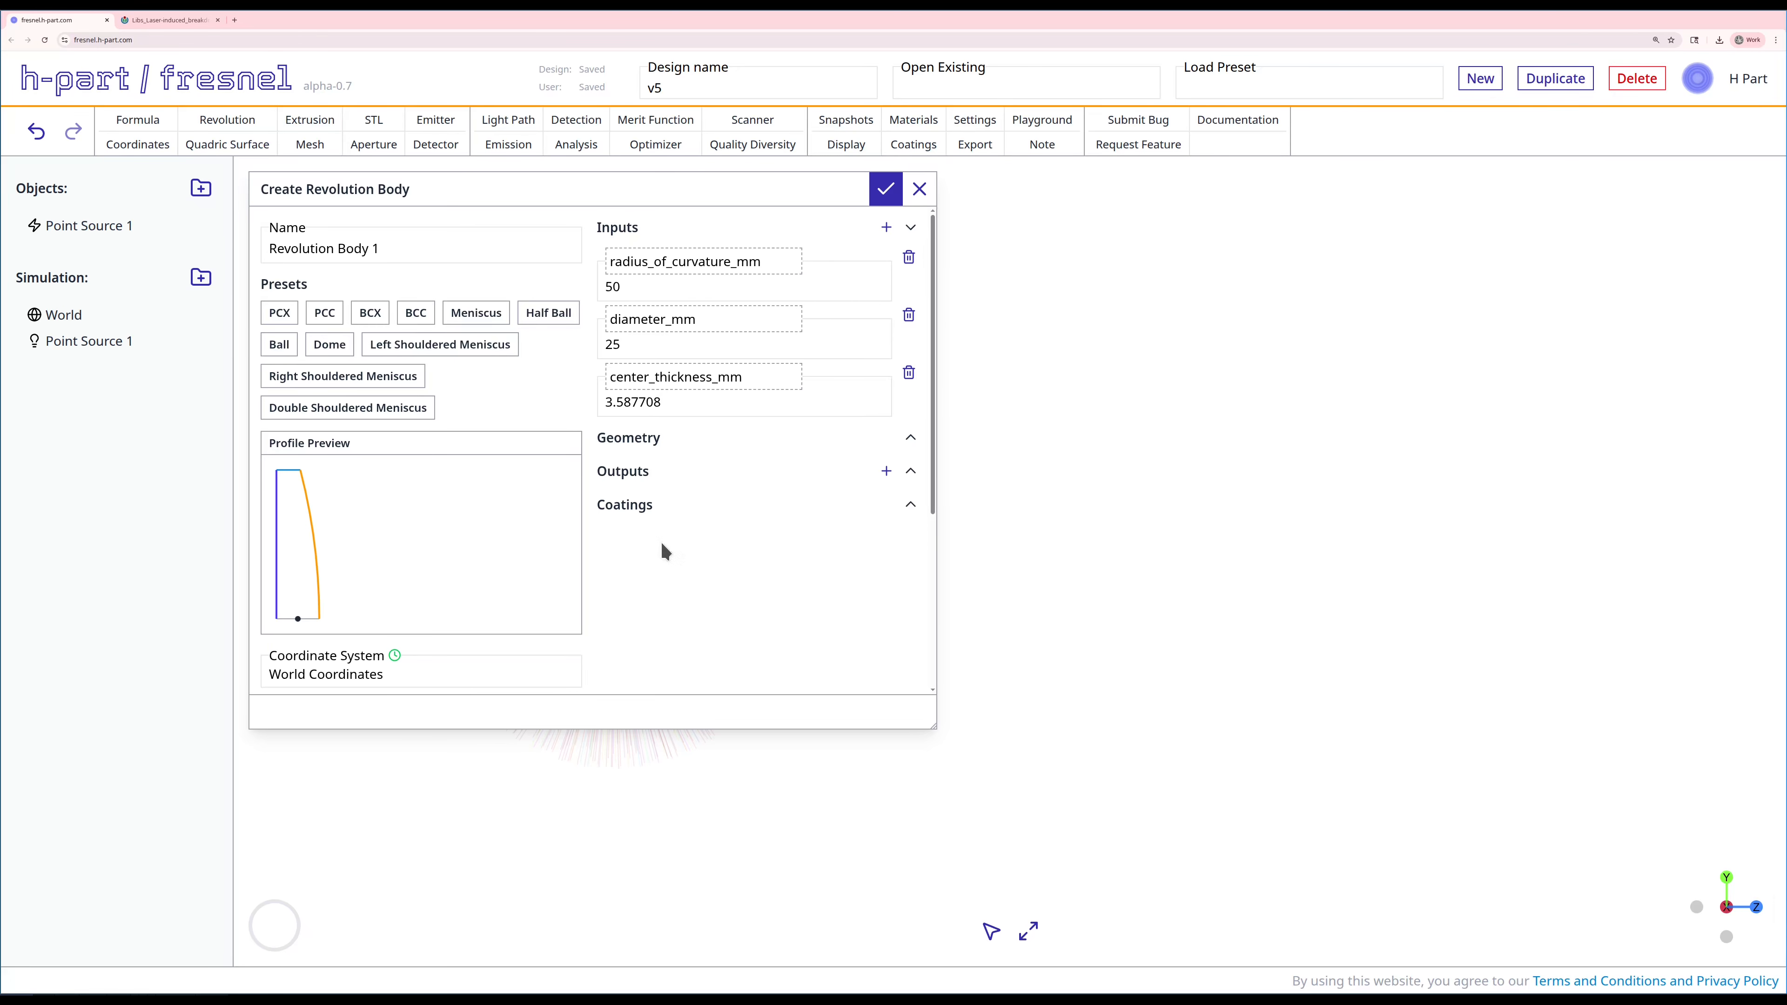
Step: Position the first revolution body at Z 100 mm, give it a center thickness of 5 mm, and create it
scroll(643, 556, "down", 4)
left_click(503, 473)
double_click(503, 473)
type("100")
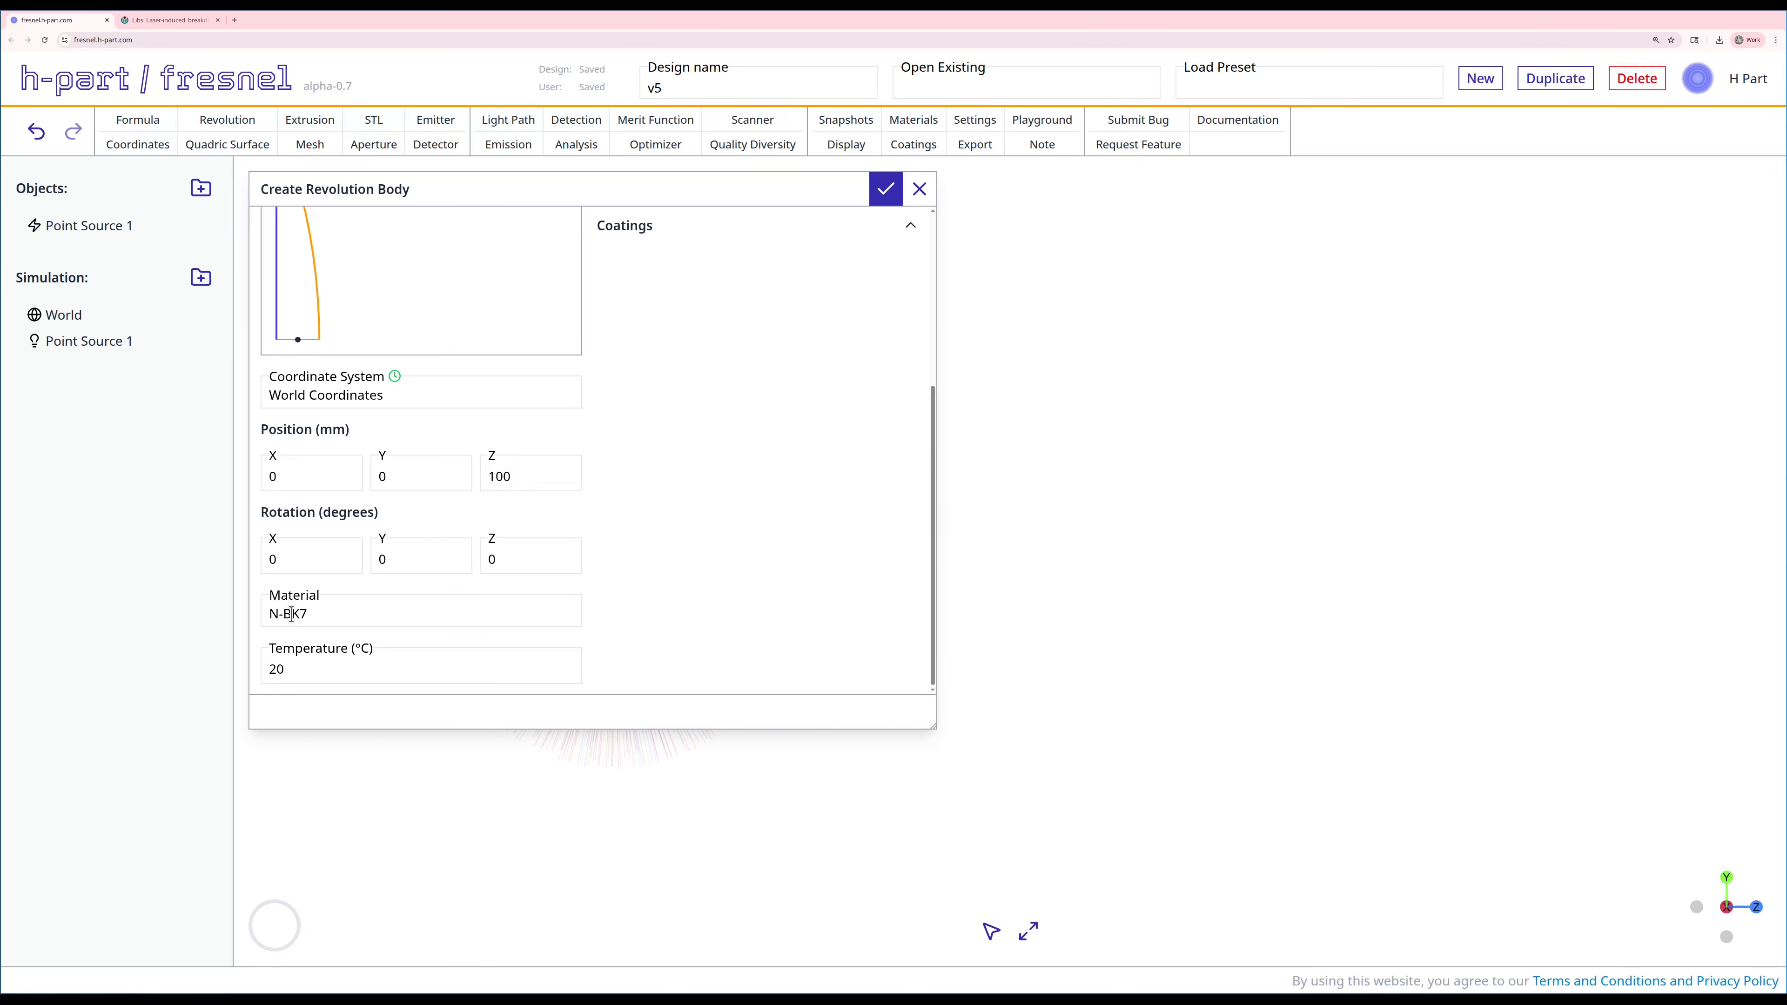
scroll(688, 489, "up", 3)
scroll(672, 556, "up", 1)
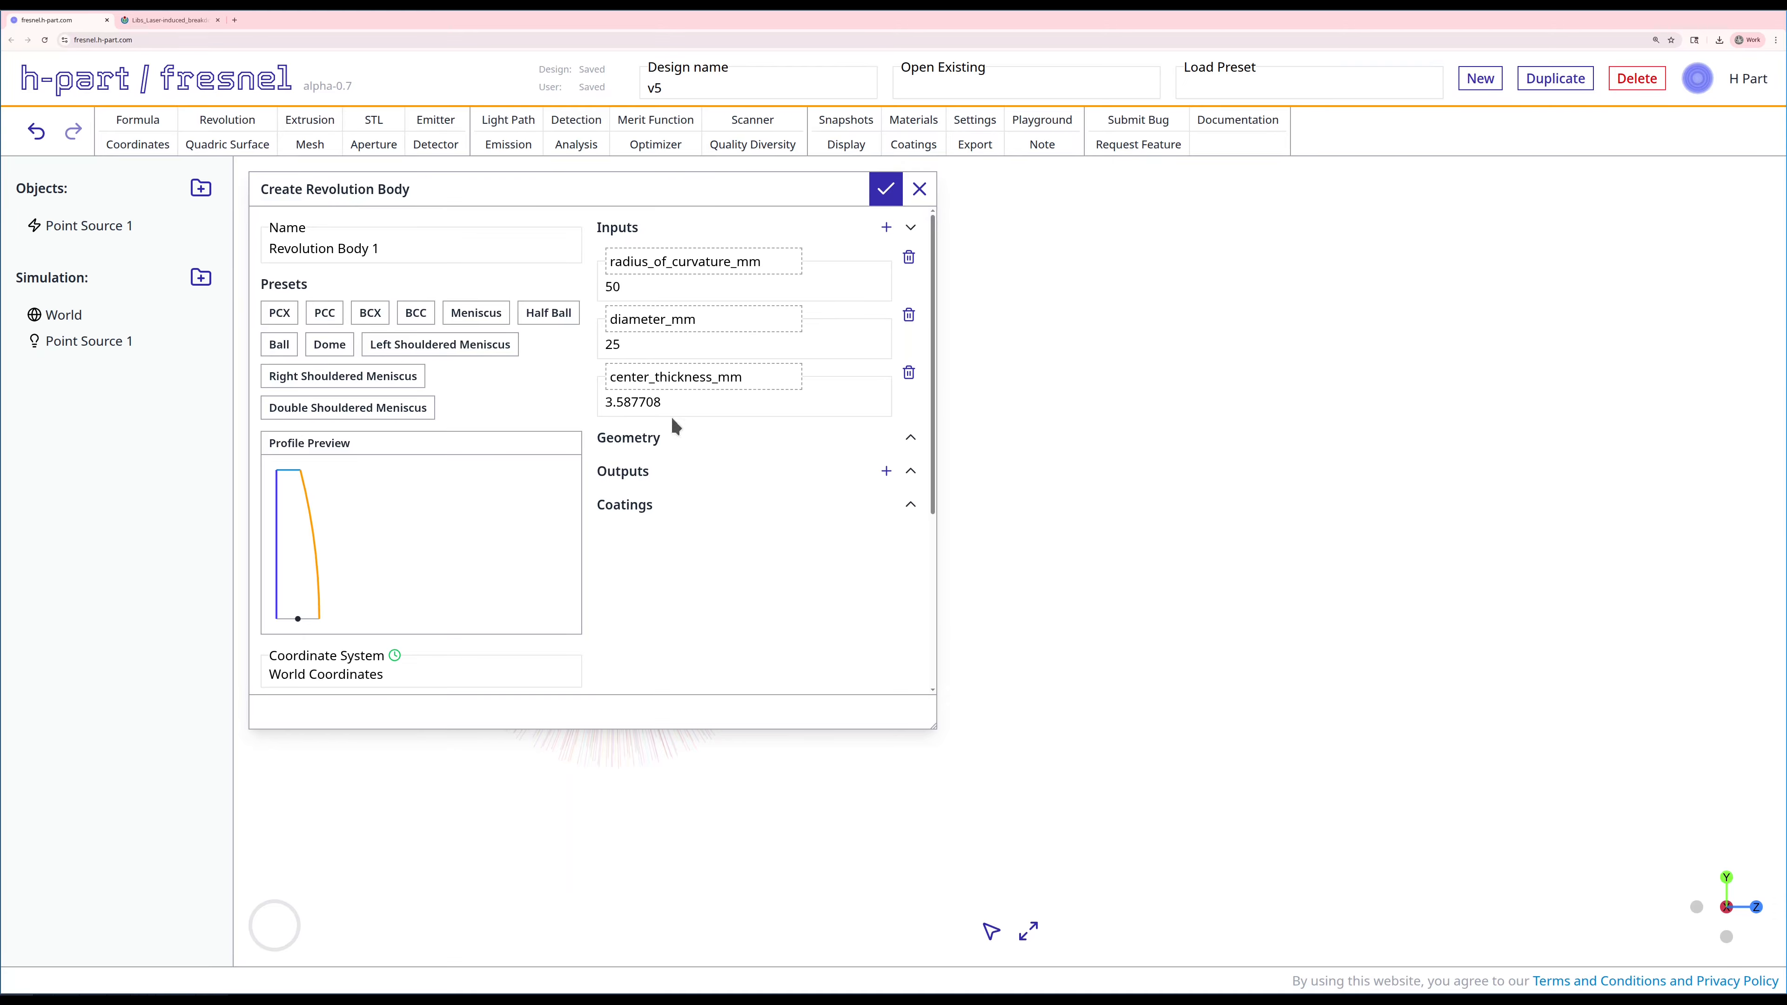
double_click(633, 402)
type("5")
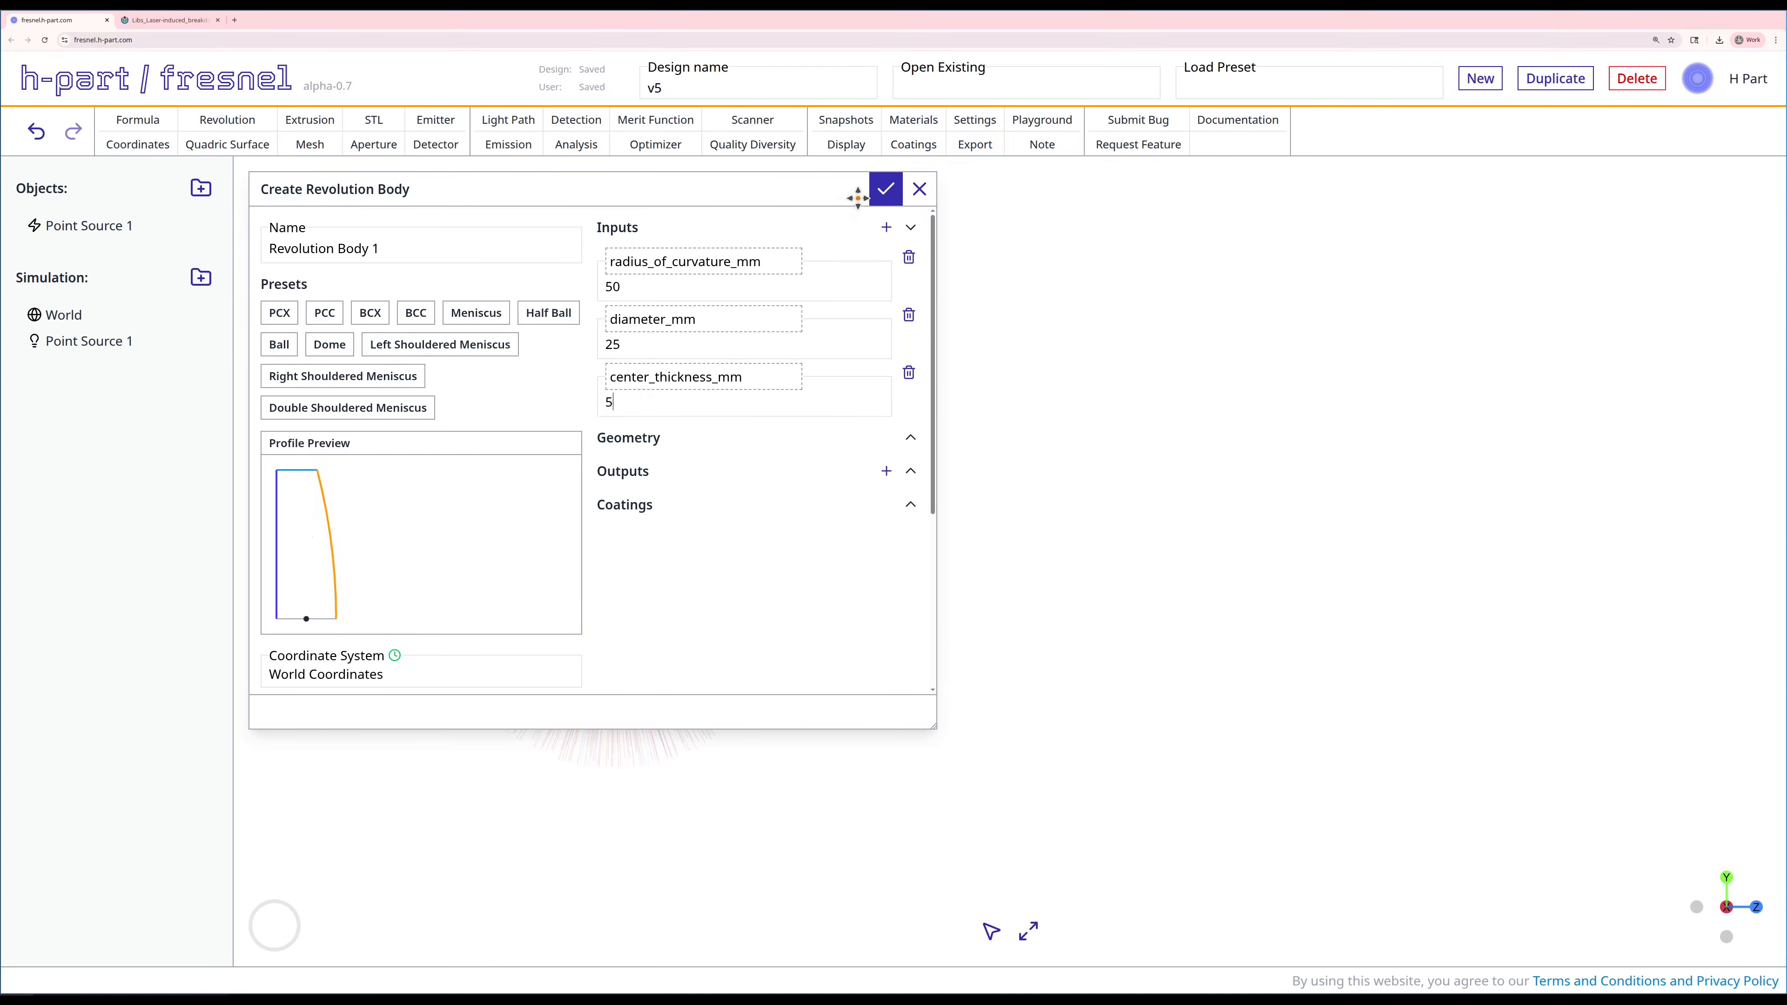
left_click(888, 198)
Step: Start a second revolution body from the PCX preset, rotated 180 degrees about X and positioned at Z 110 mm
scroll(1029, 469, "down", 6)
right_click_drag(1129, 489, 866, 482)
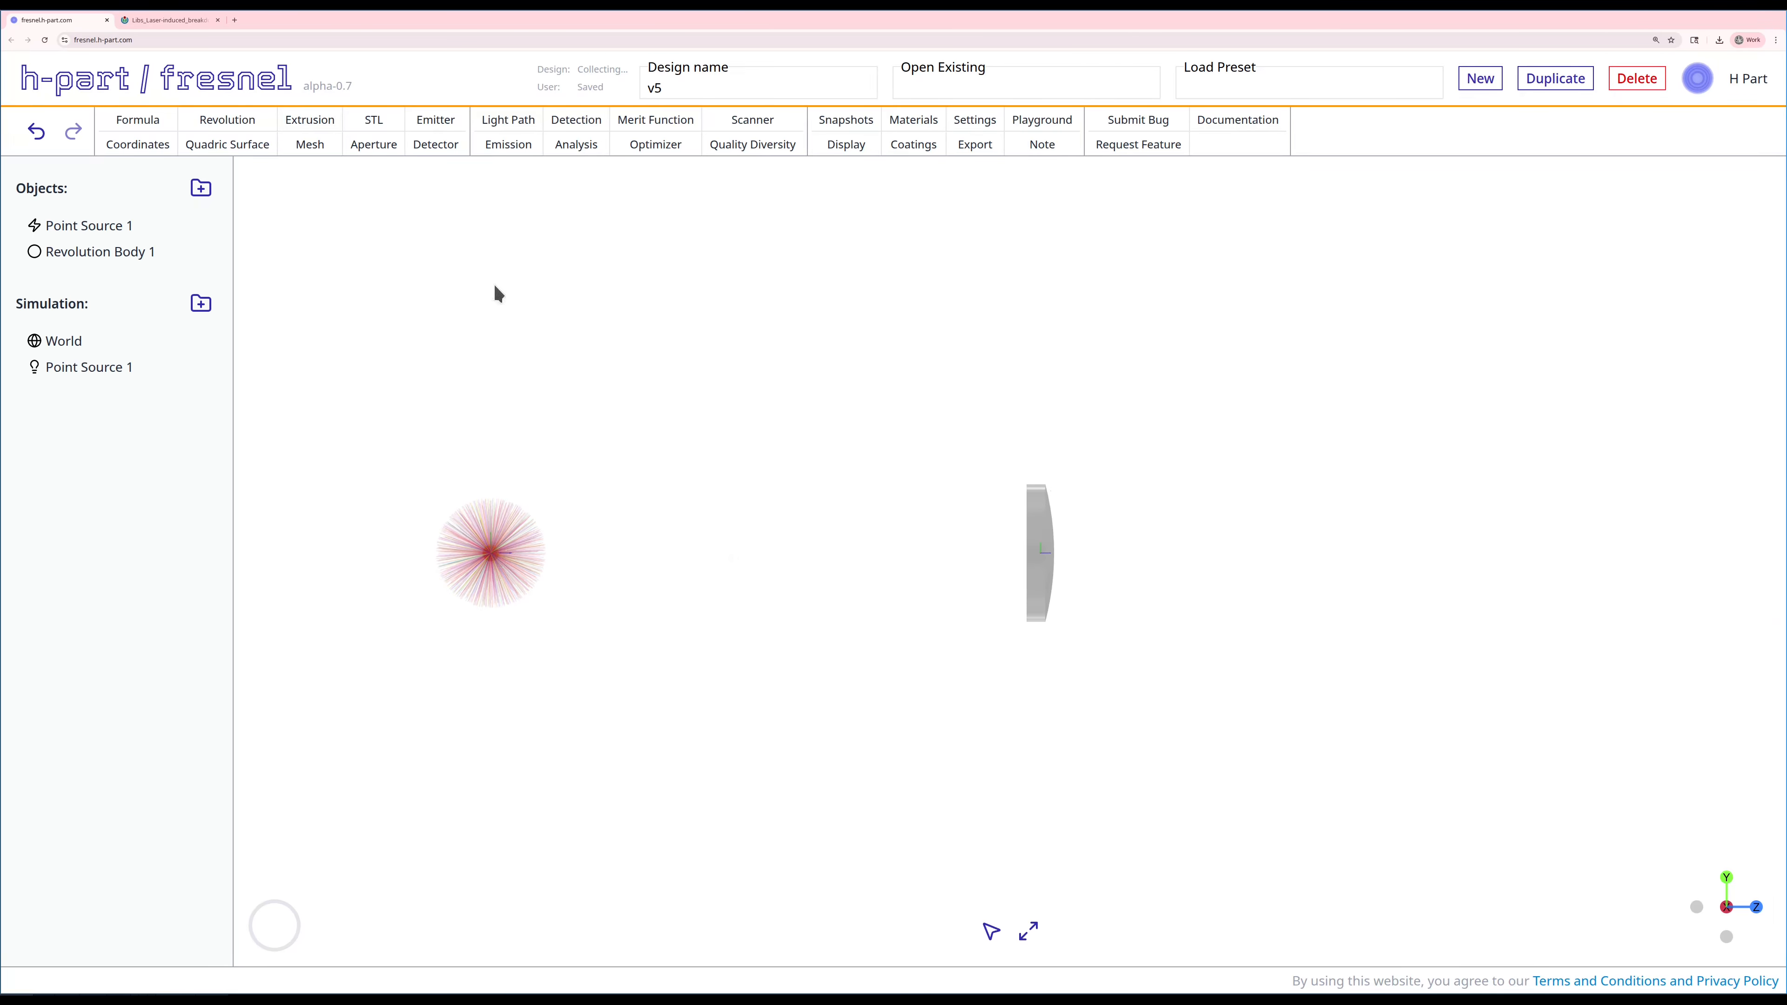
left_click(220, 125)
left_click(279, 312)
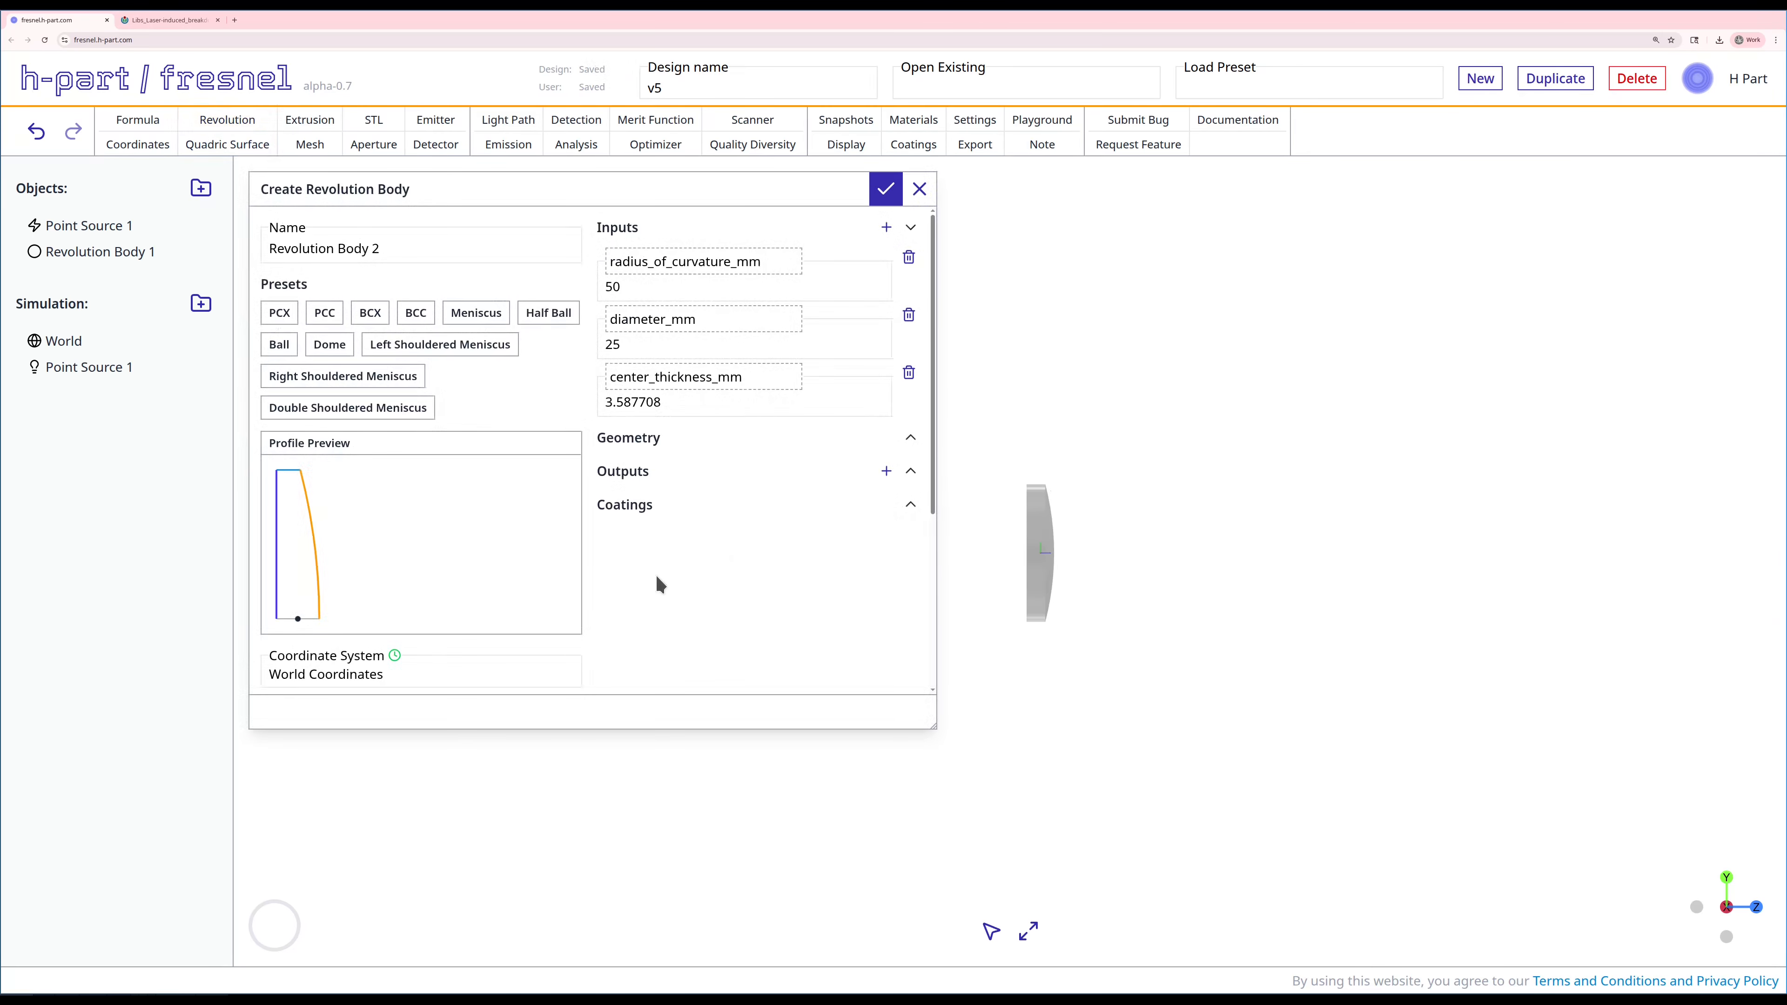
scroll(655, 573, "down", 5)
double_click(285, 558)
type("180")
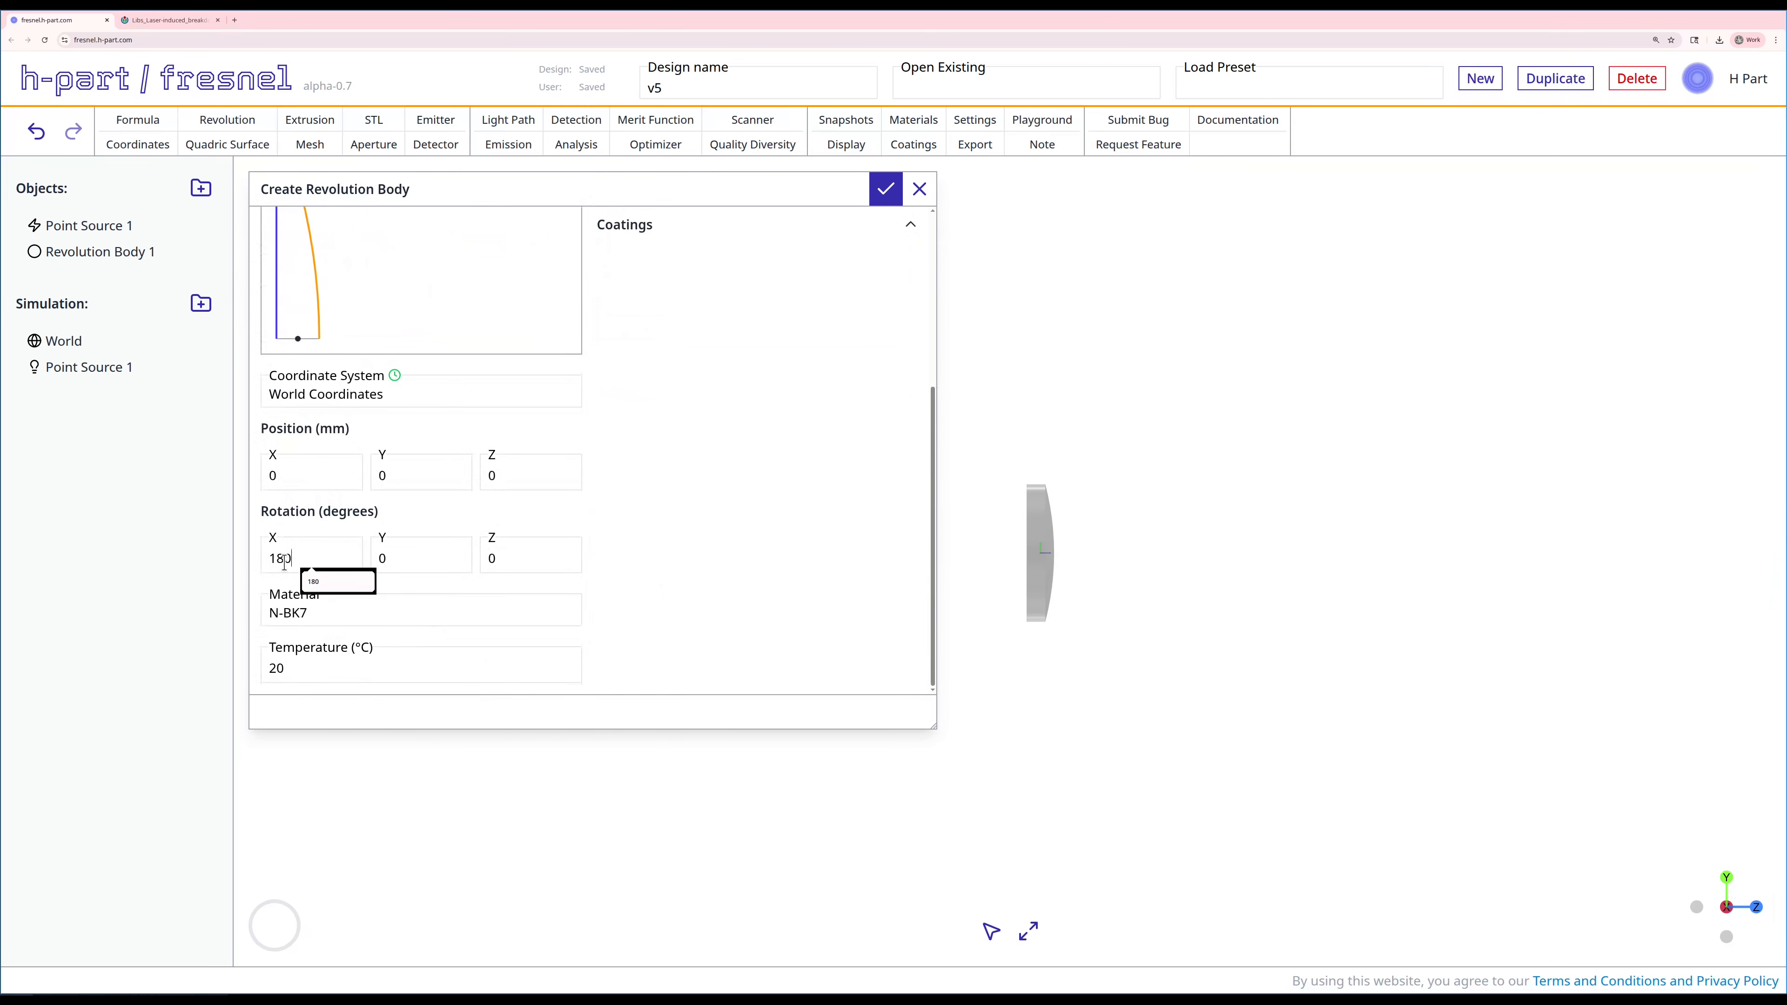
left_click(503, 478)
key("BackSpace")
type("110")
Step: Set the second revolution body's center thickness to 5 mm and create it
scroll(677, 465, "up", 3)
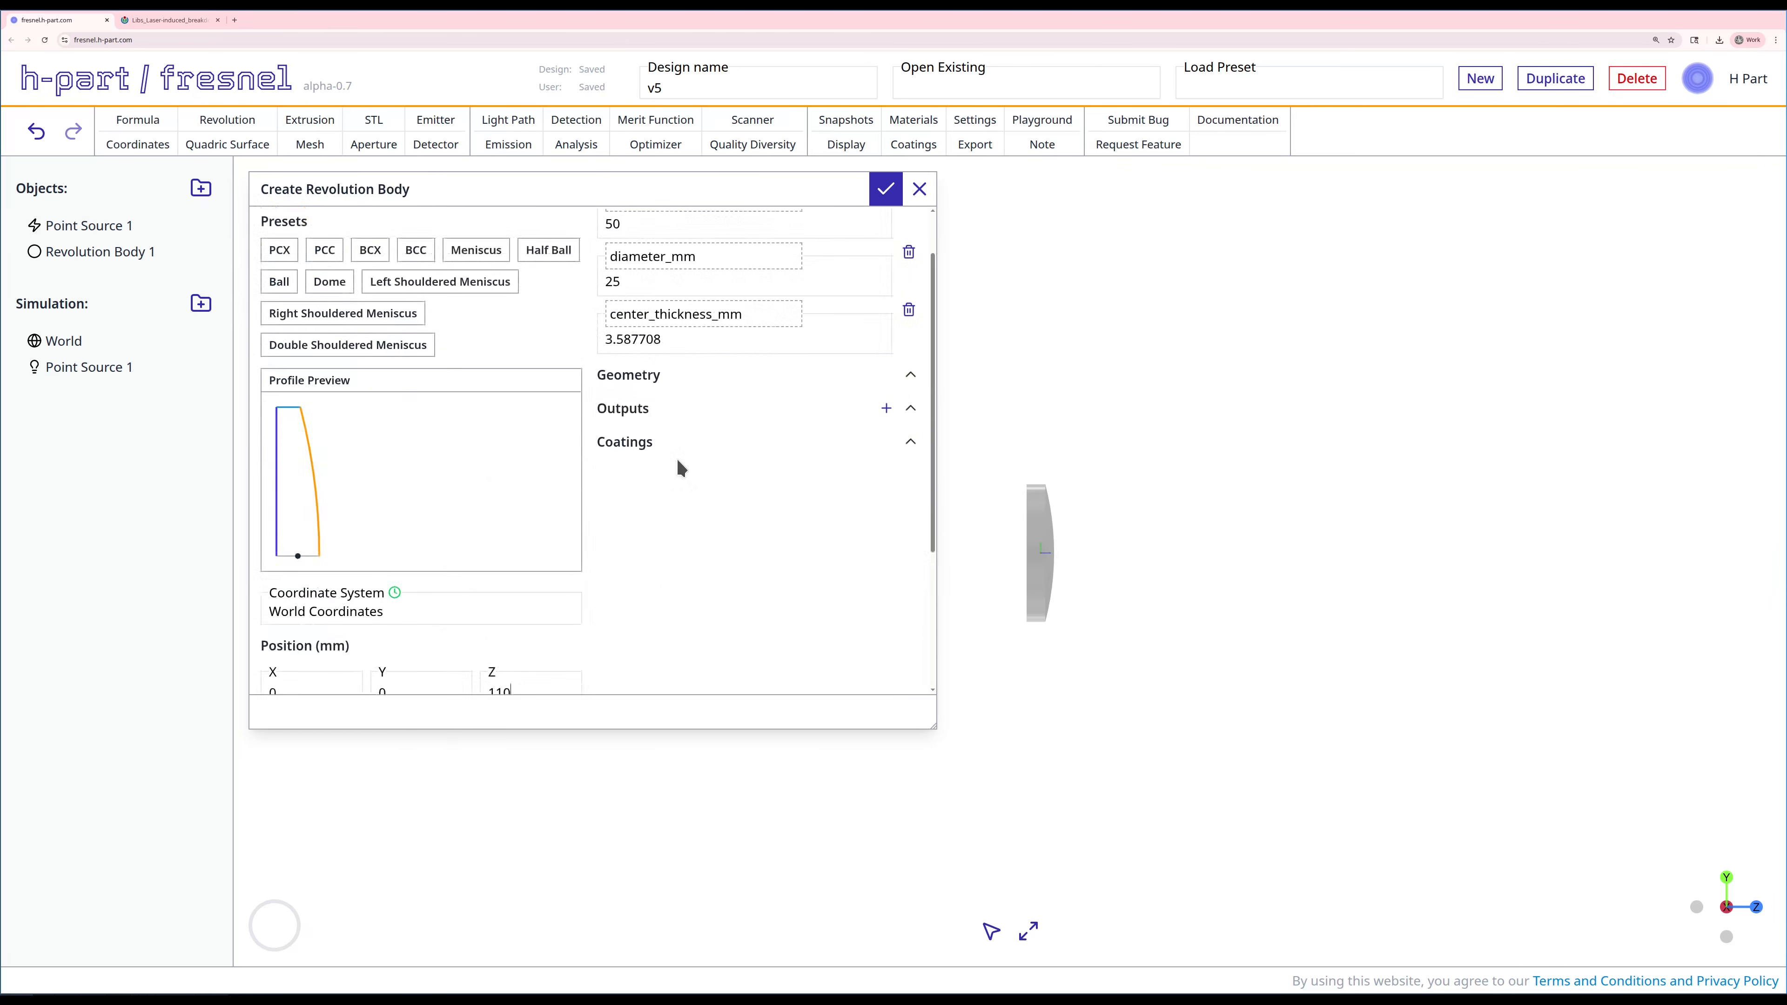
scroll(679, 468, "up", 1)
double_click(649, 402)
type("5")
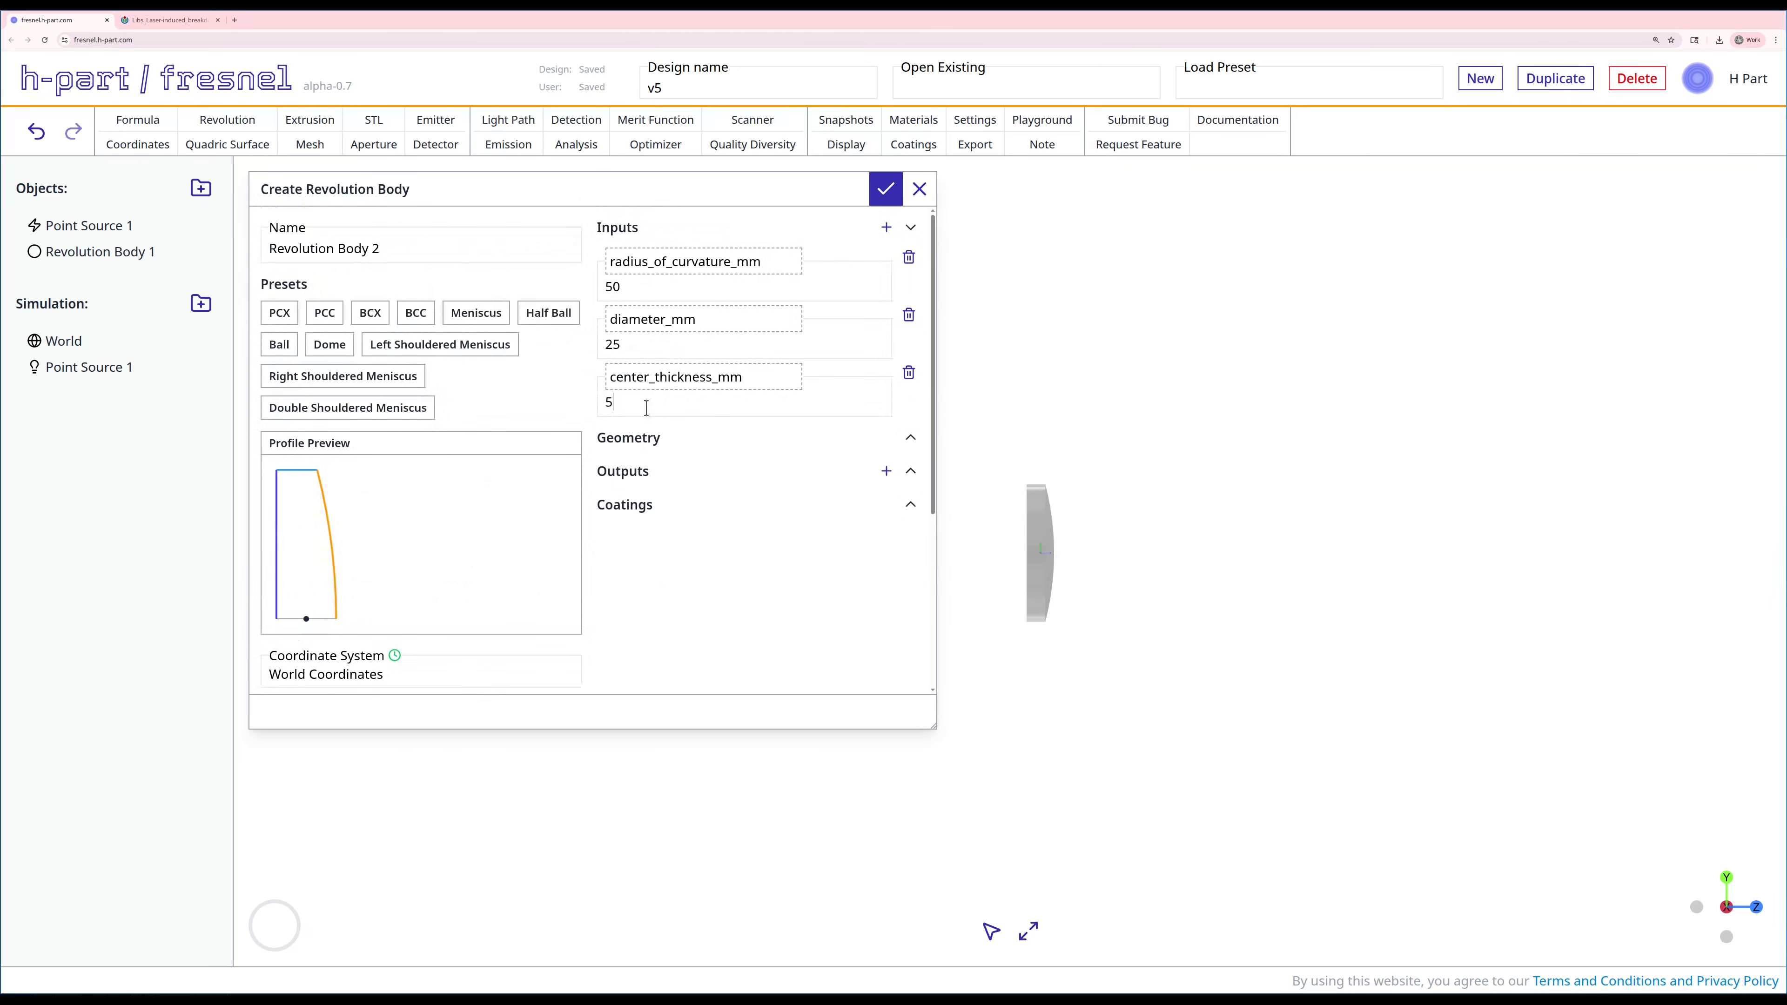
left_click(888, 189)
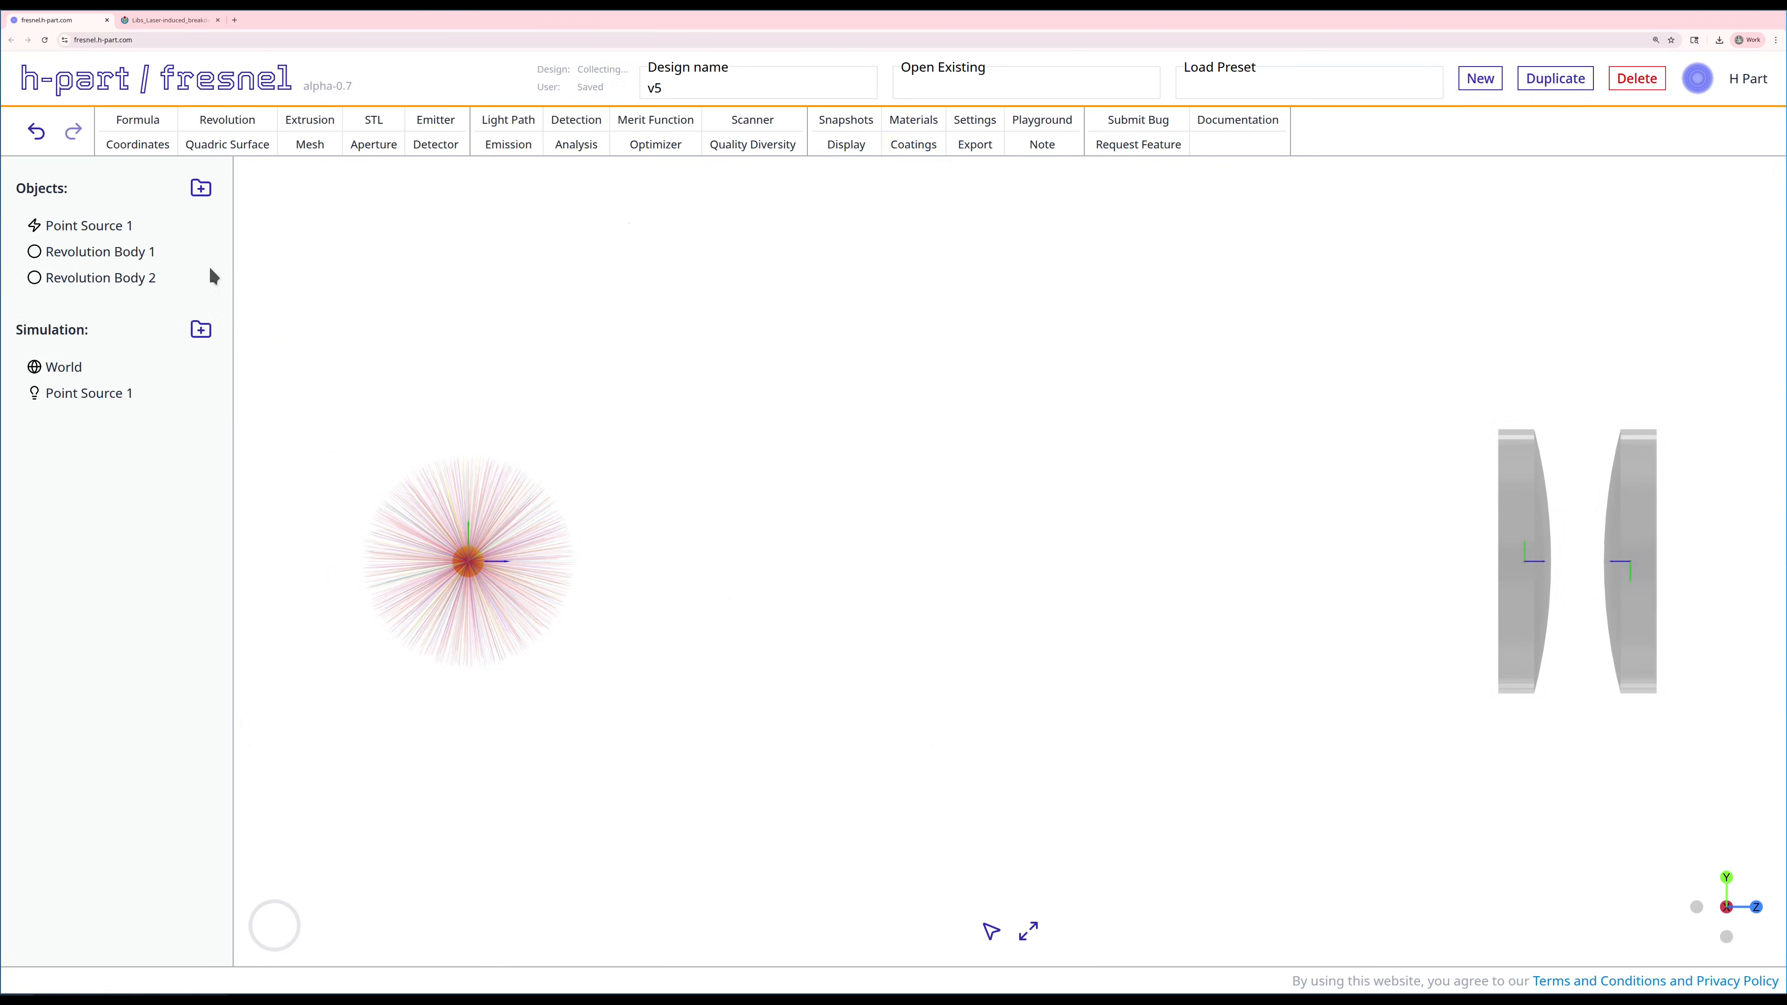
Step: Create a spacing formula named #s01 from Point Source 1 as anchor to Revolution Body 1, with an initial spacing of 100 mm
scroll(907, 491, "down", 3)
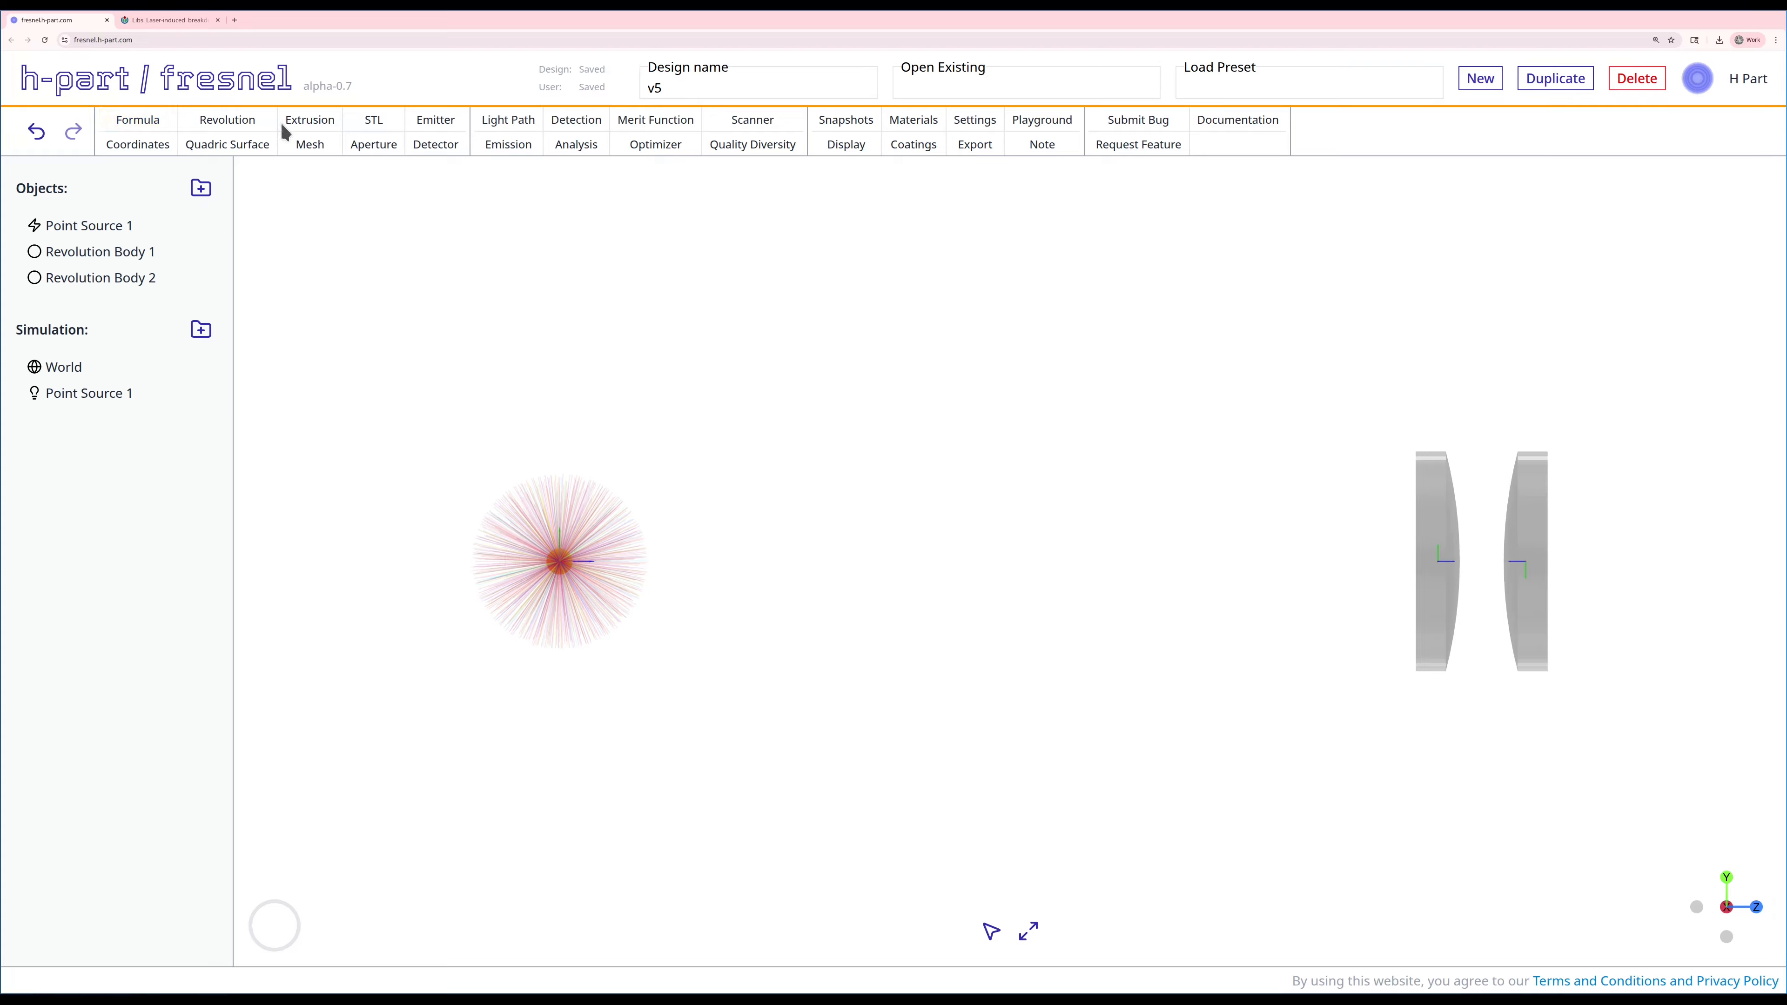
left_click(151, 124)
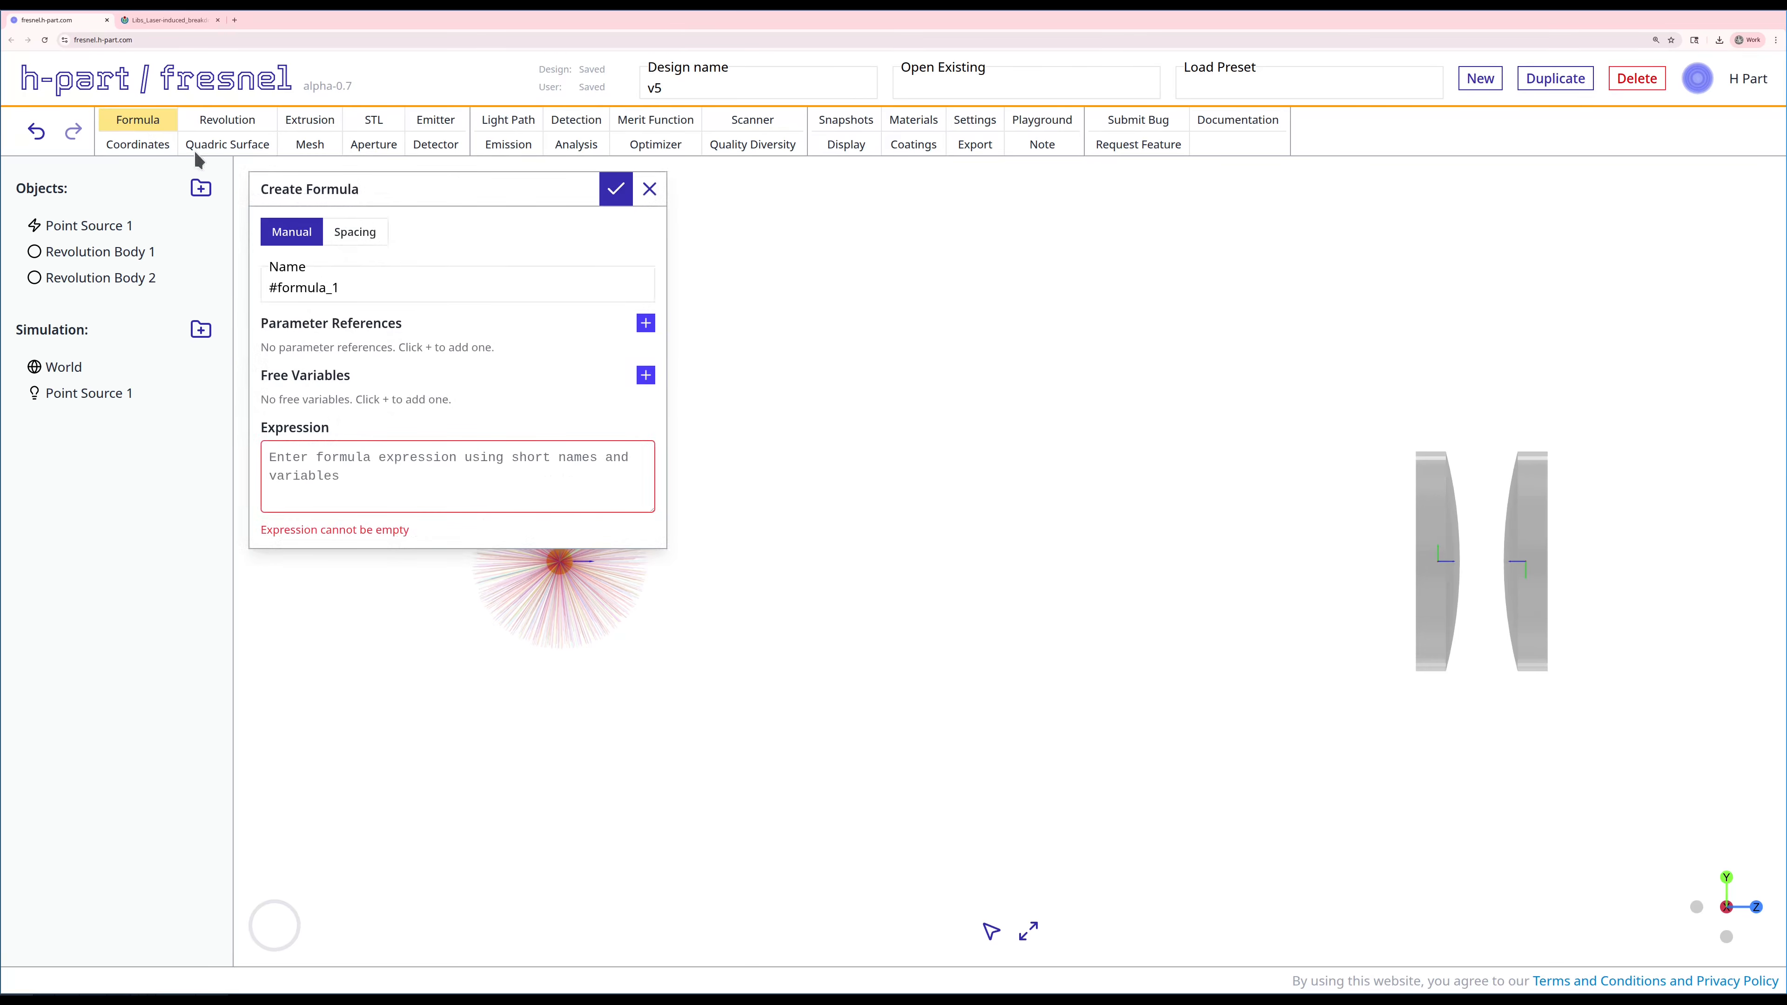
left_click(354, 231)
double_click(350, 290)
type("s01")
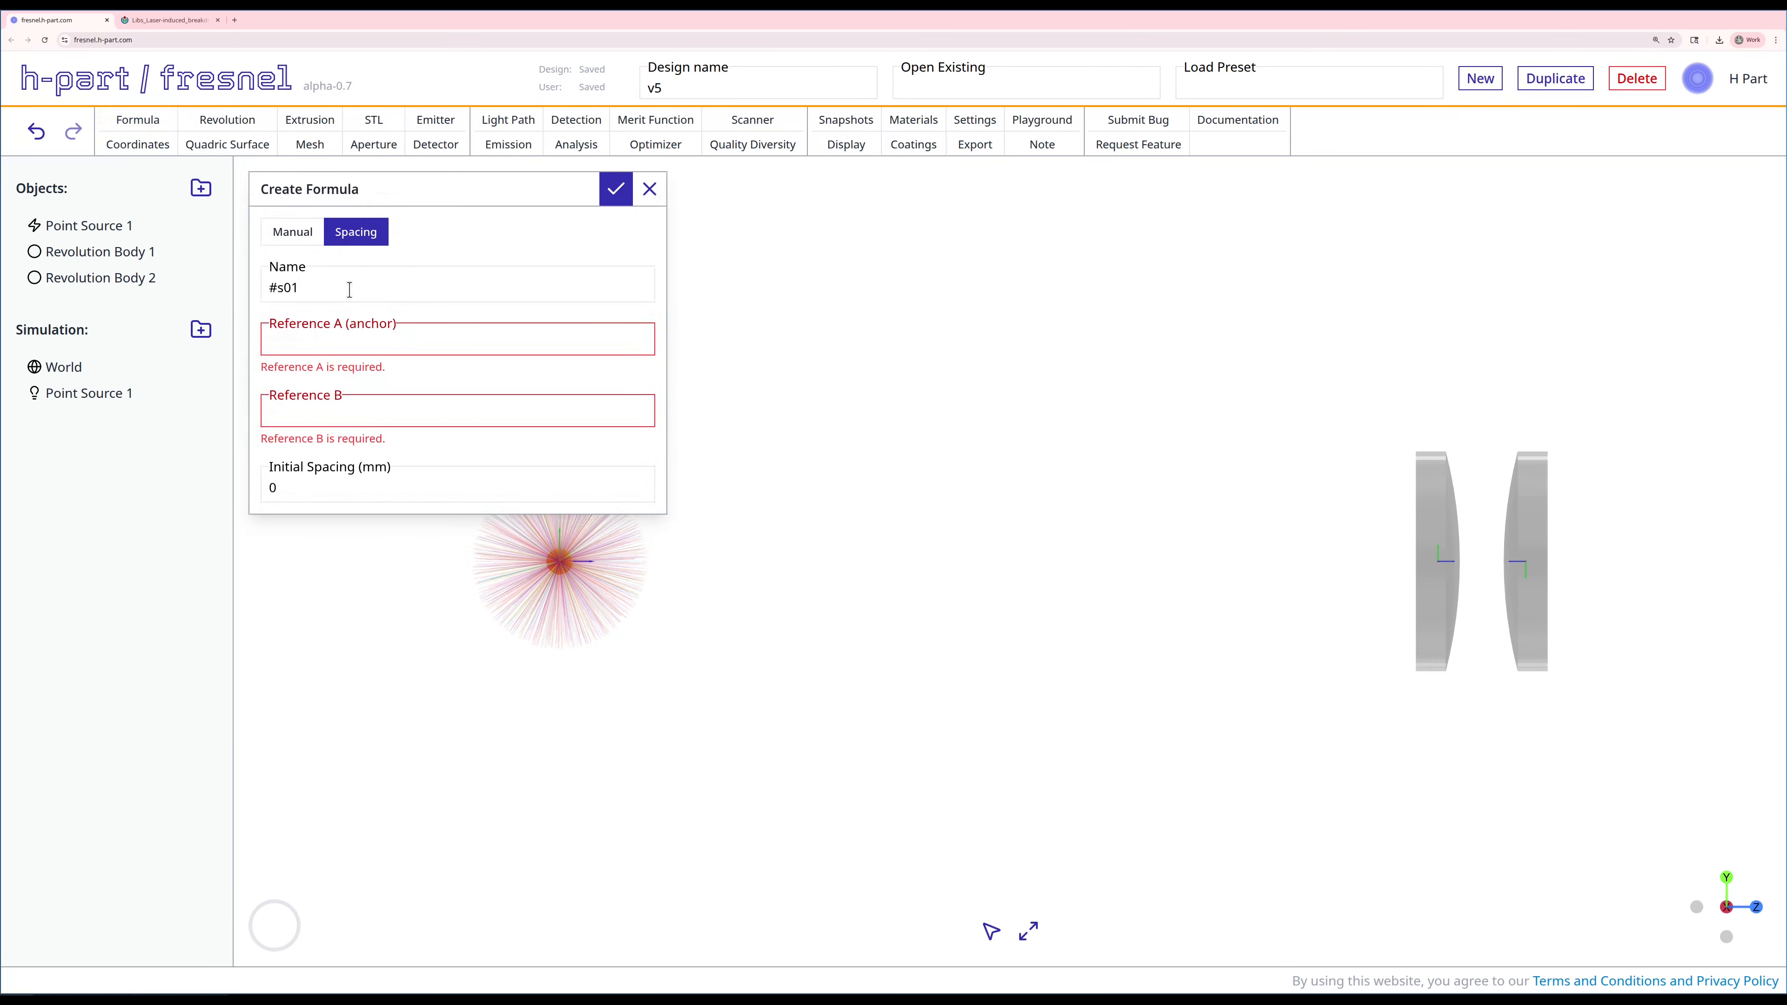
left_click(319, 338)
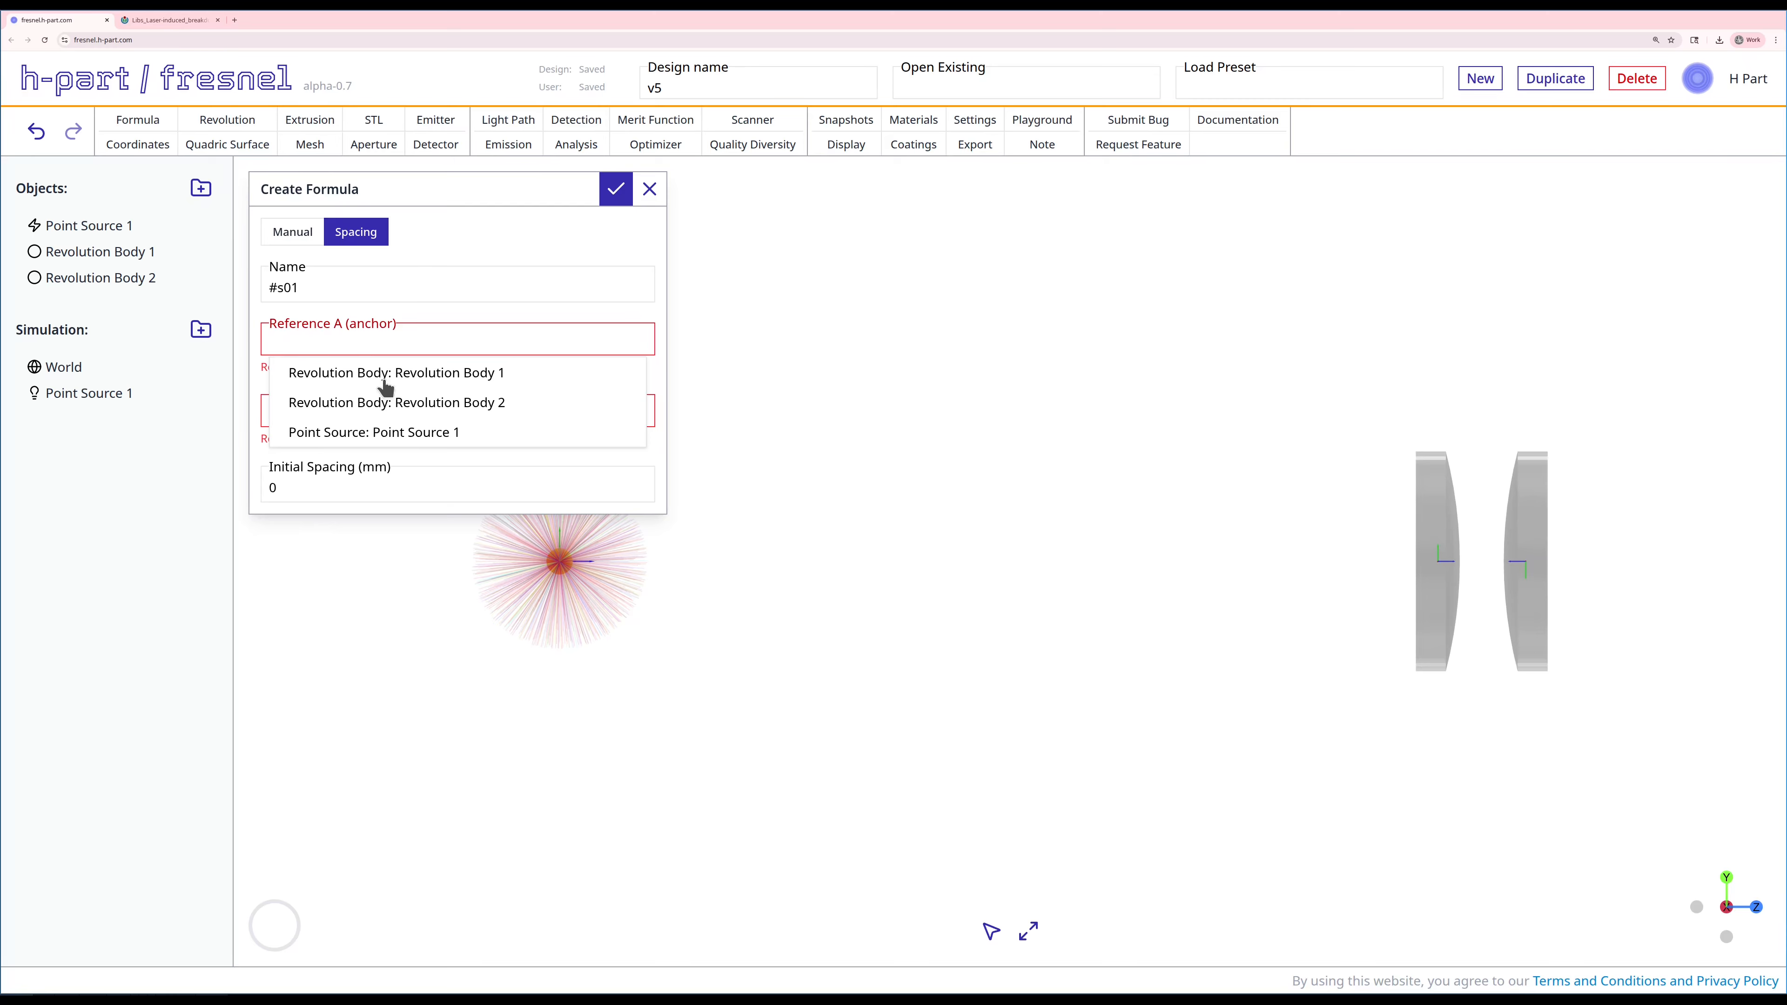
left_click(427, 434)
left_click(299, 398)
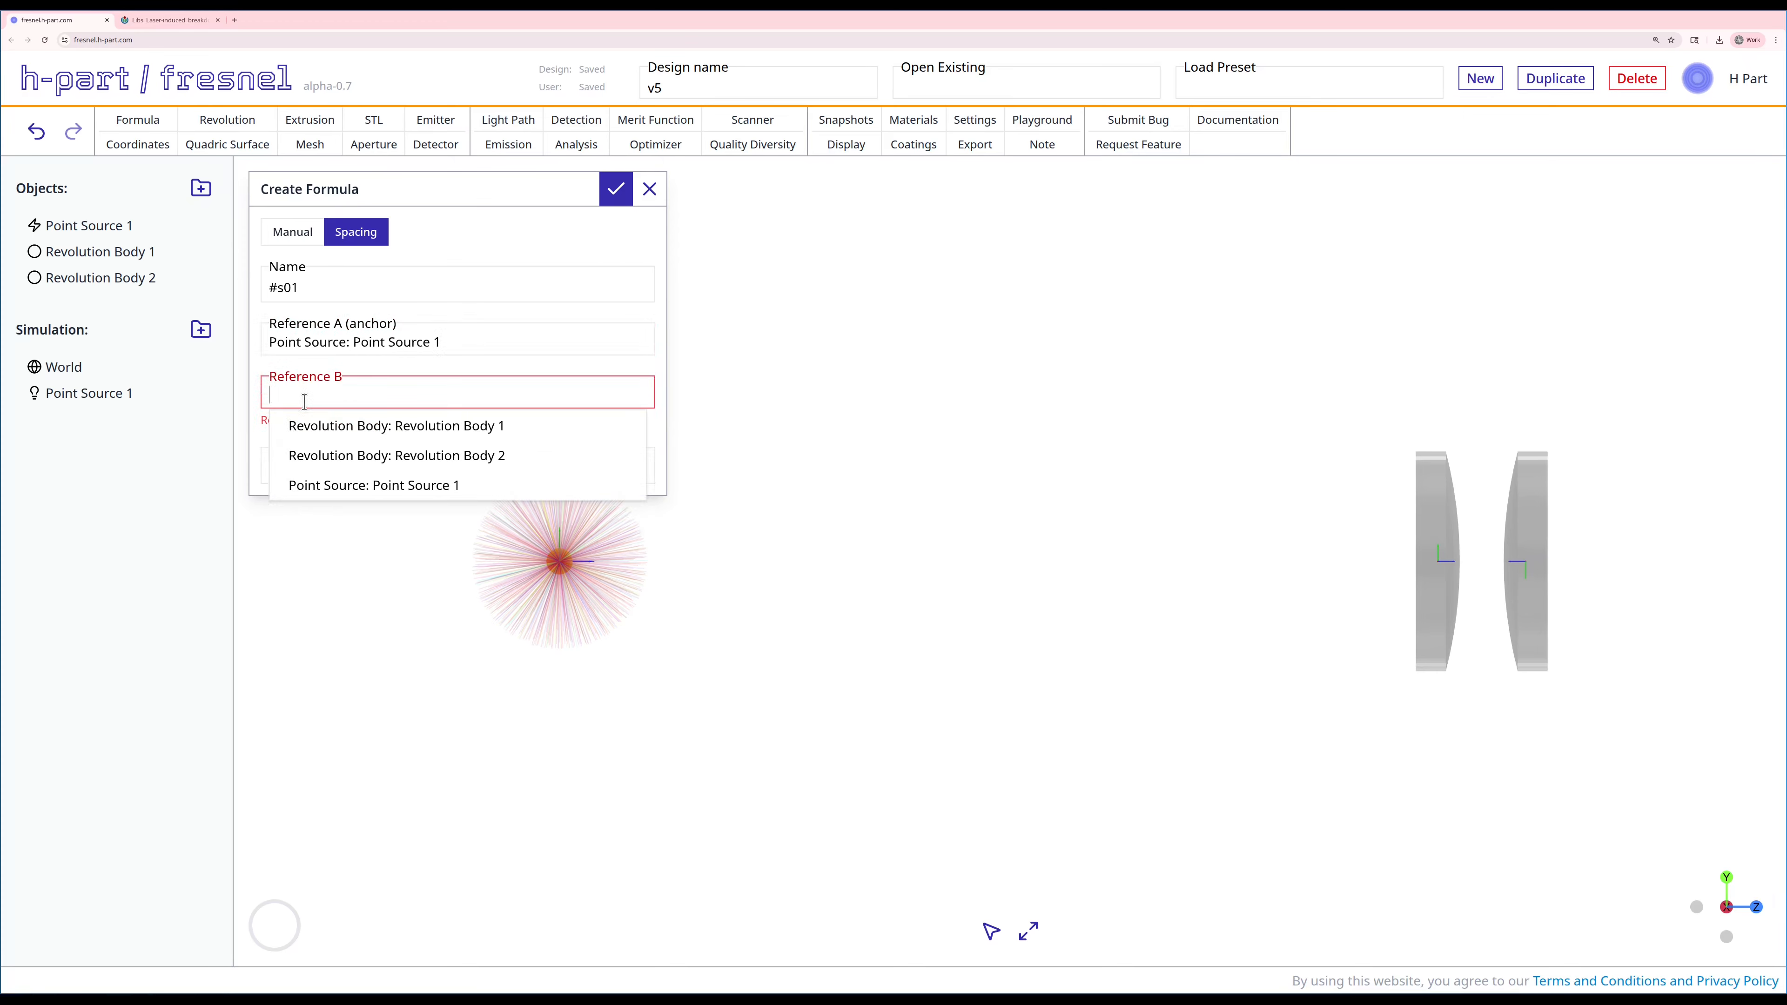
left_click(385, 437)
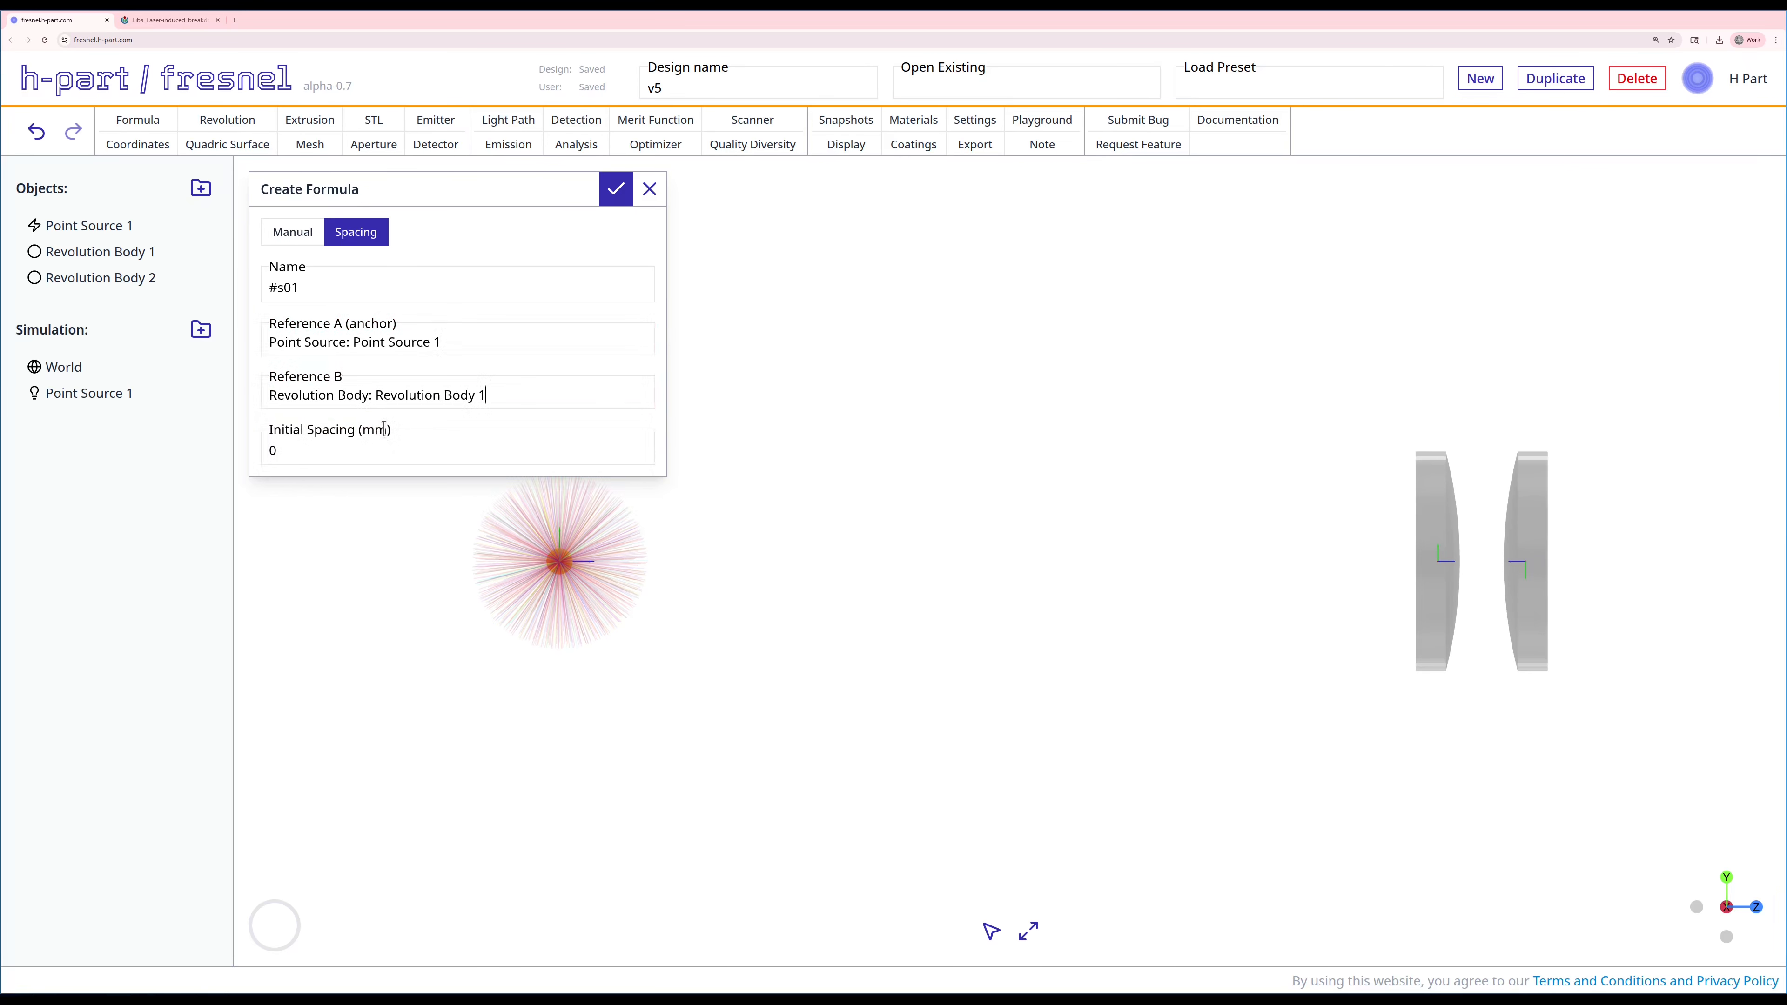
left_click(362, 444)
type("100")
left_click(612, 191)
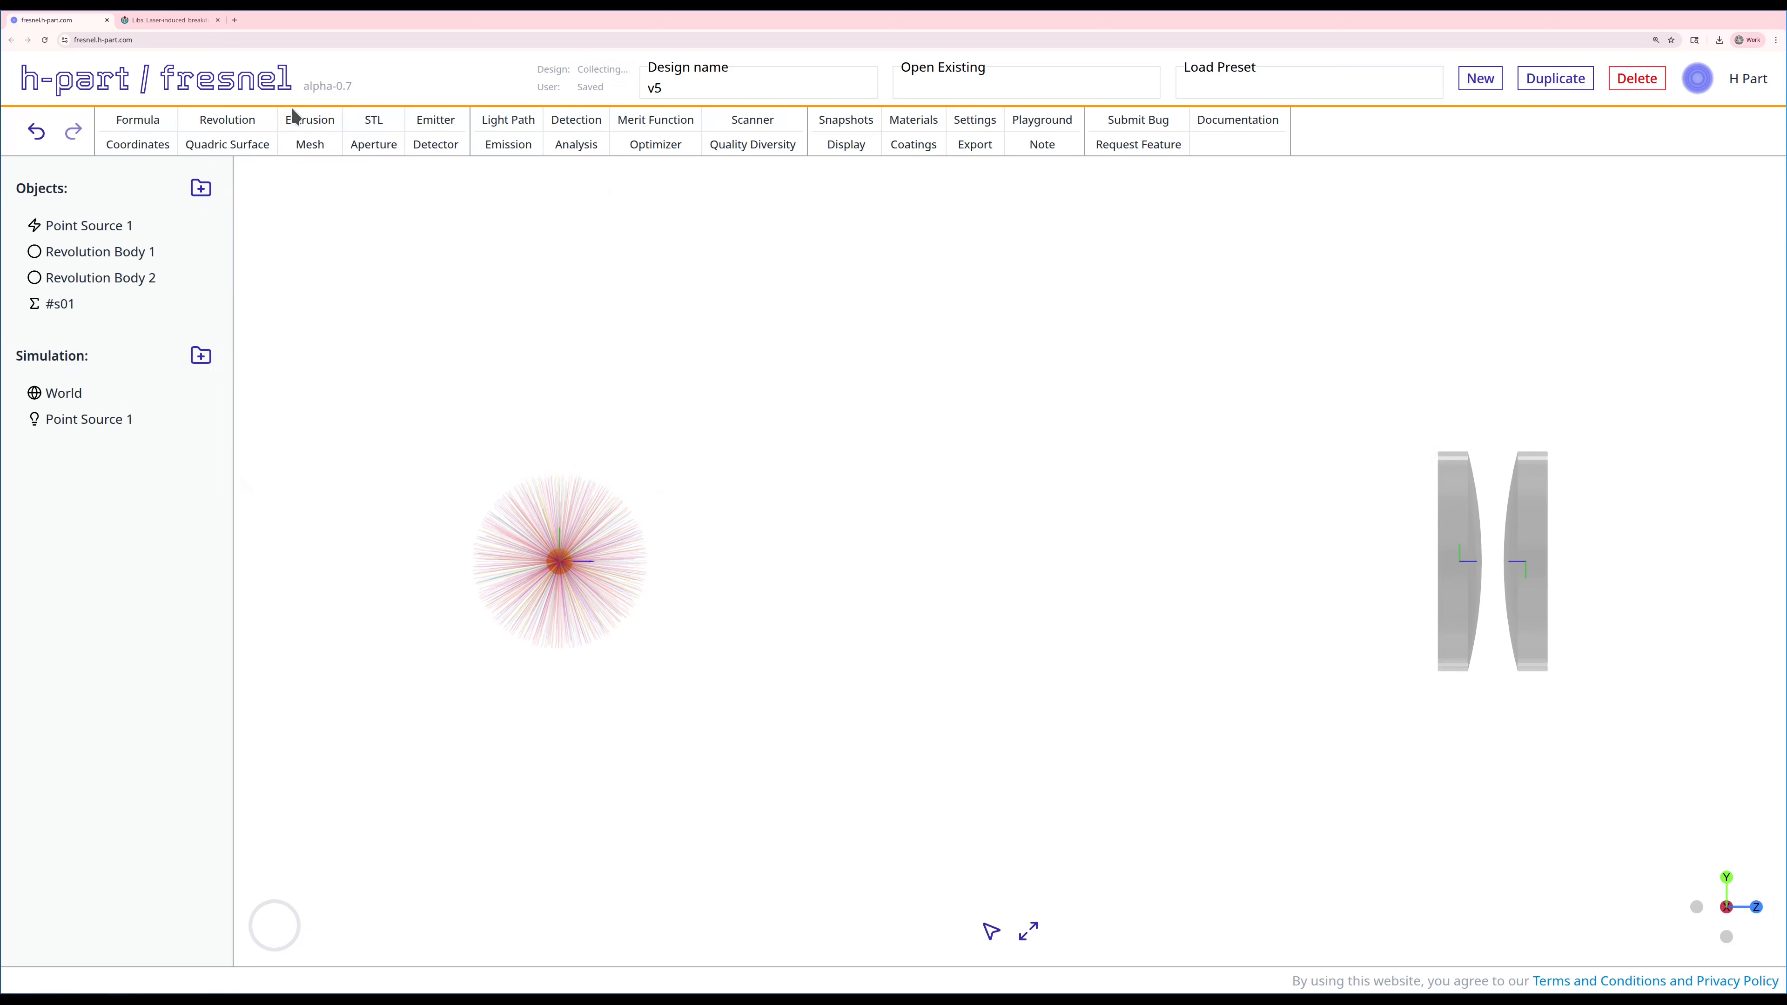
Step: Set up a spacing formula named #s12 with Revolution Body 1 as anchor and Revolution Body 2 as reference B
right_click_drag(1248, 495, 809, 487)
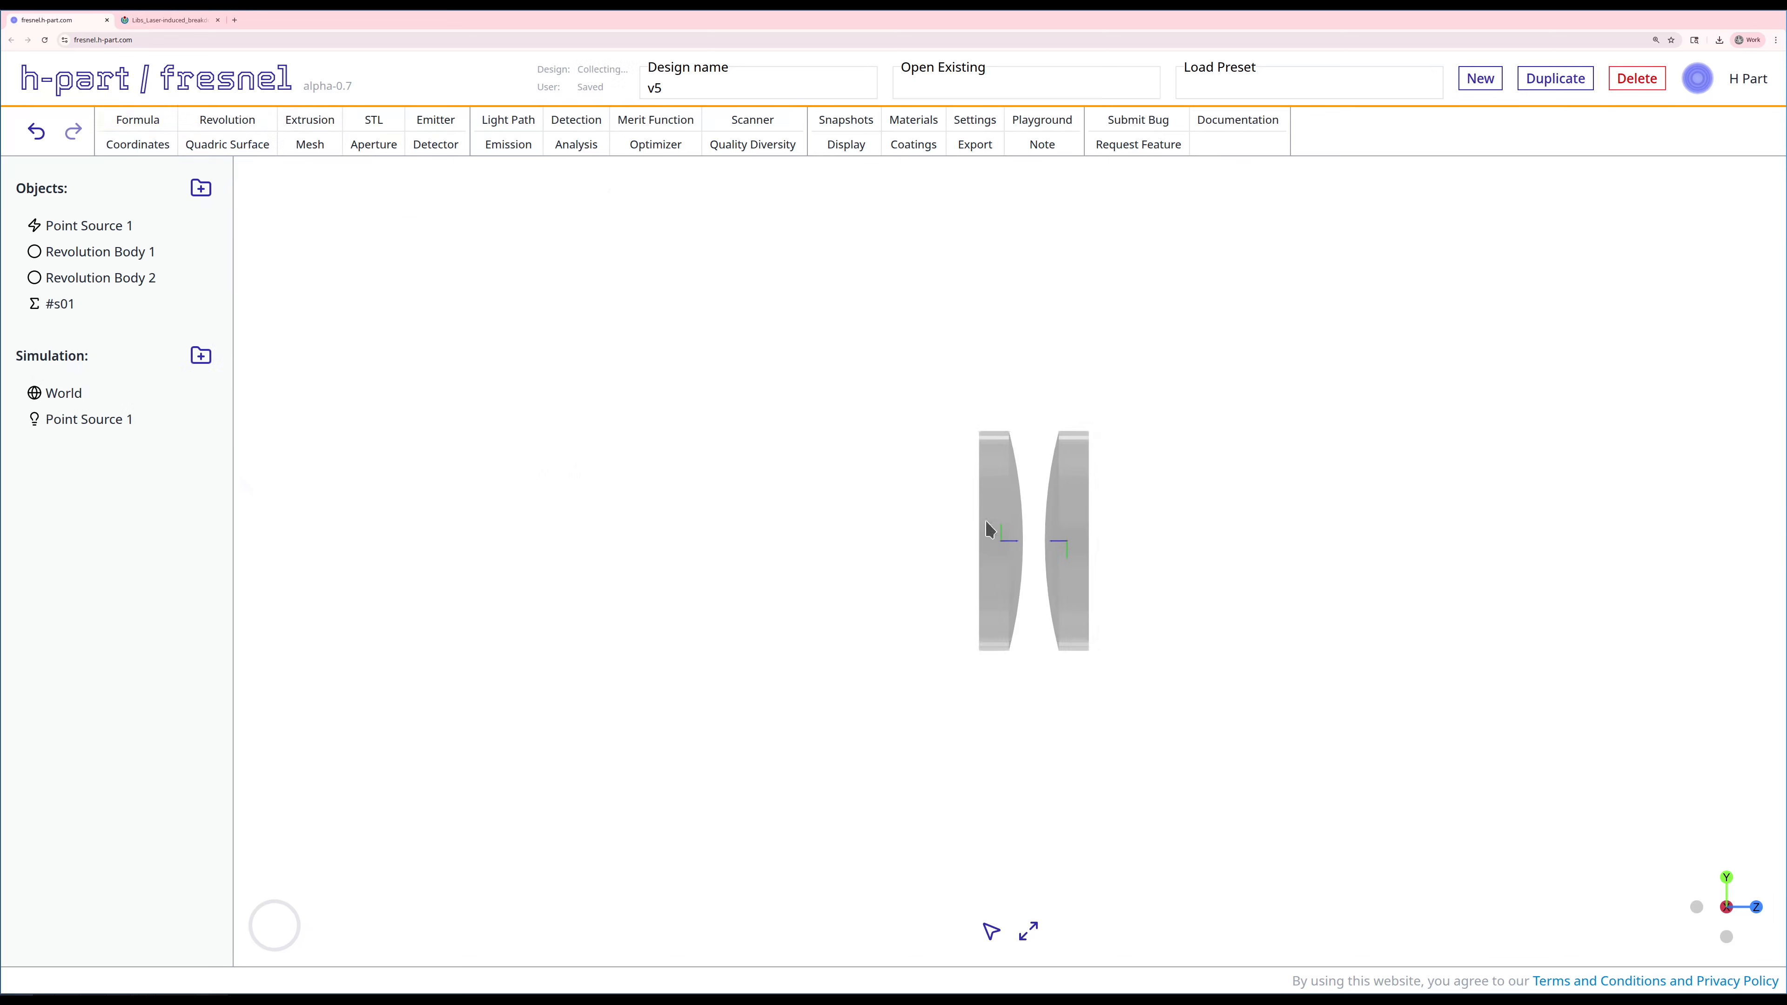
scroll(937, 485, "down", 3)
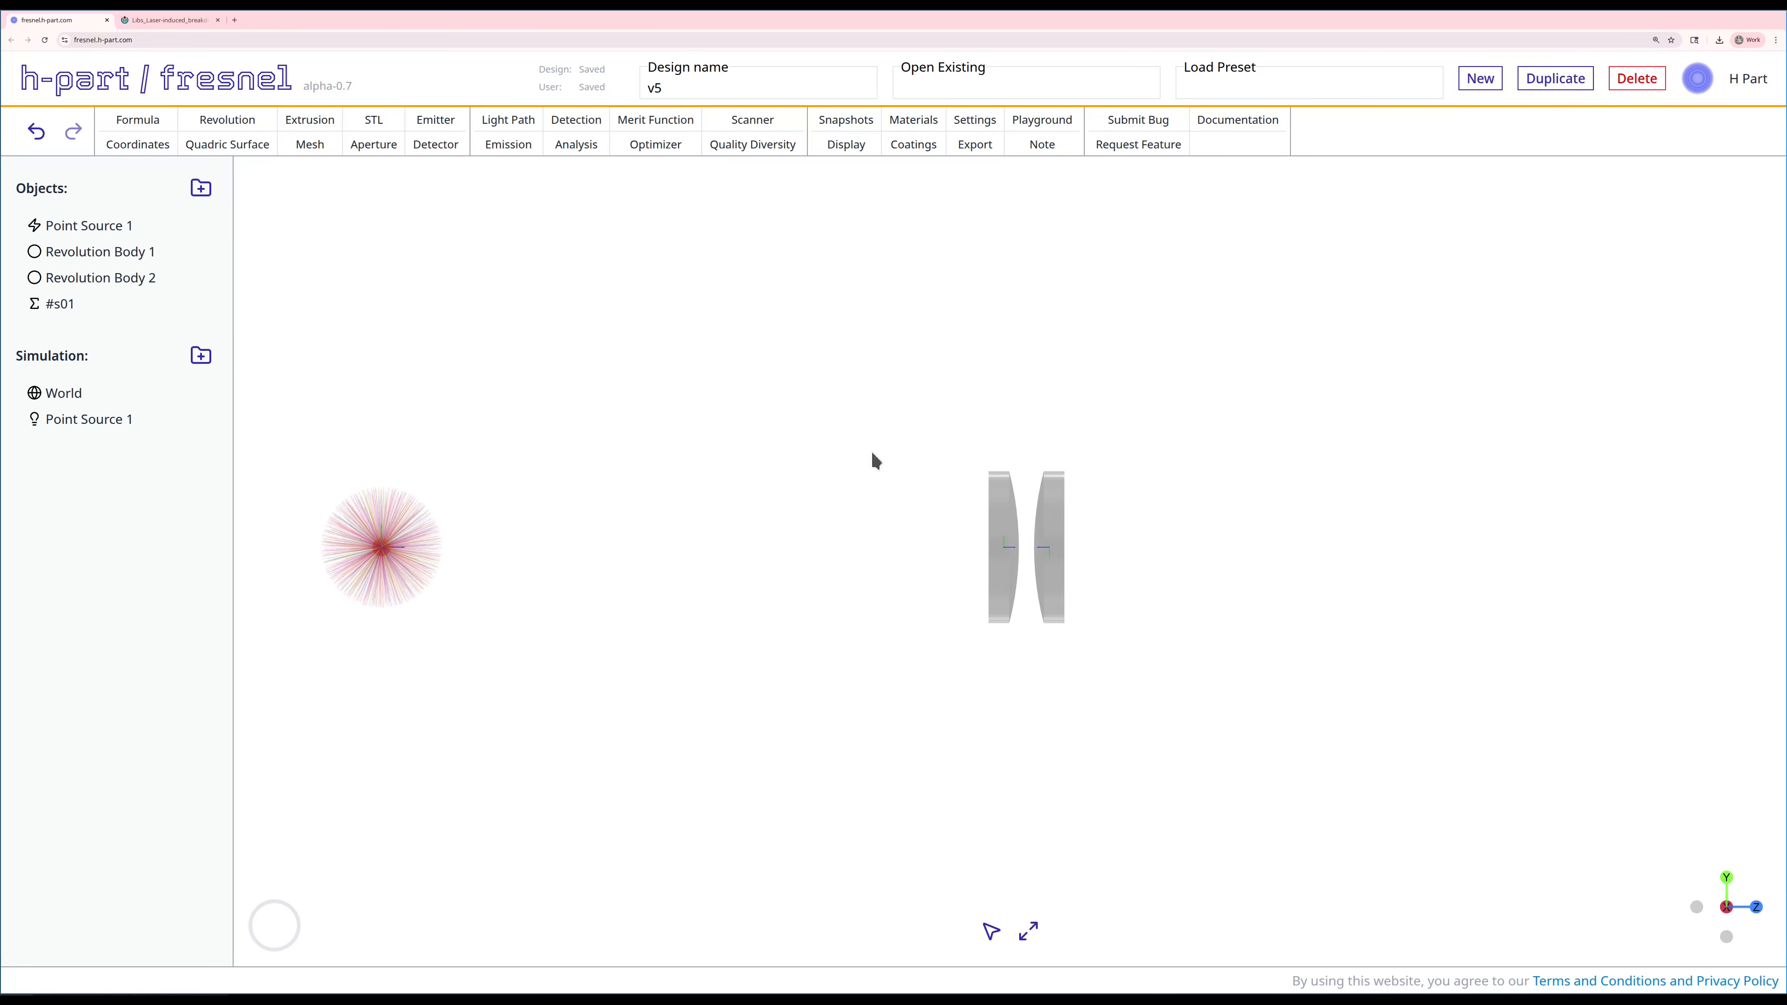
left_click(150, 127)
left_click(337, 232)
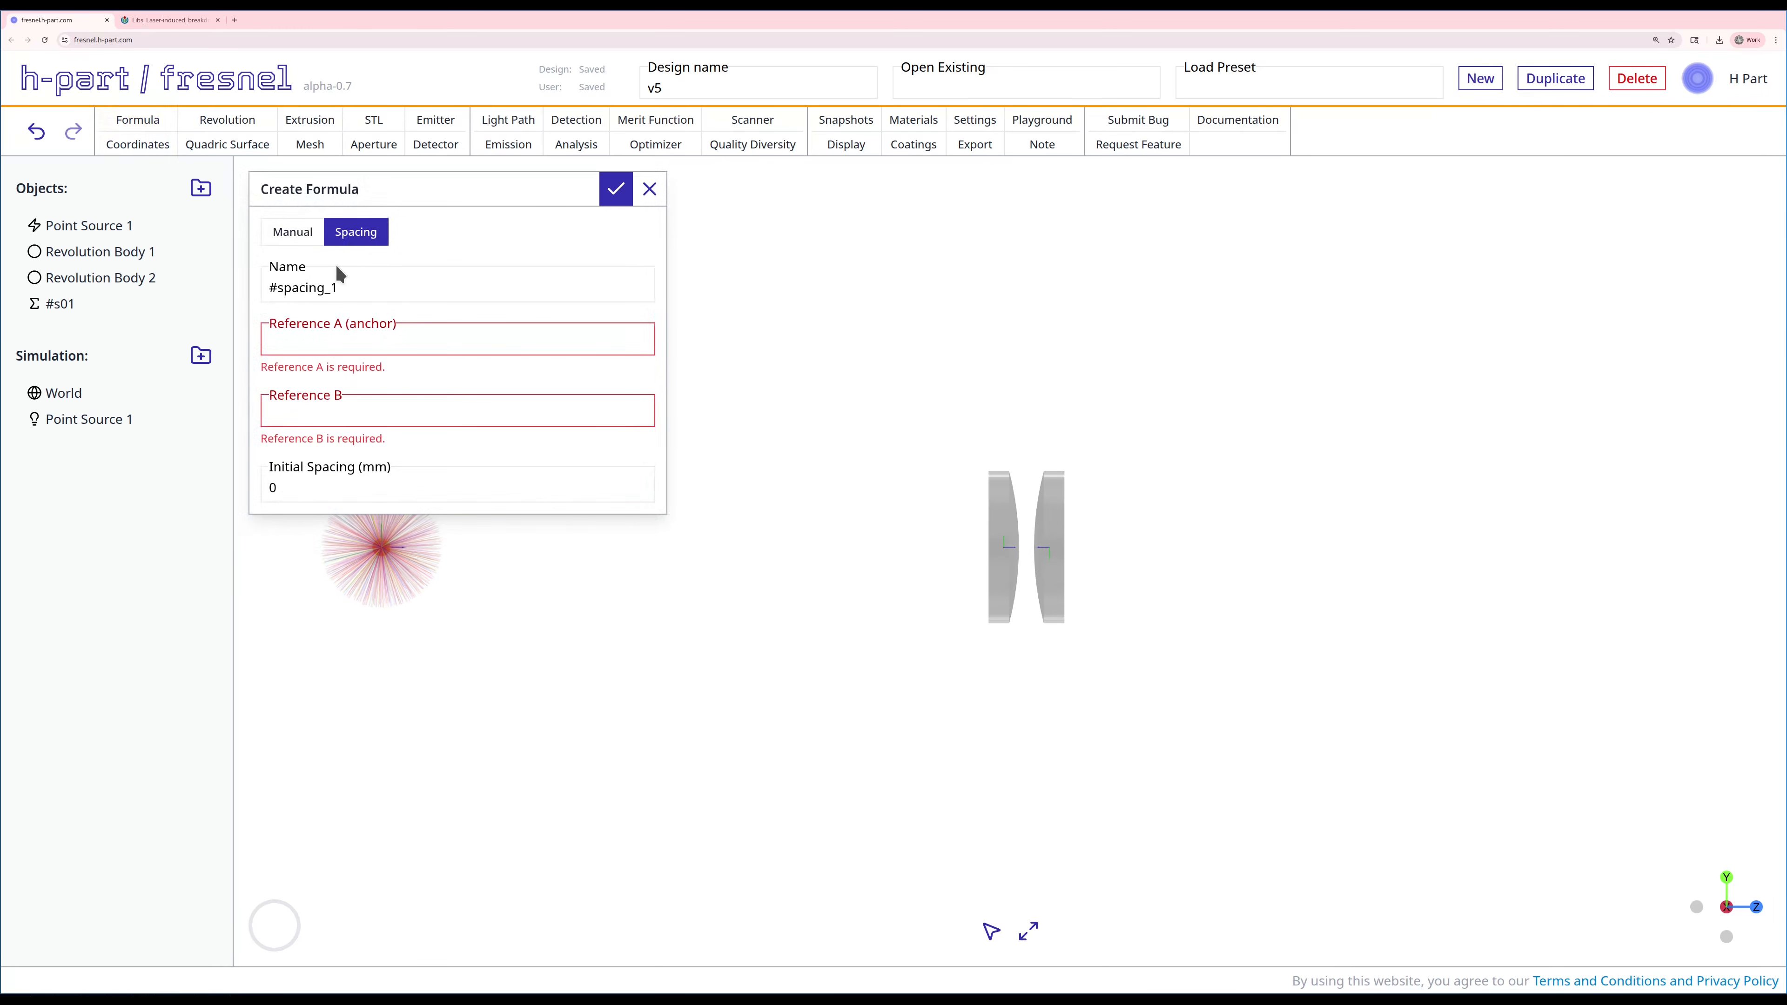
double_click(375, 280)
type("s12")
left_click(365, 339)
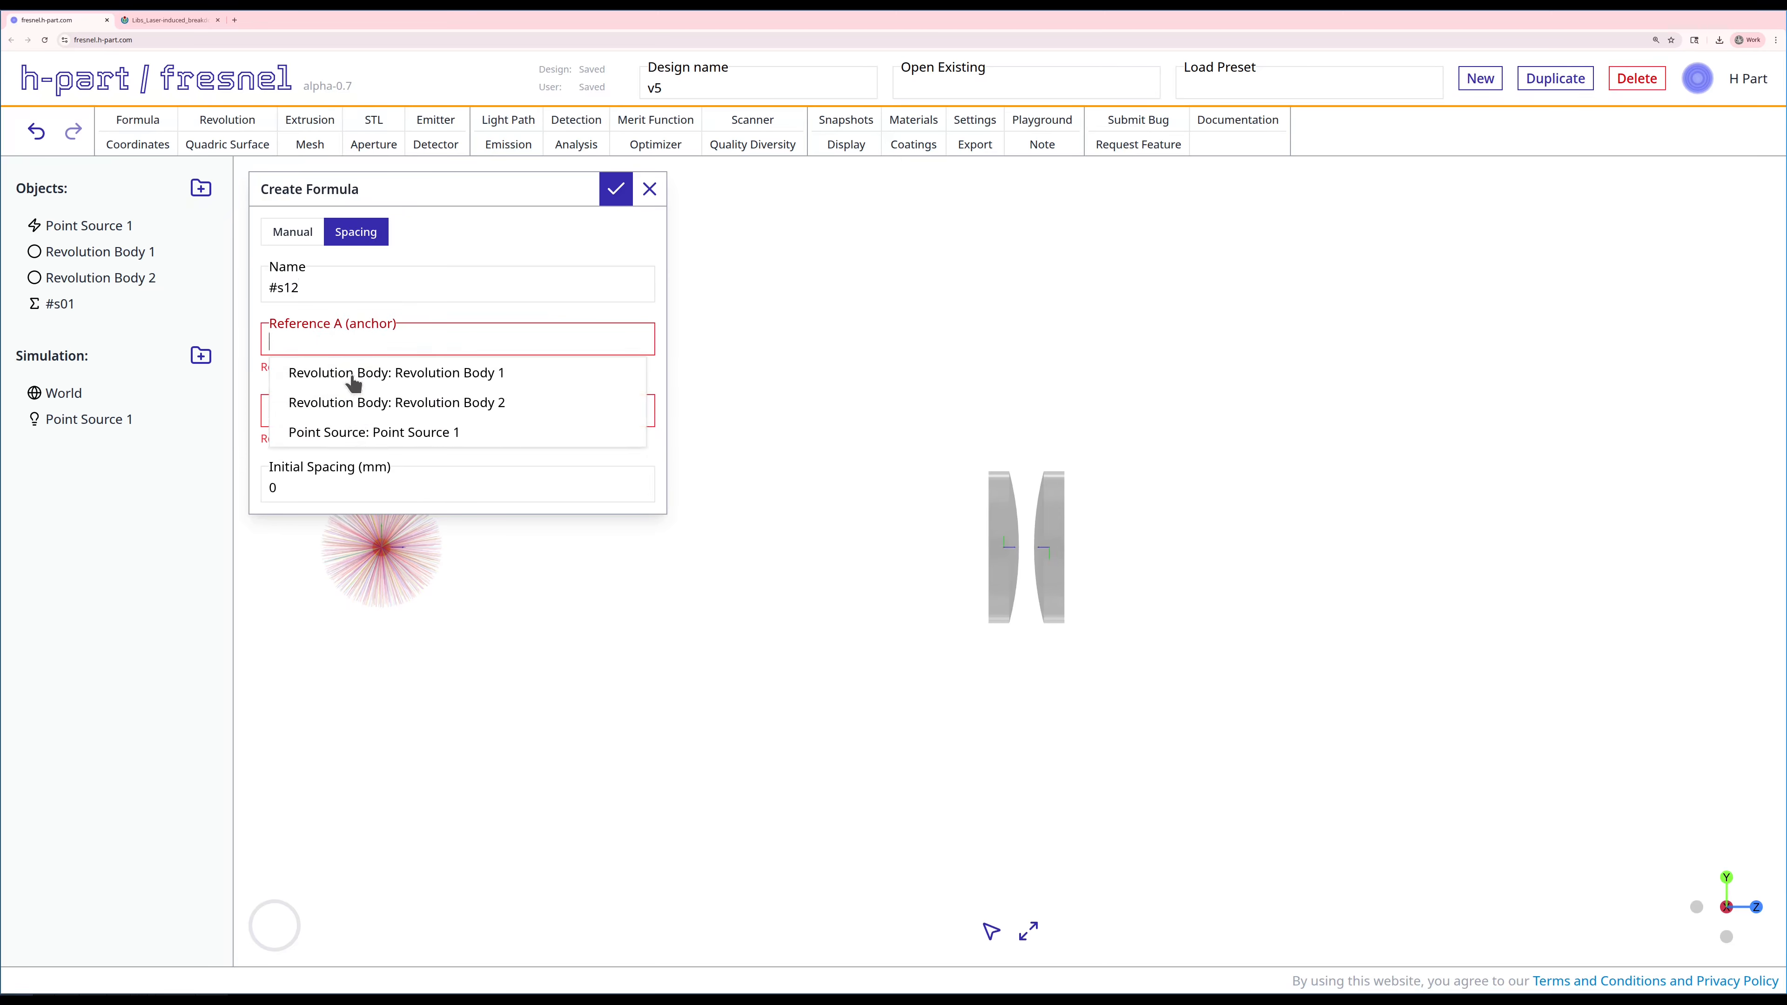
left_click(350, 376)
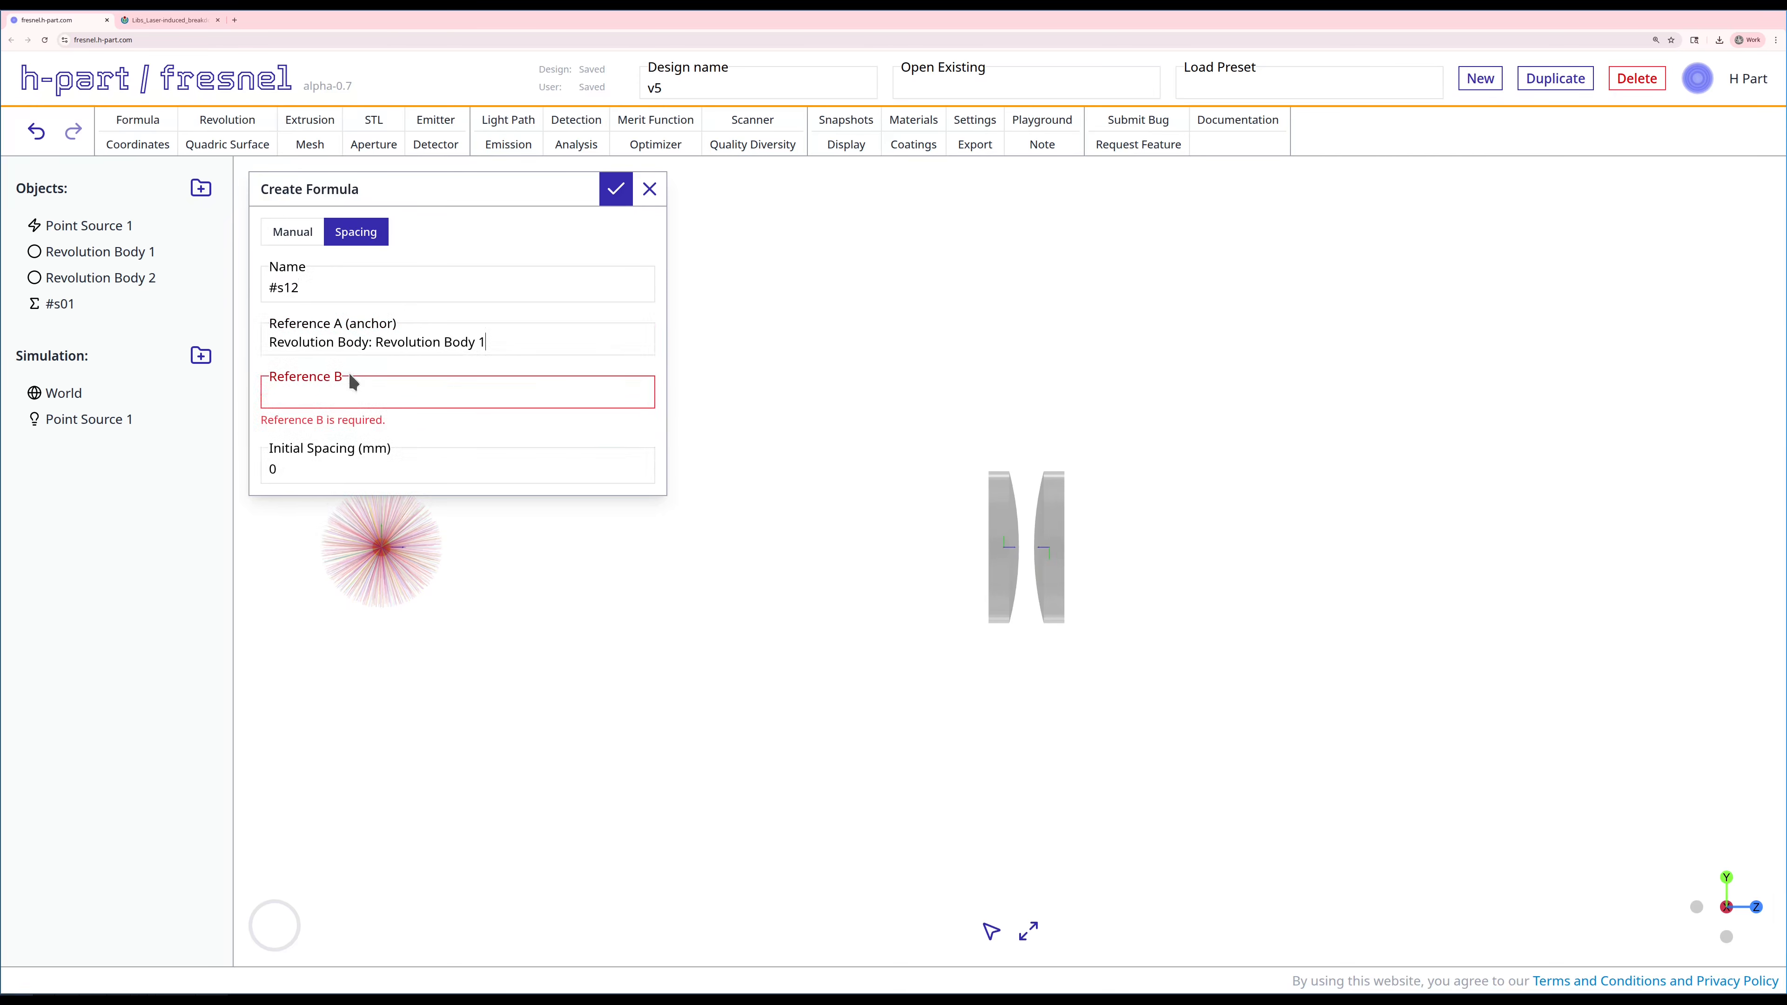
left_click(331, 398)
left_click(364, 458)
Step: Set the #s12 initial spacing to 5 mm and create the formula
left_click(363, 448)
type("5")
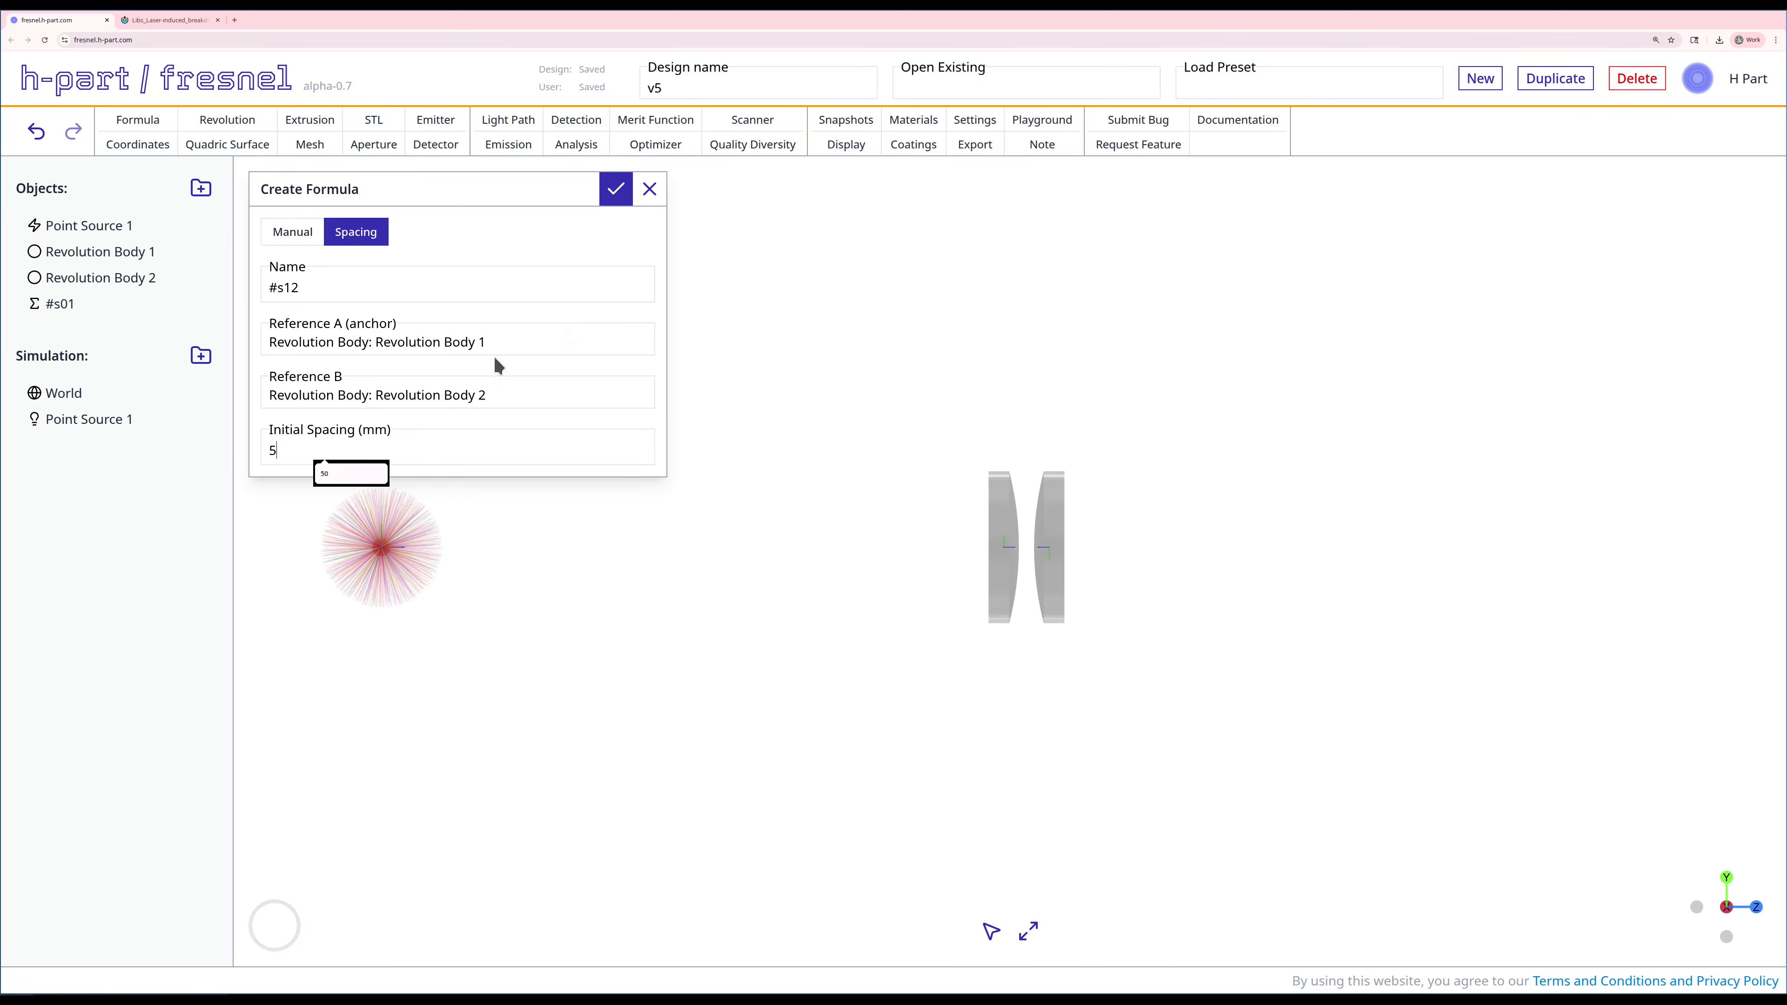
left_click(419, 285)
left_click(618, 189)
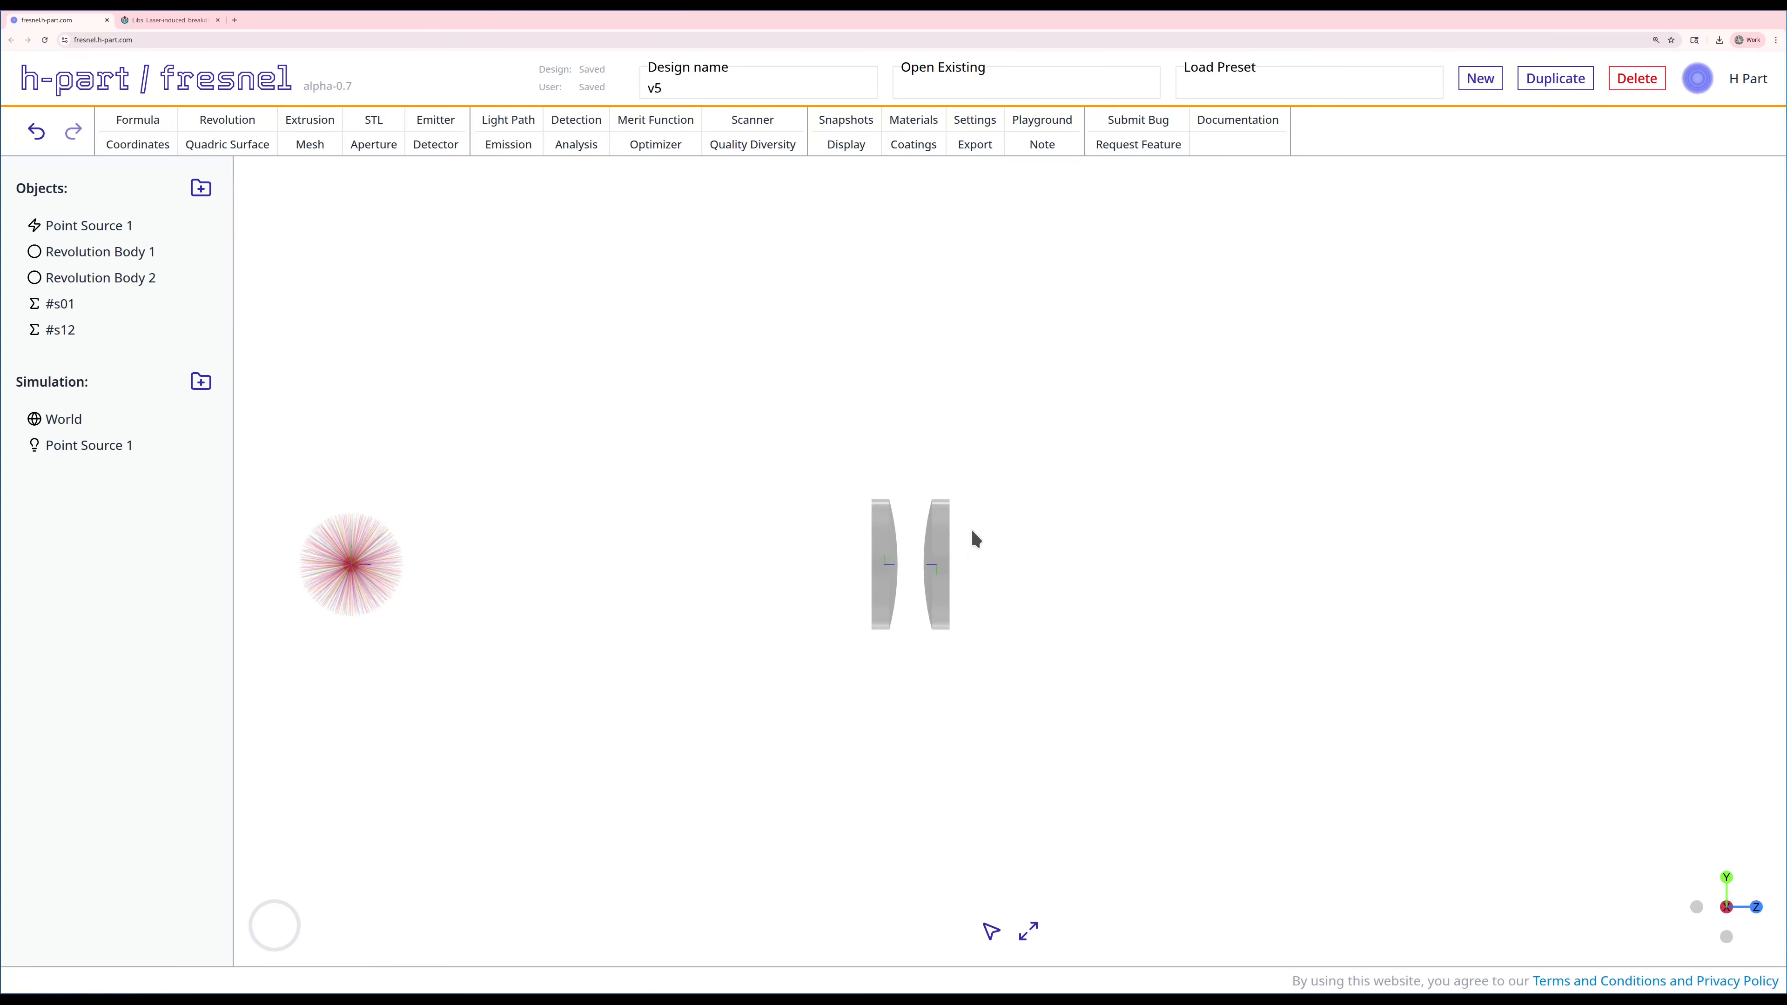
Step: Start a new note workbook with the subject "NA Calculations"
left_click(1040, 146)
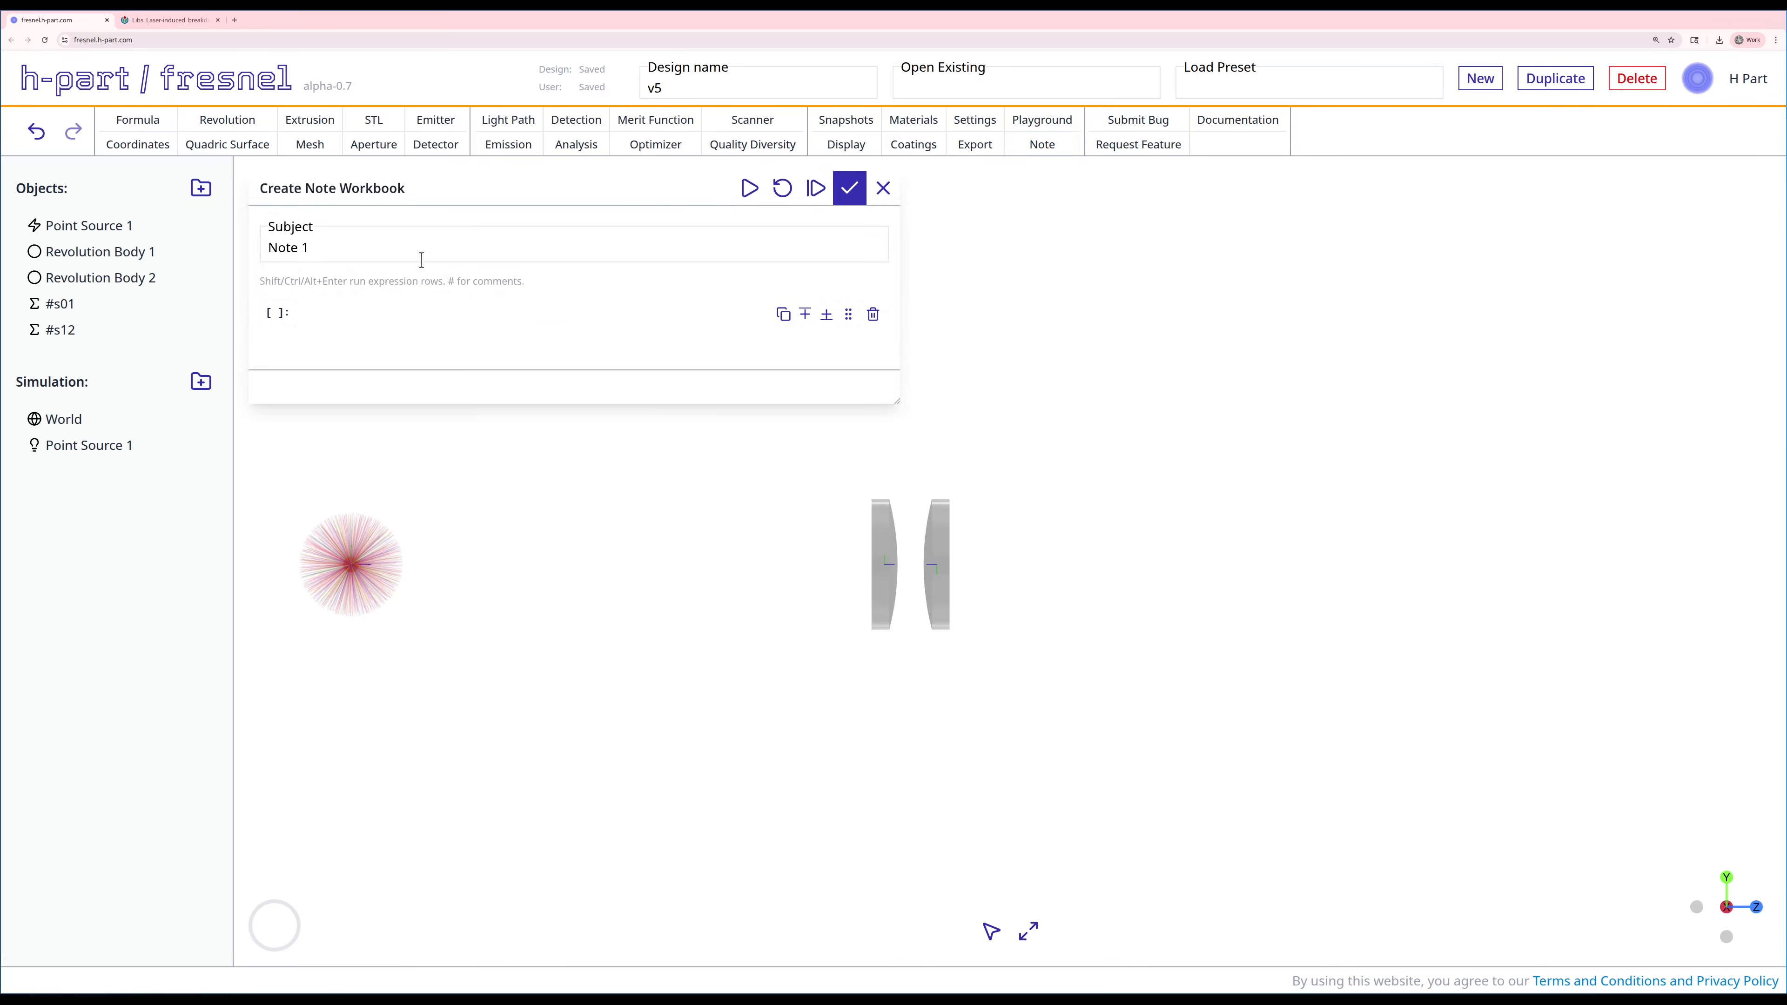
left_click(406, 242)
key("ctrl+a")
type("NA Calc")
left_click(369, 271)
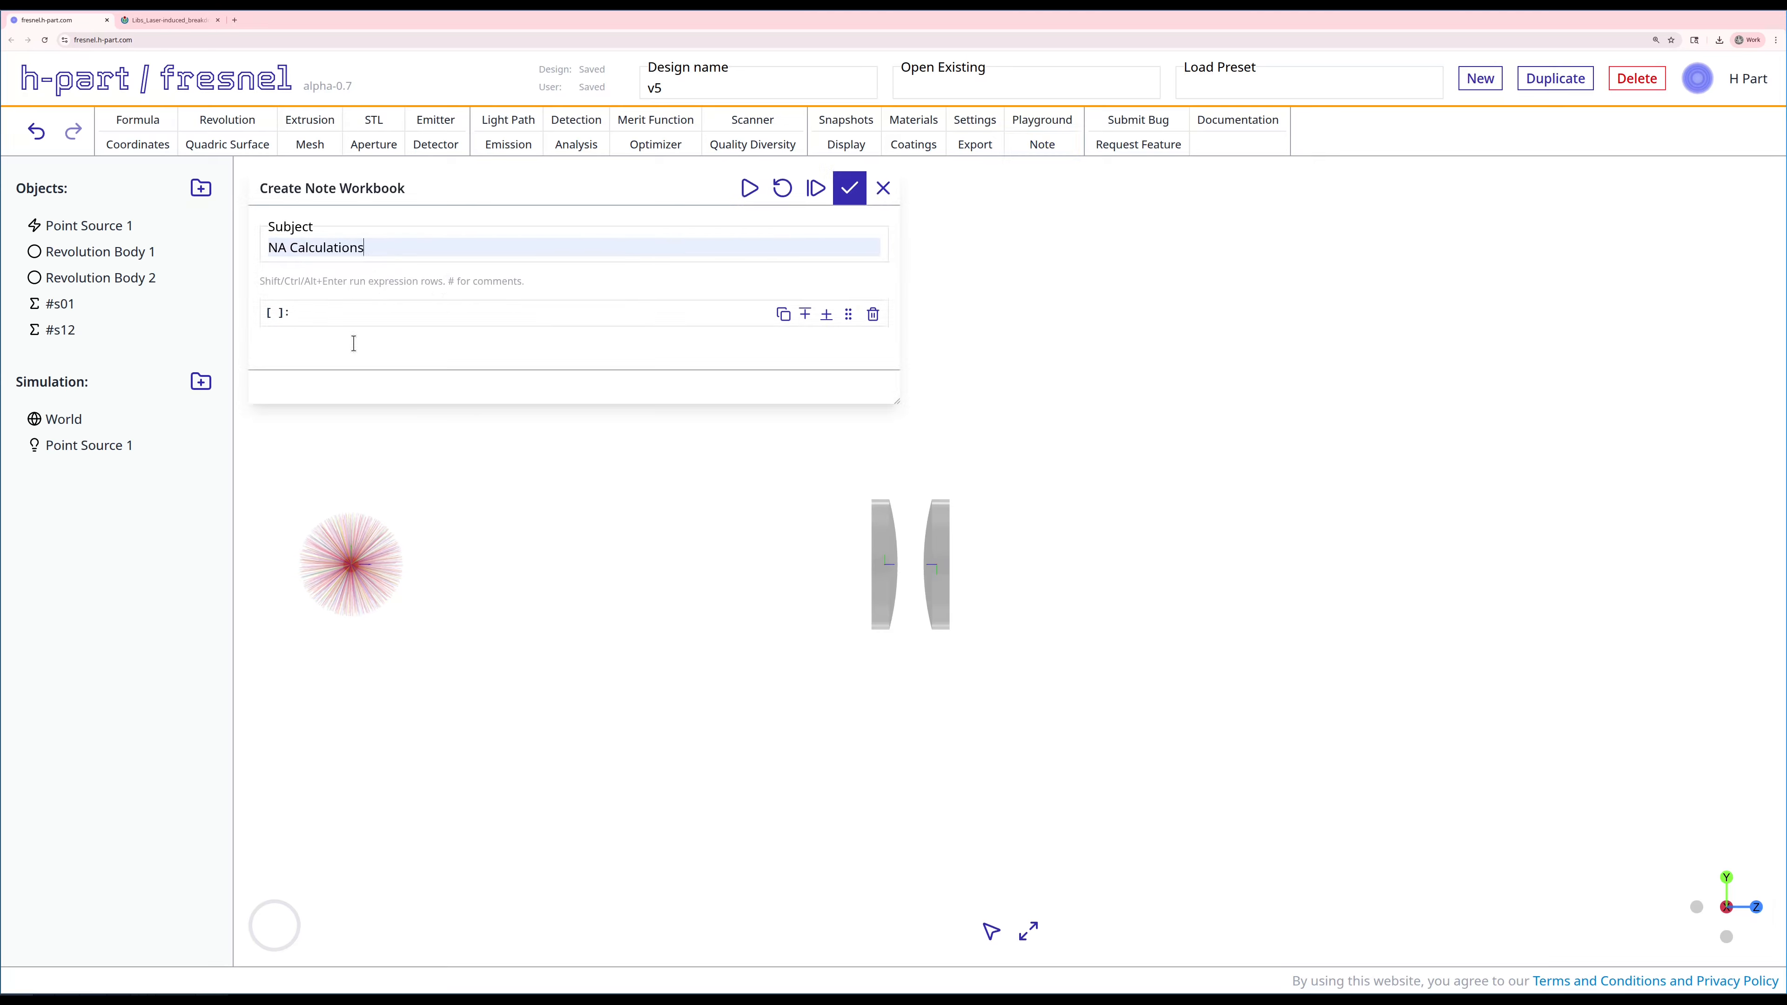
Step: Enter and evaluate NA = 0.22 in the first row of the note workbook
left_click(333, 310)
type("A = 0.22")
key("shift+Return")
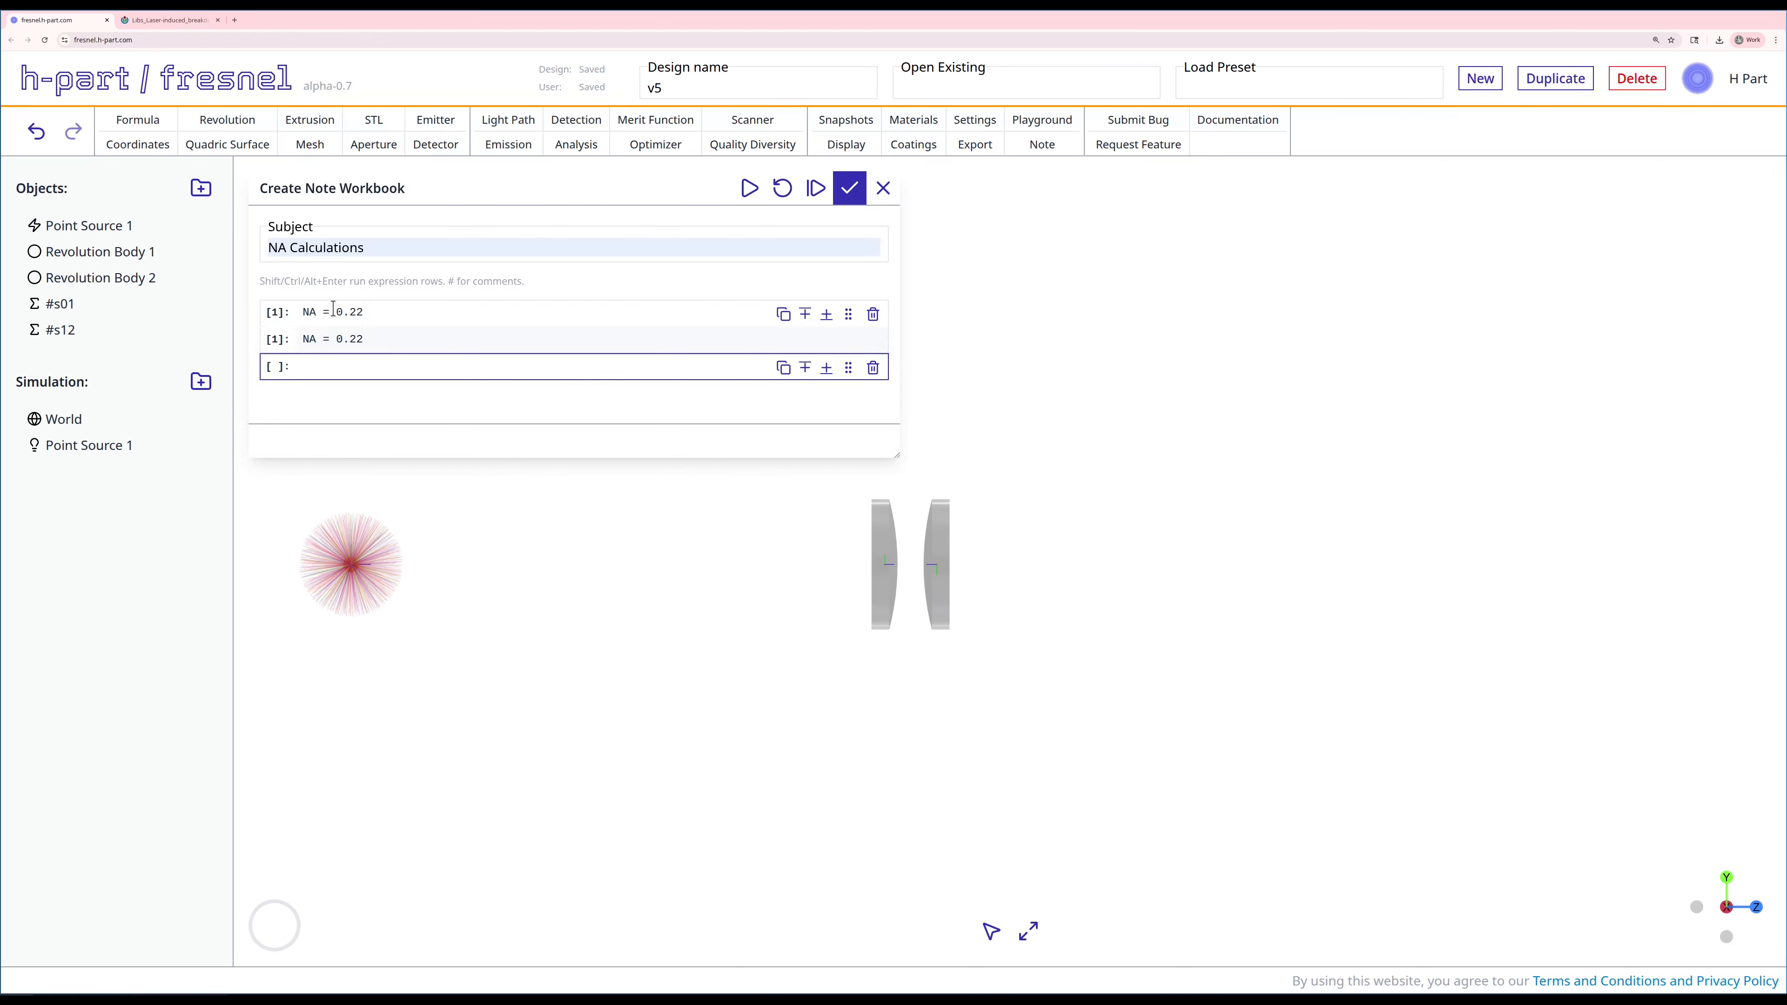
Step: Add and evaluate the half-angle expression hf = asin(NA) -> degrees in the workbook
type("hf")
type("= asin(NA) -> degrees")
key("shift+Return")
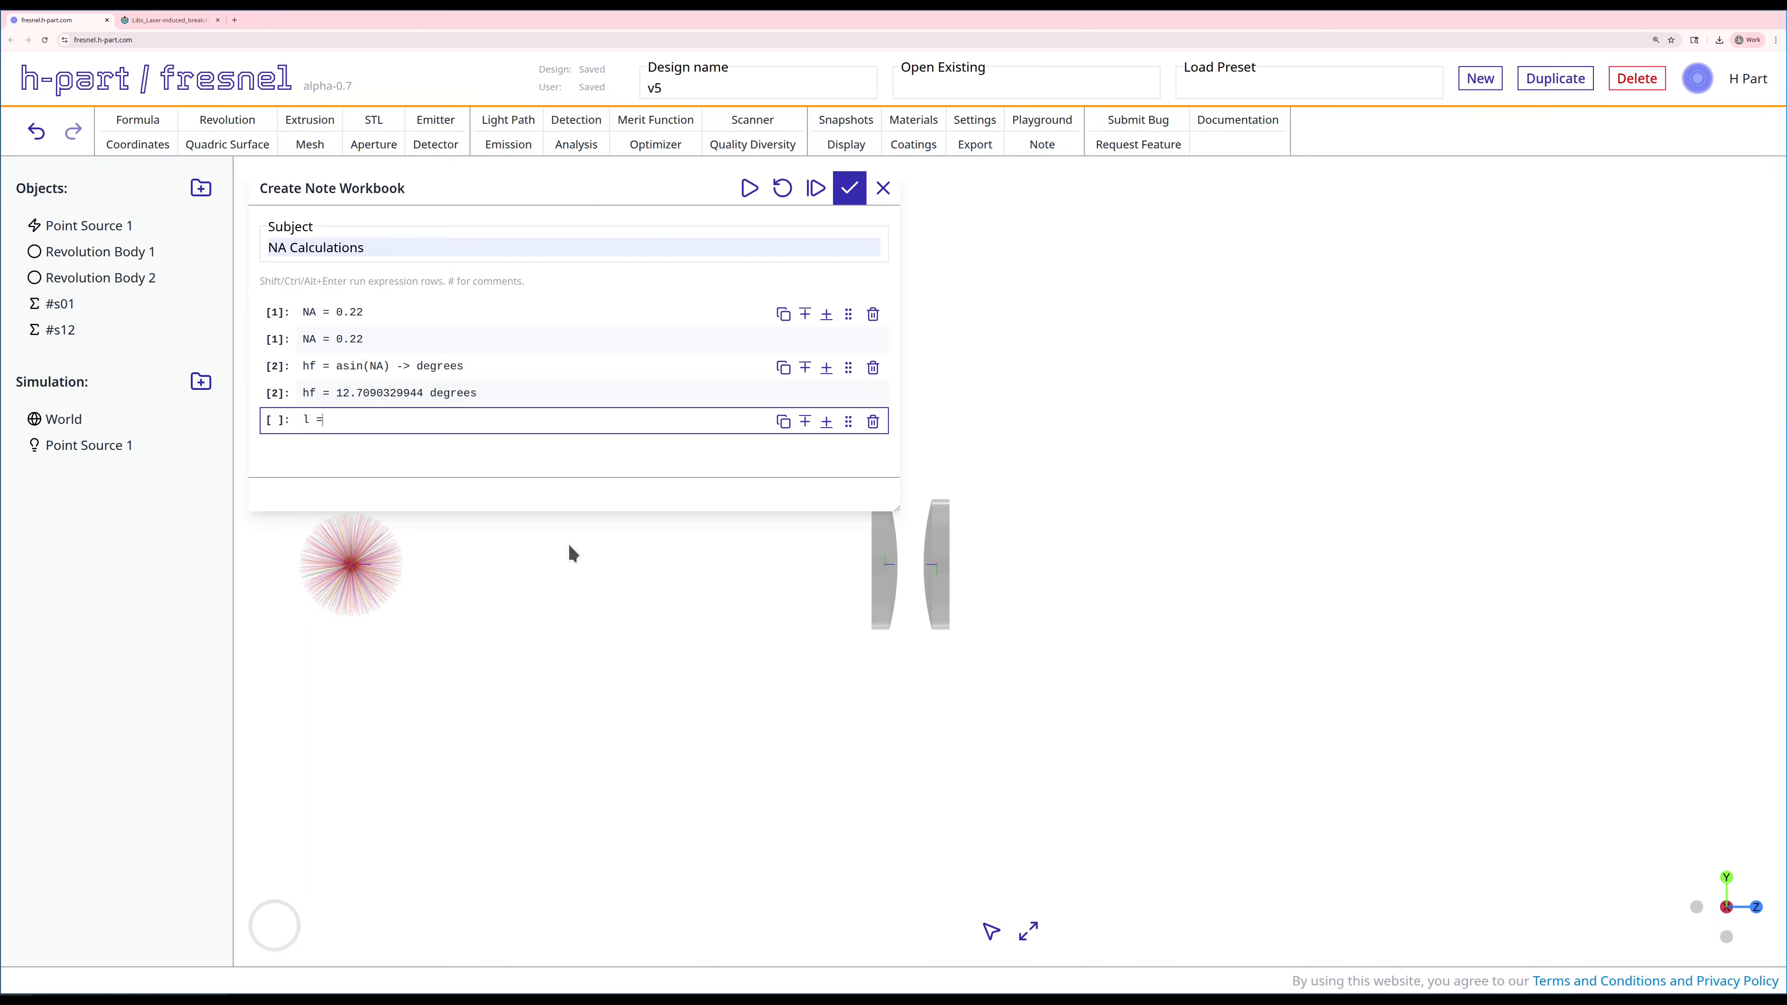
Step: Evaluate the distance expression l = (25mm/2) / tan(hf) in the workbook and save the note
type("(")
type("25/2m")
key("Left")
type("mm")
key("Right")
key("Right")
type(") / tan(hf)")
key("shift+Return")
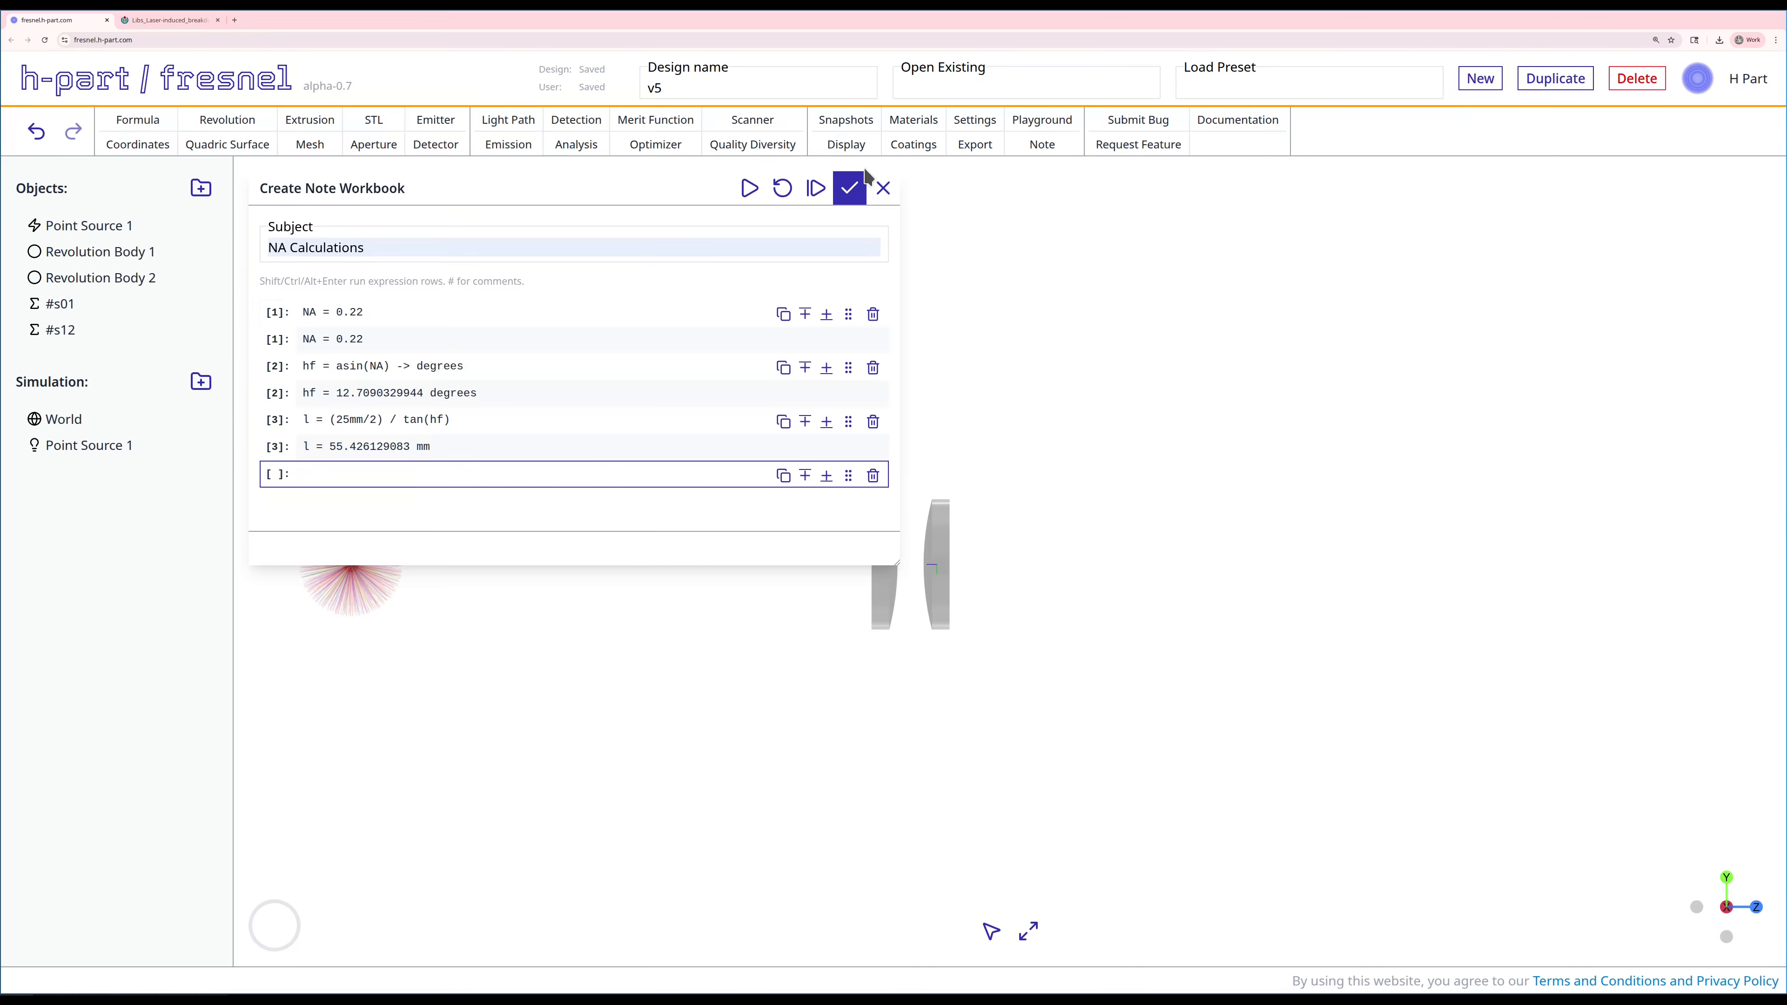
left_click(850, 188)
Step: Reorder the objects so #s01 sits just above Revolution Body 1 and #s12 just above Revolution Body 2
left_click_drag(80, 310, 82, 251)
left_click_drag(68, 331, 74, 295)
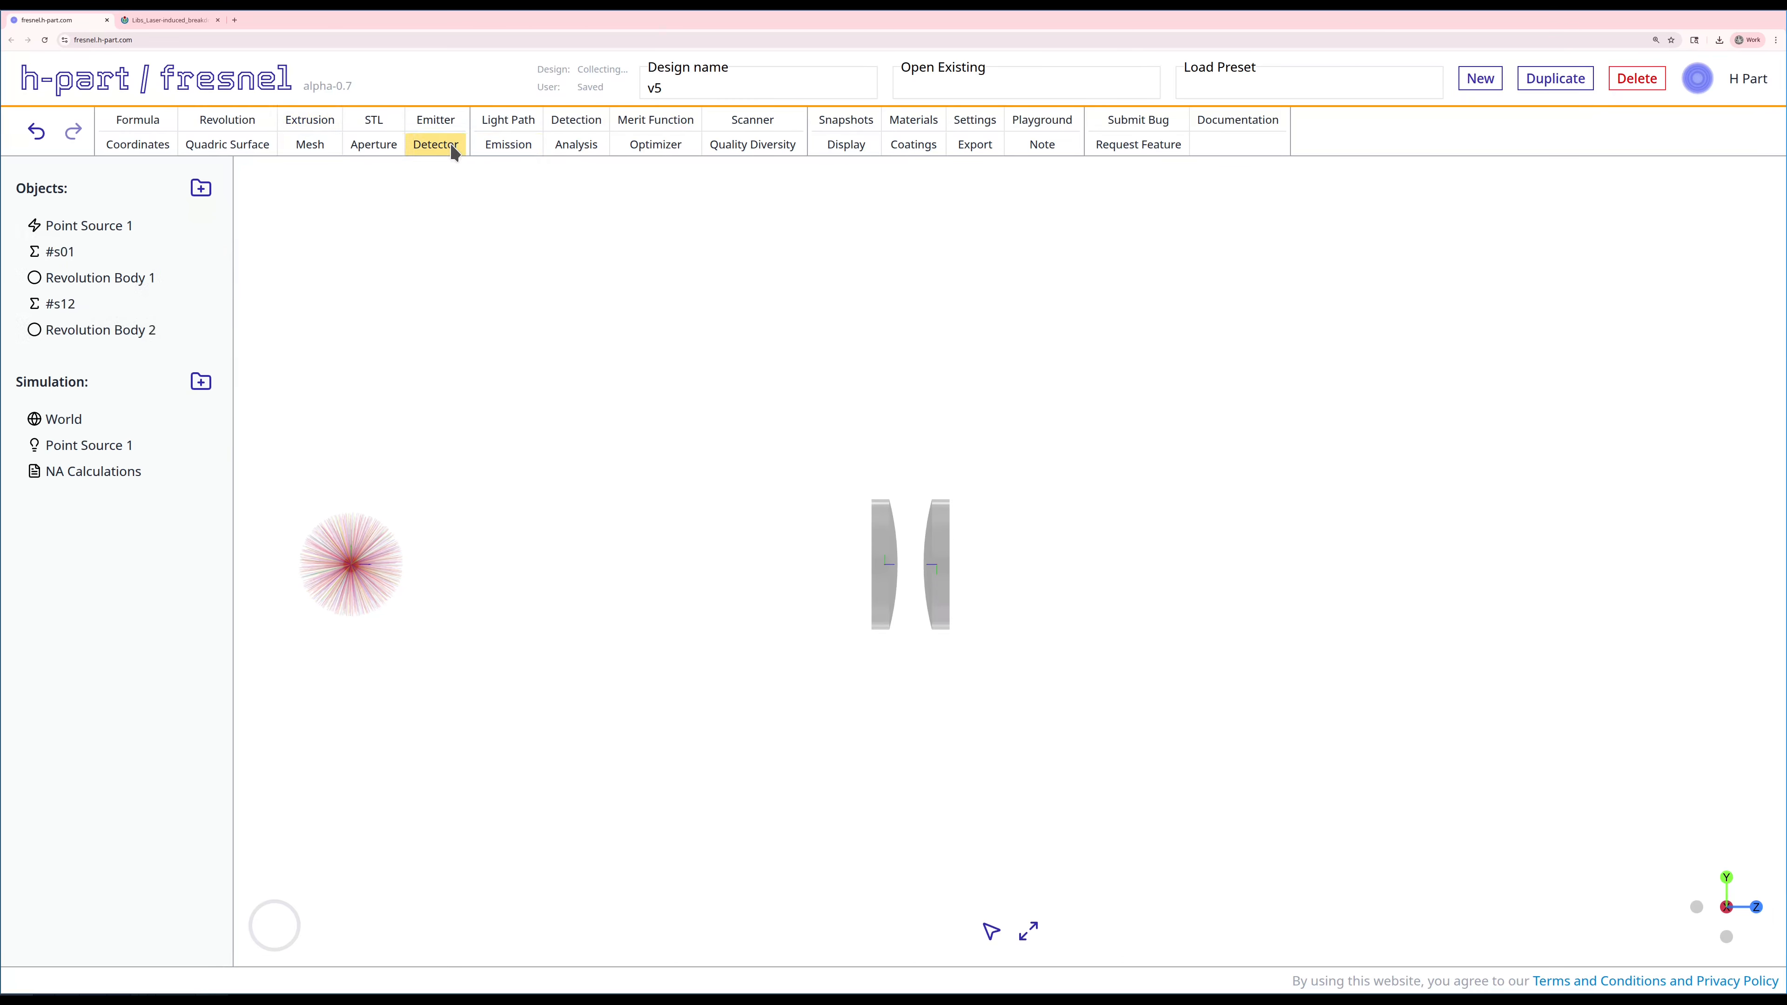
Step: Create a 25 by 25 mm detector at Z 150 mm, rotated 180 degrees about X
left_click(436, 144)
left_click(276, 467)
key("BackSpace")
type("180")
double_click(308, 550)
type("25")
double_click(419, 552)
type("25")
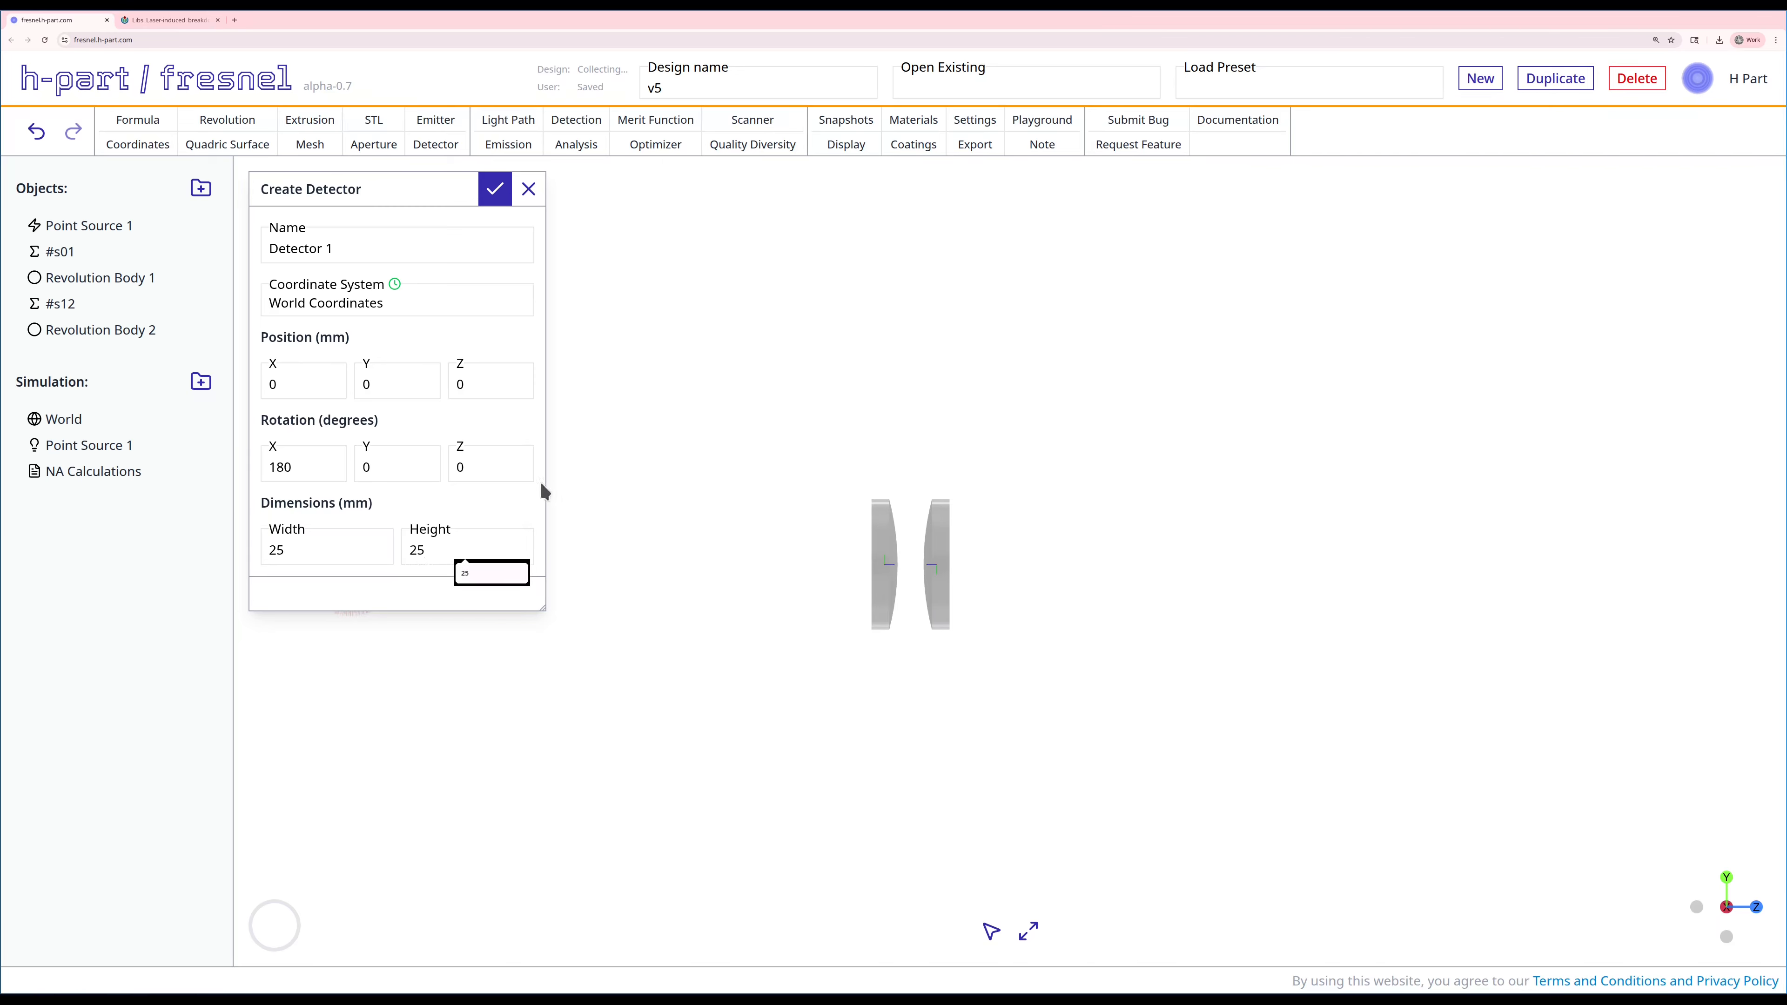
double_click(466, 383)
type("150")
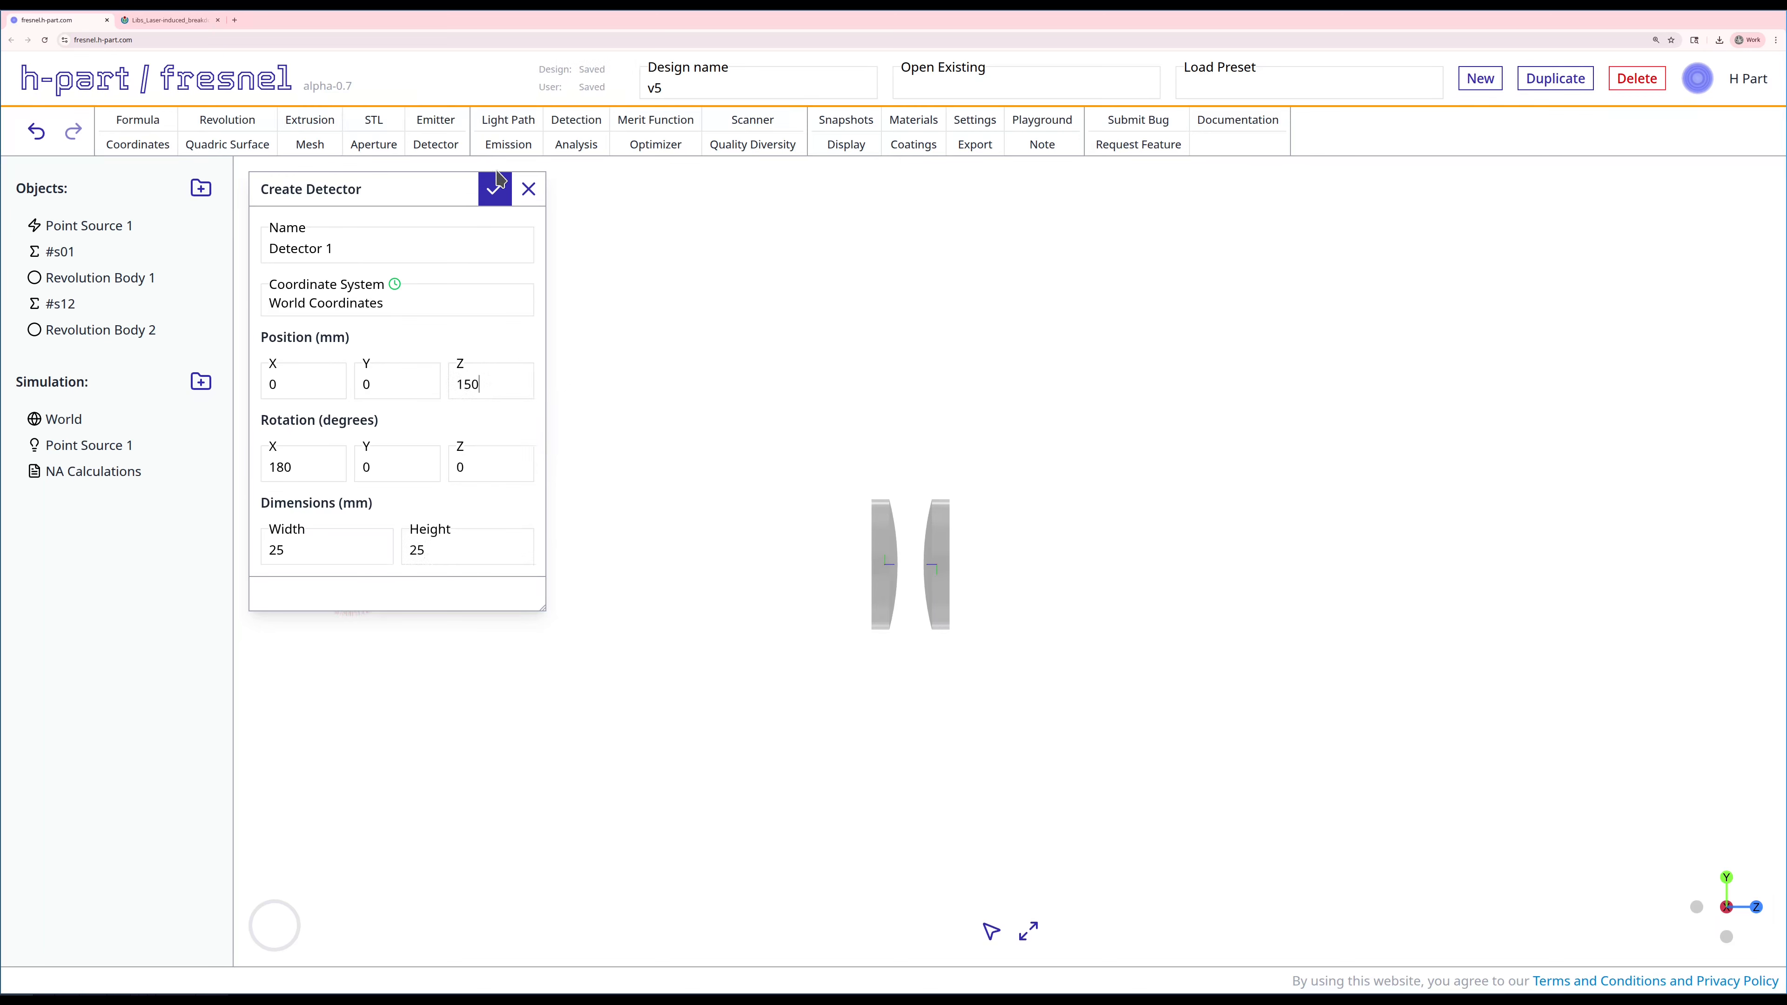
left_click(495, 189)
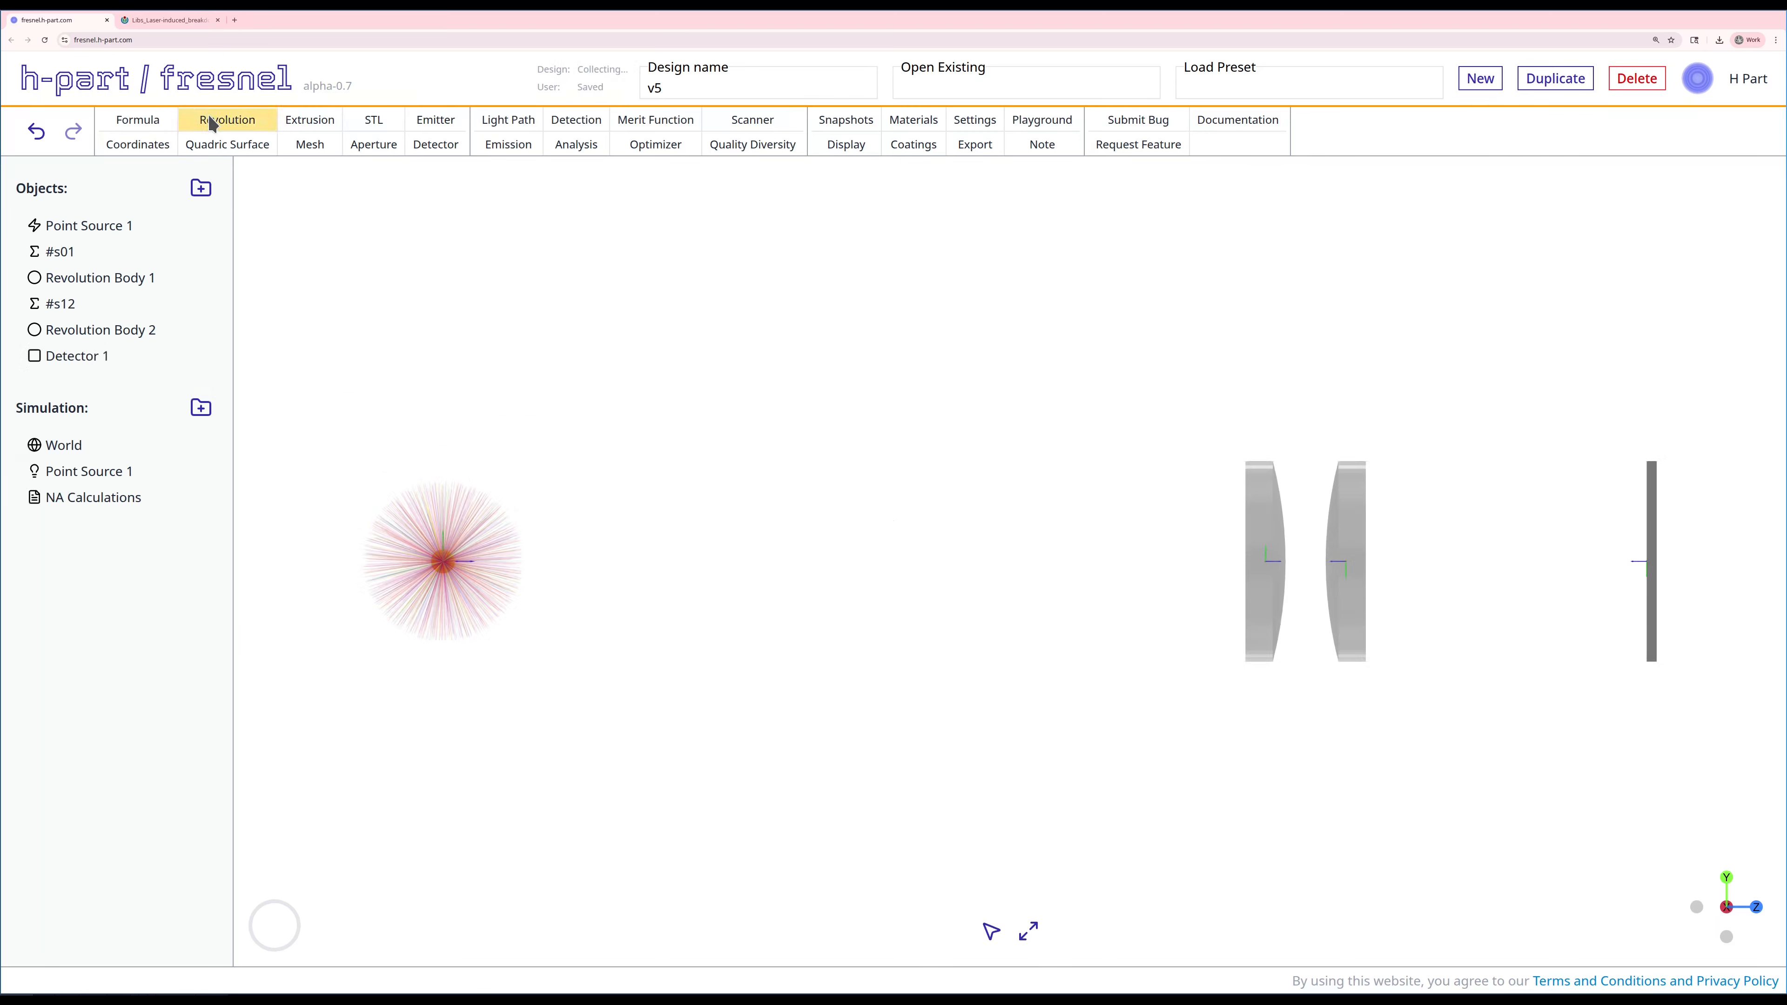
Step: Create the spacing formula #s2d from Revolution Body 2 as anchor to Detector 1 with an initial spacing of 55 mm
left_click(133, 119)
left_click(352, 232)
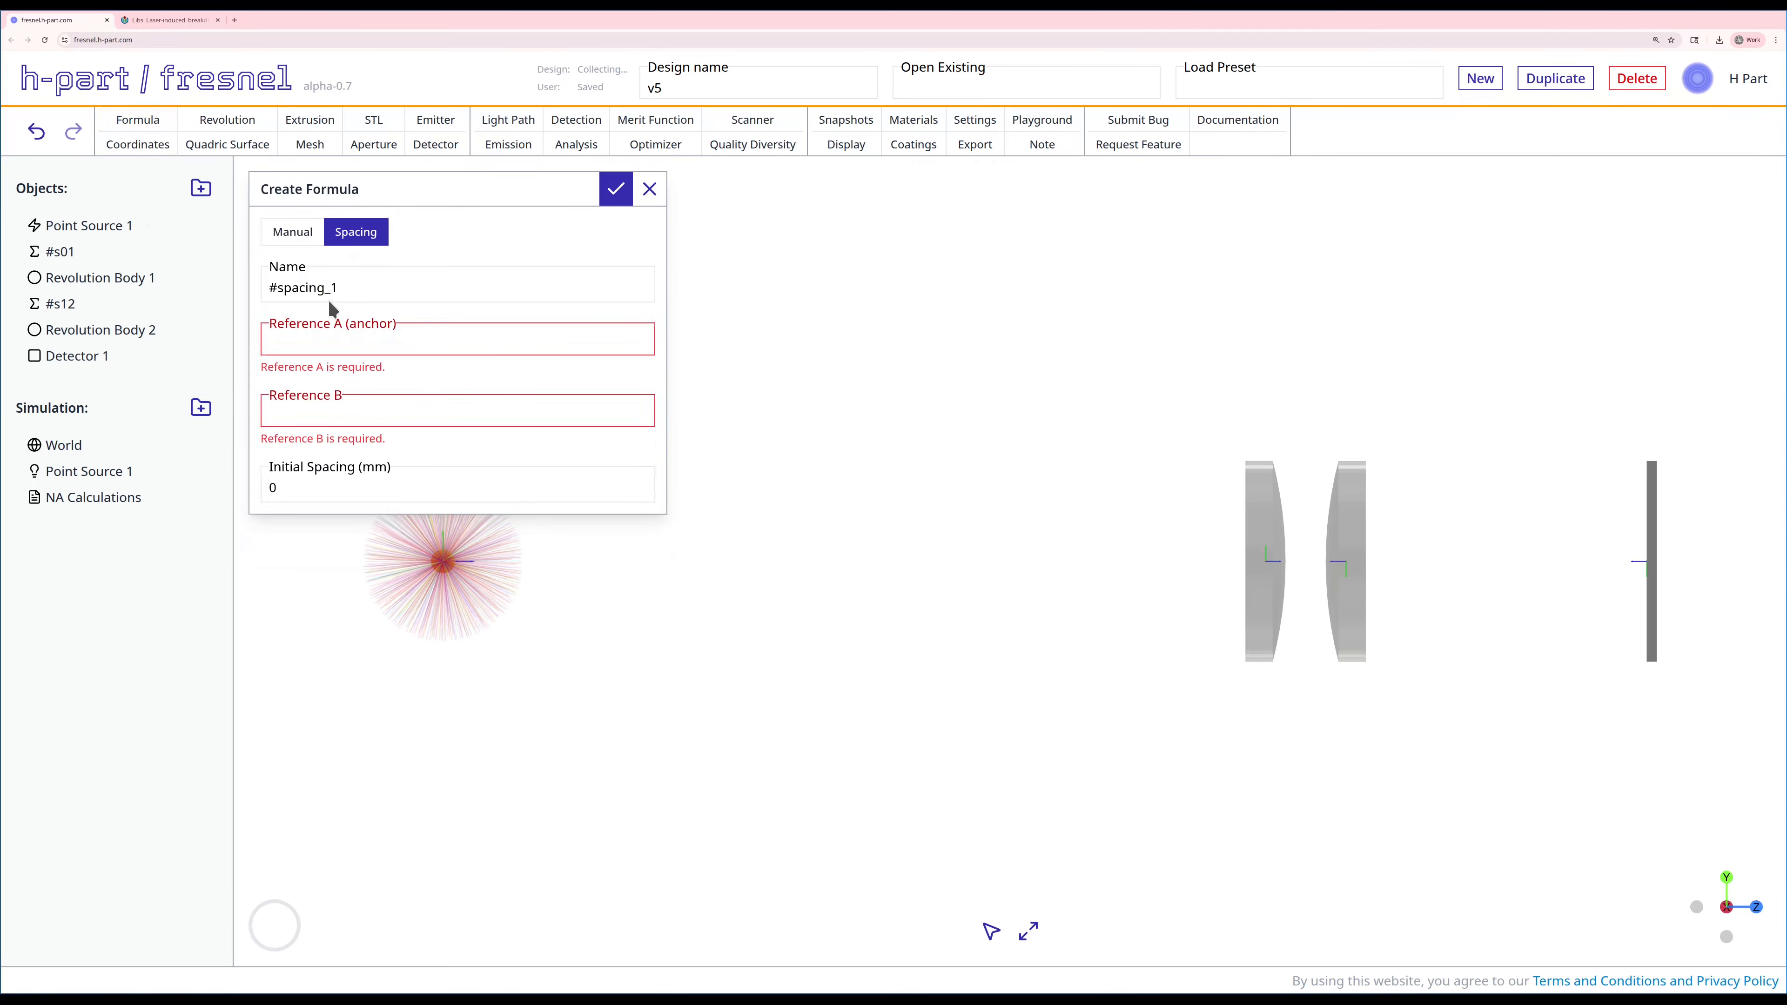
double_click(329, 288)
type("s2d")
left_click(350, 346)
left_click(320, 399)
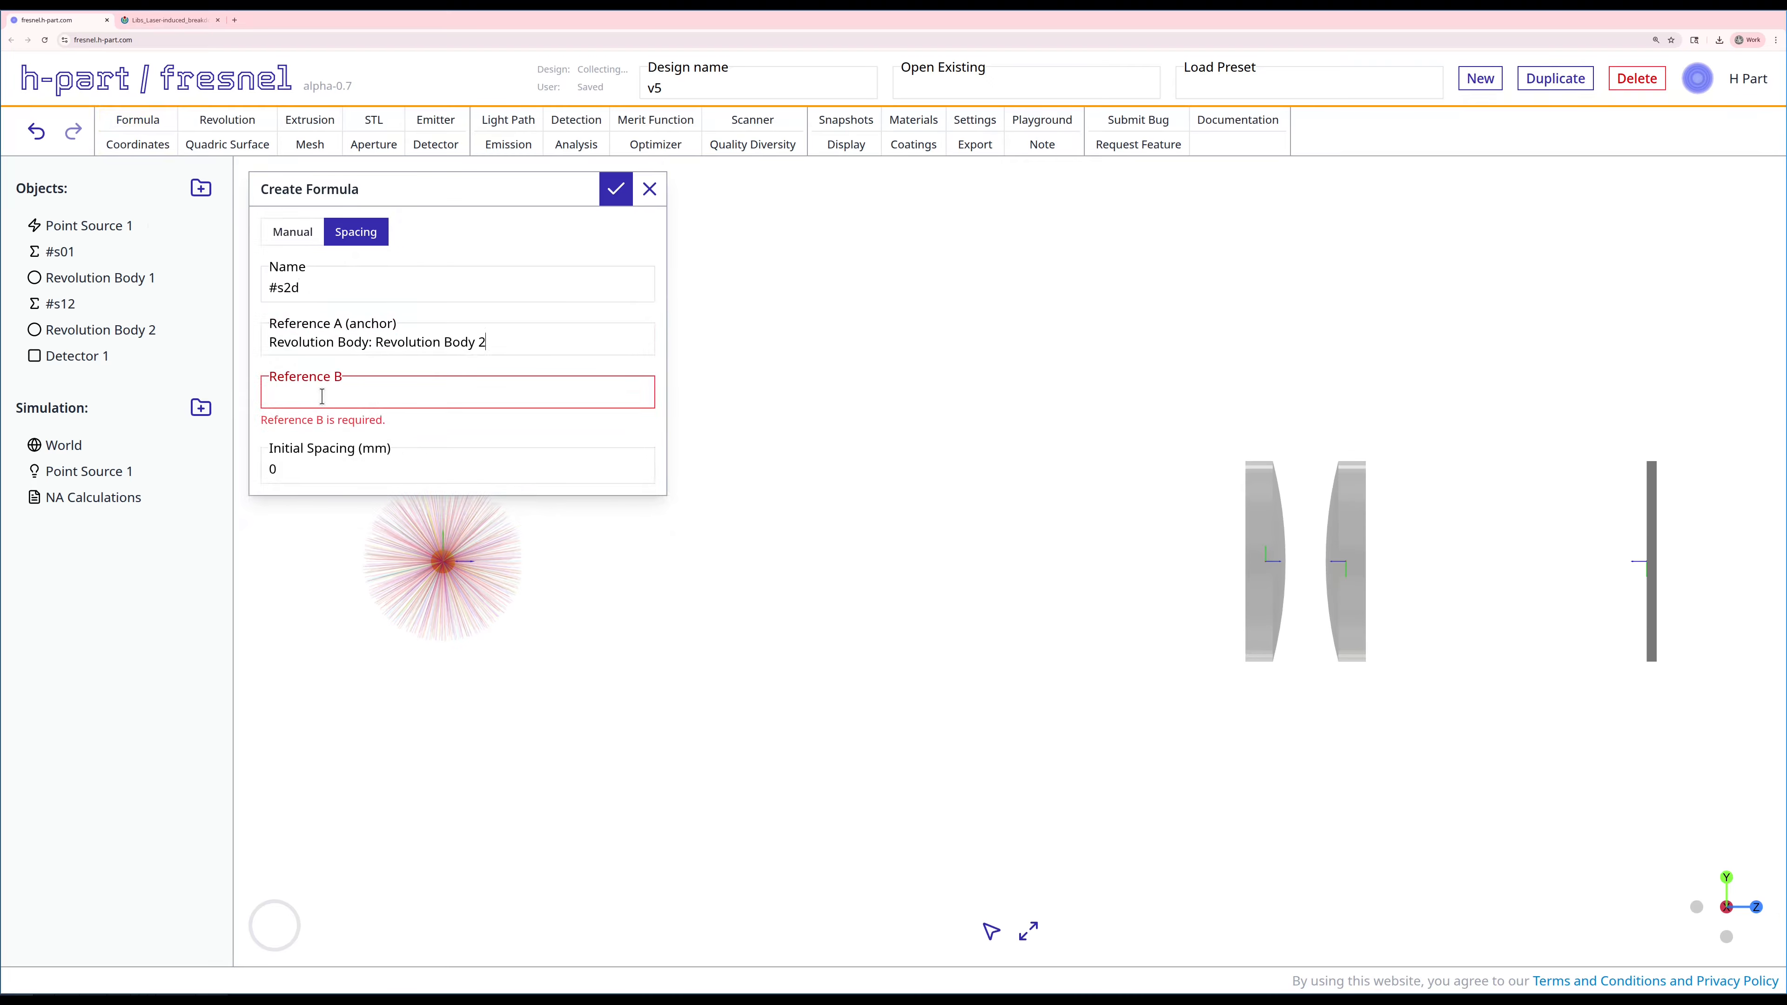
left_click(318, 394)
left_click(309, 499)
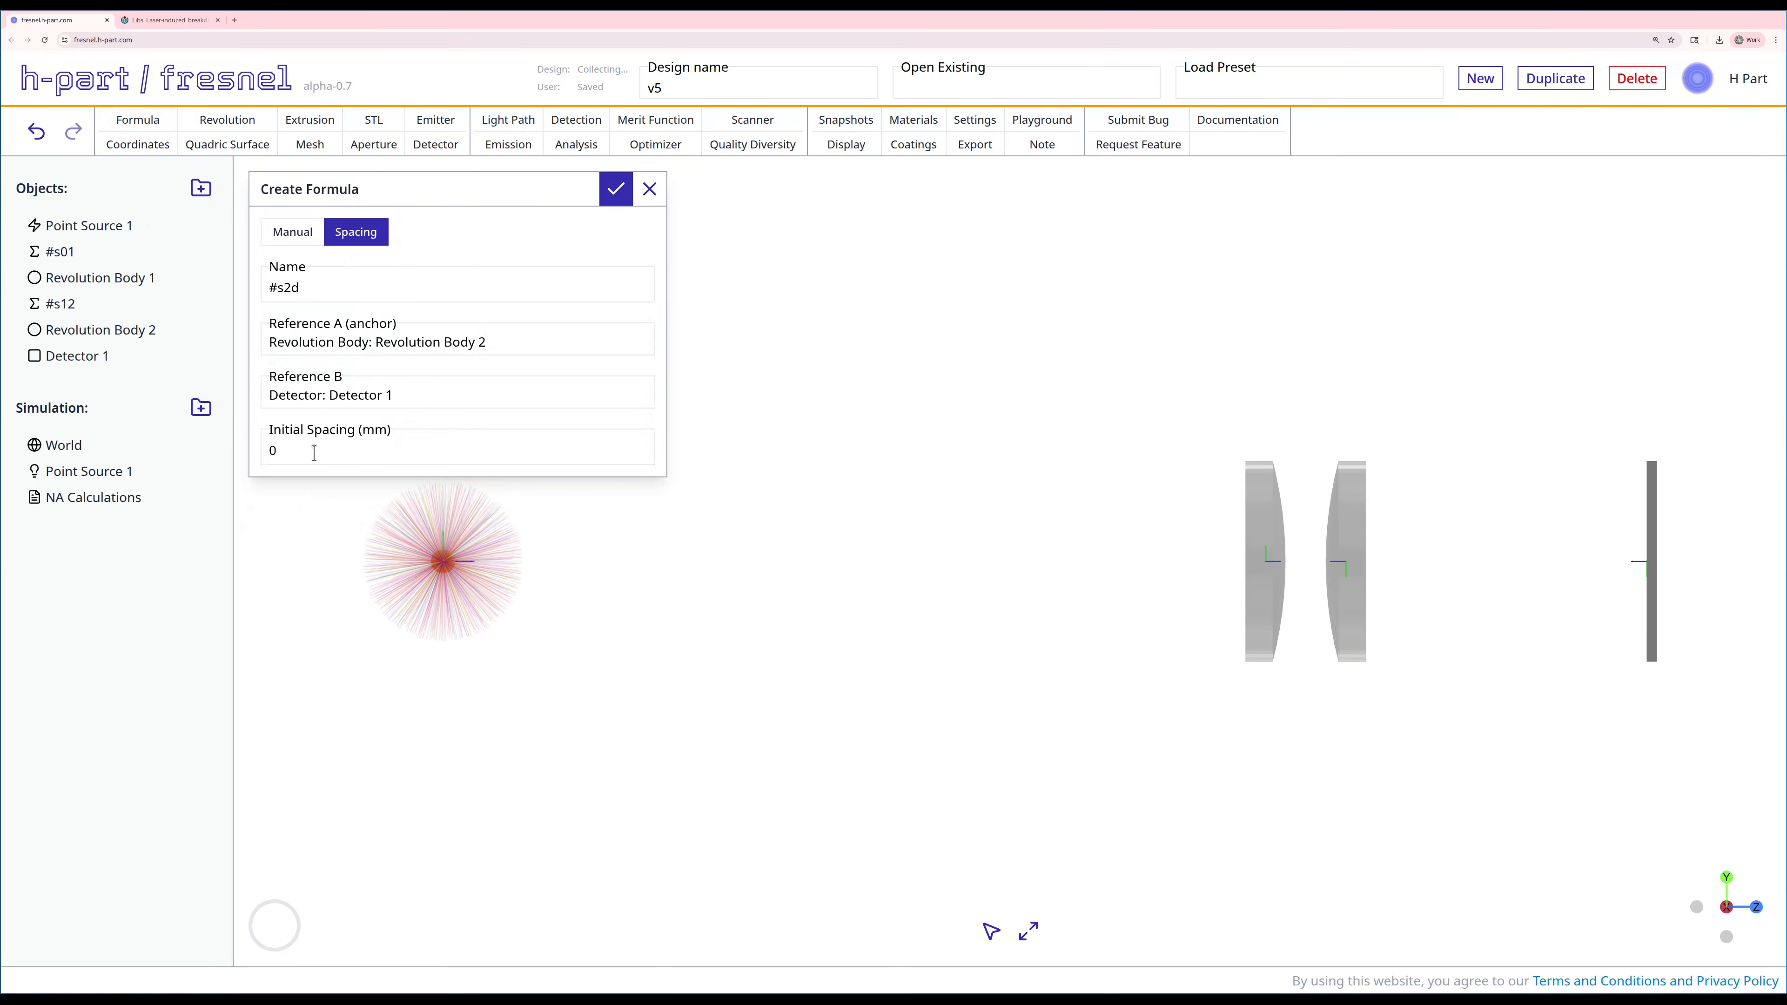
left_click(312, 453)
key("BackSpace")
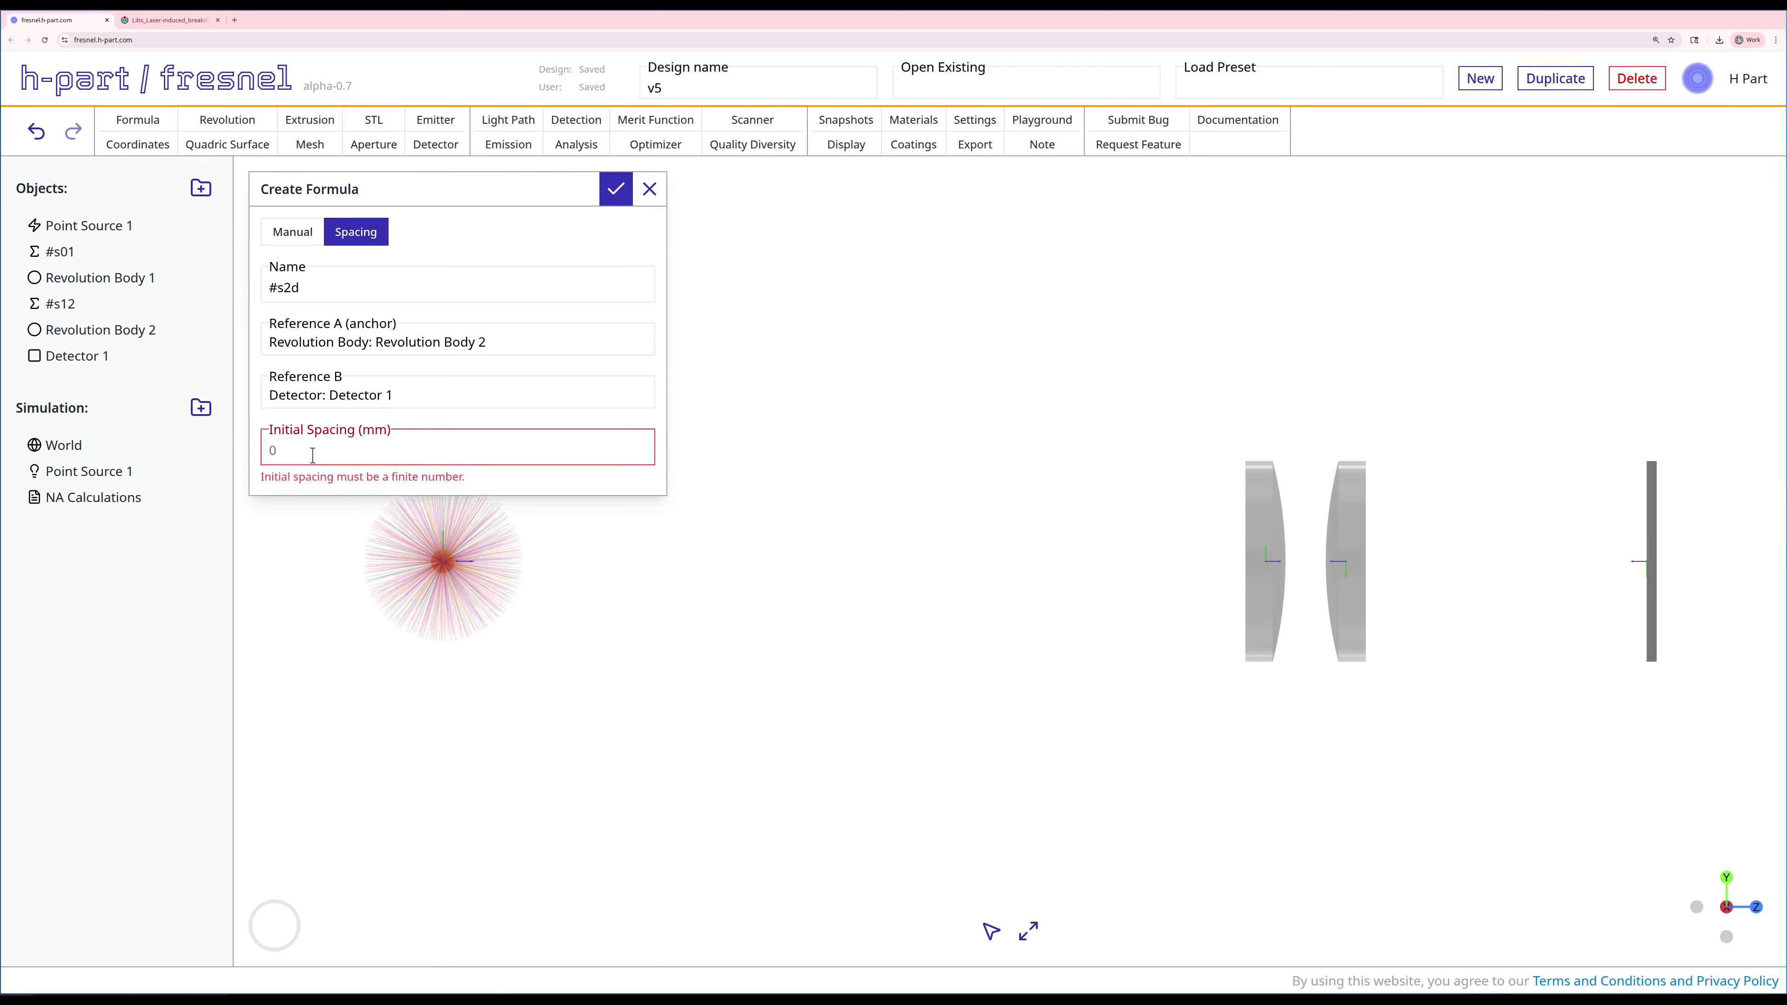
type("55")
left_click(618, 187)
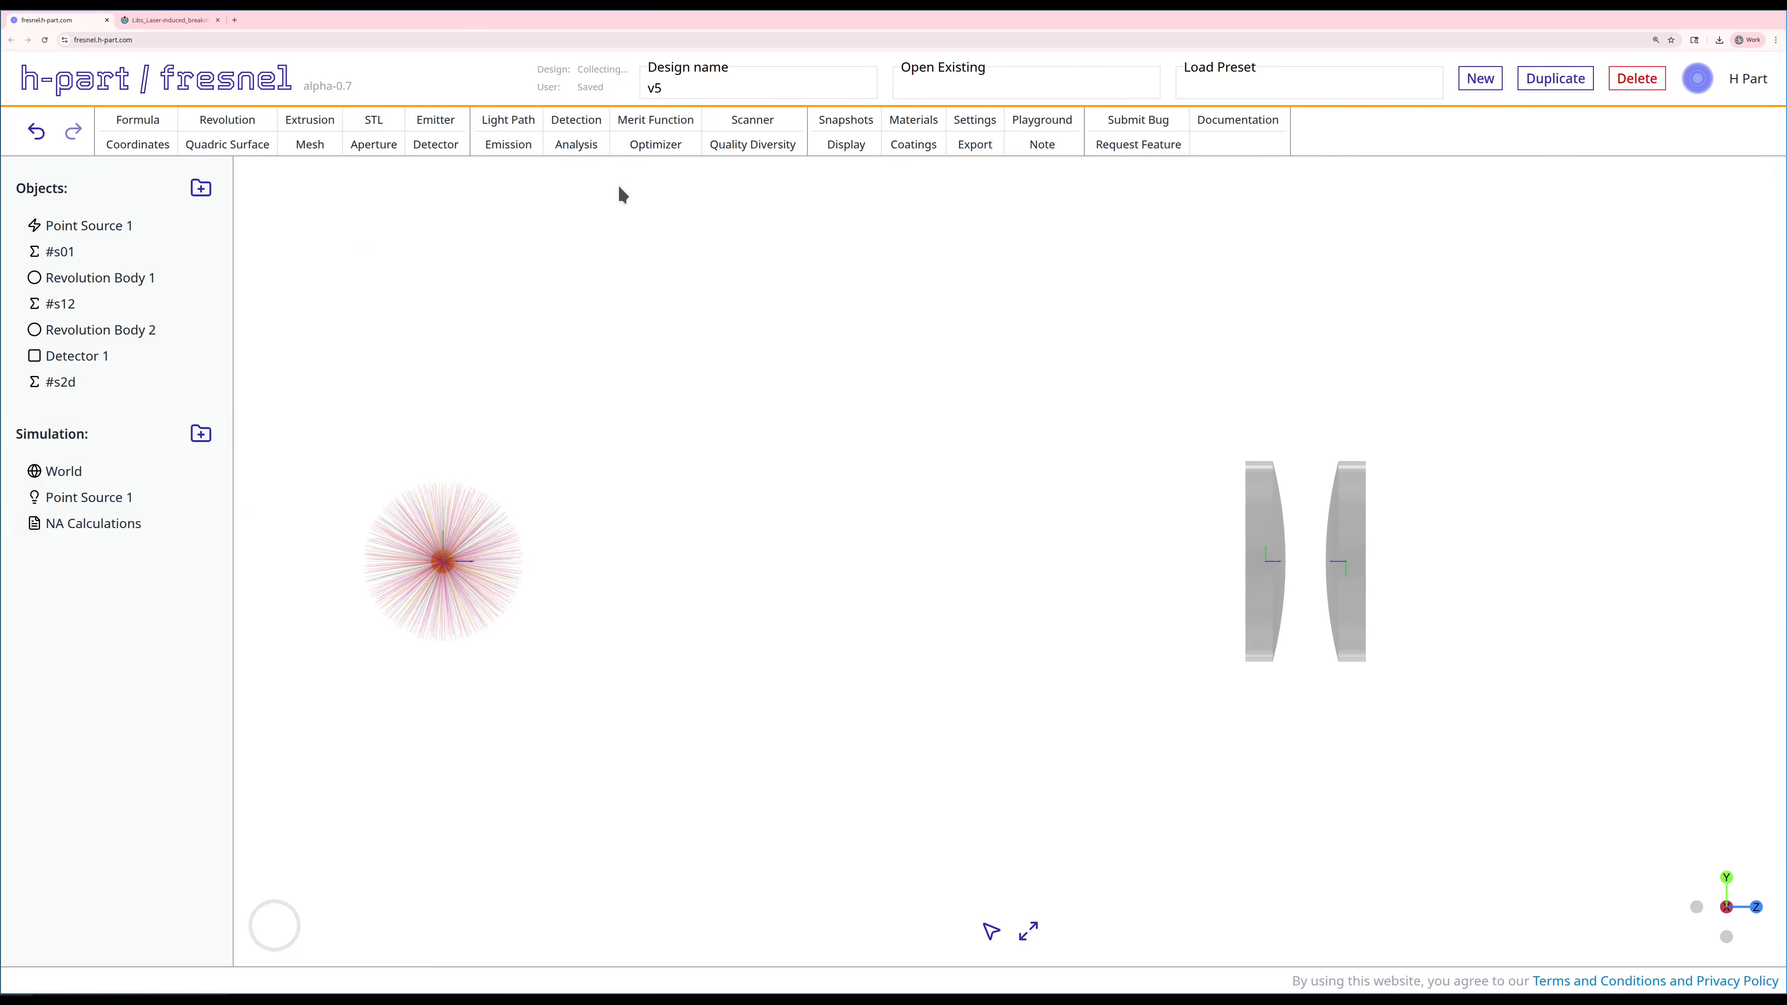
Step: Start a detection on Detector 1 and give it a numerical aperture gate of 0.22
scroll(1037, 544, "down", 2)
right_click_drag(1080, 550, 773, 523)
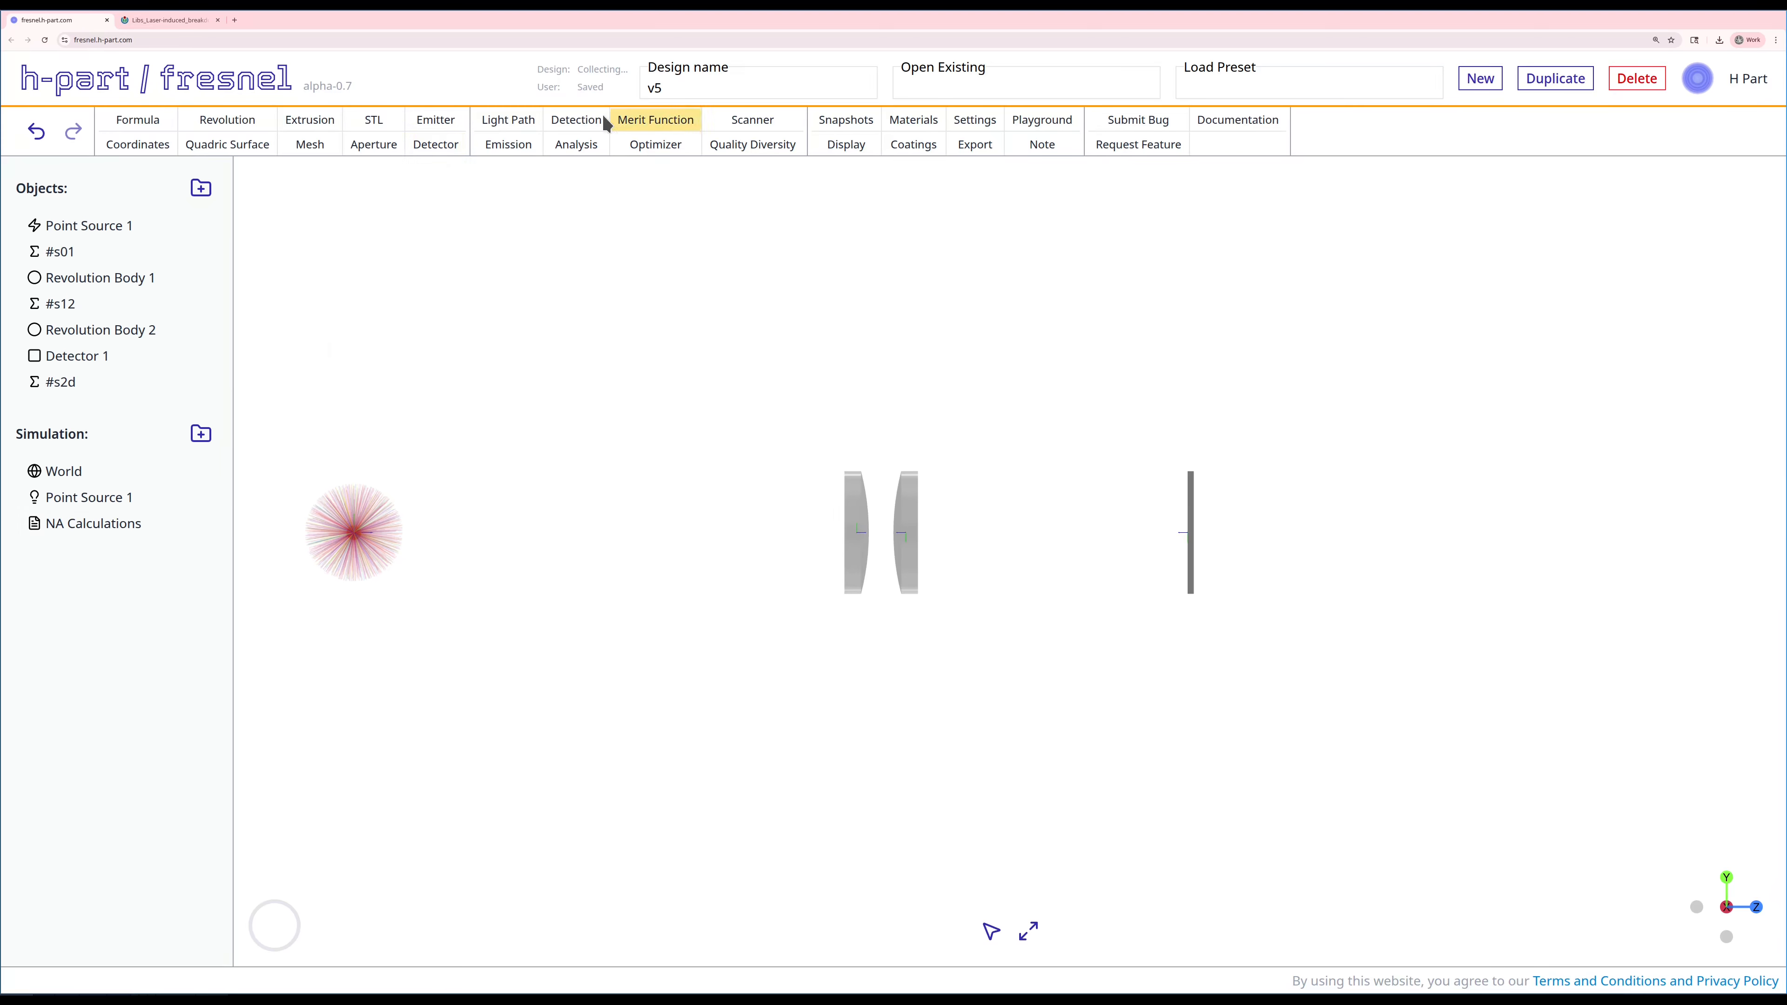
left_click(585, 124)
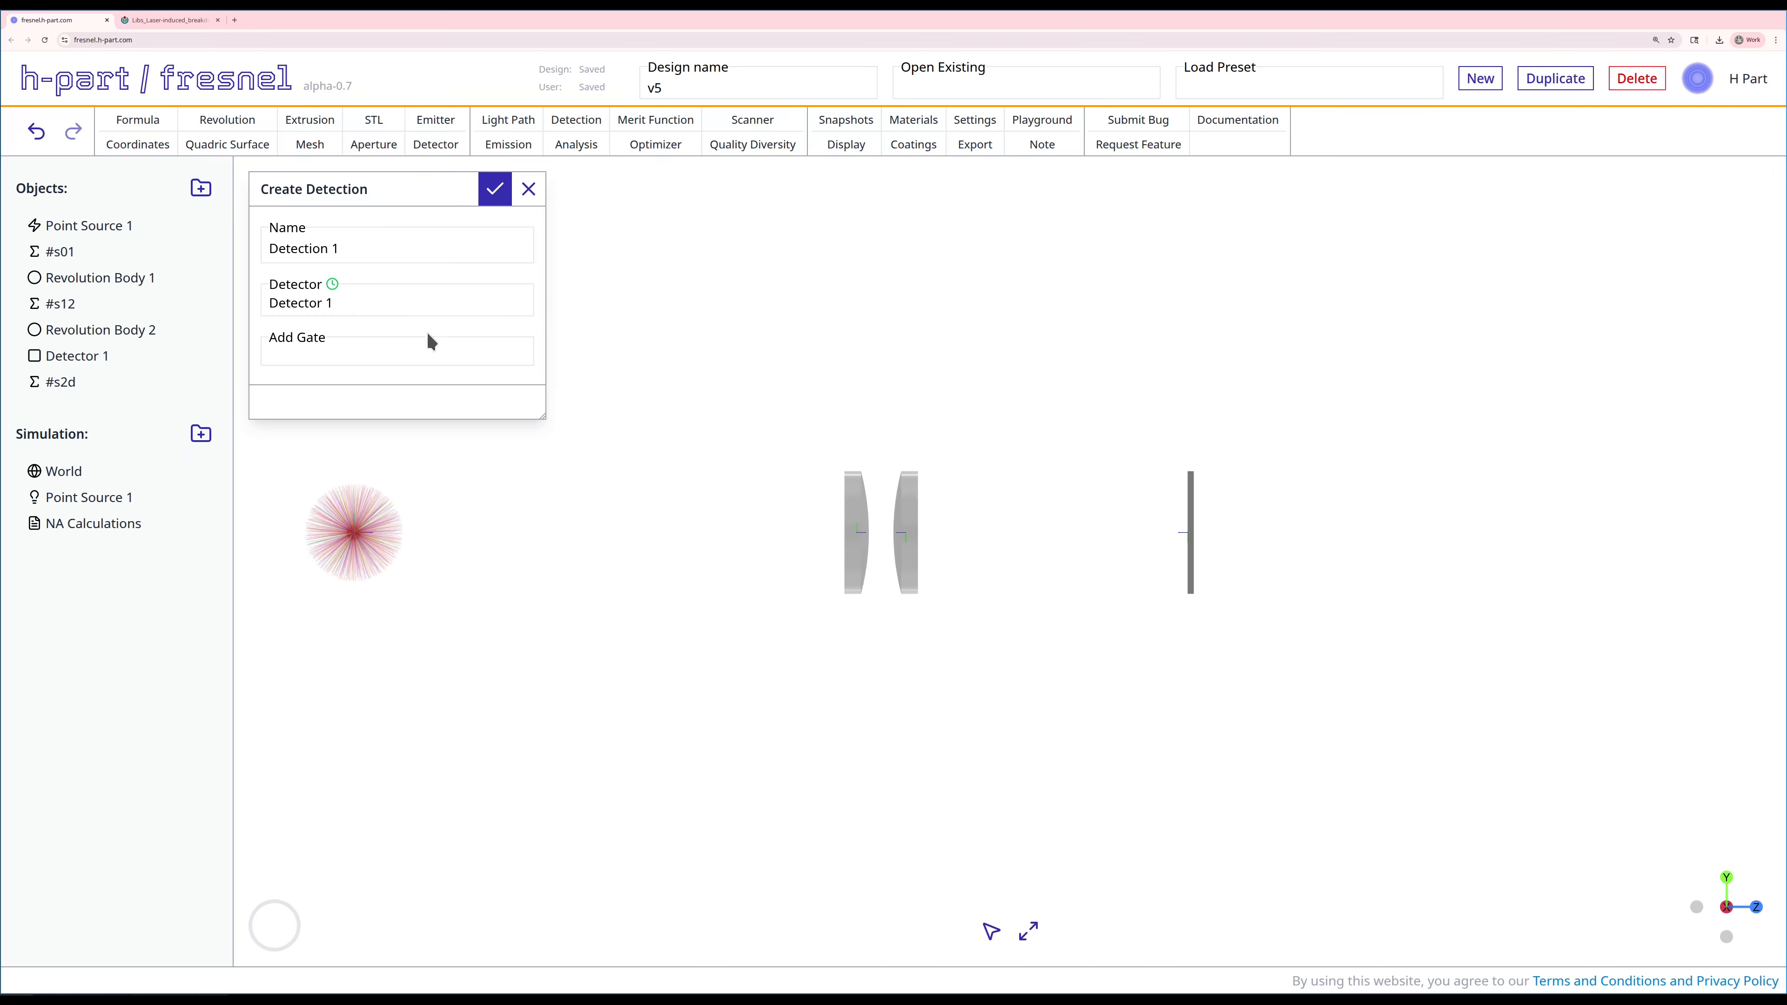
left_click(391, 352)
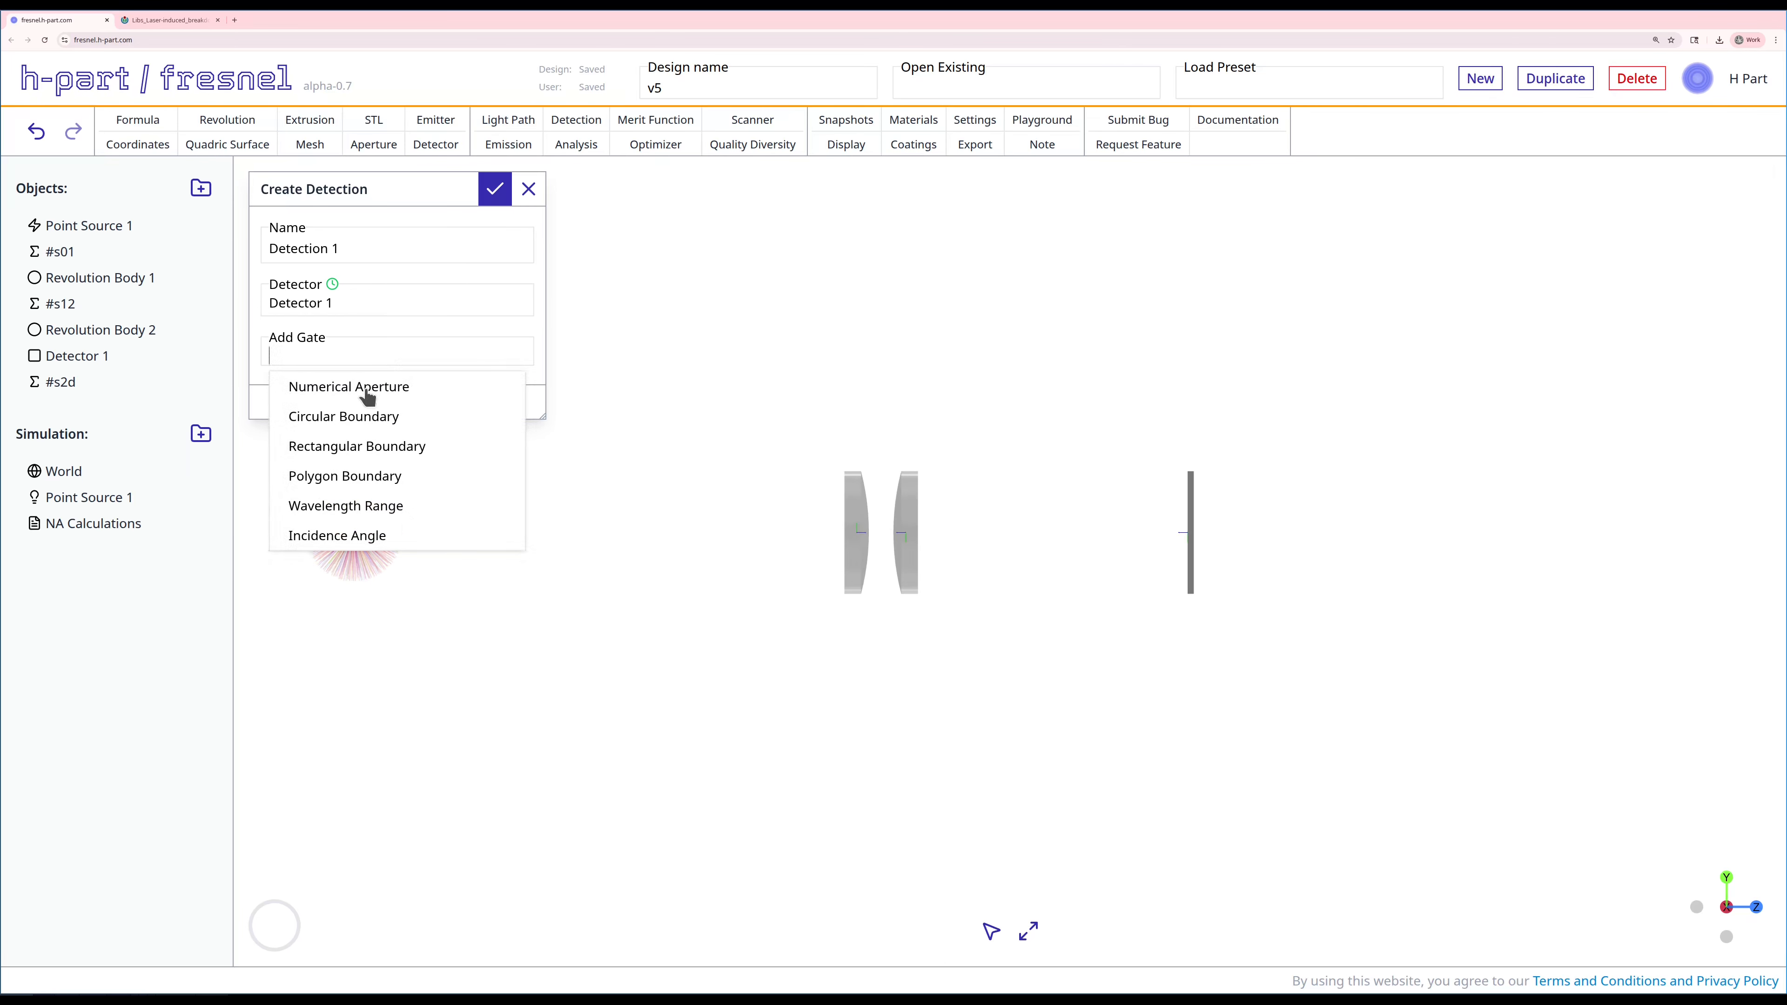
left_click(346, 388)
left_click(354, 421)
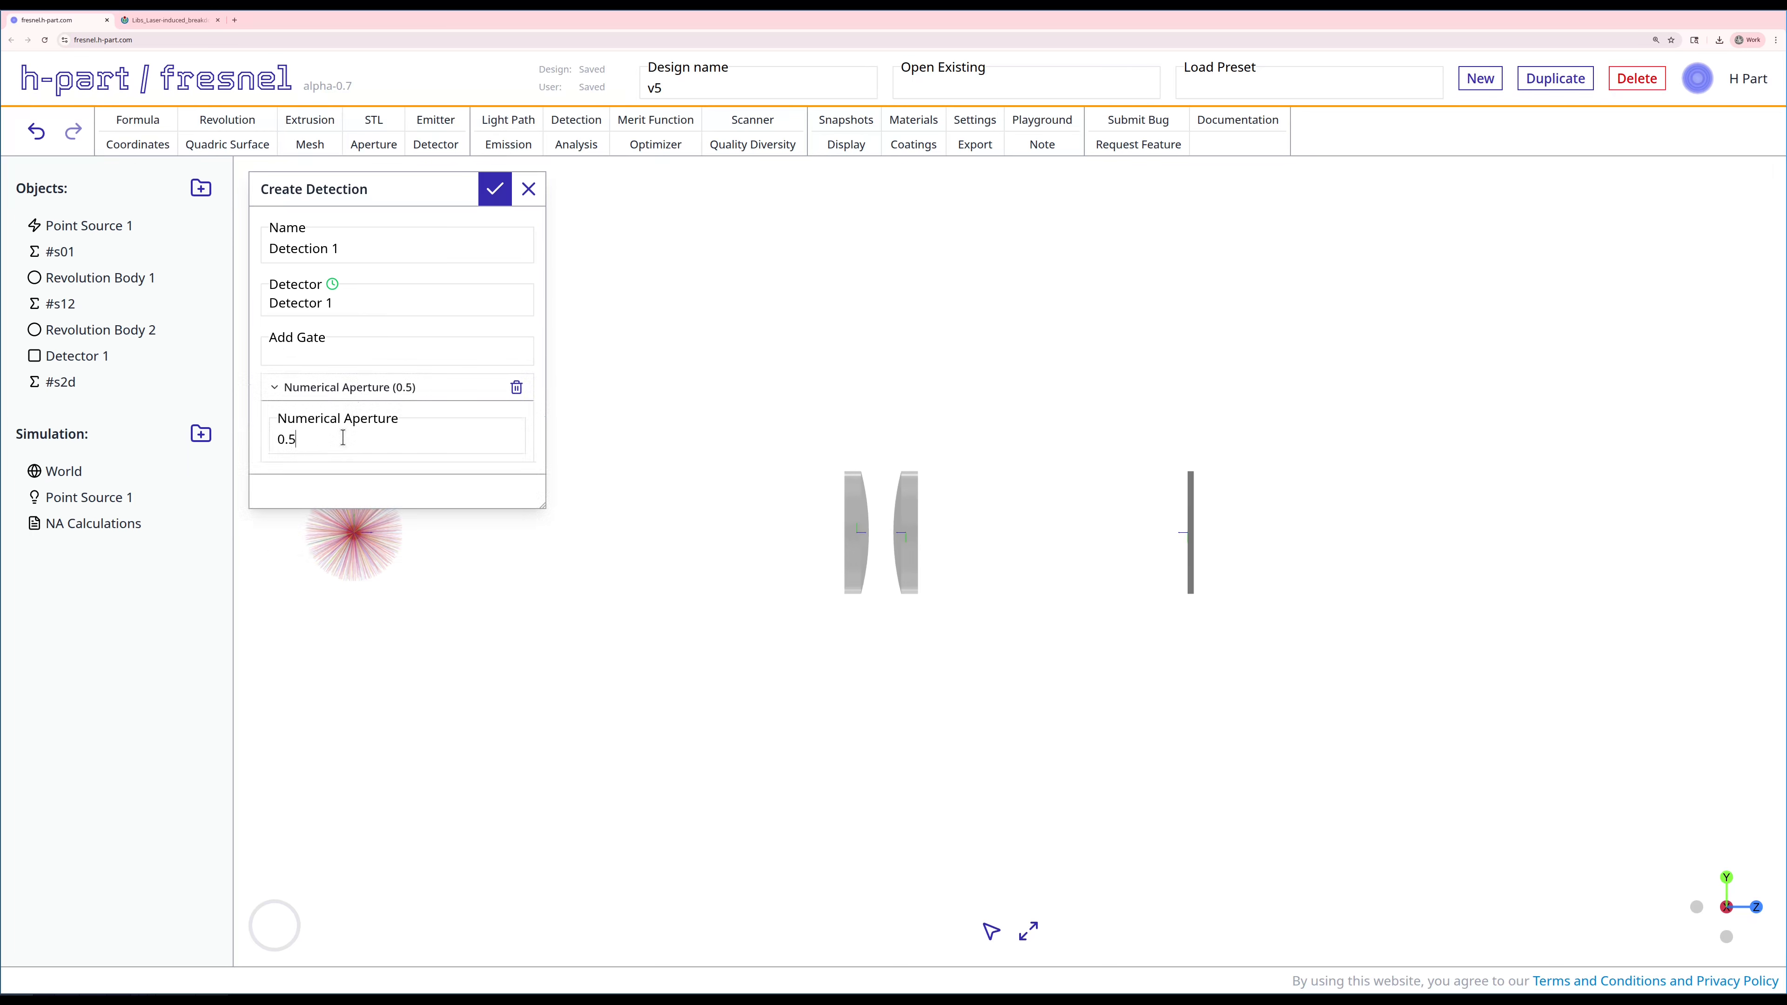
key("BackSpace")
type("22")
Step: Add a circular boundary gate with a 0.4 mm diameter to the detection and save it
left_click(419, 345)
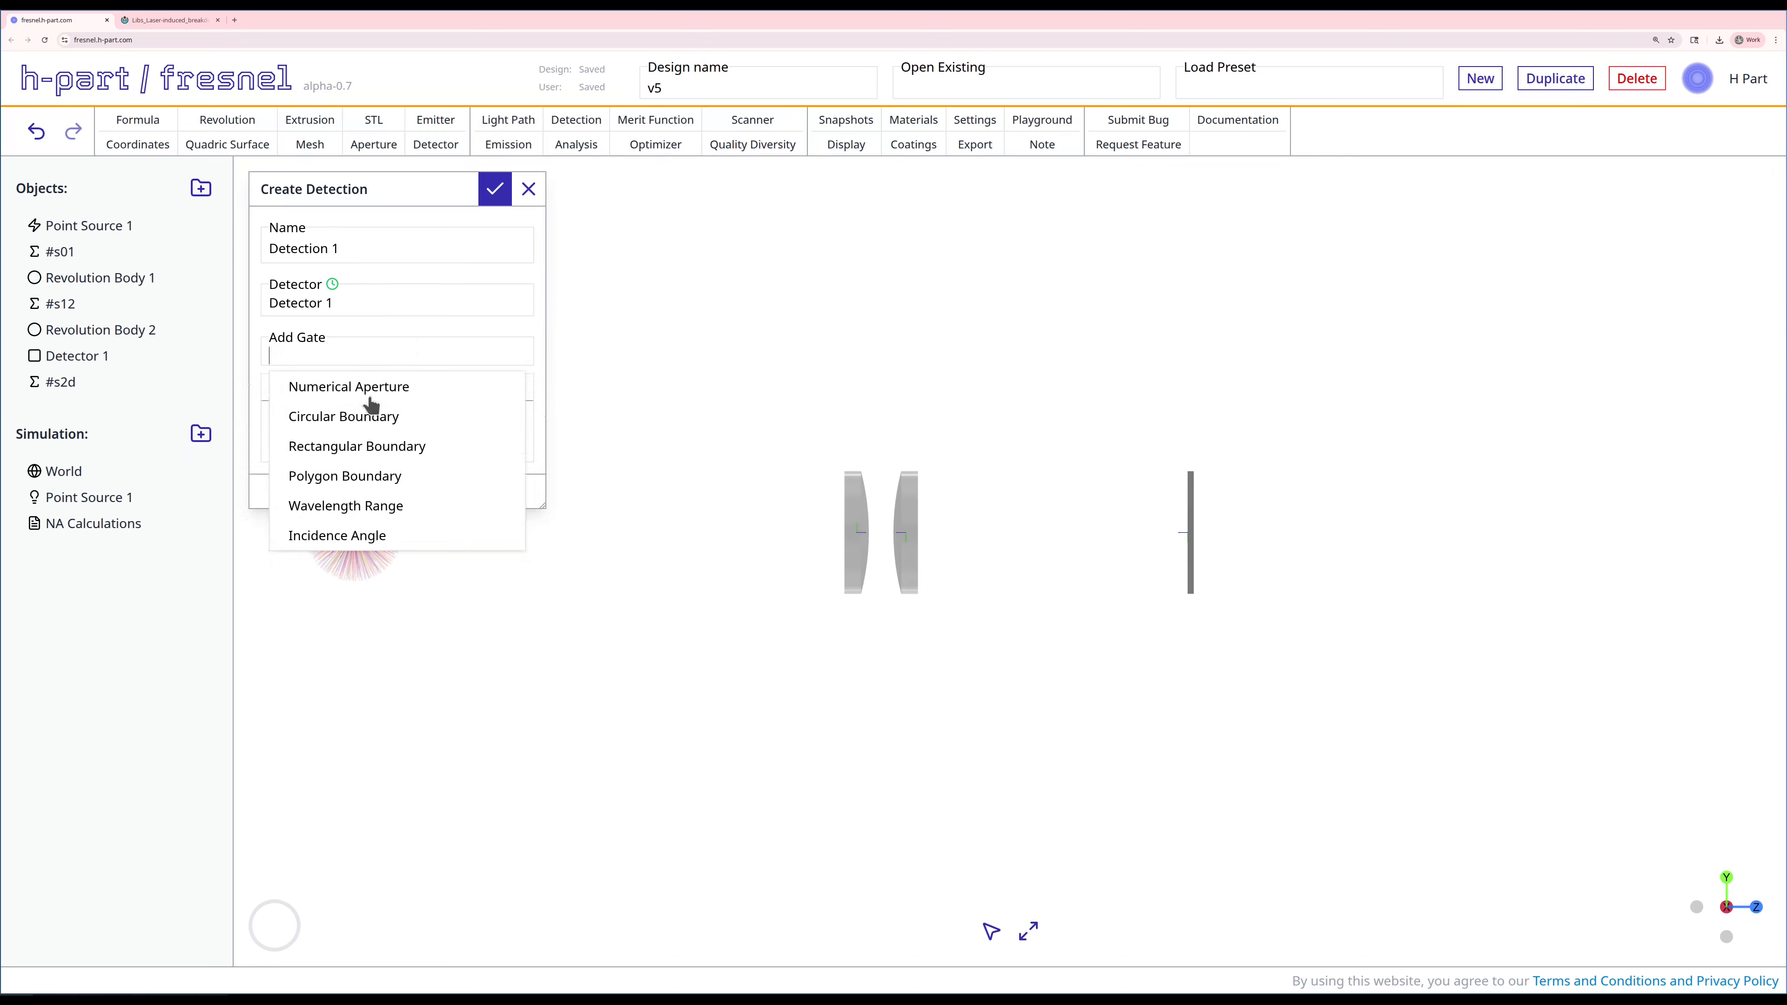
left_click(340, 417)
double_click(333, 538)
type("0.4")
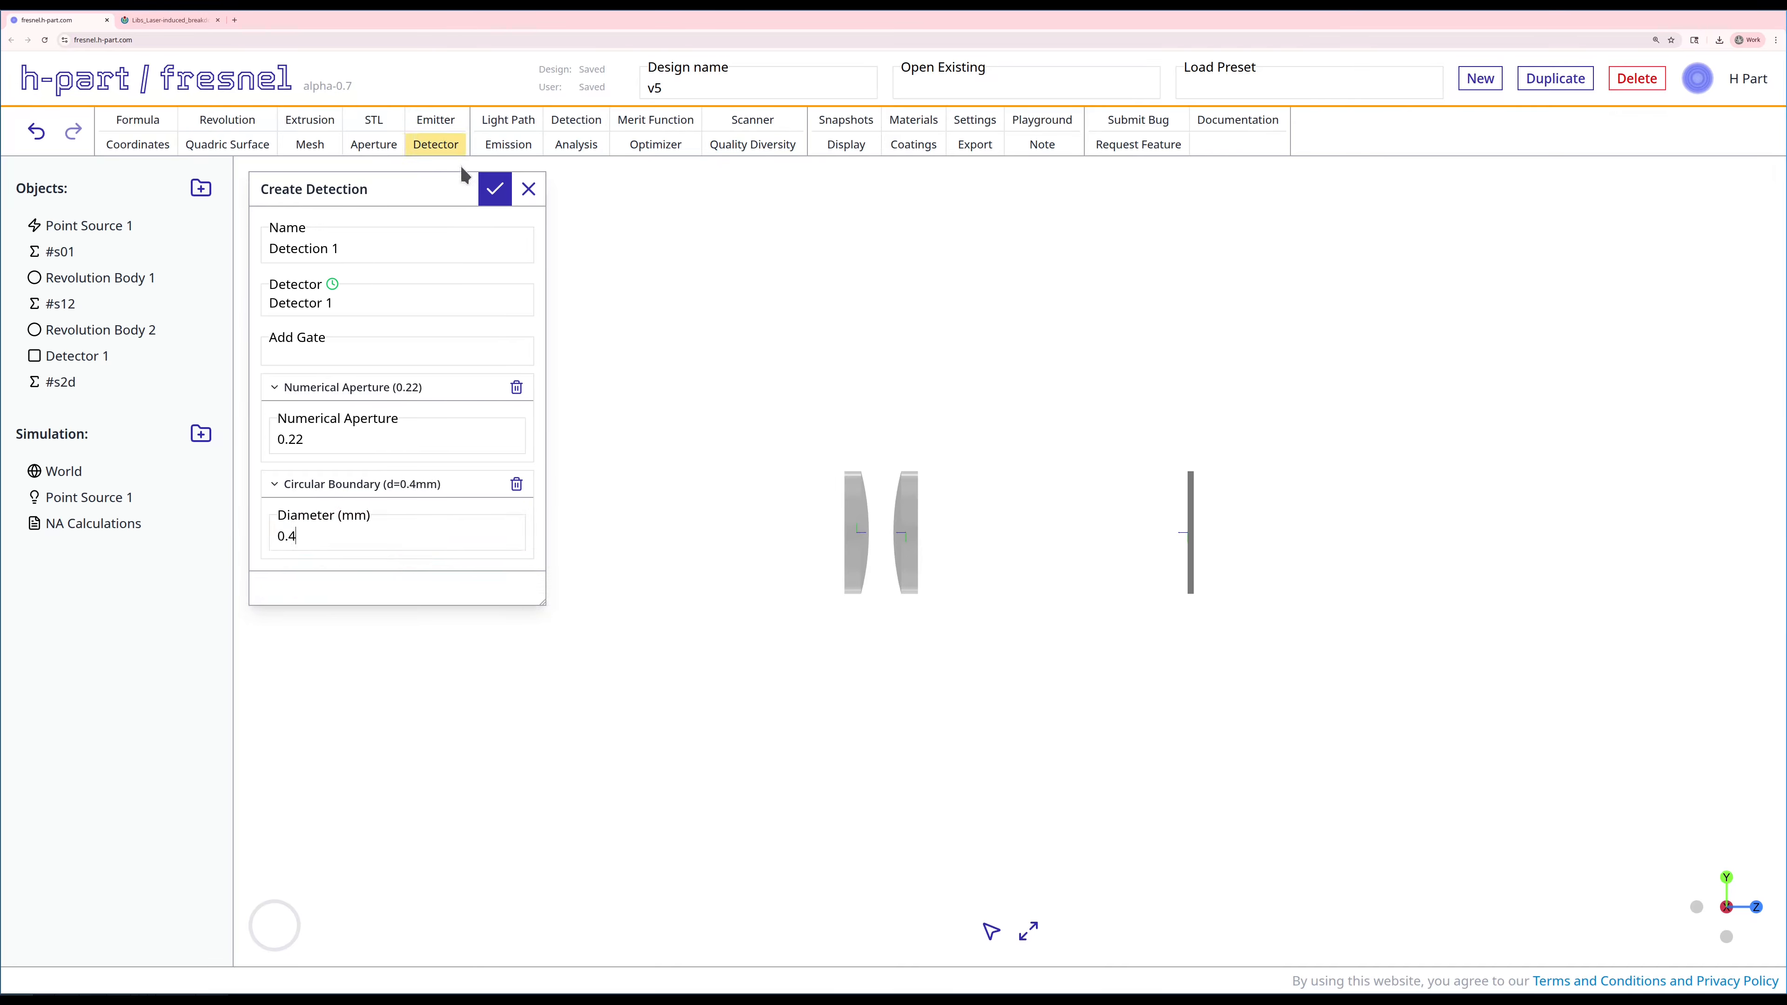
left_click(496, 190)
Step: Cast the rays of the Point Source 1 emission through the lens pair toward the detector
right_click_drag(1034, 333, 396, 307)
left_click_drag(721, 471, 852, 487)
scroll(1043, 563, "up", 3)
scroll(1044, 556, "up", 10)
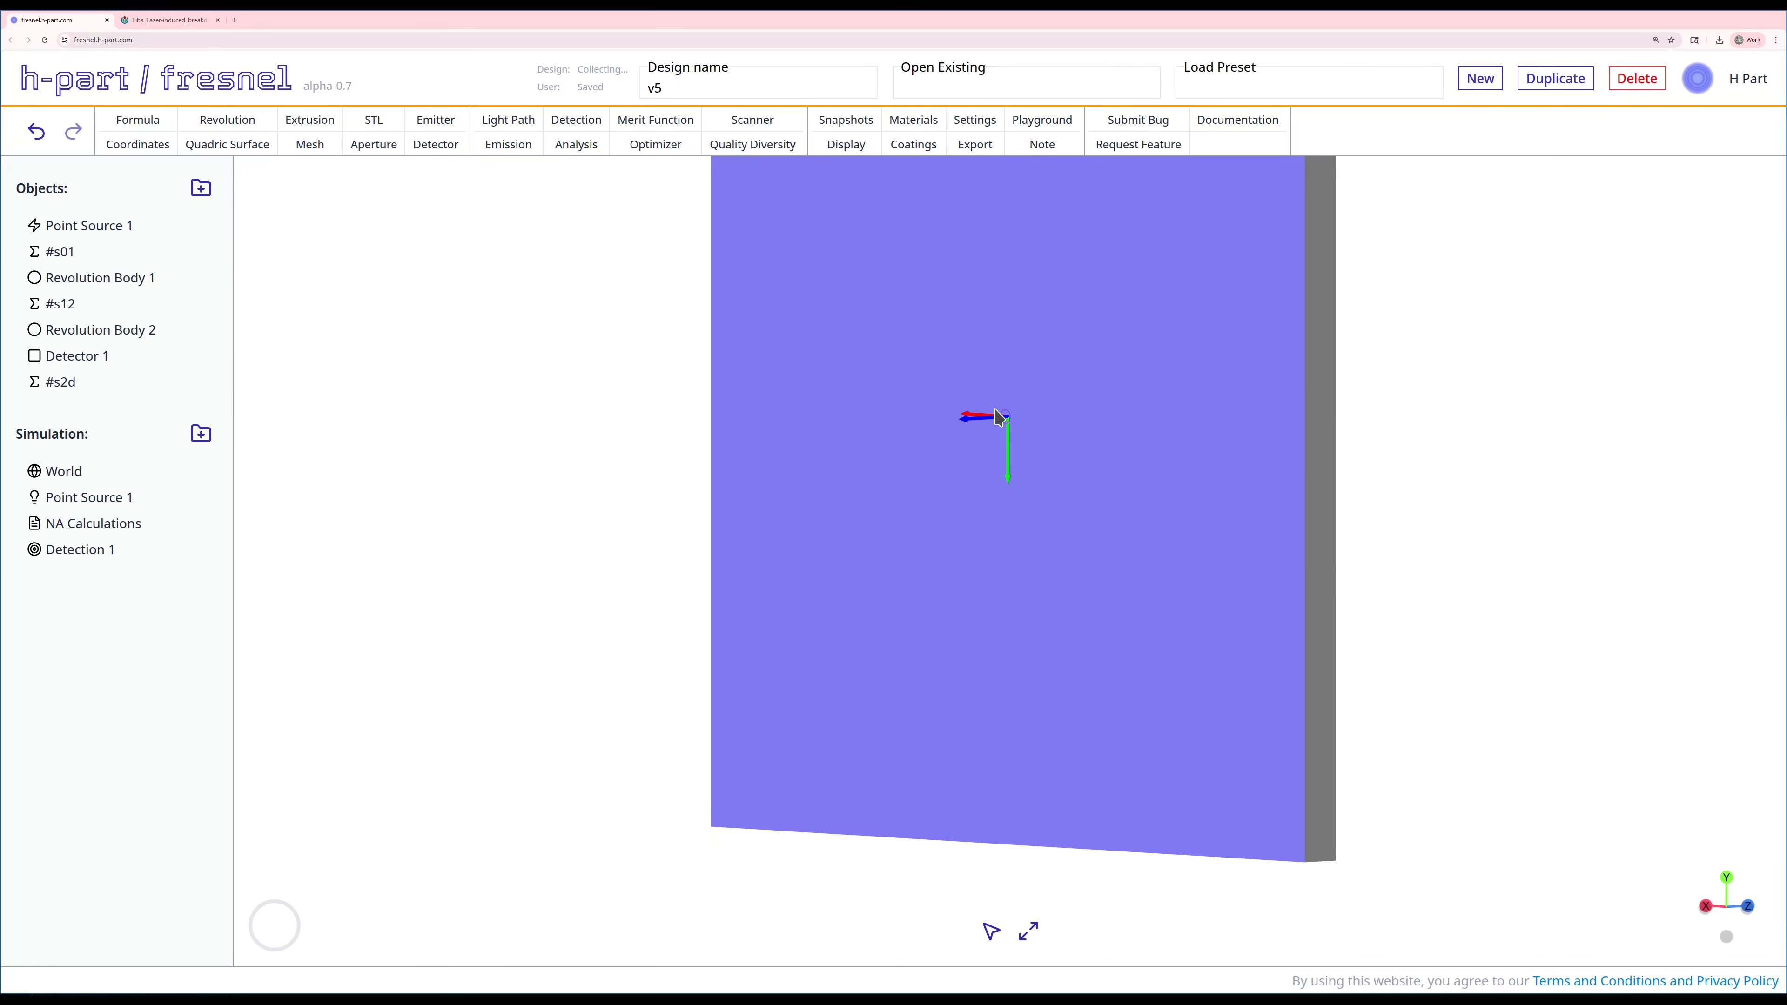
scroll(995, 415, "down", 10)
left_click_drag(915, 539, 808, 538)
right_click_drag(807, 537, 1121, 497)
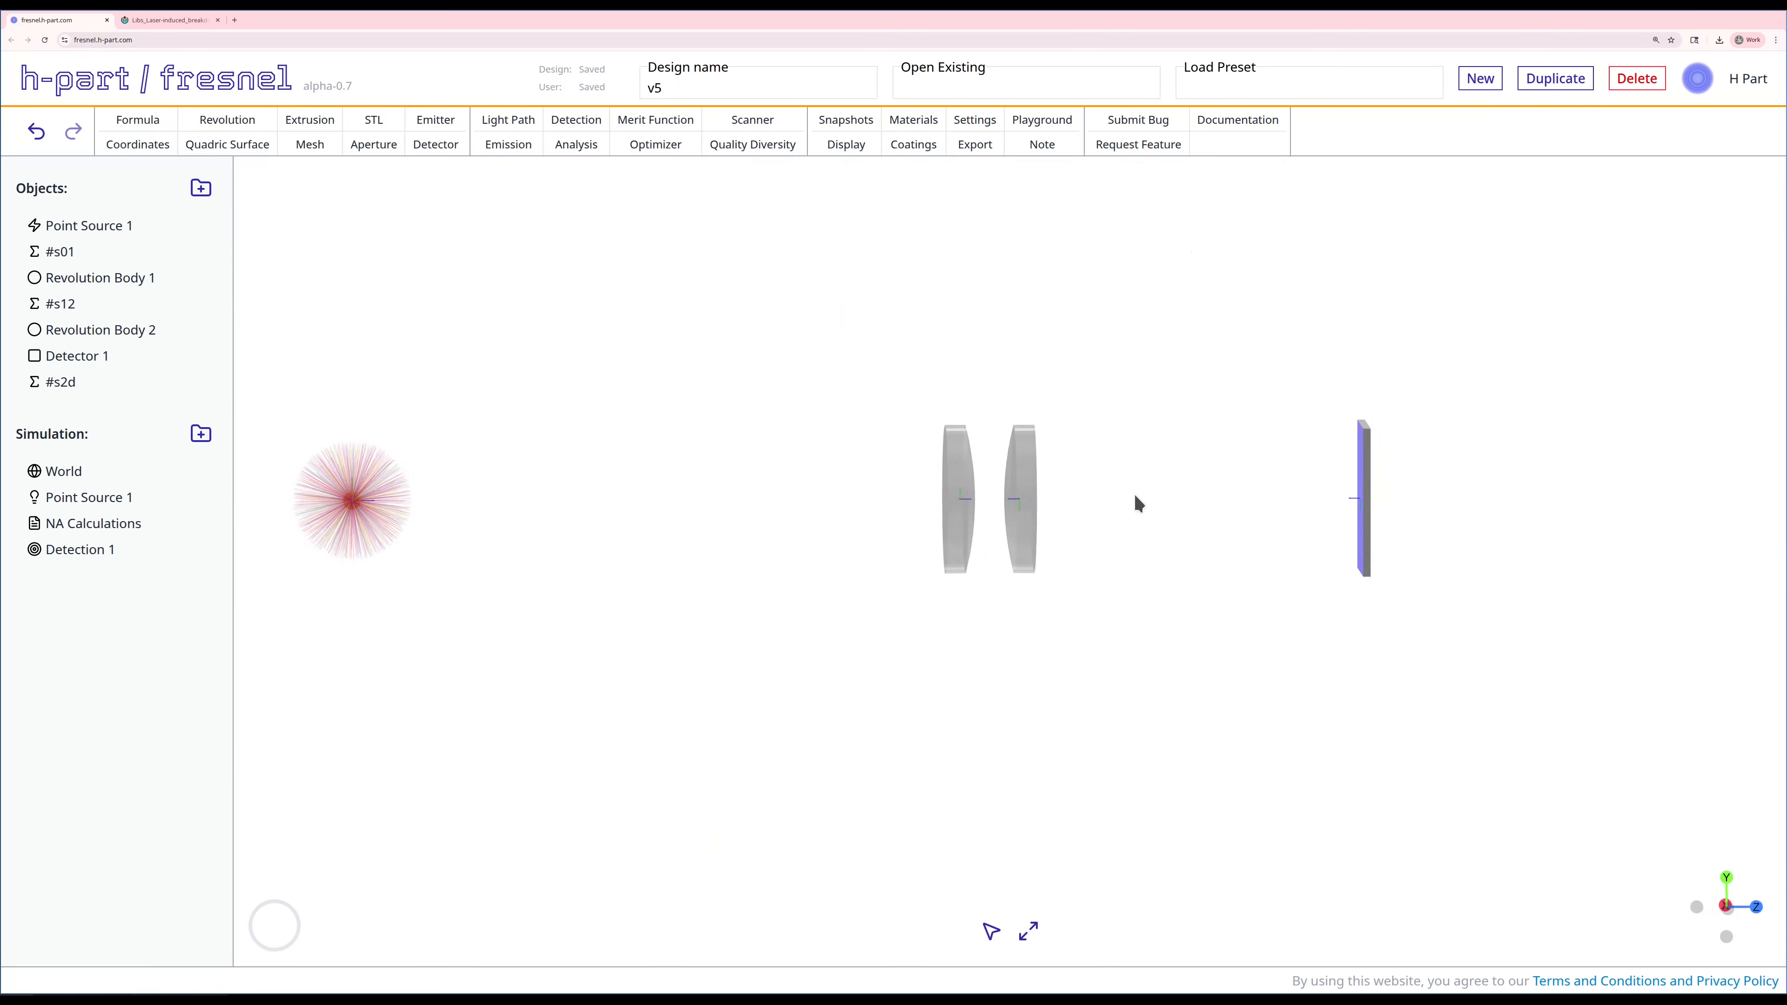
right_click(85, 500)
left_click(112, 573)
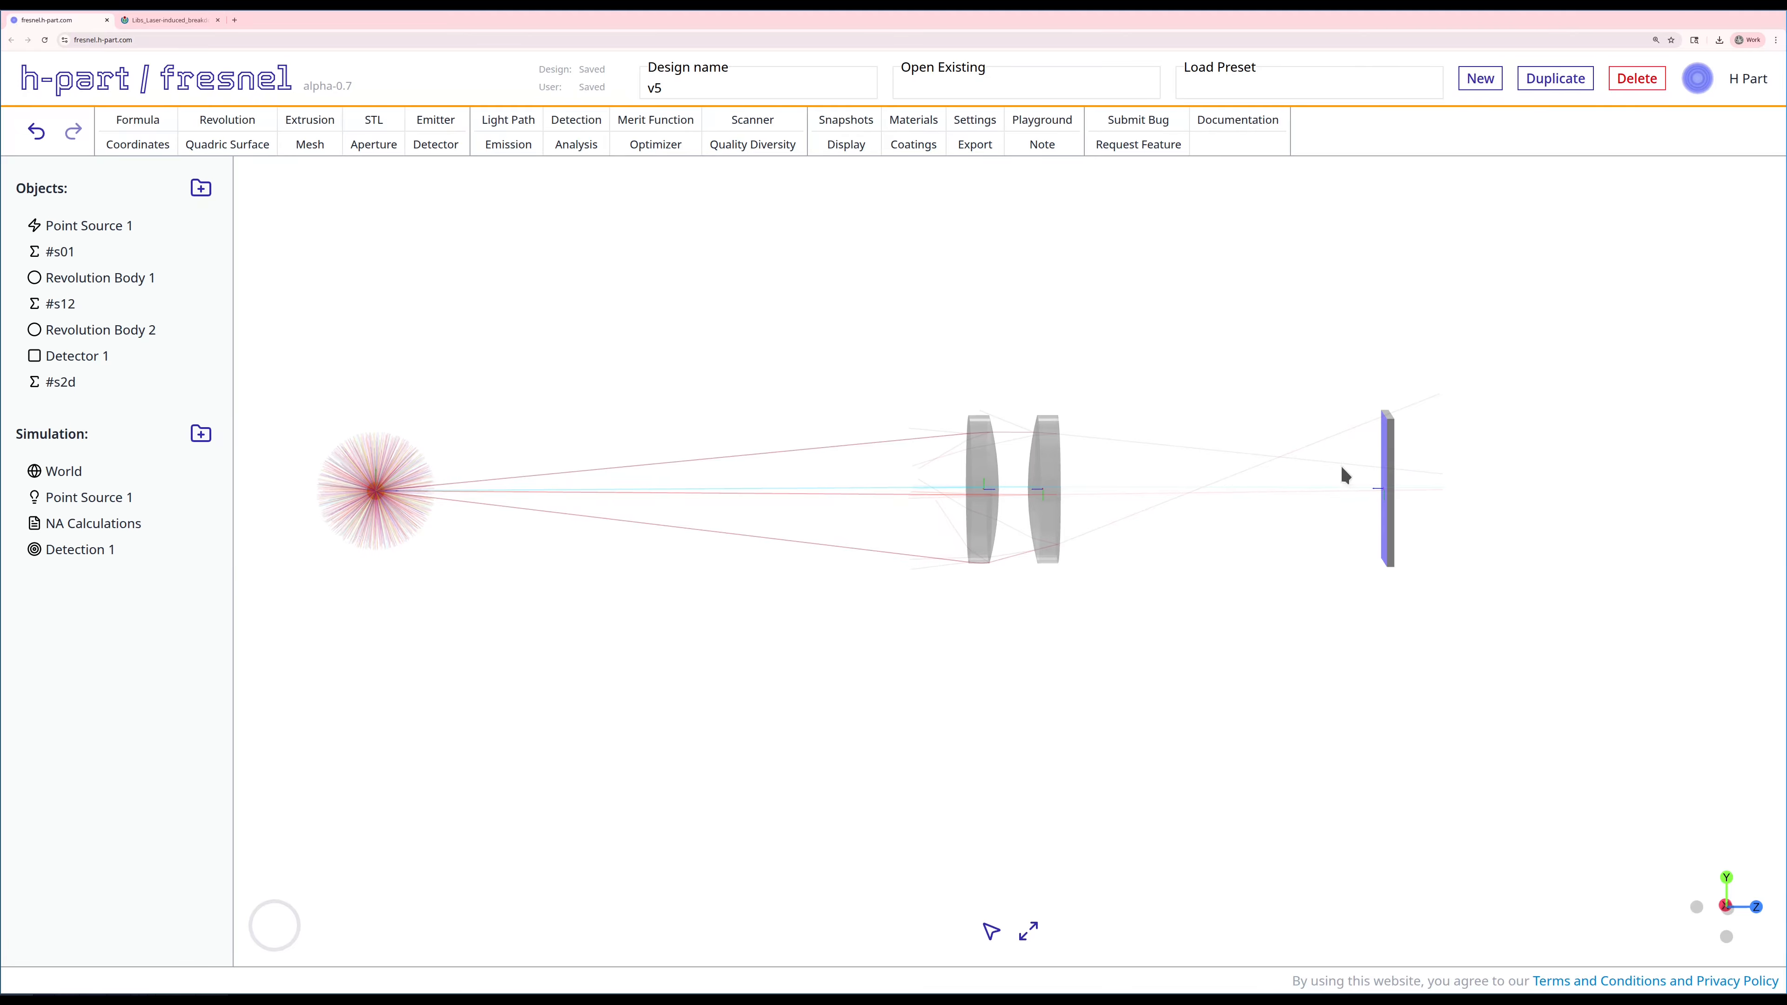
Step: Set the simulation restriction of the Point Source 1 emission to Nearest Target Cone and save it
right_click(76, 498)
left_click(118, 514)
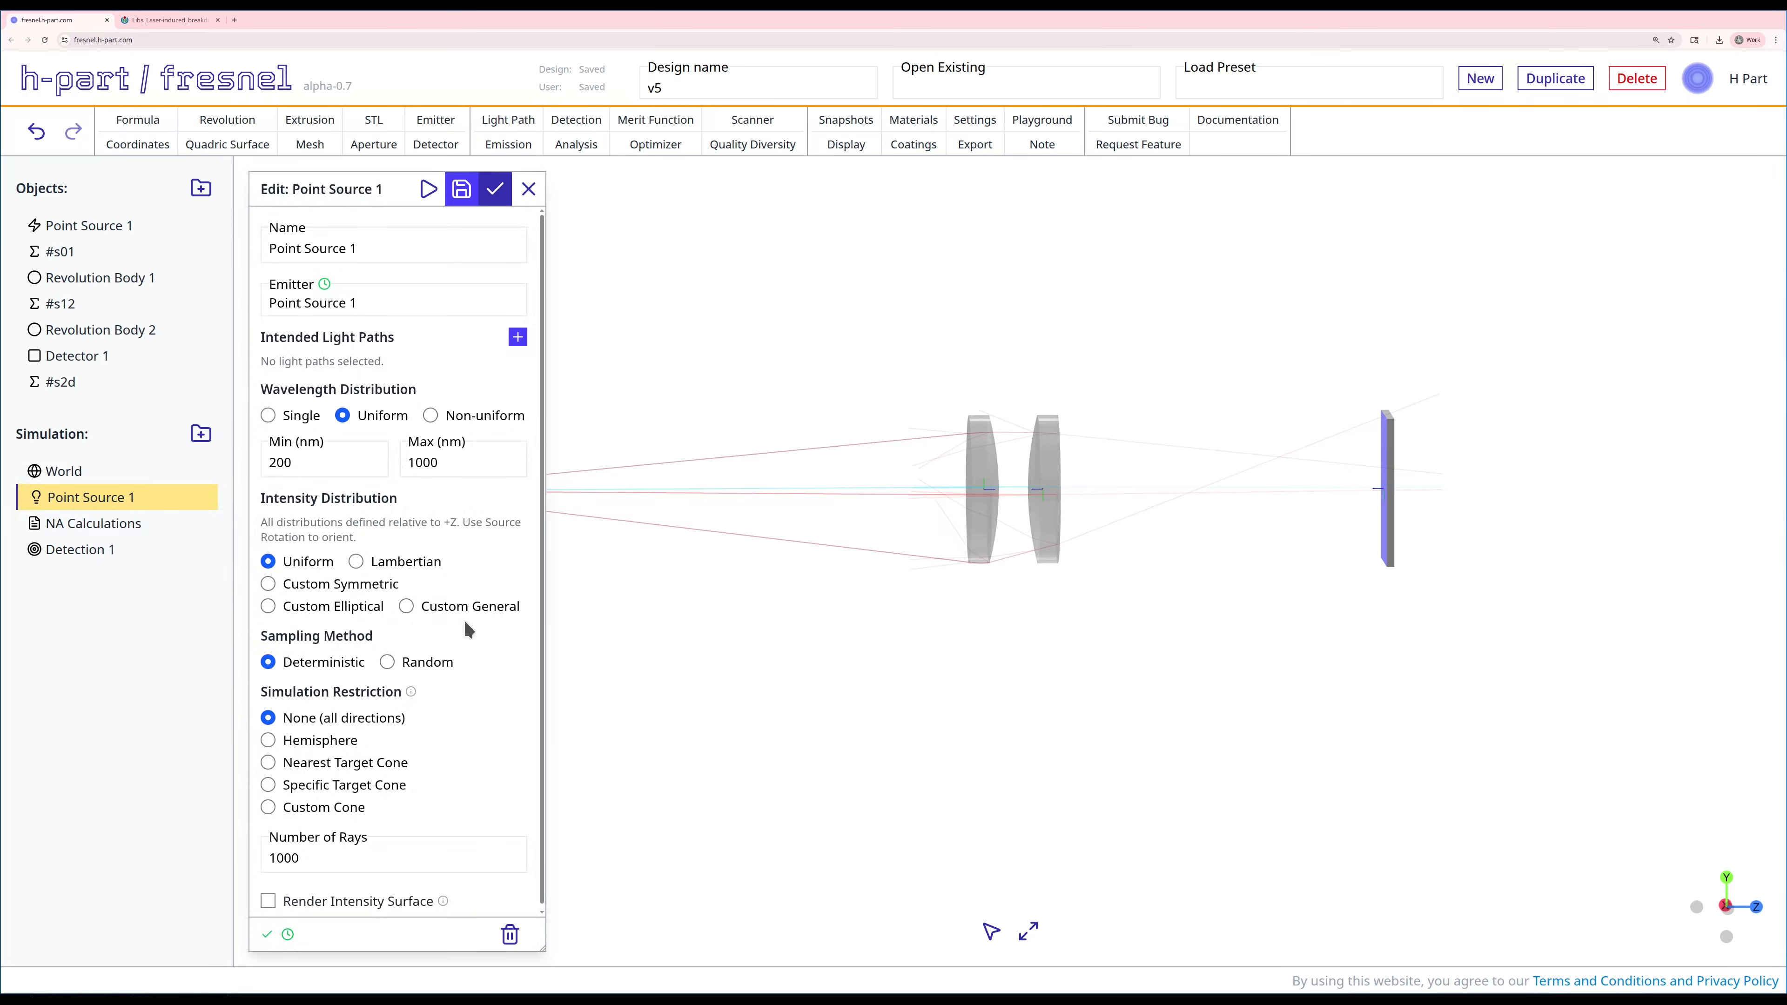
mouse_move(411, 692)
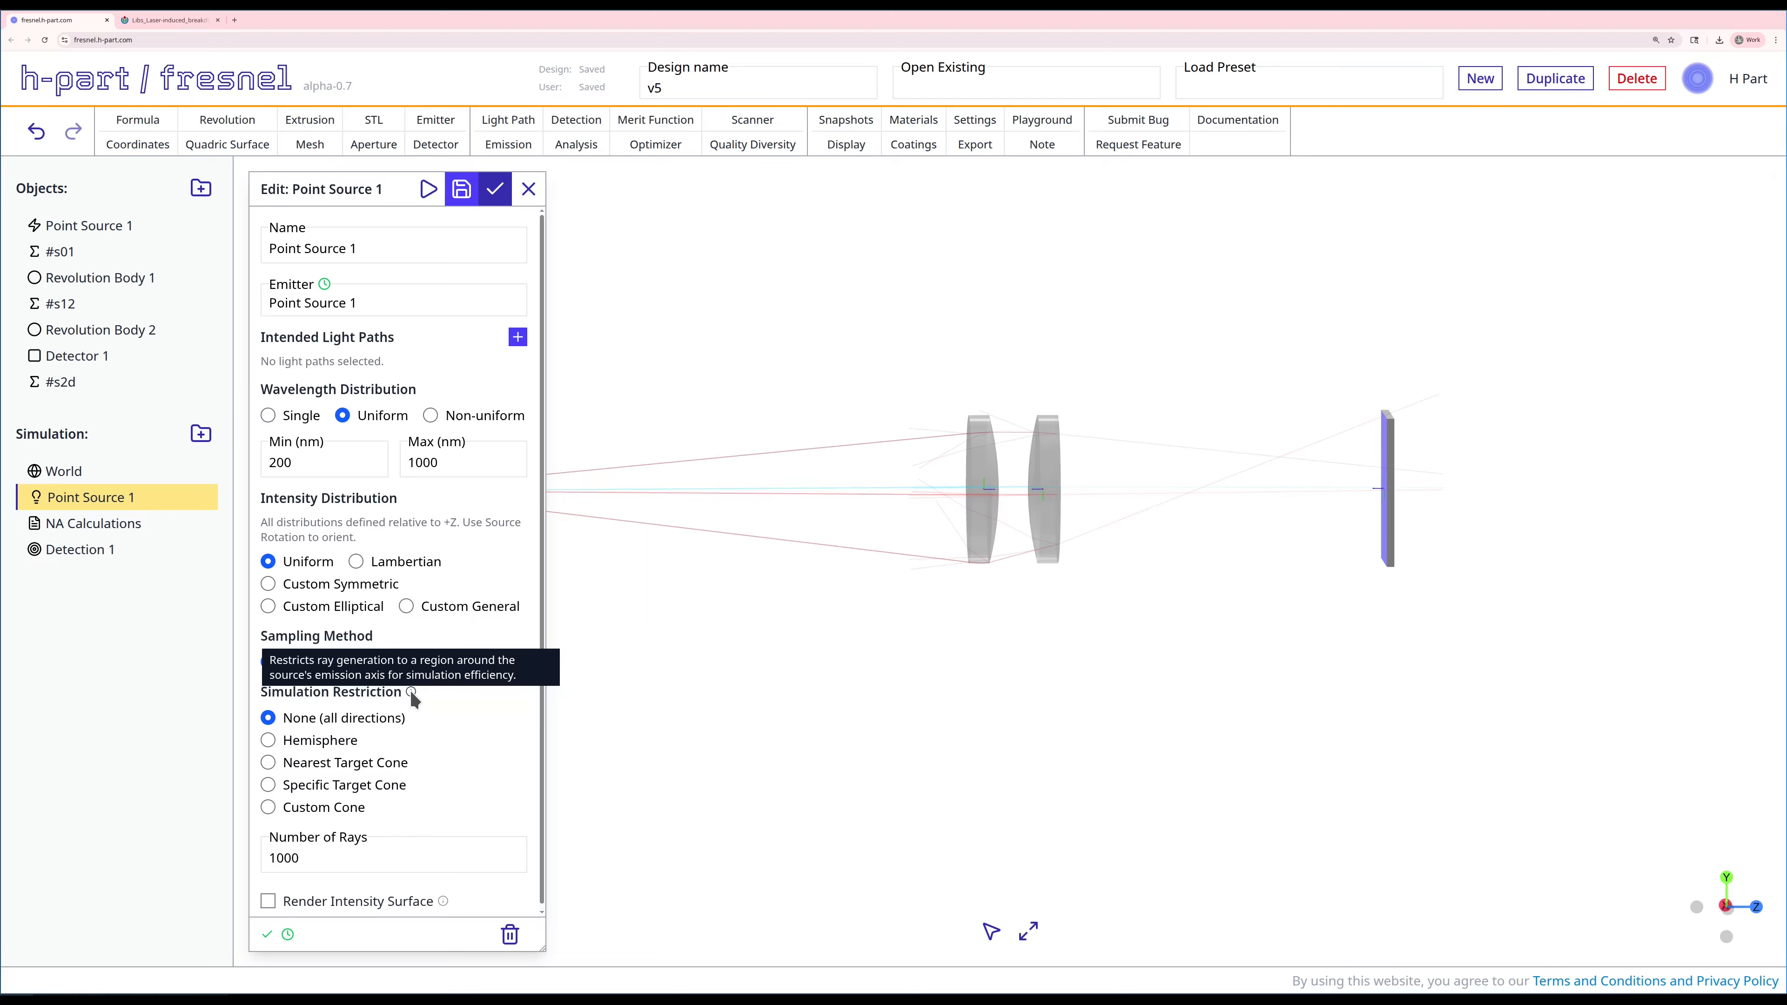
left_click(370, 763)
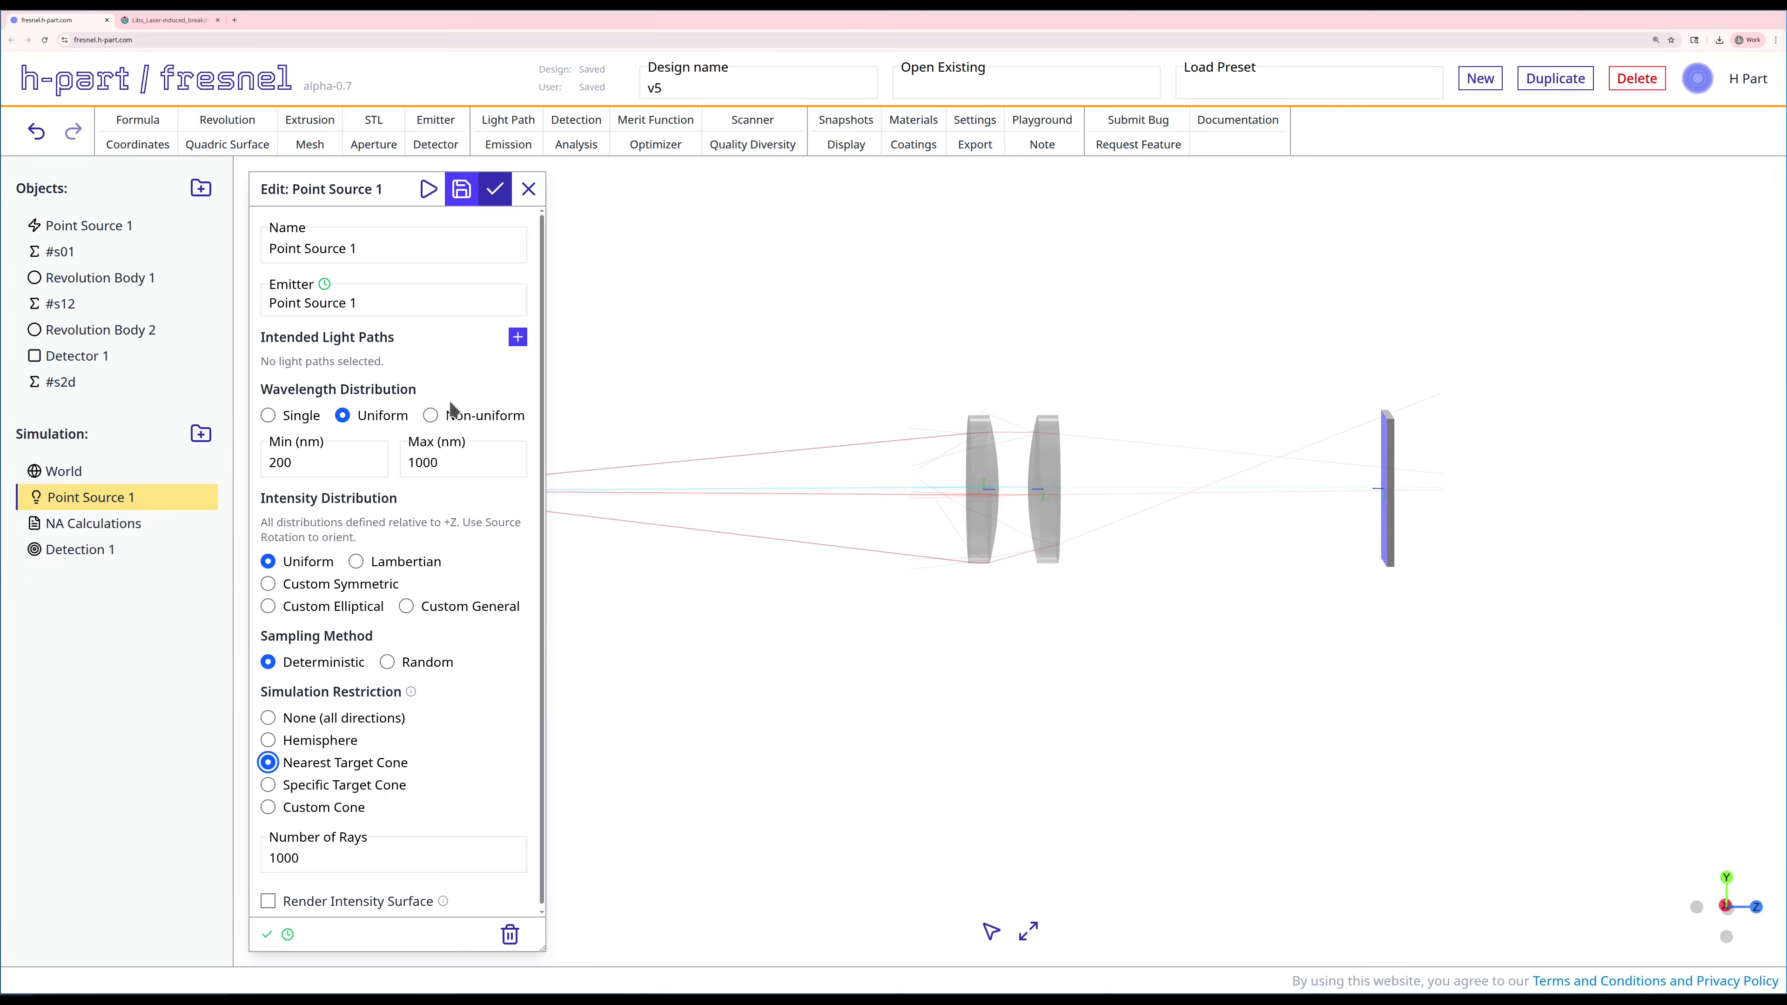
left_click(495, 194)
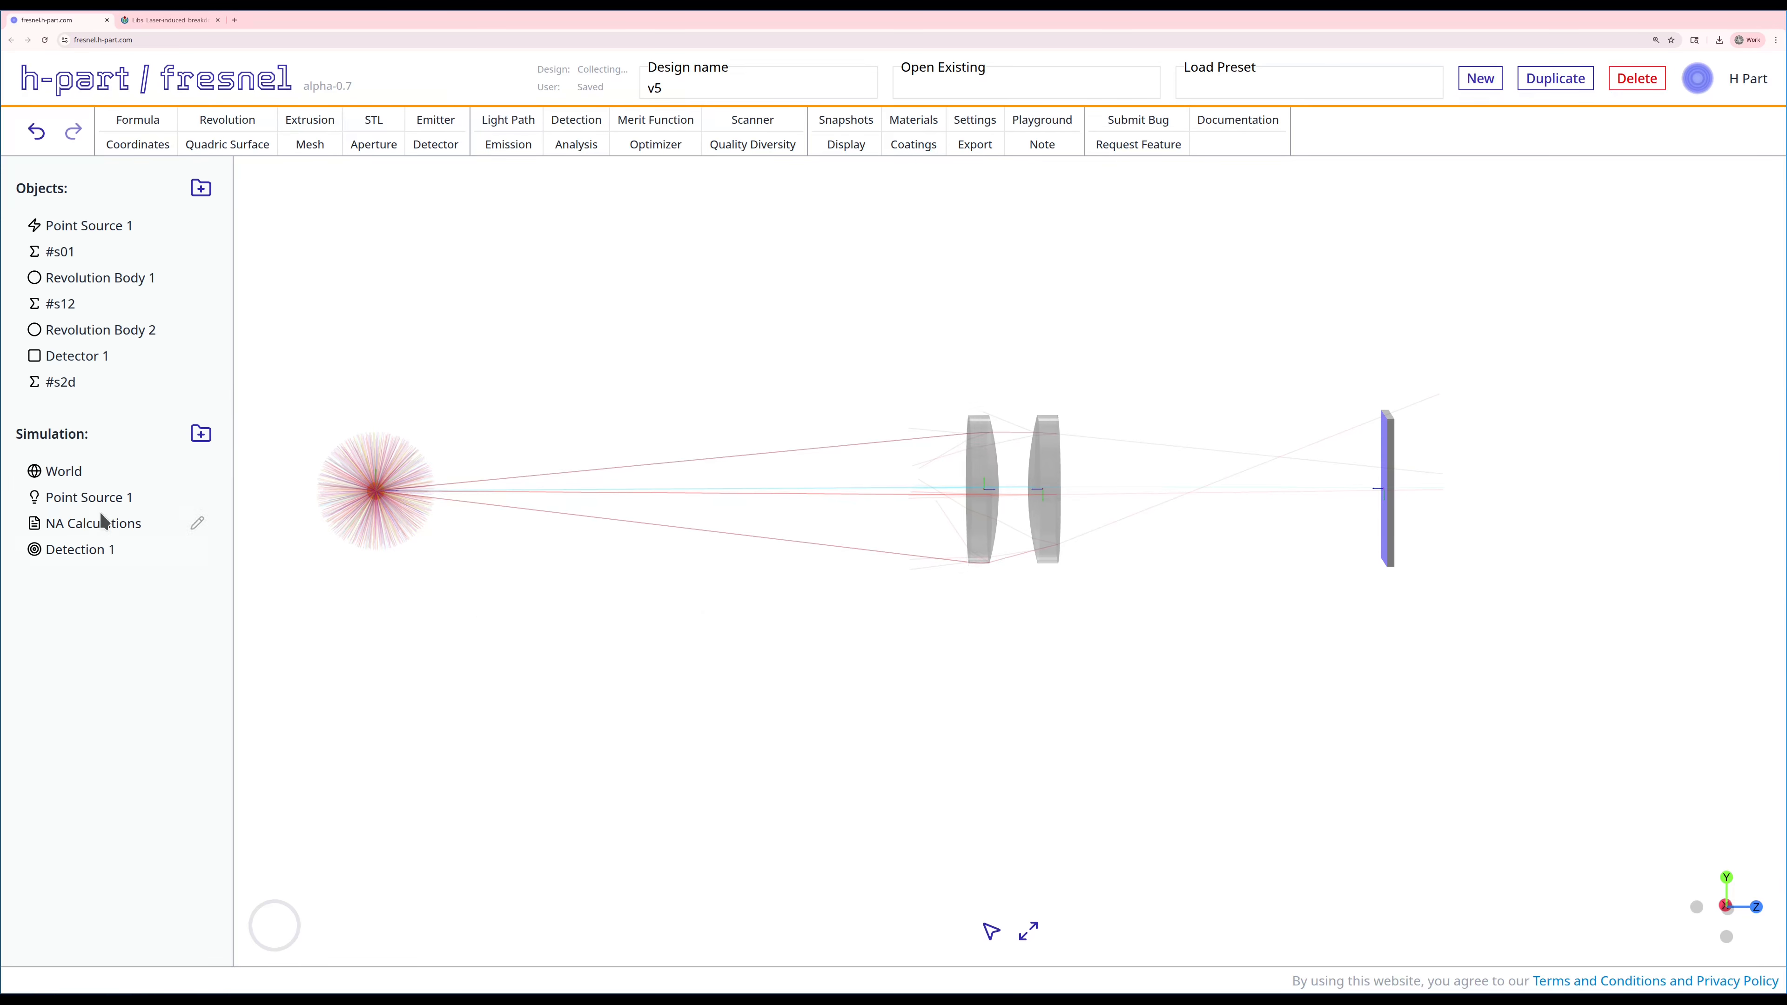
Step: Recast the Point Source 1 emission with its rays confined to the nearest target cone
right_click(81, 498)
left_click(109, 558)
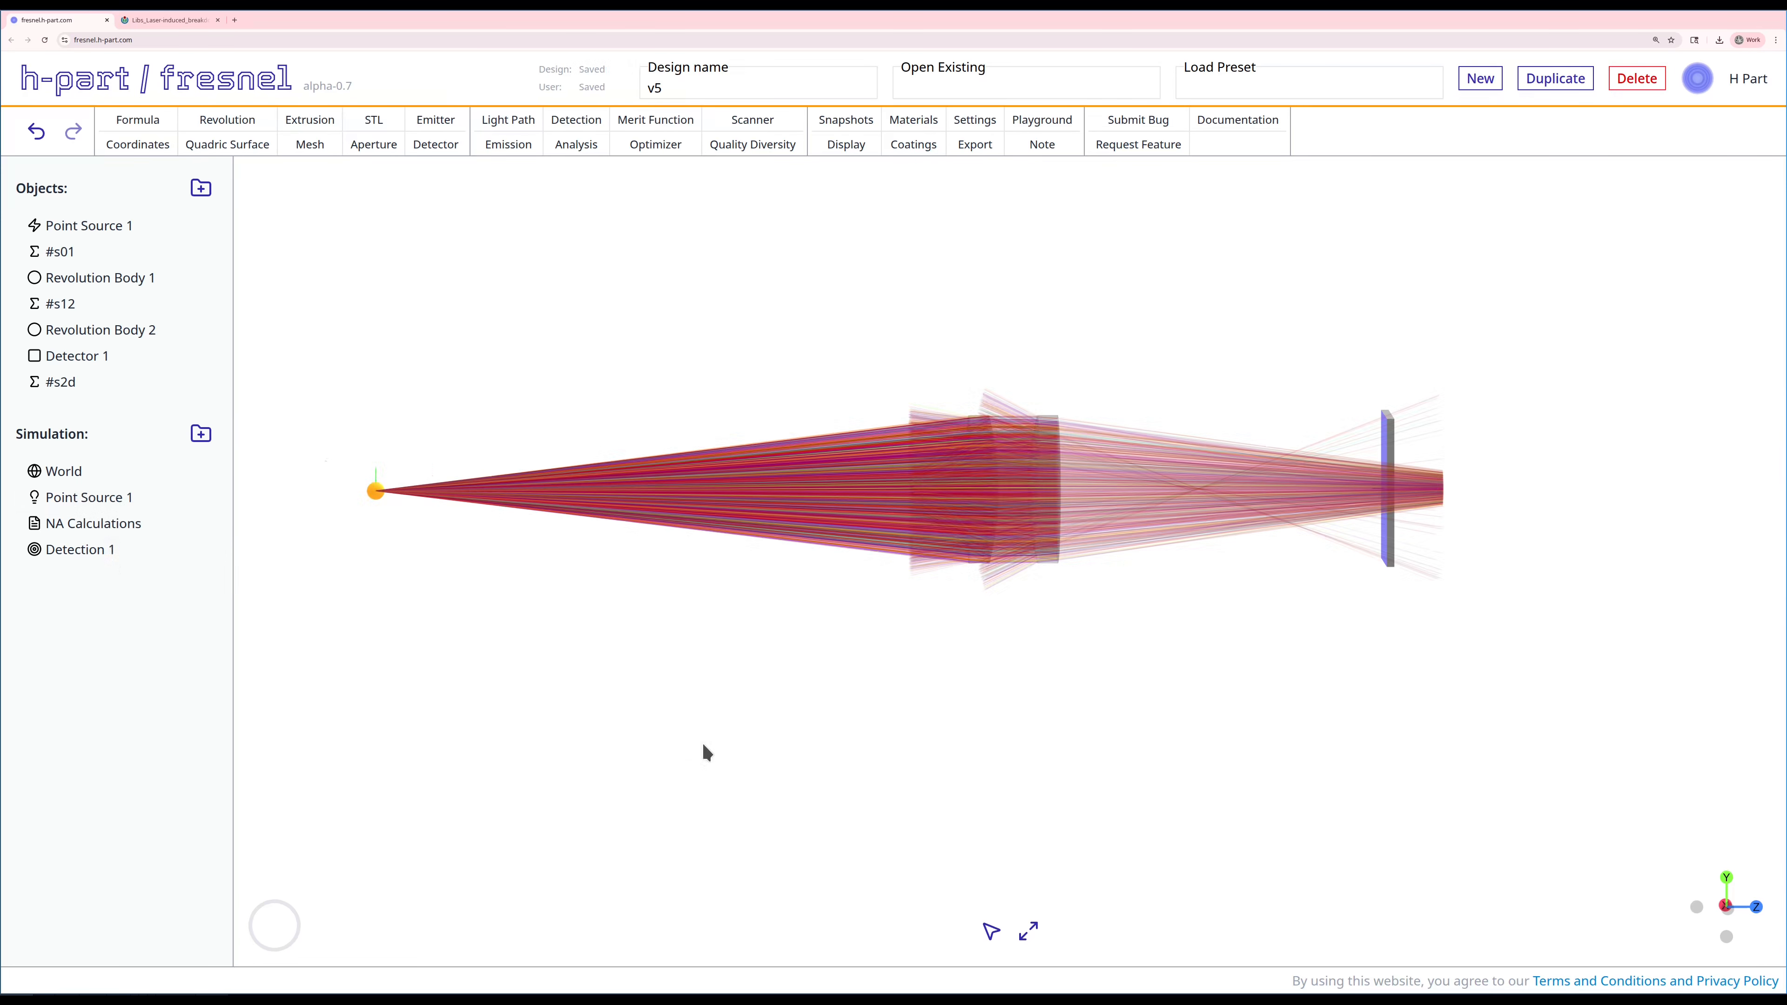
scroll(905, 733, "down", 1)
right_click_drag(1006, 704, 1002, 727)
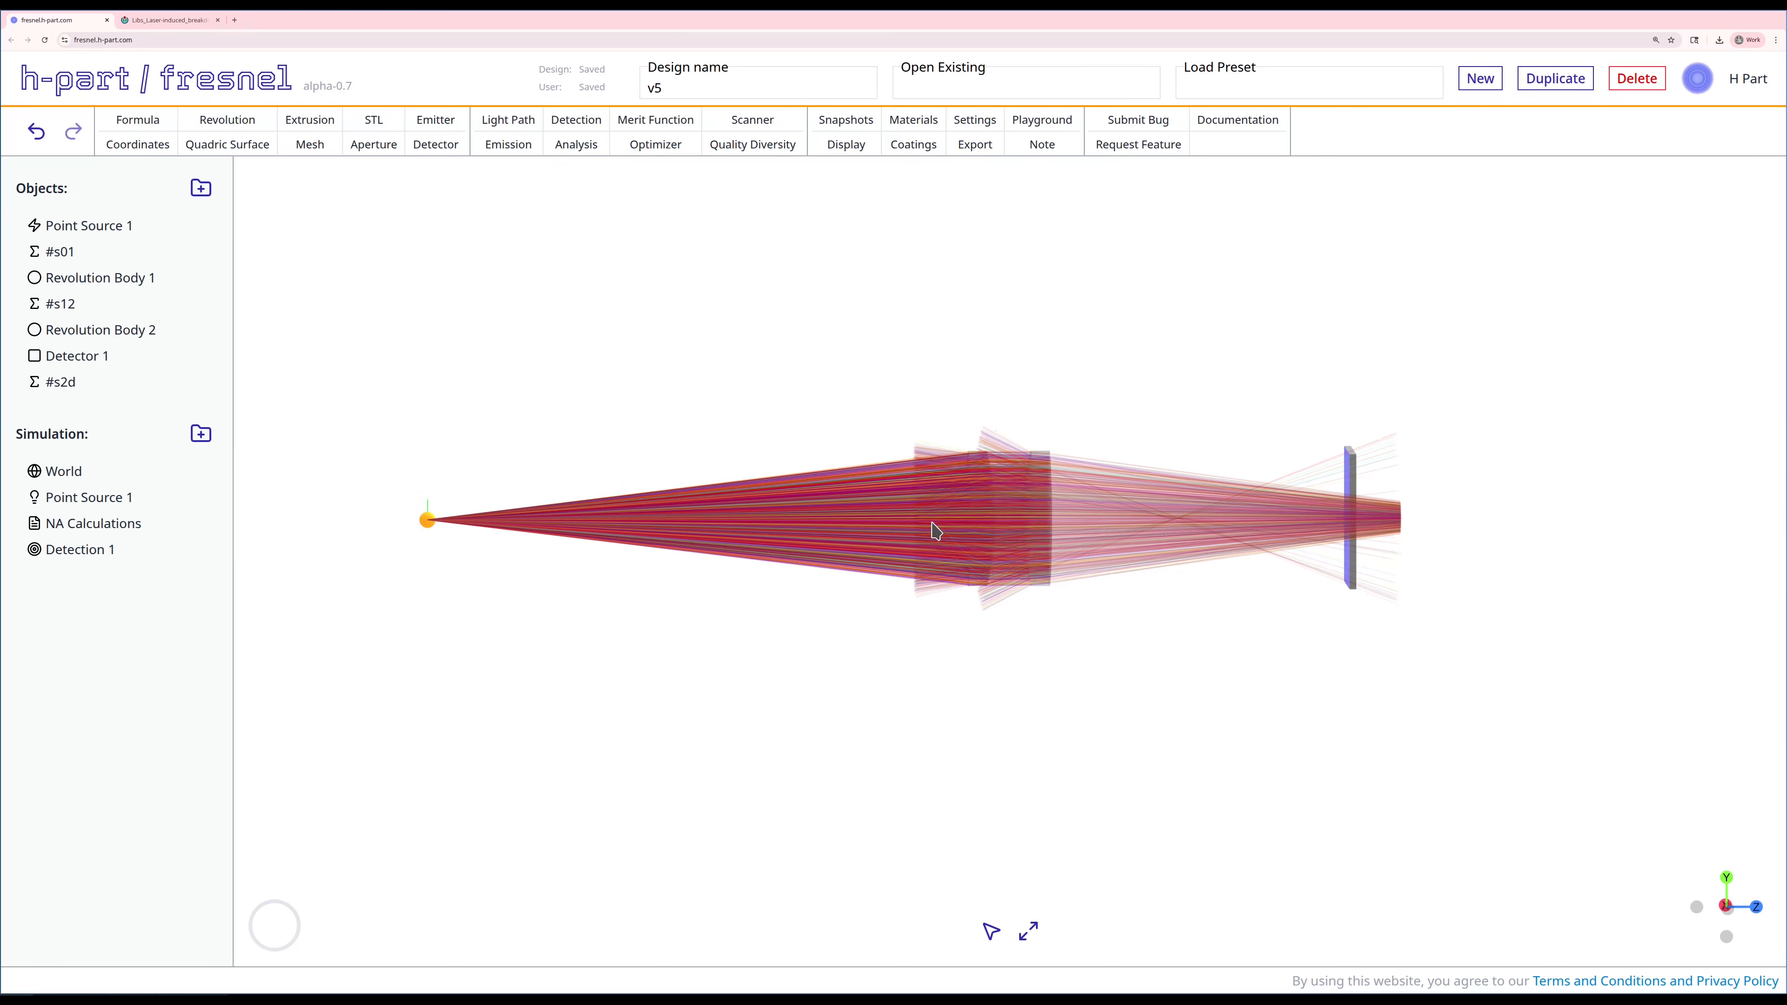
scroll(1125, 612, "up", 3)
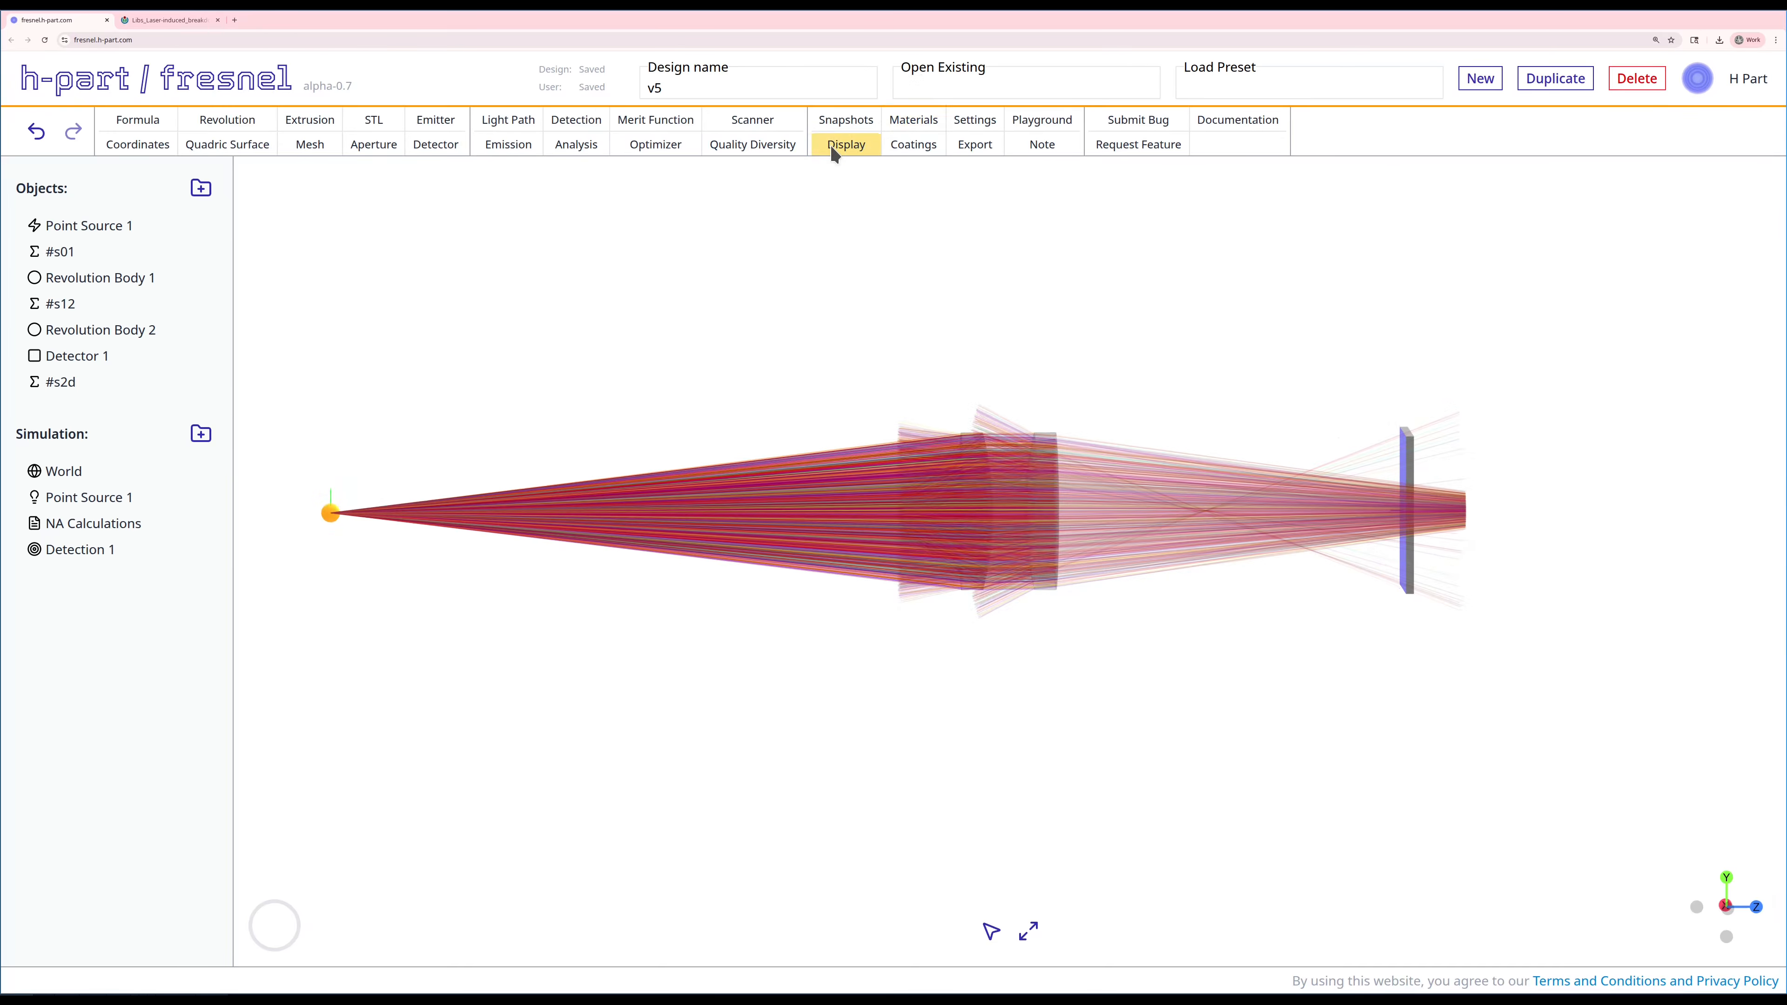
Step: Start a light path with refraction steps at the left and right surfaces of the first lens, picked in the model
left_click(492, 124)
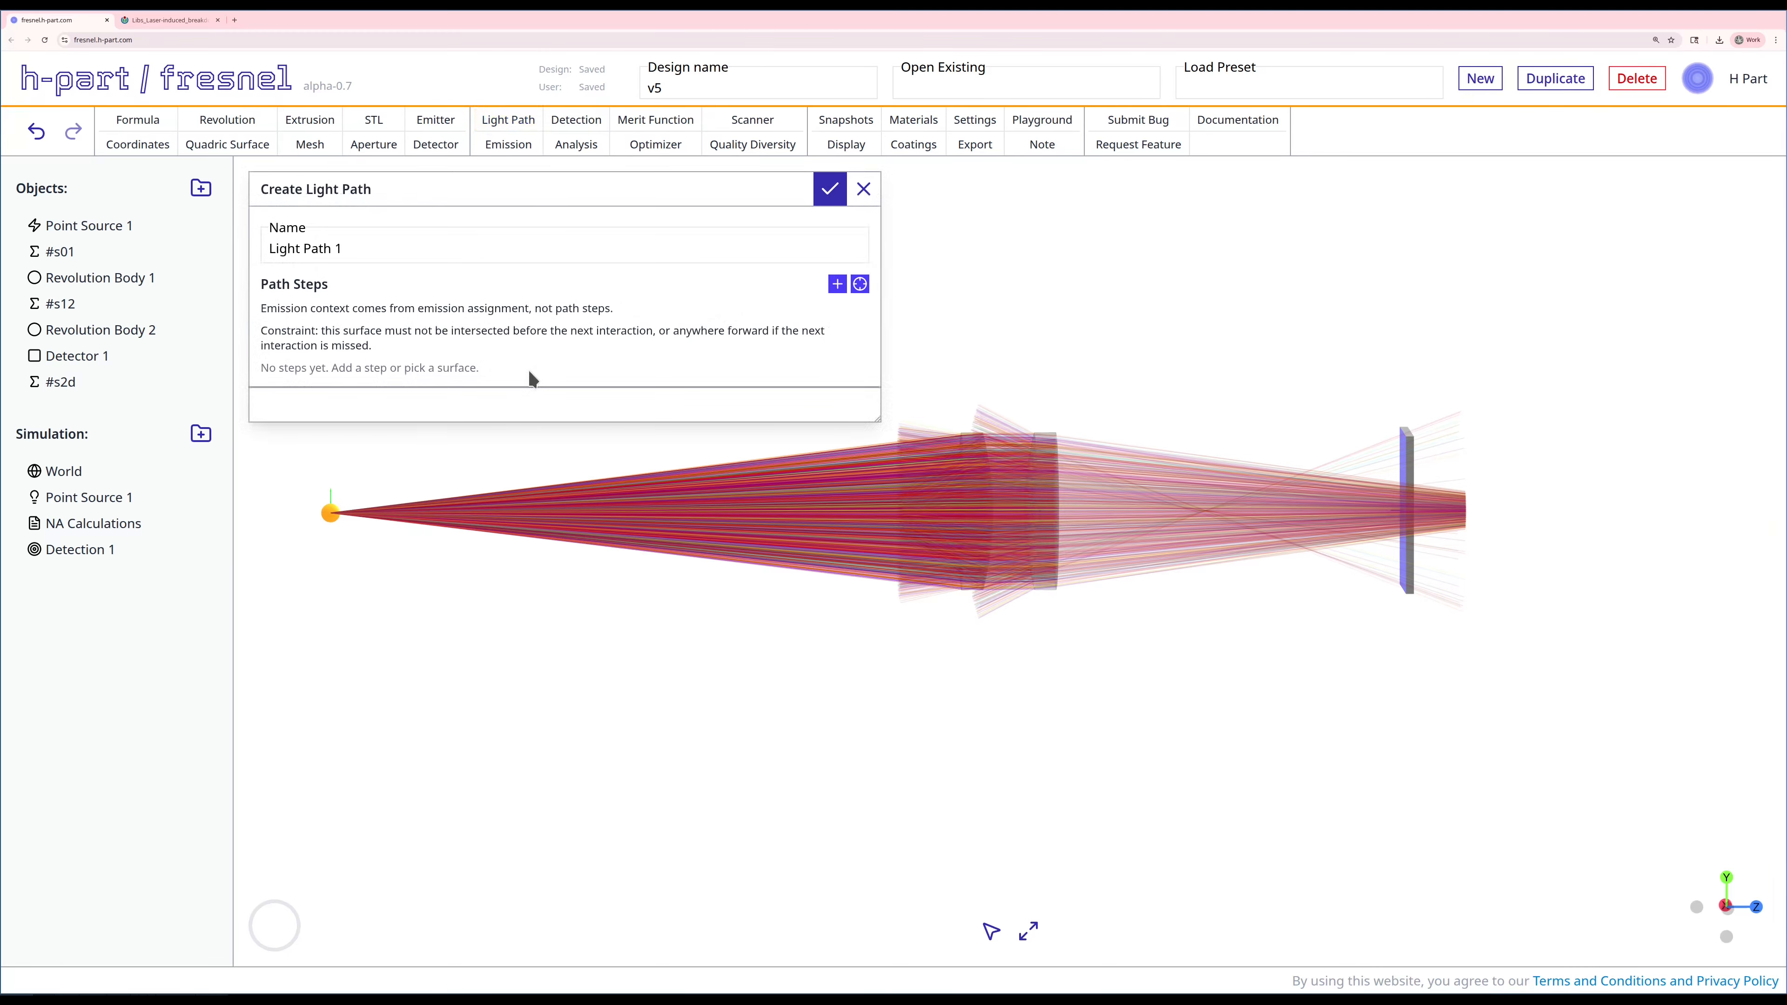
left_click_drag(738, 554, 766, 571)
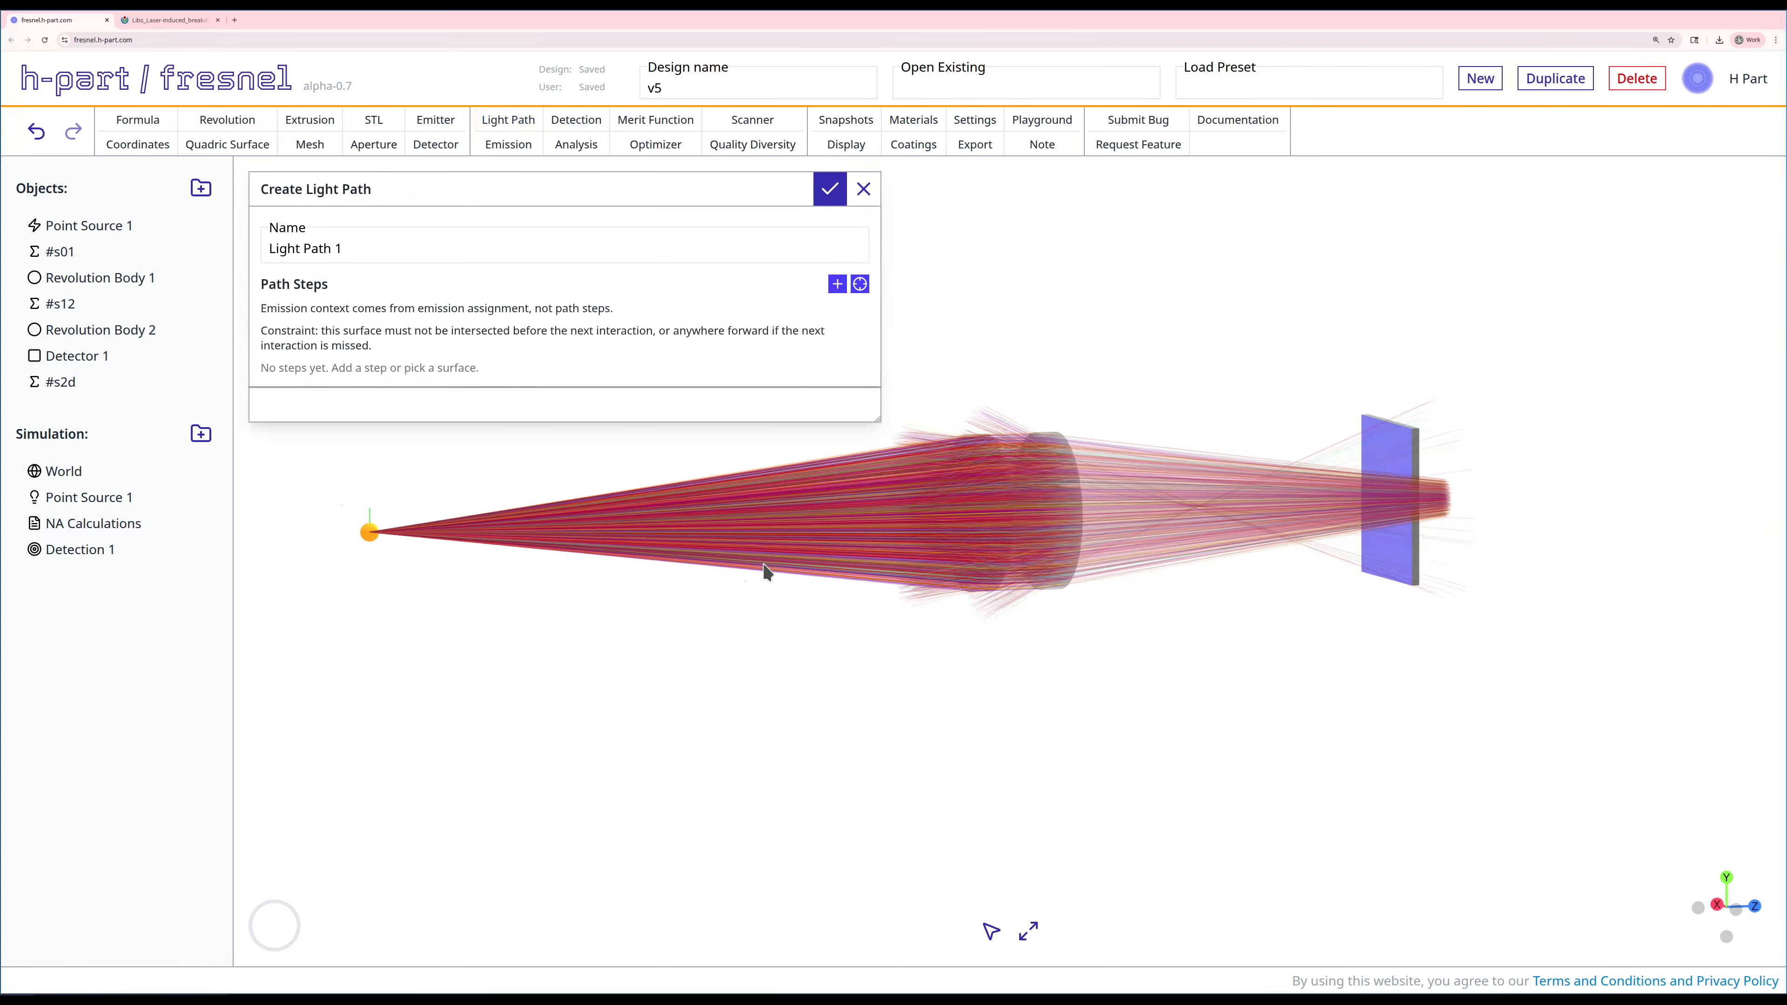
left_click(859, 284)
left_click(1003, 529)
left_click_drag(1098, 699, 1014, 672)
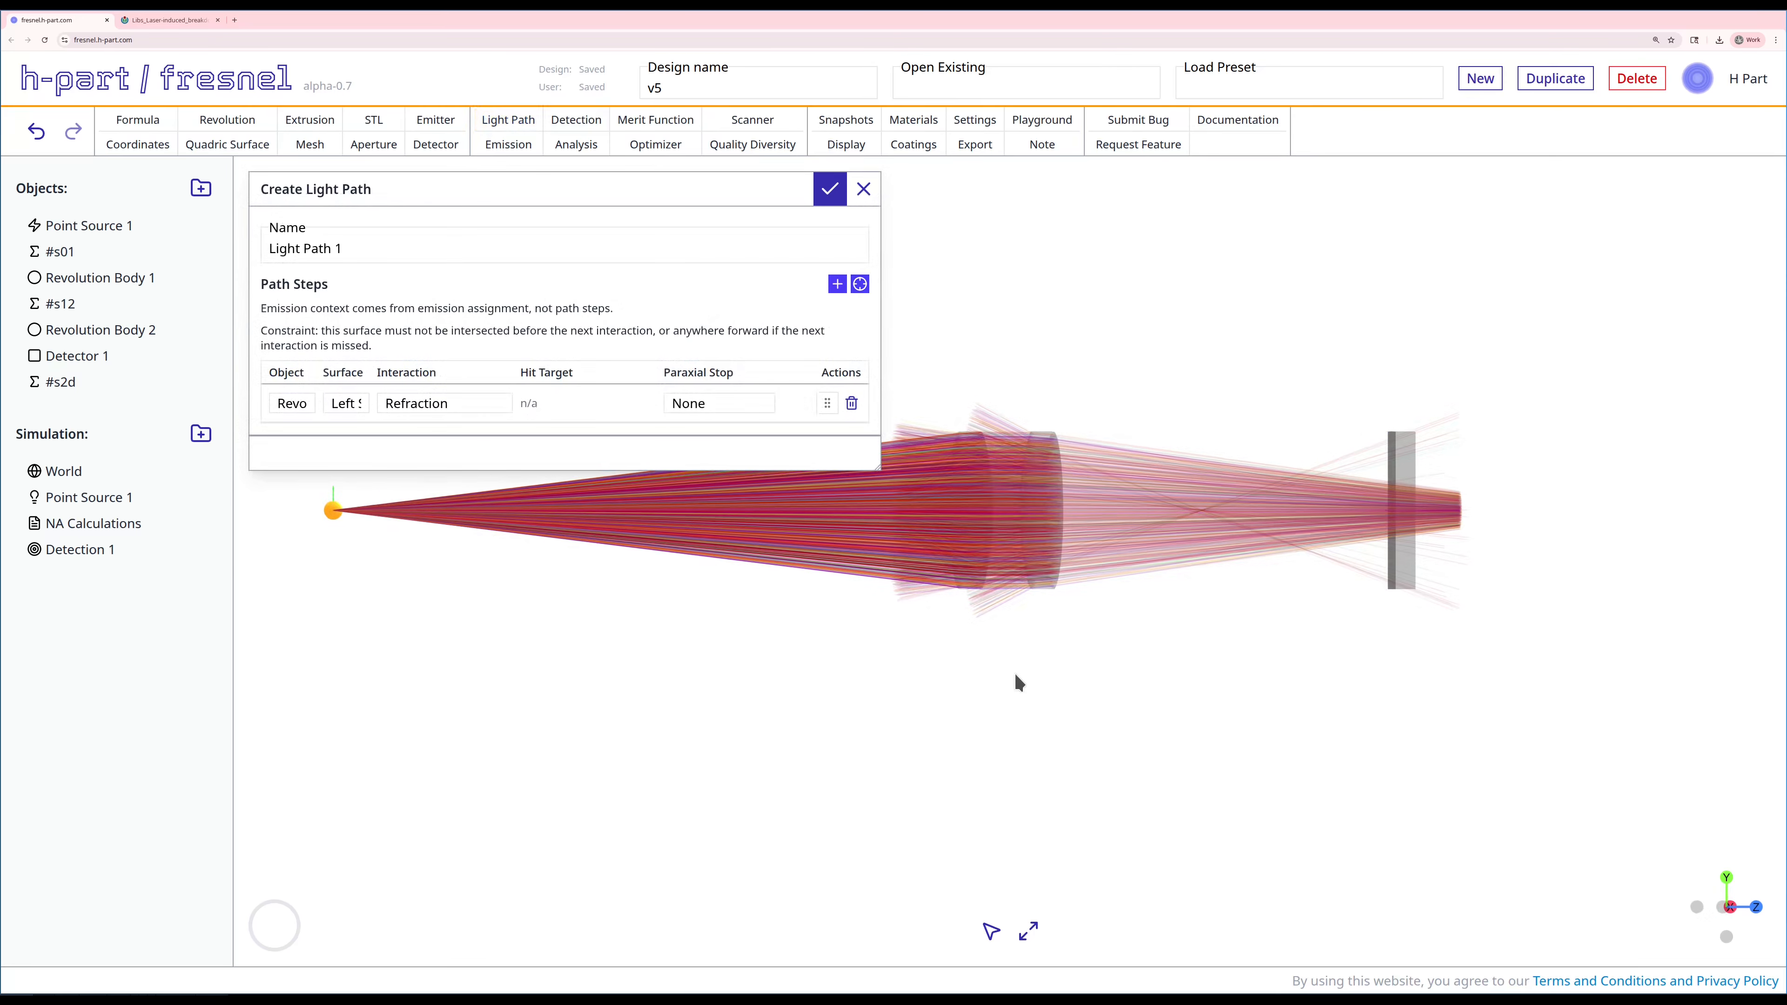
left_click(862, 285)
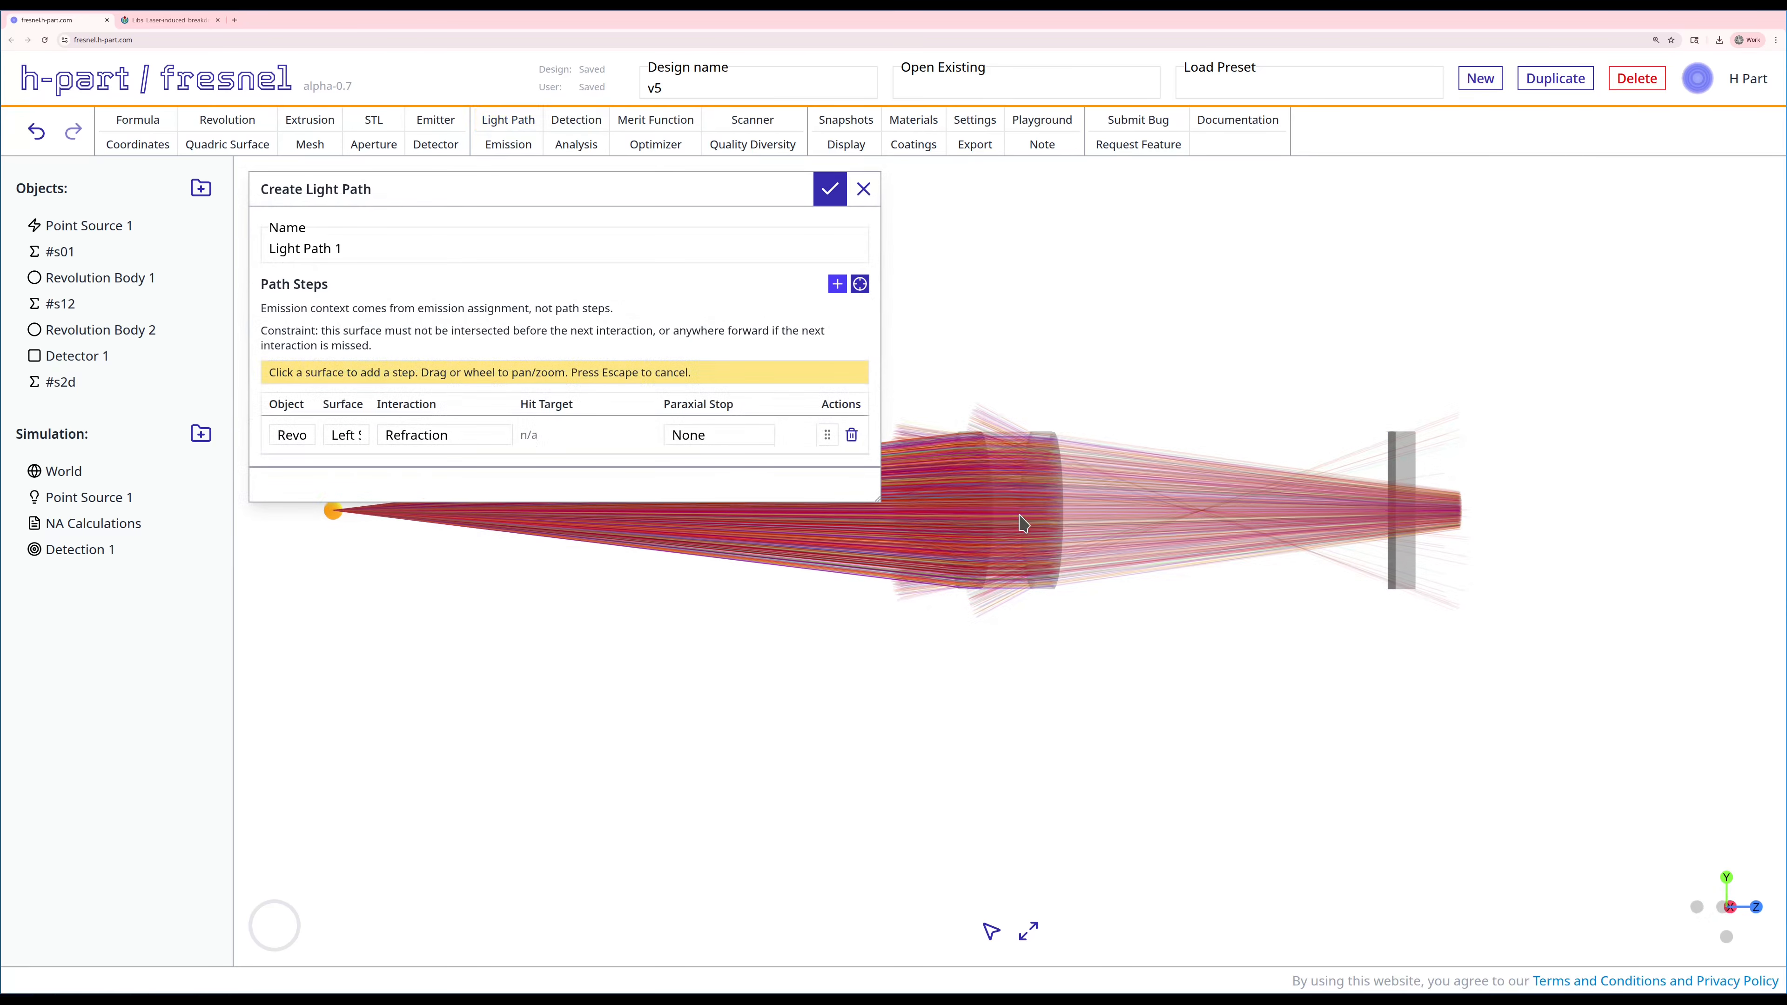
left_click(989, 501)
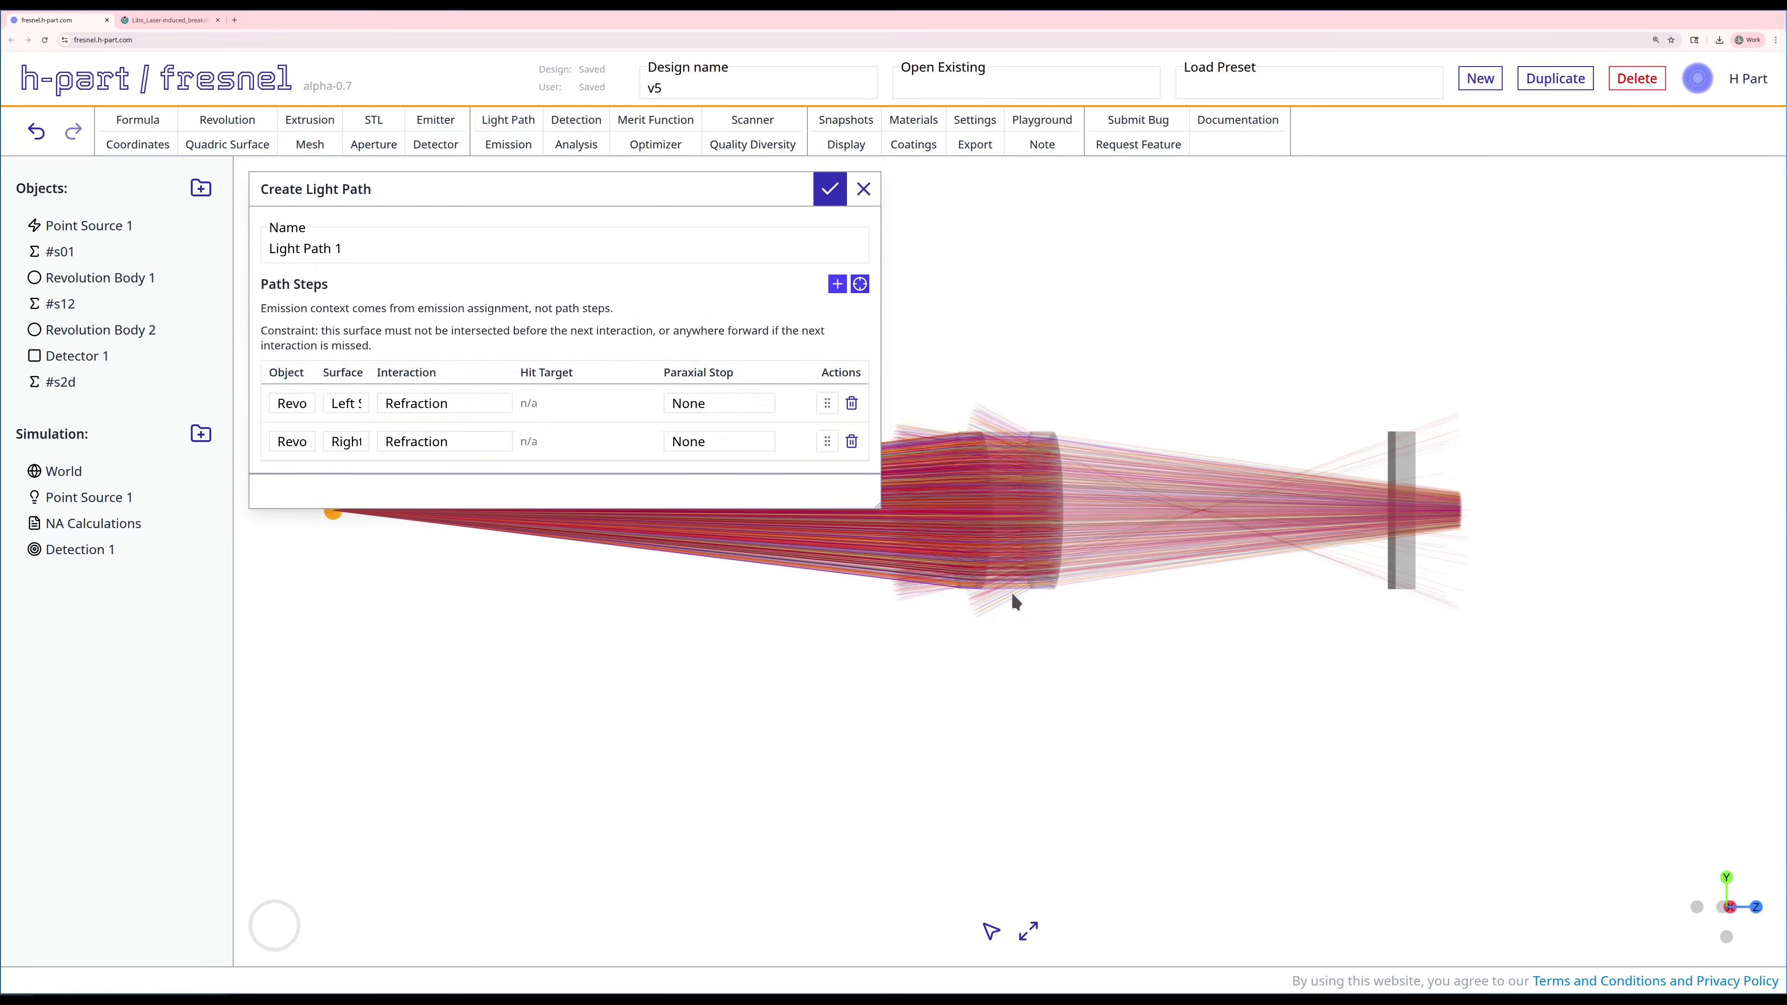
Step: Extend the light path with refraction at the second lens's curved right surface, followed by its flat left surface
left_click(859, 284)
left_click(1034, 490)
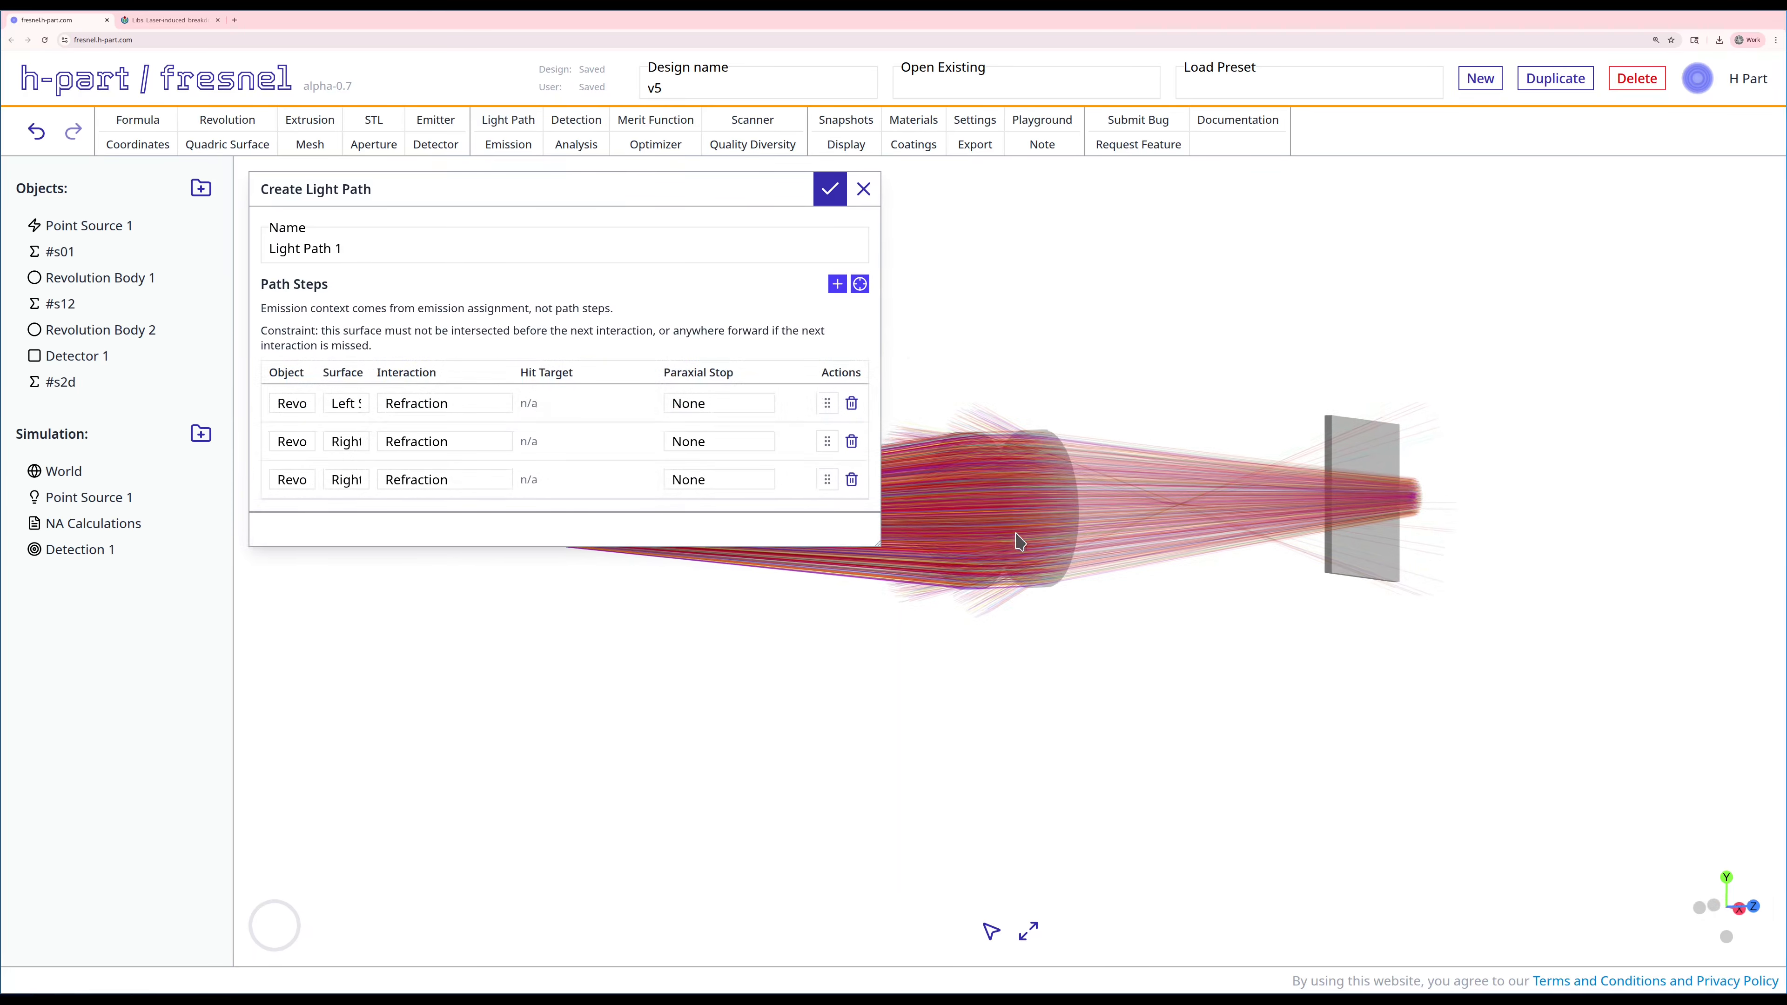
left_click(859, 285)
left_click(1069, 512)
left_click_drag(1069, 513, 1142, 652)
Step: Finish the light path with a detector hit on Detector 1's front face and save it
left_click(862, 284)
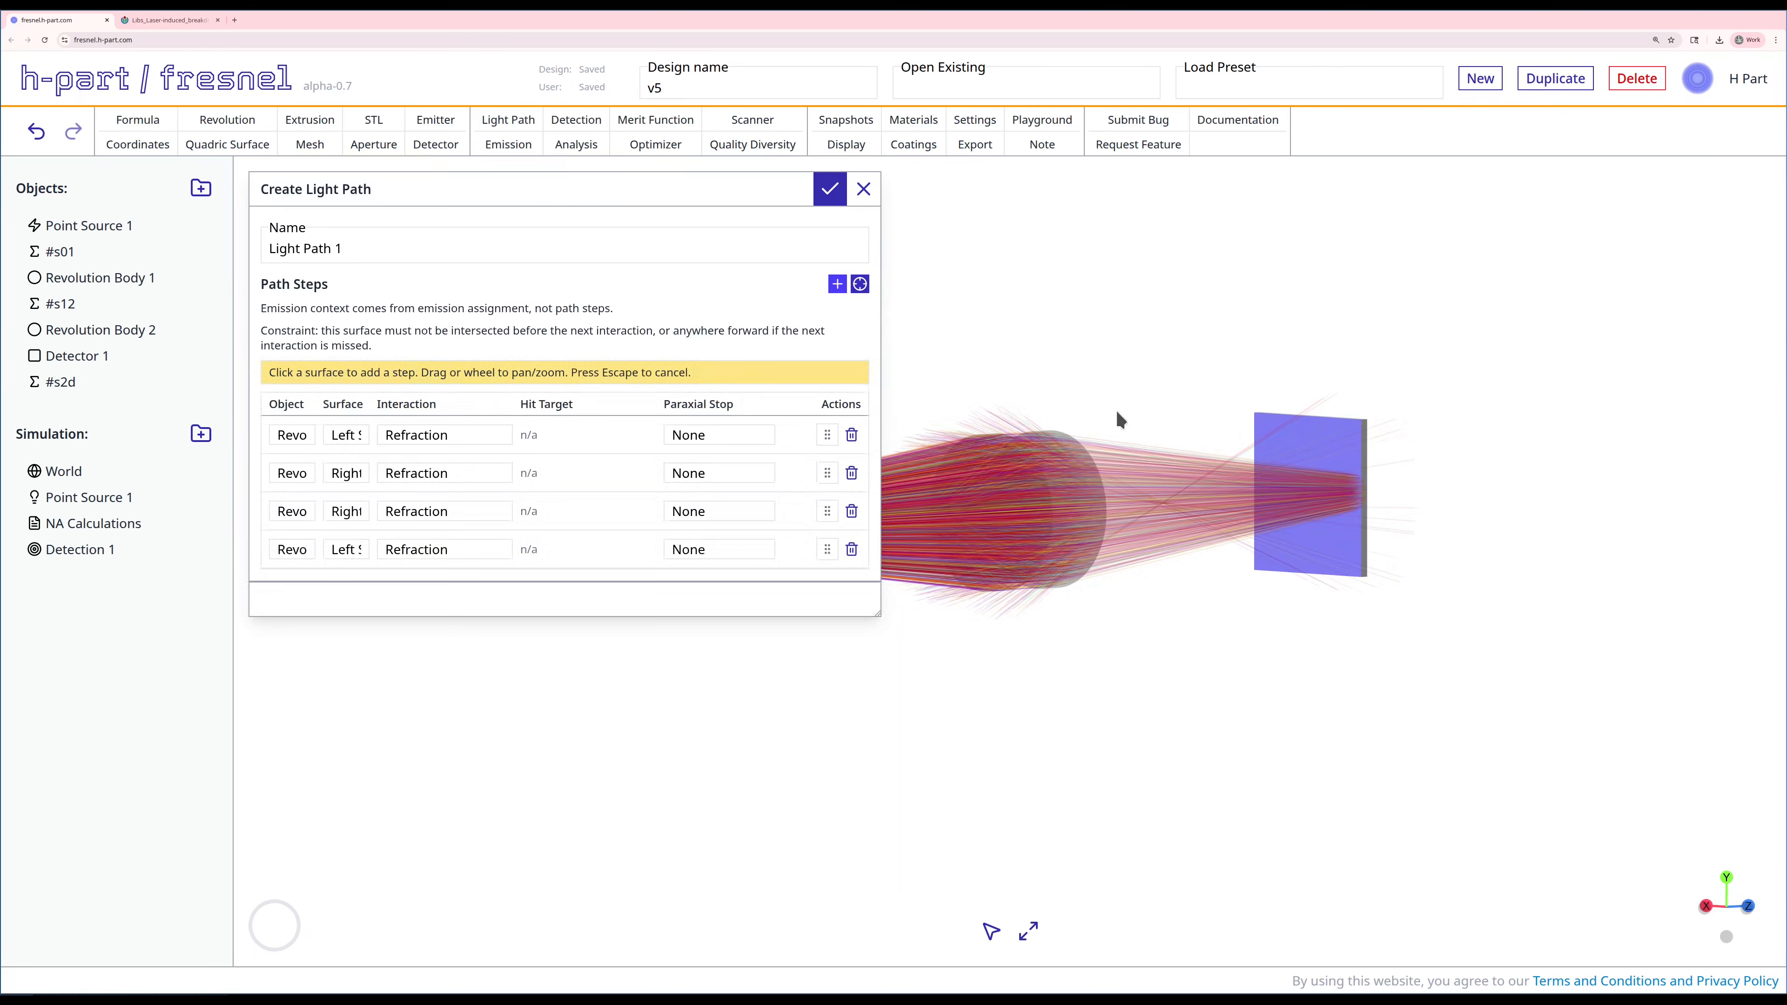
left_click(1318, 451)
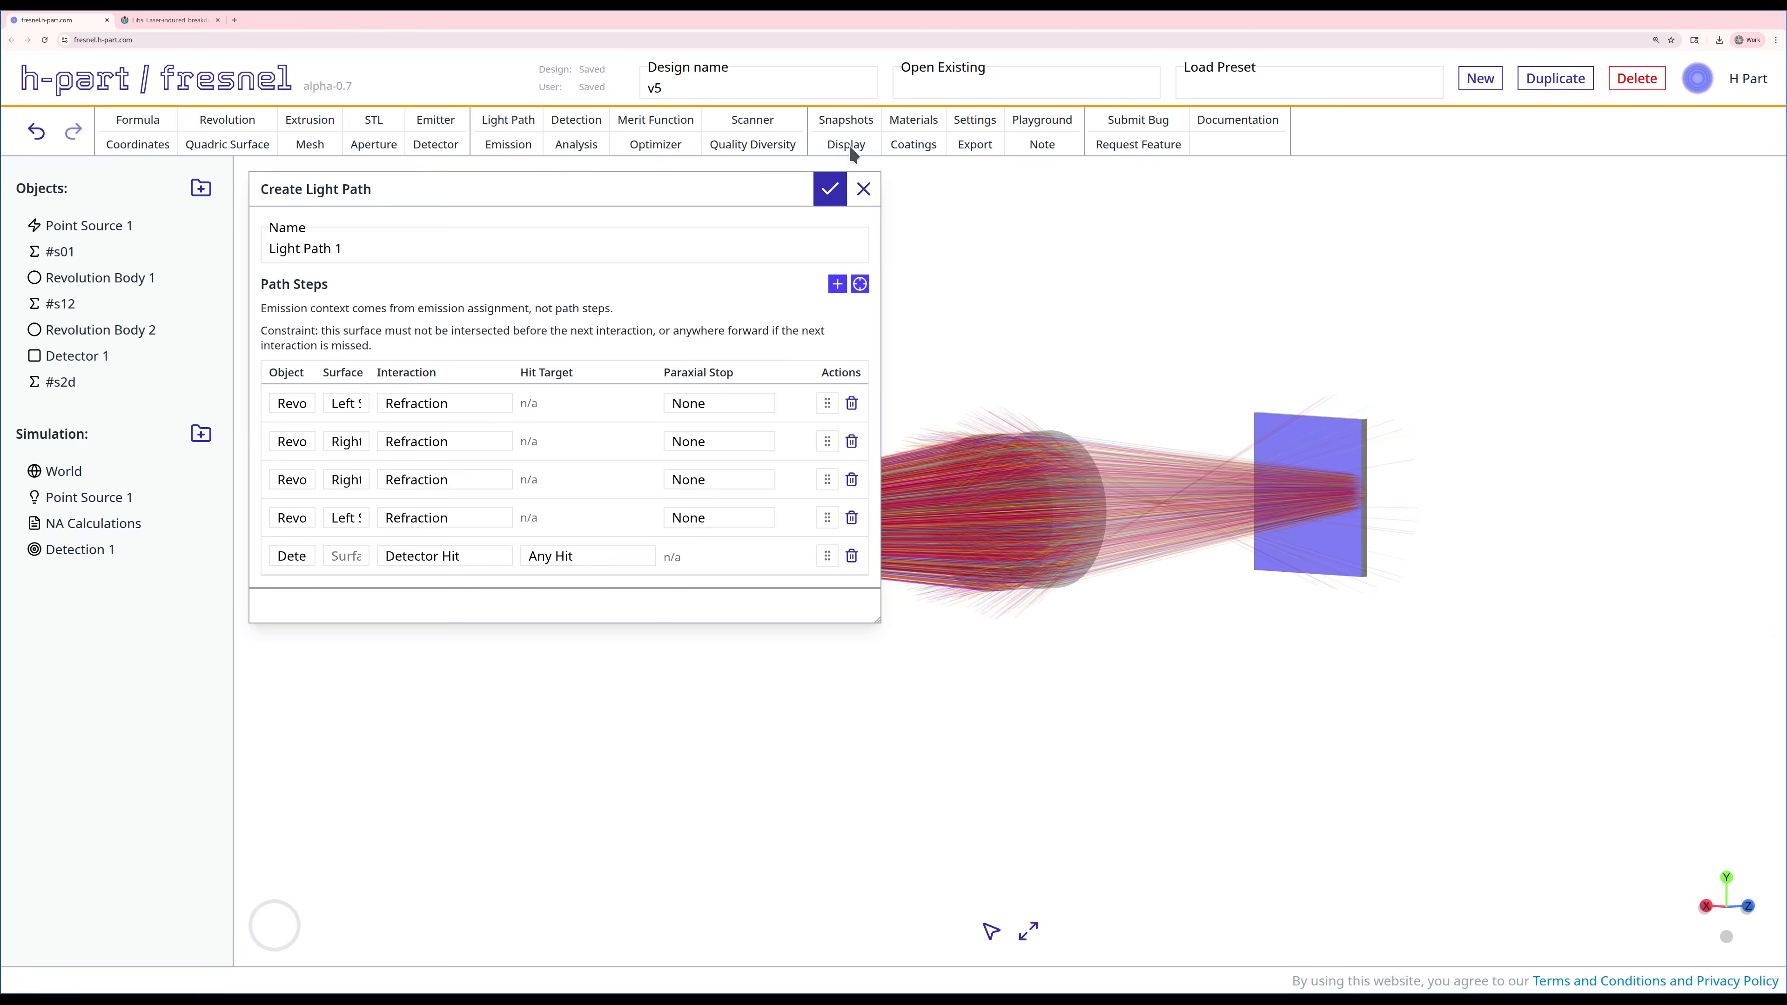
left_click(829, 189)
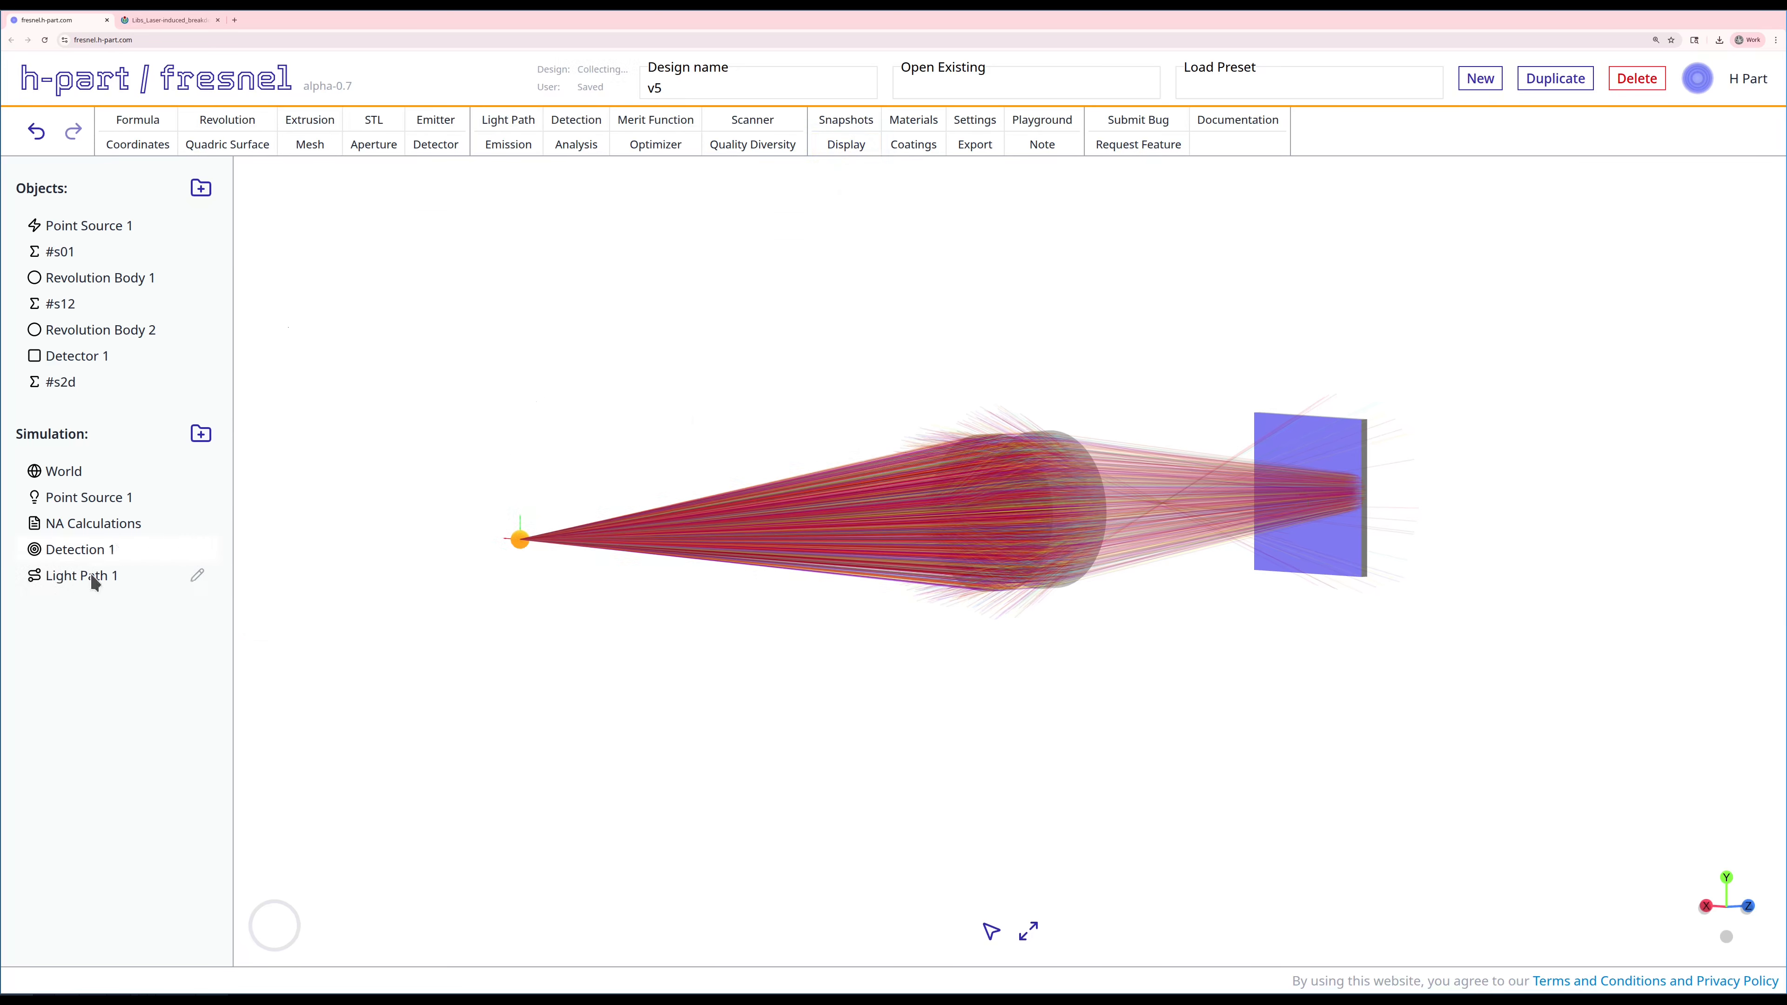
Step: Place Light Path 1 above the Point Source 1 emission and assign it as that emission's intended light path
left_click_drag(70, 575, 79, 512)
right_click(78, 519)
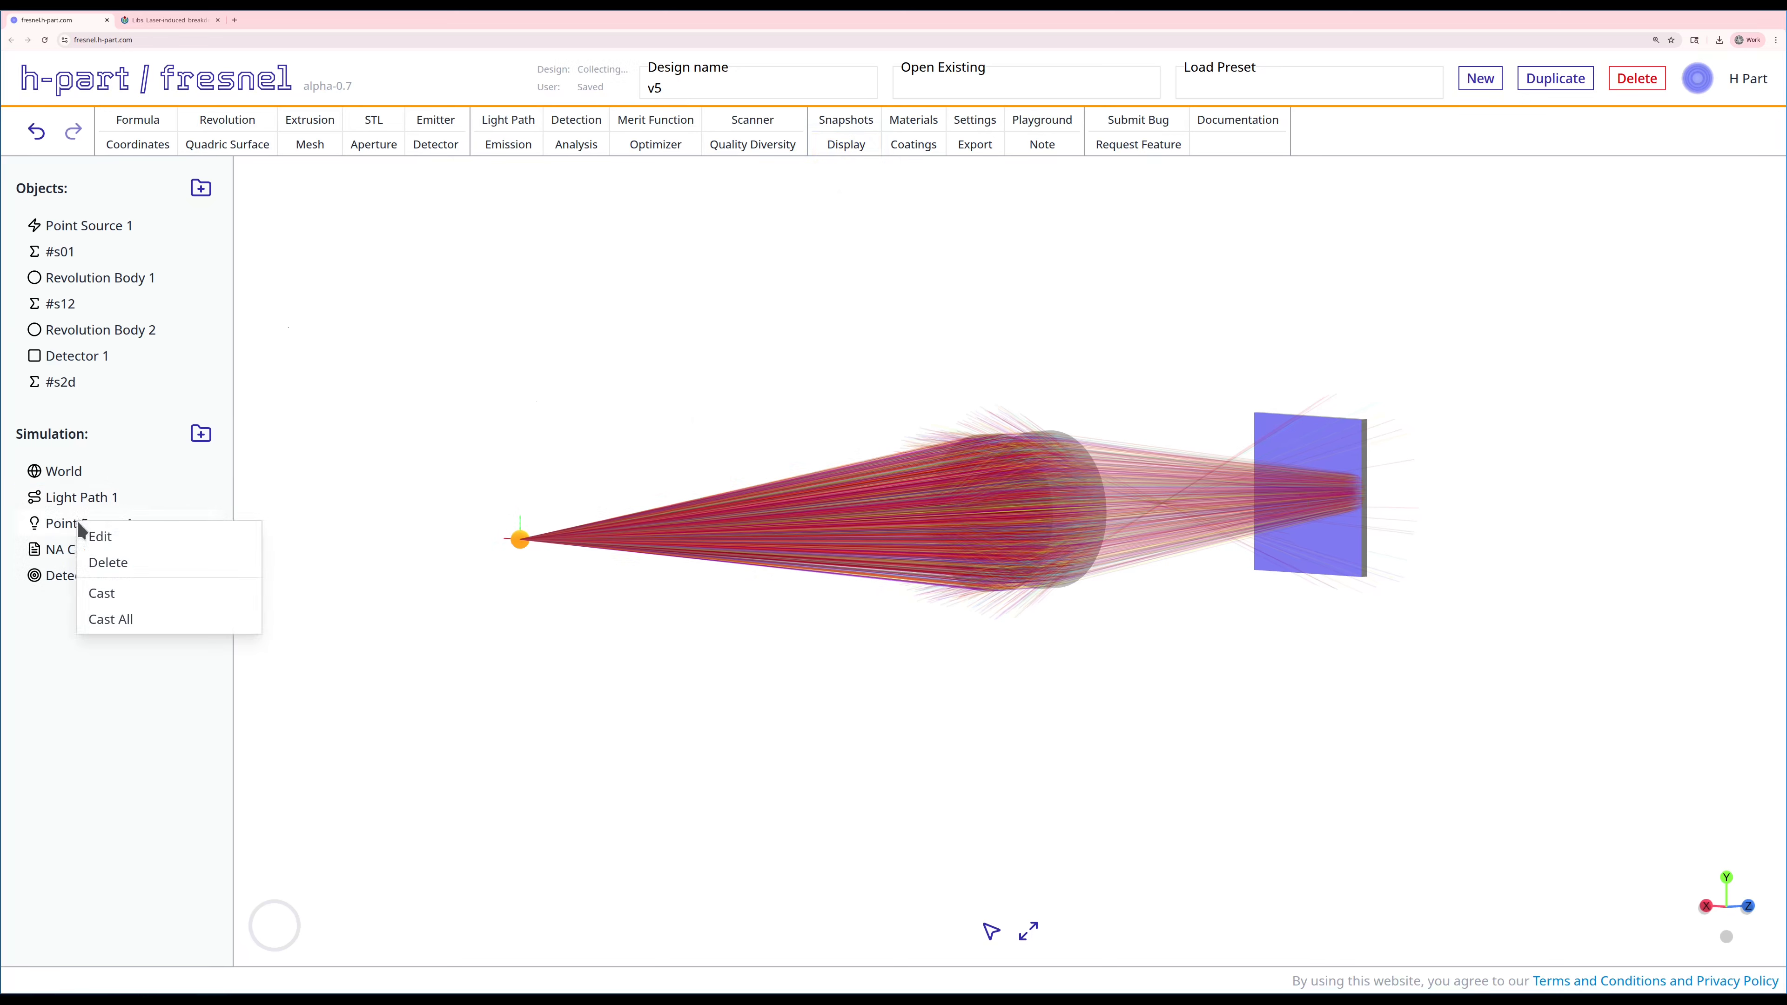
left_click(105, 535)
left_click(518, 337)
left_click(406, 386)
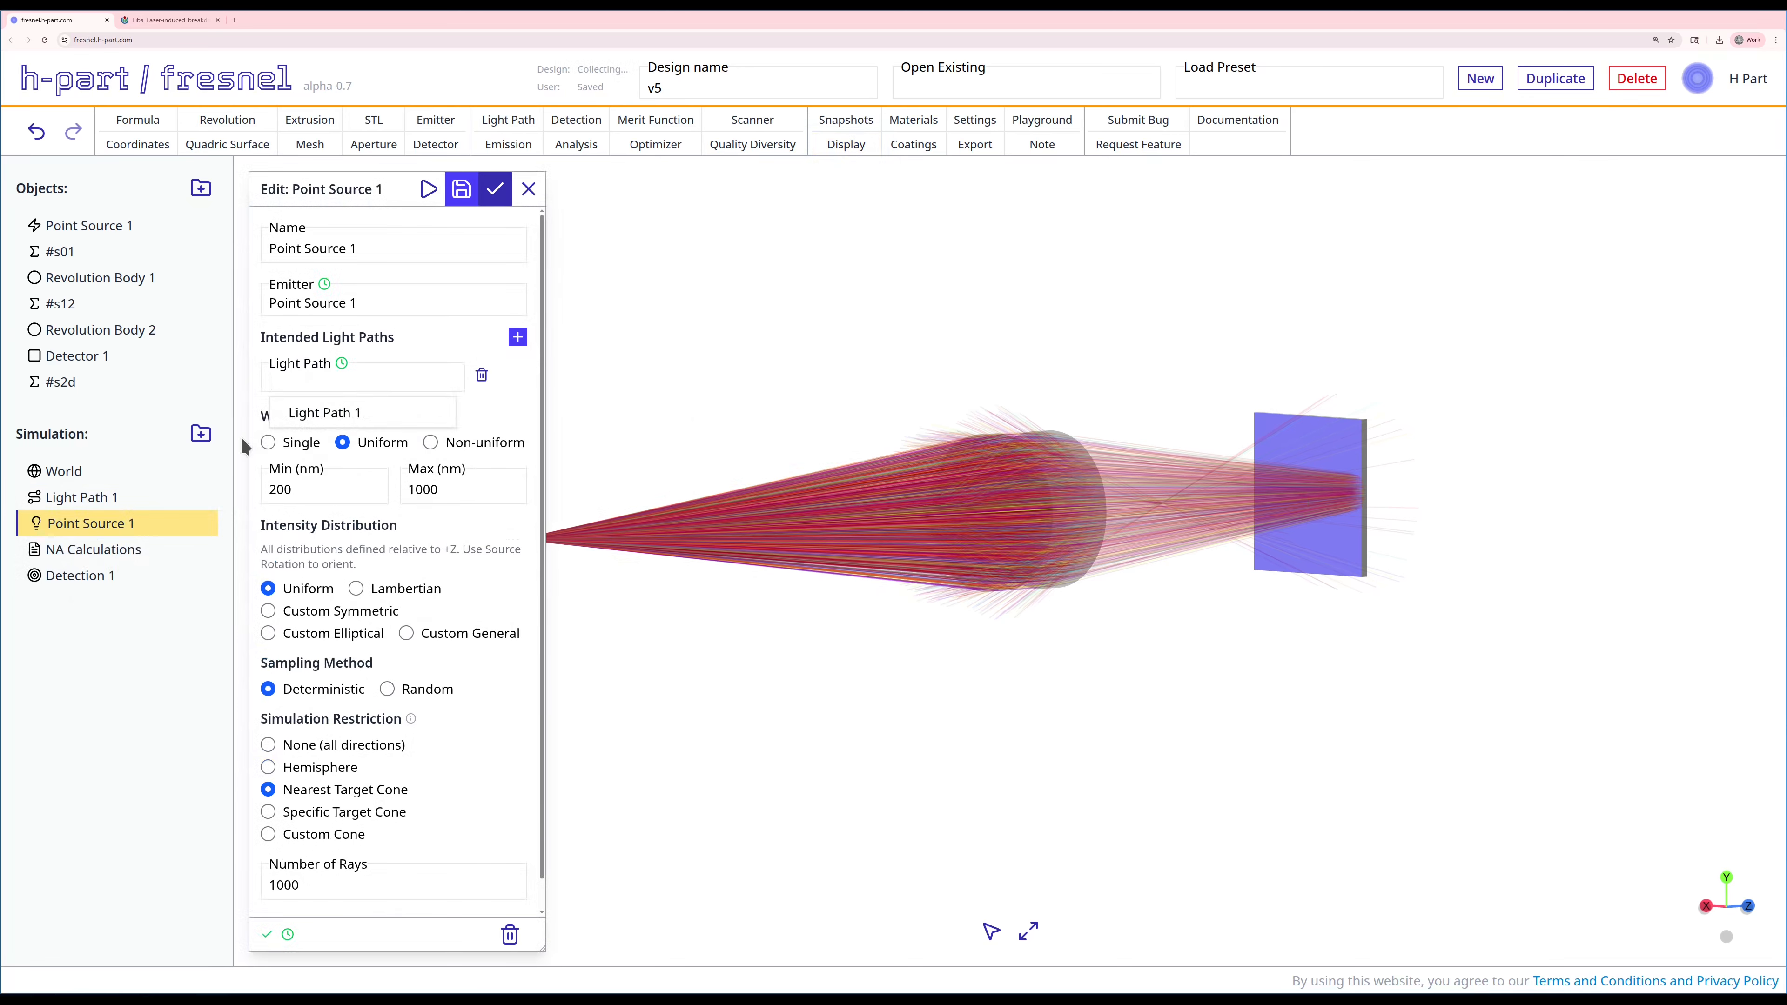
left_click(316, 411)
left_click(495, 188)
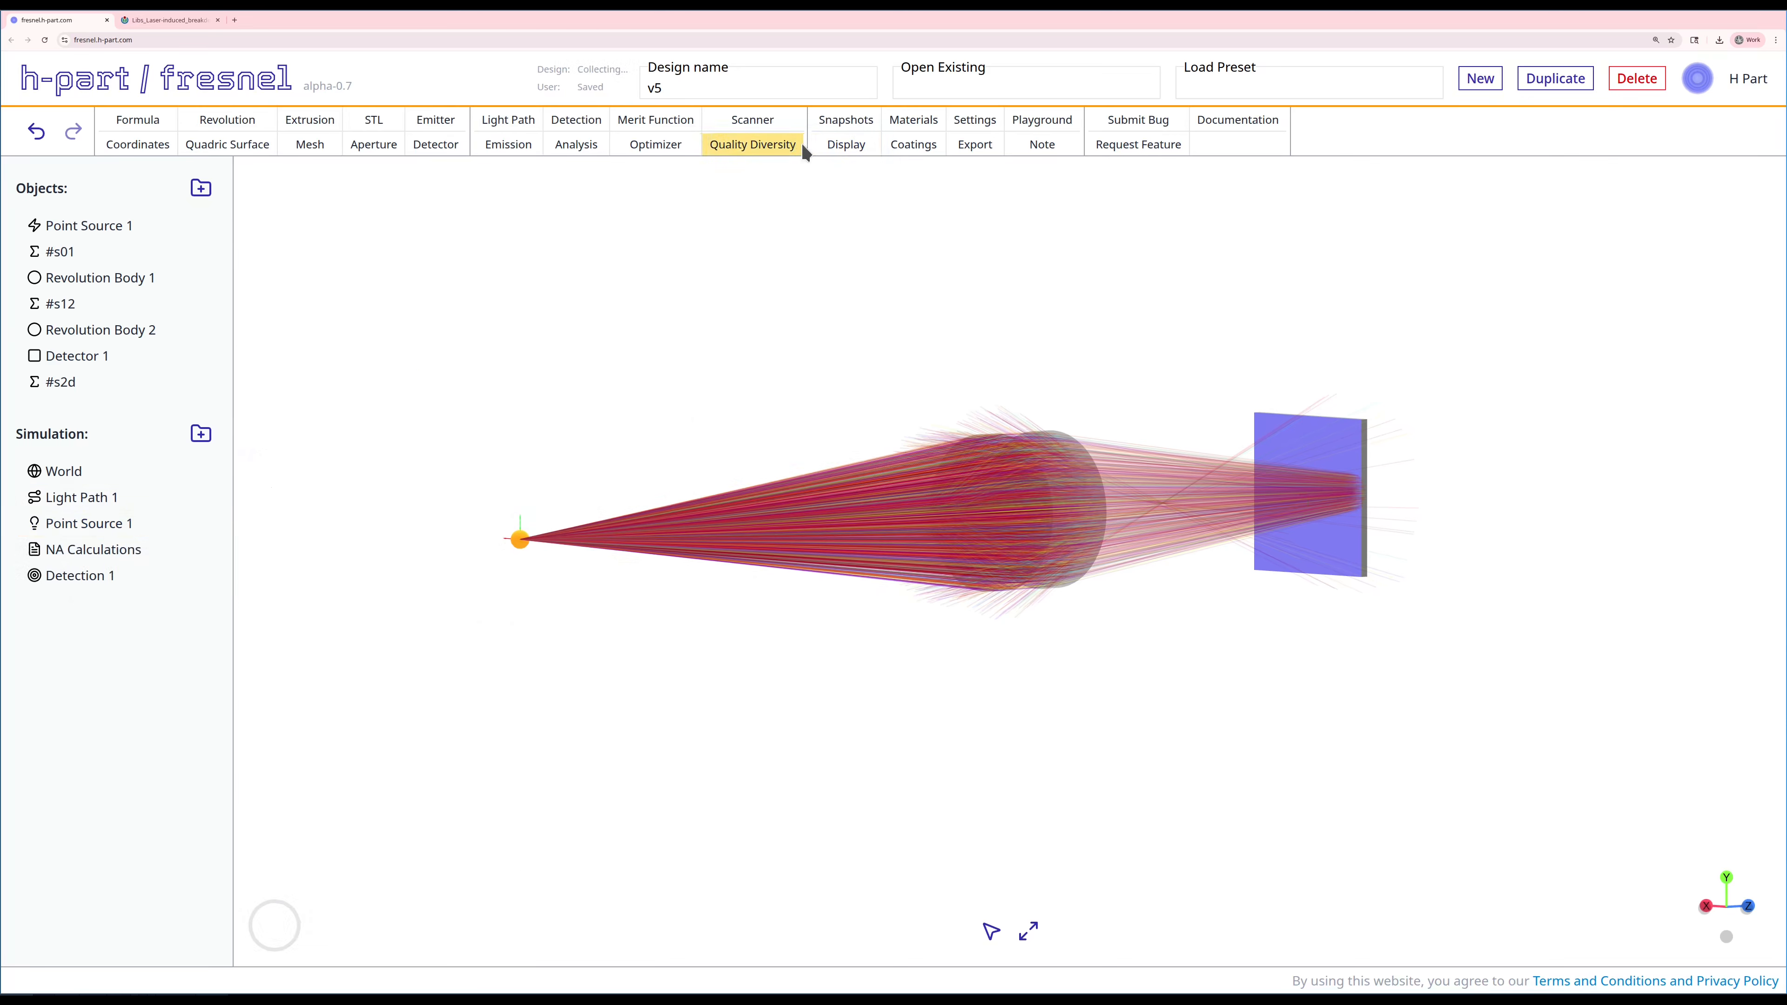
Step: Hide stray rays in the ray display settings and view the layout from the side
left_click(845, 145)
left_click(300, 289)
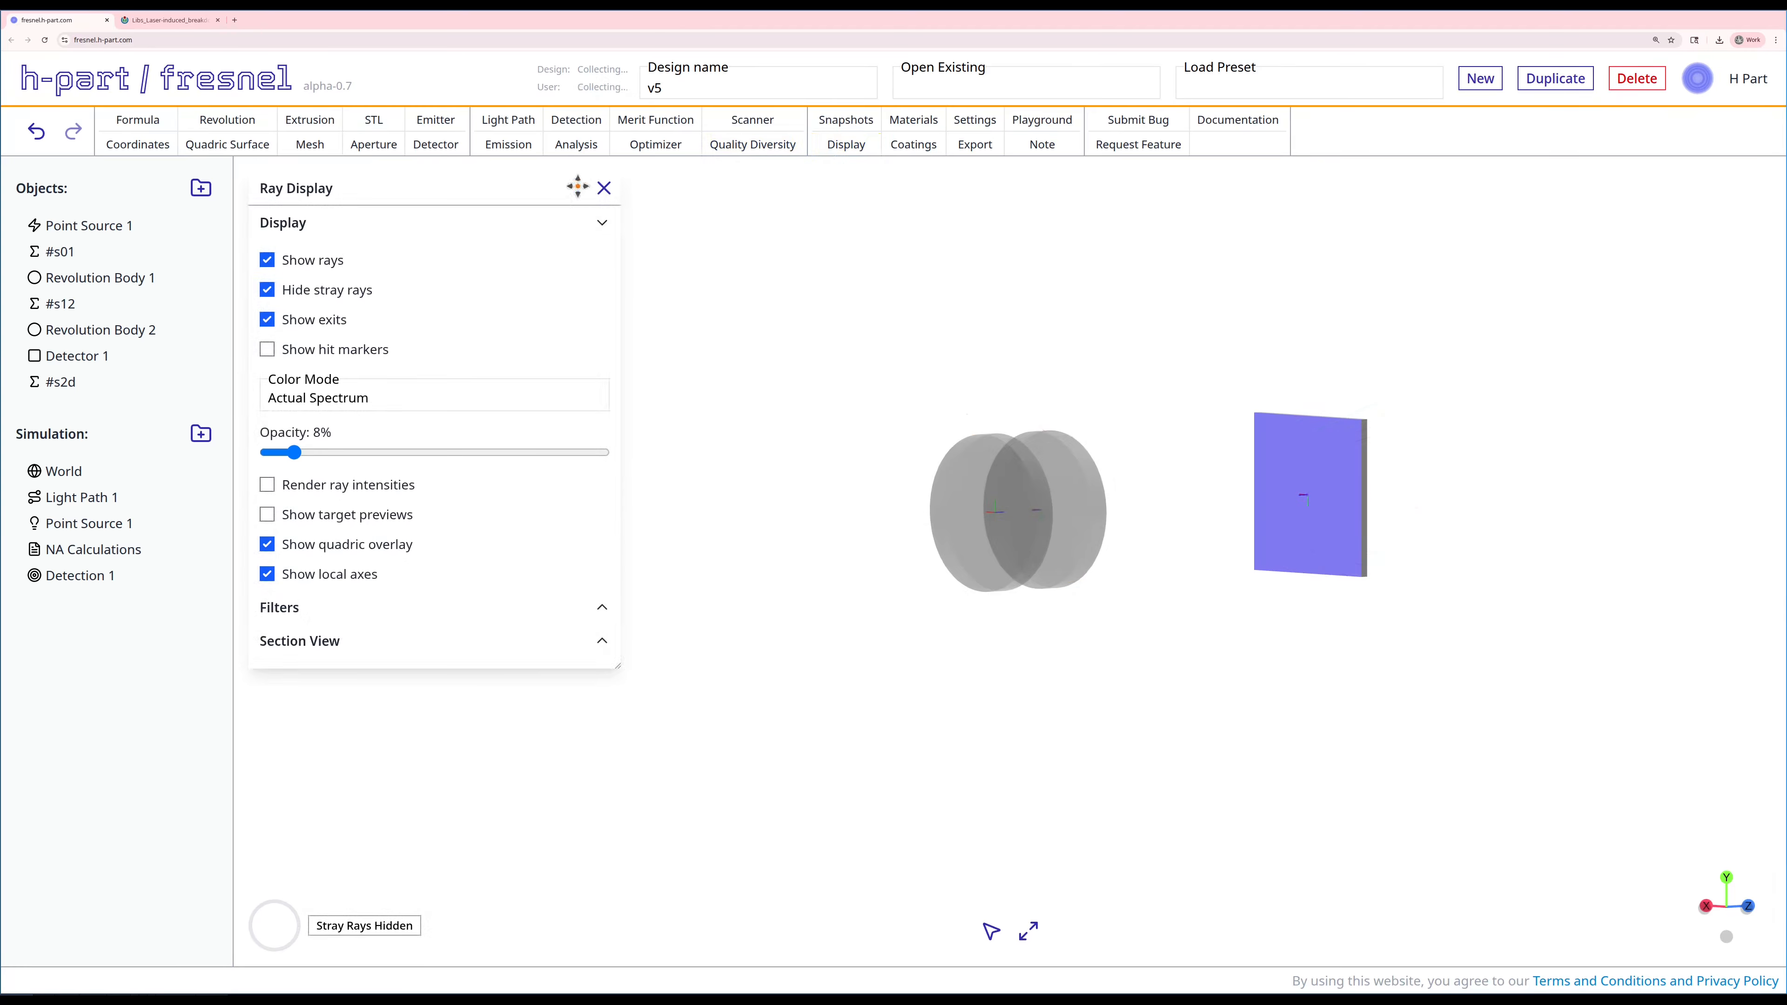
left_click(604, 188)
left_click_drag(949, 490, 848, 480)
right_click_drag(848, 485, 909, 471)
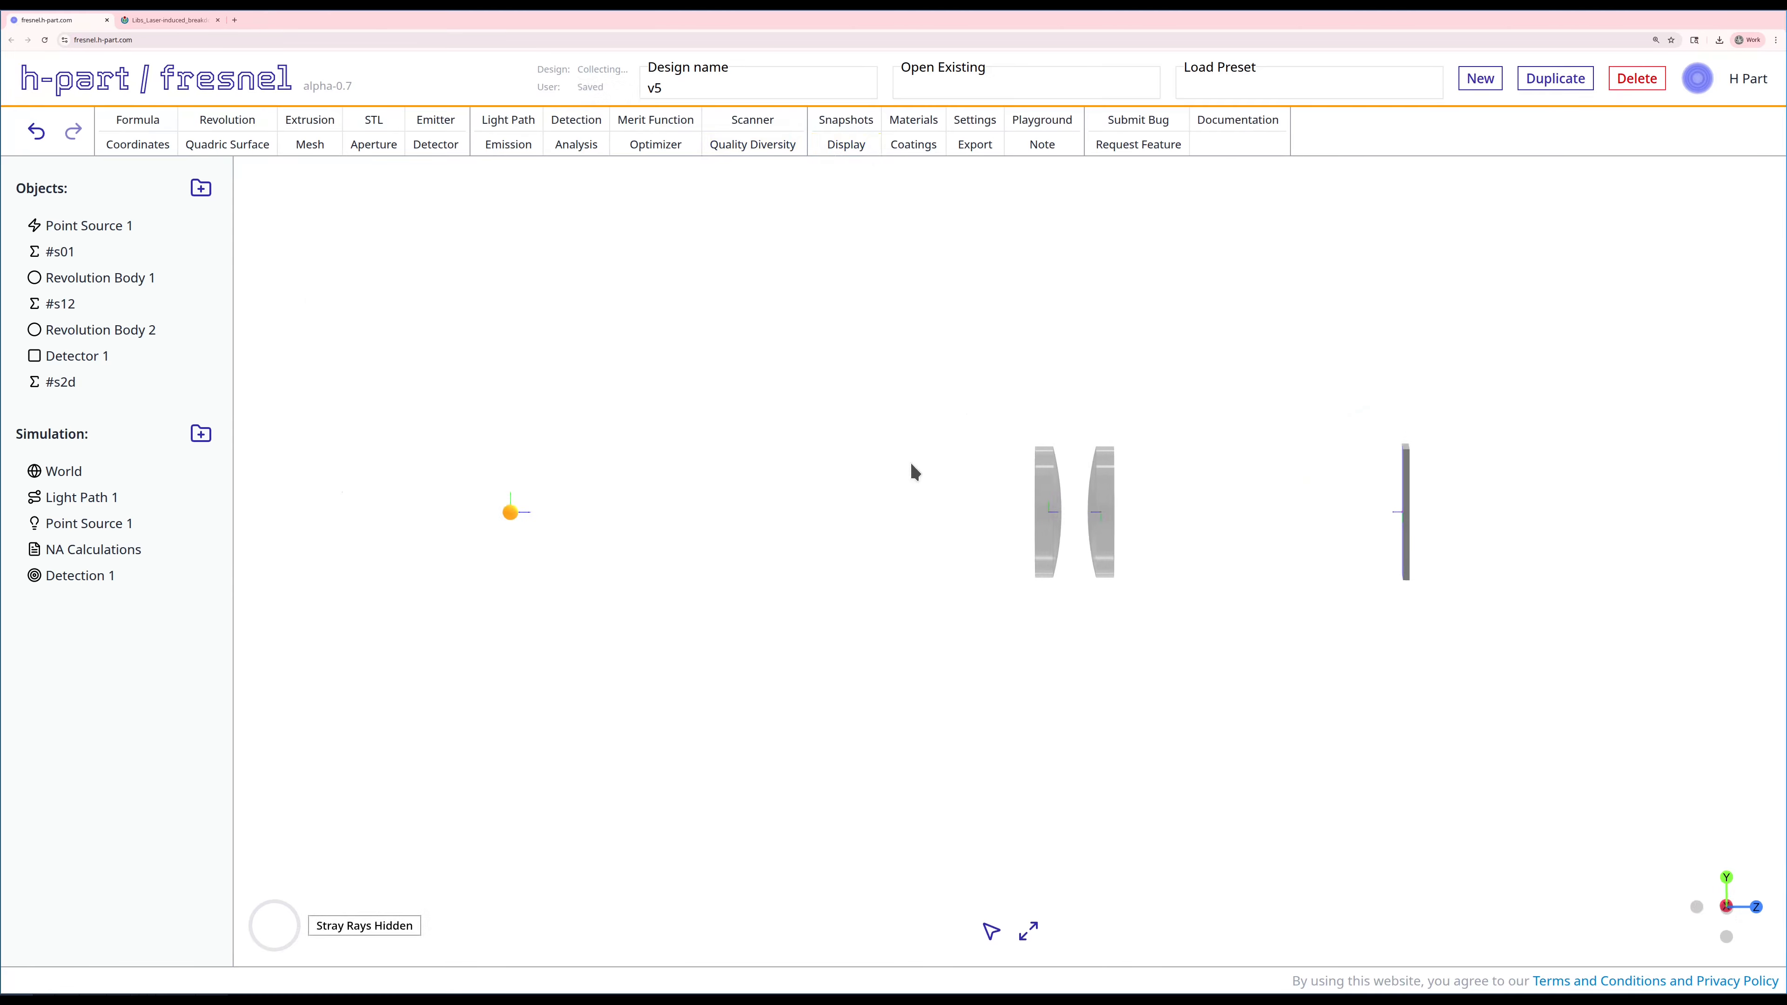
Step: Run the Point Source 1 emission to trace its rays through both lenses to the detector
right_click(101, 521)
left_click(131, 599)
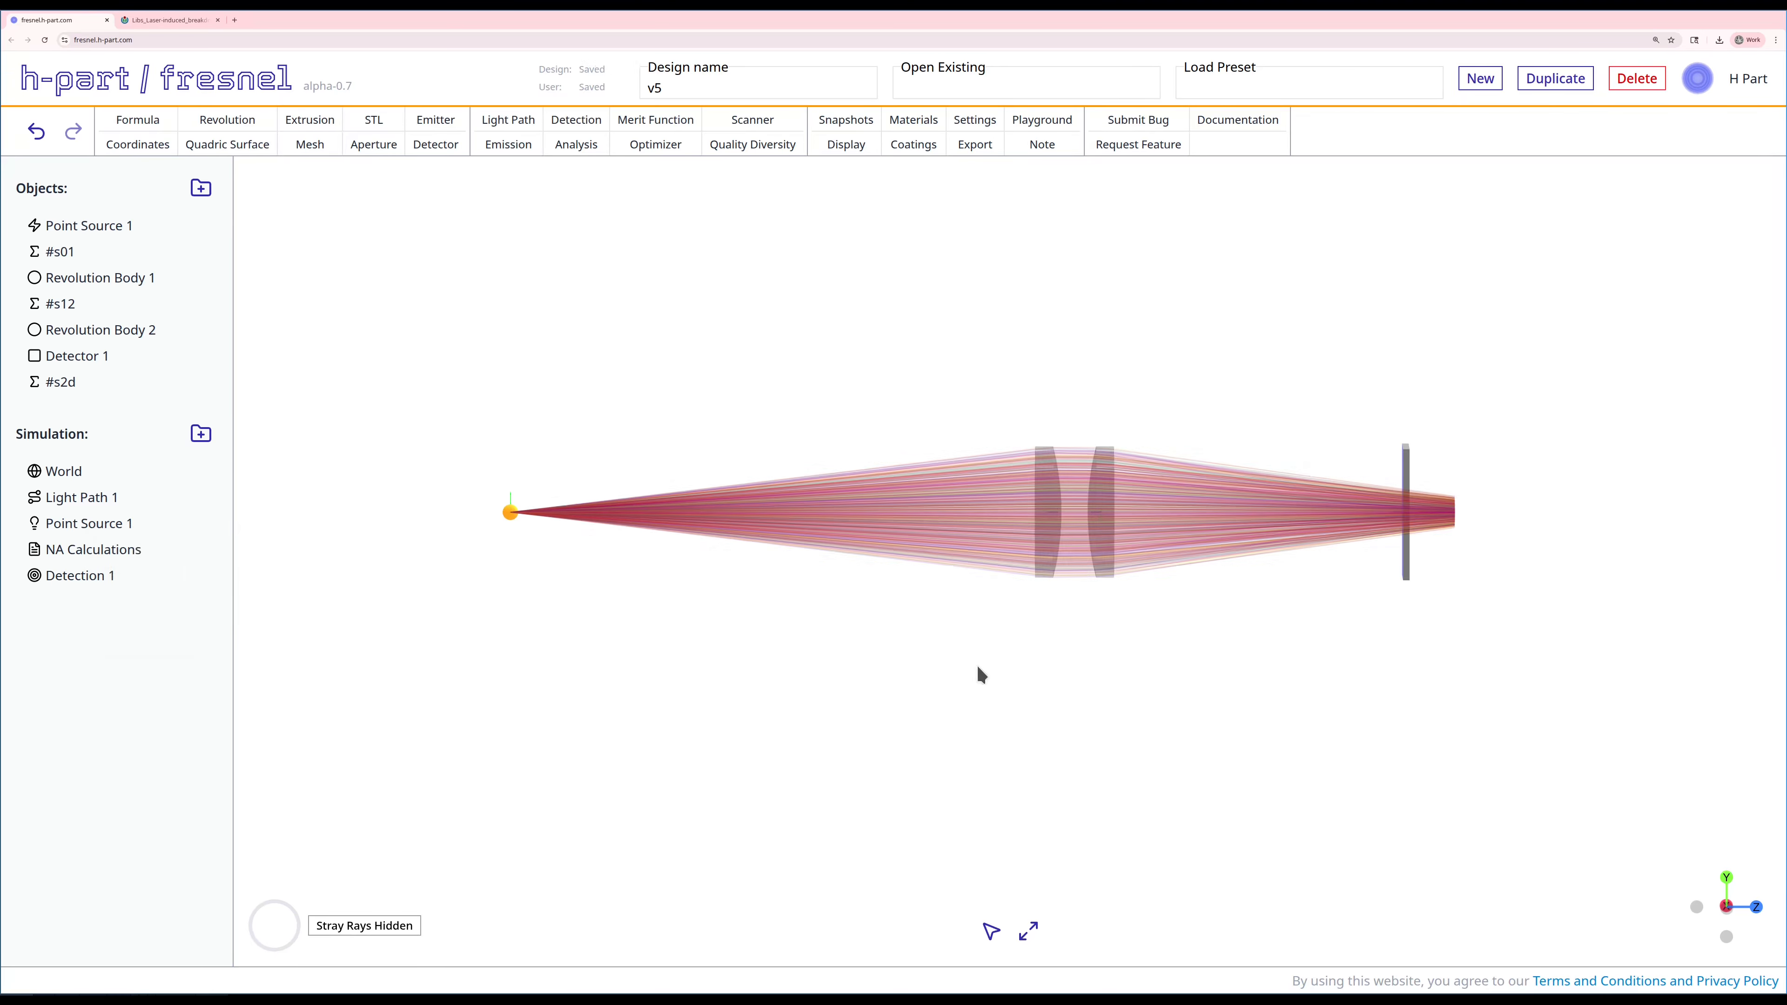
right_click_drag(977, 670, 942, 694)
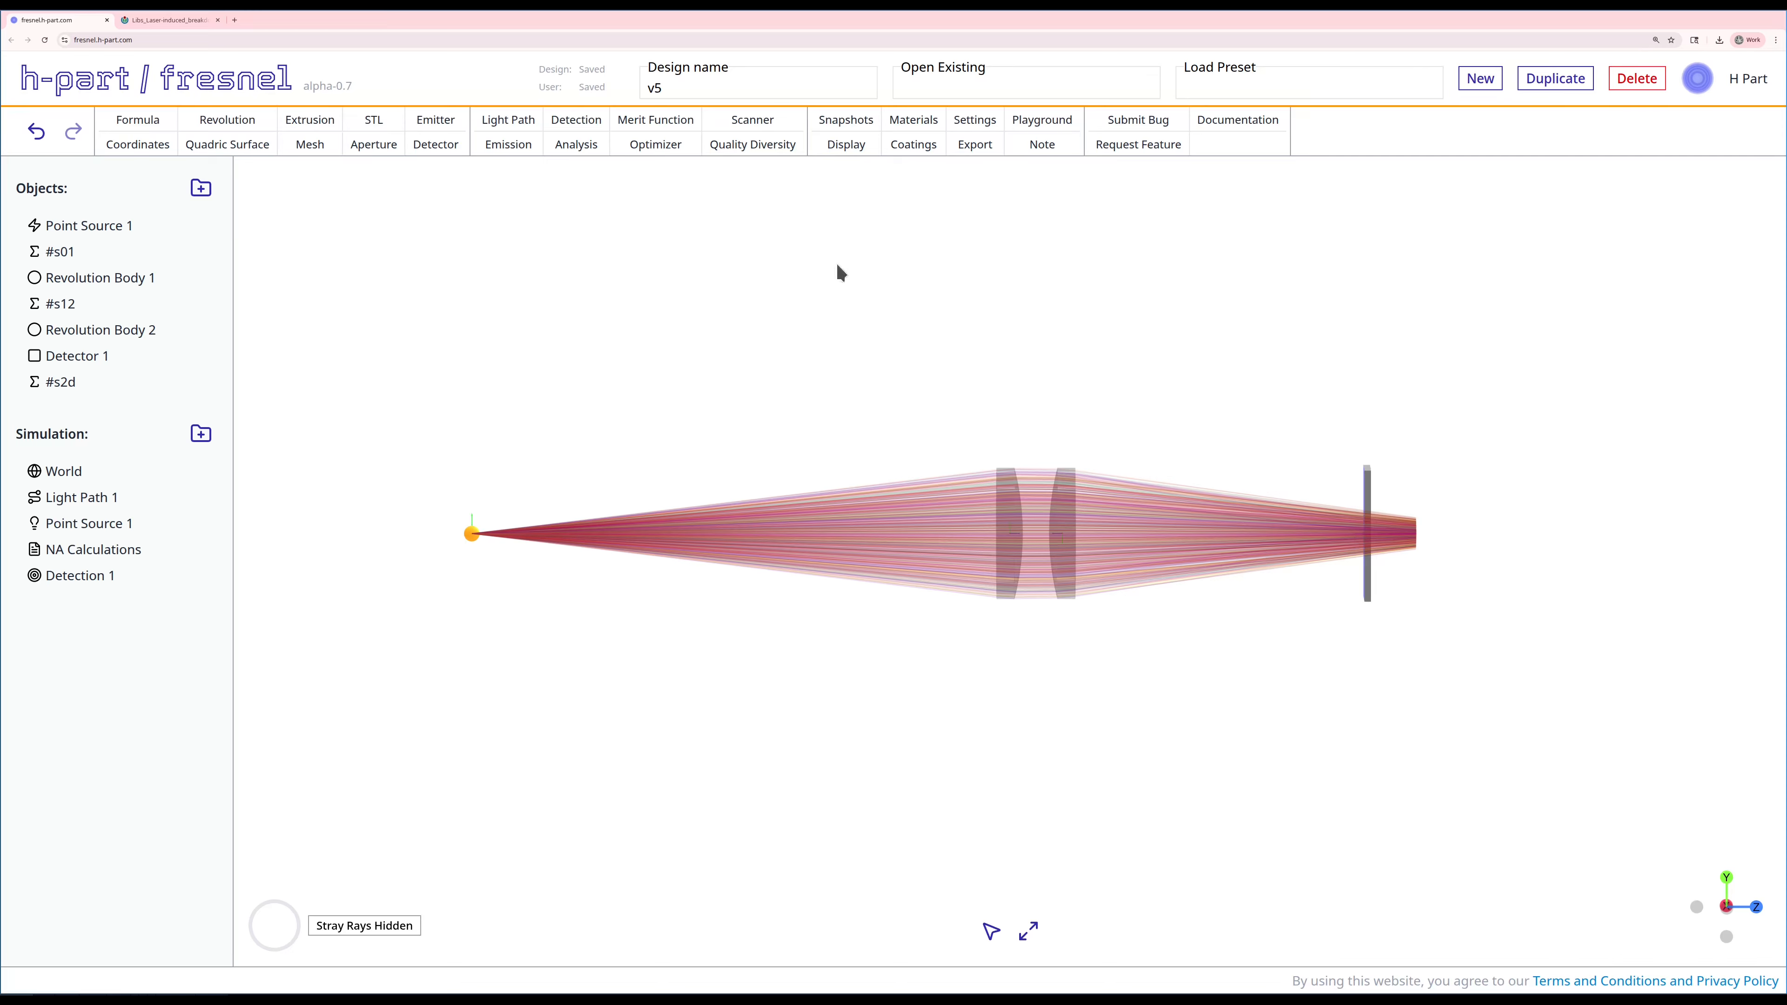
Step: Create a collection efficiency analysis of Point Source 1 against Detection 1, counting detections only and filtering stray rays
left_click(575, 143)
left_click(370, 236)
left_click(409, 456)
left_click(348, 487)
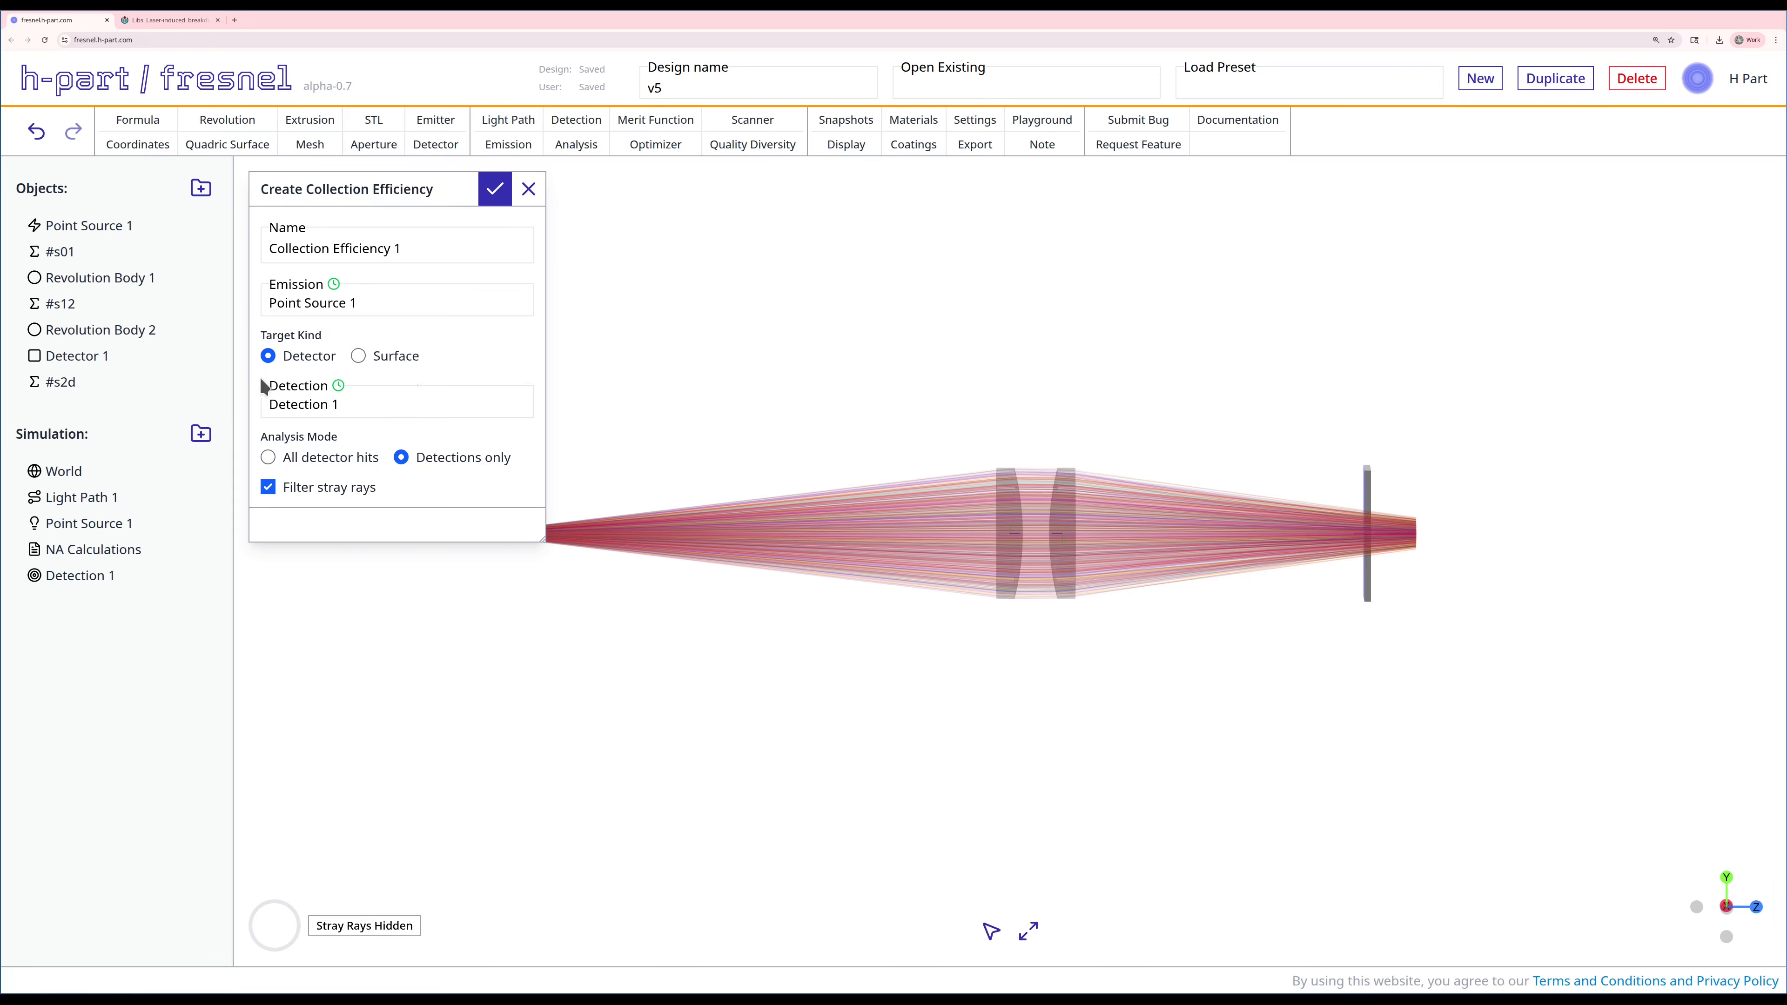
left_click(499, 188)
Step: Run Collection Efficiency 1, check the detector hit intensity's full percentage against the detector, and close the results
right_click(143, 617)
left_click(159, 674)
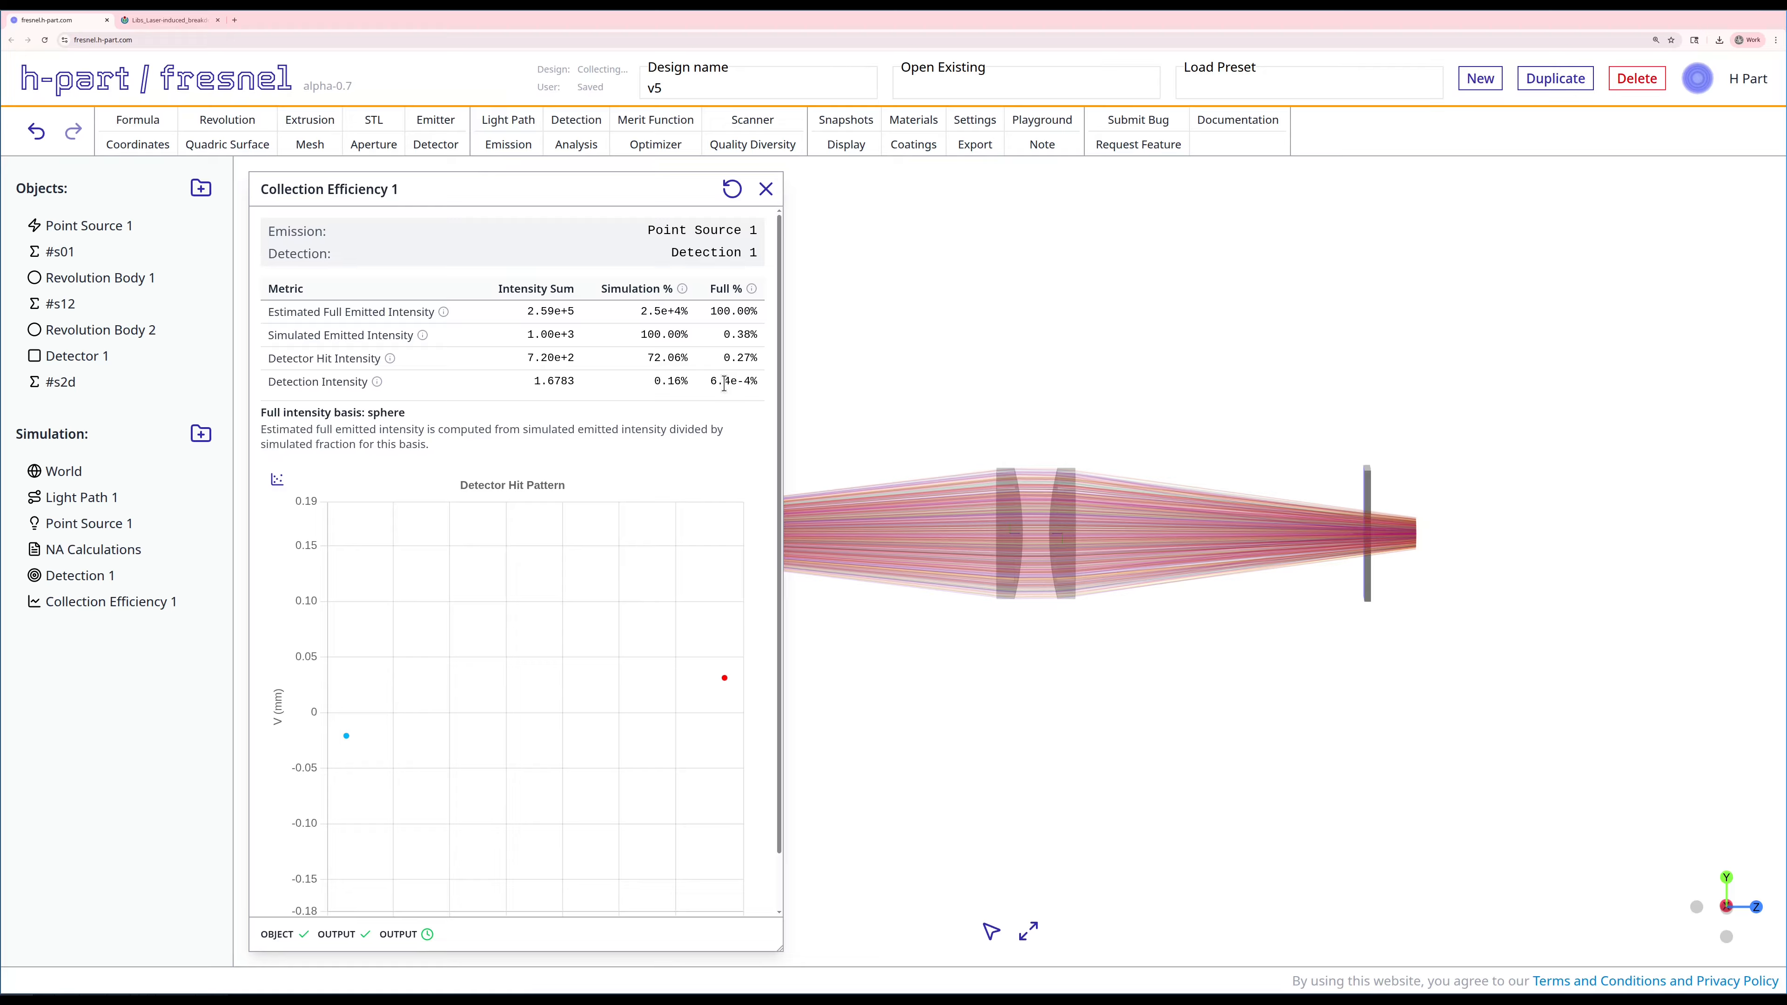
left_click_drag(750, 357, 724, 357)
left_click(1364, 499)
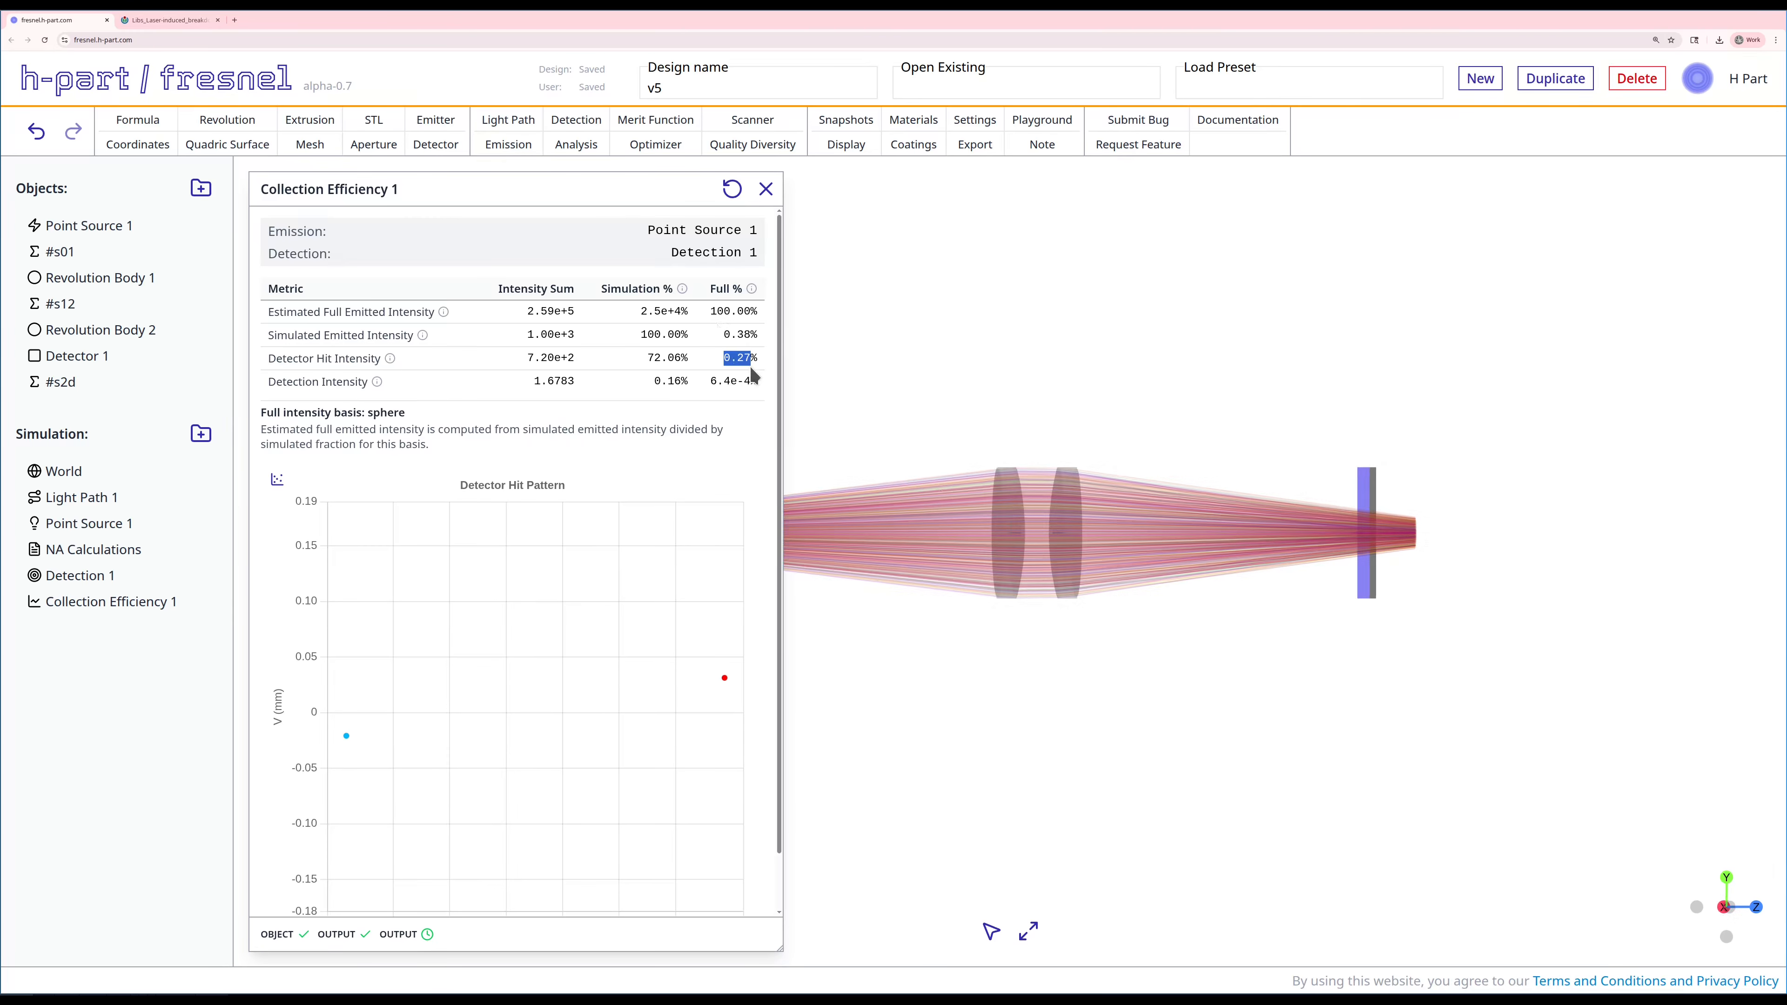
left_click(766, 190)
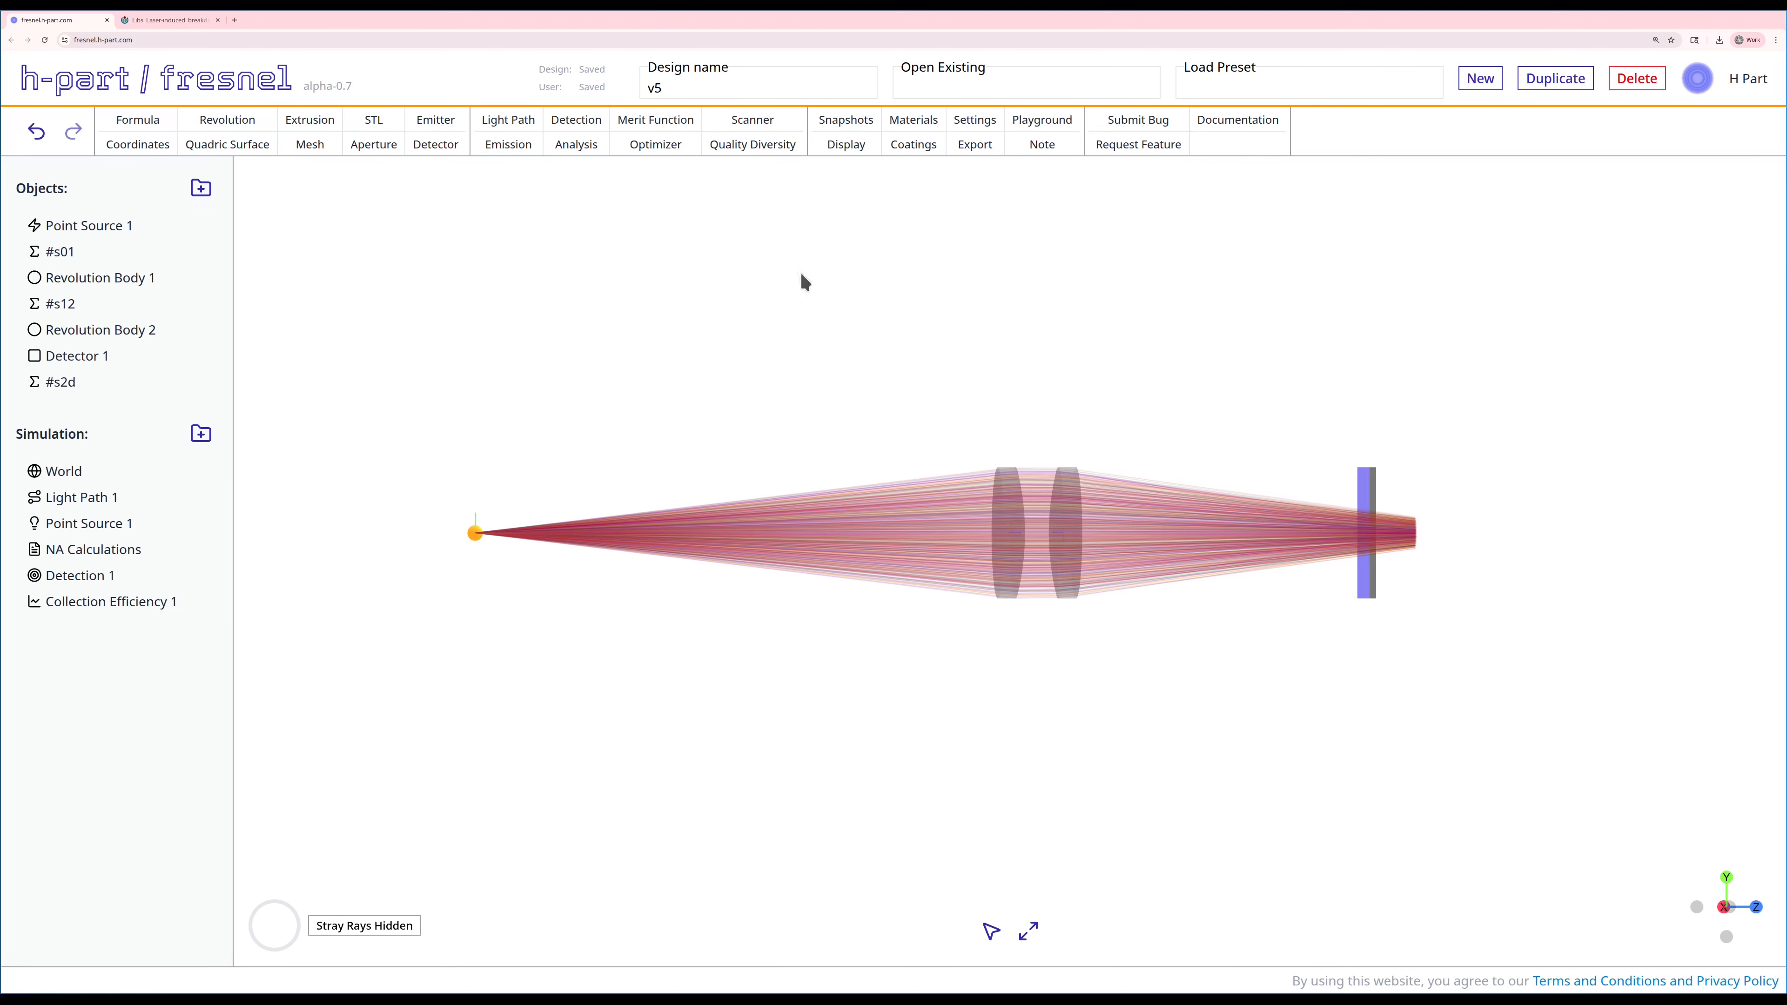
Step: Start a note workbook with the subject "Maximum Collection Efficiency"
left_click(1041, 145)
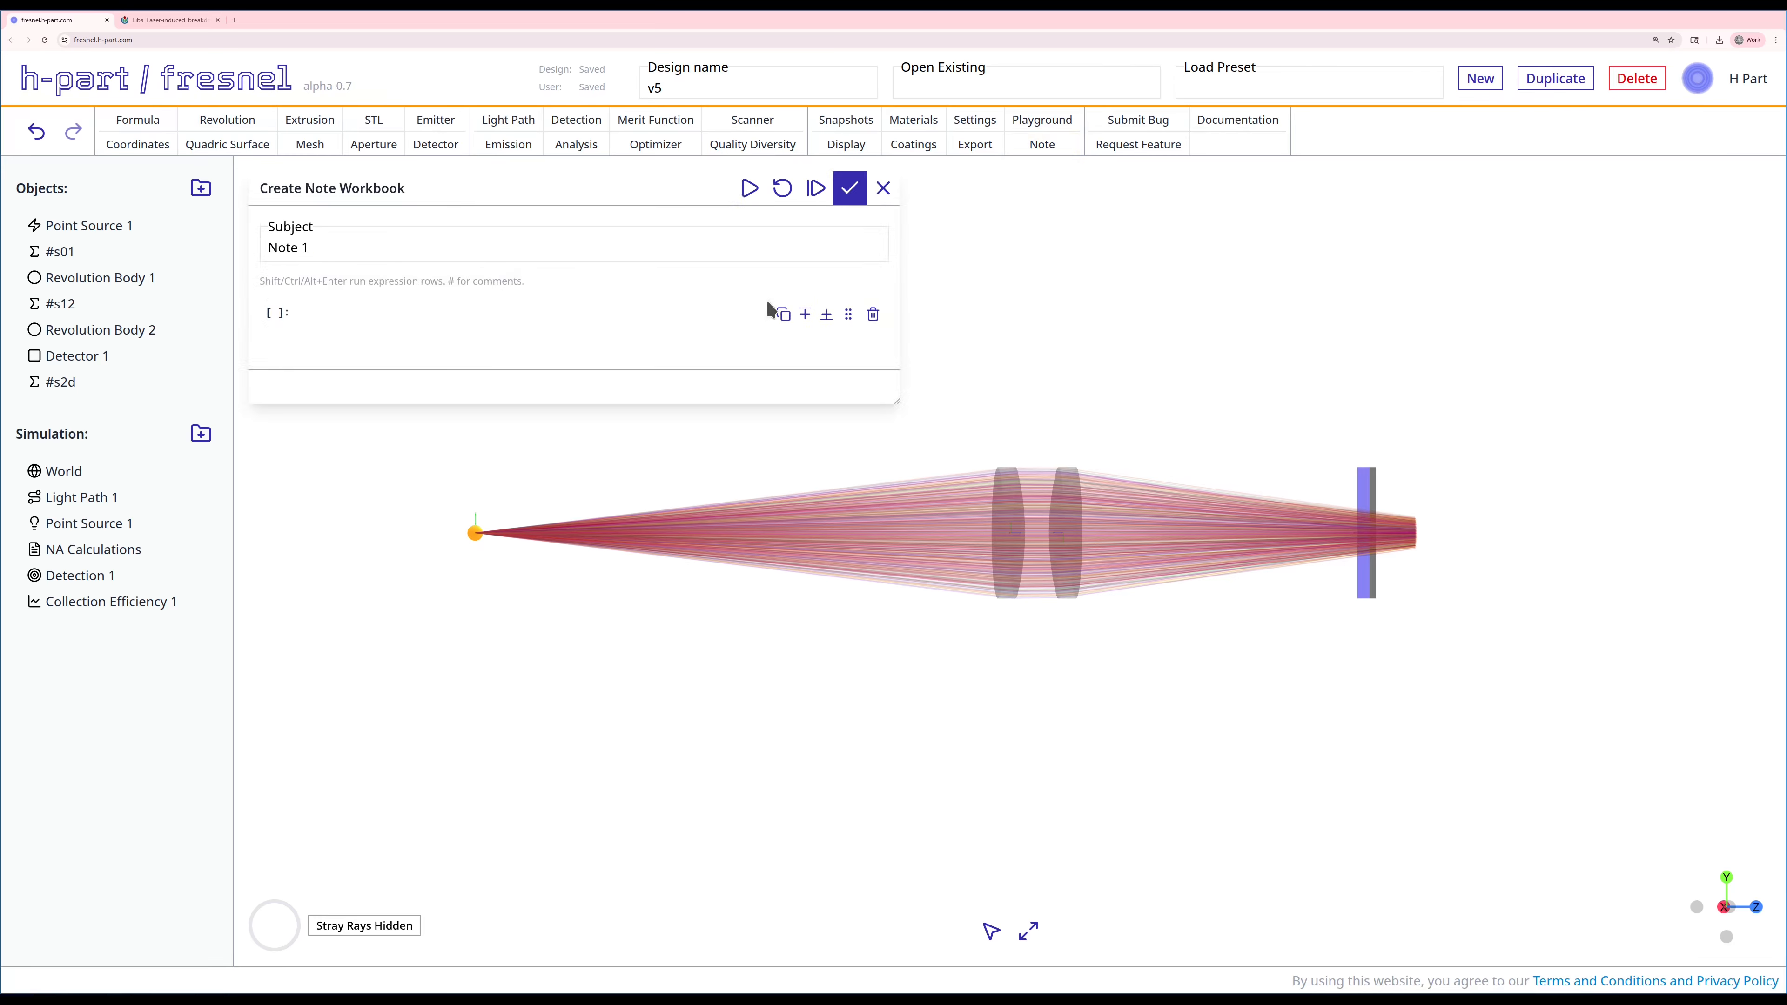
triple_click(410, 242)
type("Maximum Collection Efficiency")
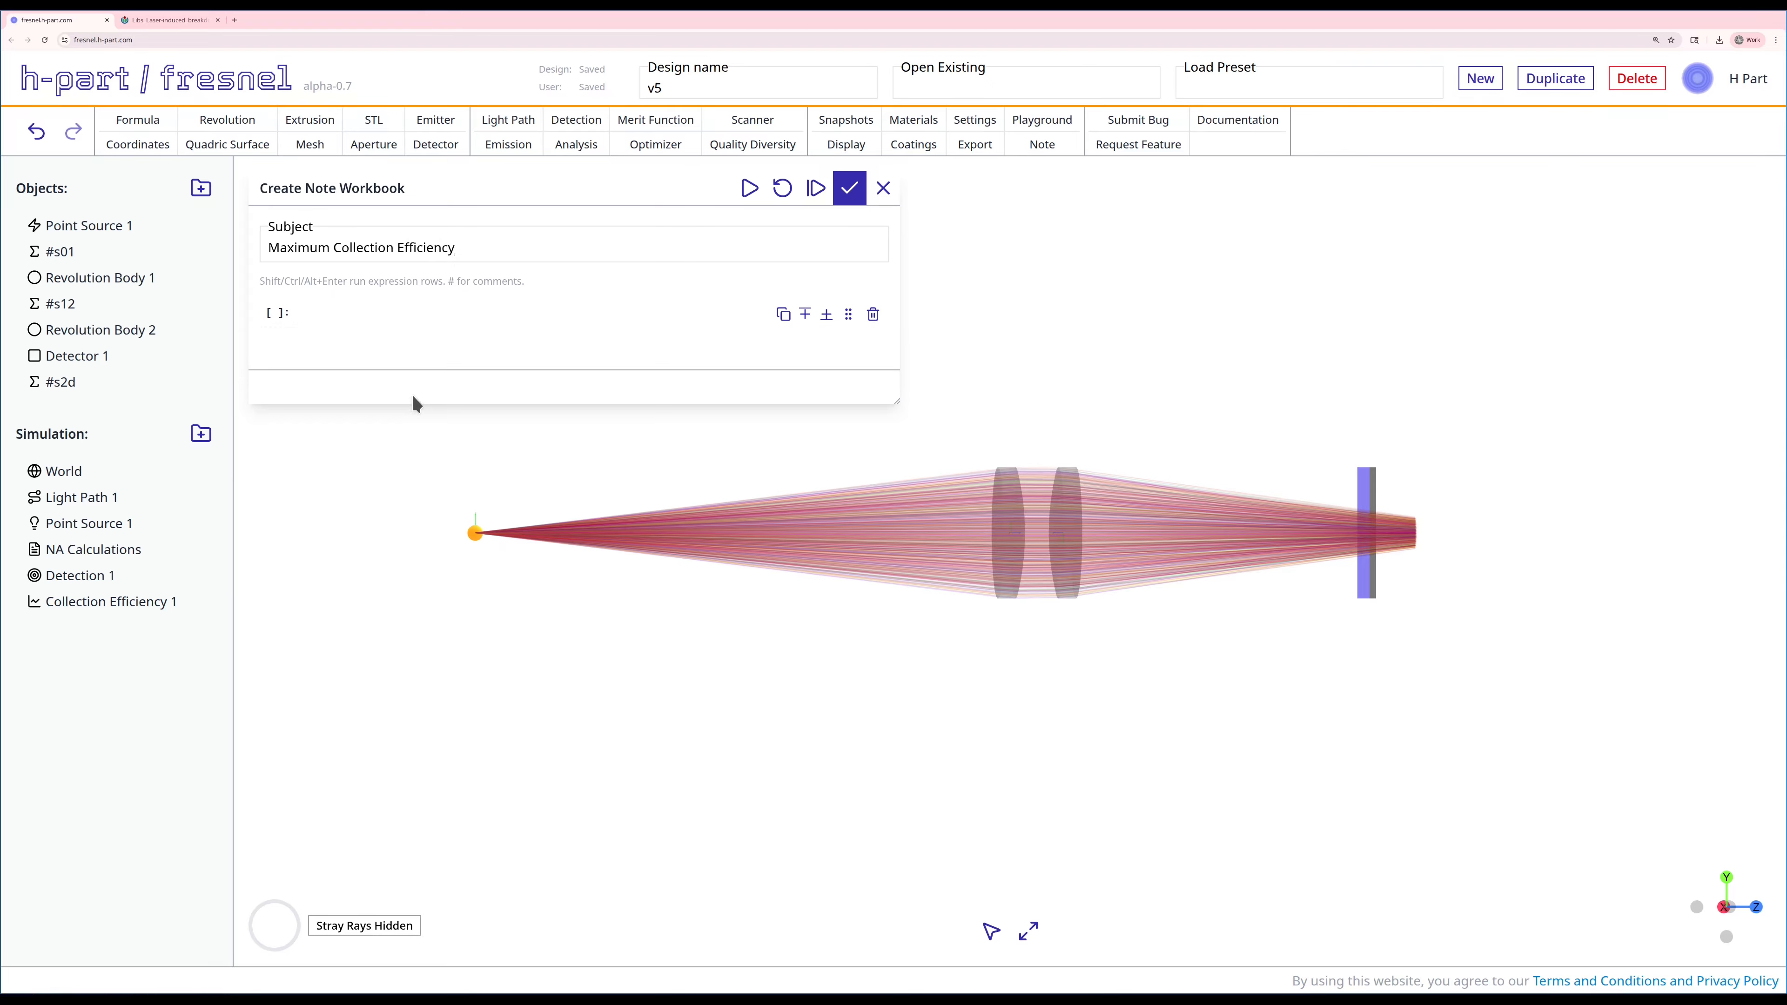
left_click_drag(704, 647, 732, 663)
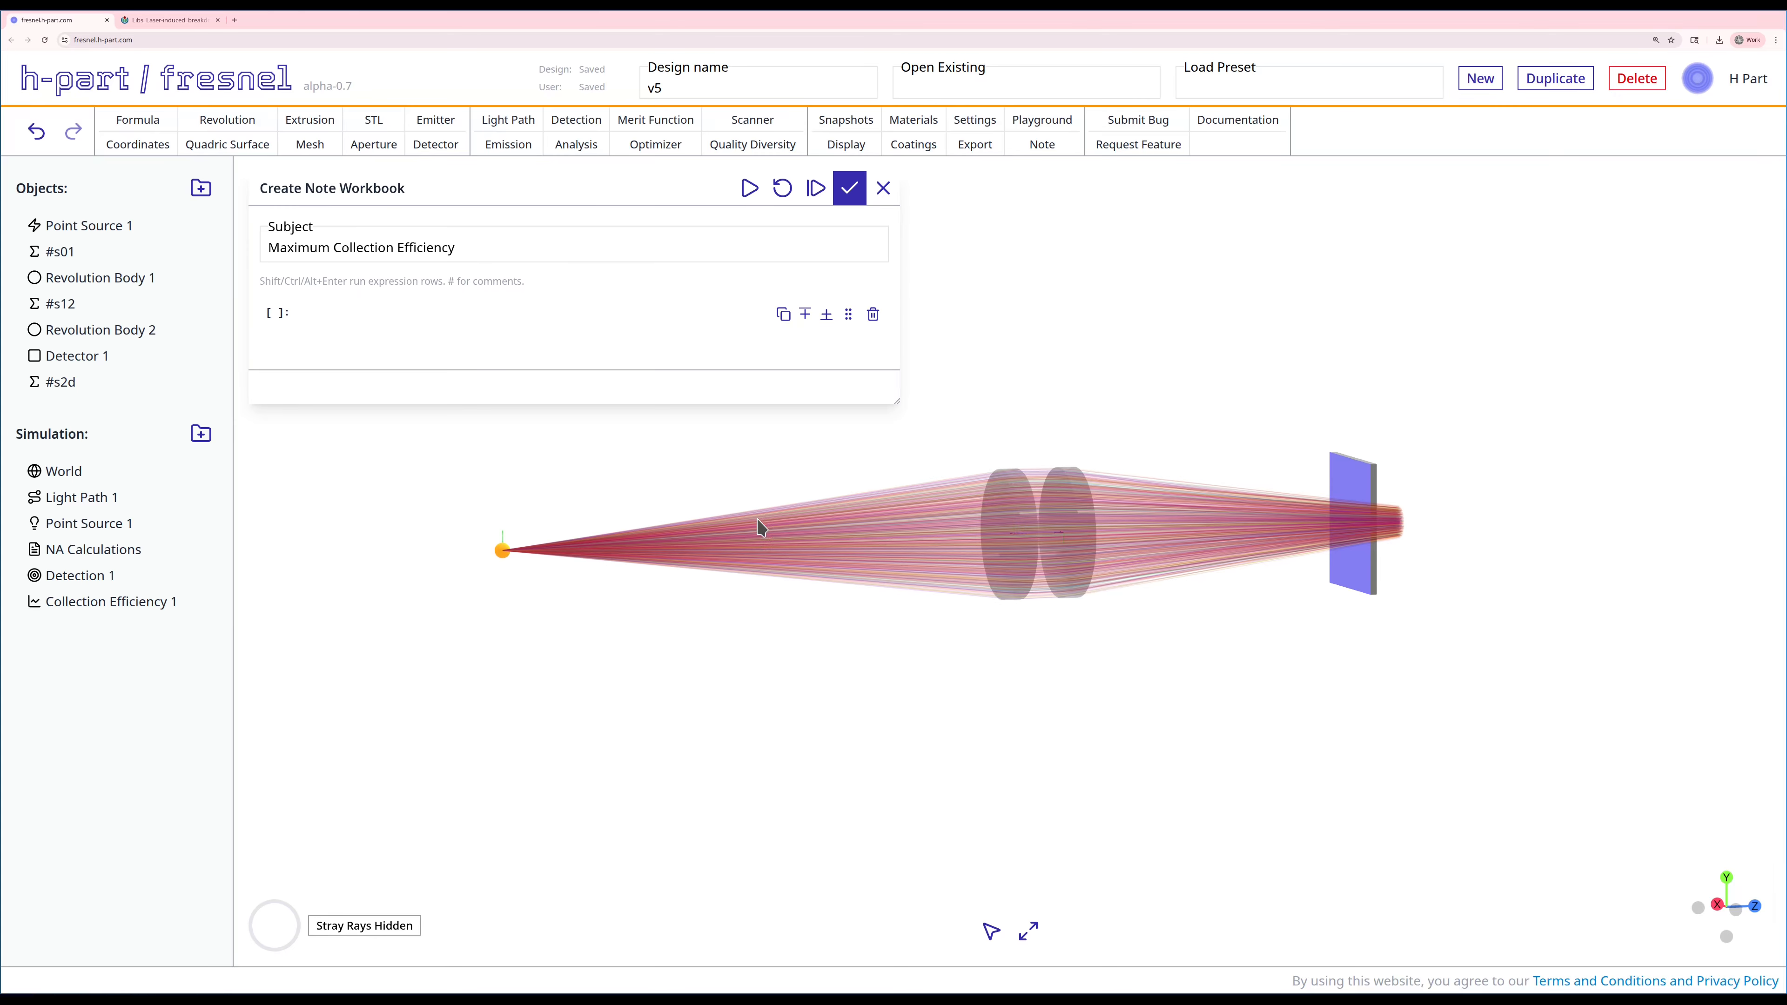
Step: Enter and evaluate D = 4*pi*(100 mm)^2 in the note's first expression row
left_click(400, 315)
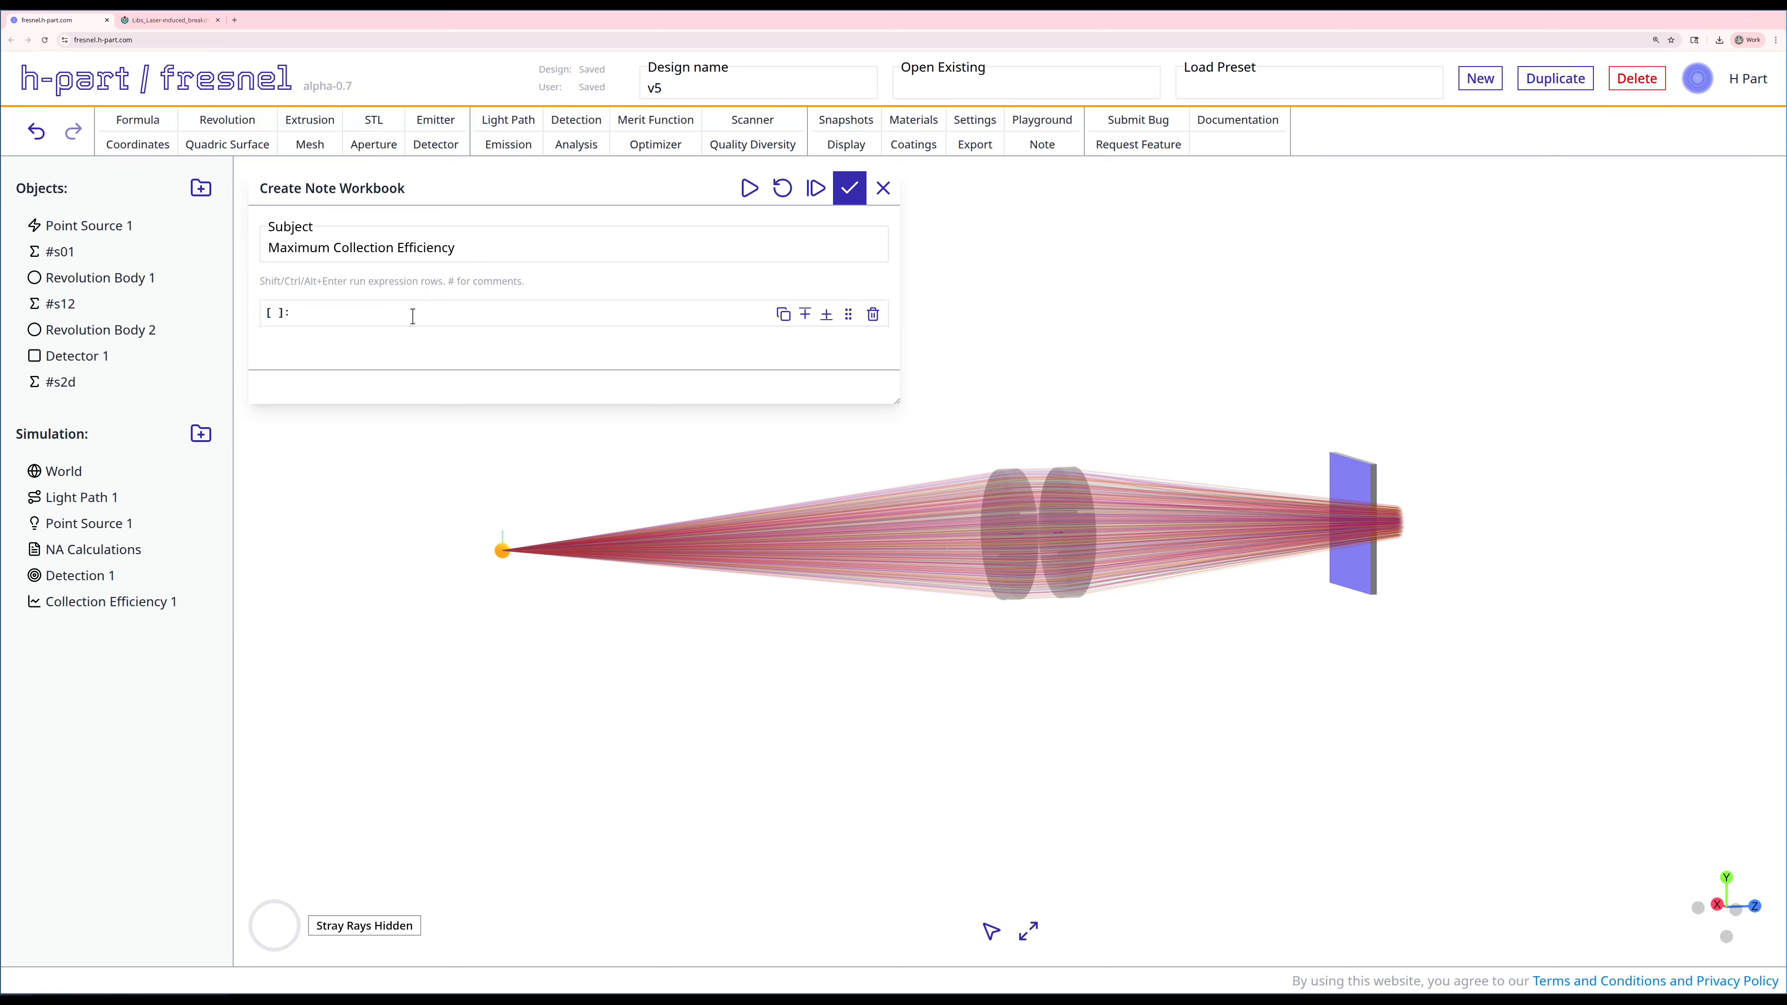
type("(100 mm)")
type("4*")
type("pi*")
type("^2")
type("D")
type(" =")
key("shift+Return")
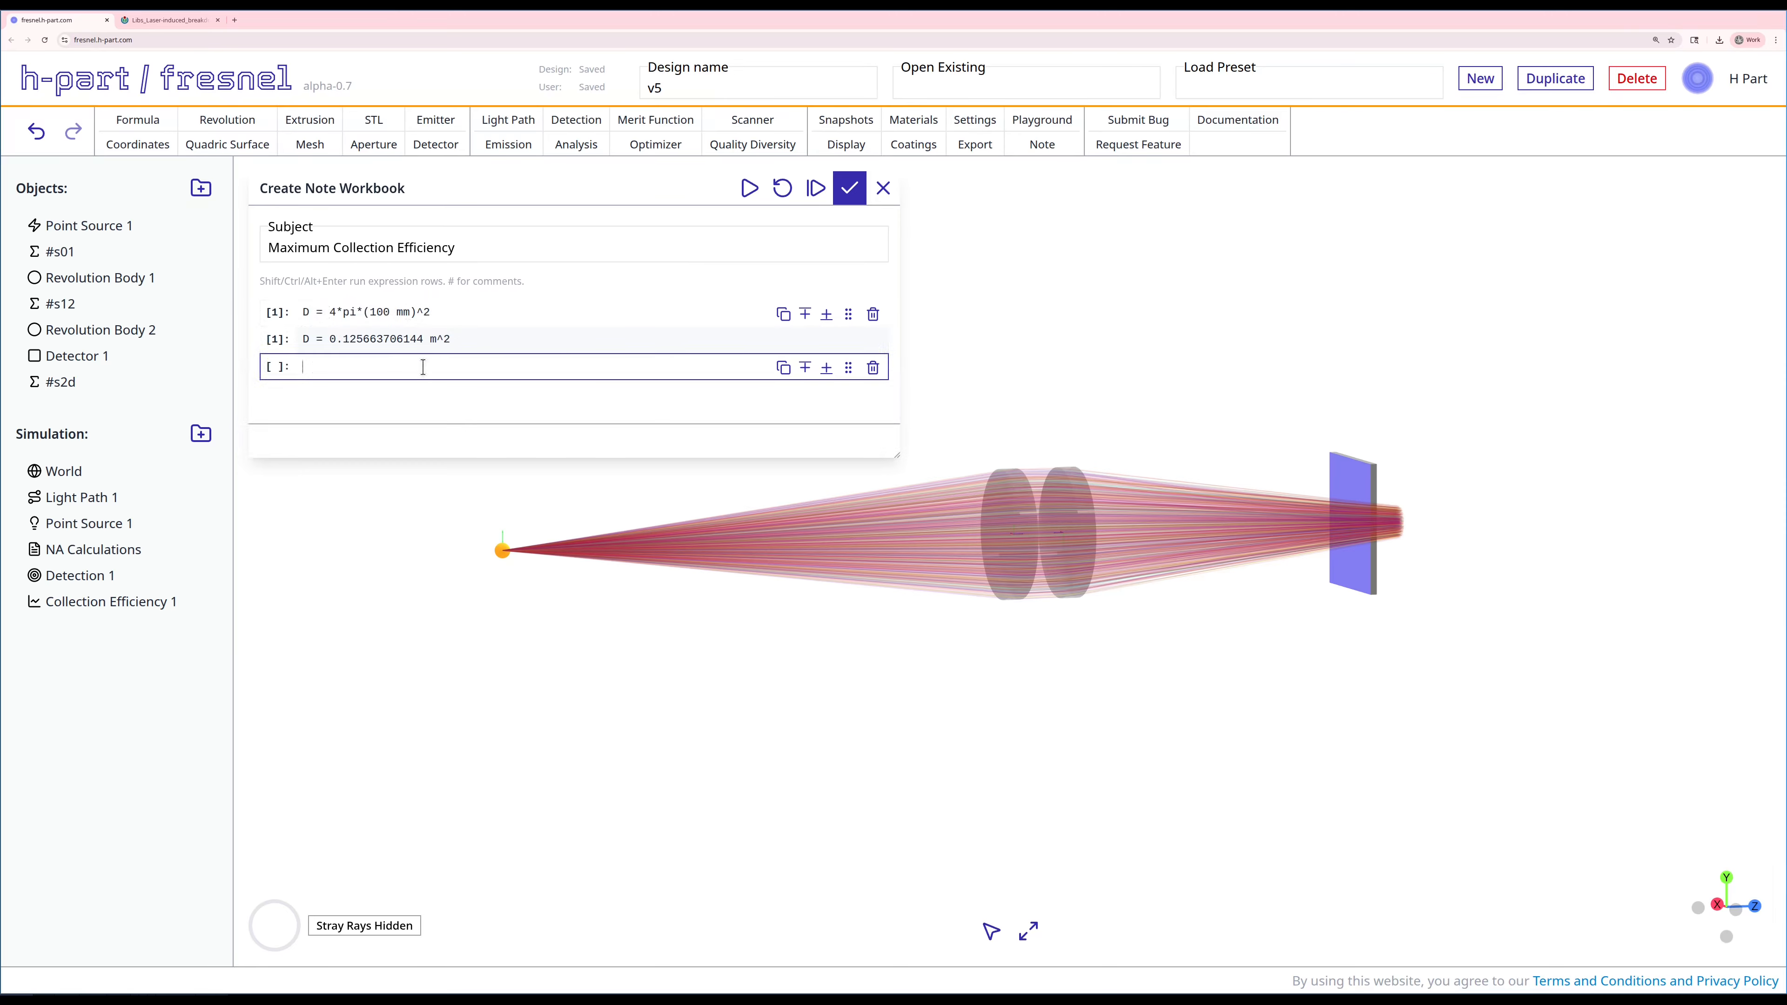
Step: Try to evaluate N = pi (25mm/2)^2 in the note's second expression row
type("N =")
type("pi (25mm/2)^2")
key("shift+Return")
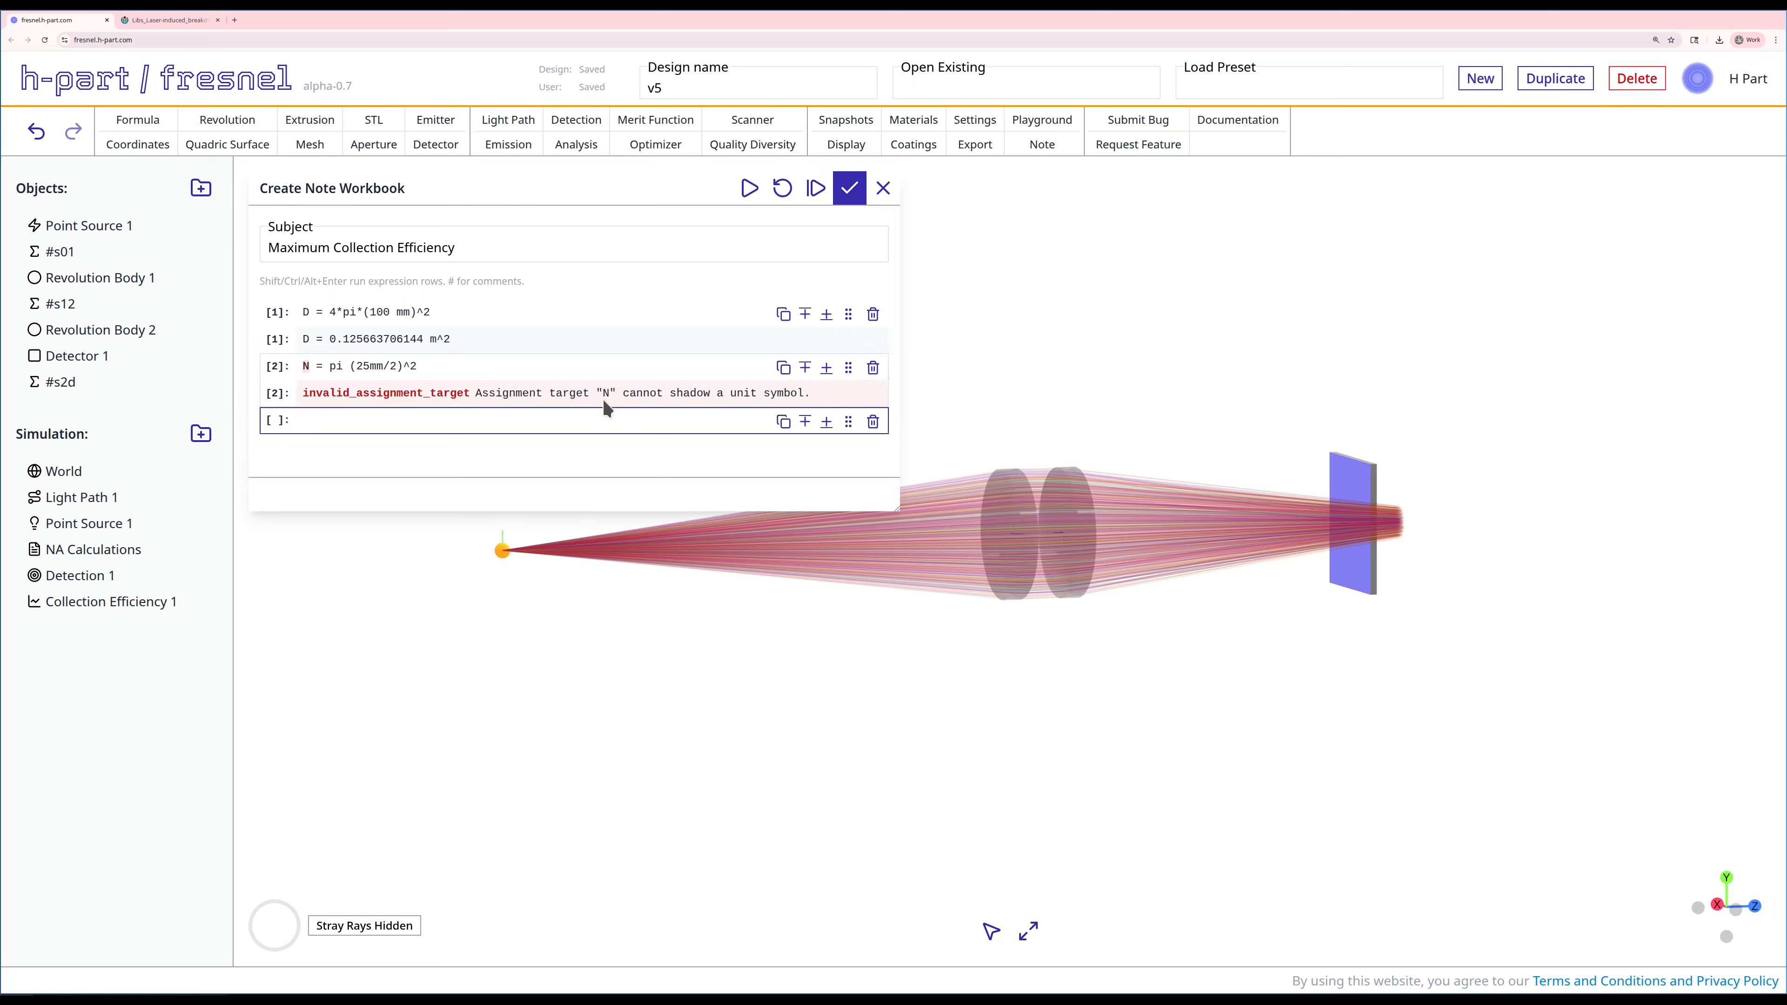
Step: Correct the second expression to Nu = pi * (25mm/2)^2 and evaluate it
left_click(307, 367)
type("u")
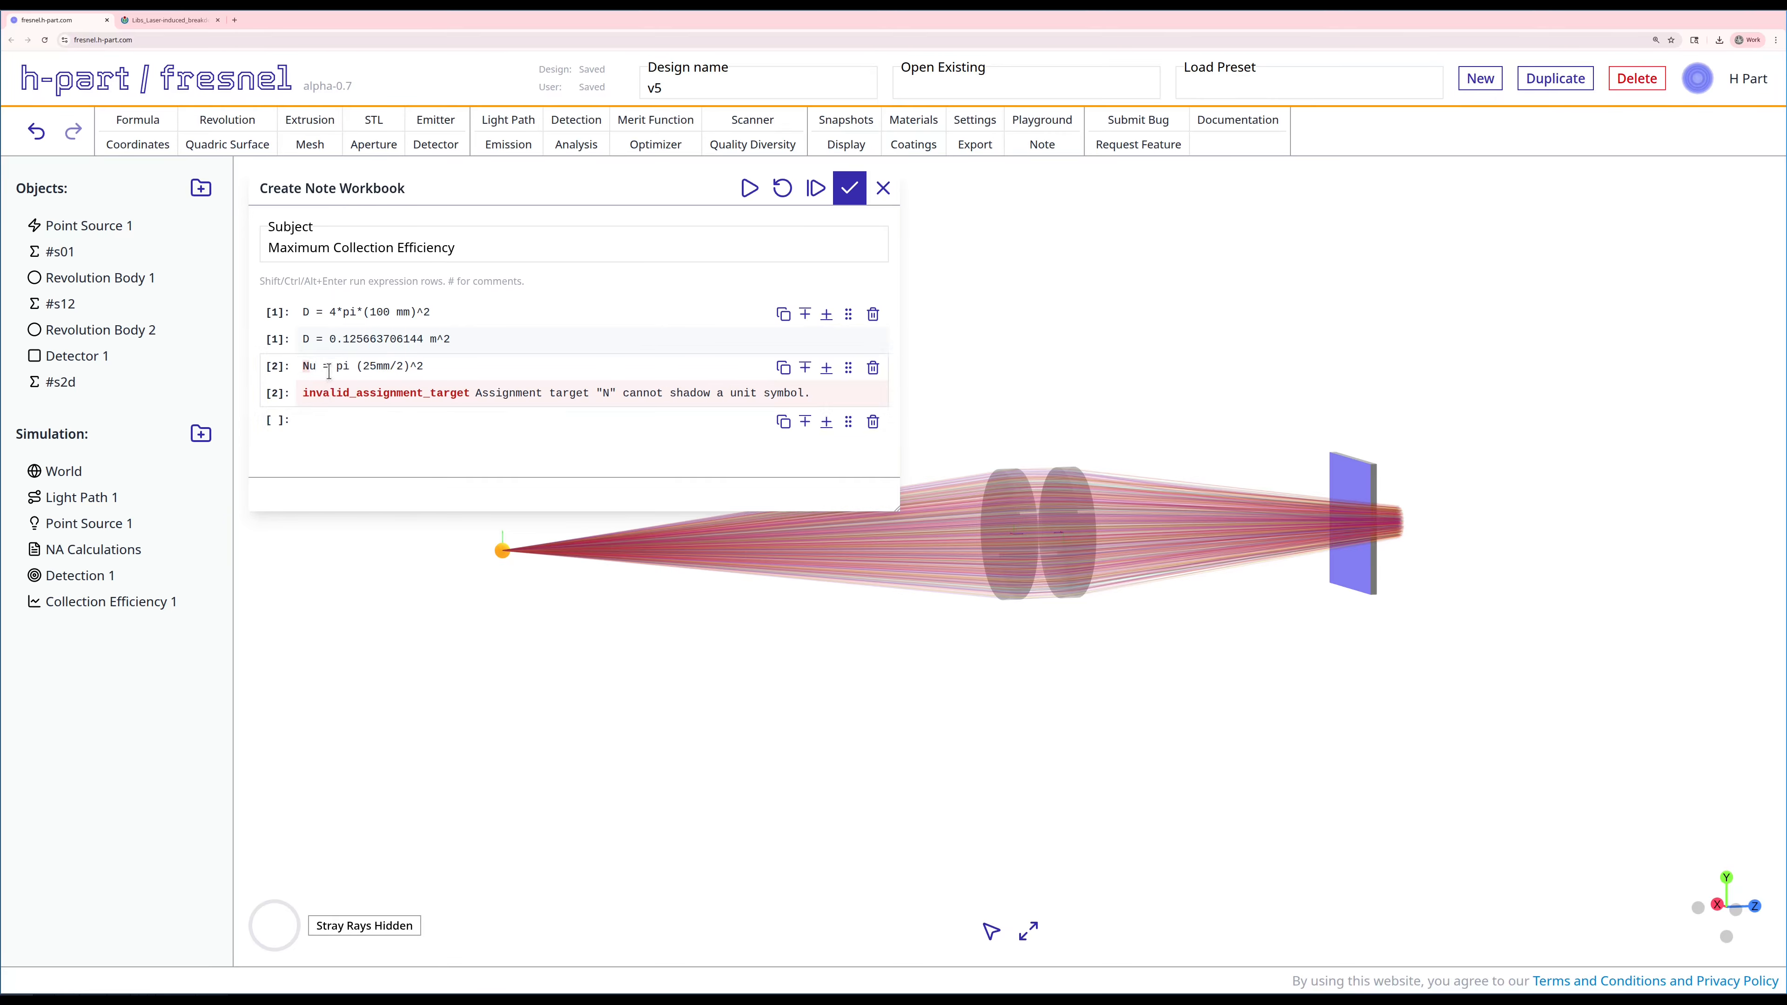
key("shift+Return")
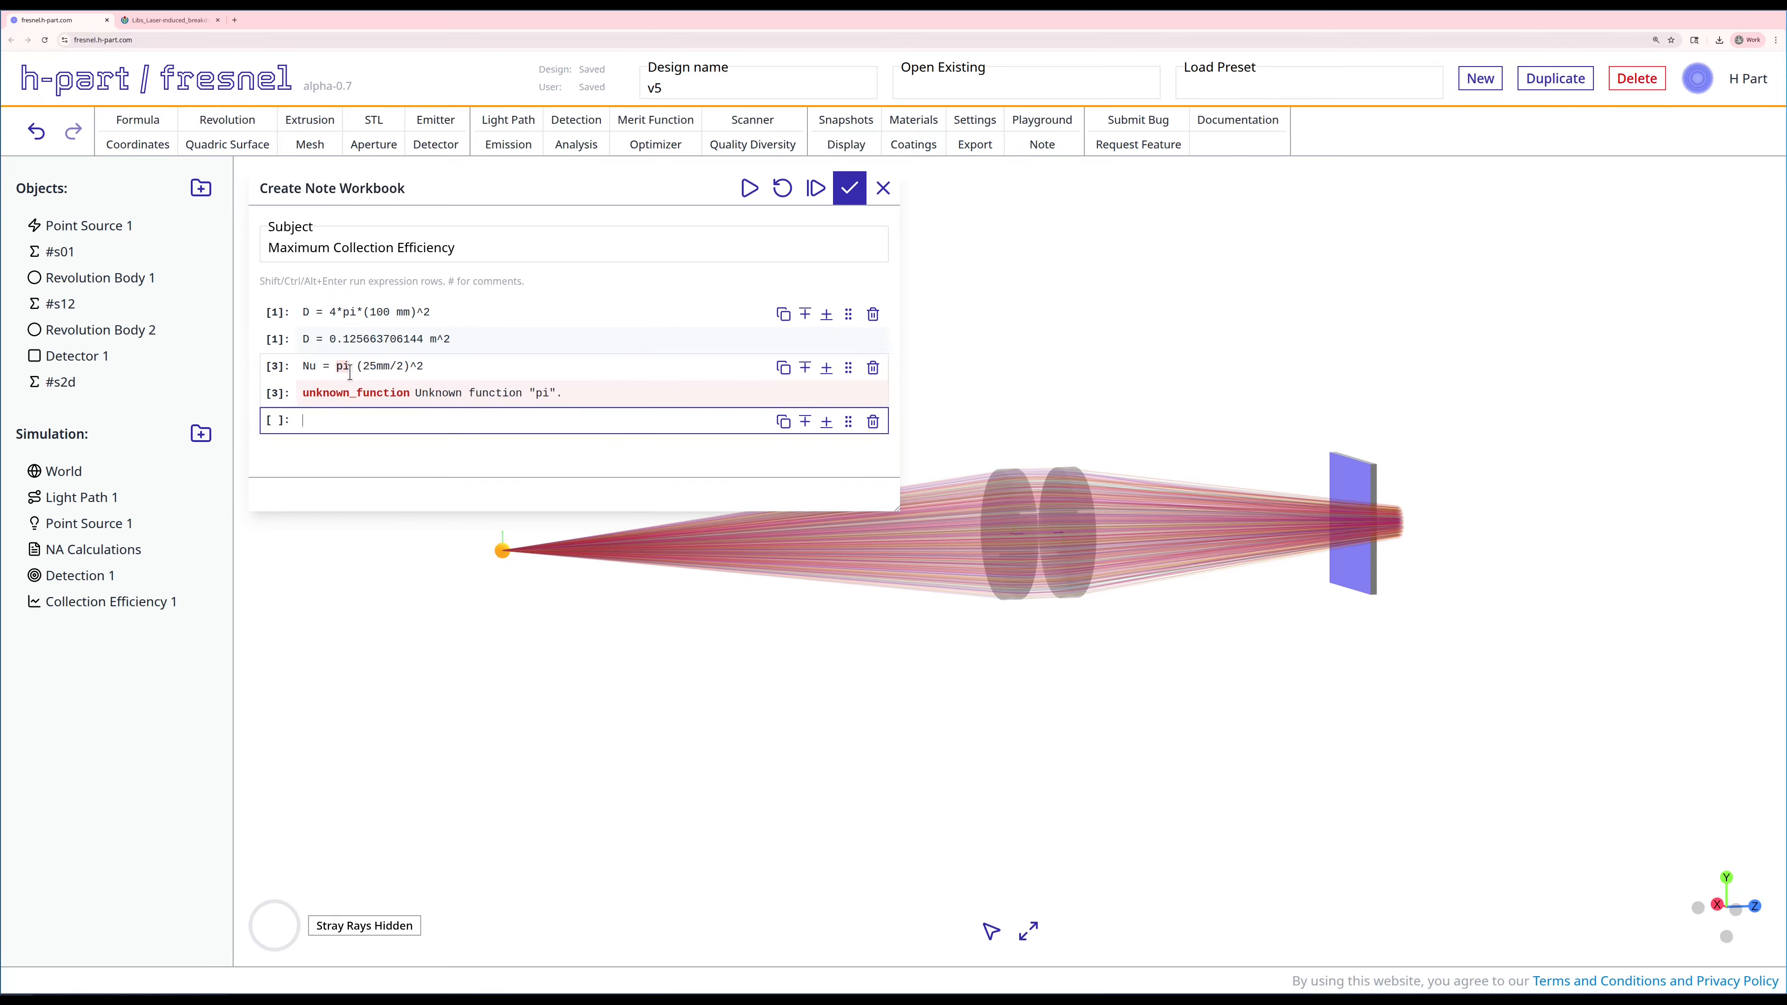
left_click(357, 369)
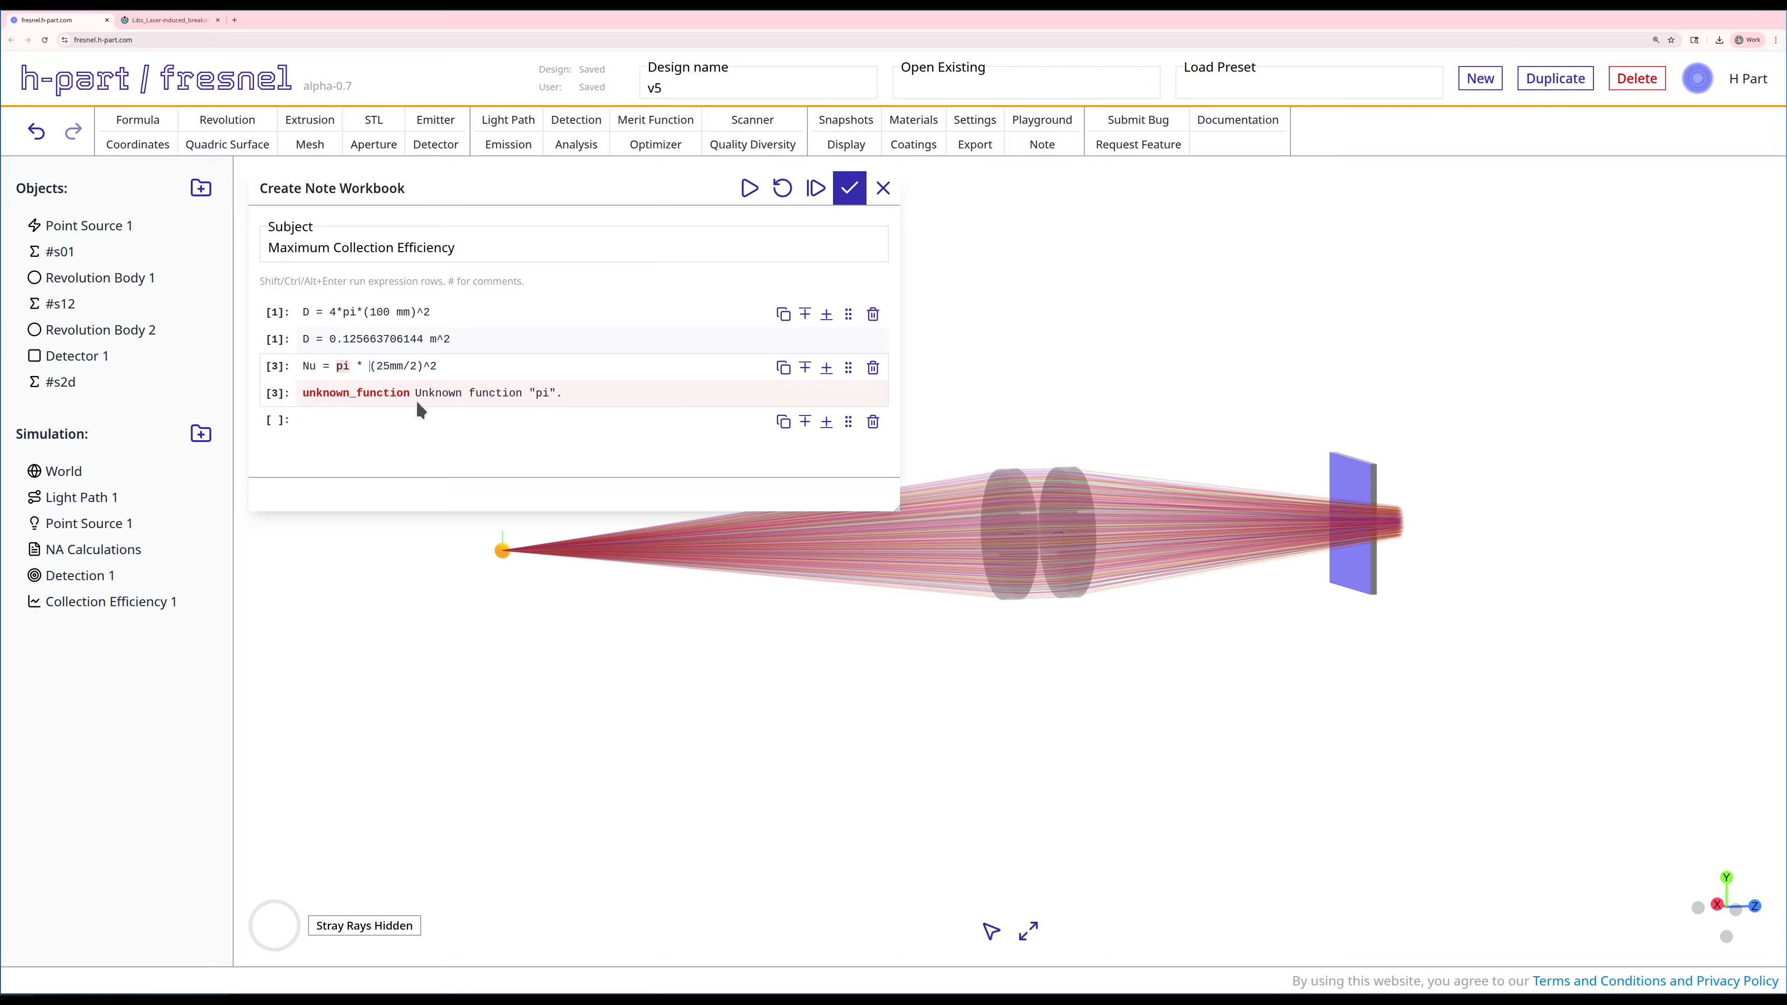
key("shift+Return")
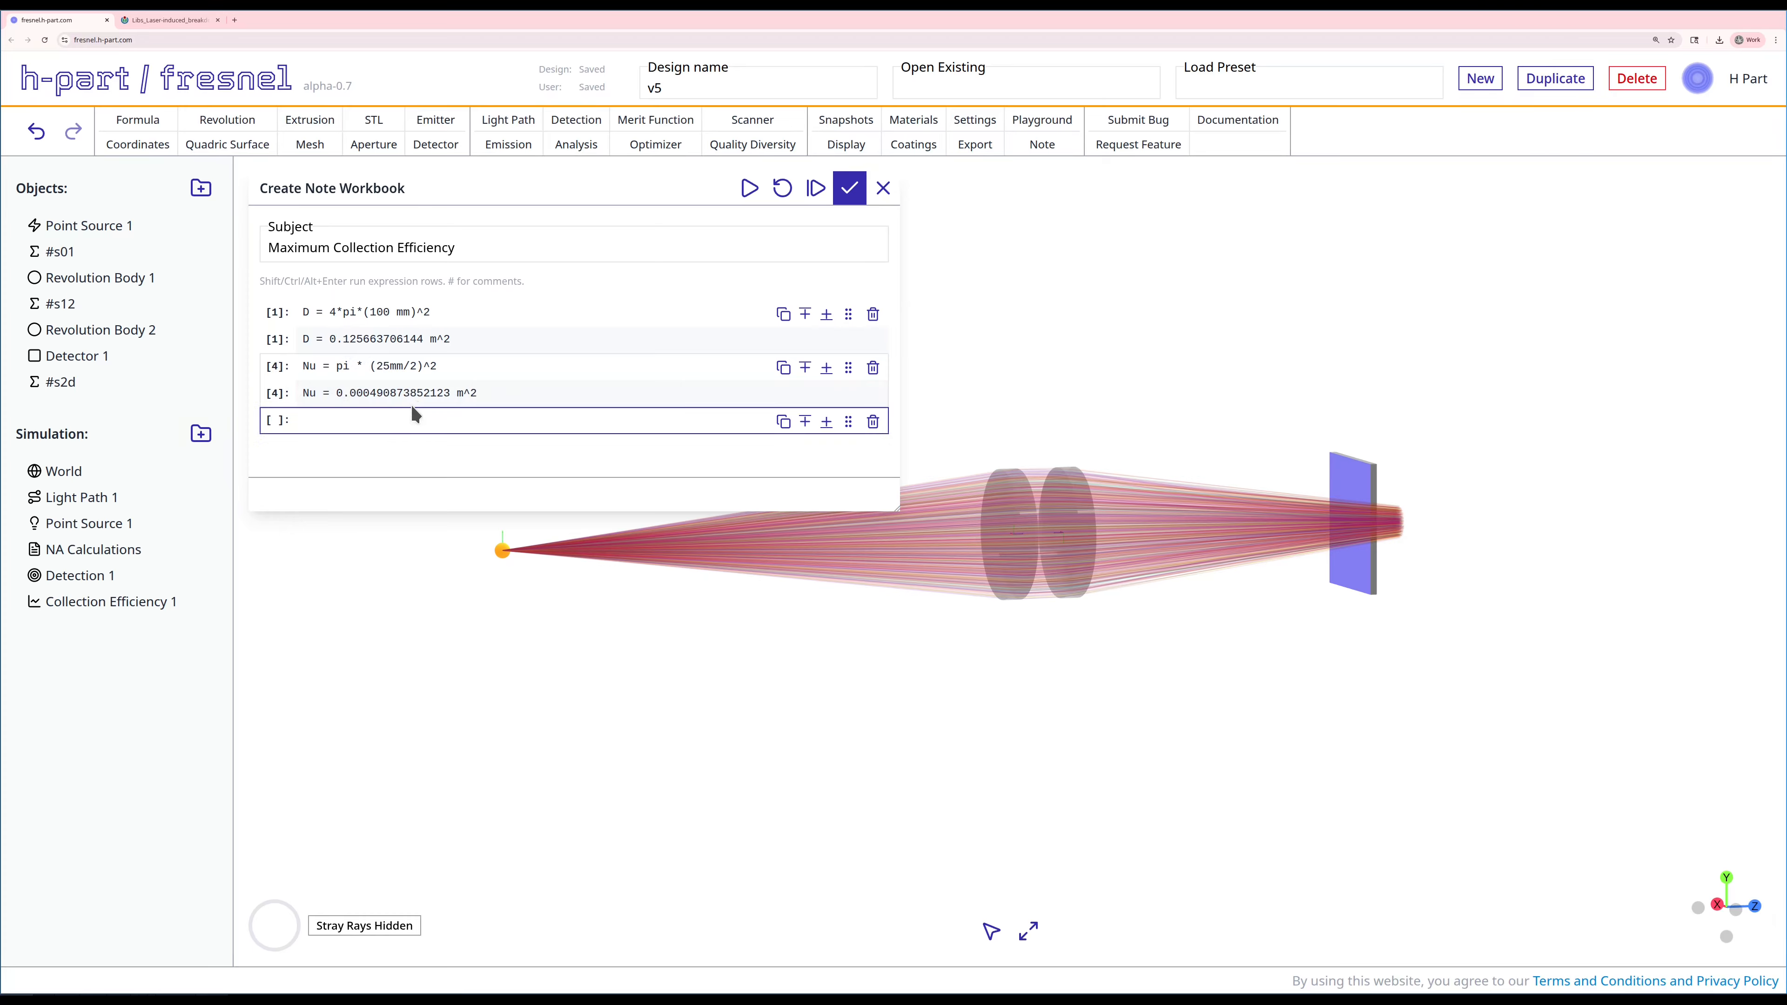
Step: Enter and evaluate CE_max = Nu / D -> percent in the note's third expression row
type("CE_max = Nu")
type(" / D -> percen")
type(" to percen")
type("t")
key("shift+Return")
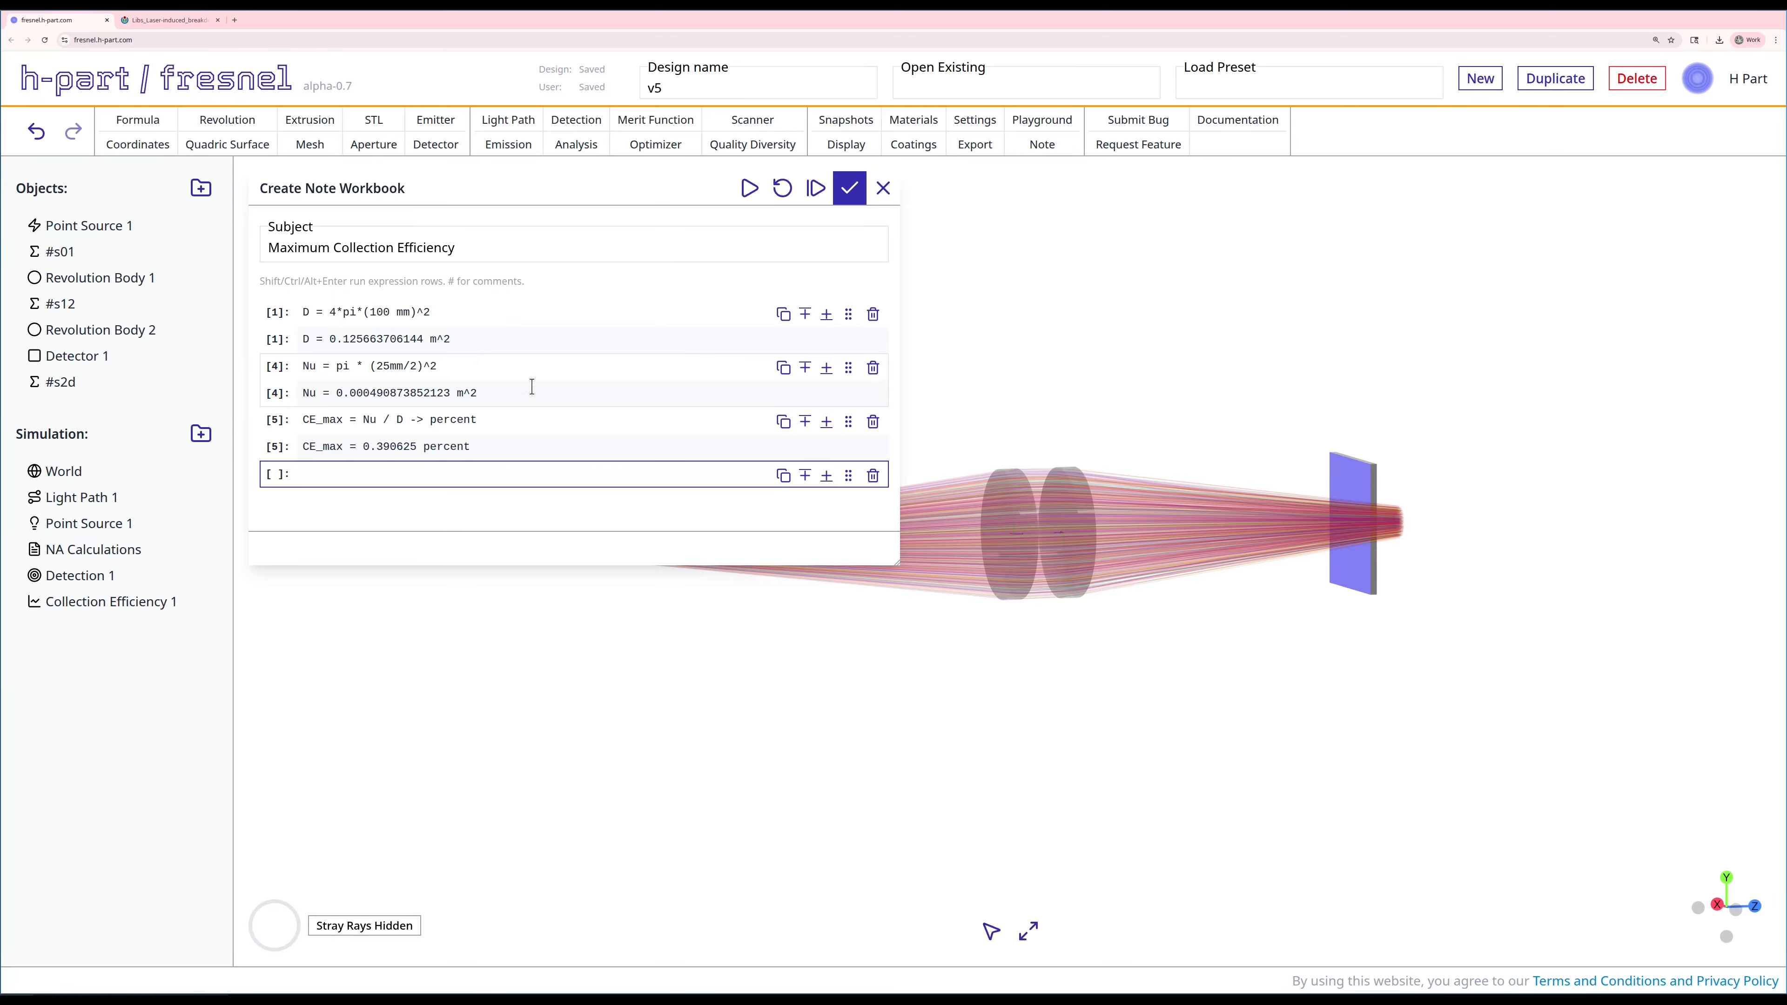
Step: Run Collection Efficiency 1 again and compare its simulated emitted intensity percentage with CE_max in the note beside it
right_click_drag(744, 822, 891, 916)
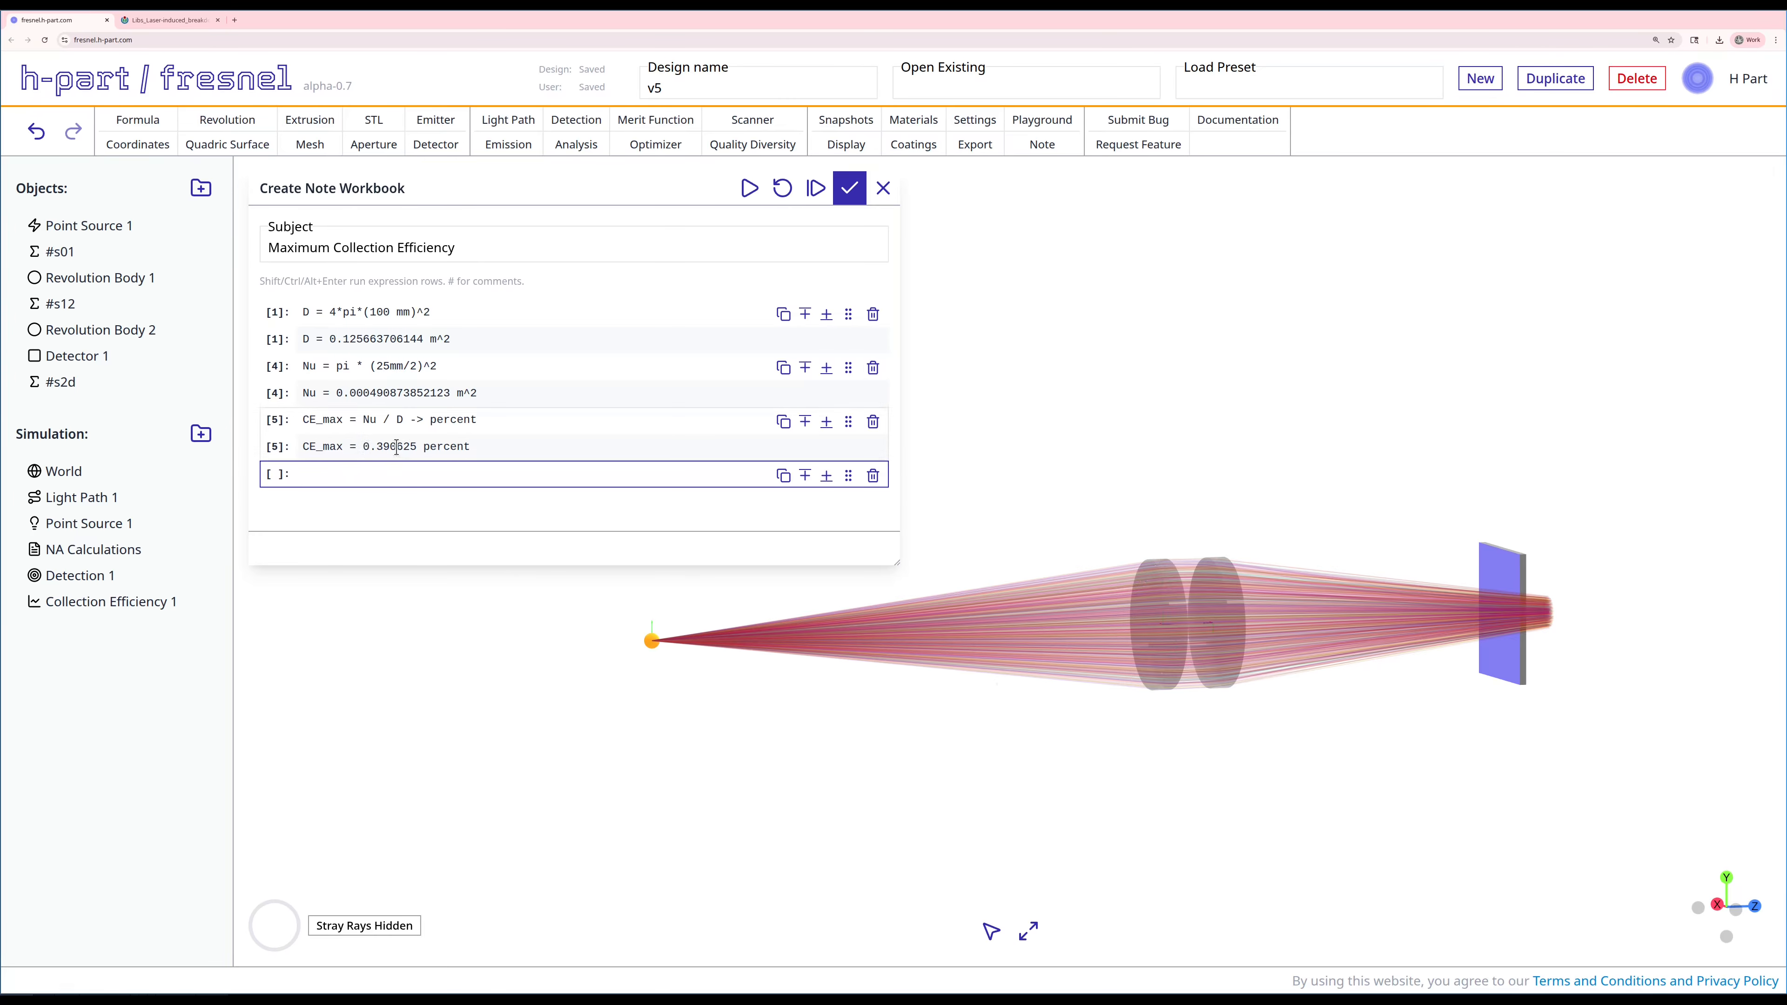
right_click(143, 603)
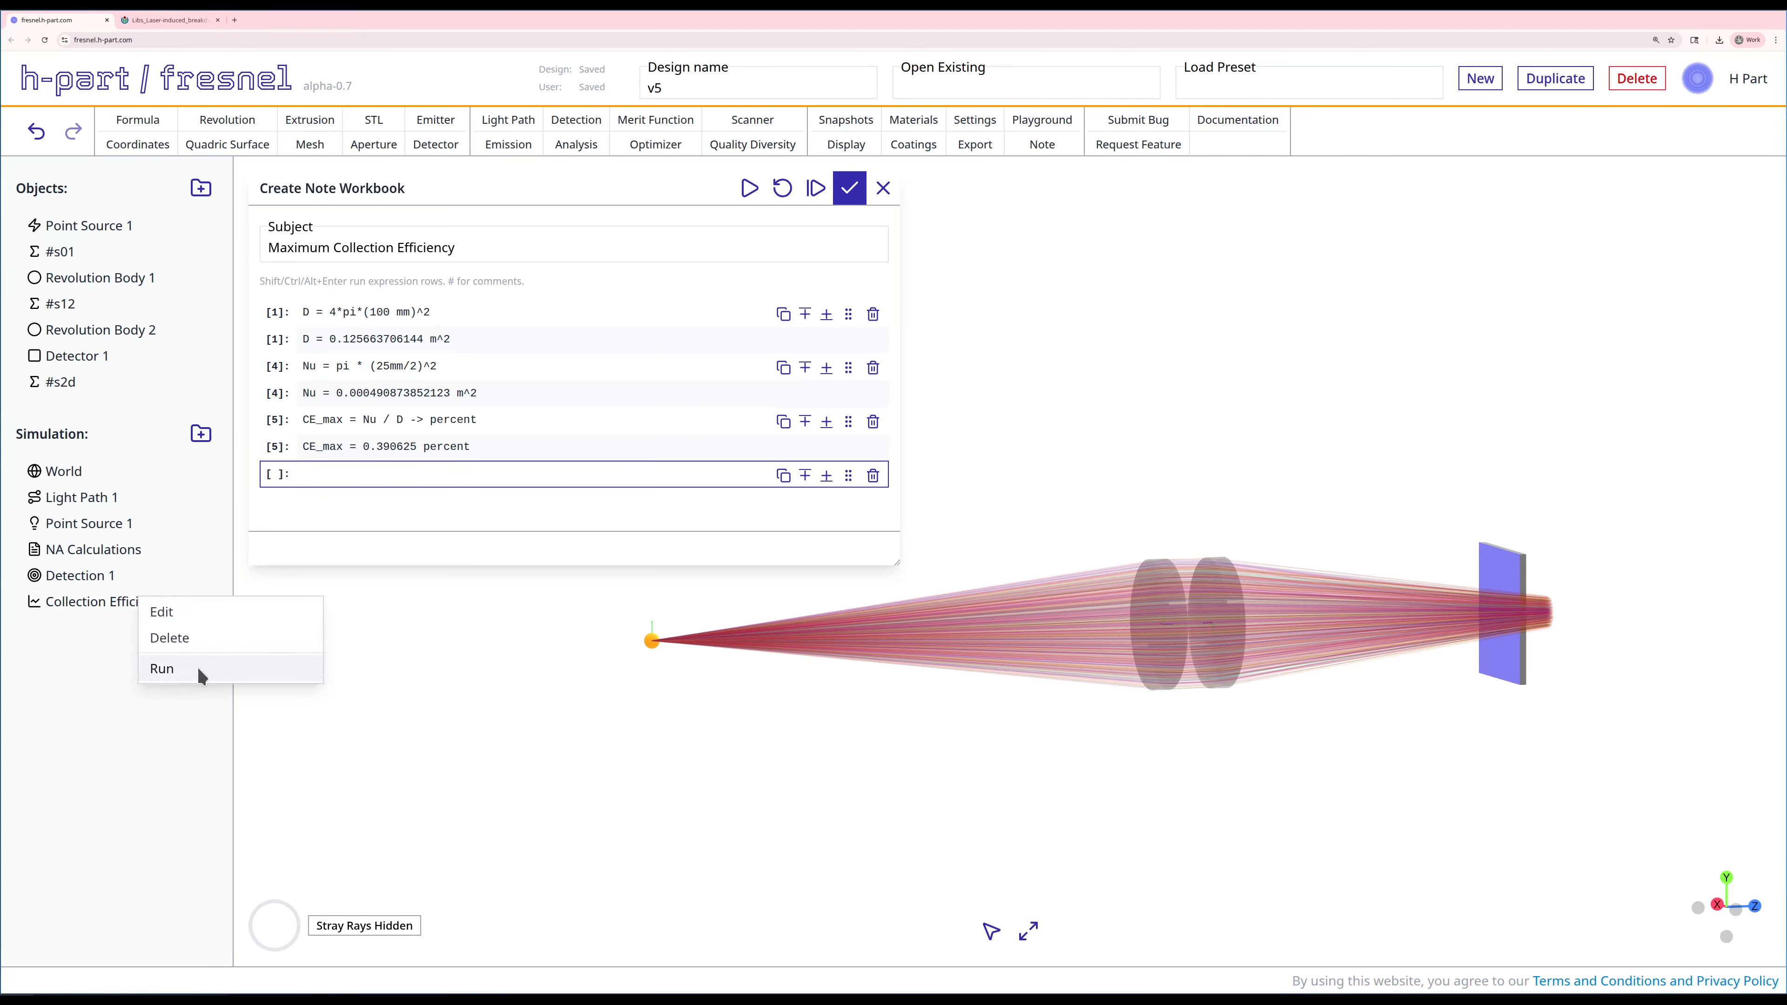
left_click(201, 679)
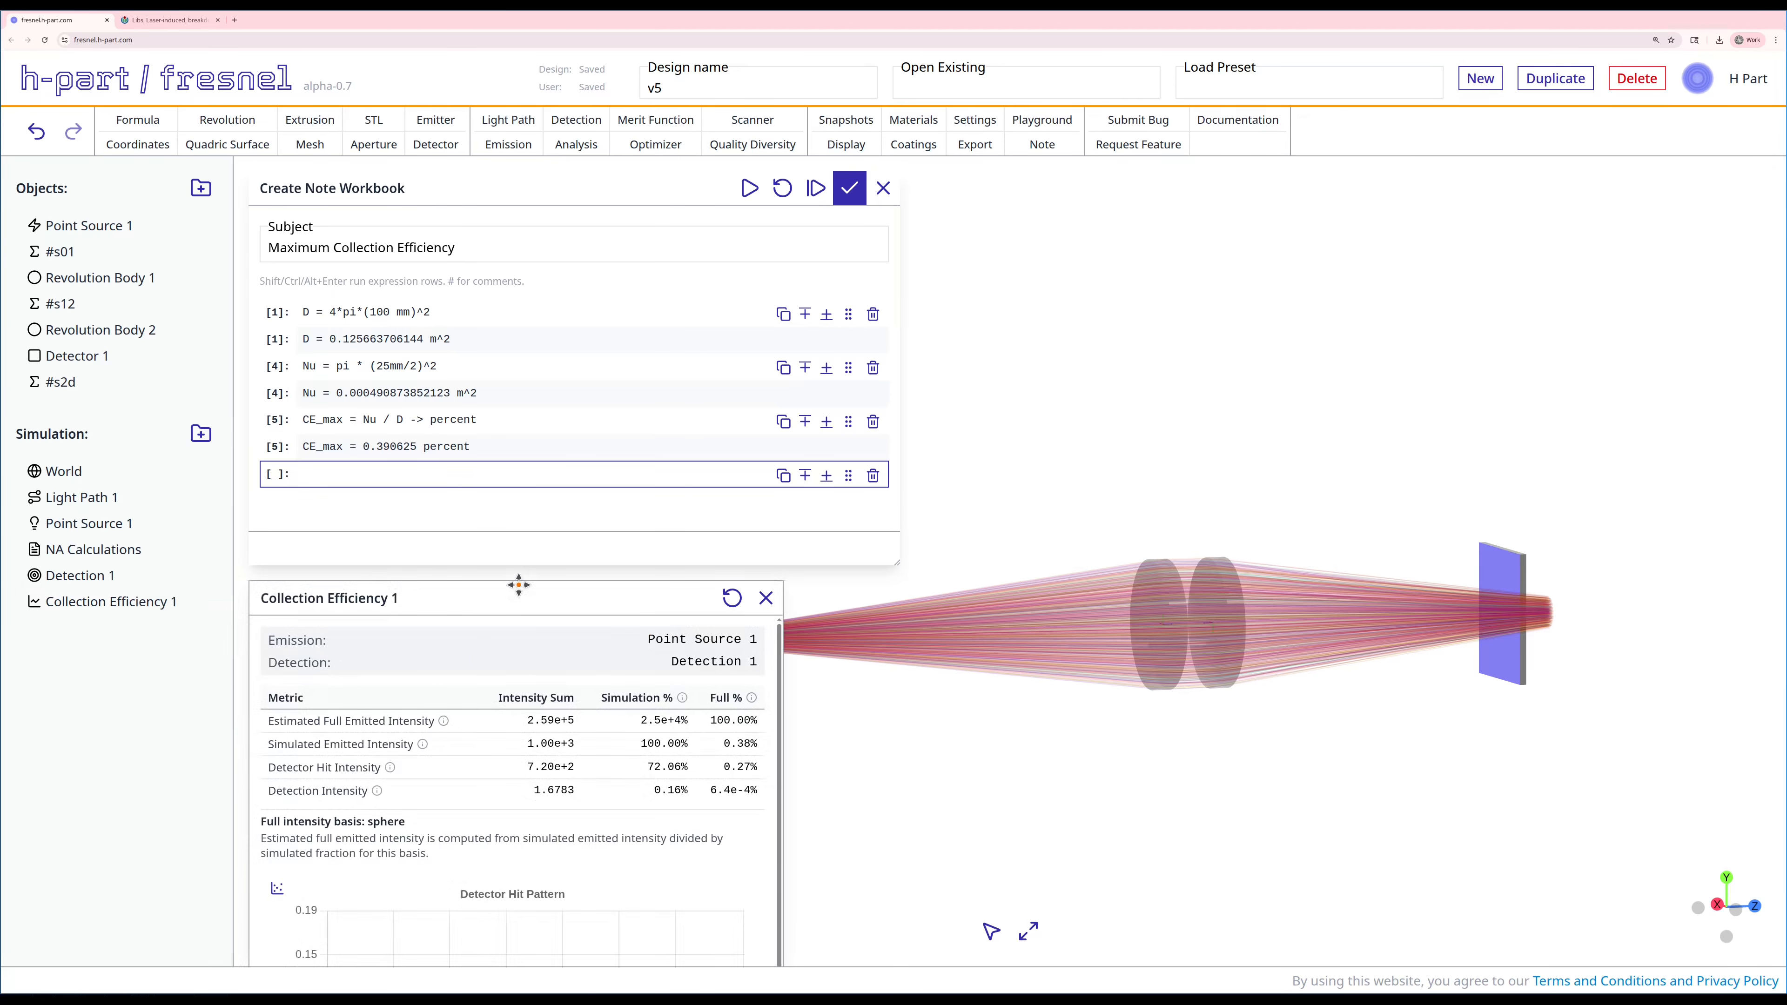
left_click_drag(520, 597, 1312, 187)
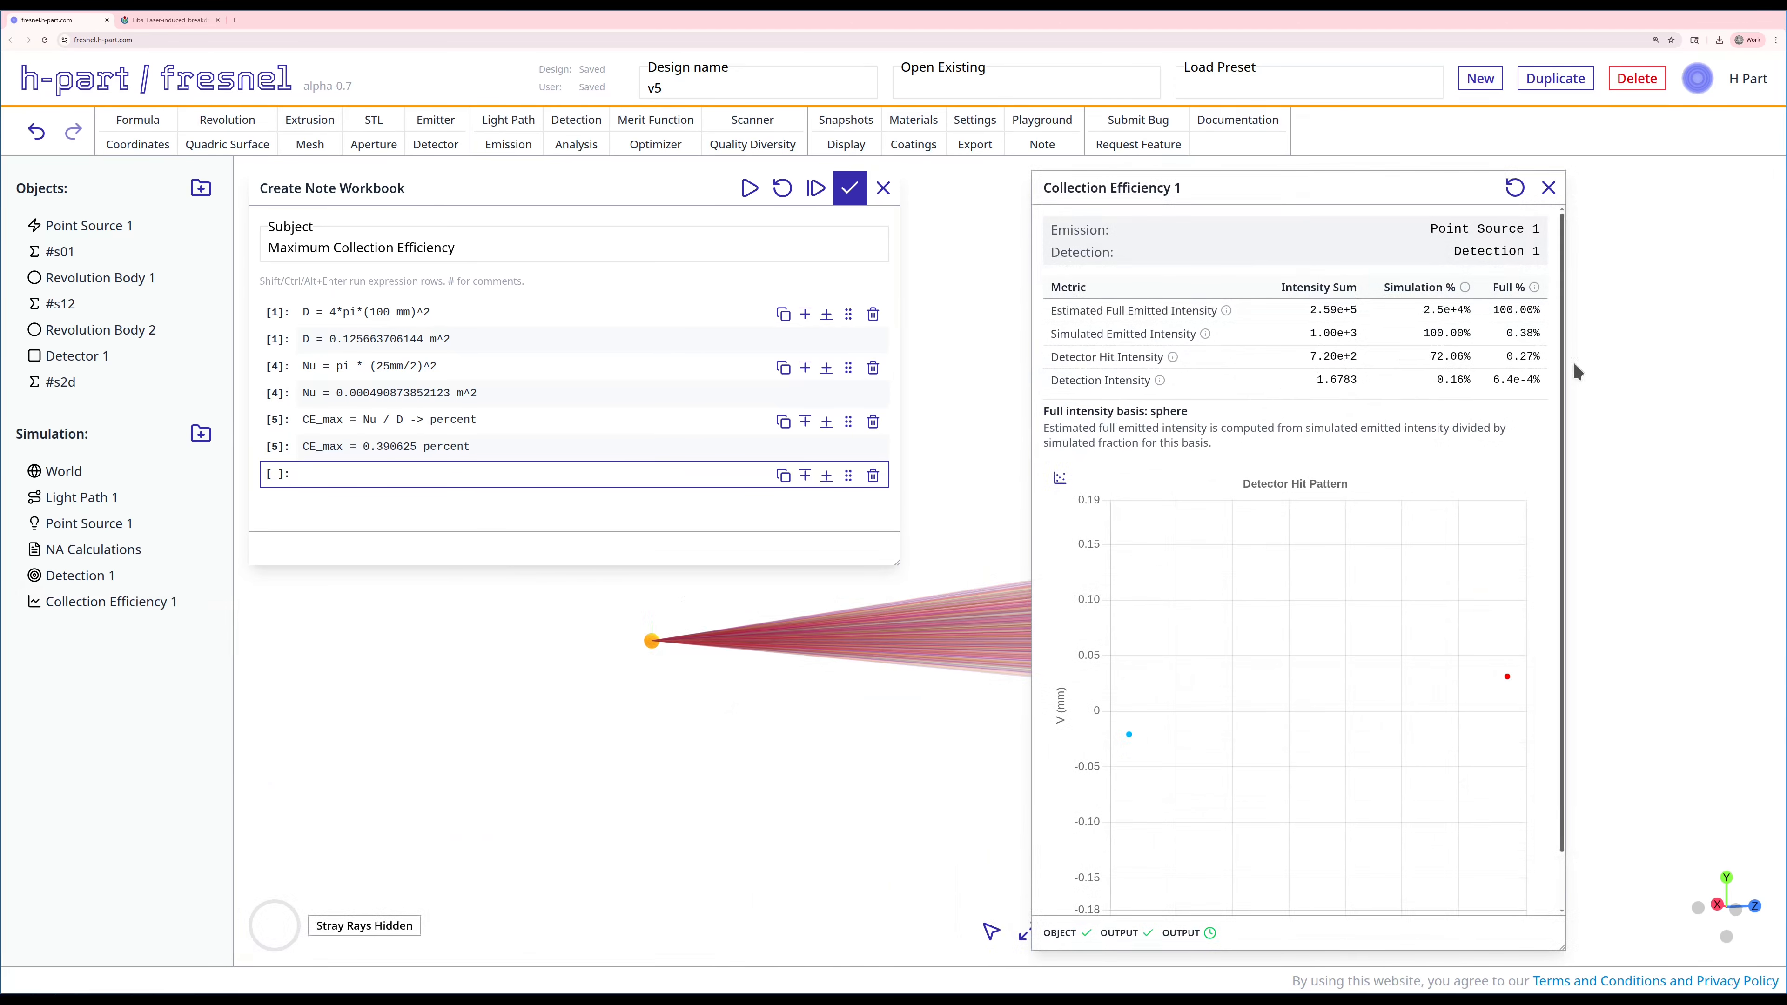
double_click(1520, 334)
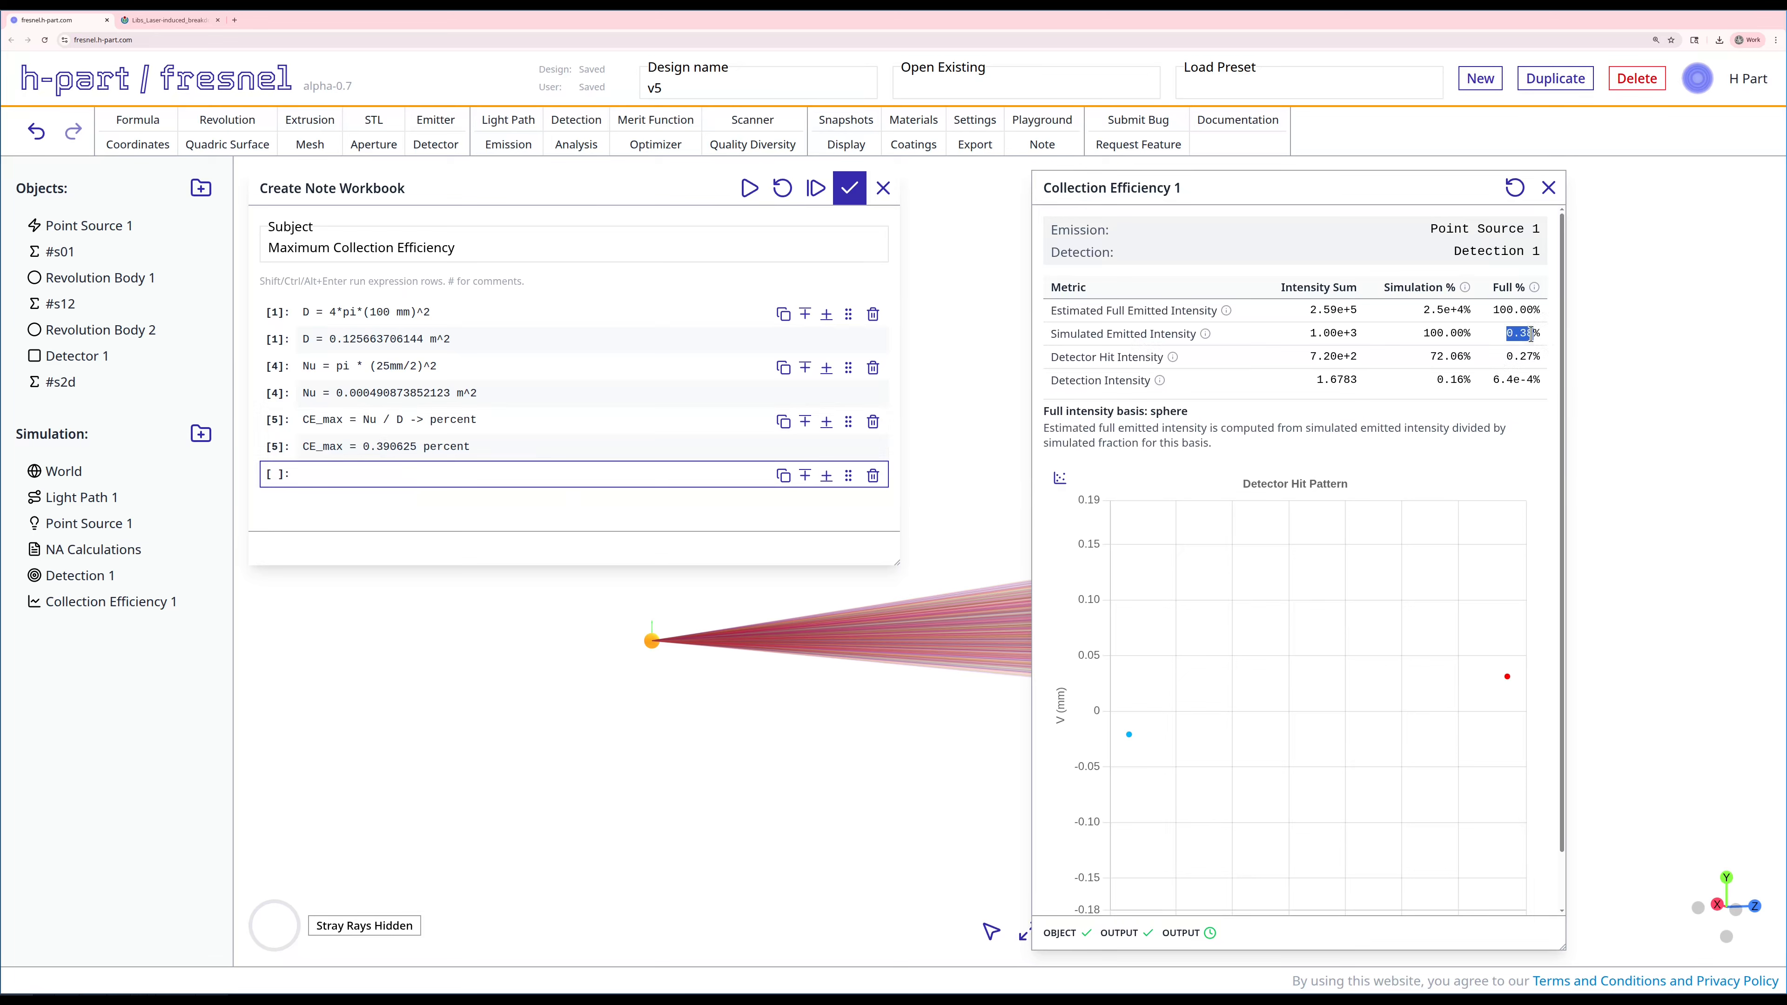
right_click_drag(857, 701, 620, 782)
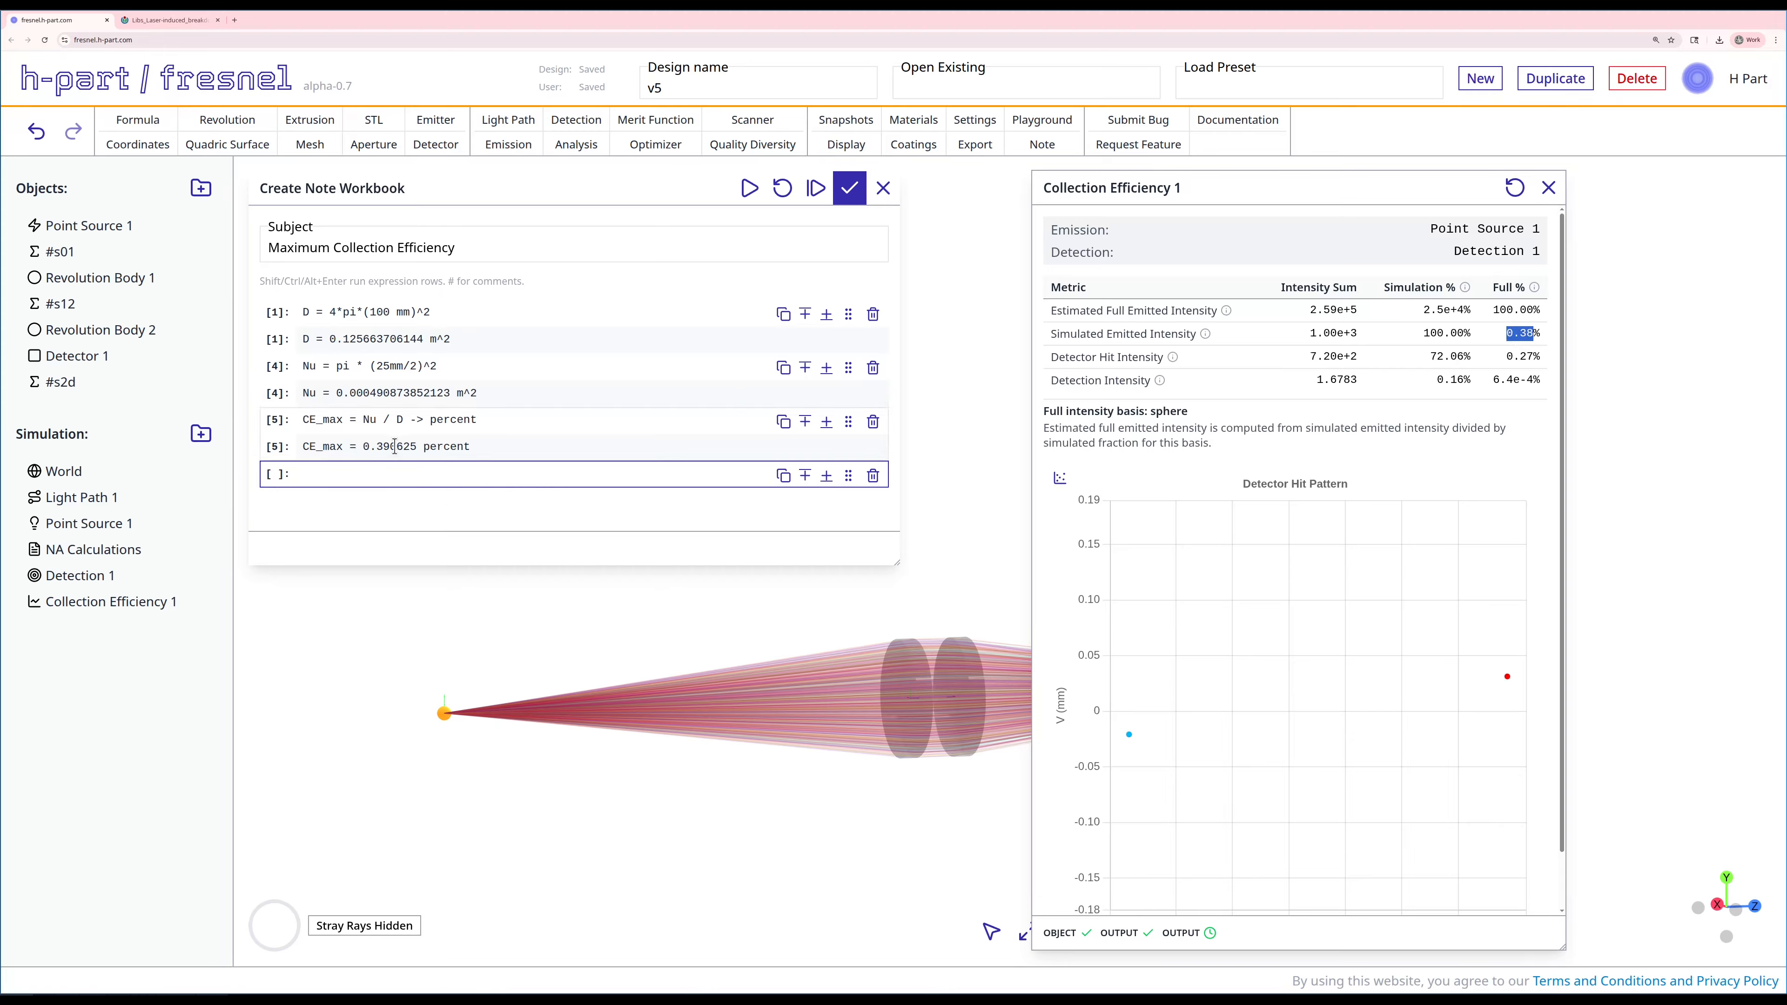
Step: Save the Maximum Collection Efficiency note and review the detector hit and detection percentages before closing the analysis results
left_click(849, 188)
left_click_drag(1372, 187, 584, 191)
right_click_drag(1032, 455, 1358, 371)
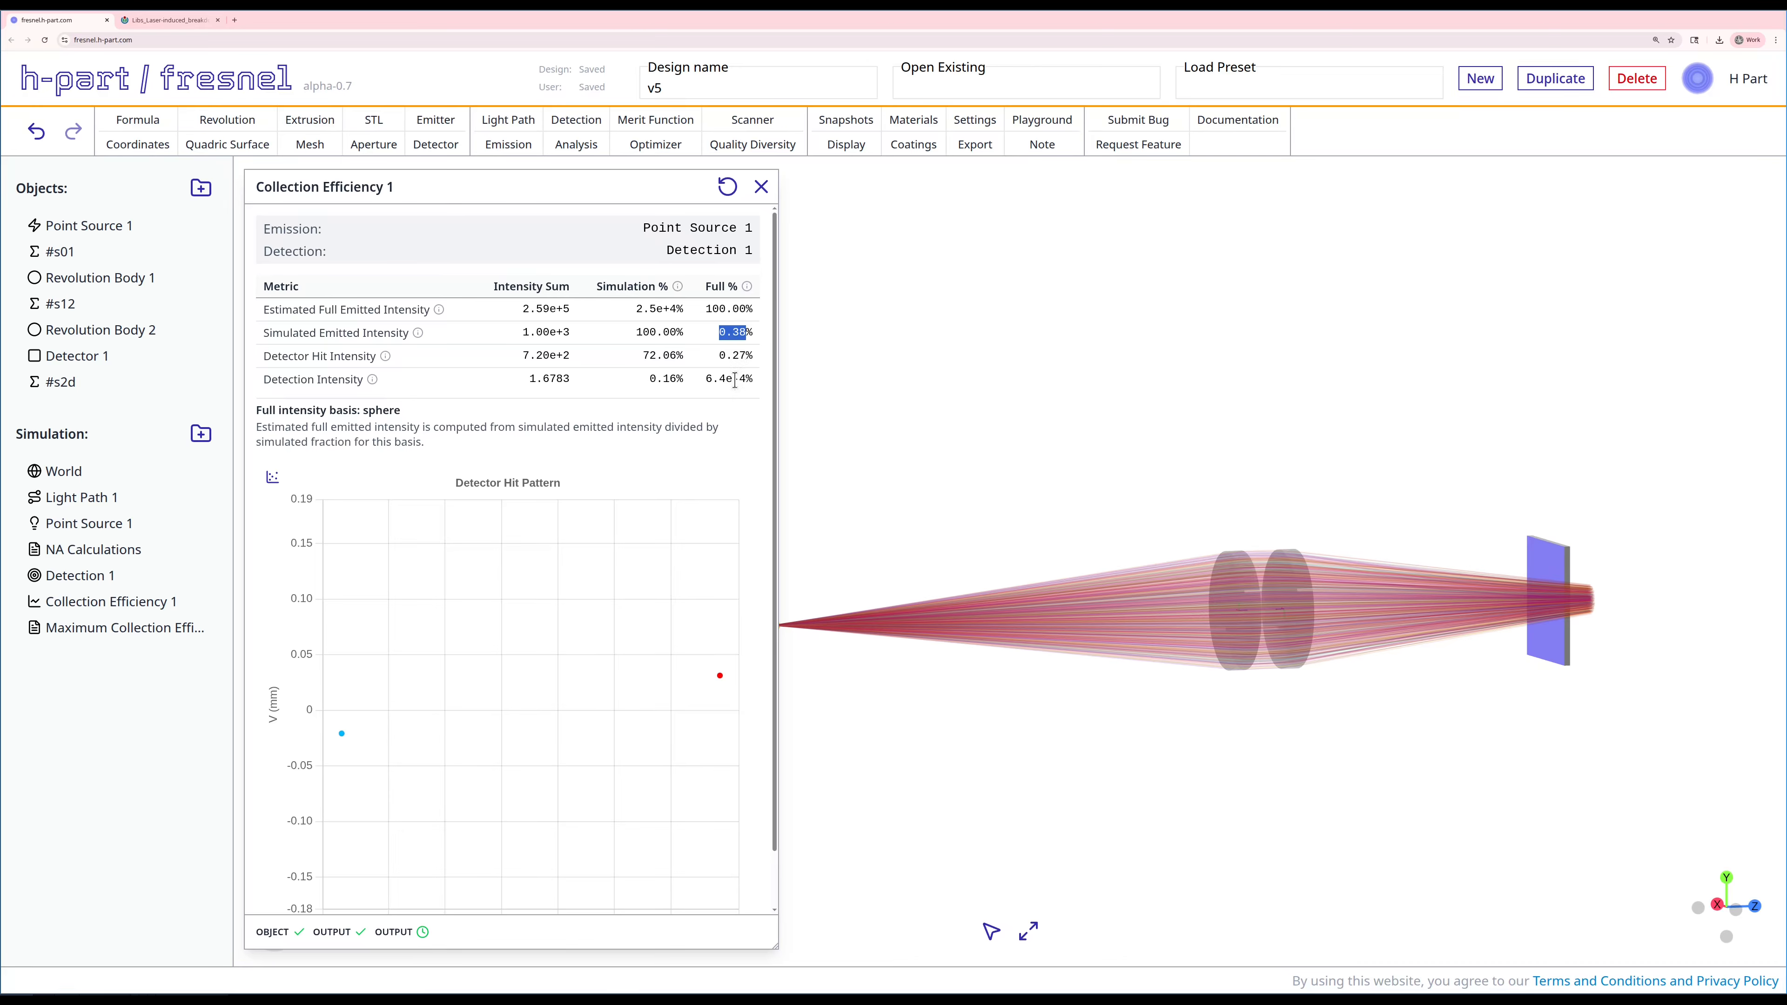
double_click(743, 354)
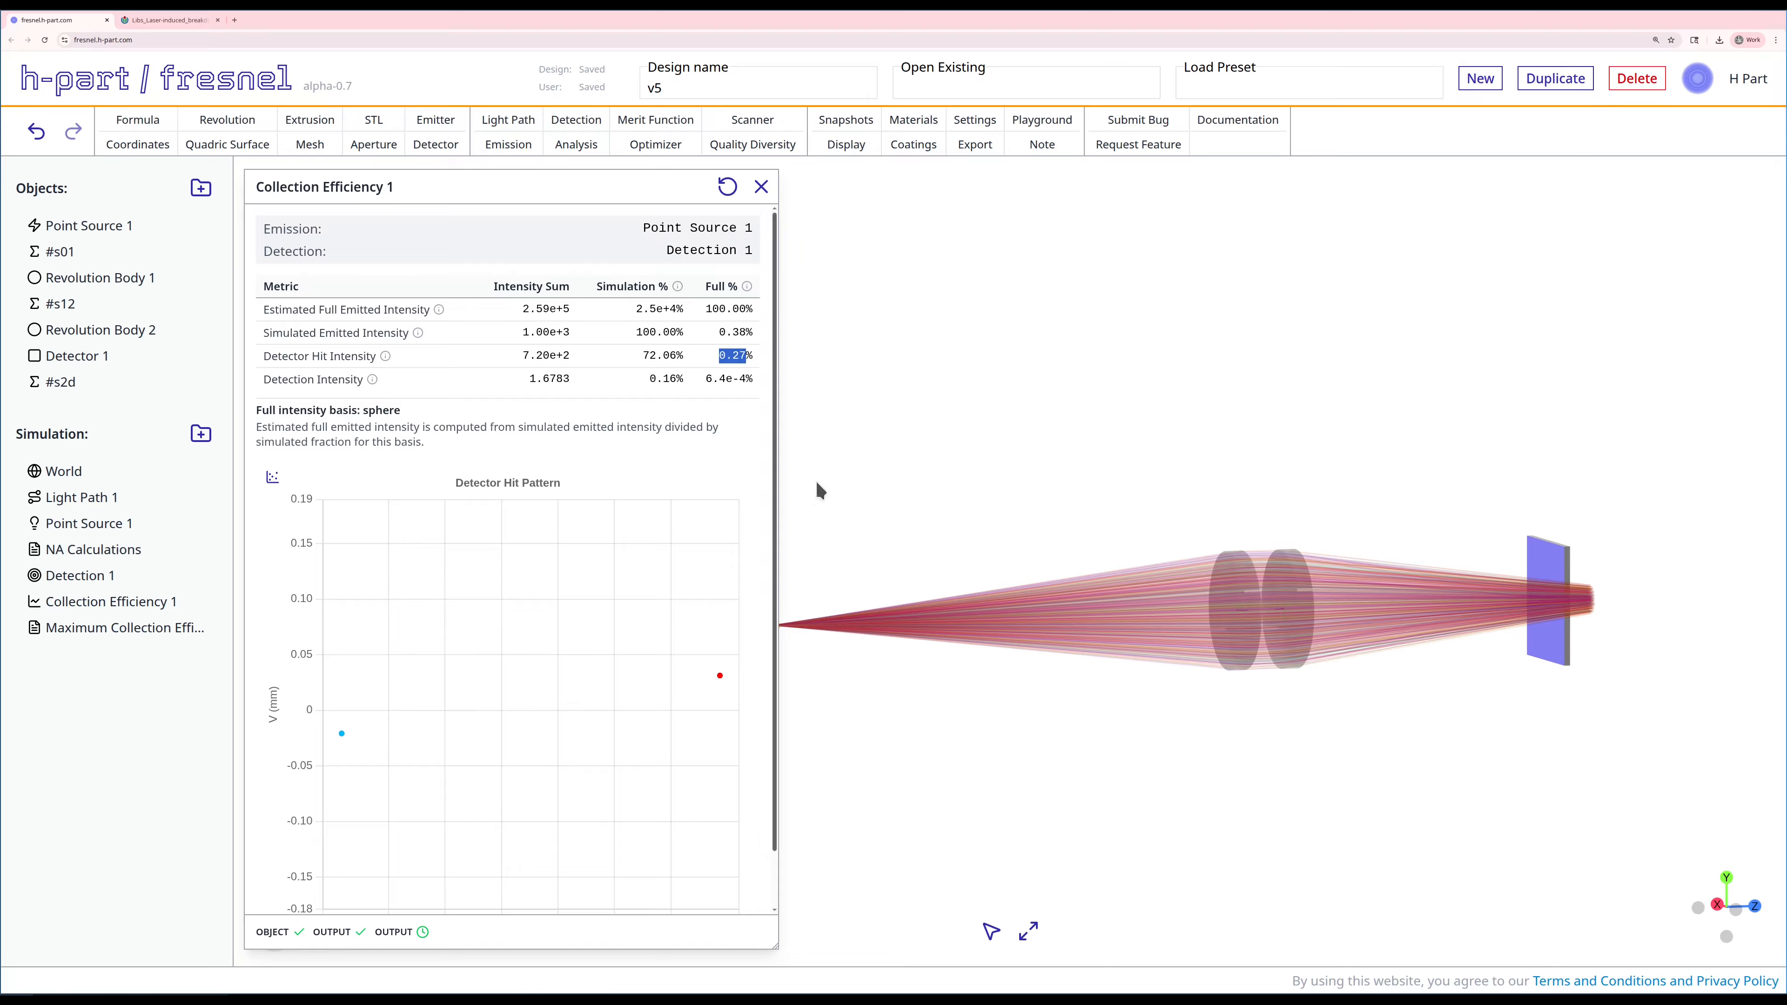
double_click(744, 379)
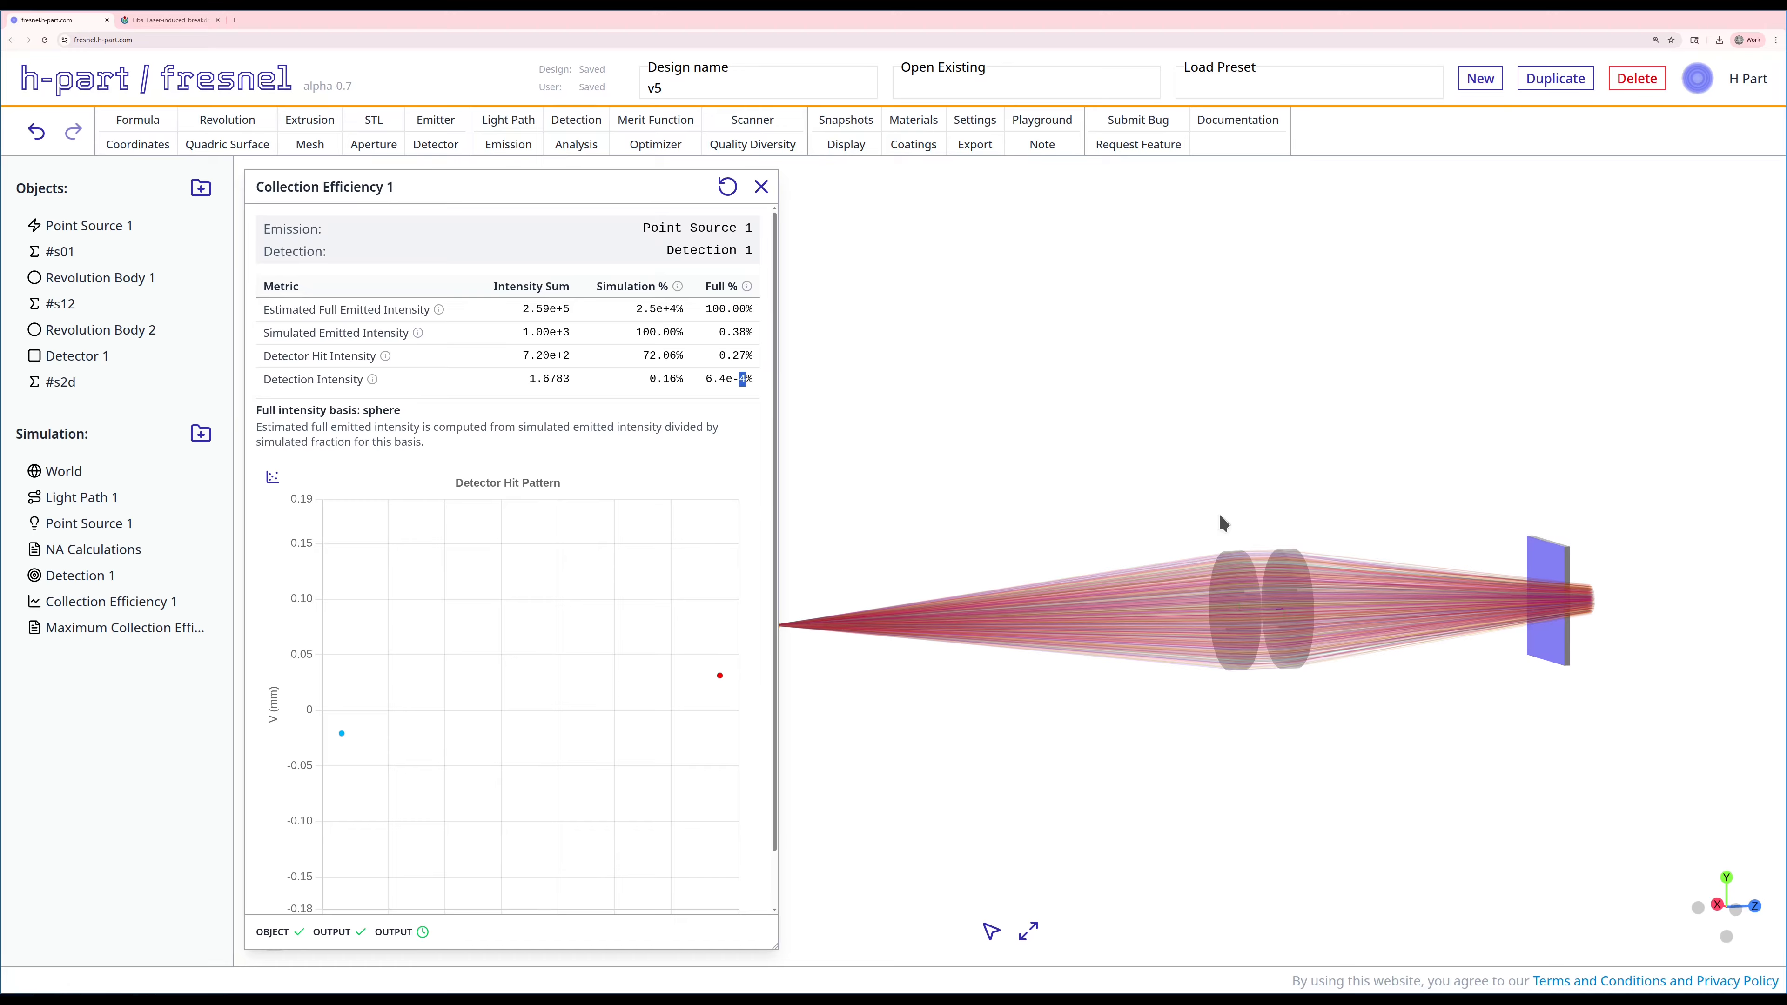
left_click(761, 187)
Step: Start a merit function with Collection Efficiency 1/soft_efficiency as its term, setting target 0.39 and threshold 0.36
left_click(652, 117)
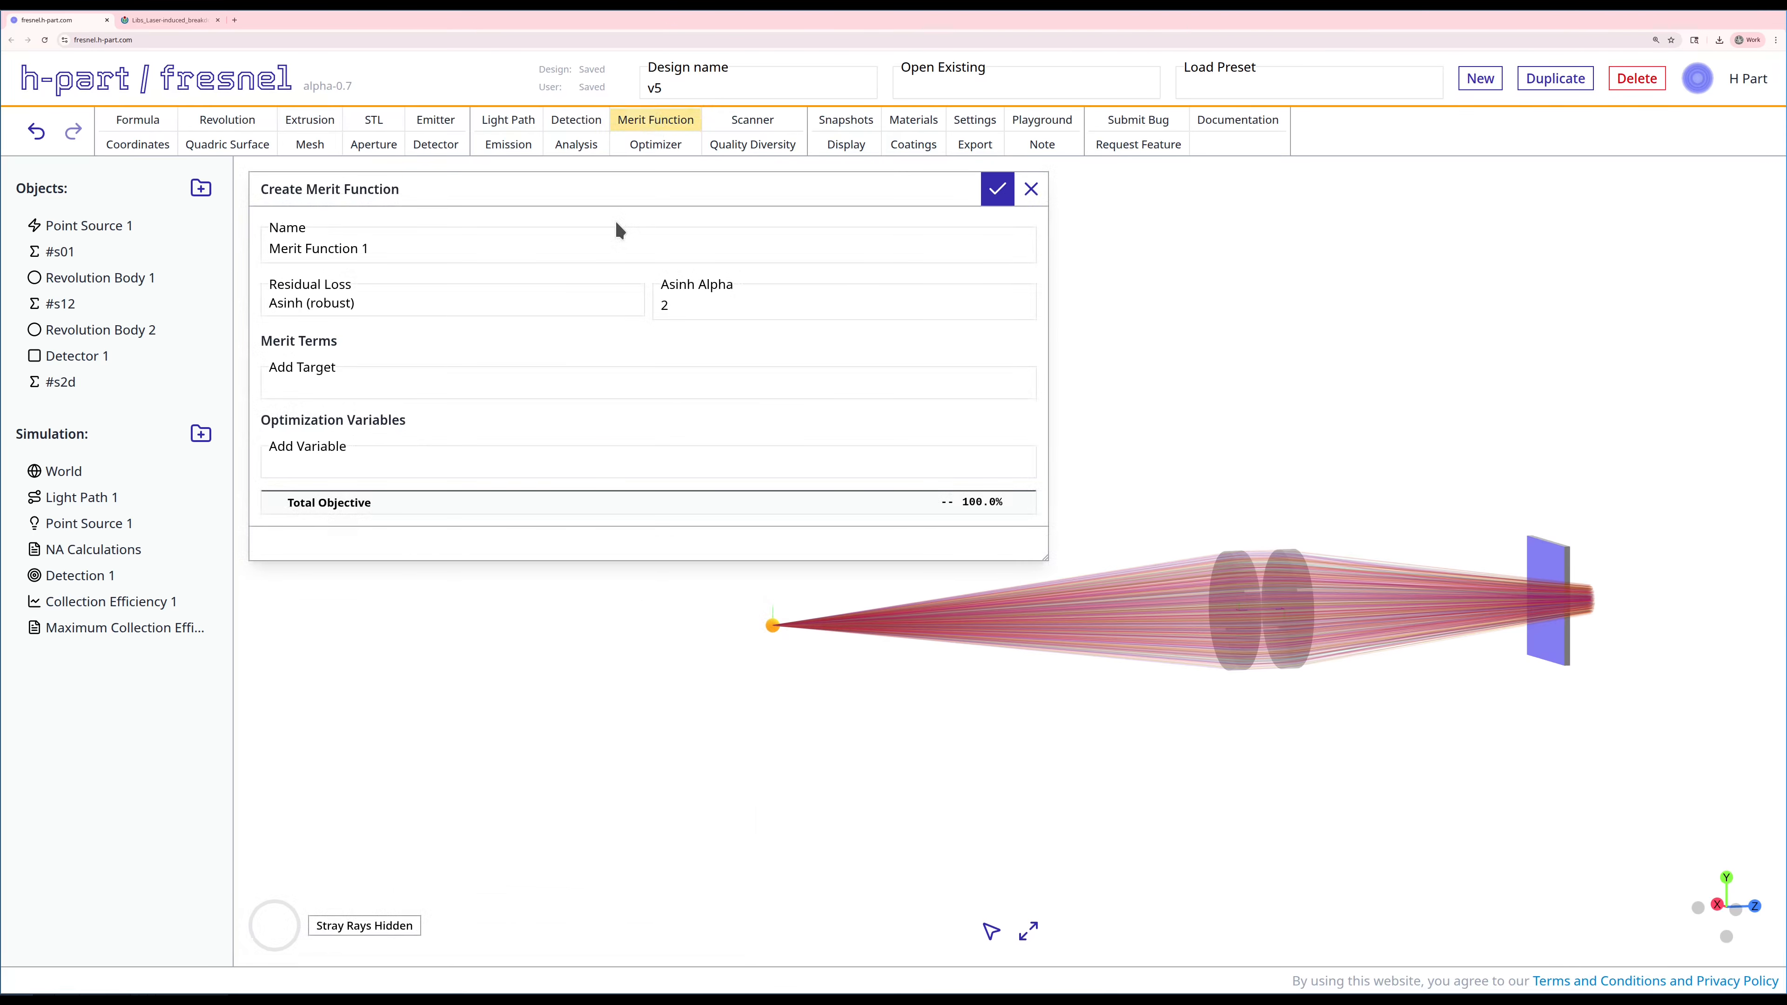
left_click(367, 383)
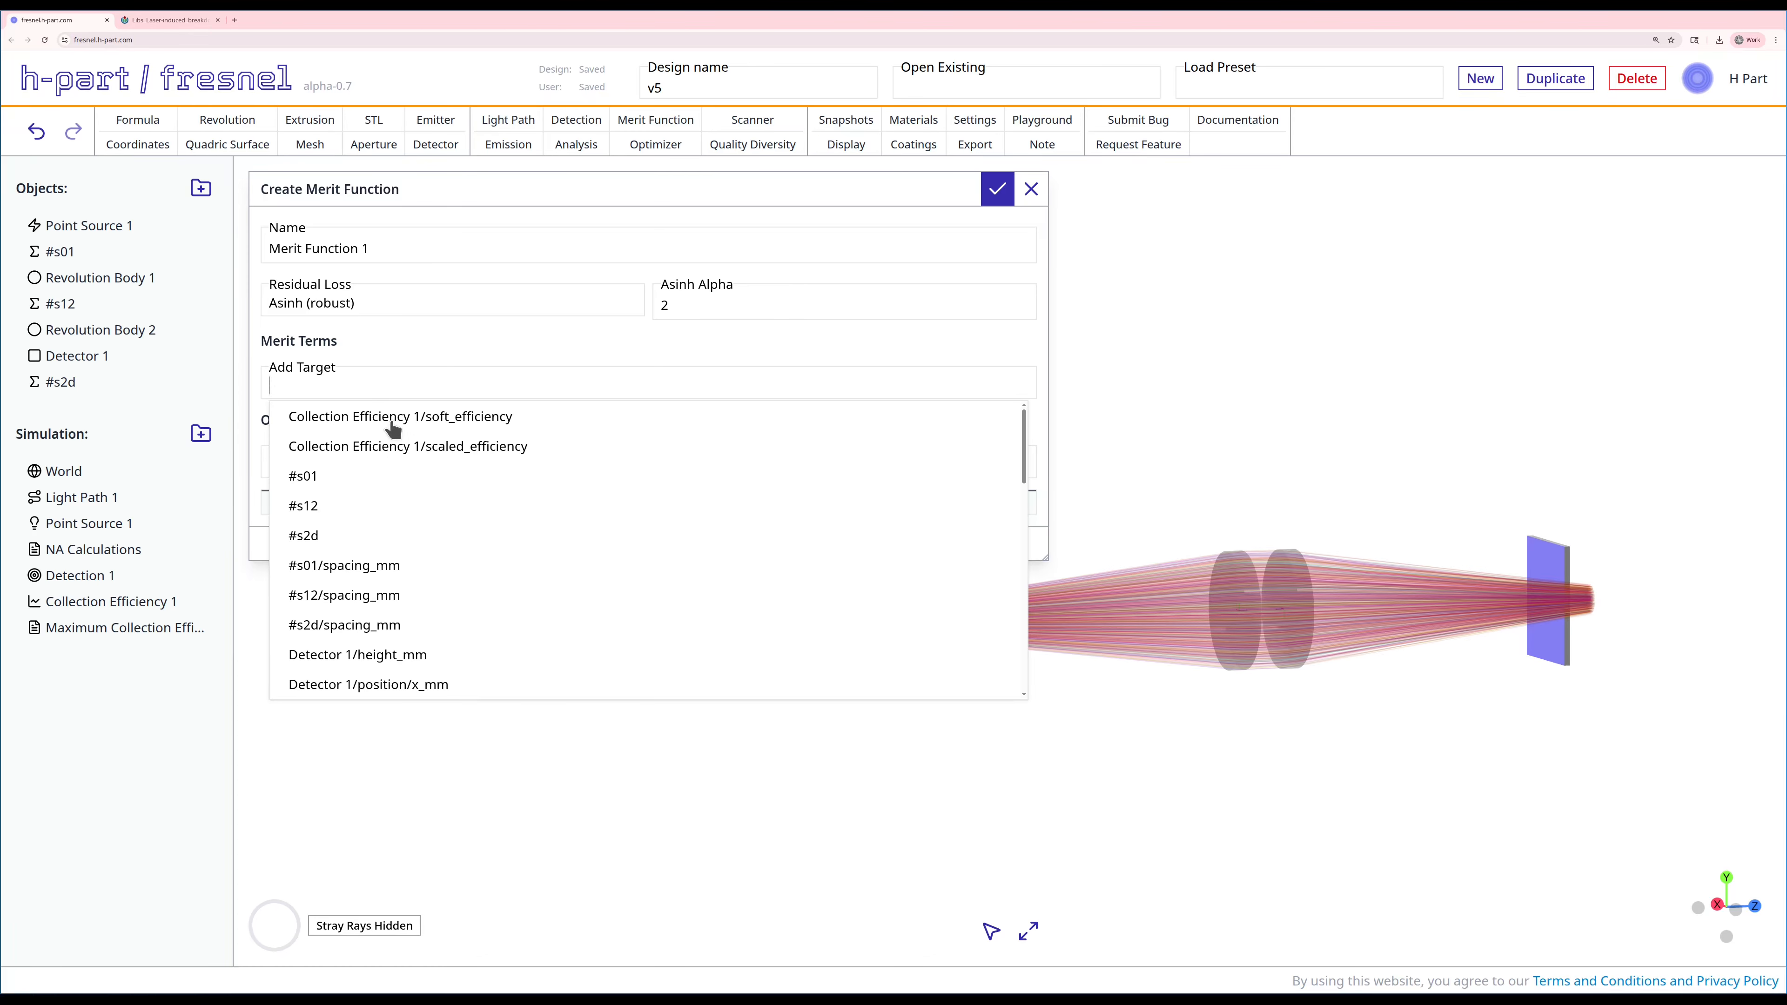
left_click(439, 418)
double_click(655, 444)
type("0.")
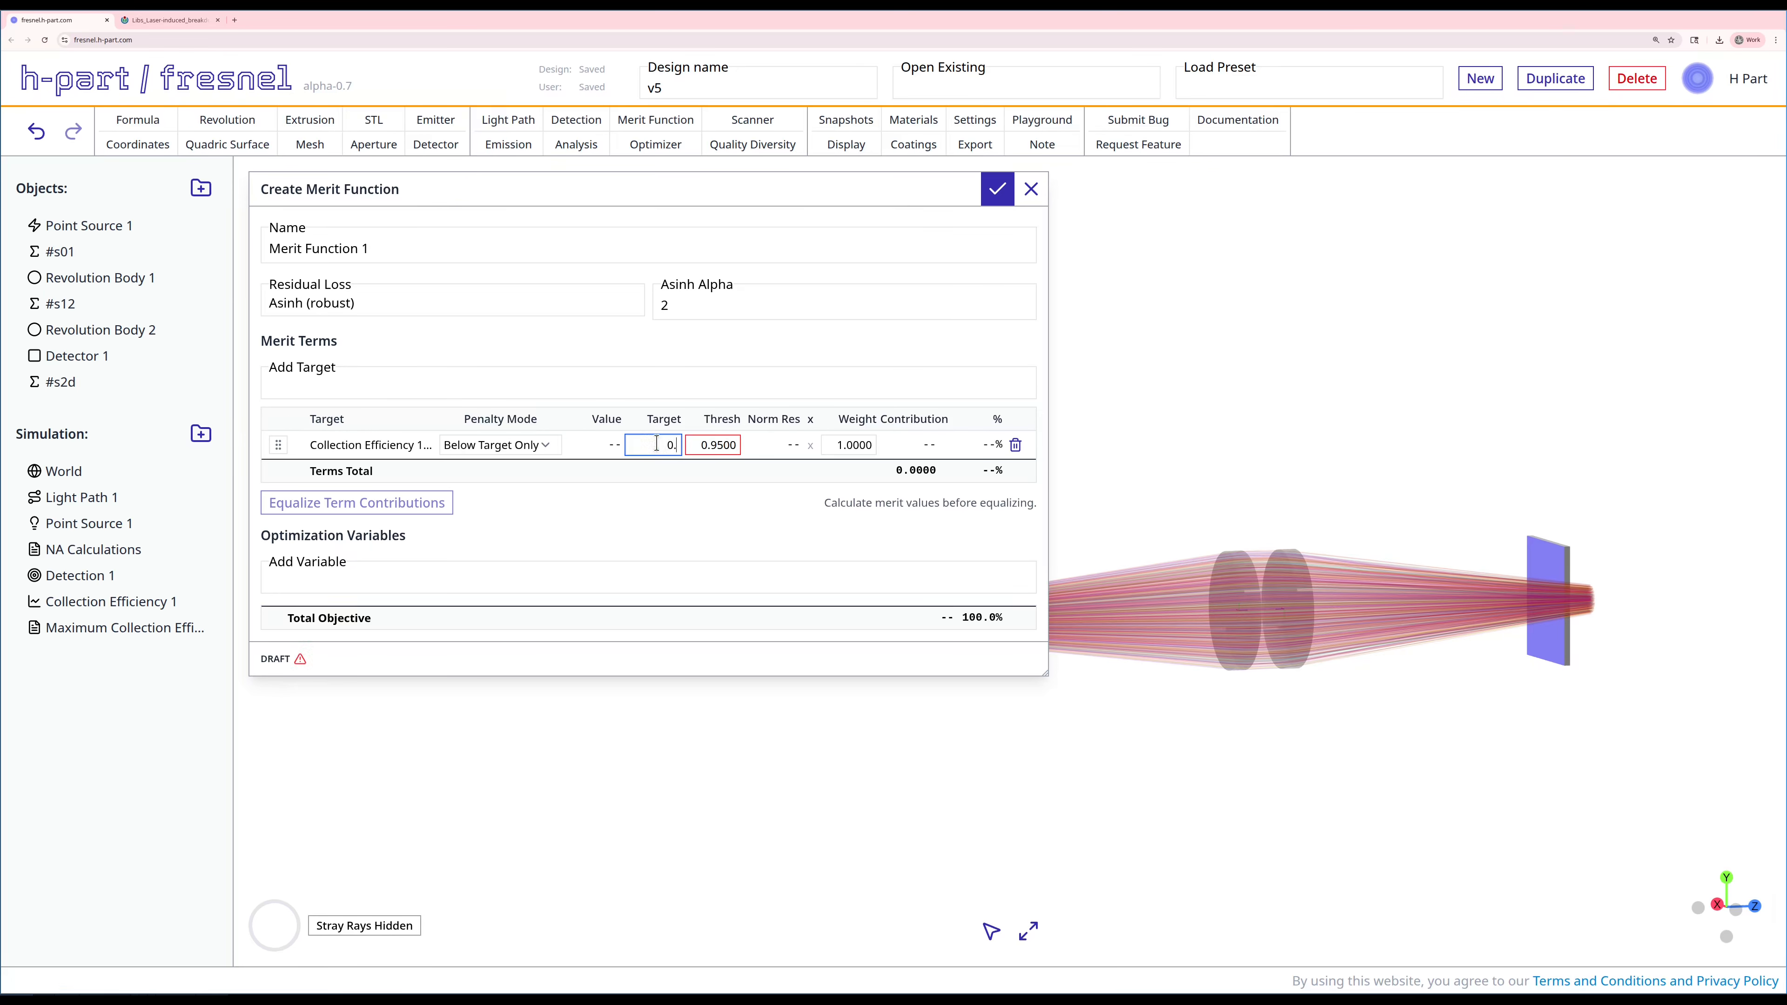
type("39")
key("Tab")
type("0")
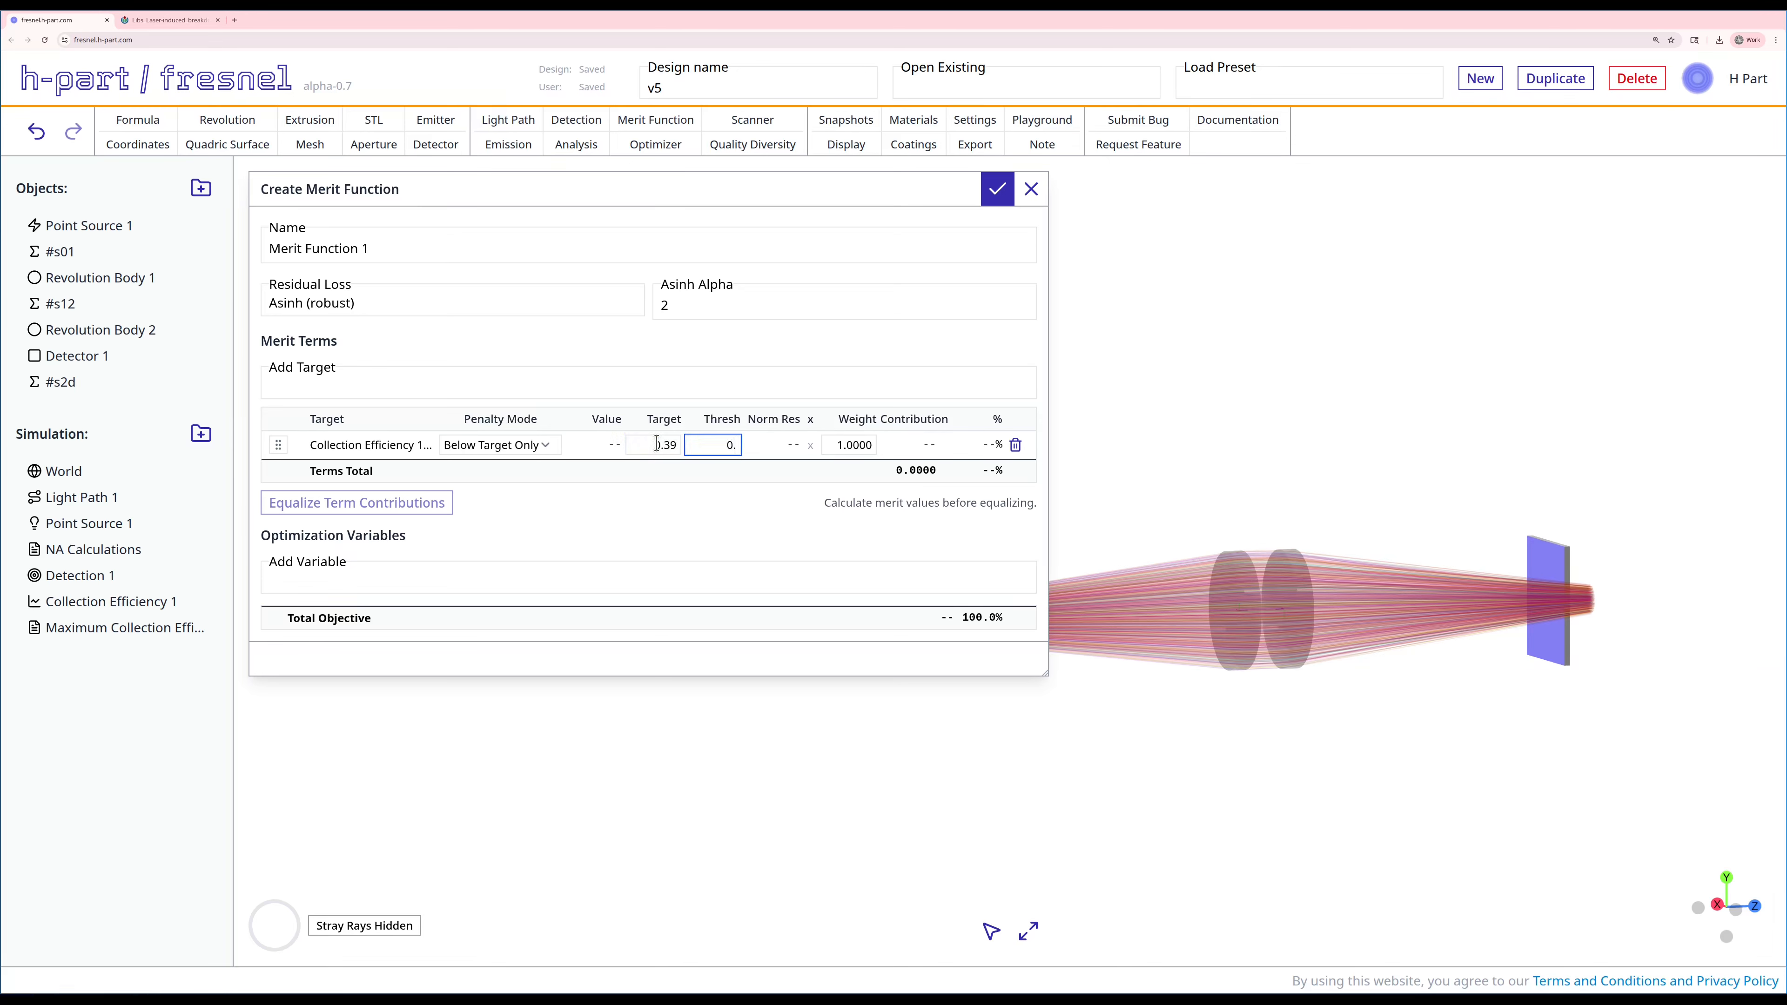
type(".36")
left_click(662, 512)
Step: Look over the available optimization variables and examine the source, lens and detector layout from the side
left_click(479, 574)
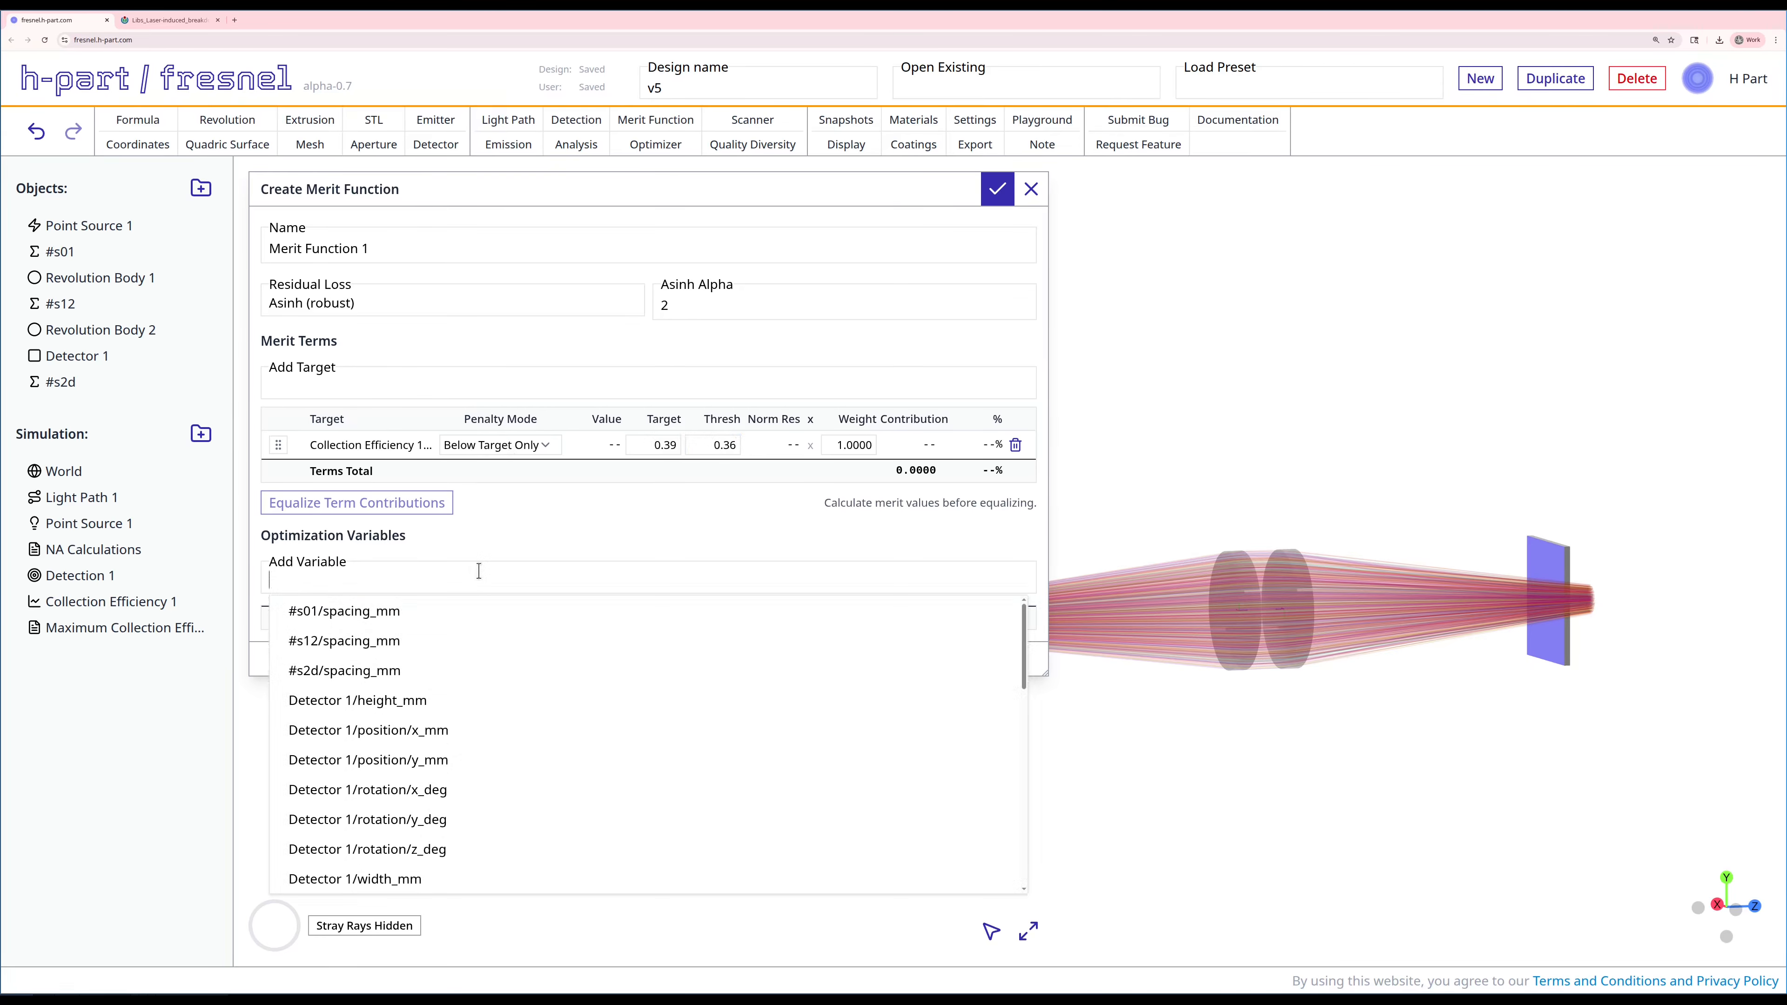
left_click(545, 520)
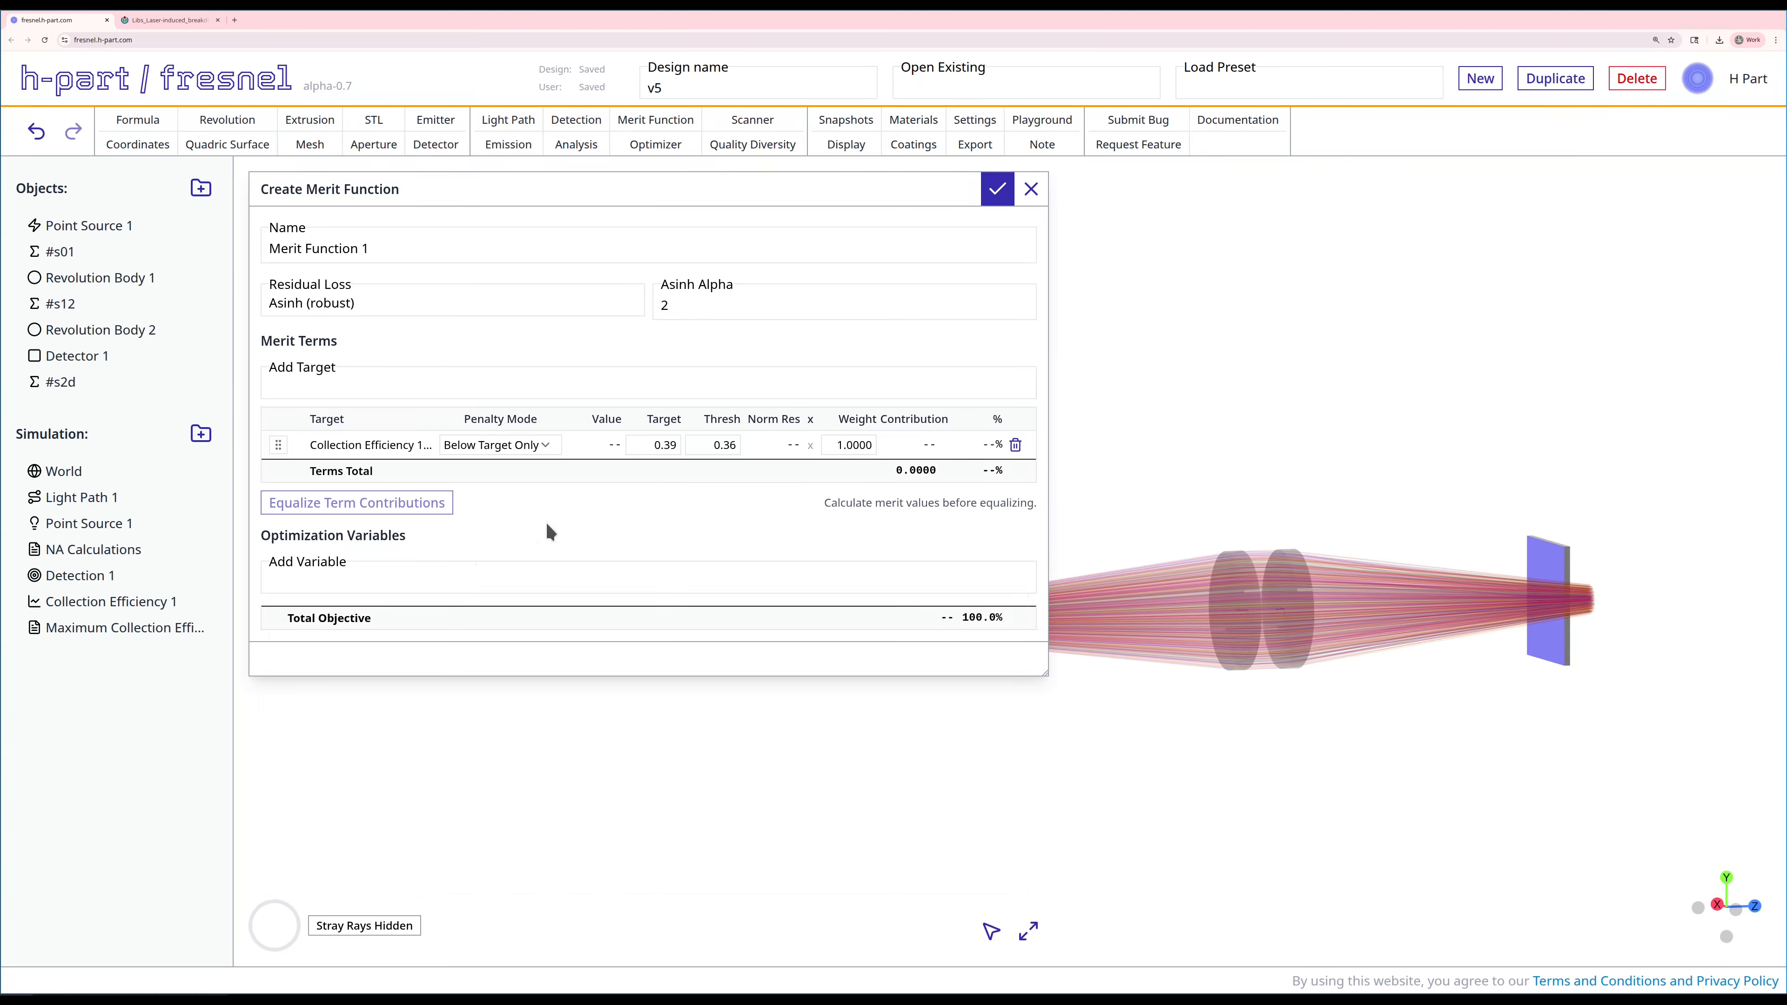
scroll(1156, 797, "down", 2)
right_click_drag(1147, 763, 1139, 871)
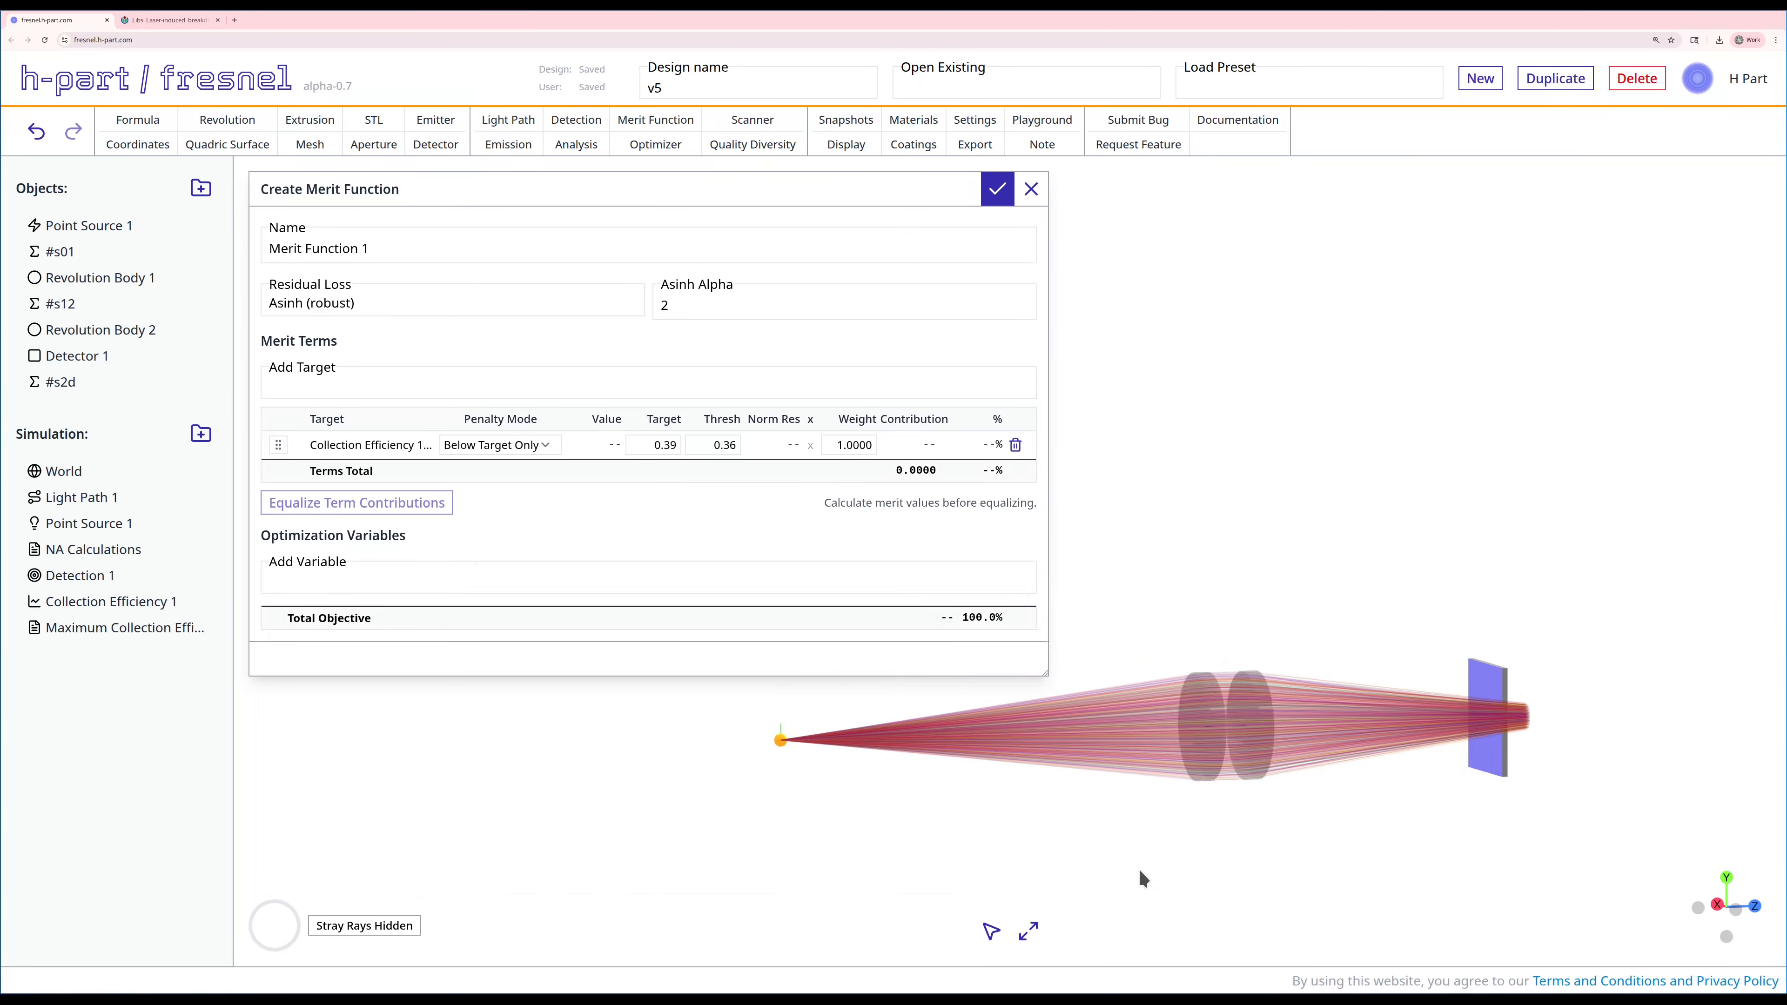
left_click_drag(1145, 859, 1120, 864)
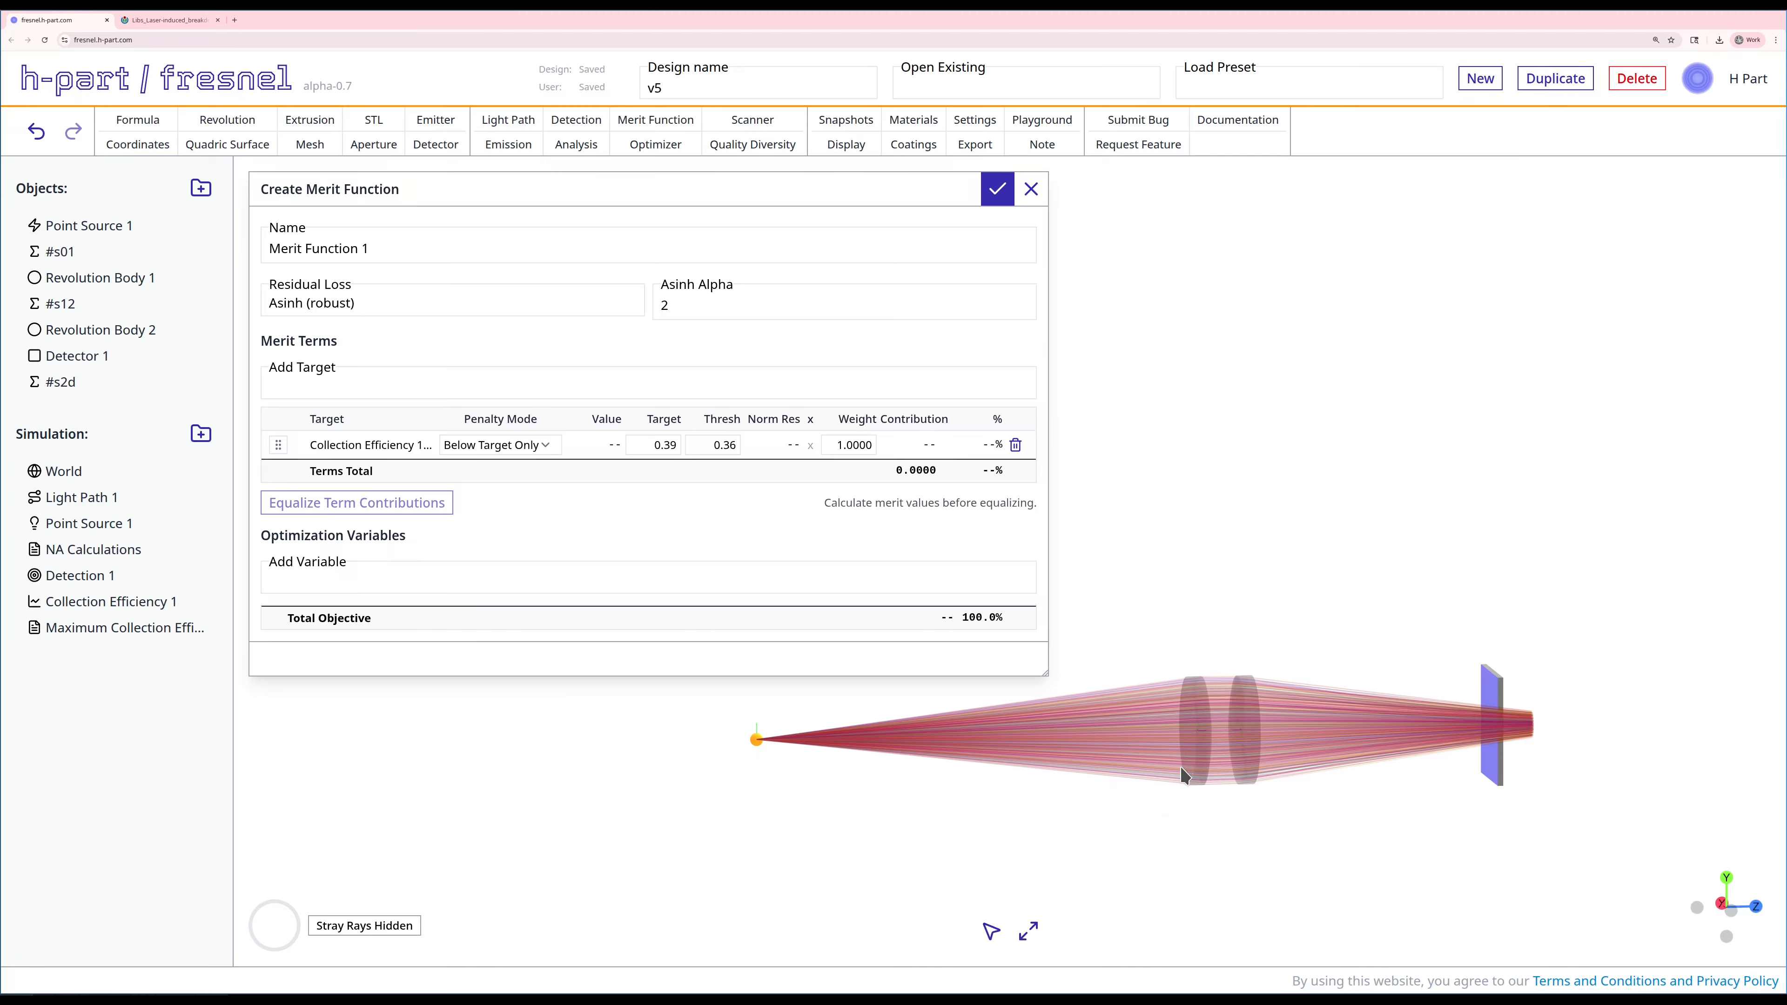
left_click_drag(1202, 802, 1186, 797)
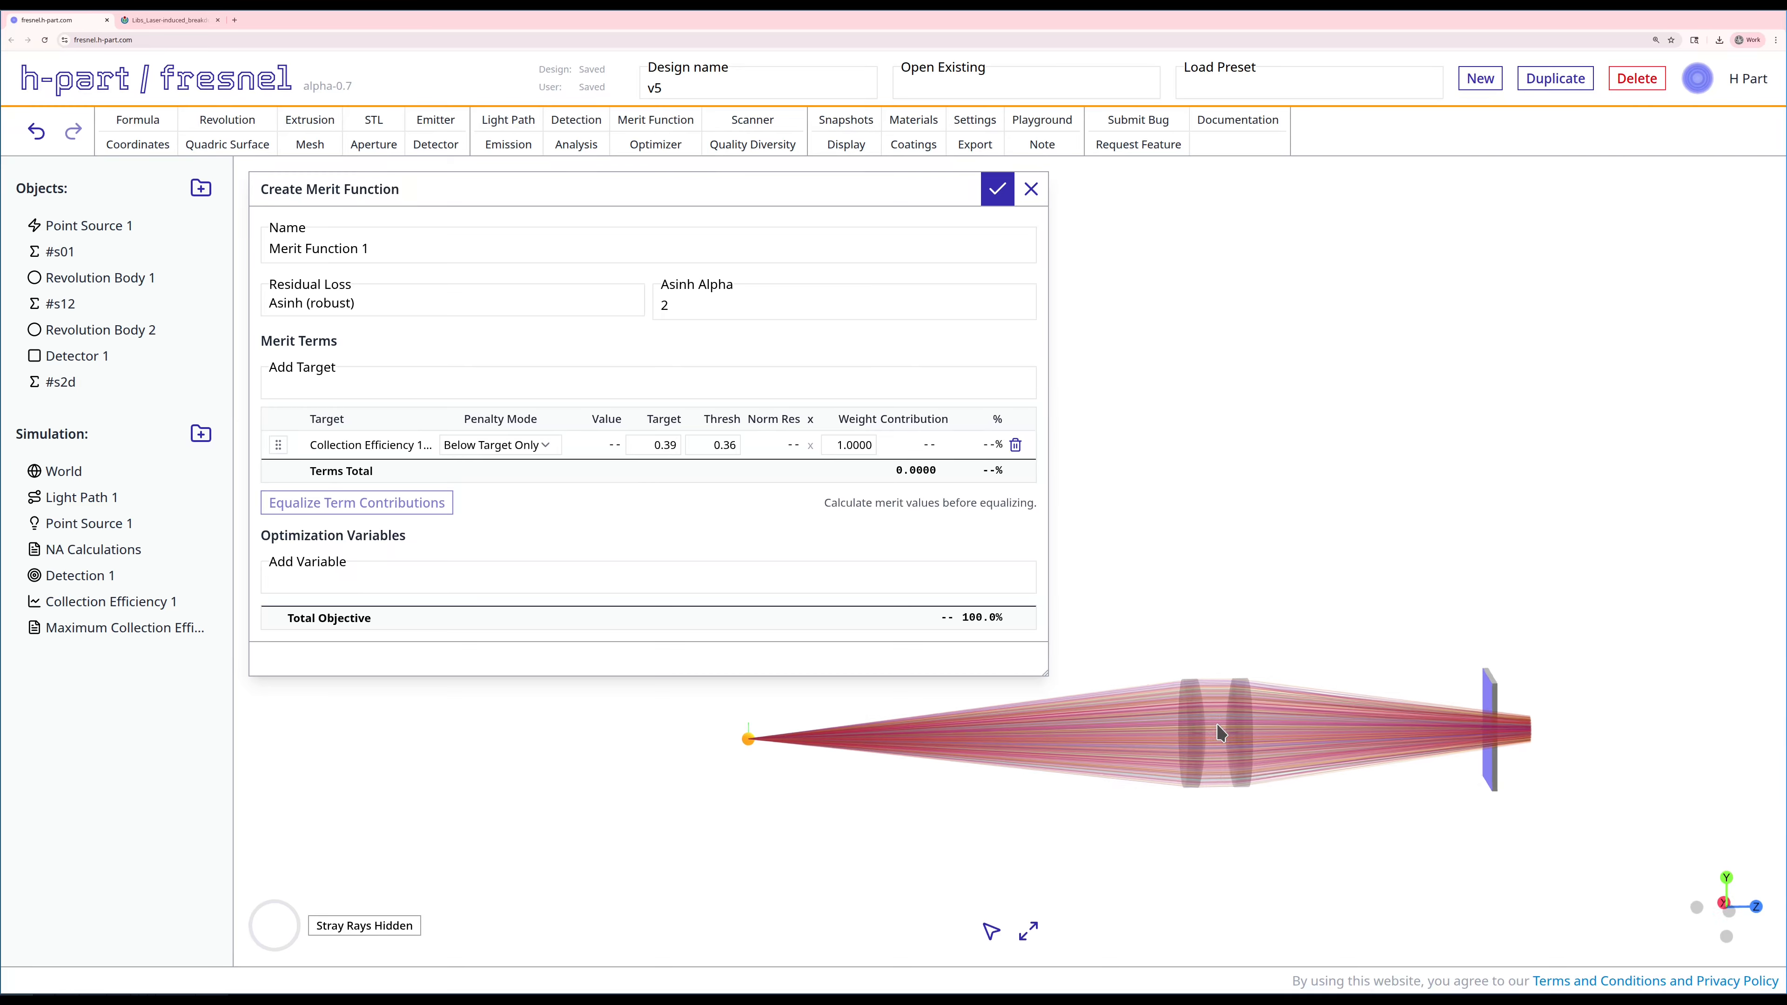
left_click_drag(1260, 775, 1254, 775)
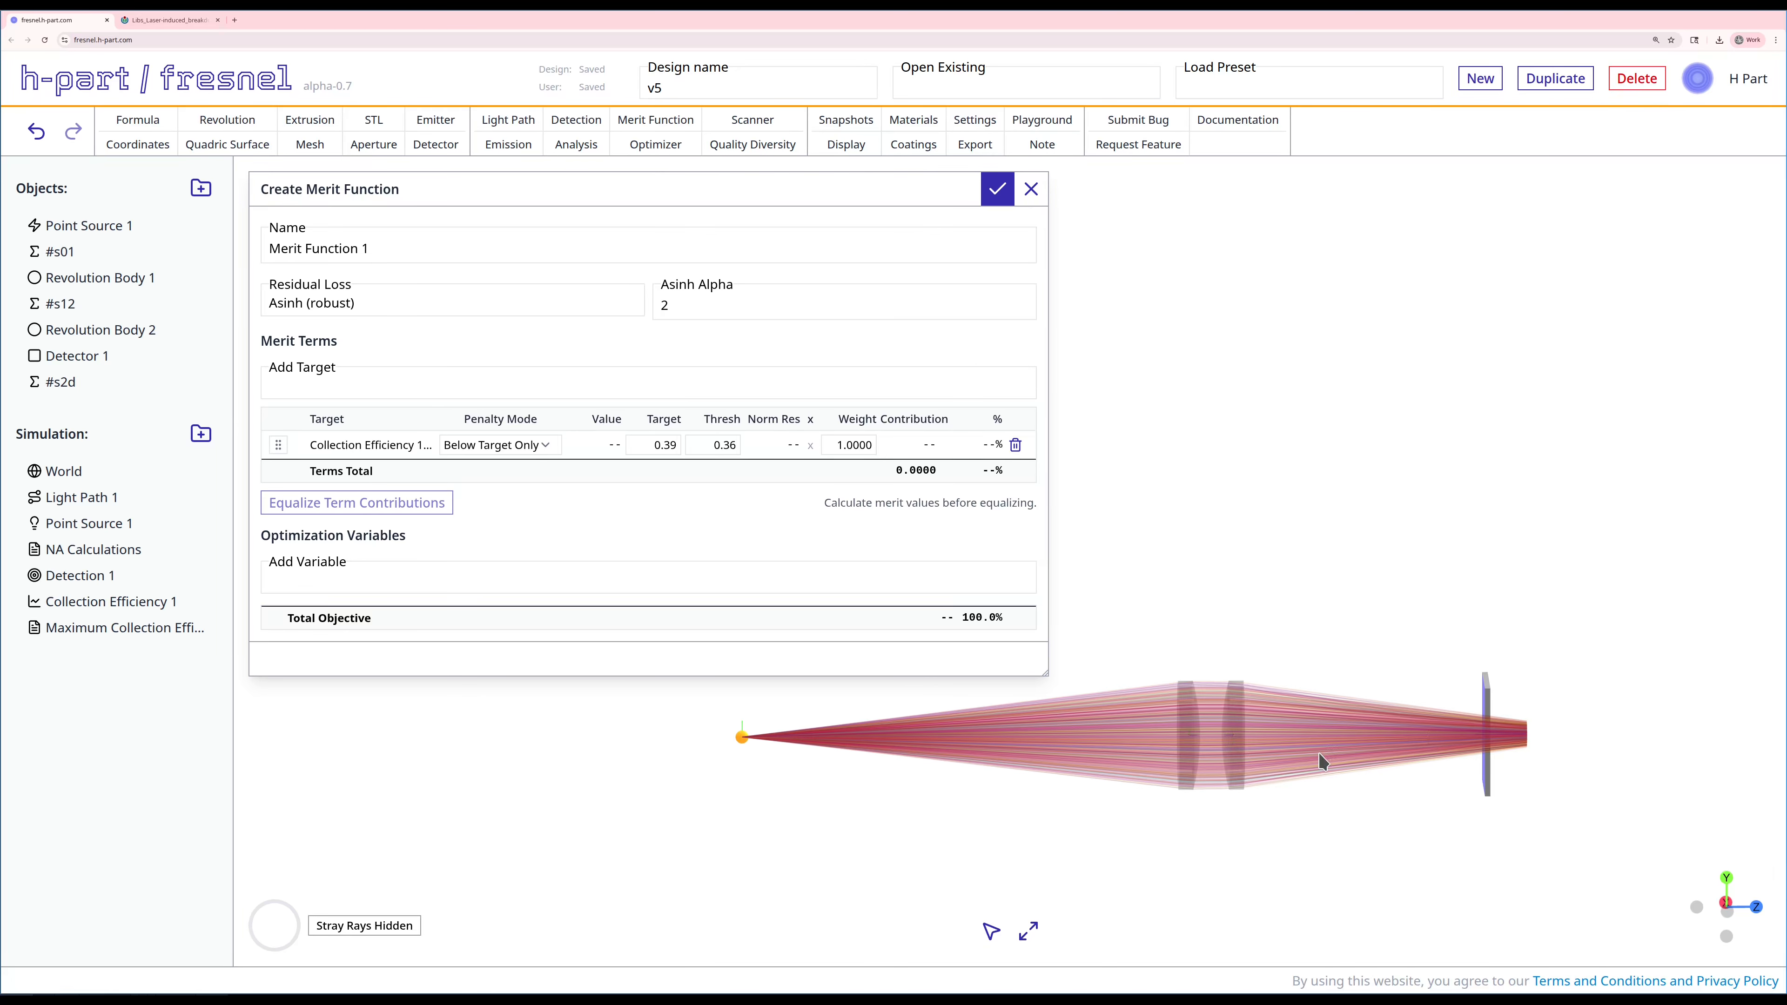
left_click_drag(1321, 756, 1334, 747)
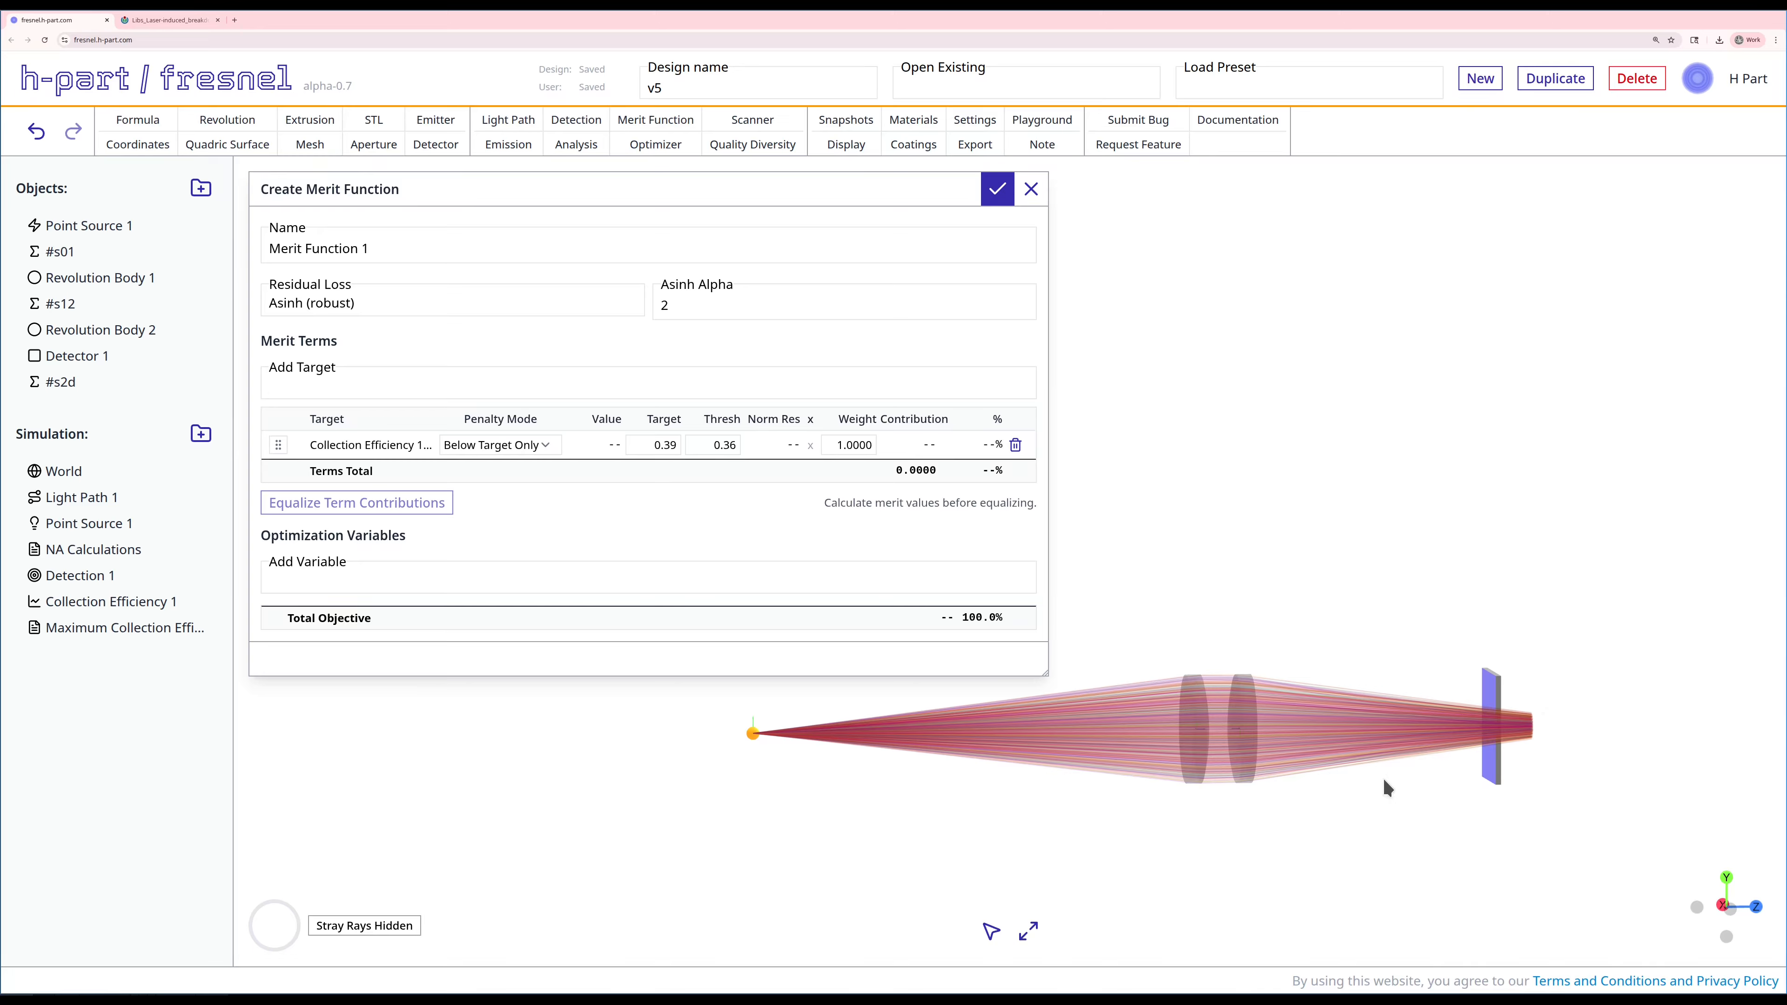
Step: Add the radius_of_curvature_mm parameters of Revolution Body 1 and Revolution Body 2 as optimization variables of the merit function
left_click_drag(1384, 779, 1372, 777)
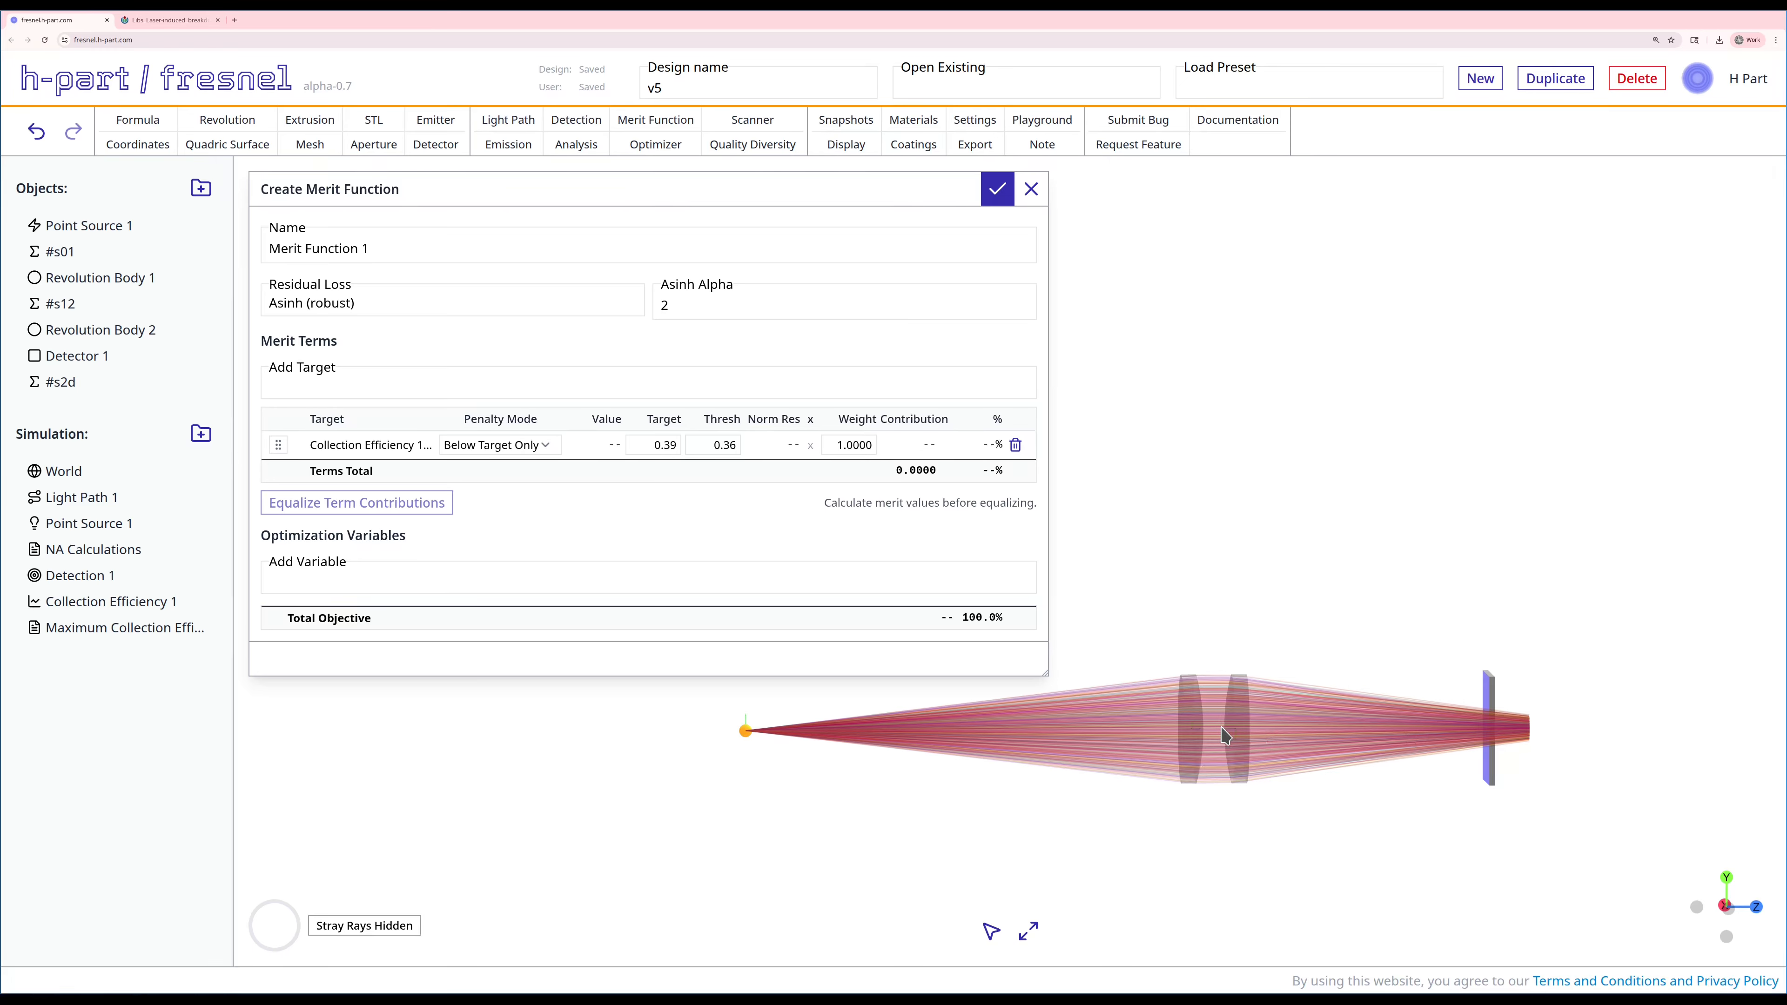
left_click(757, 583)
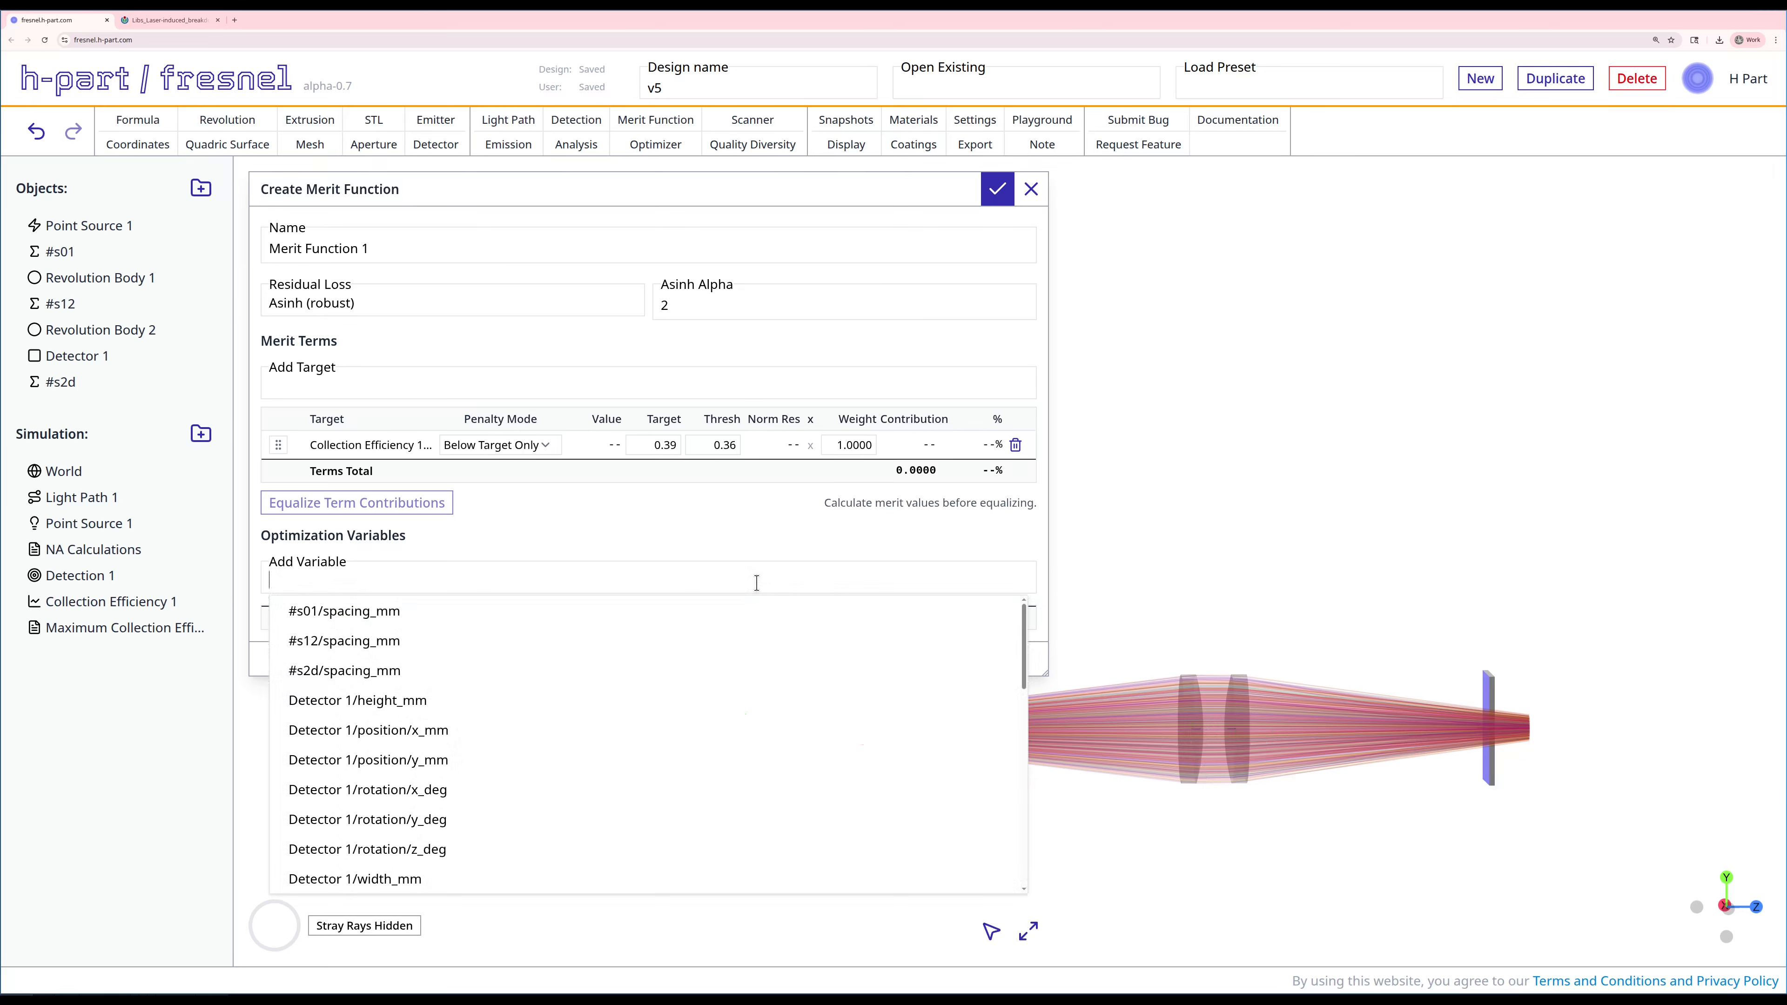
type("radi")
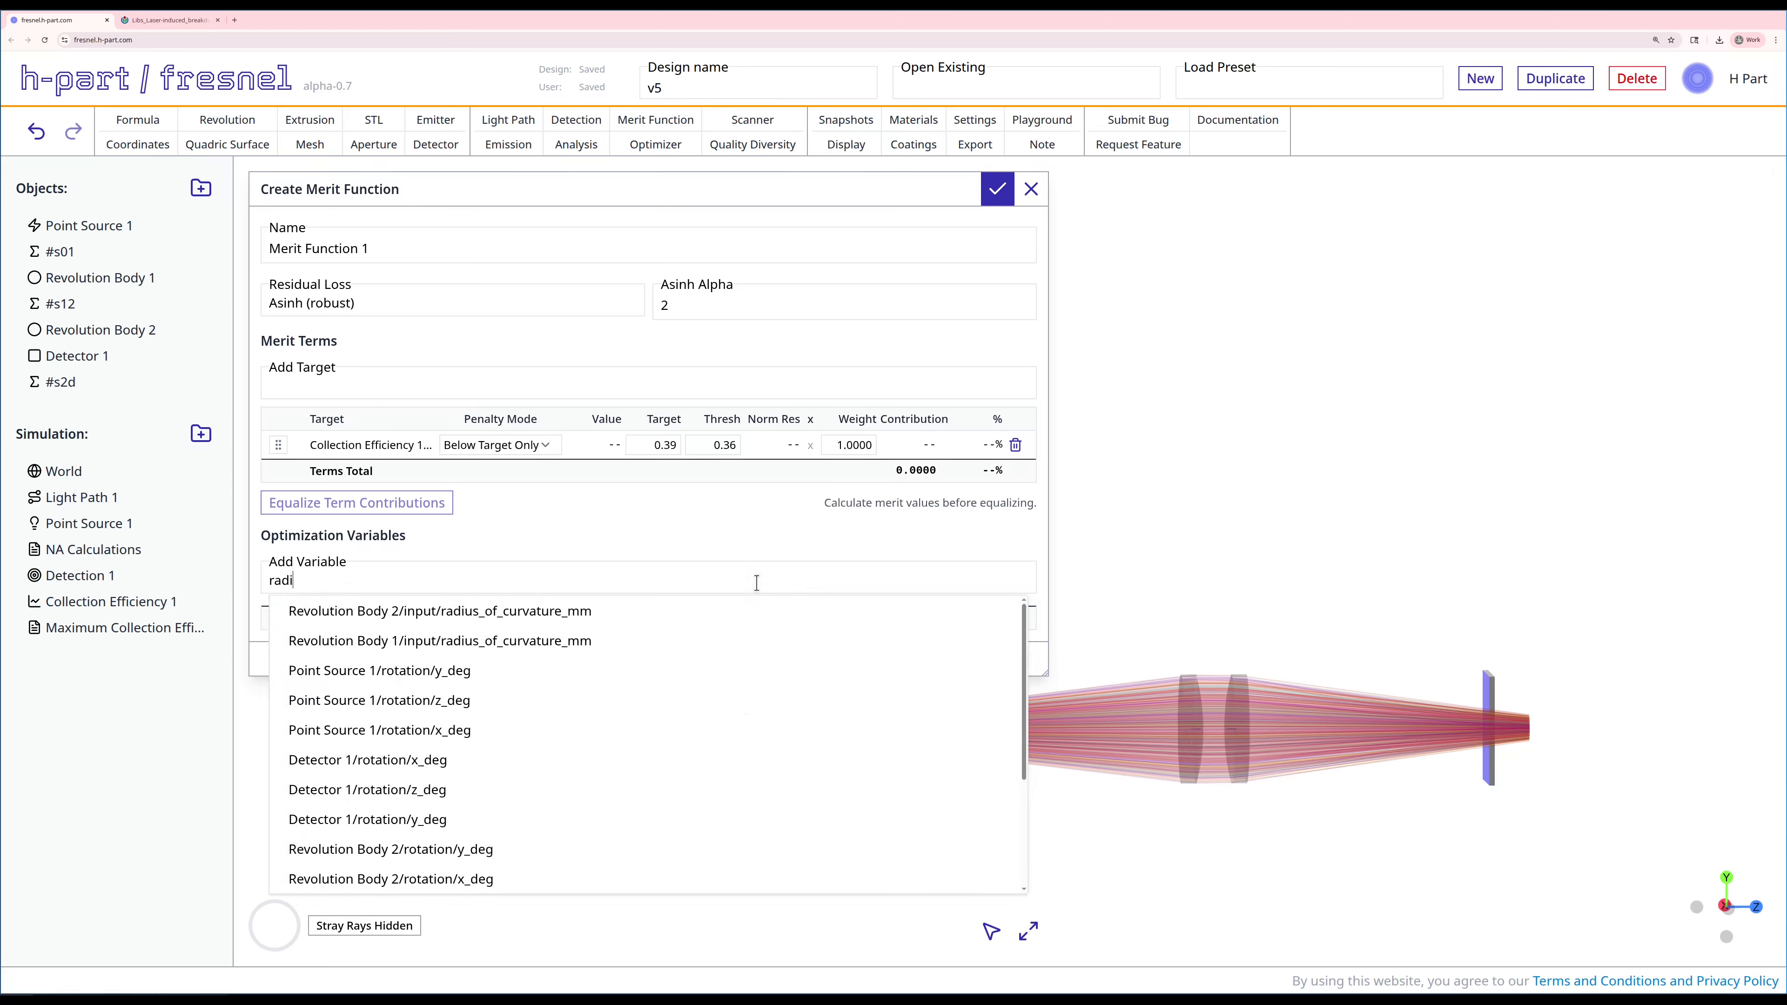
left_click(565, 647)
left_click(522, 582)
left_click(690, 732)
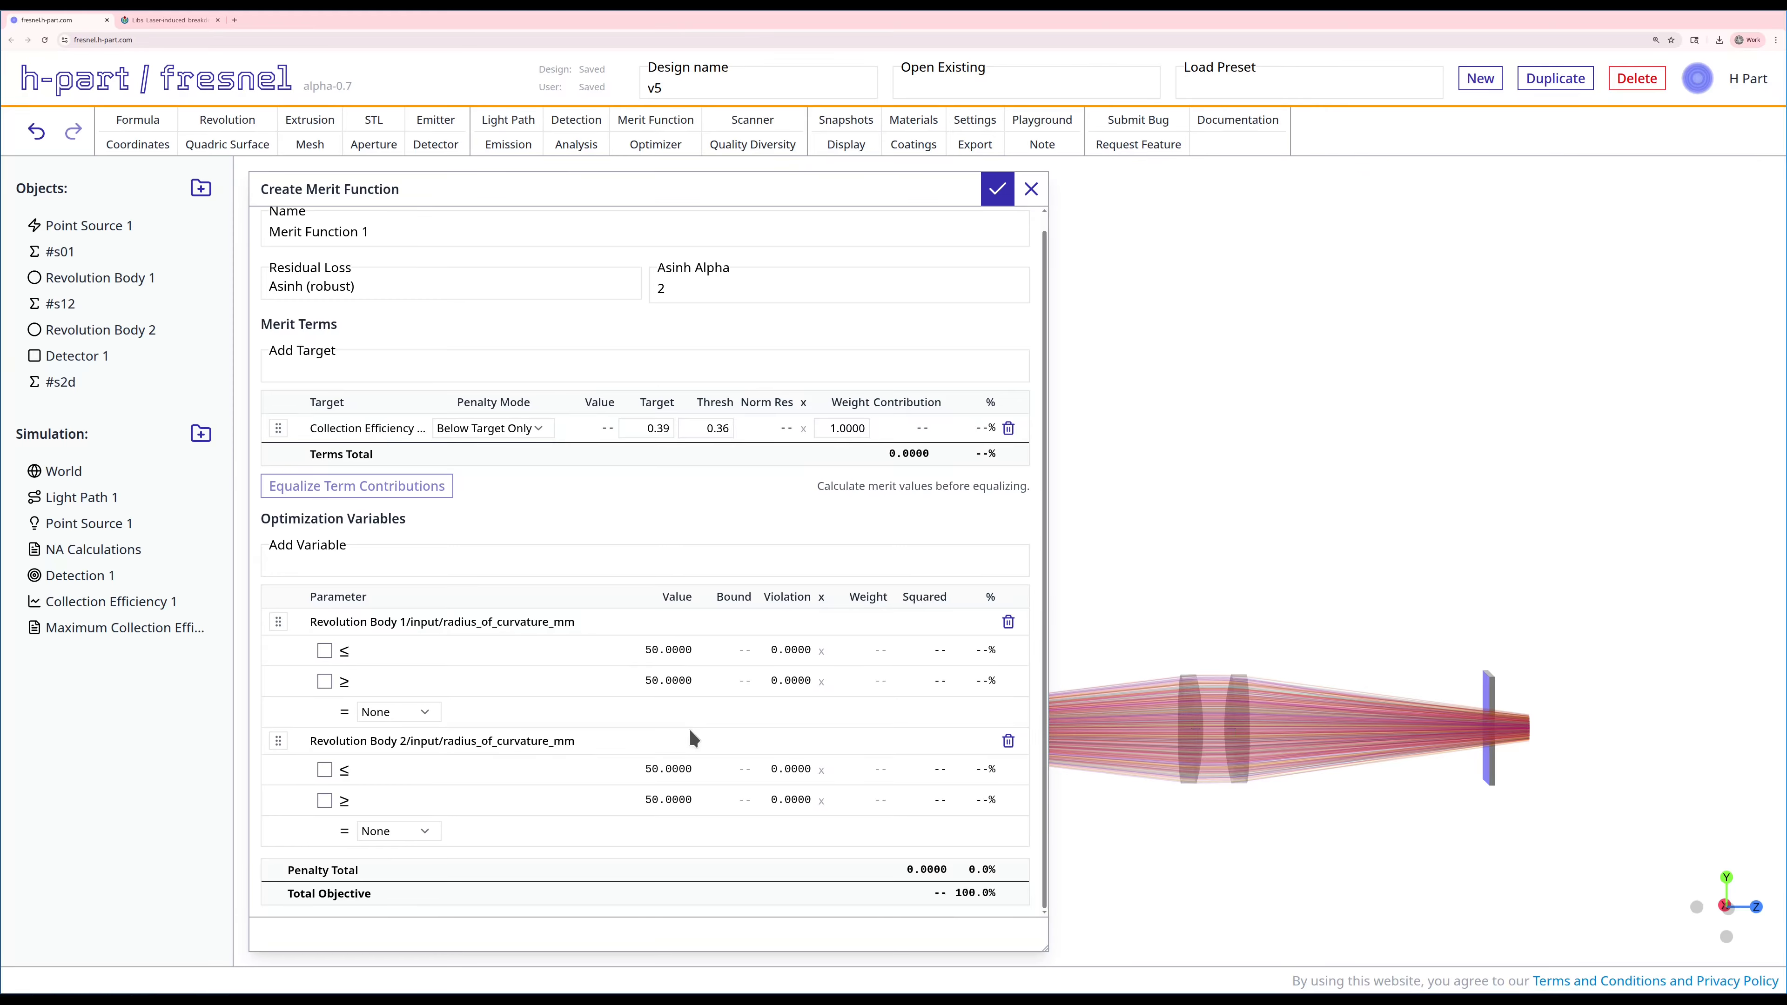
Step: Enable upper and lower bounds on both radius-of-curvature variables and set each lower bound to 12.5
left_click(325, 650)
left_click(324, 681)
left_click(324, 769)
left_click(324, 800)
double_click(741, 681)
type("12.5")
left_click(729, 797)
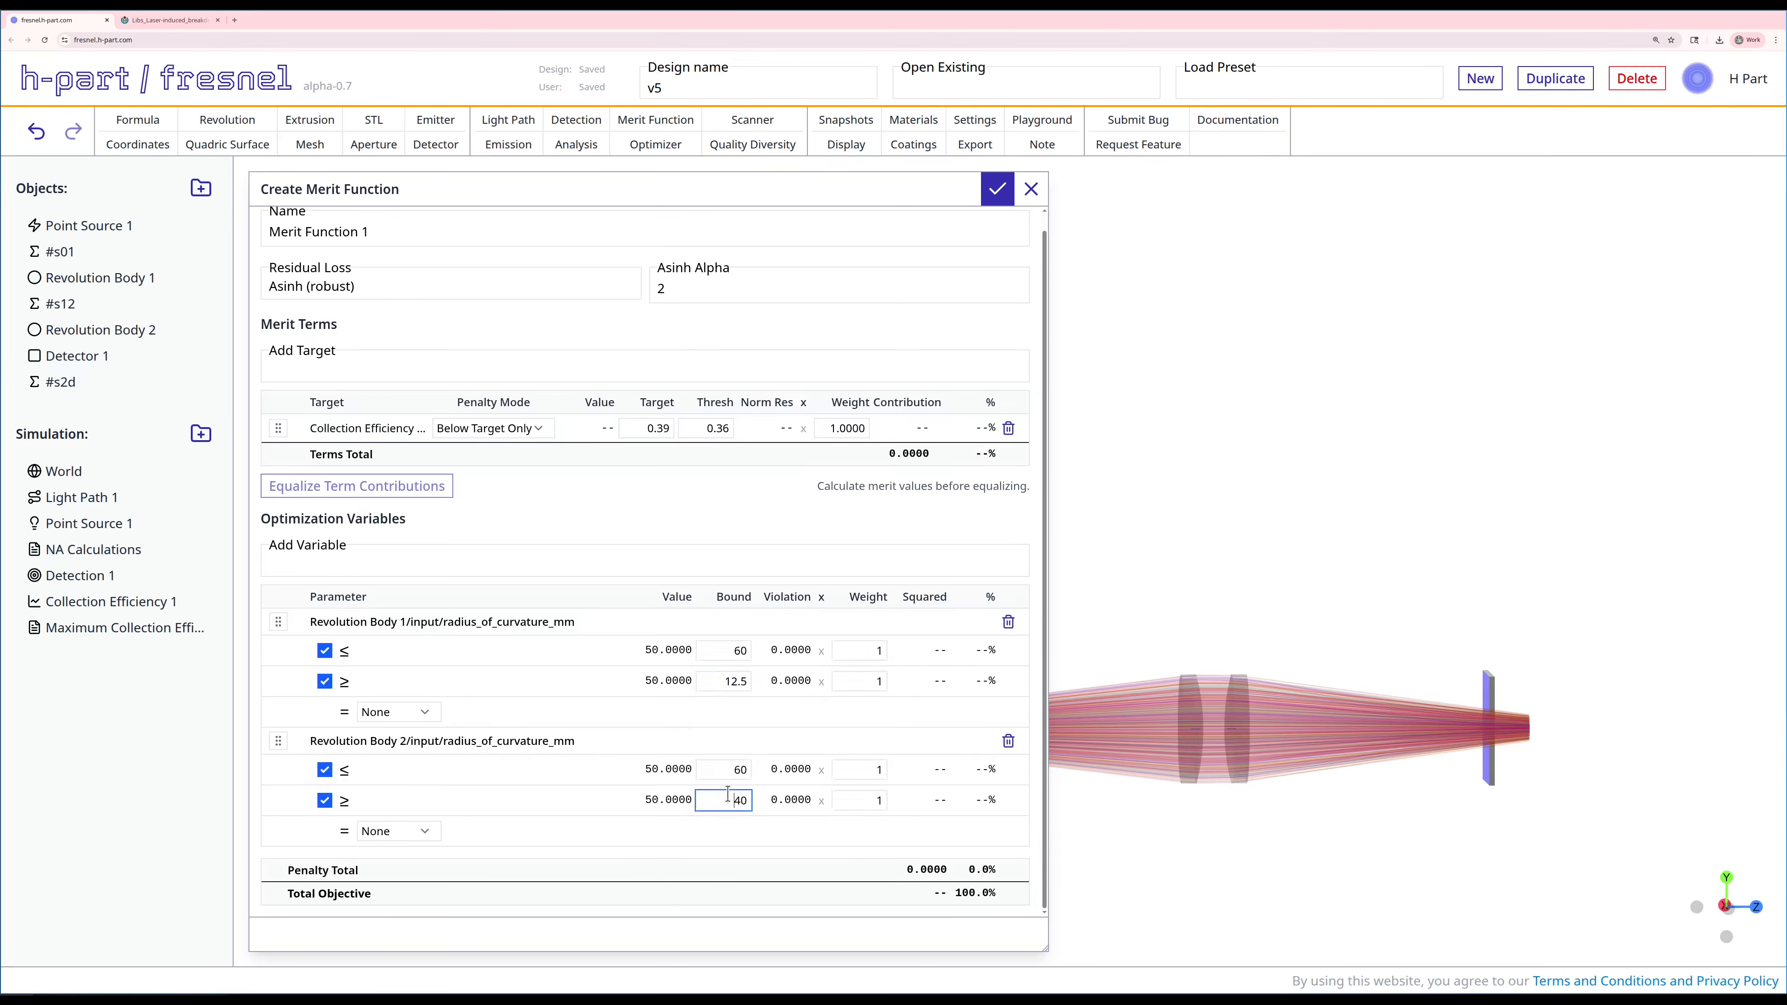
type("1")
type("2")
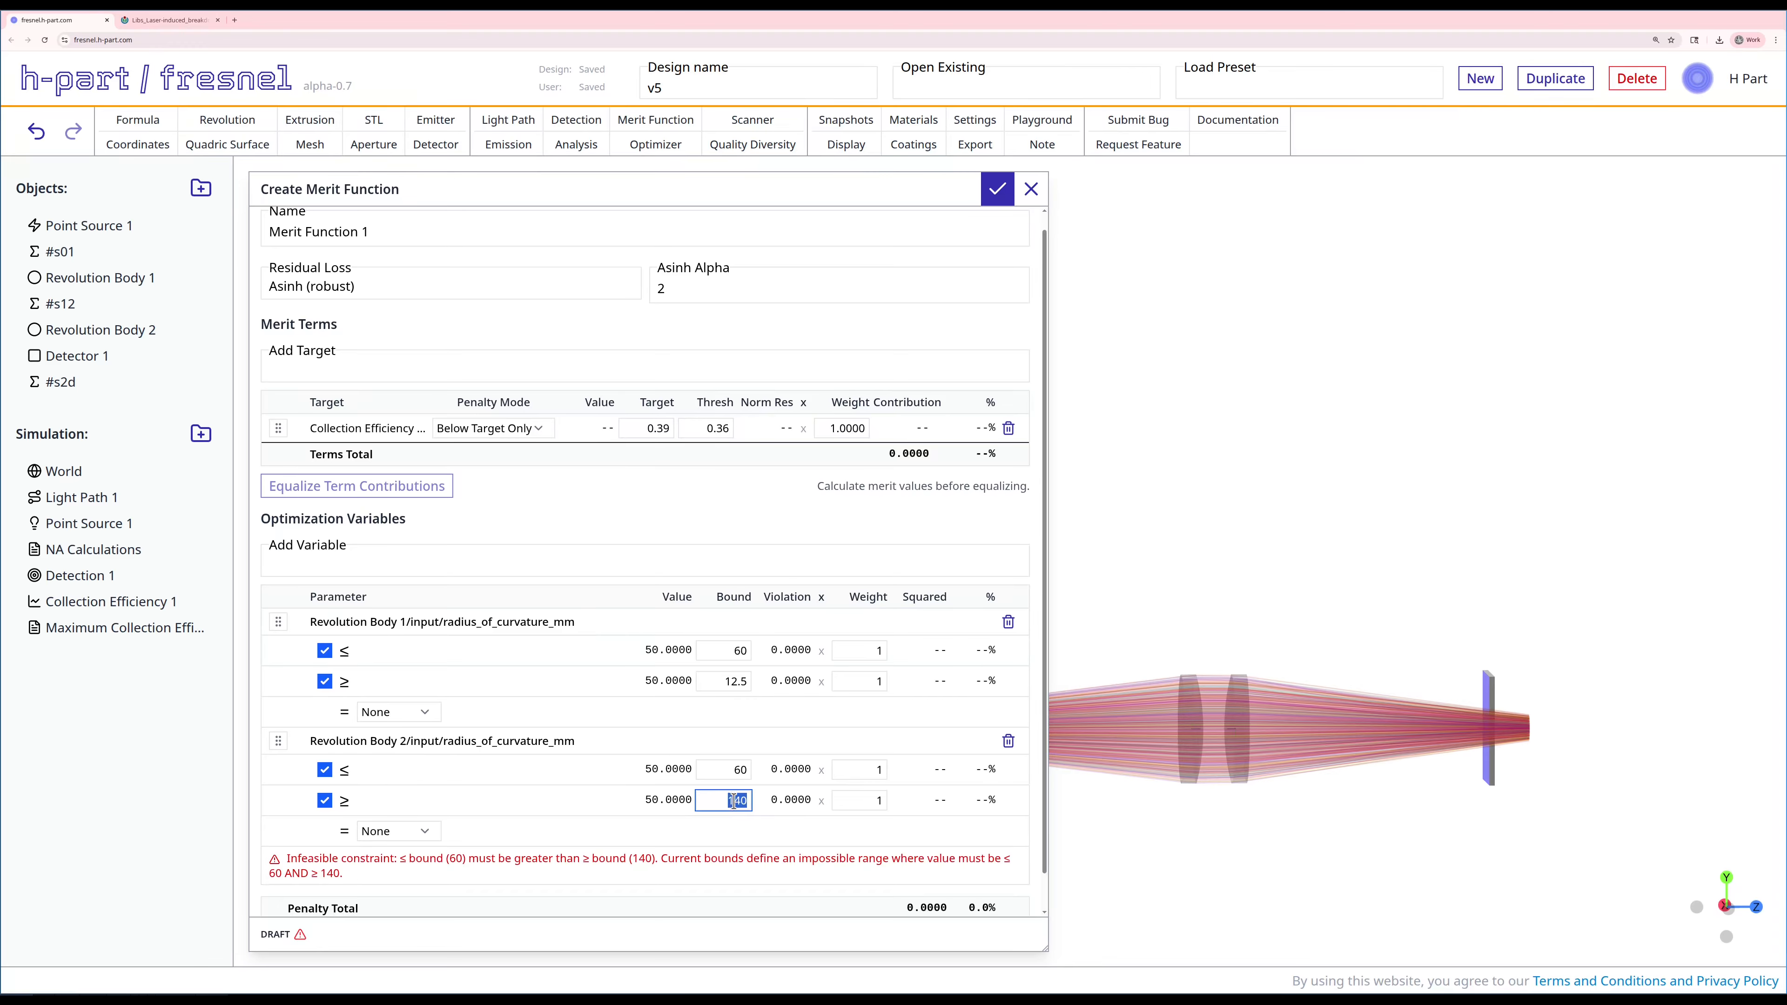
key("Delete")
key("Delete")
type(".5")
Step: Set the upper bound of both radius-of-curvature variables to 100 and create the merit function
double_click(739, 769)
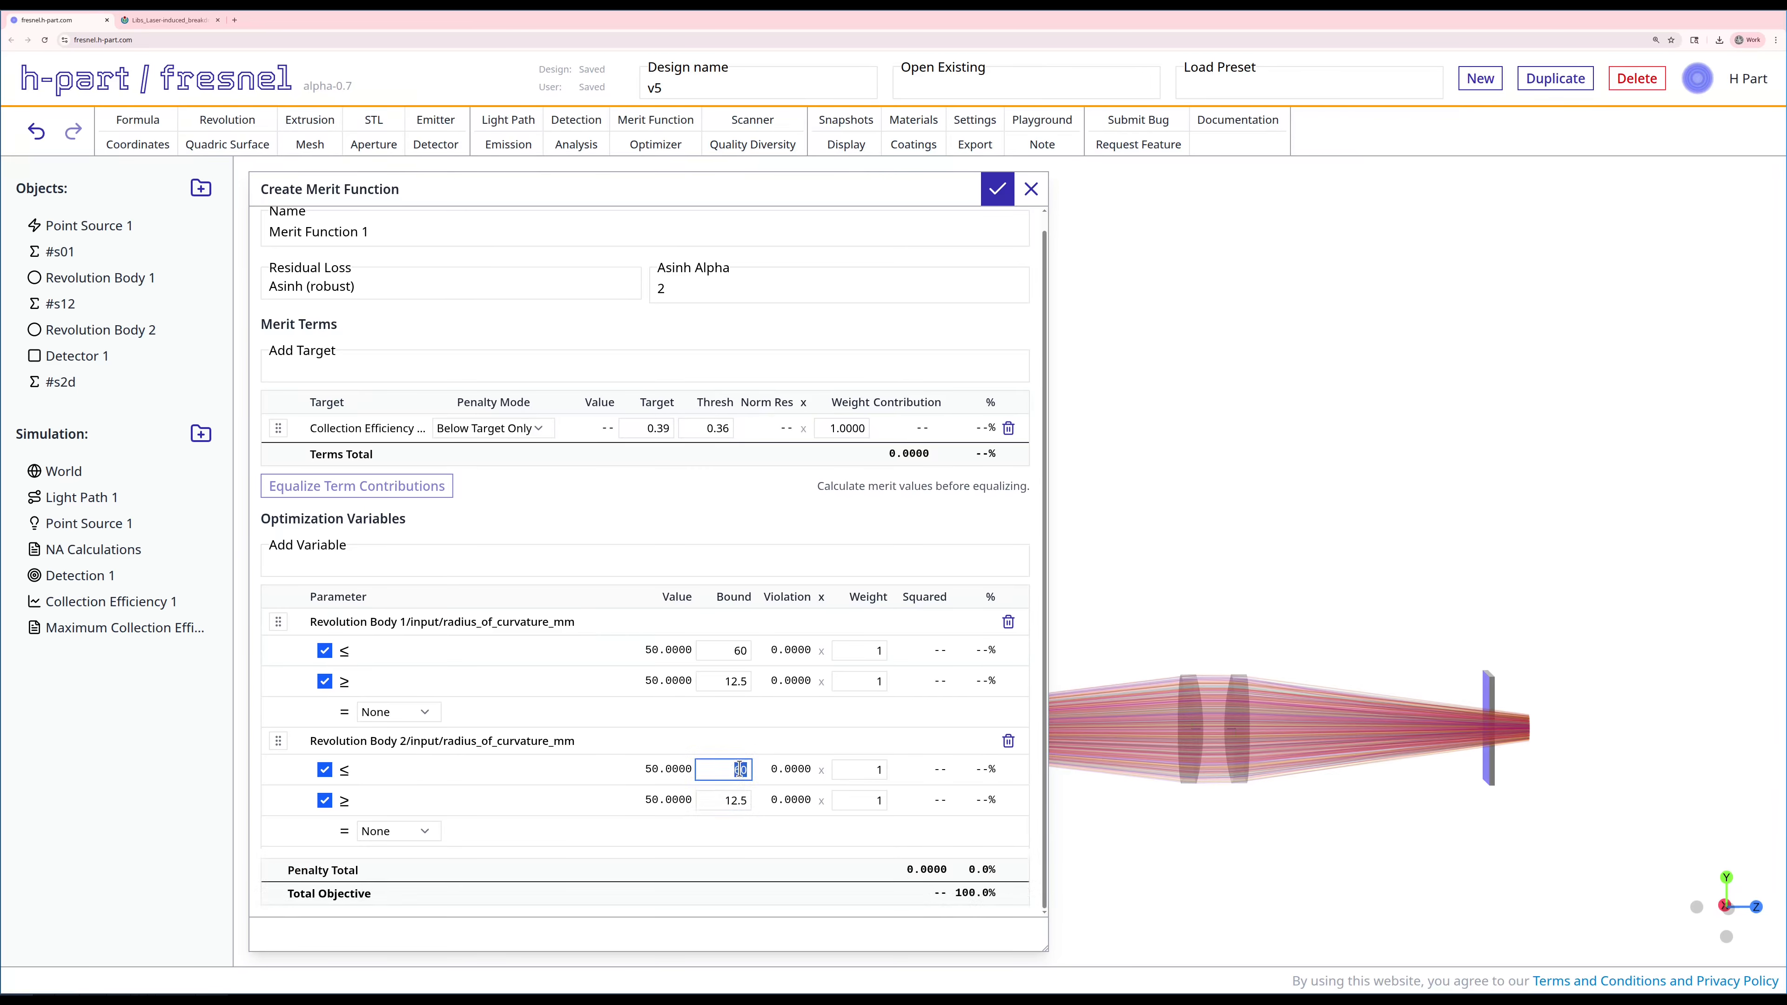
type("100")
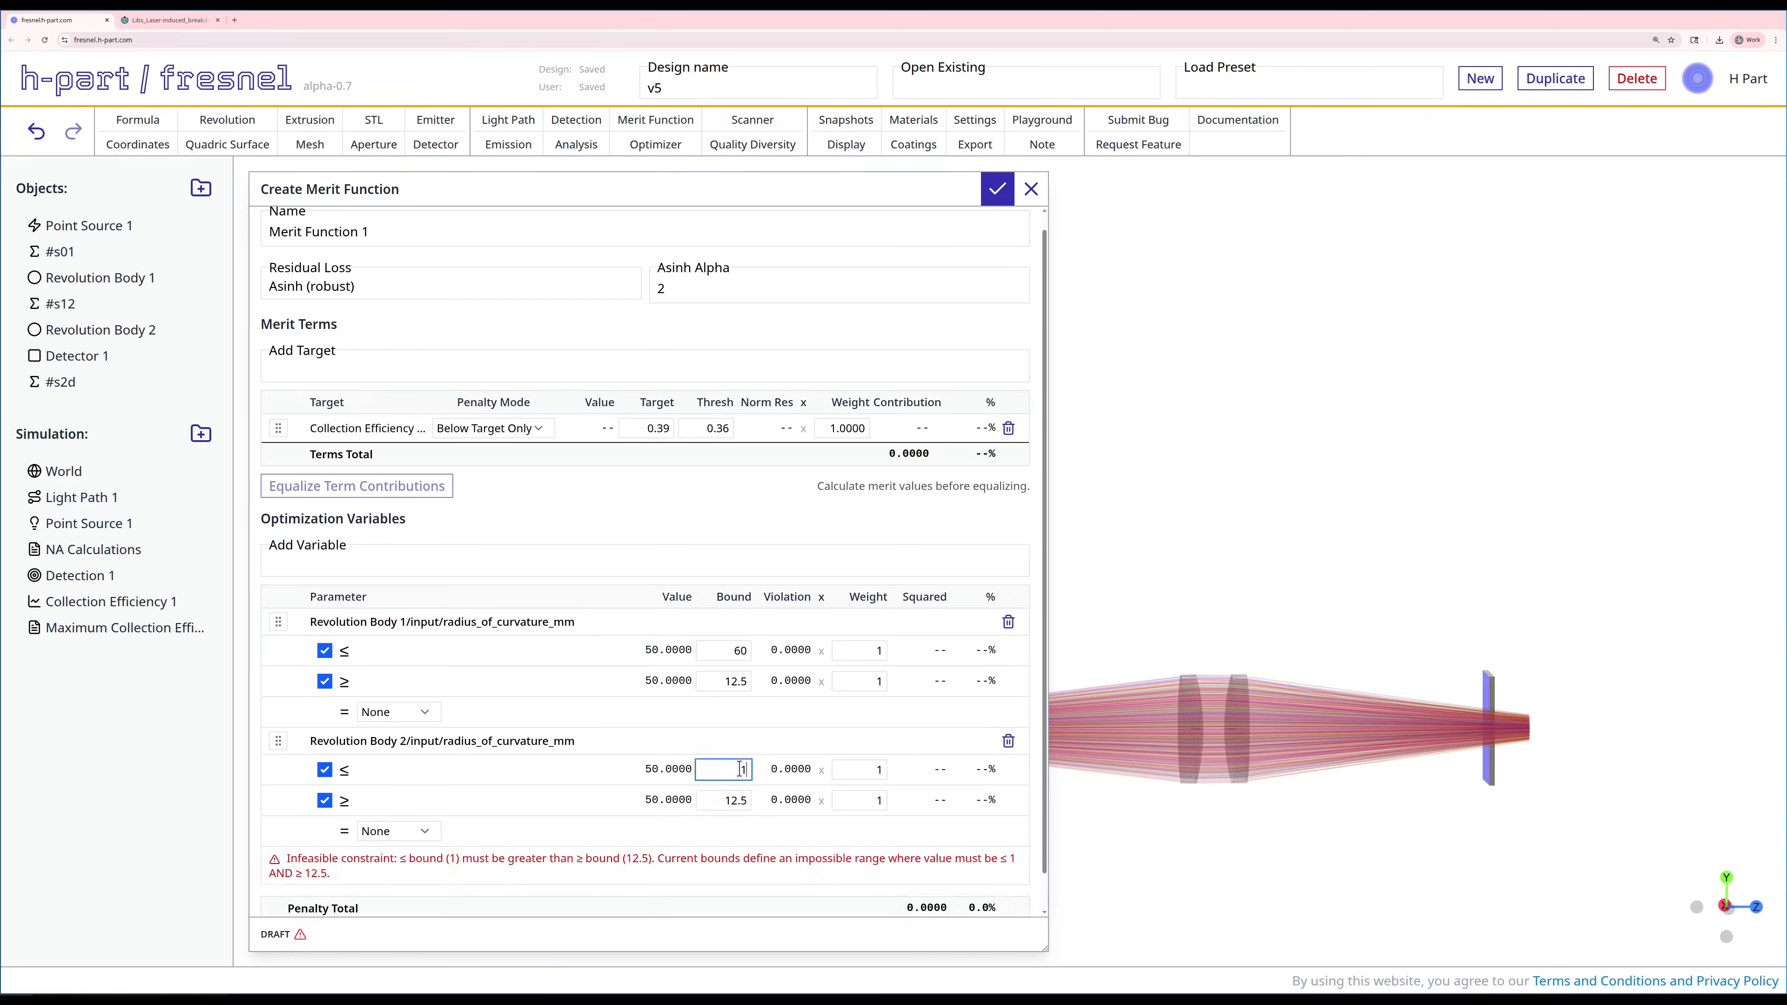
double_click(737, 649)
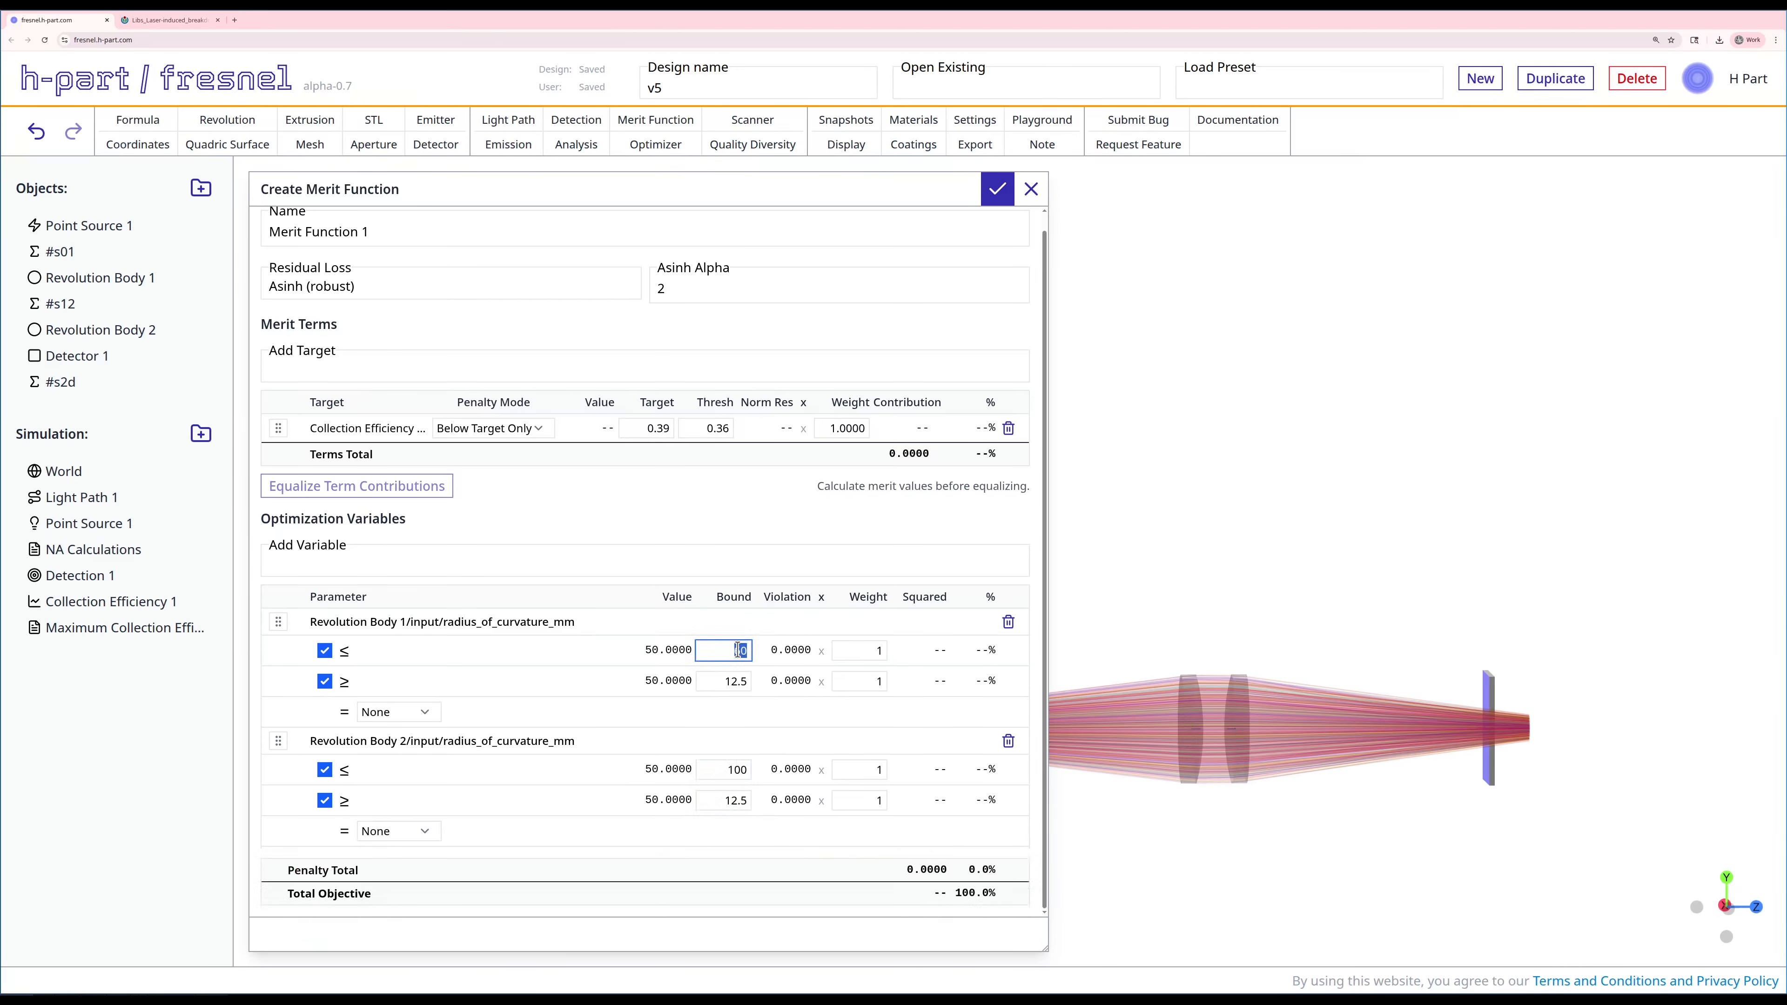
type("100")
left_click(770, 518)
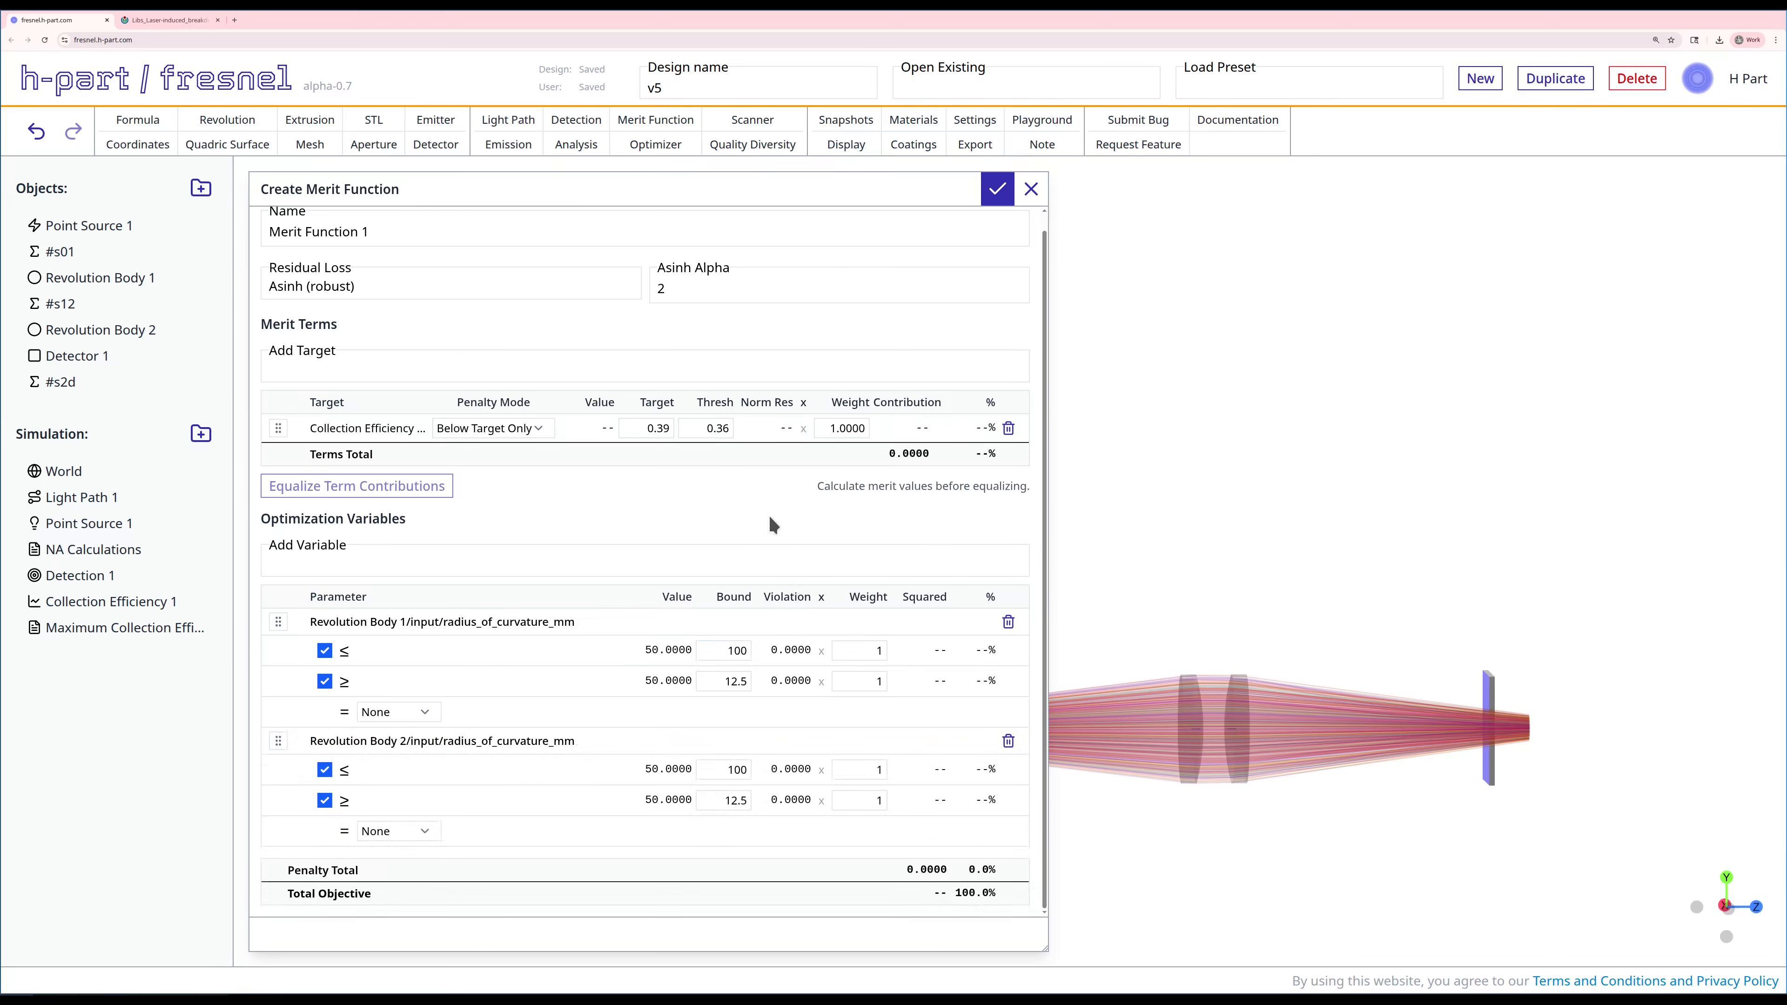
left_click(994, 197)
Step: Create an optimizer using the CMA-ES algorithm, Merit Function 1, sequential tracing and a maximum of 5000 evaluations
left_click(655, 144)
left_click(296, 360)
left_click(309, 419)
left_click(356, 432)
left_click(335, 494)
left_click(341, 547)
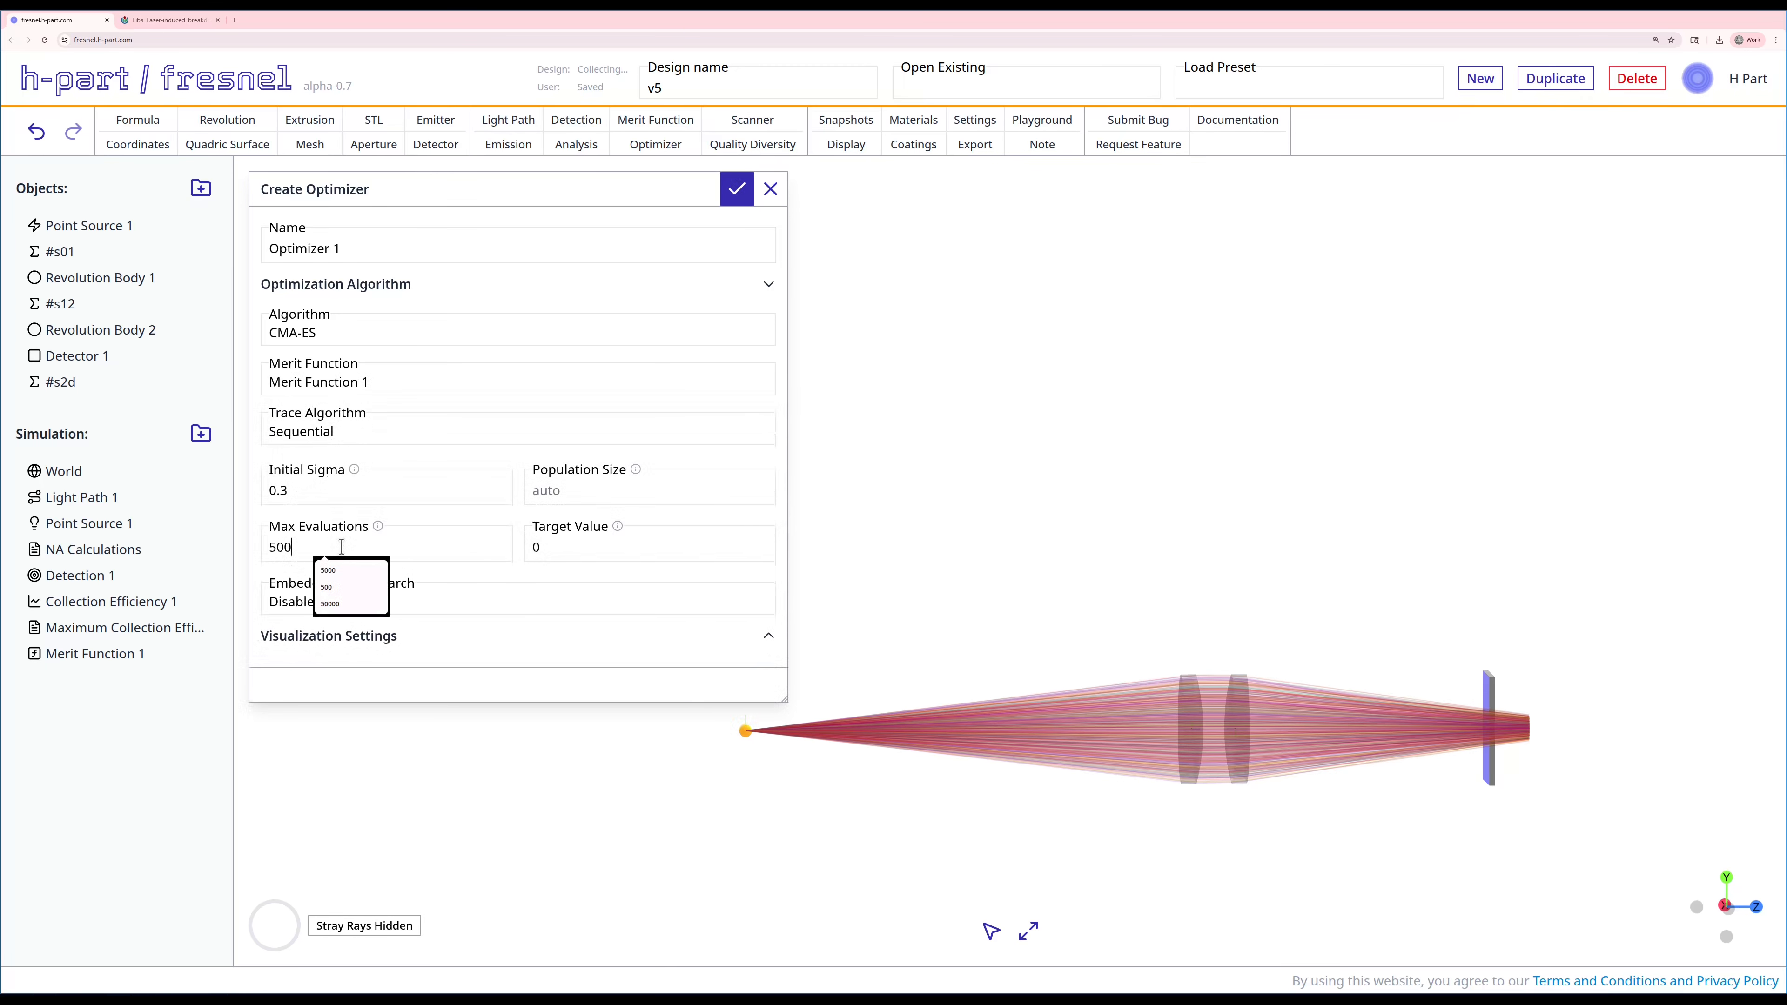
type("0")
left_click(660, 552)
left_click(734, 190)
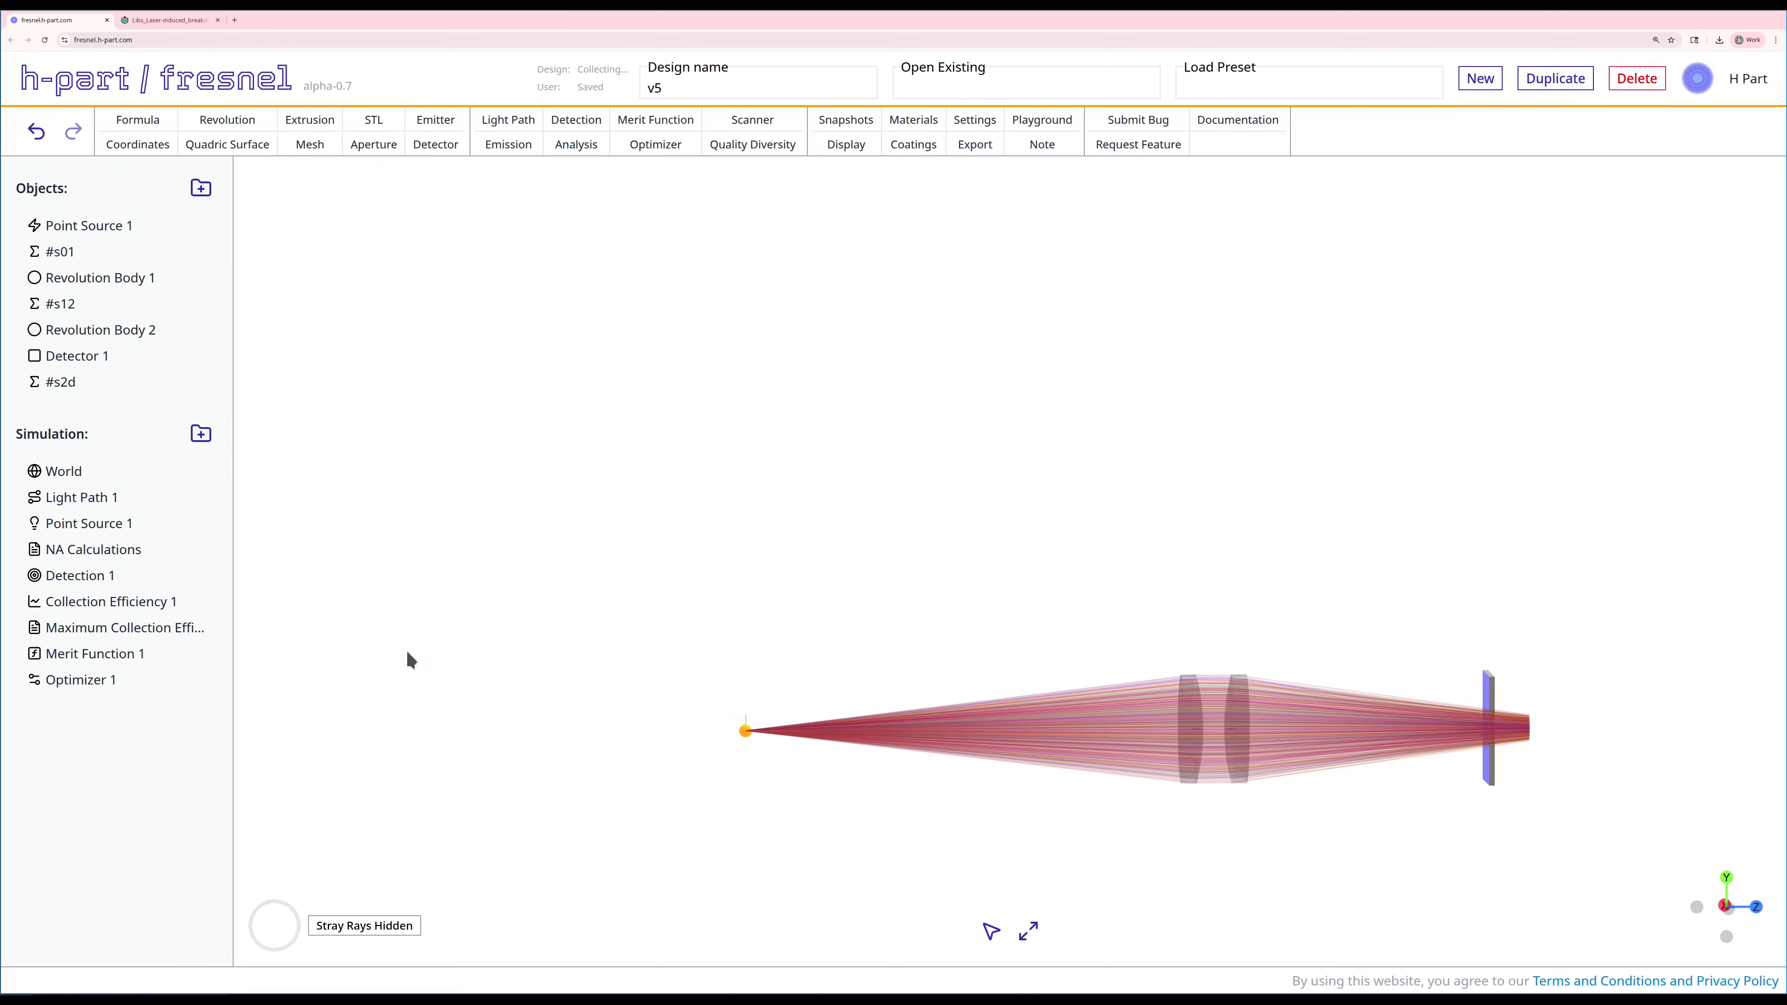
Step: Run Optimizer 1, stop it once the best merit levels off, and close the optimization results
right_click_drag(630, 708, 804, 639)
left_click(196, 680)
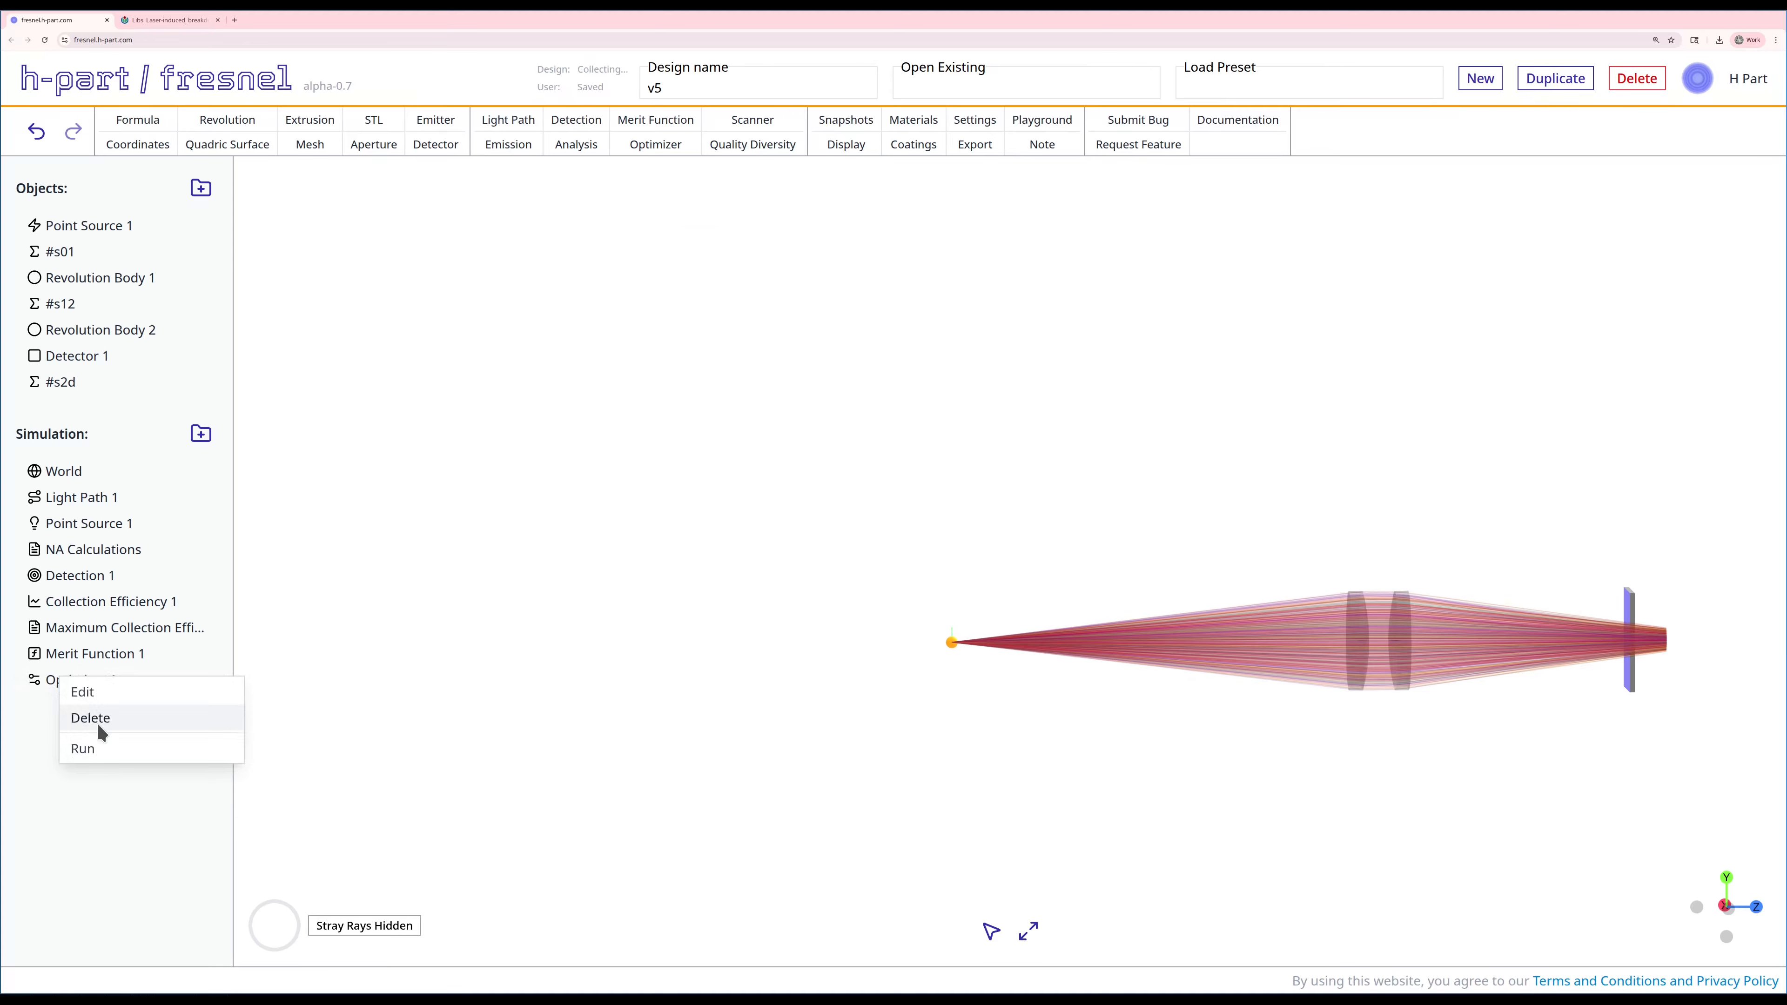
left_click(91, 739)
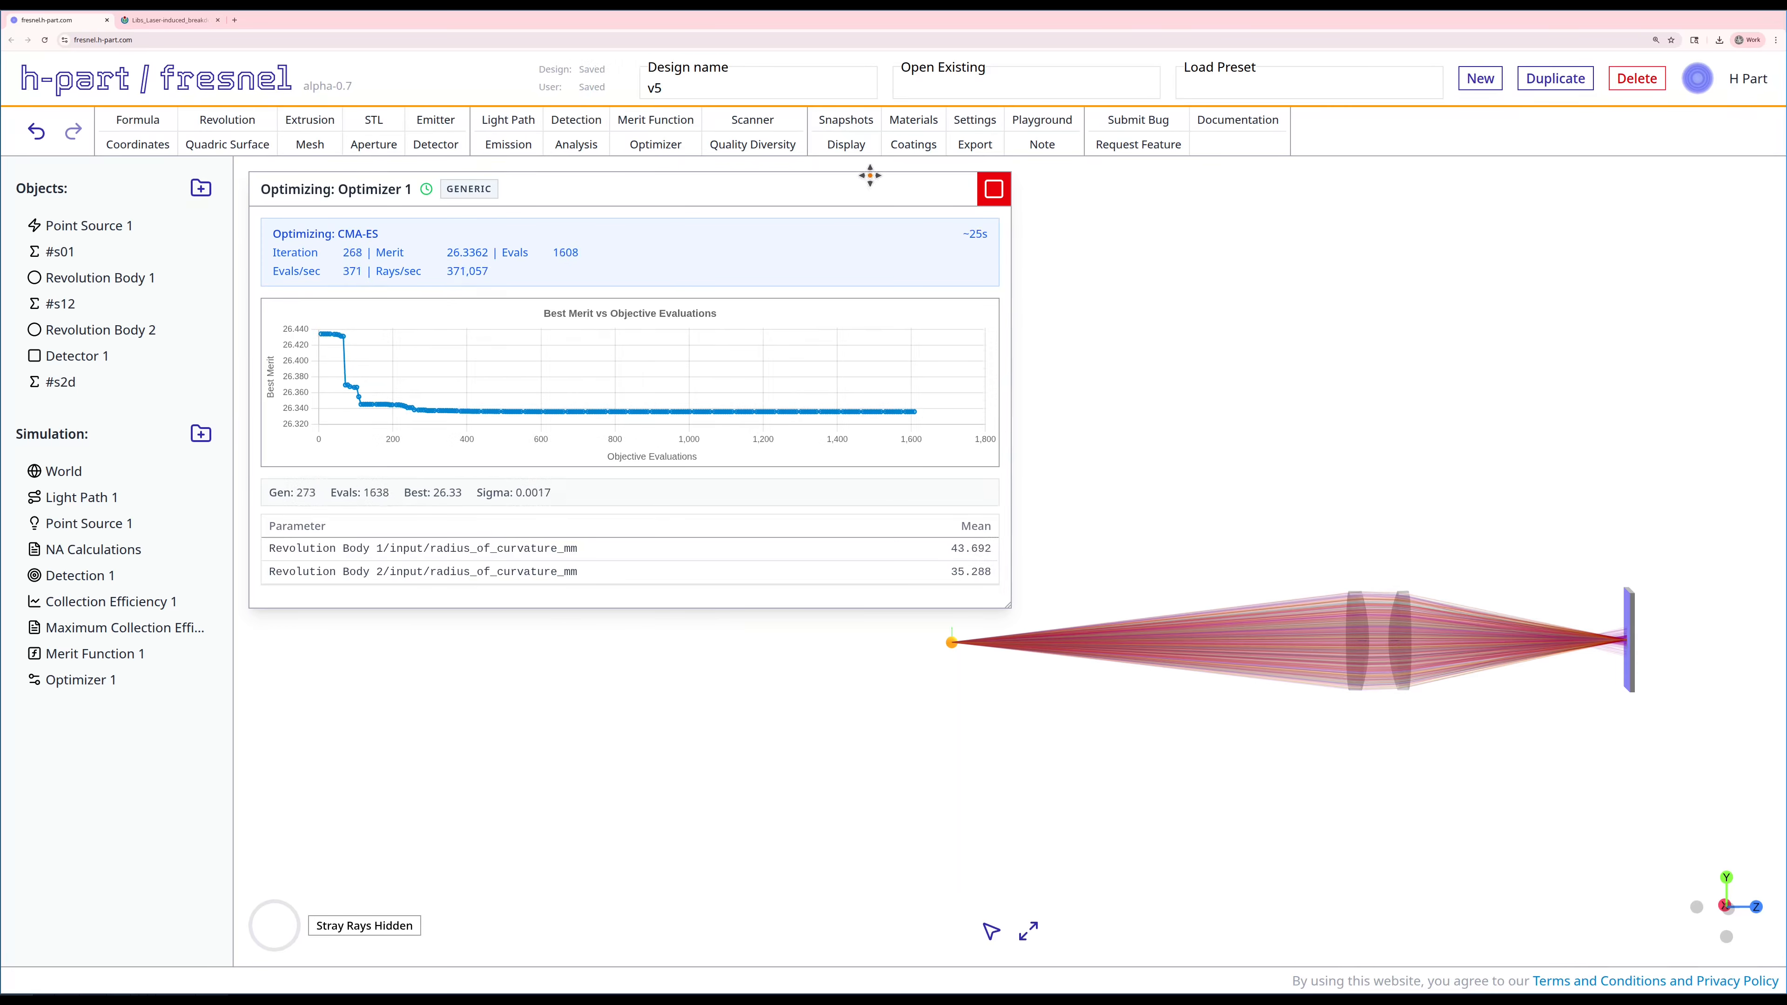
left_click(993, 190)
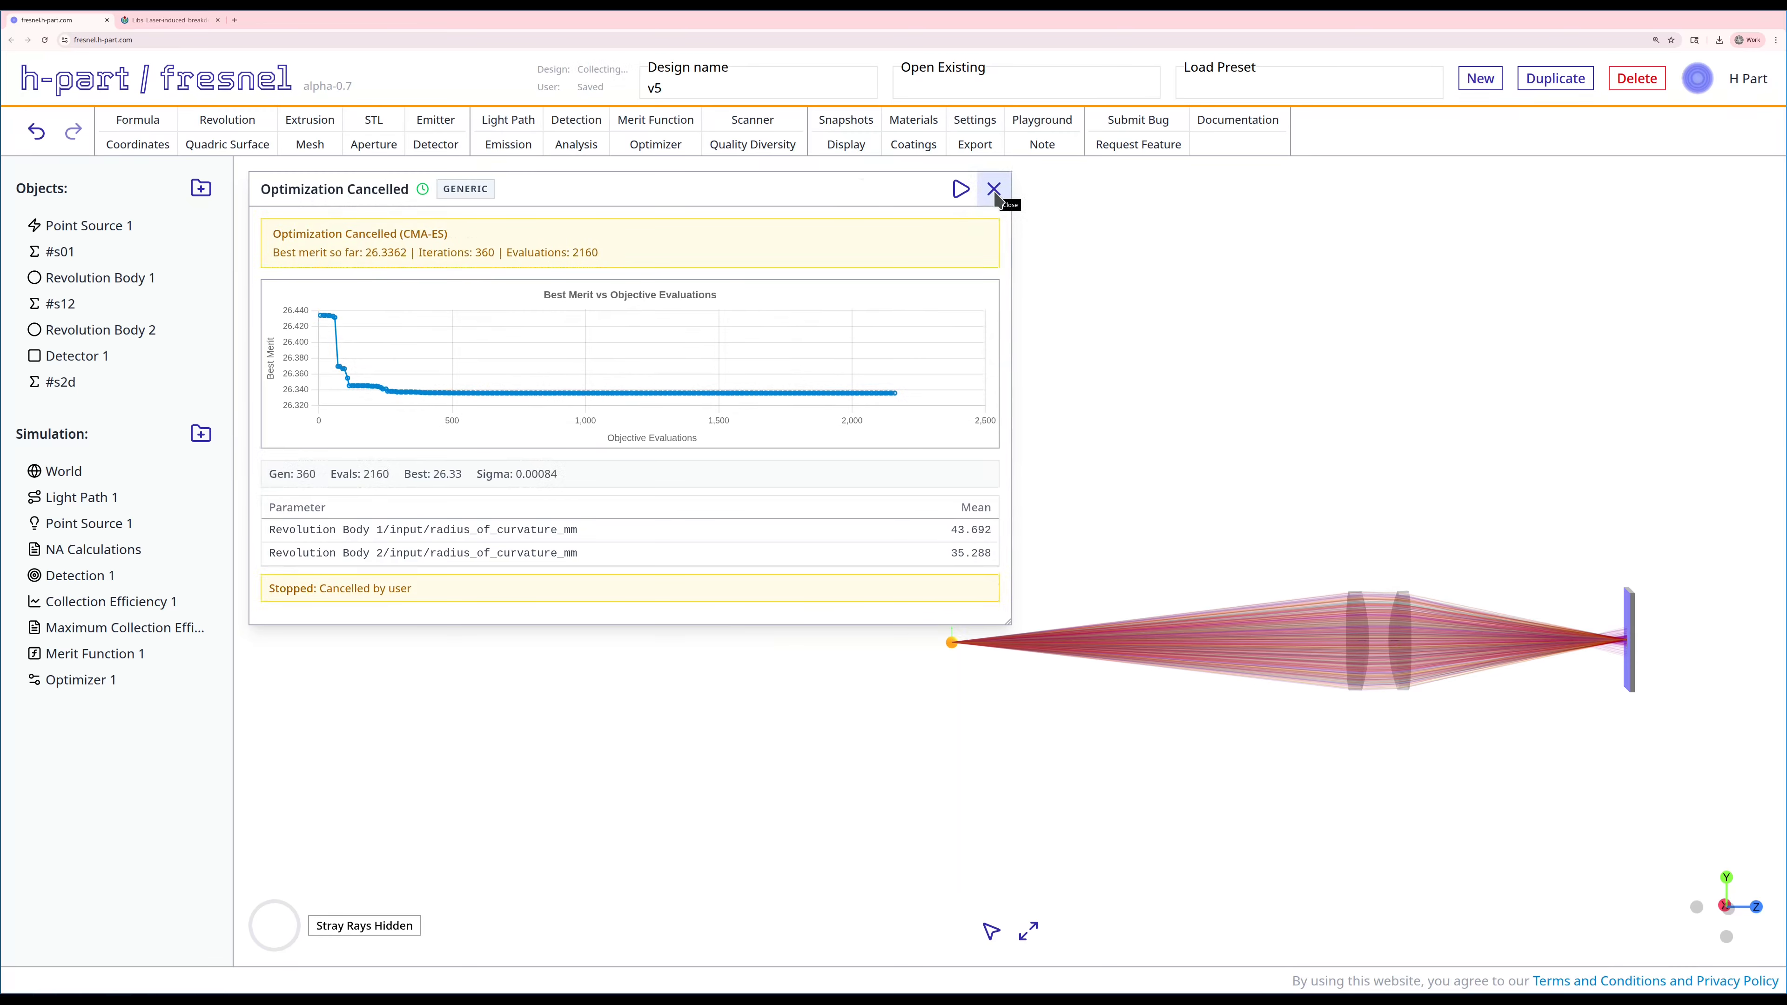
left_click(995, 192)
Step: Inspect the optimized lens layout, then run Collection Efficiency 1 and review its intensity percentages and detector hit pattern
right_click_drag(1315, 406, 899, 259)
scroll(1020, 484, "up", 2)
scroll(1016, 476, "up", 1)
right_click_drag(916, 489, 1005, 519)
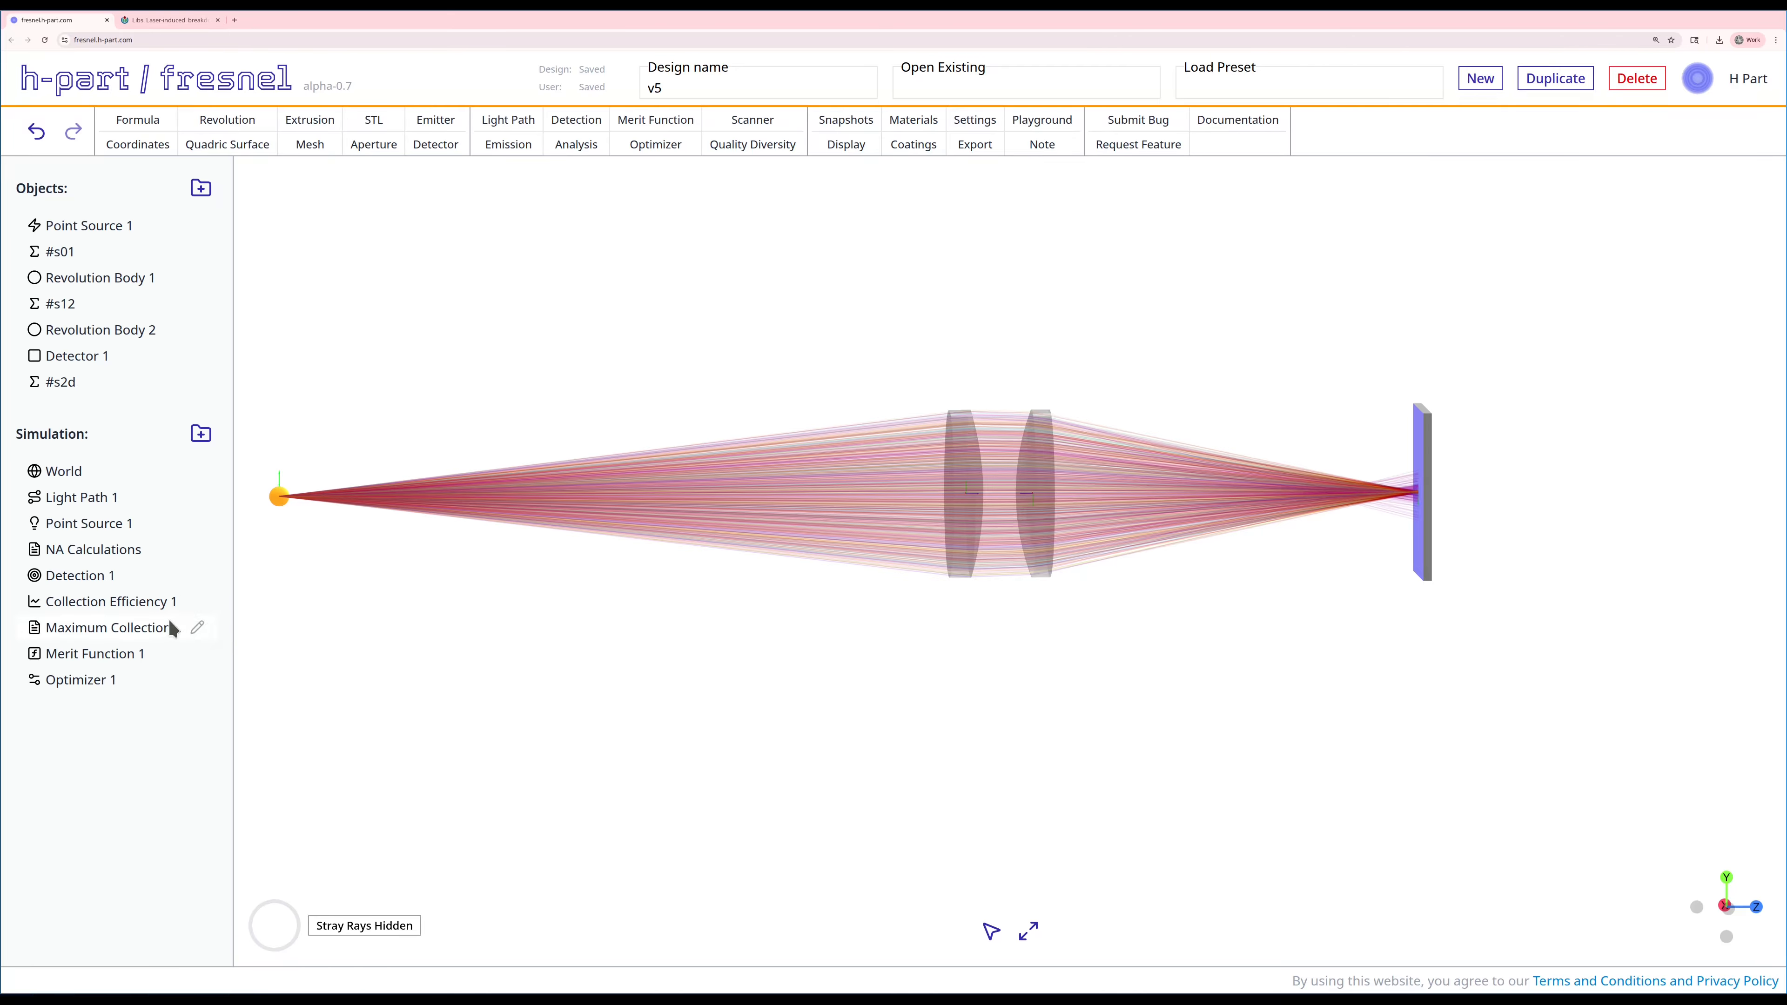
right_click(174, 601)
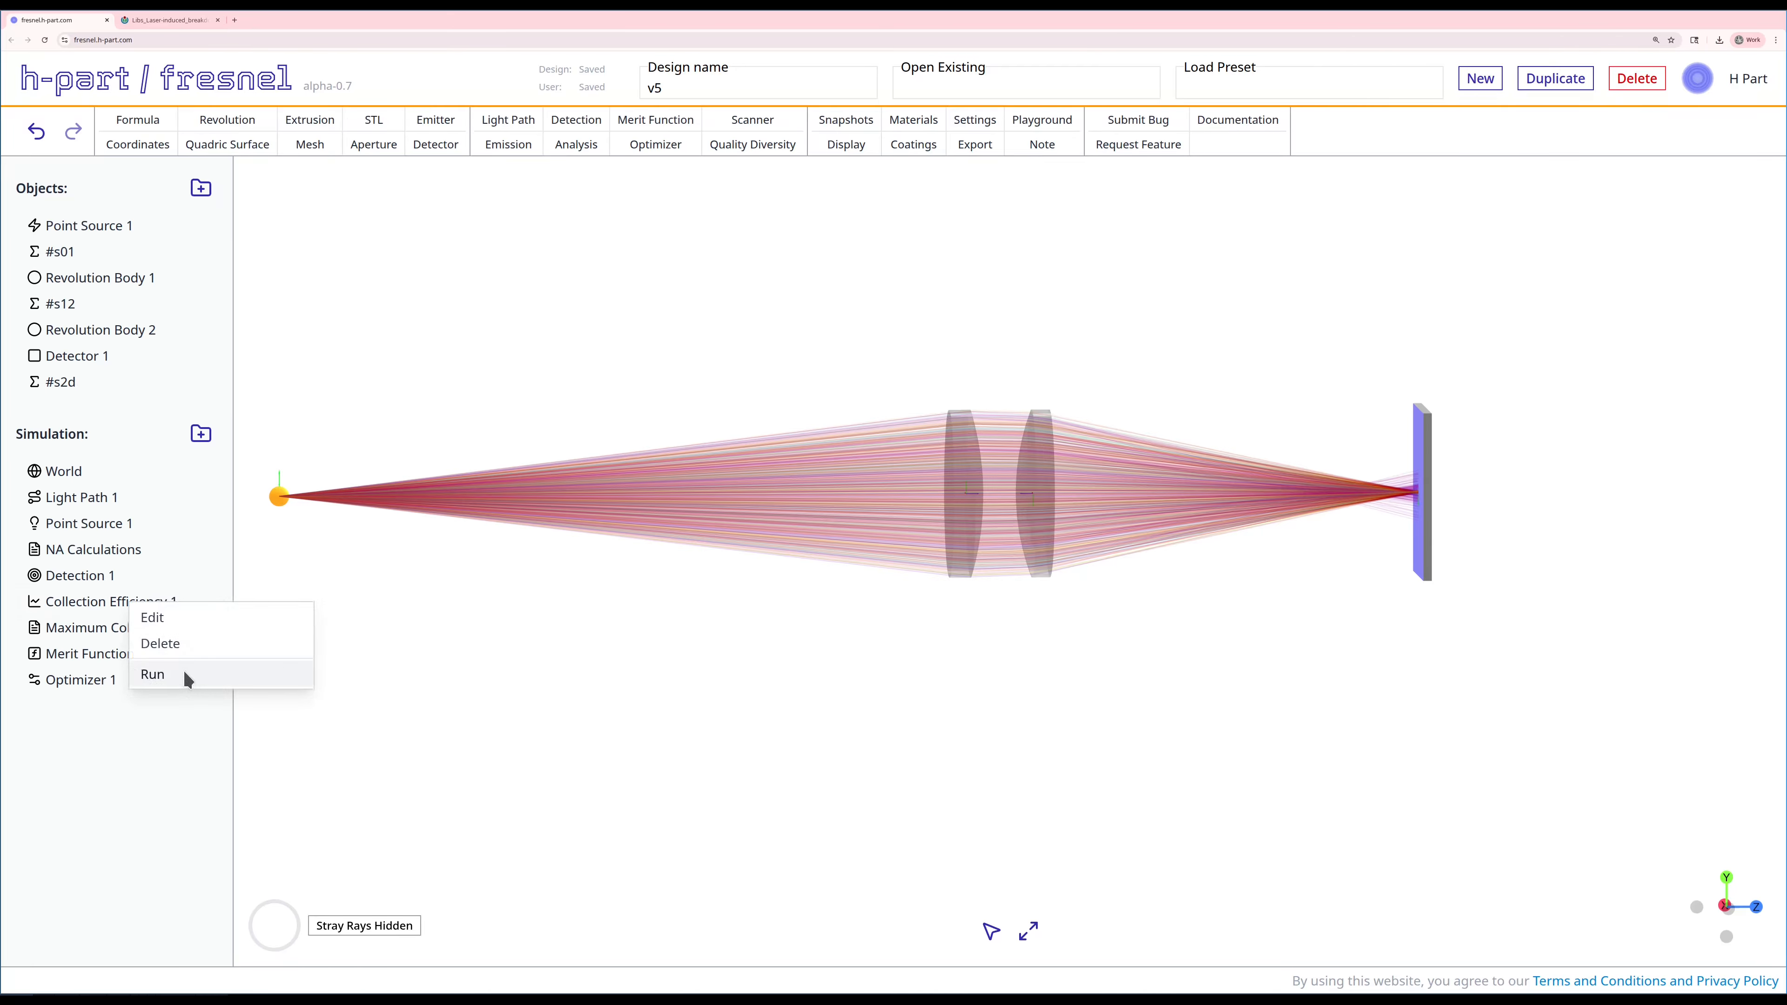
left_click(153, 675)
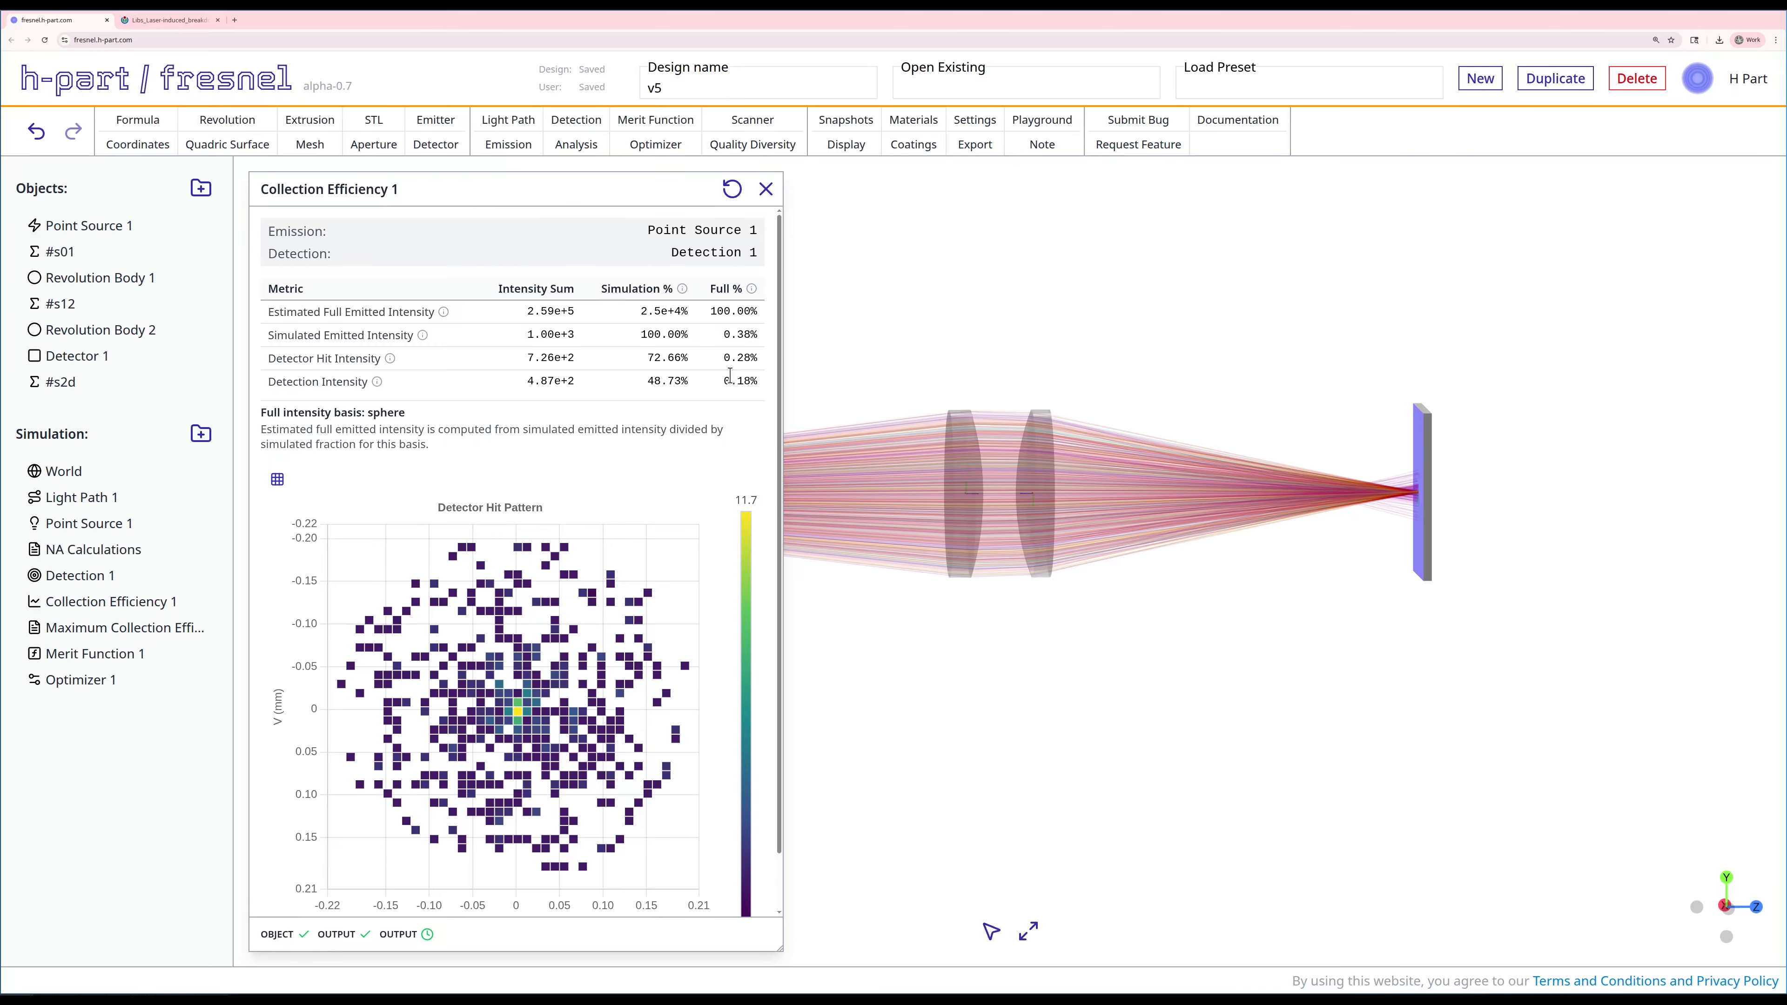
left_click(765, 189)
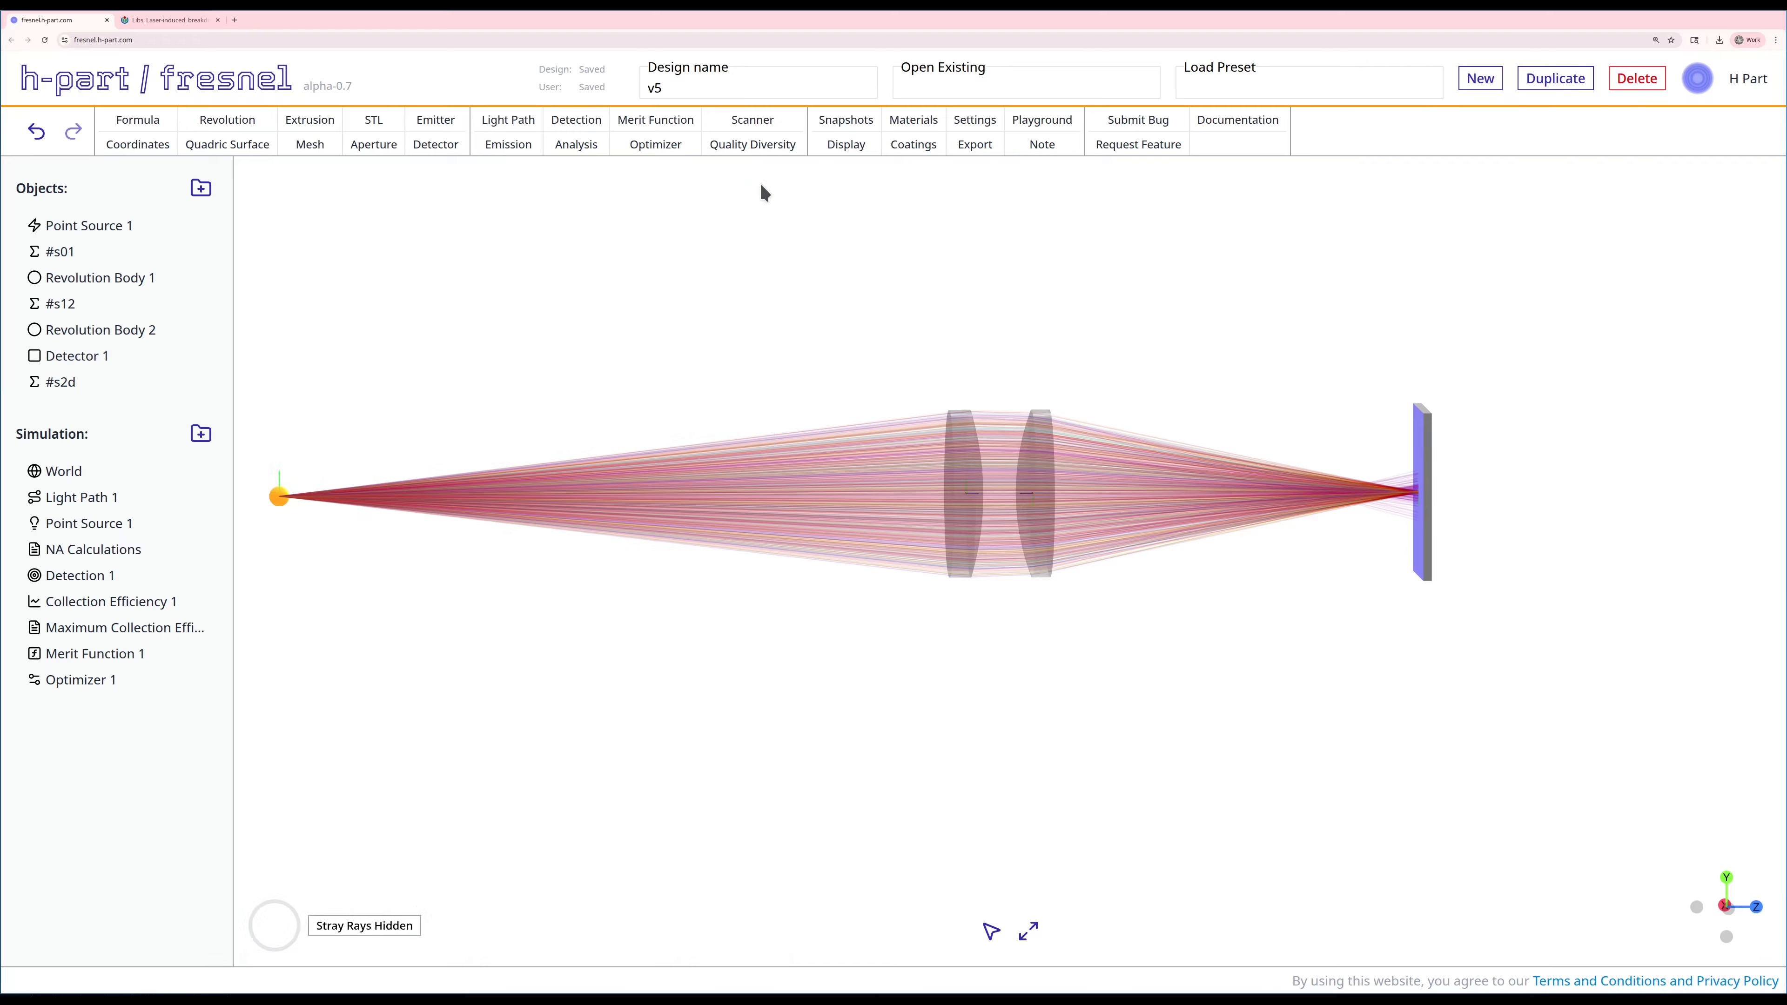
Step: Create a point source emission named Point Source Single with a single wavelength of 550 nm
left_click(513, 147)
left_click(332, 241)
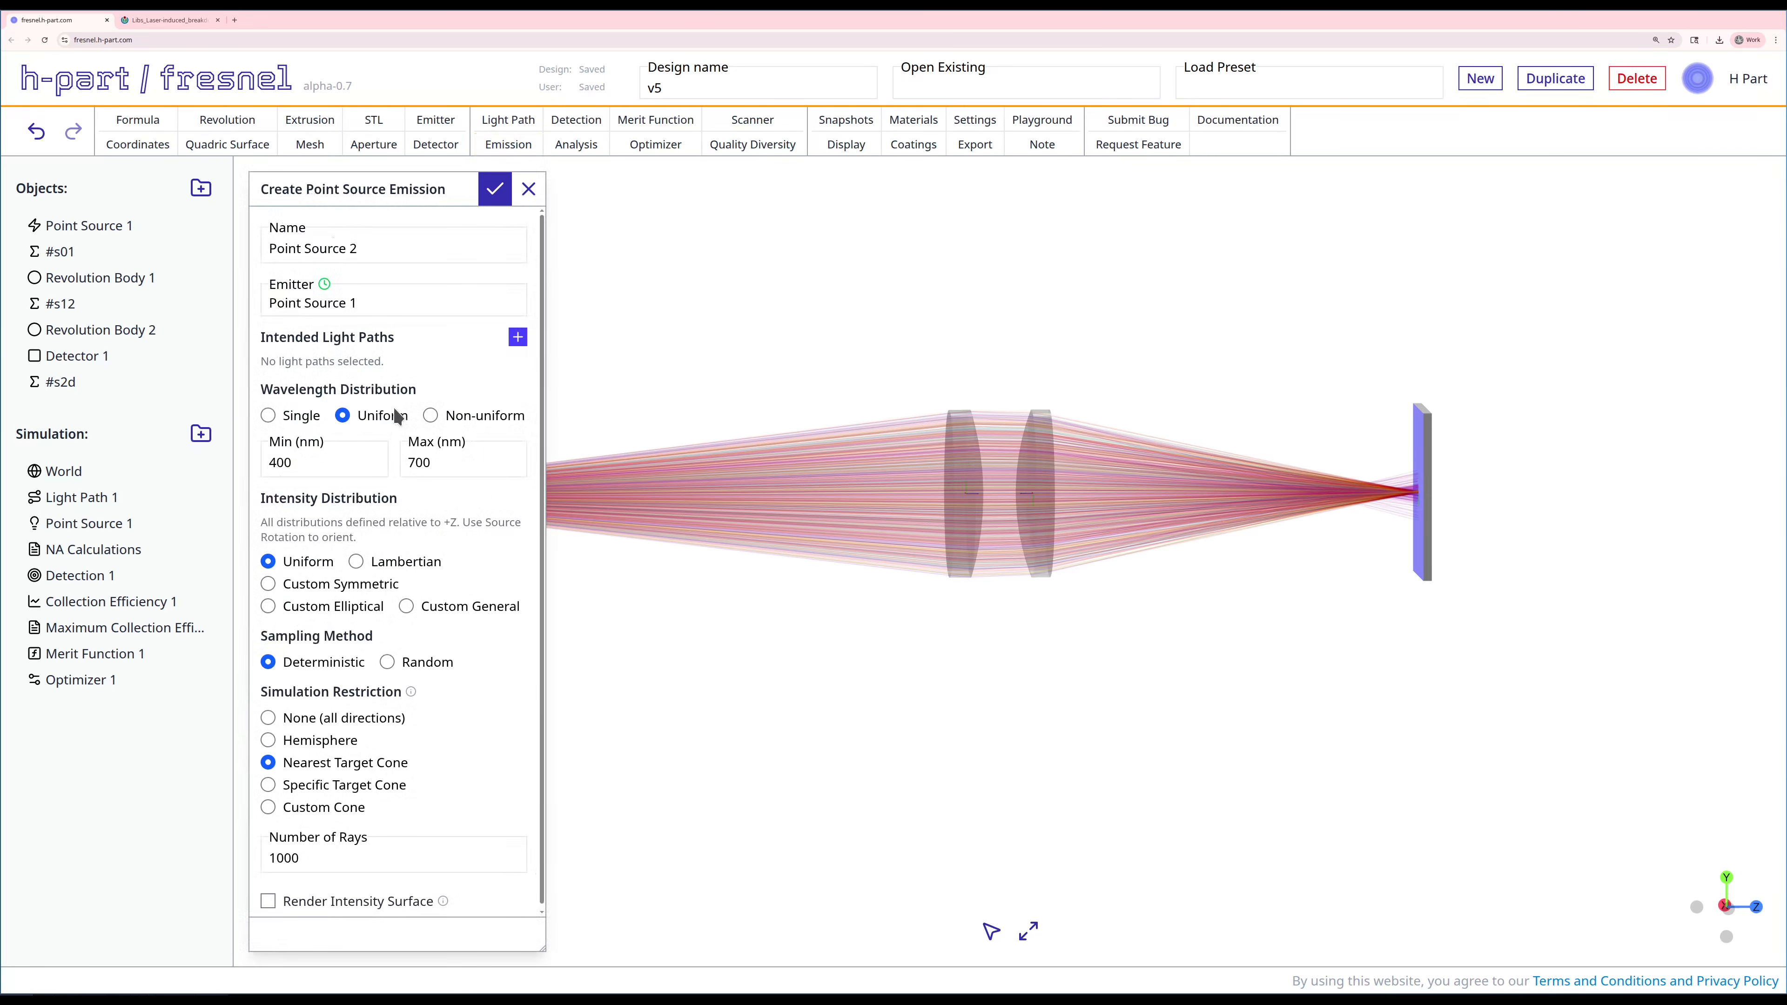
left_click(277, 415)
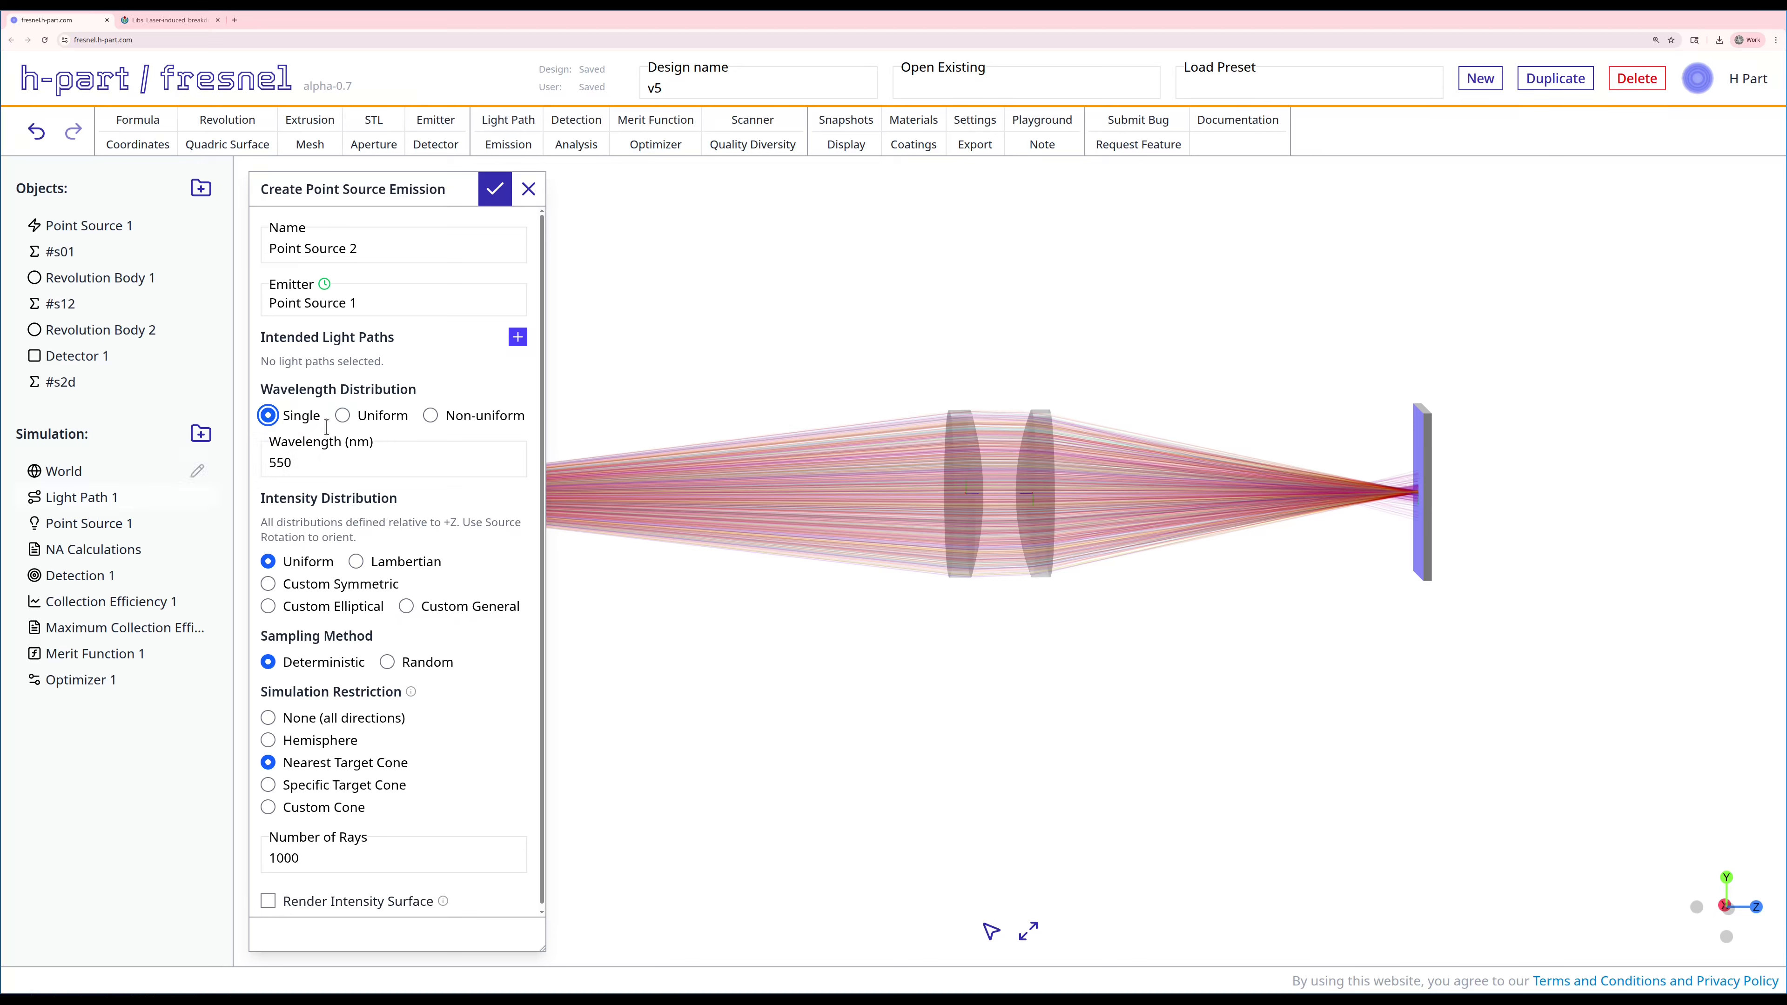
left_click(342, 415)
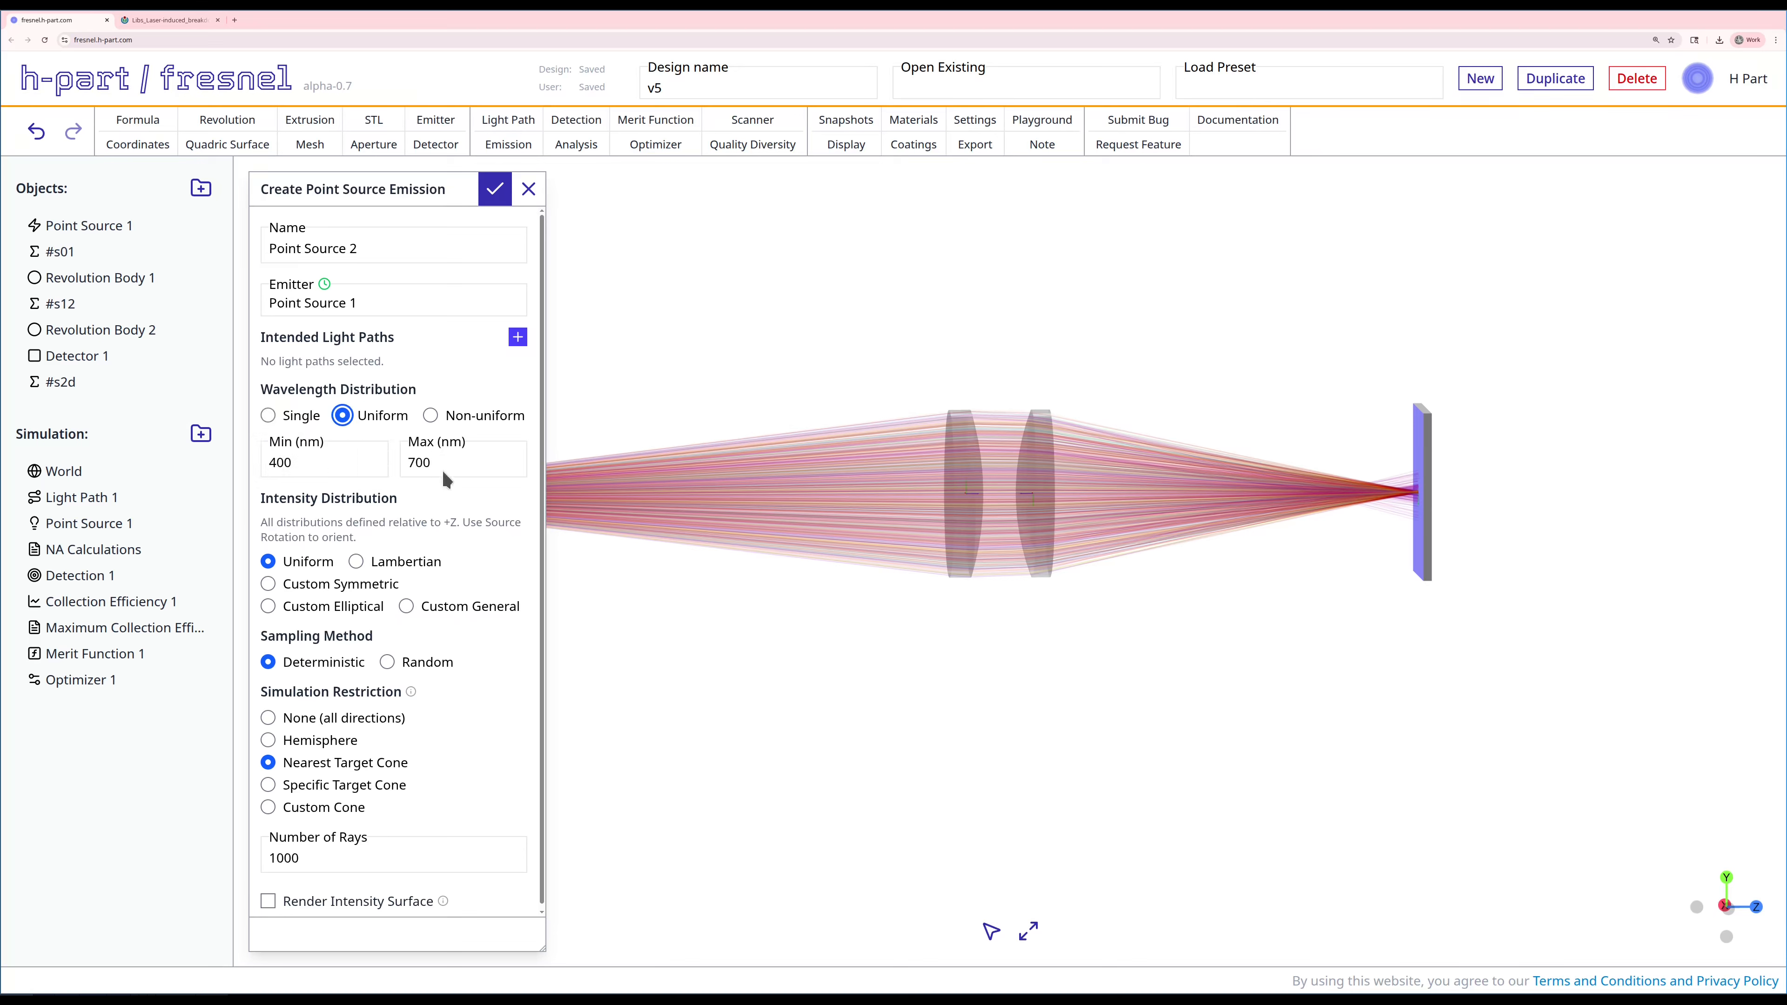
left_click(272, 416)
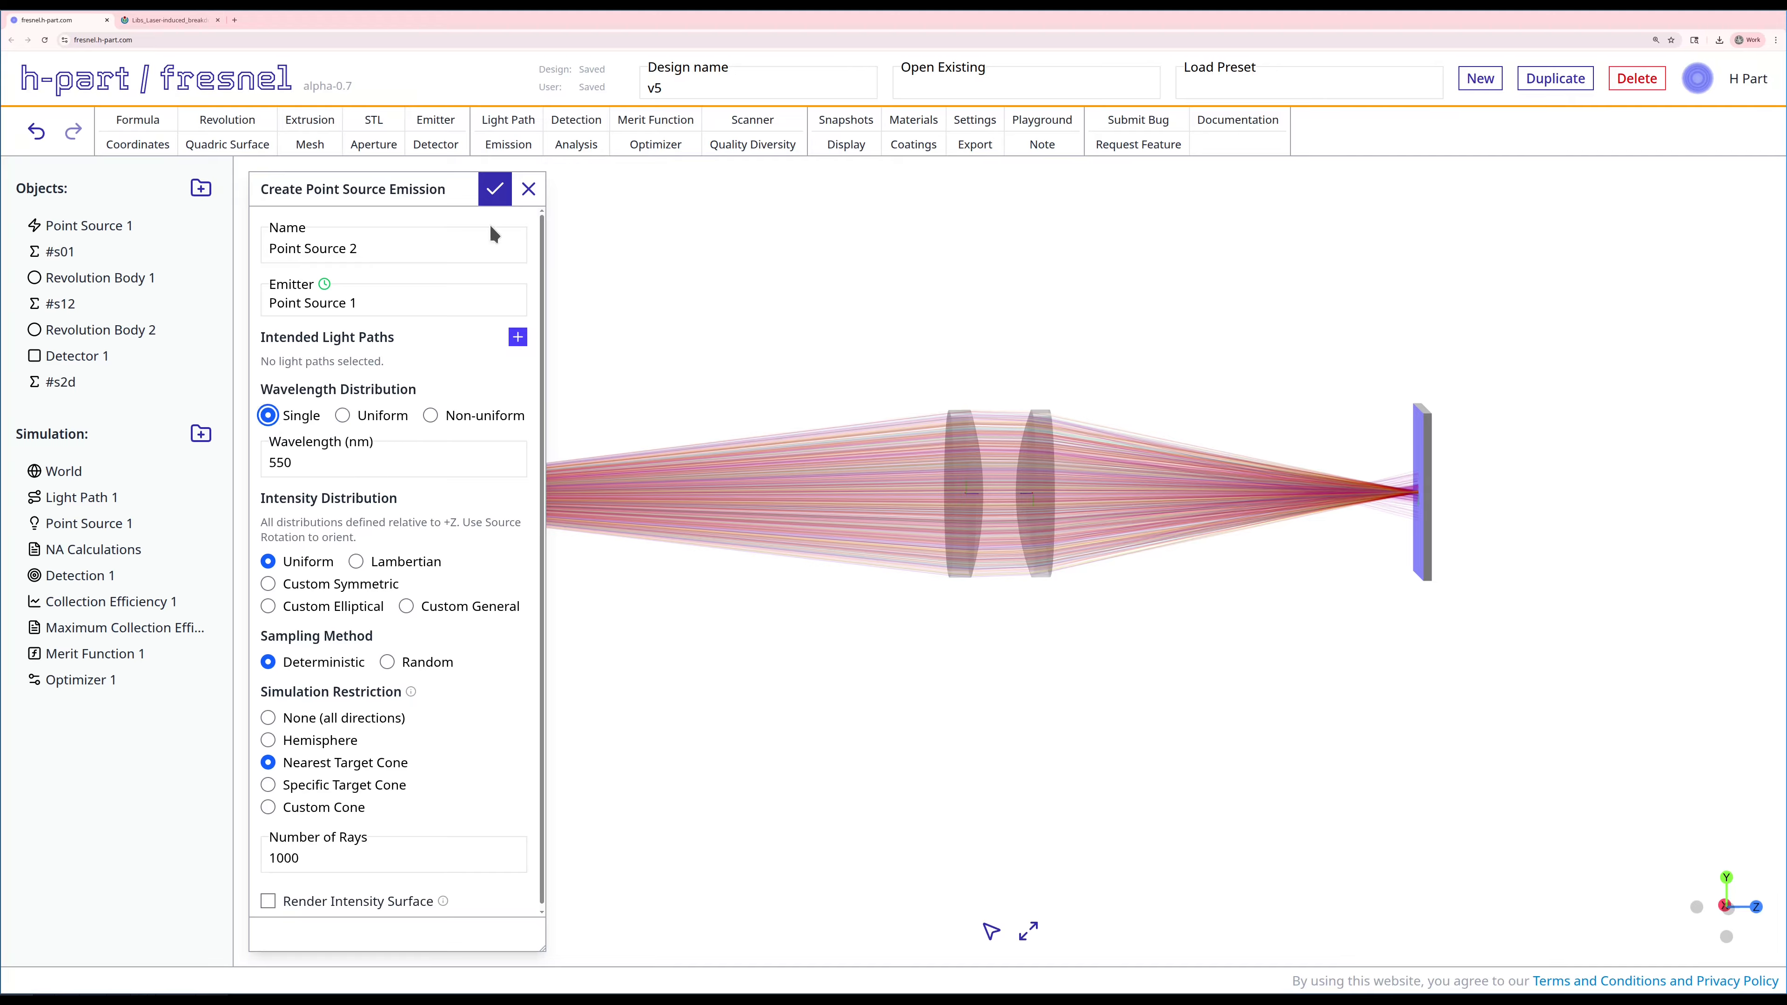
left_click(396, 248)
key("BackSpace")
type("Single")
left_click(495, 188)
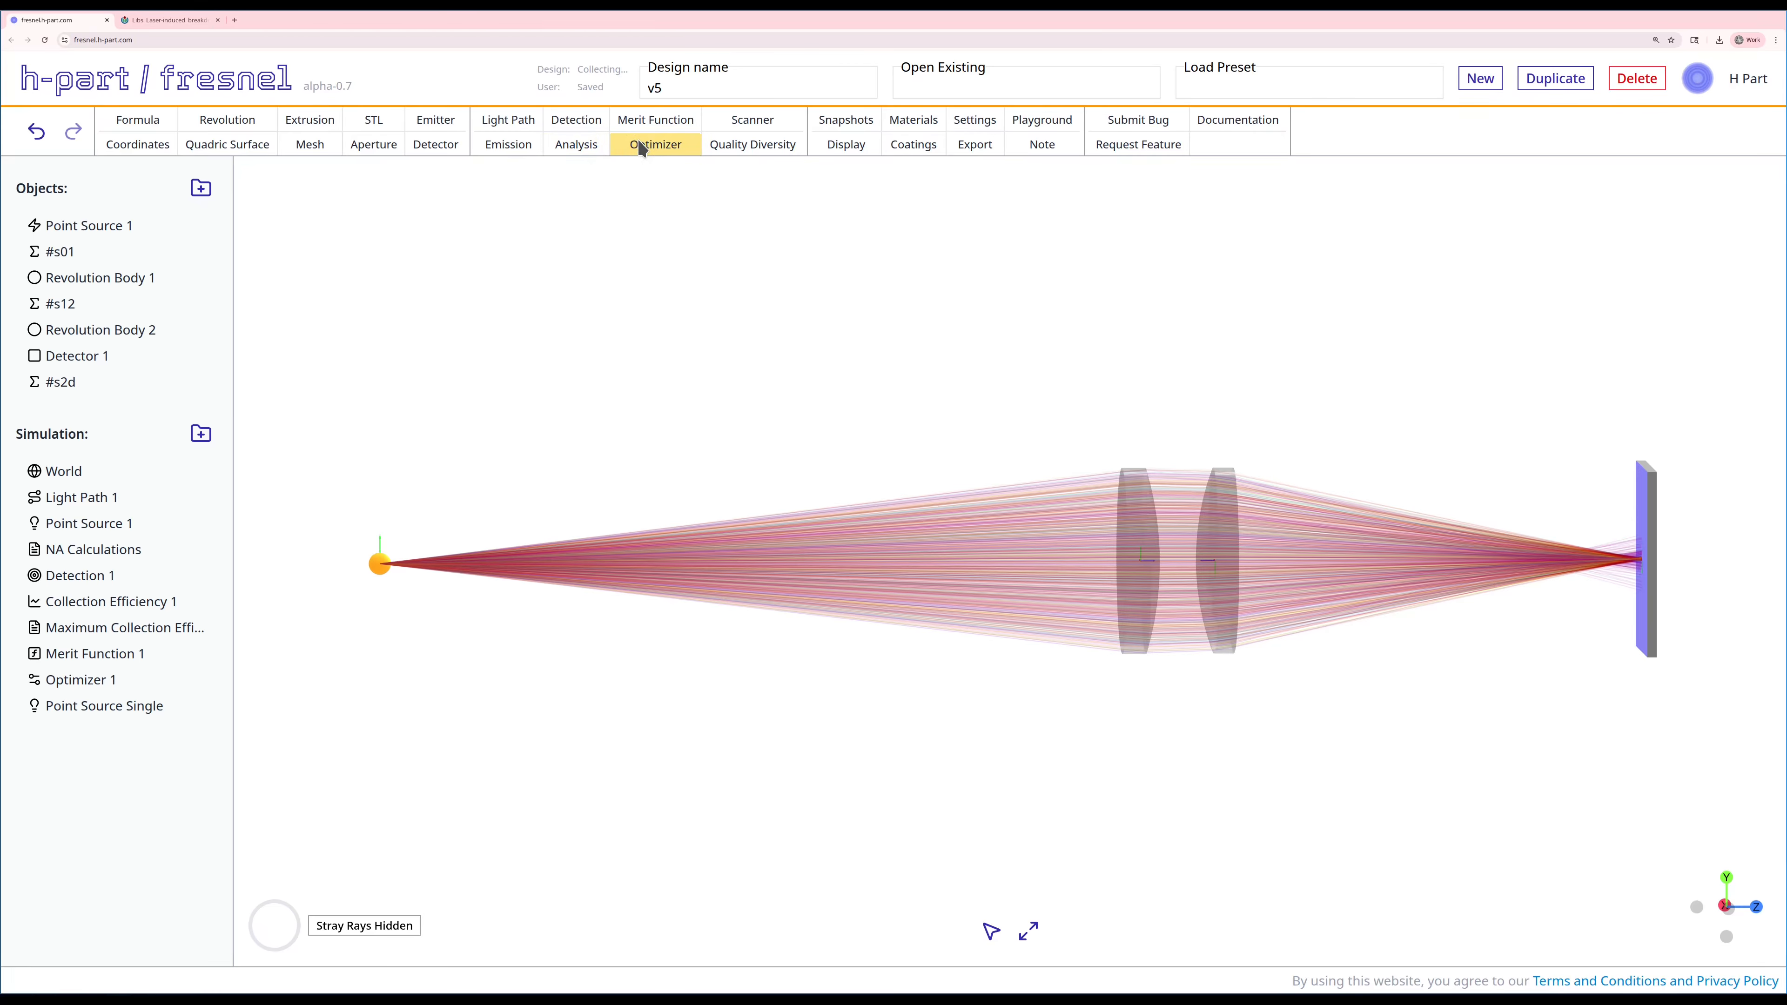
Step: Create a second collection efficiency analysis for Point Source Single, counting detections only and filtering stray rays
left_click(595, 142)
left_click(405, 231)
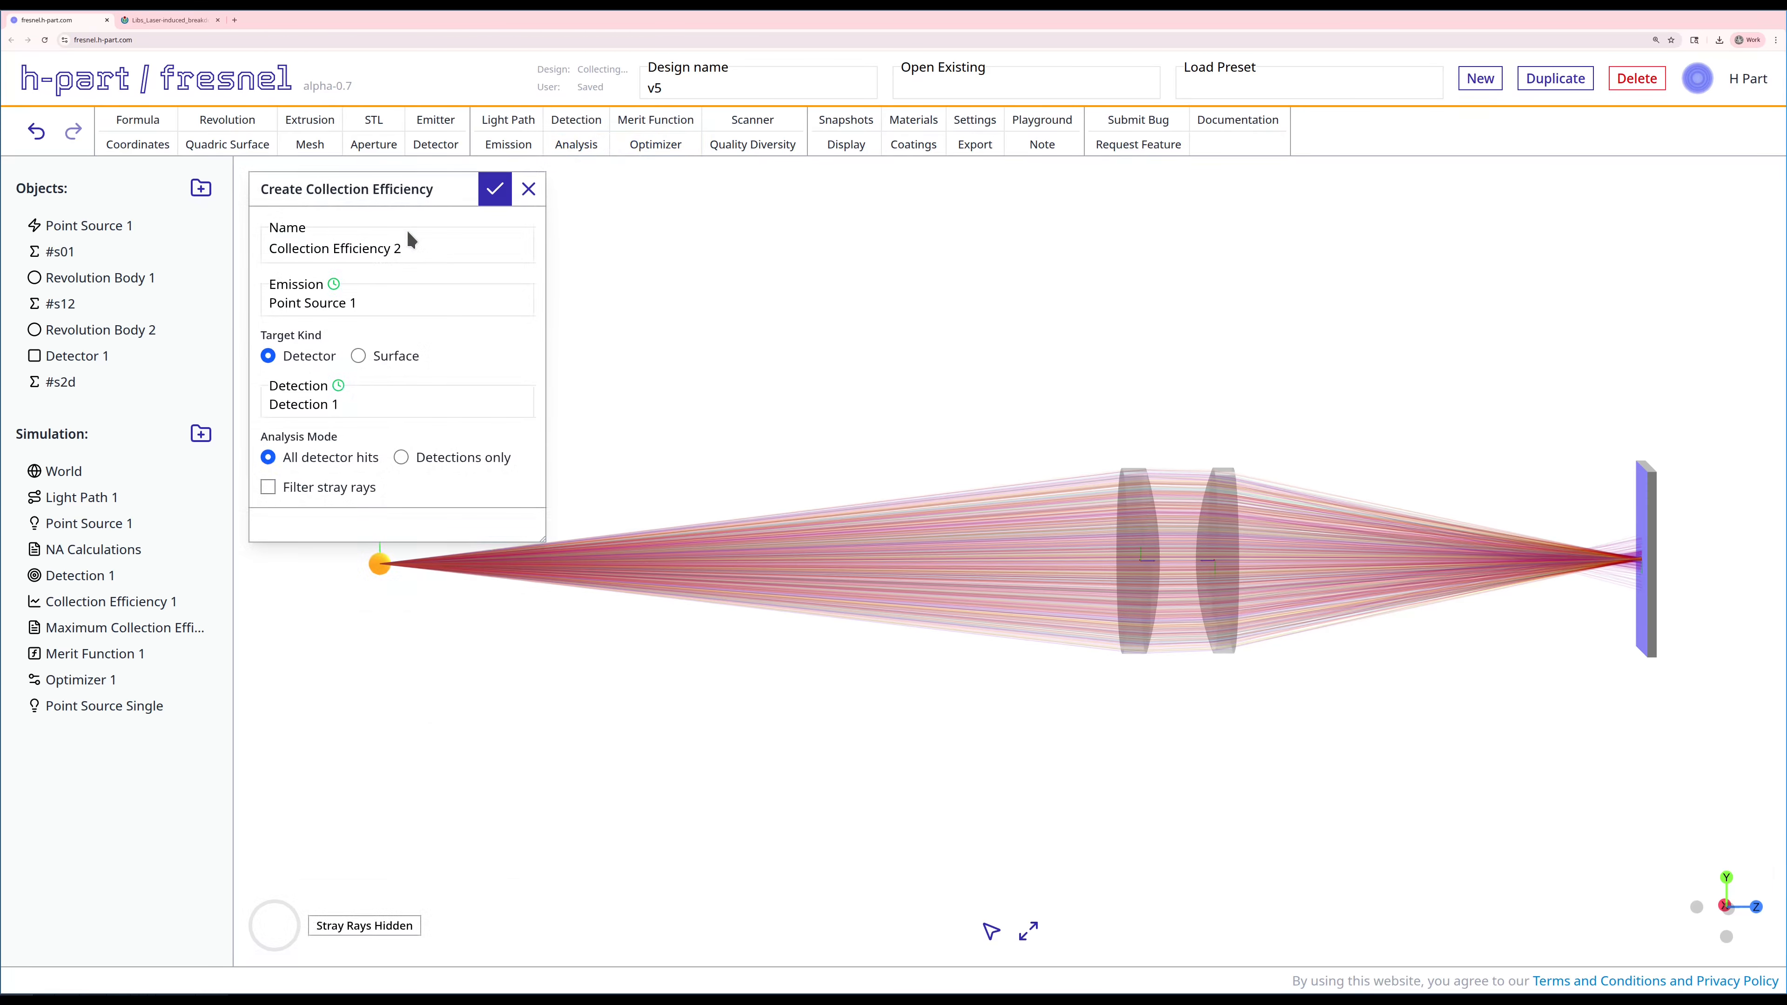
left_click(367, 303)
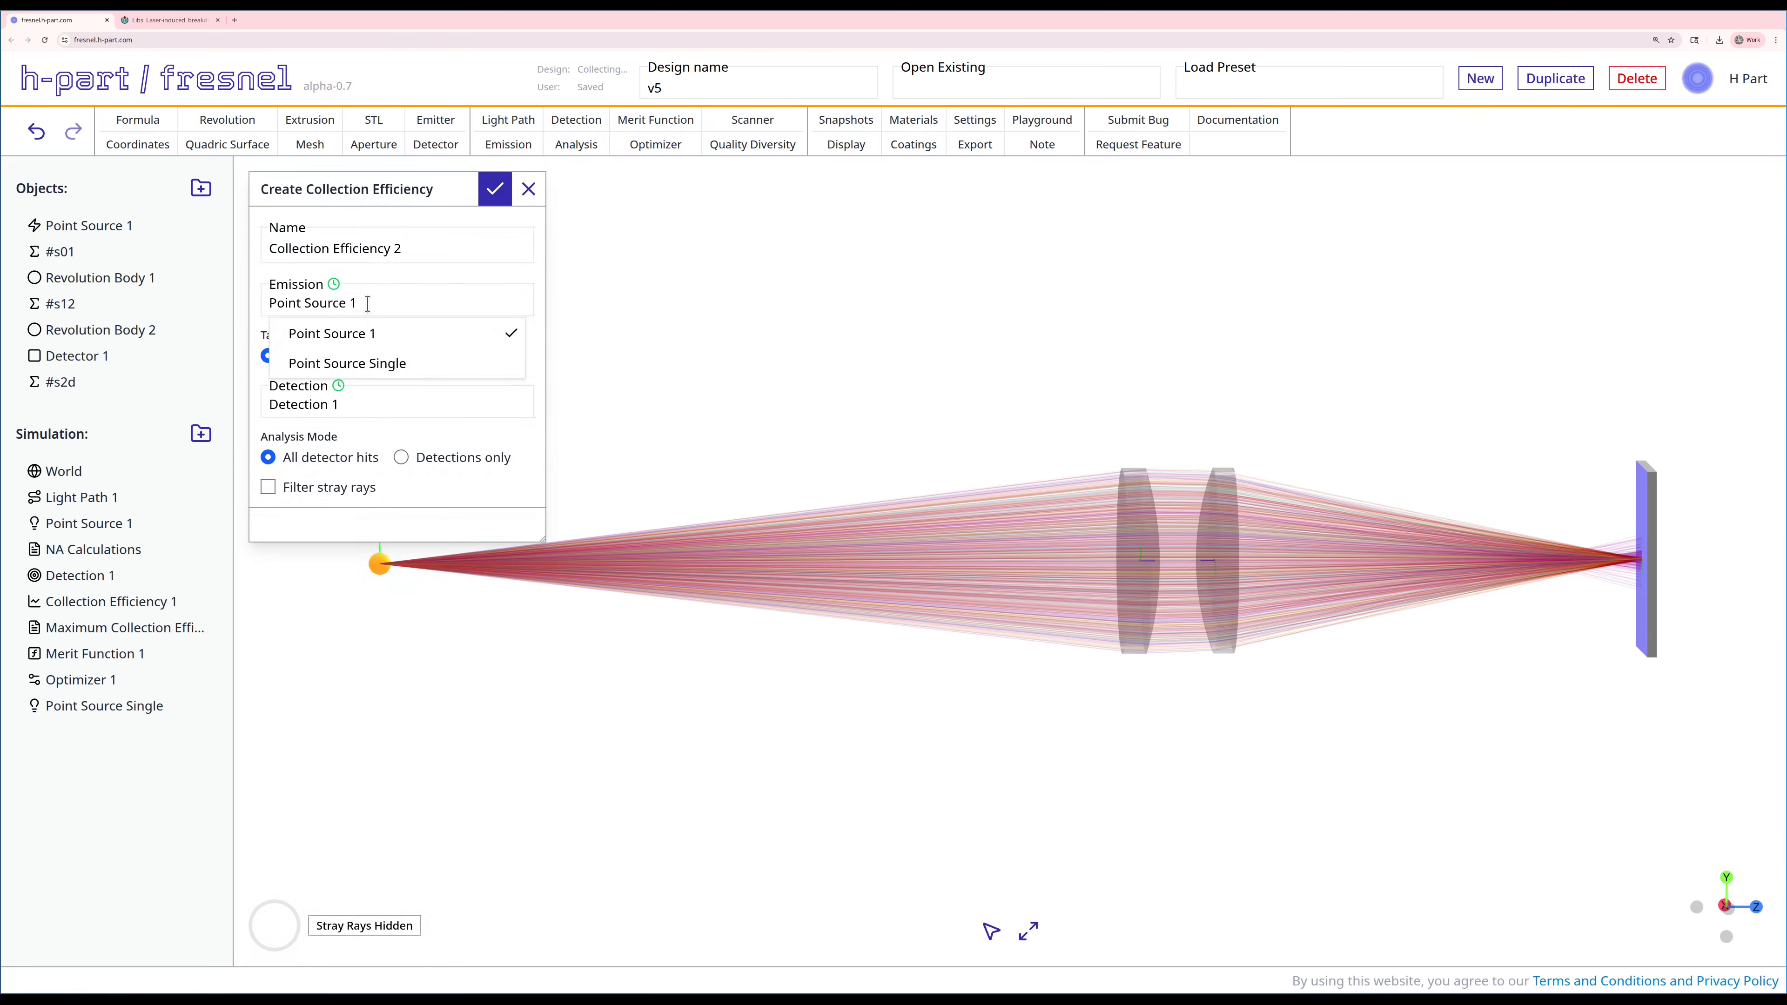
left_click(371, 363)
left_click(397, 457)
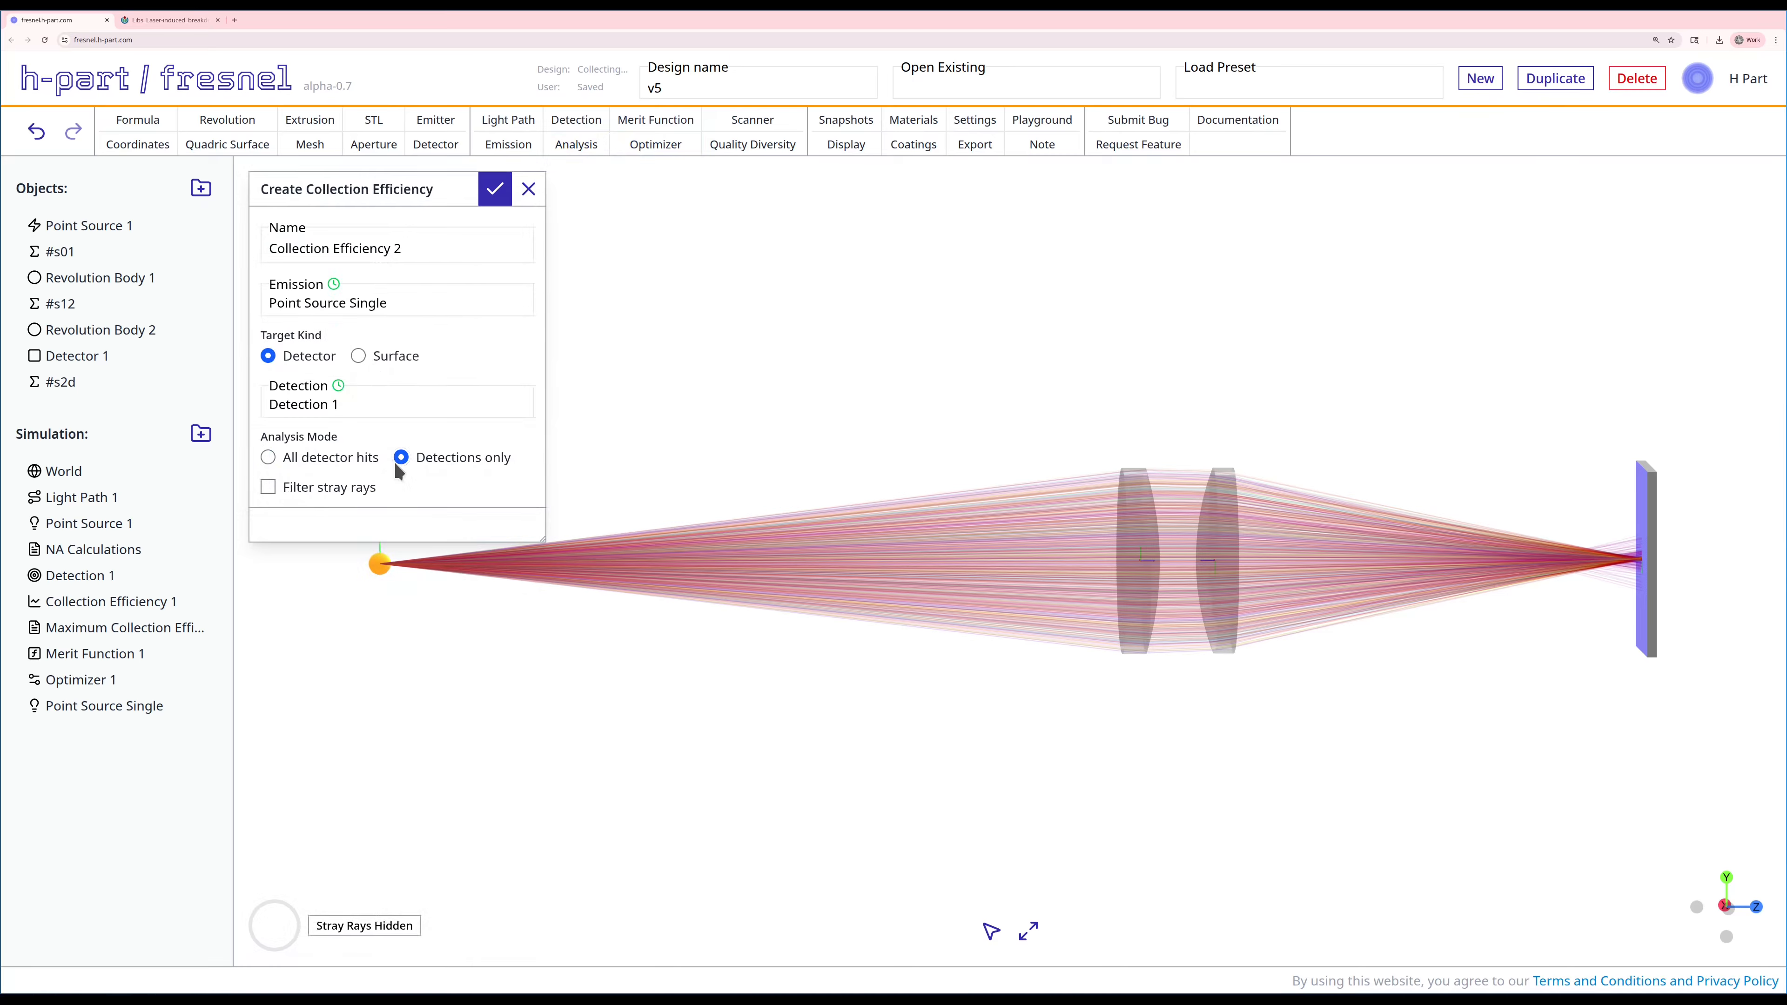
left_click(332, 489)
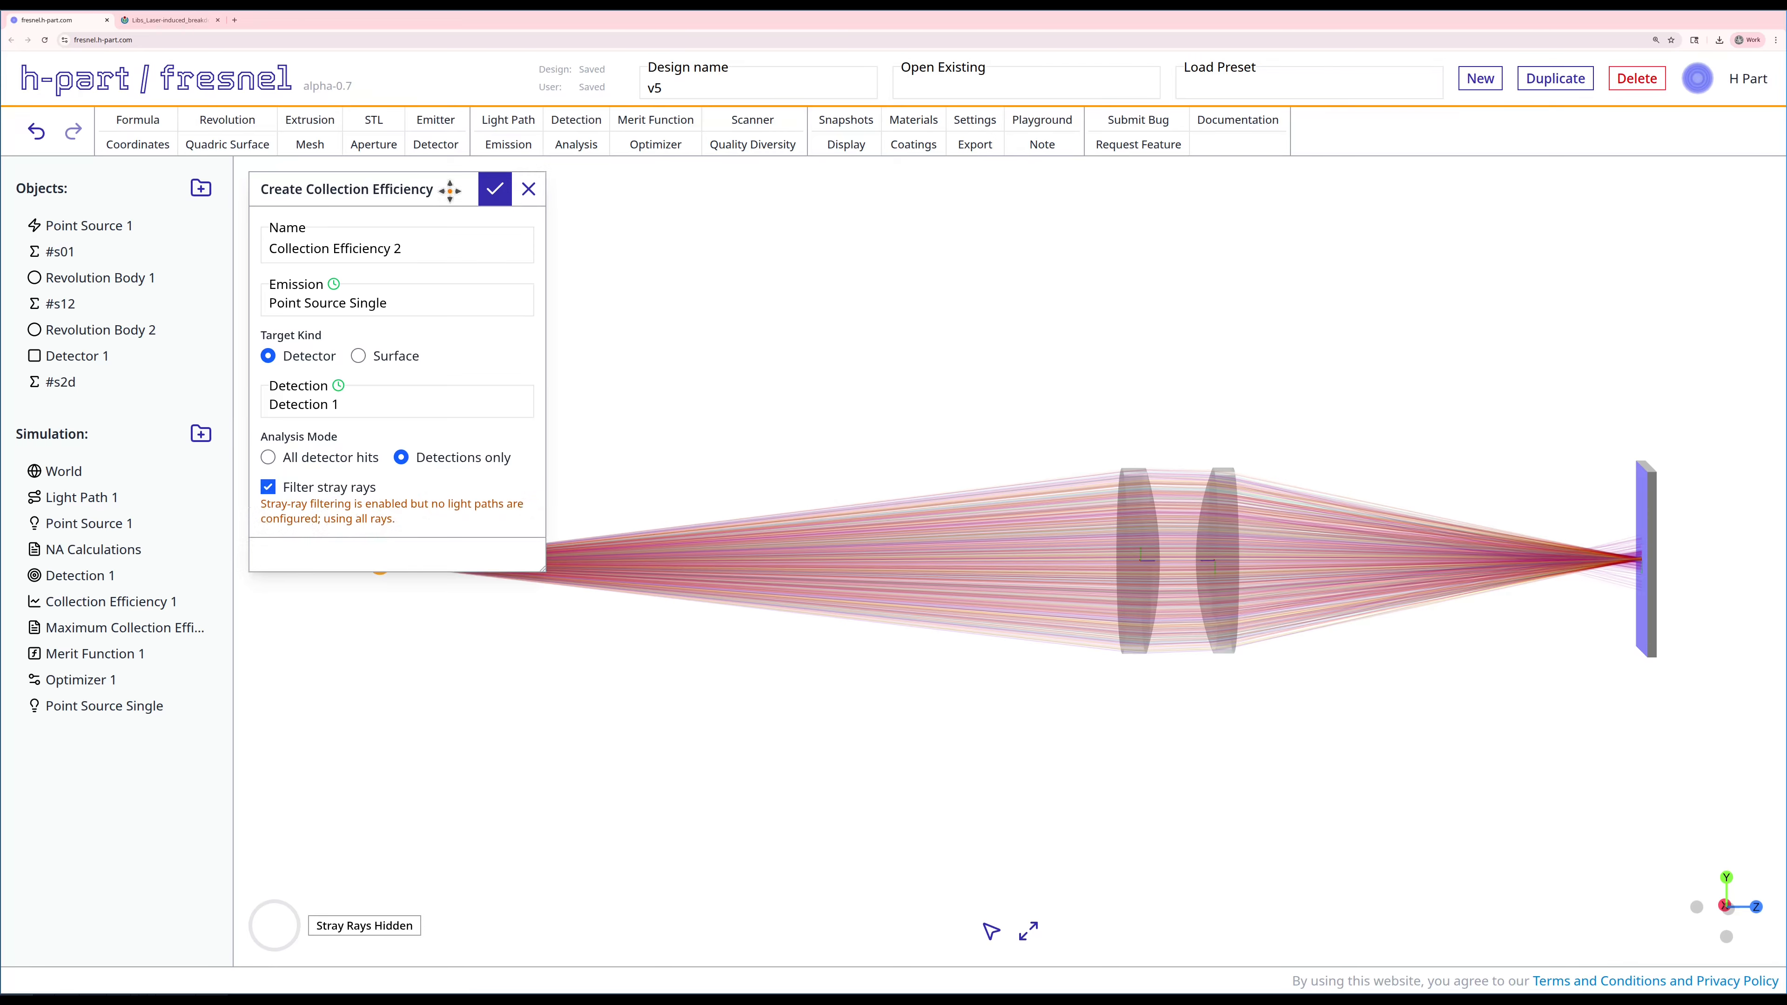
left_click(501, 190)
Step: Assign Light Path 1 as the intended light path of Point Source Single and save the emission
right_click(127, 703)
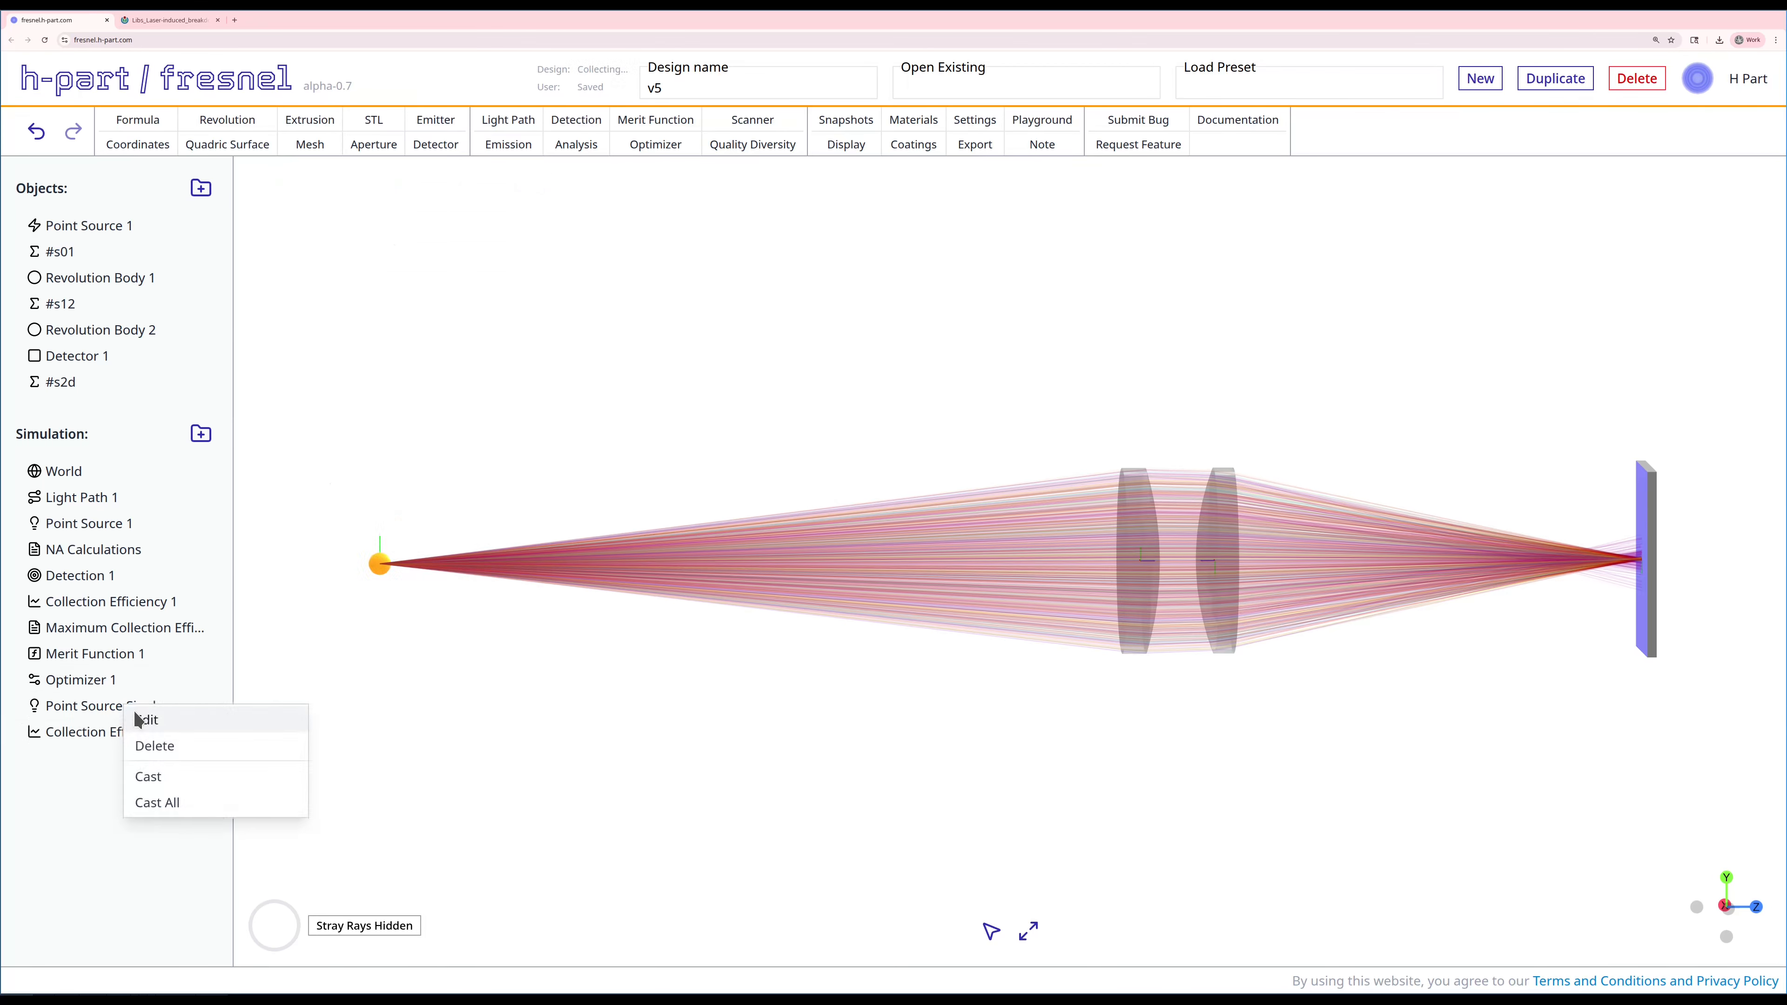
left_click(141, 718)
left_click(517, 341)
left_click(396, 387)
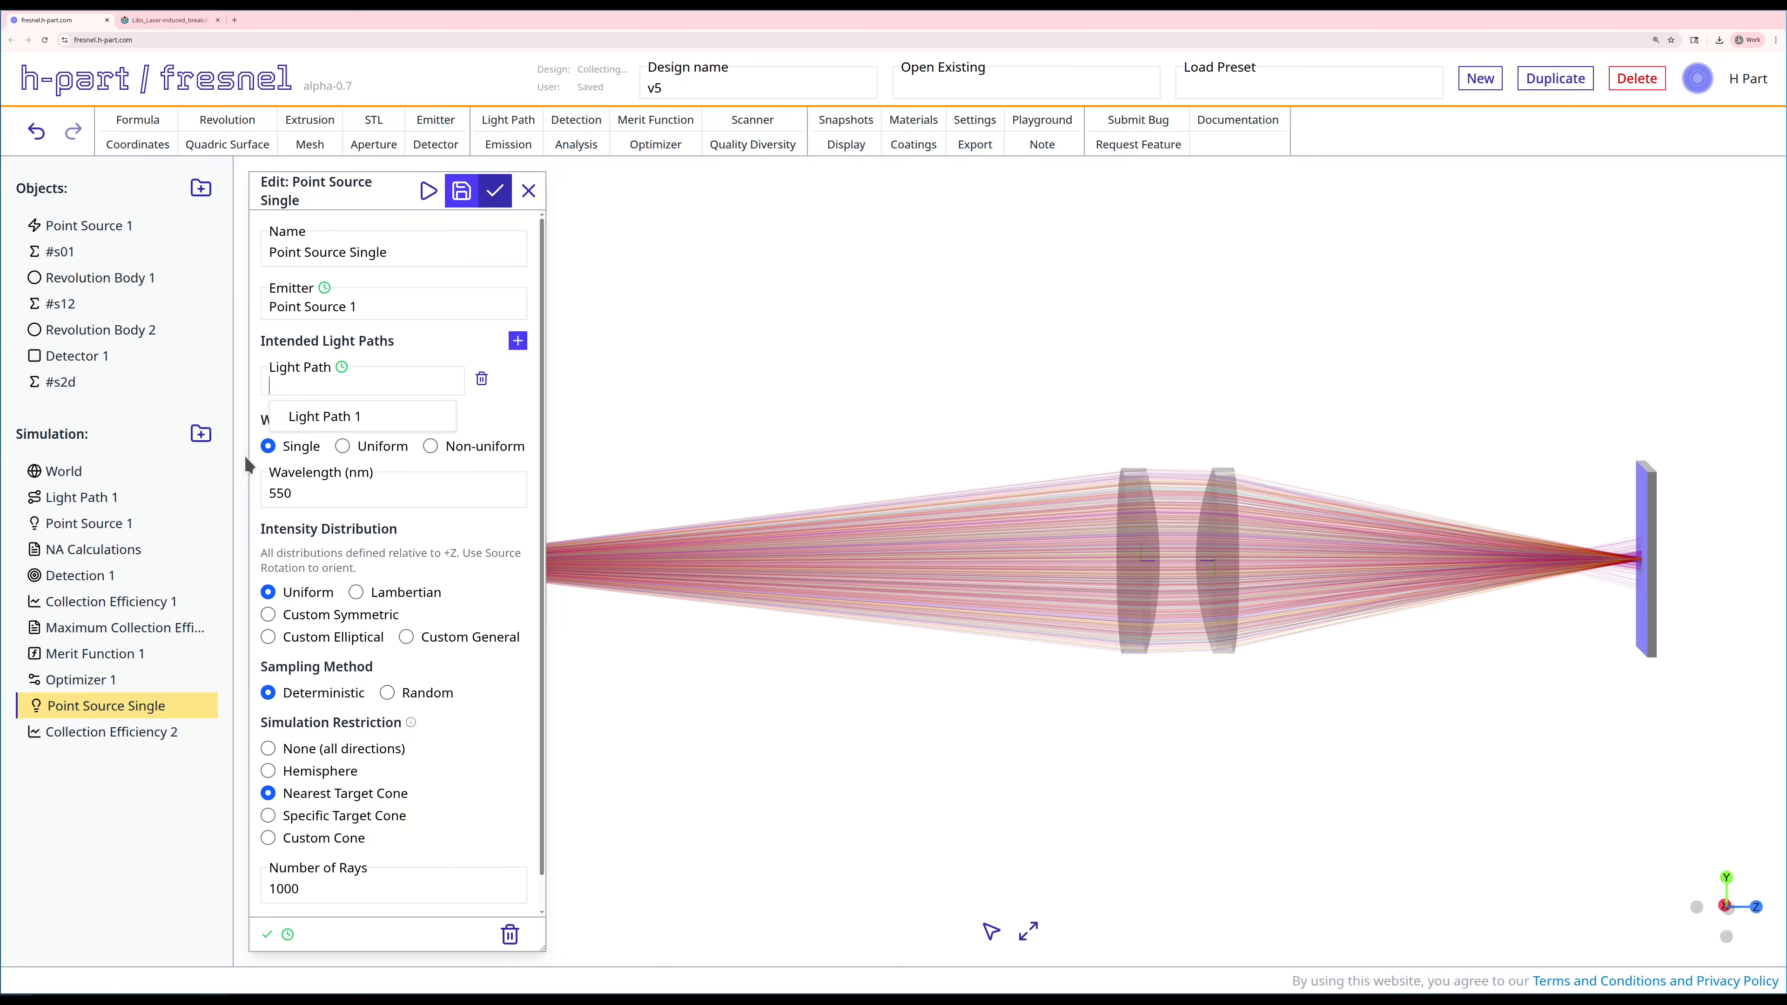
left_click(304, 414)
left_click(495, 190)
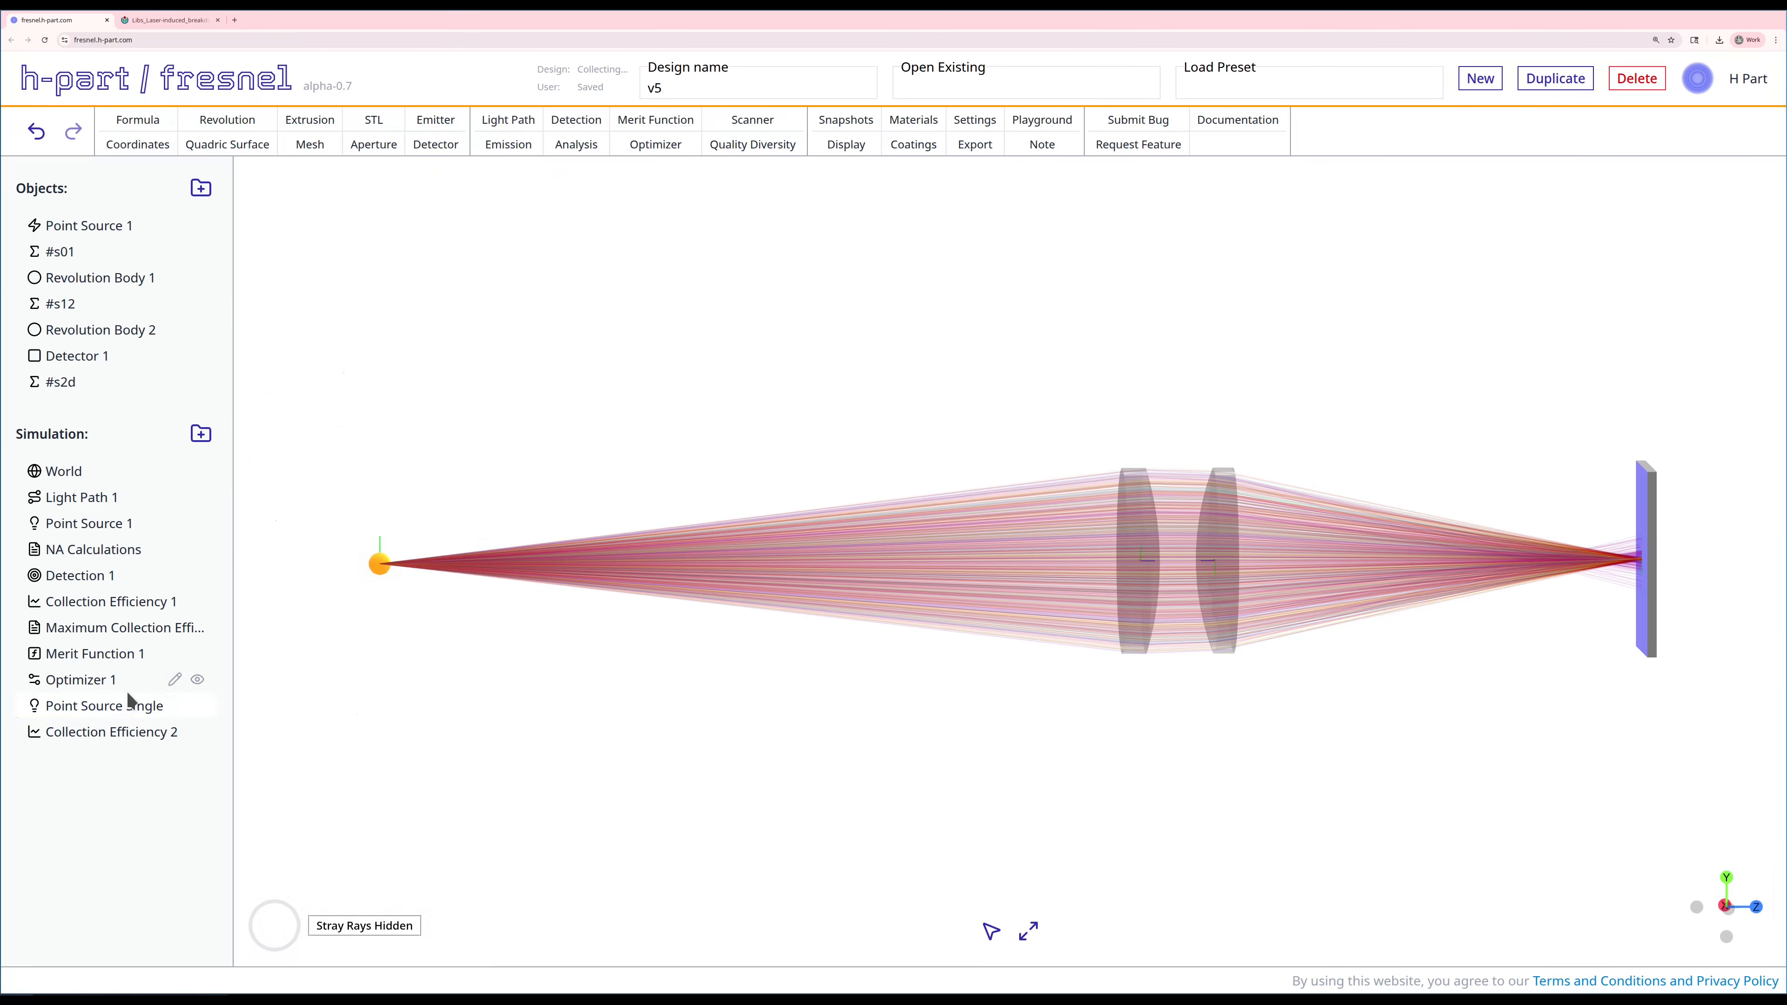
Step: Run Collection Efficiency 2 and examine the full percentage of its detection intensity before closing the results
right_click(127, 732)
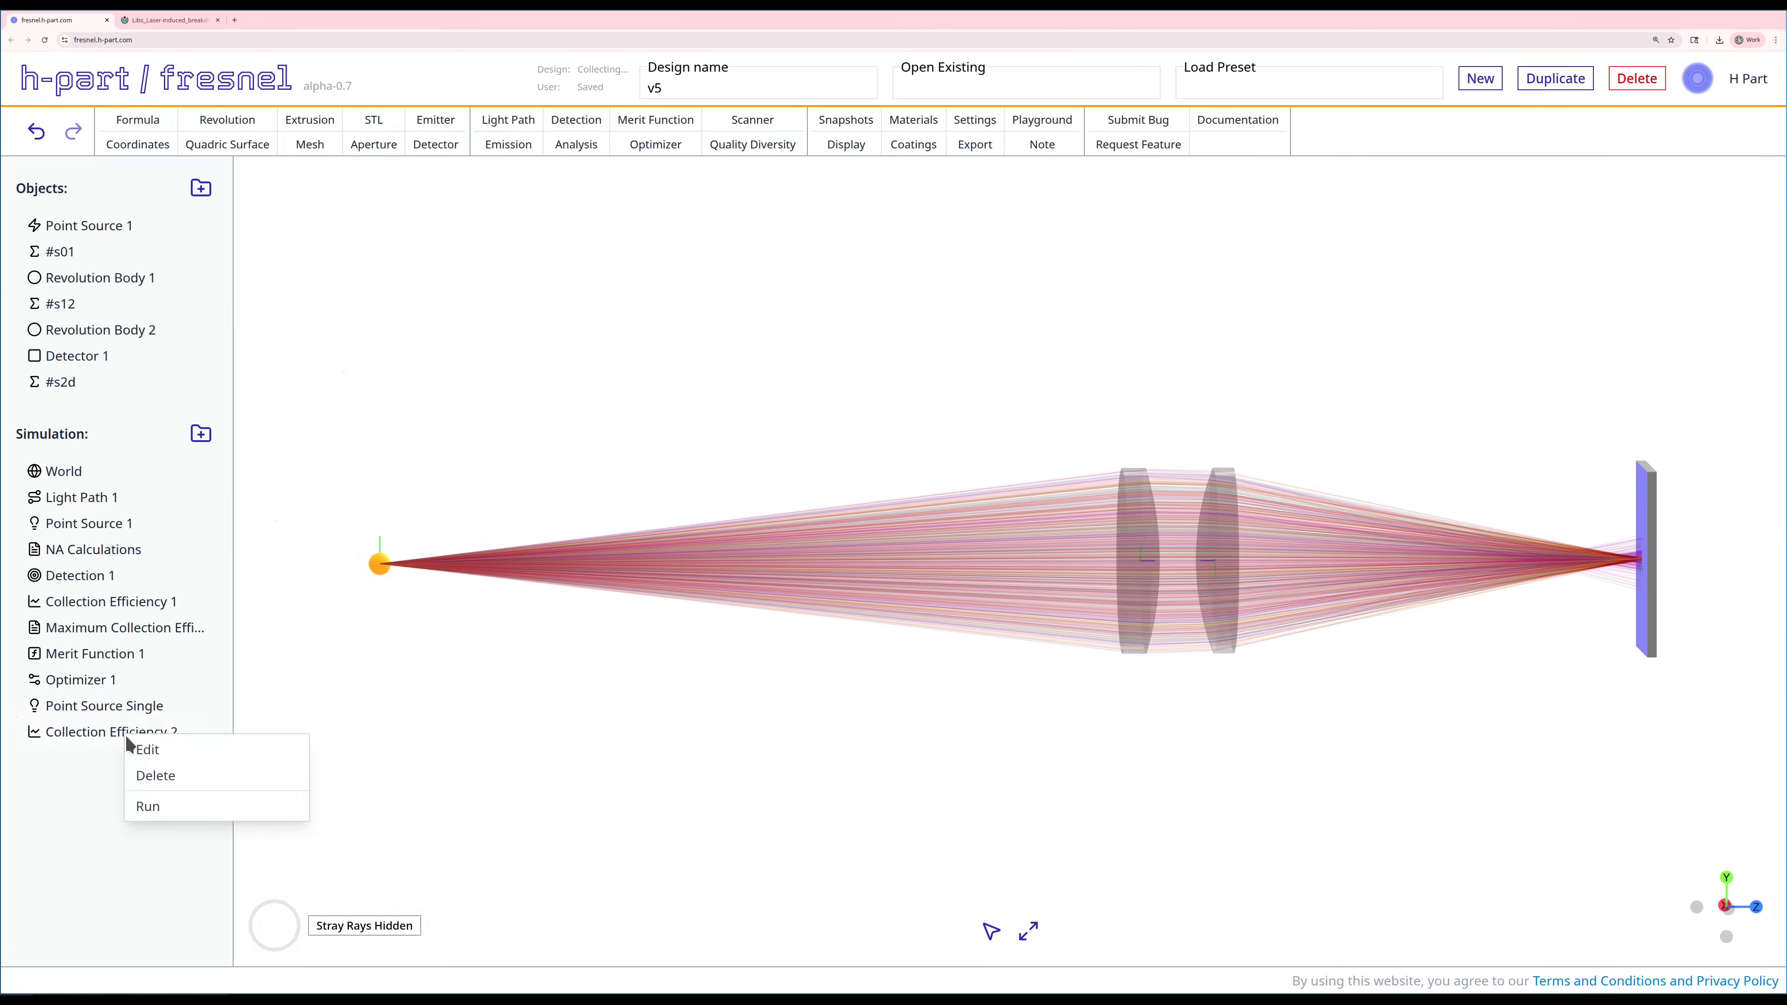
left_click(170, 800)
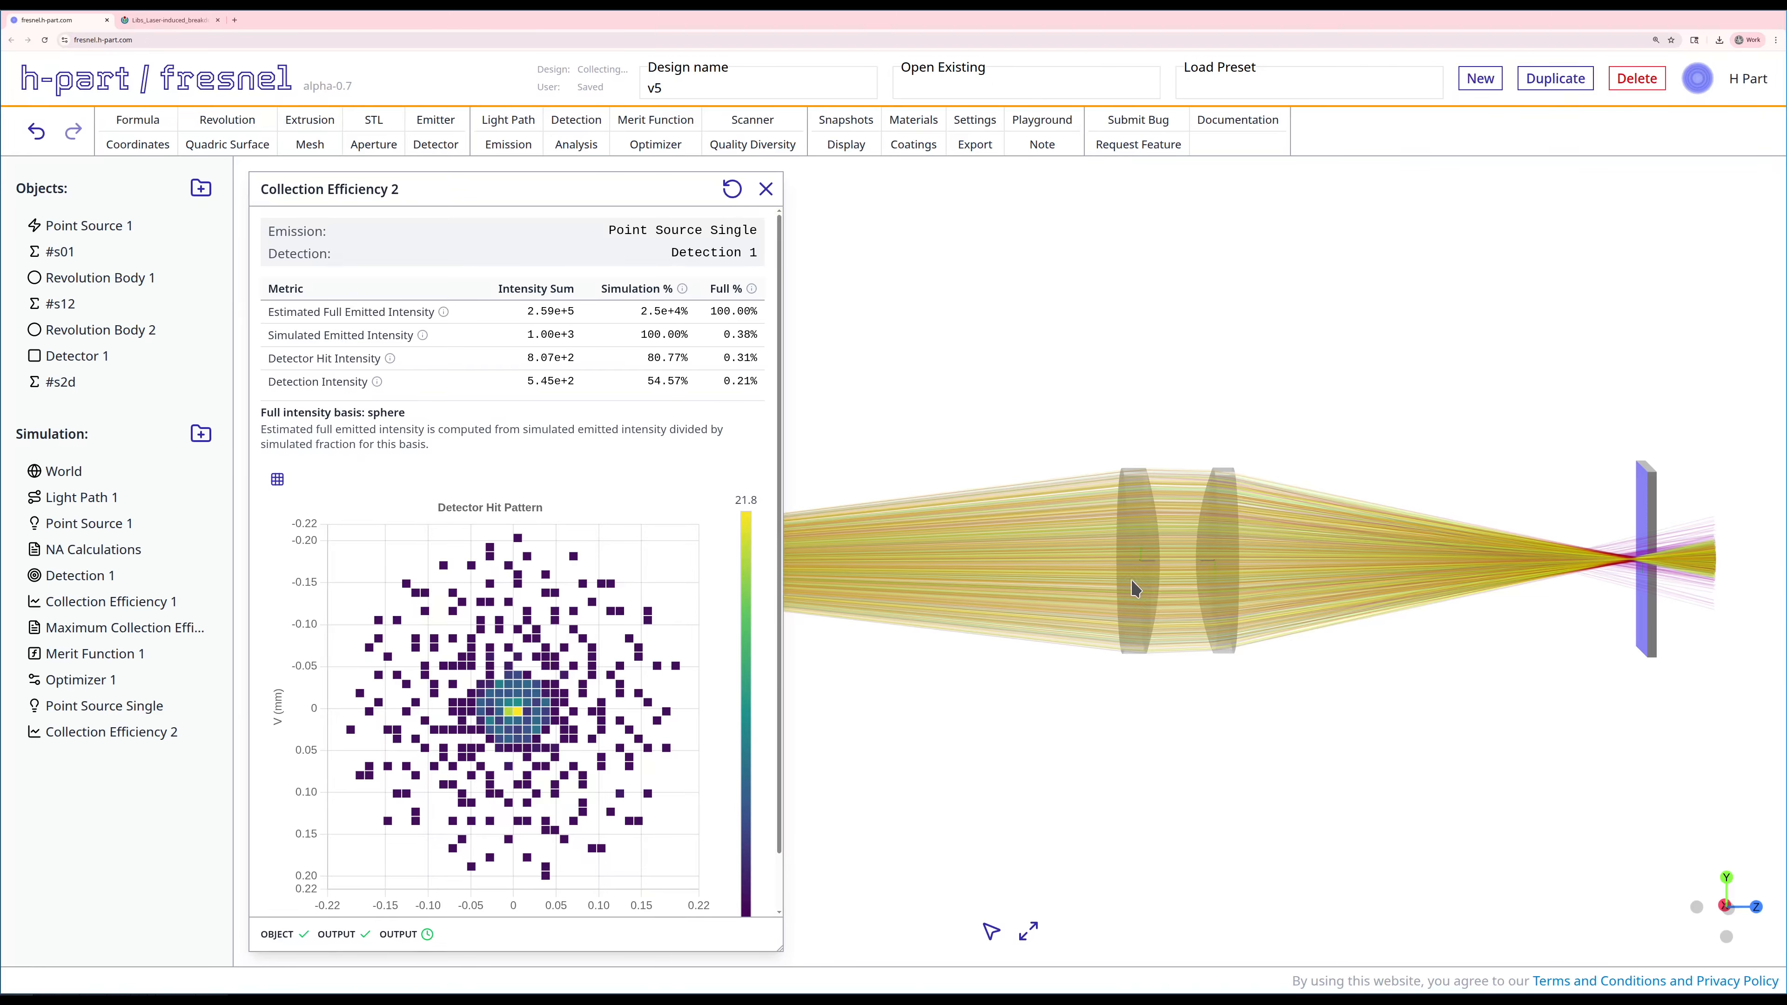
triple_click(732, 382)
left_click(766, 188)
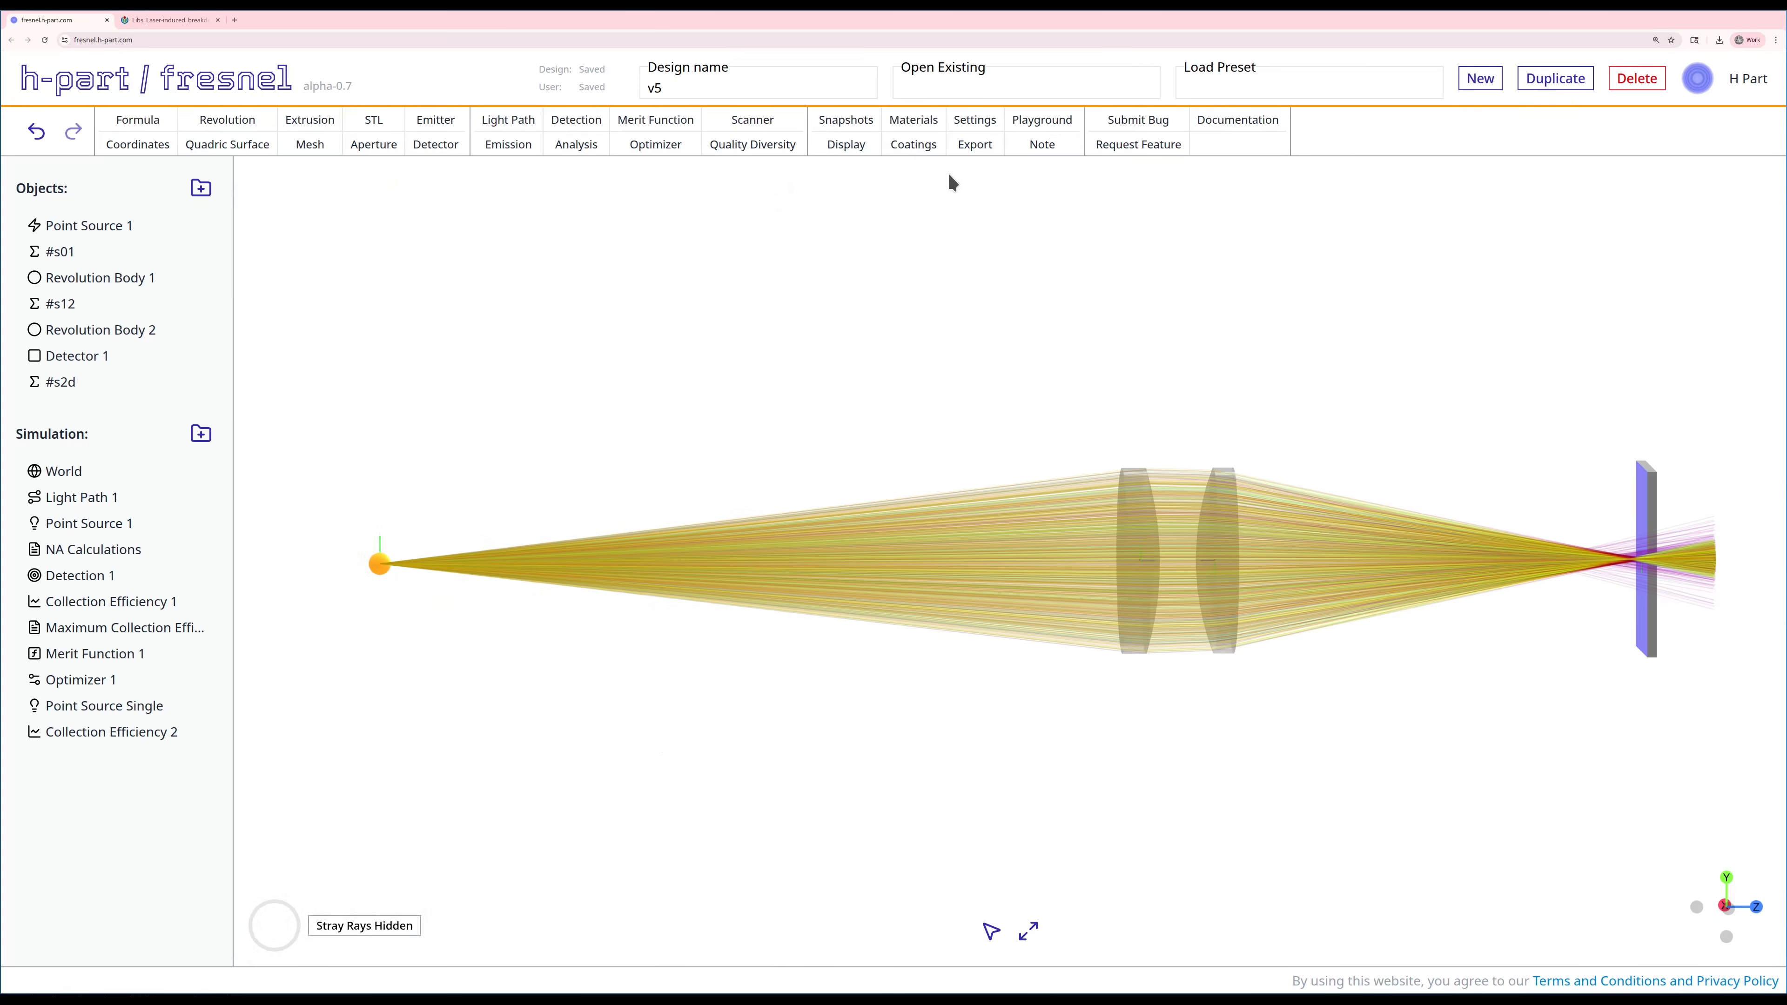
Step: Enable the emission filter in the ray display and show only the rays of Point Source 1
left_click(847, 144)
left_click(280, 608)
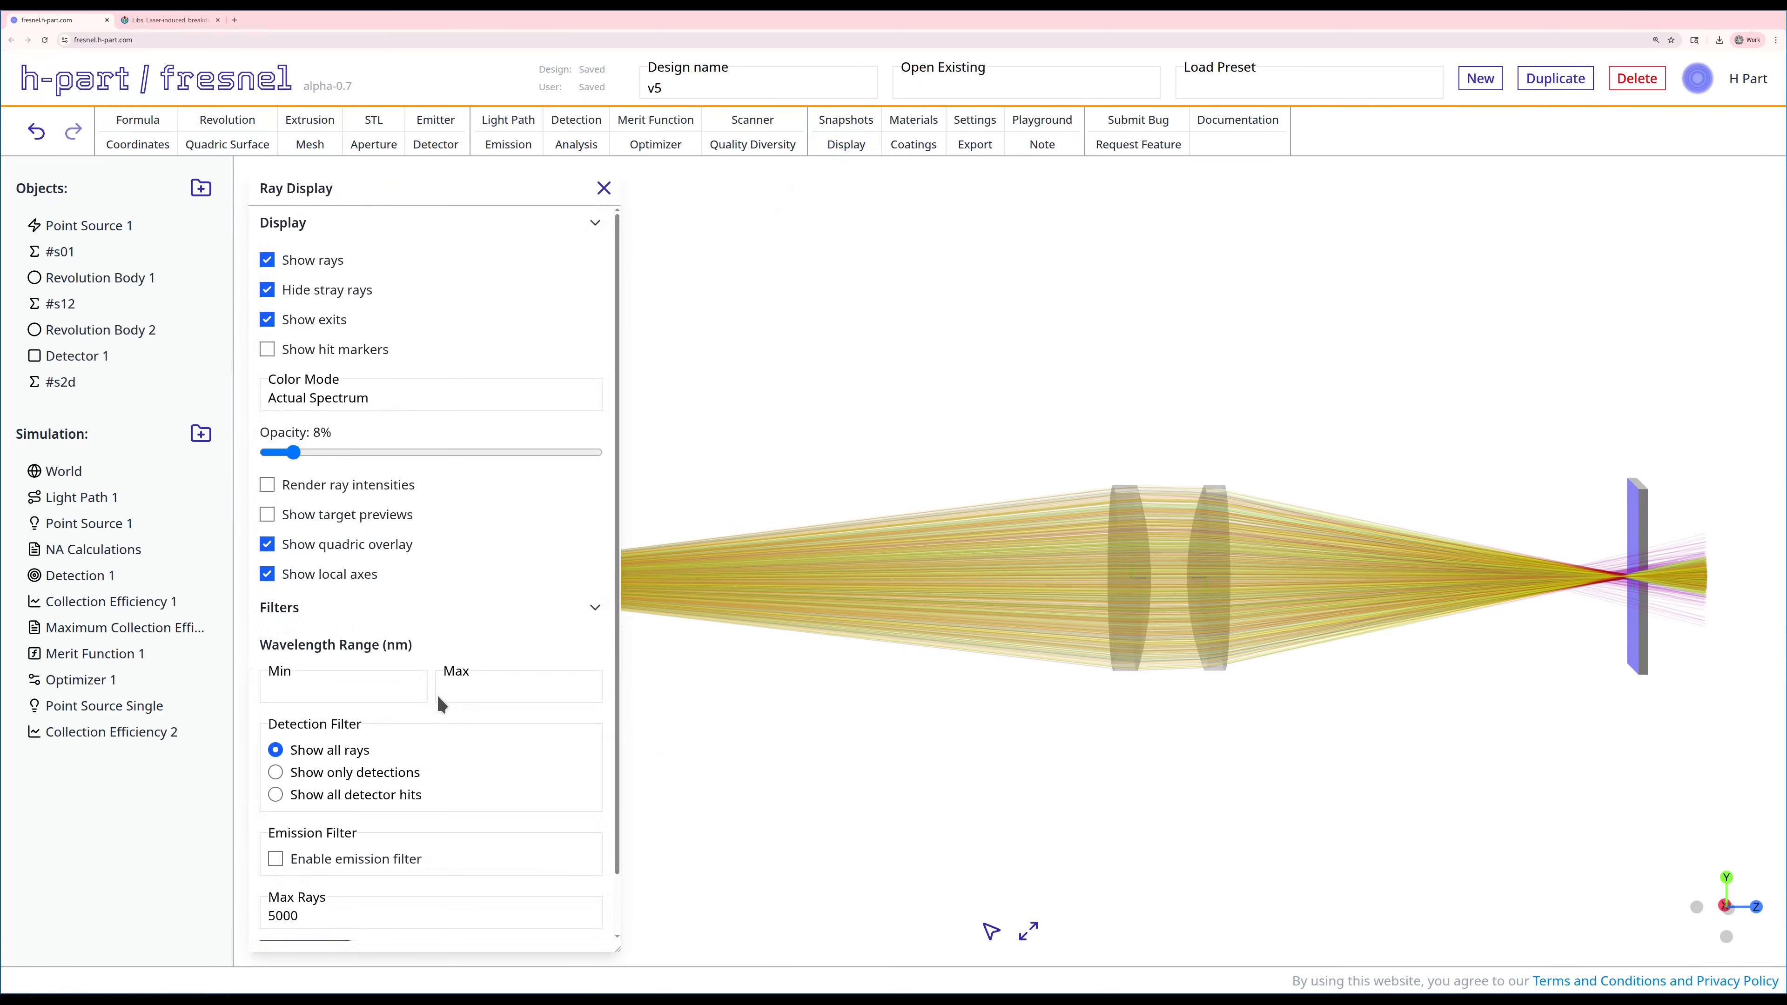
left_click(275, 859)
scroll(346, 831, "down", 2)
left_click(274, 793)
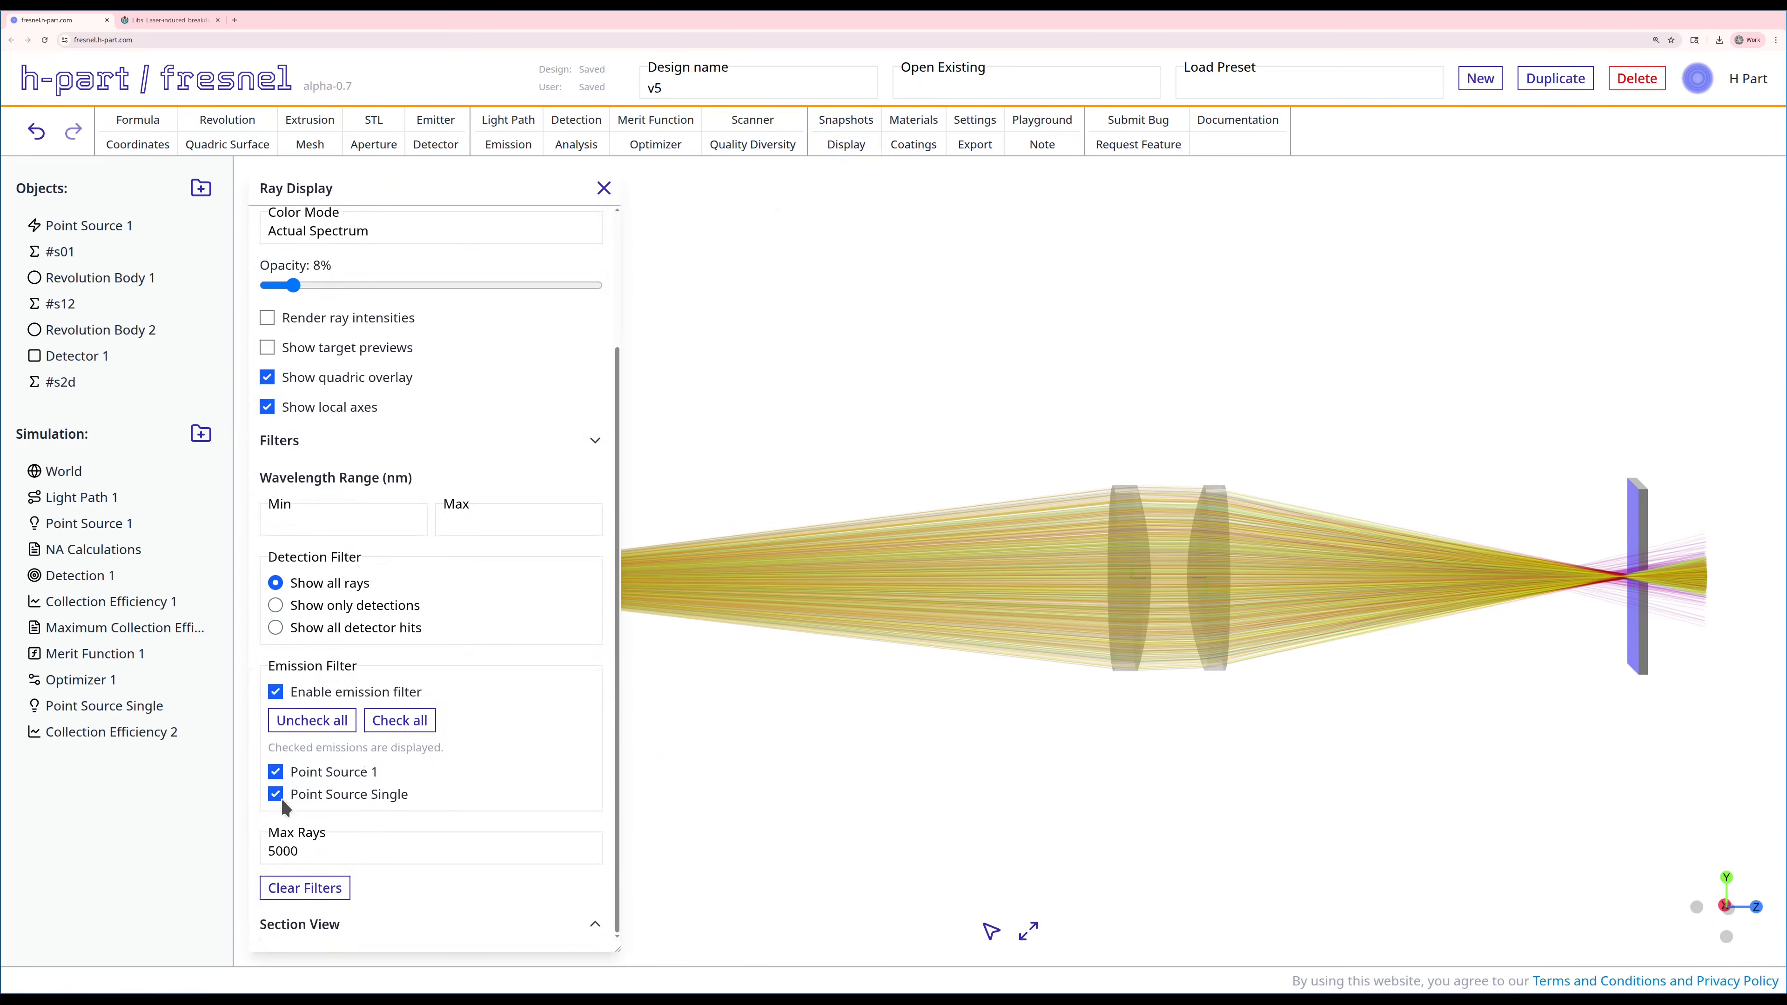
left_click(603, 188)
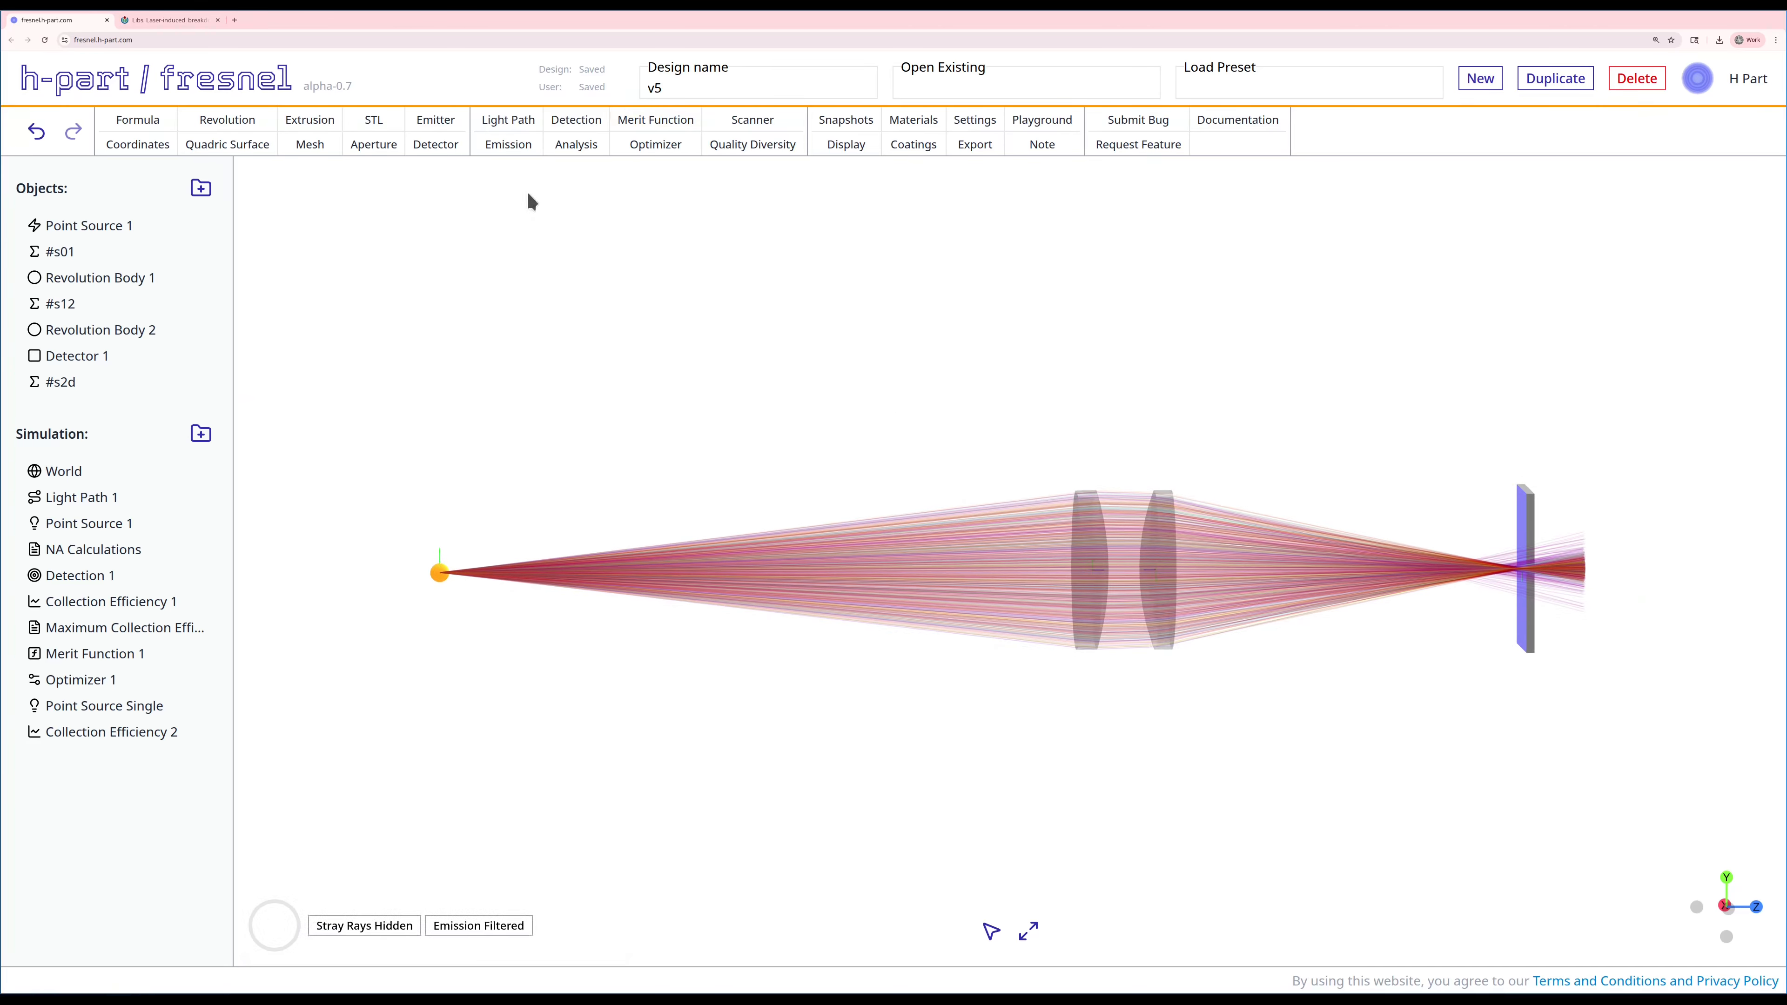
Step: Set up a new 1D scanner that varies the wavelength of Point Source Single from 200 to 1000 nm in 50 steps
left_click(770, 118)
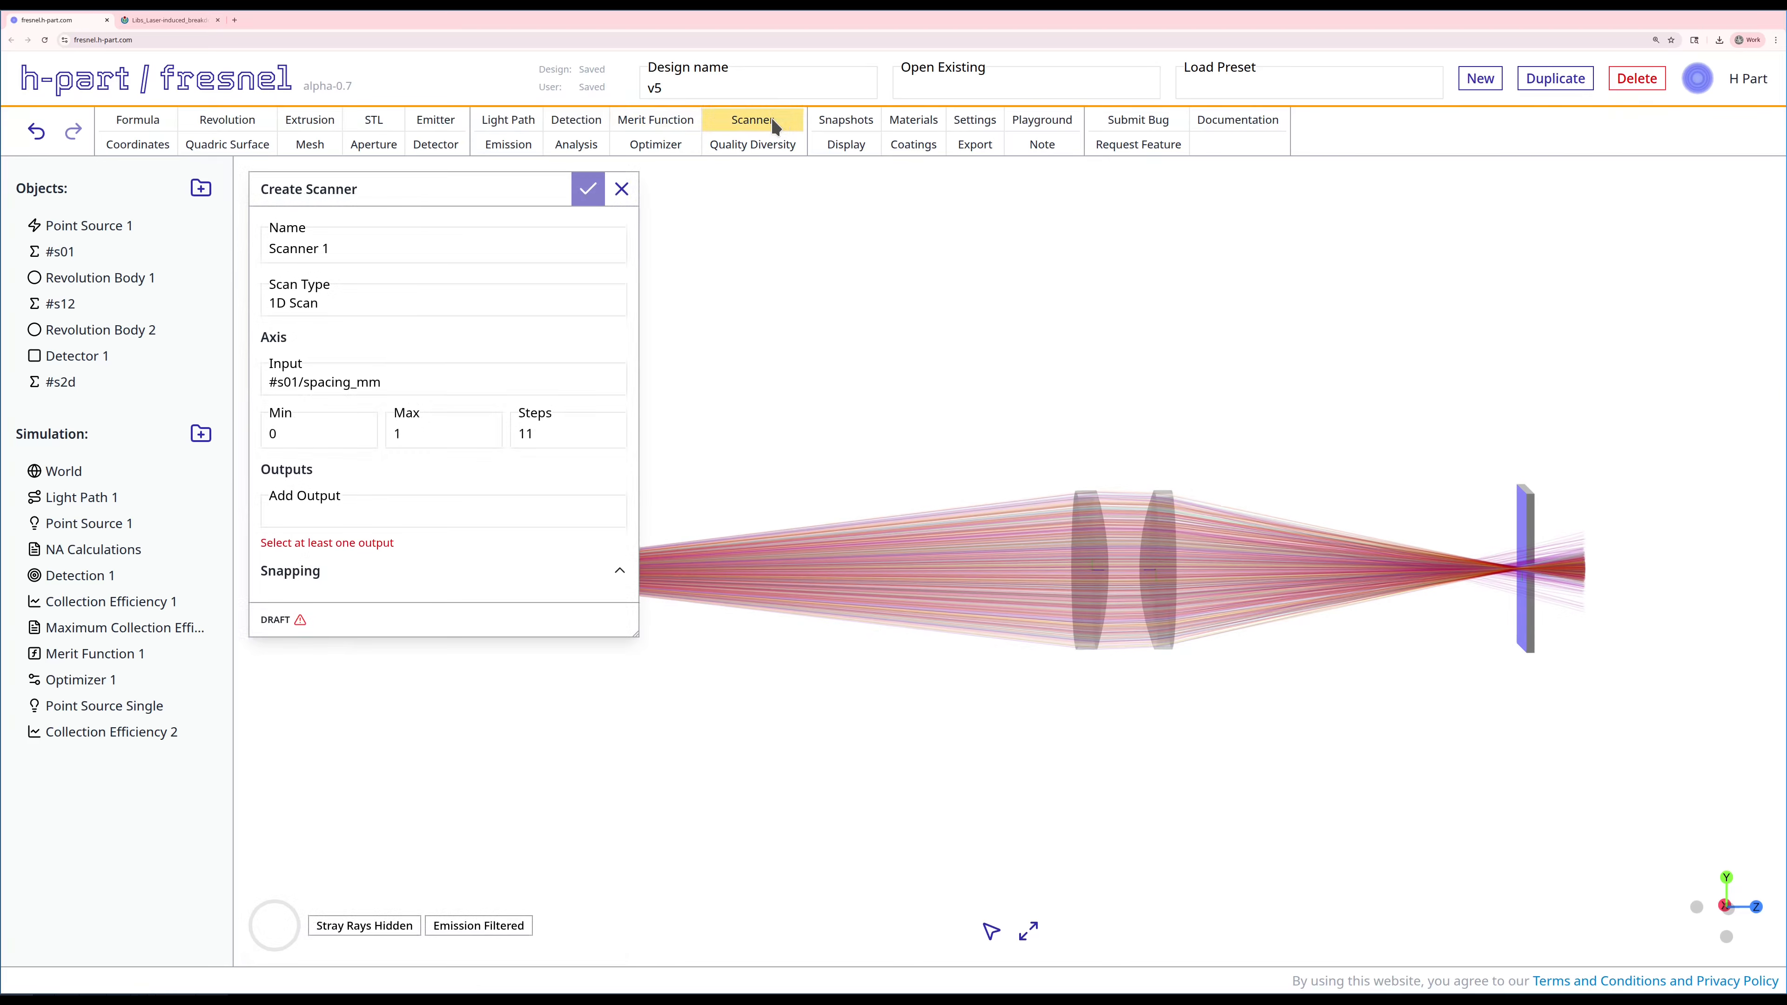
left_click(382, 381)
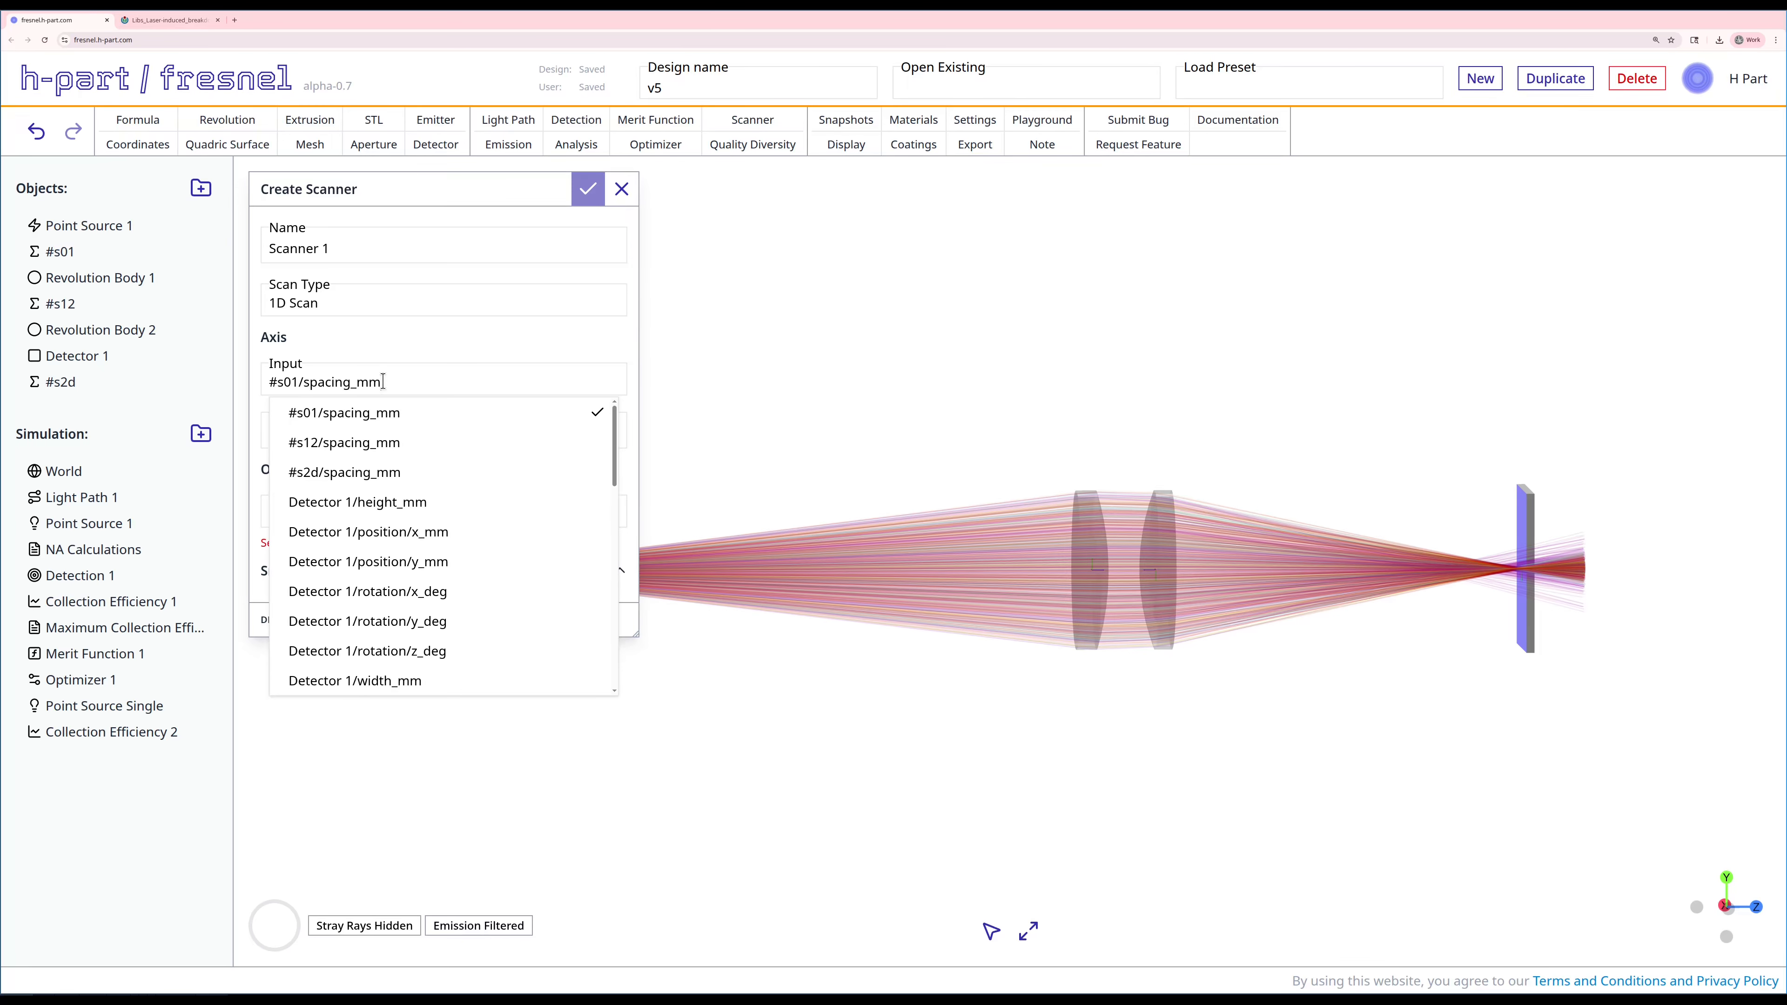
type("wav")
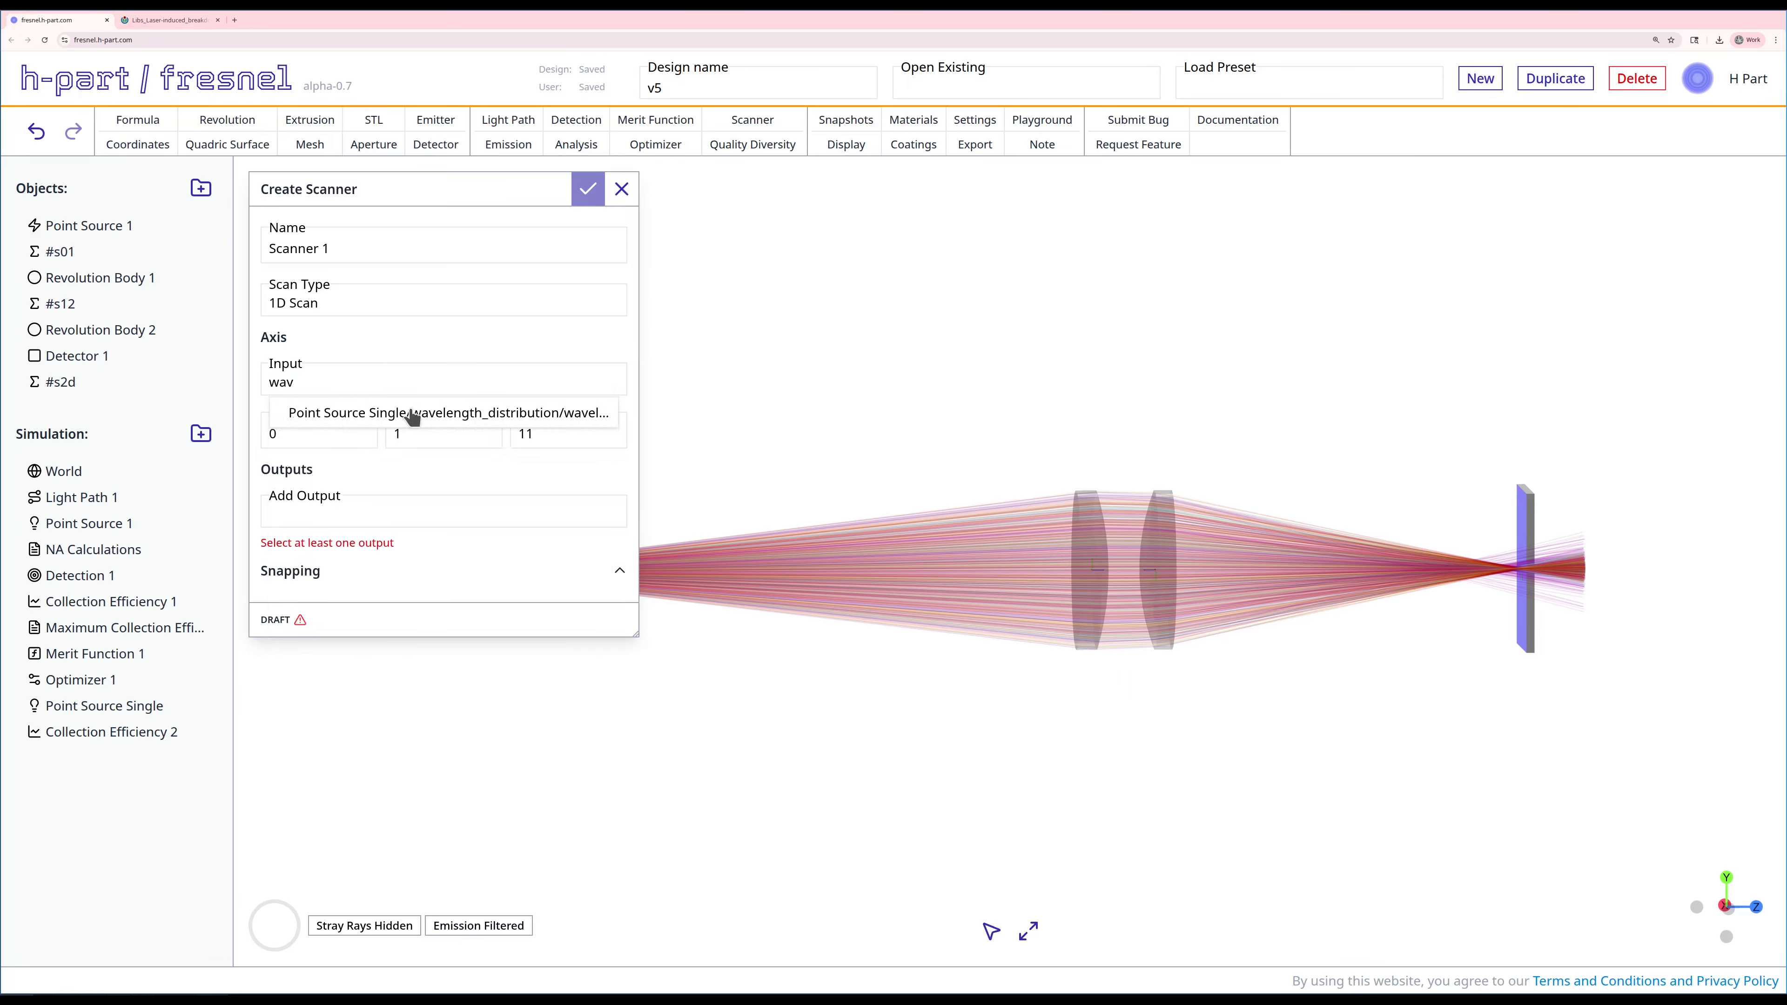
left_click(411, 419)
double_click(319, 437)
type("200")
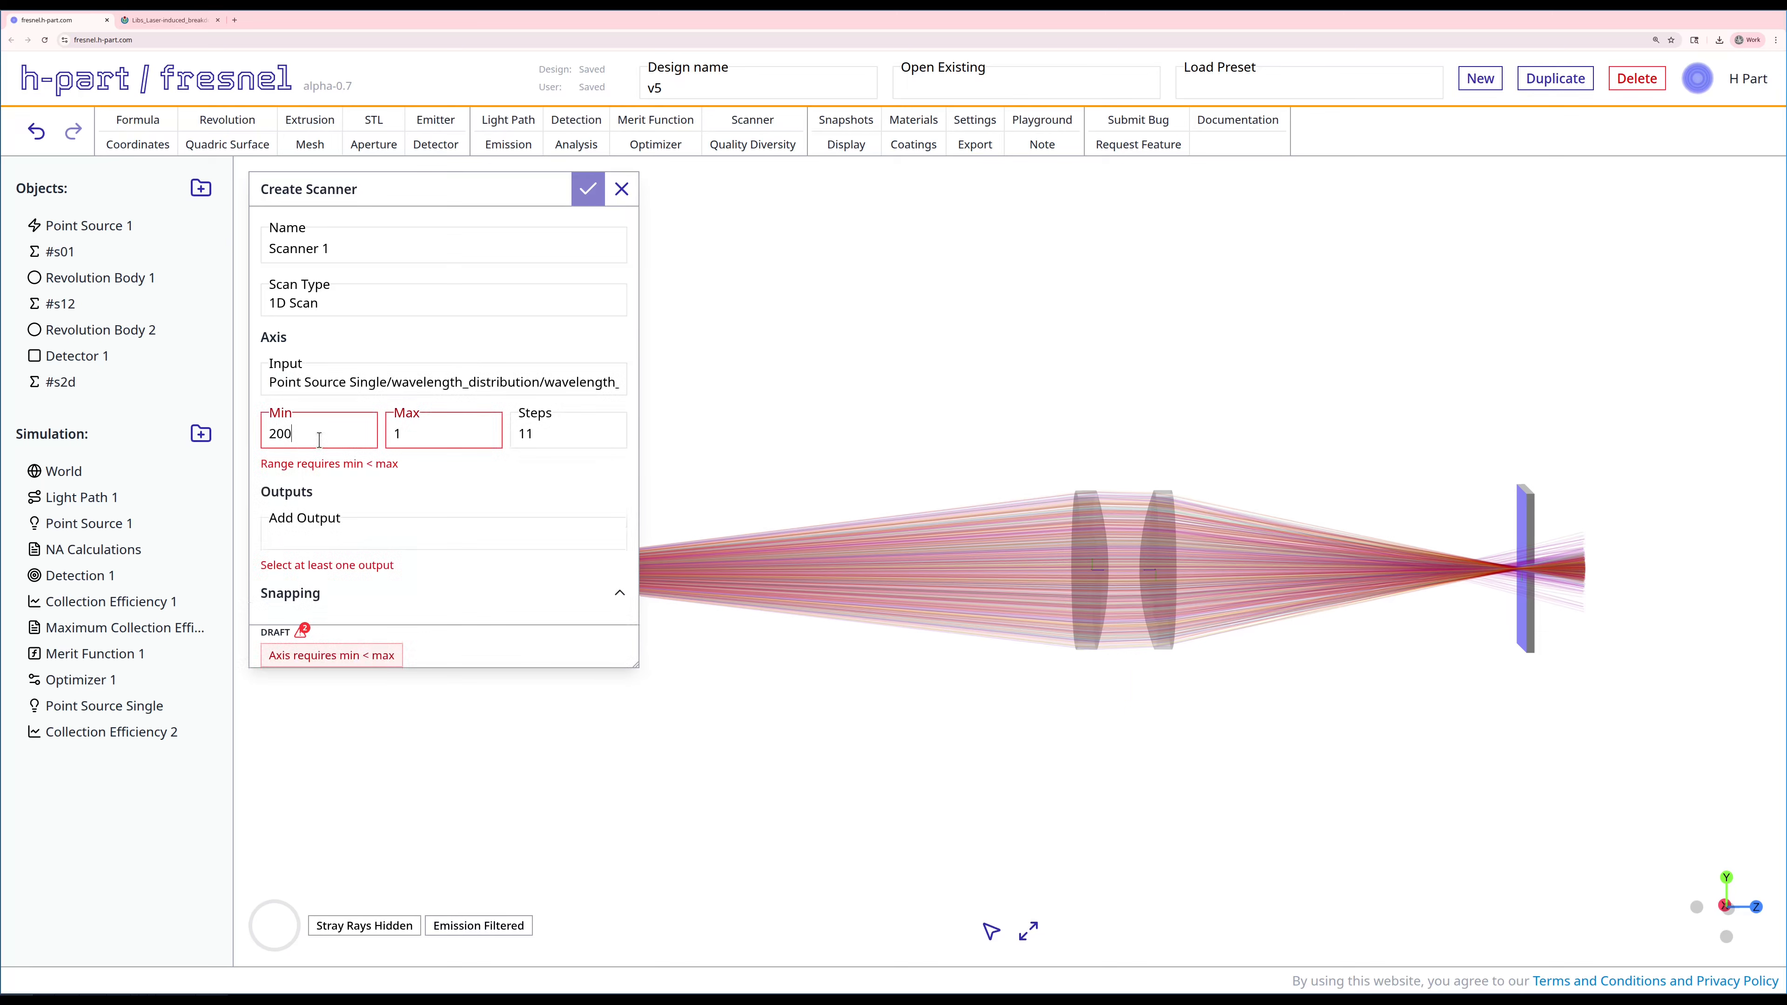
key("Tab")
type("1000")
key("Tab")
type("50")
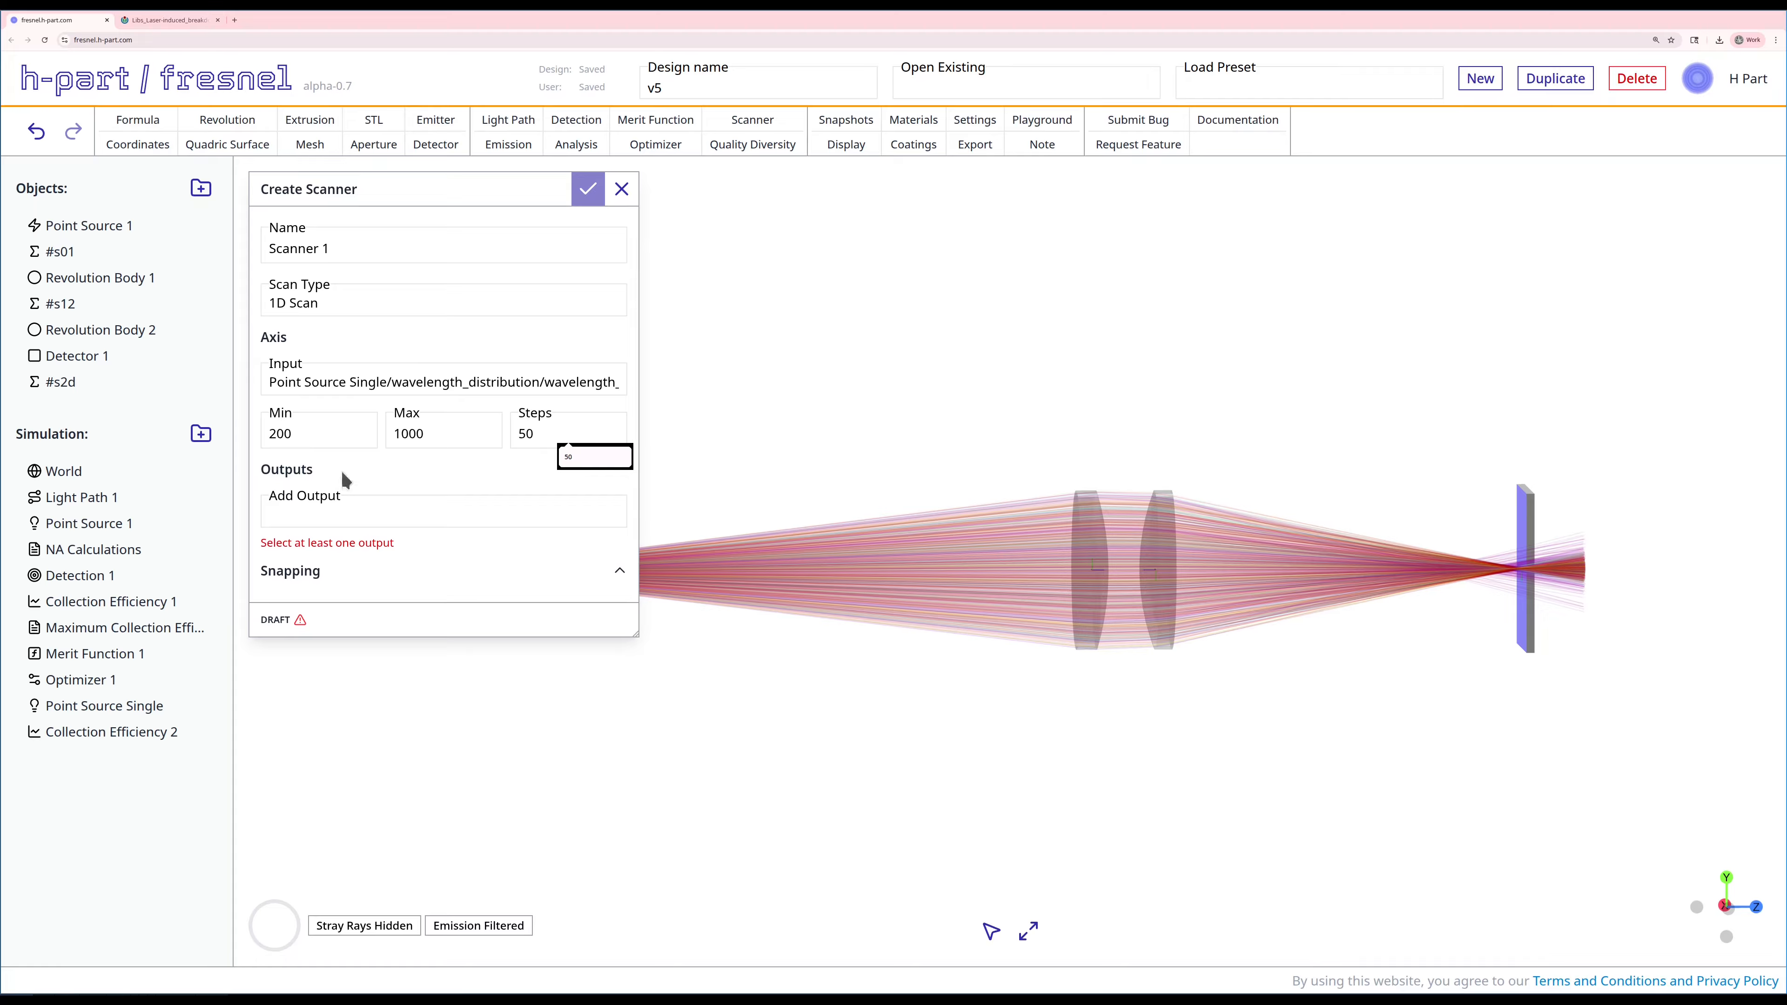
Step: Add Collection Efficiency 2/scaled_efficiency as the scanner's output and create the scanner
left_click(403, 482)
left_click(381, 510)
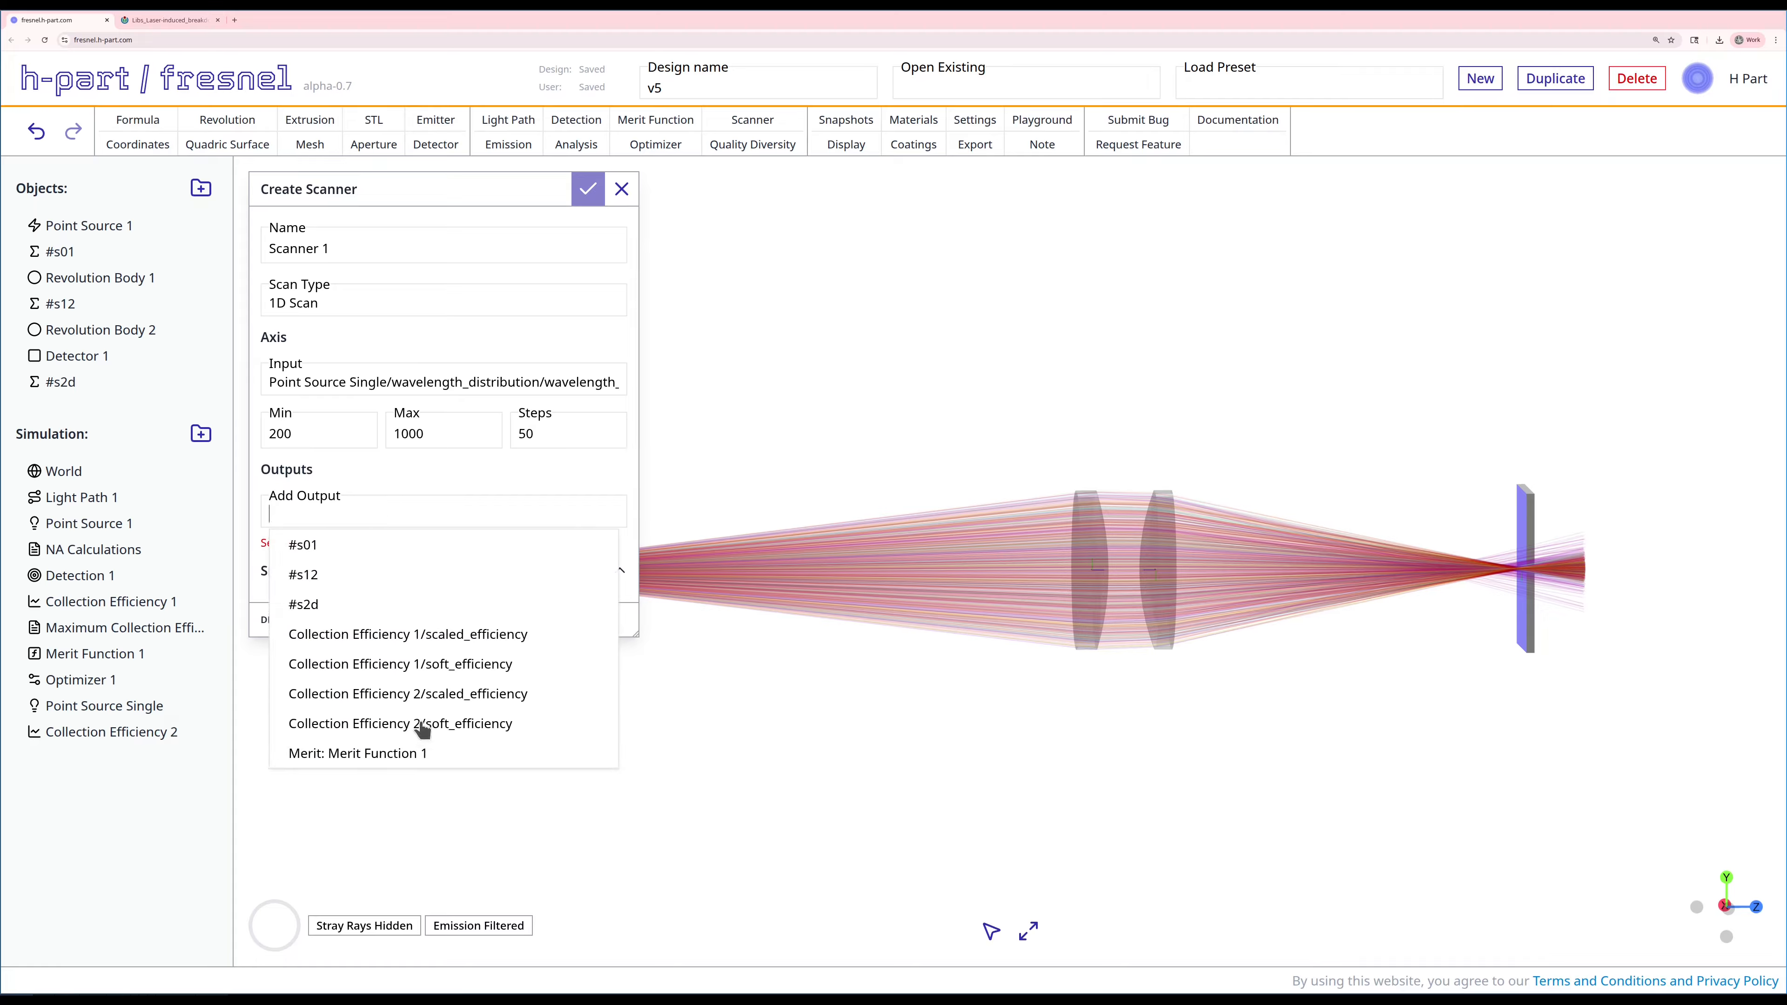
left_click(427, 696)
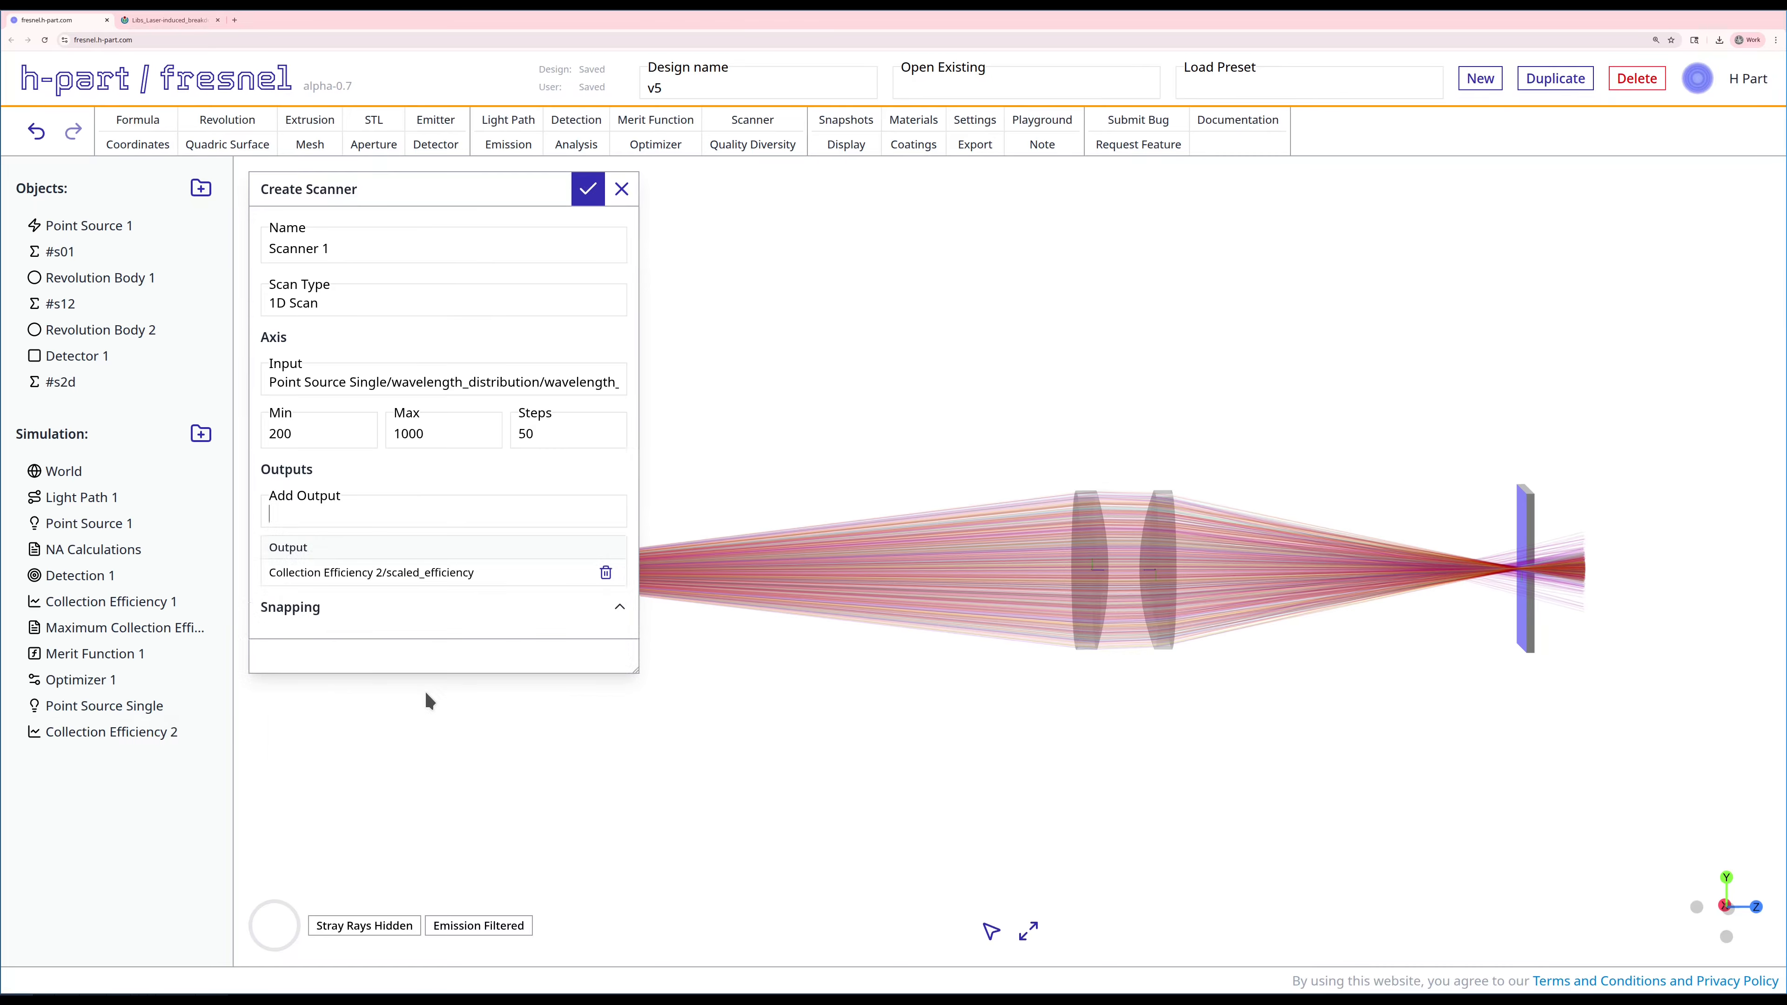
left_click(589, 197)
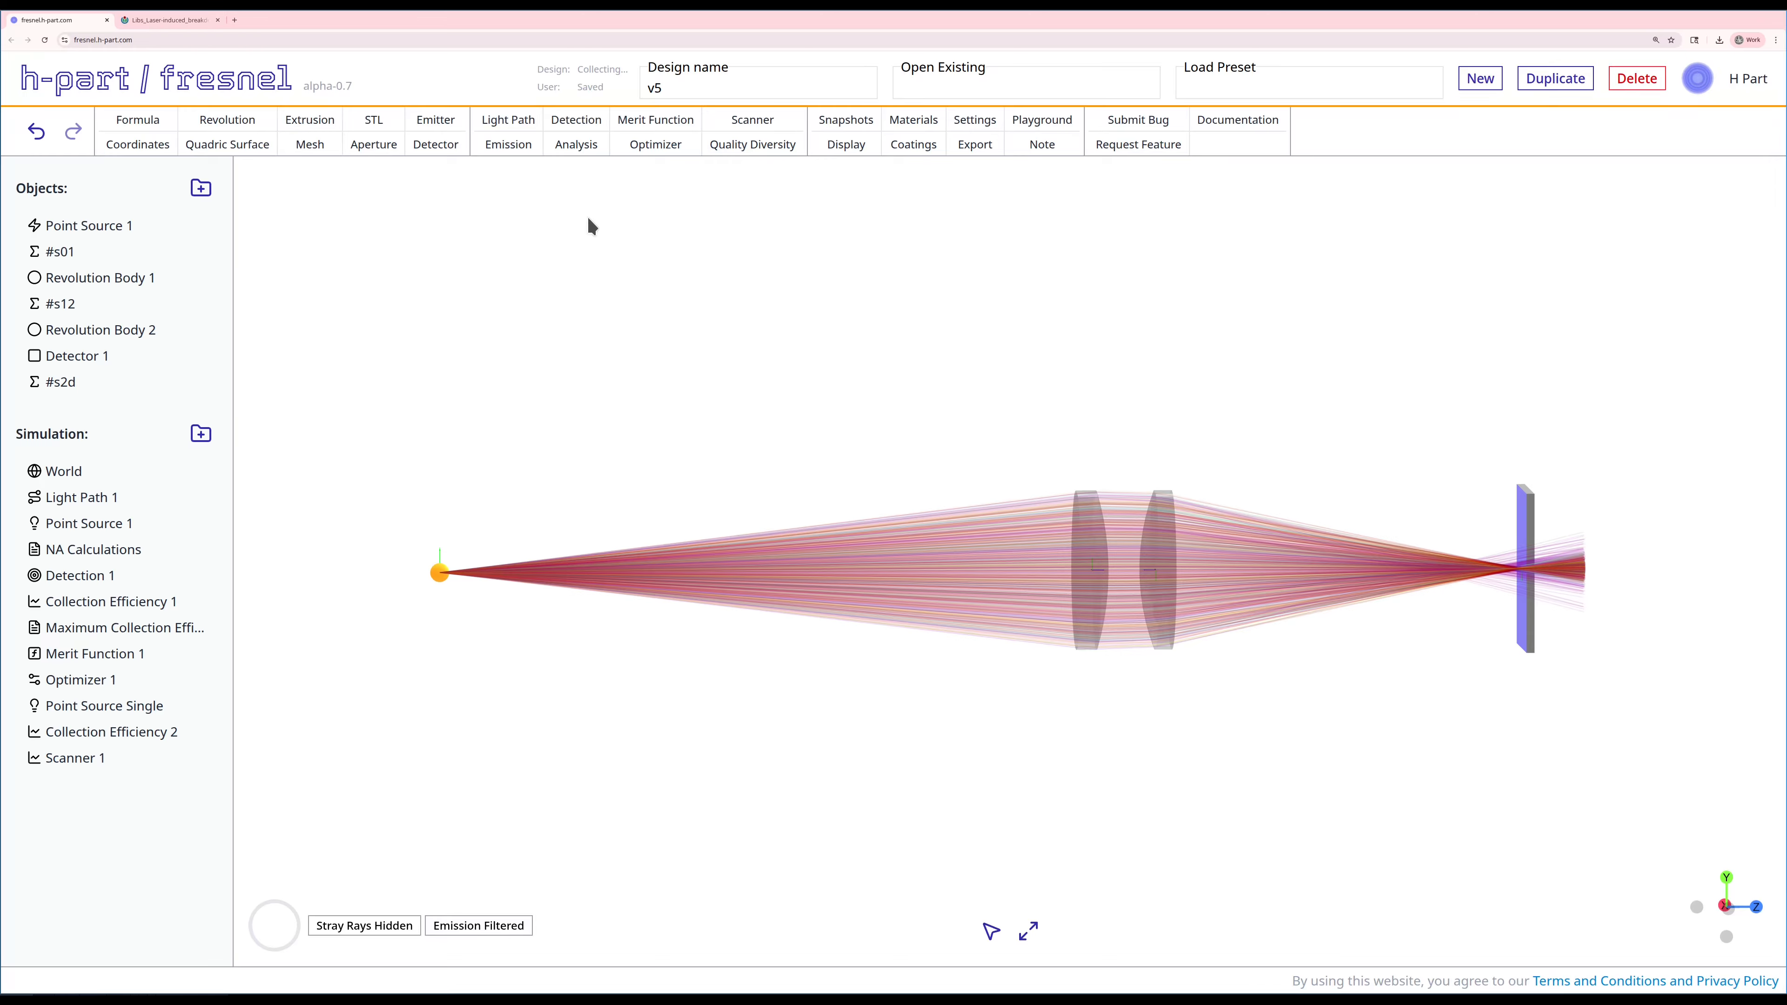
Step: Run Scanner 1 and examine how the scaled efficiency varies across the wavelength range
right_click(117, 749)
left_click(198, 825)
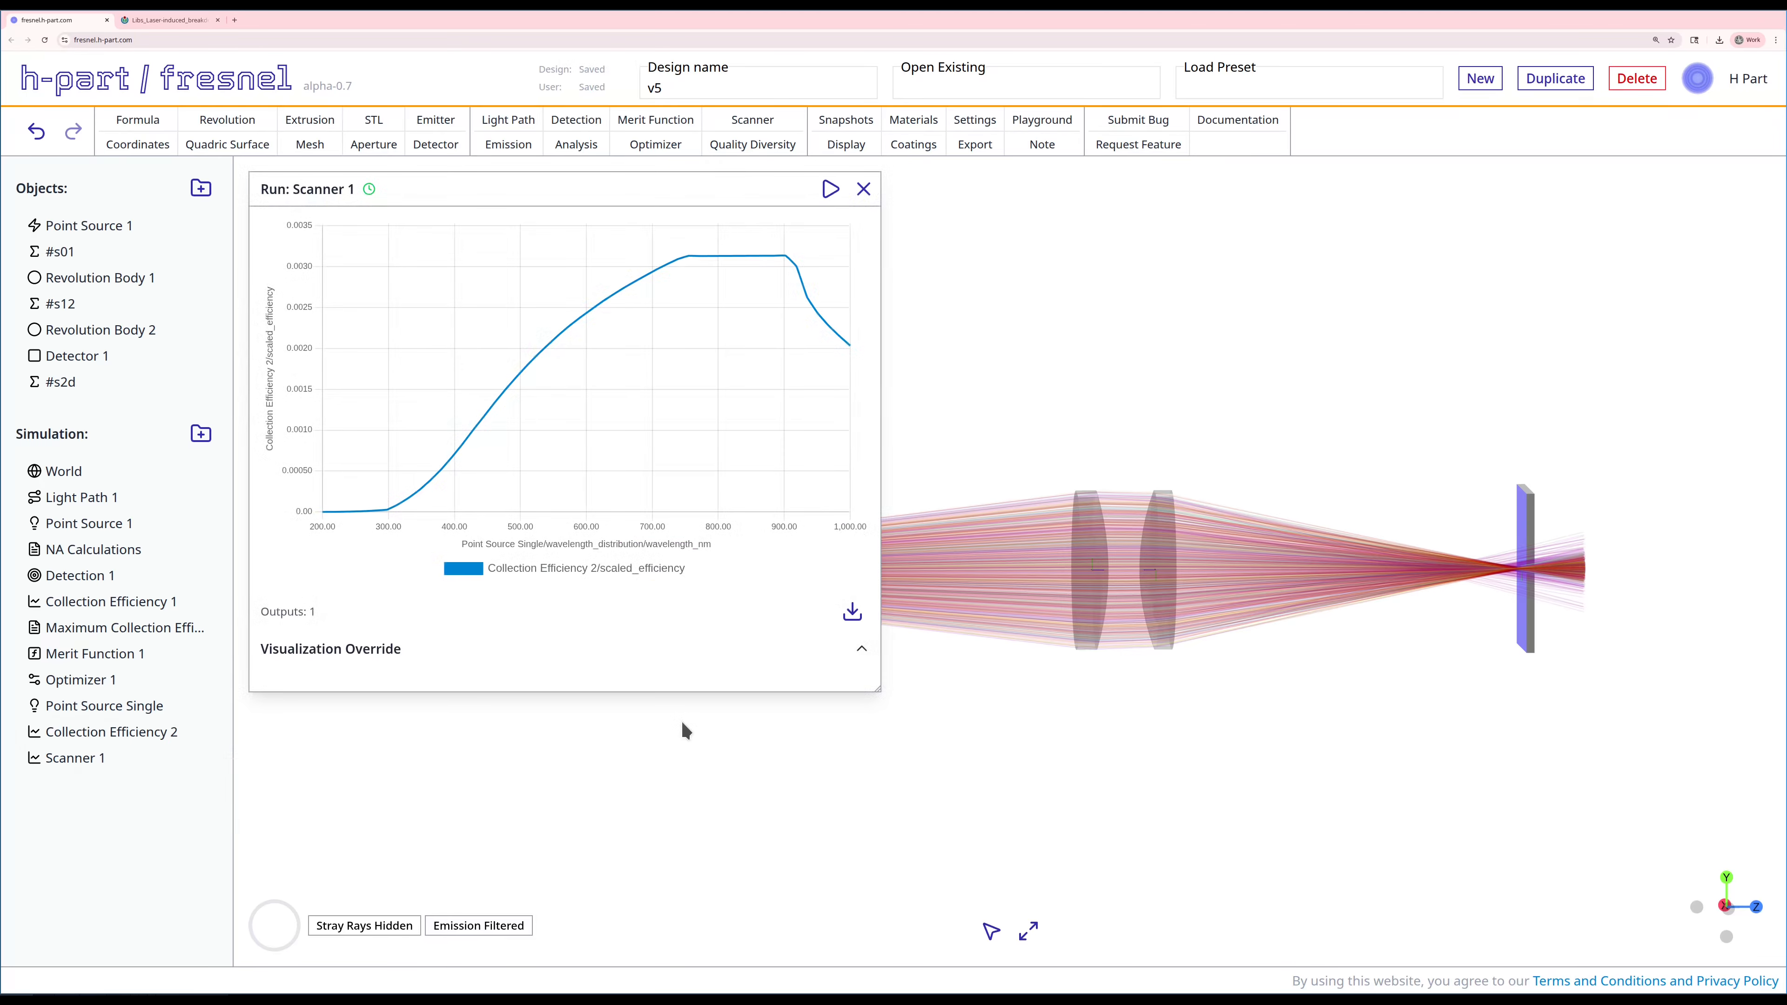
mouse_move(371, 514)
mouse_move(760, 271)
Step: Switch the emission filter of the ray display from Point Source 1 to Point Source Single
left_click(845, 144)
left_click_drag(407, 724, 1081, 234)
left_click(955, 649)
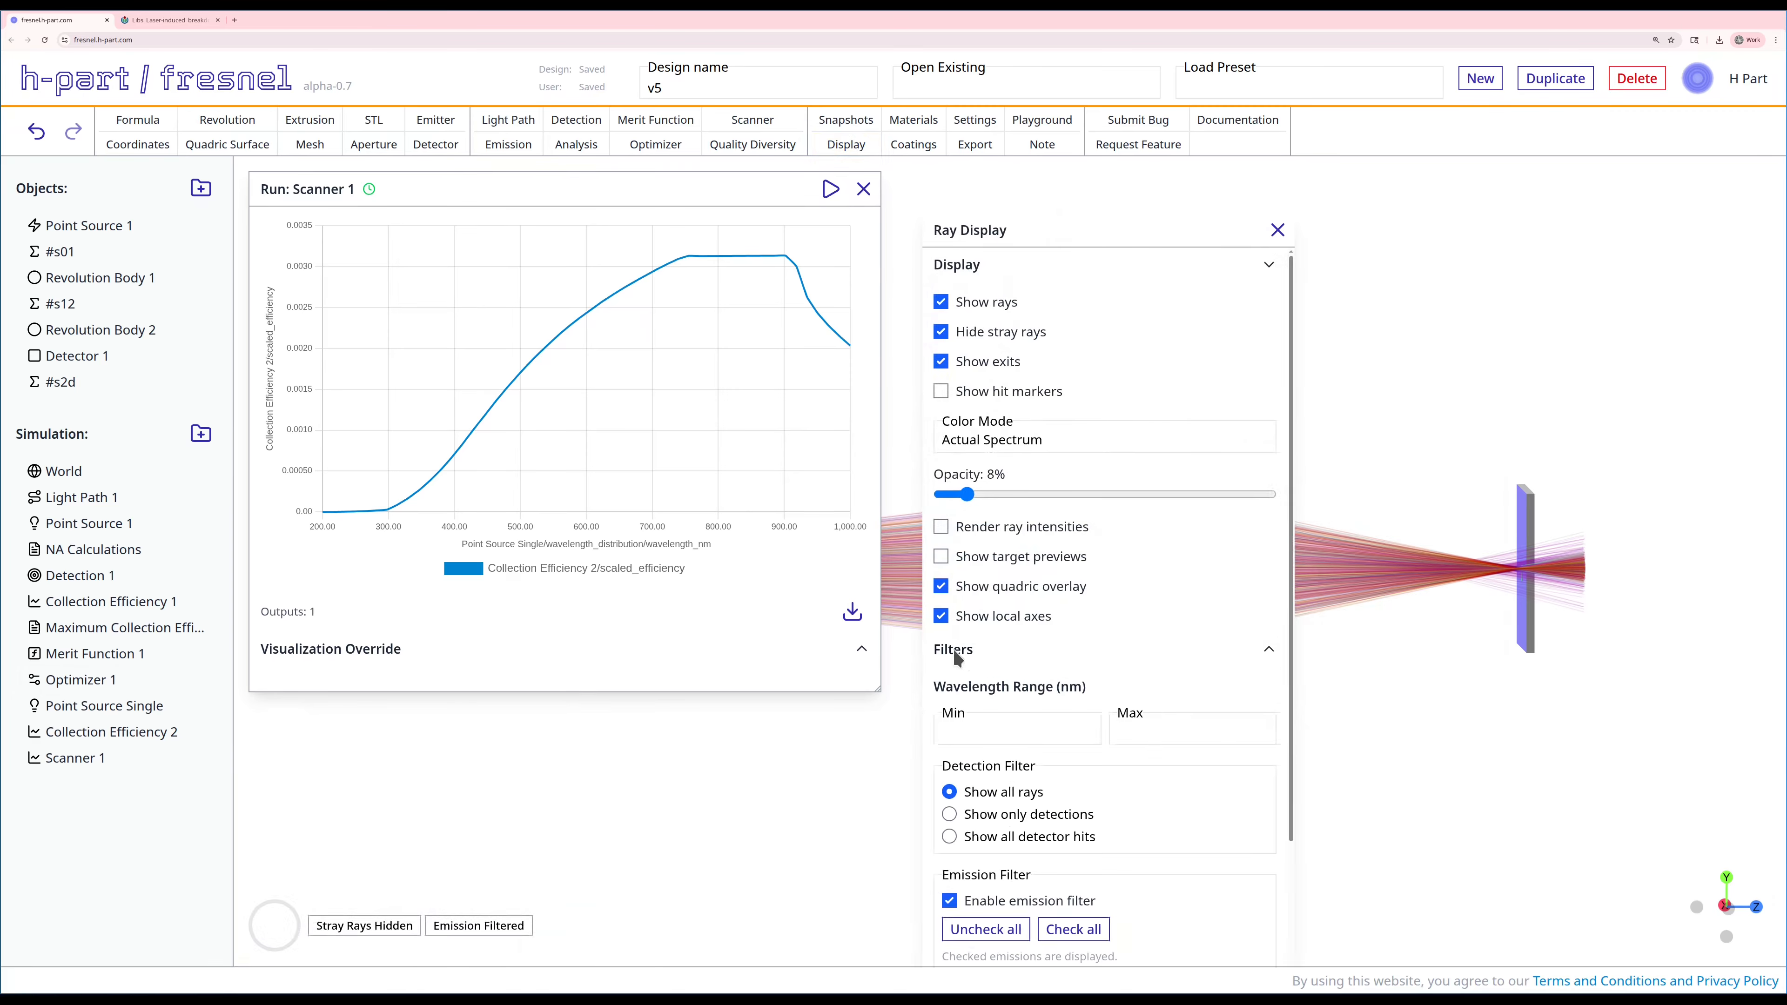
scroll(1068, 653, "down", 3)
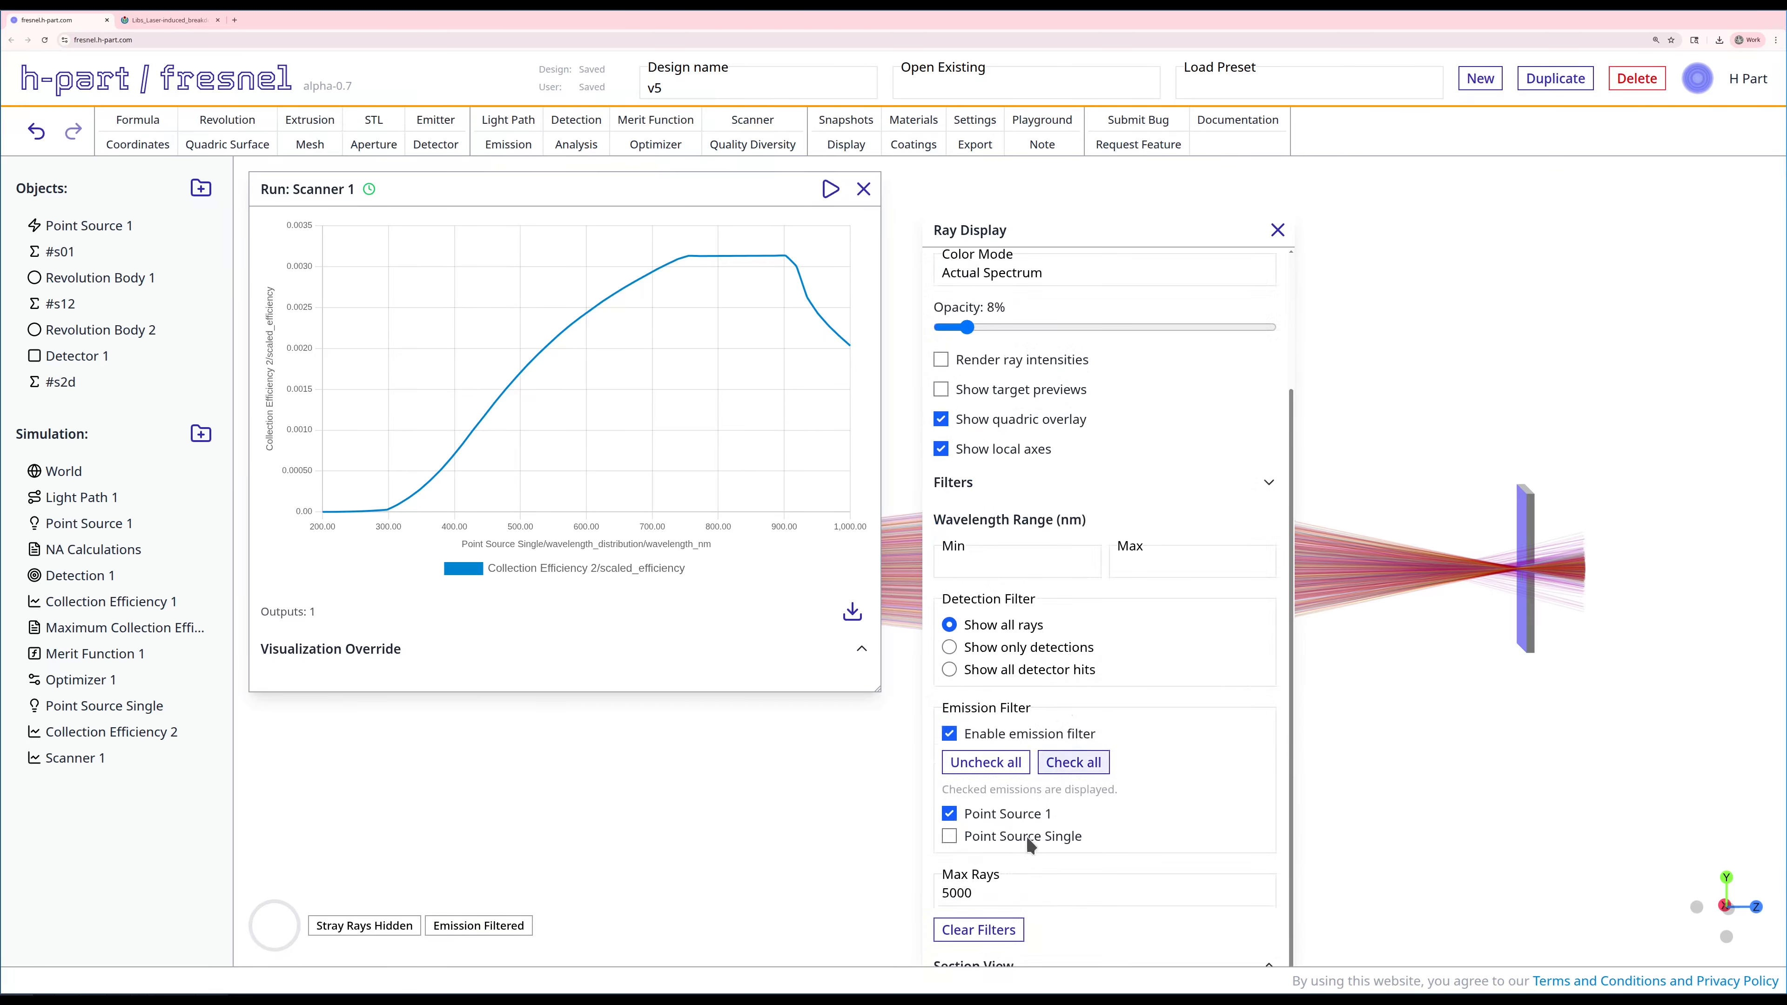
left_click(950, 814)
left_click(950, 837)
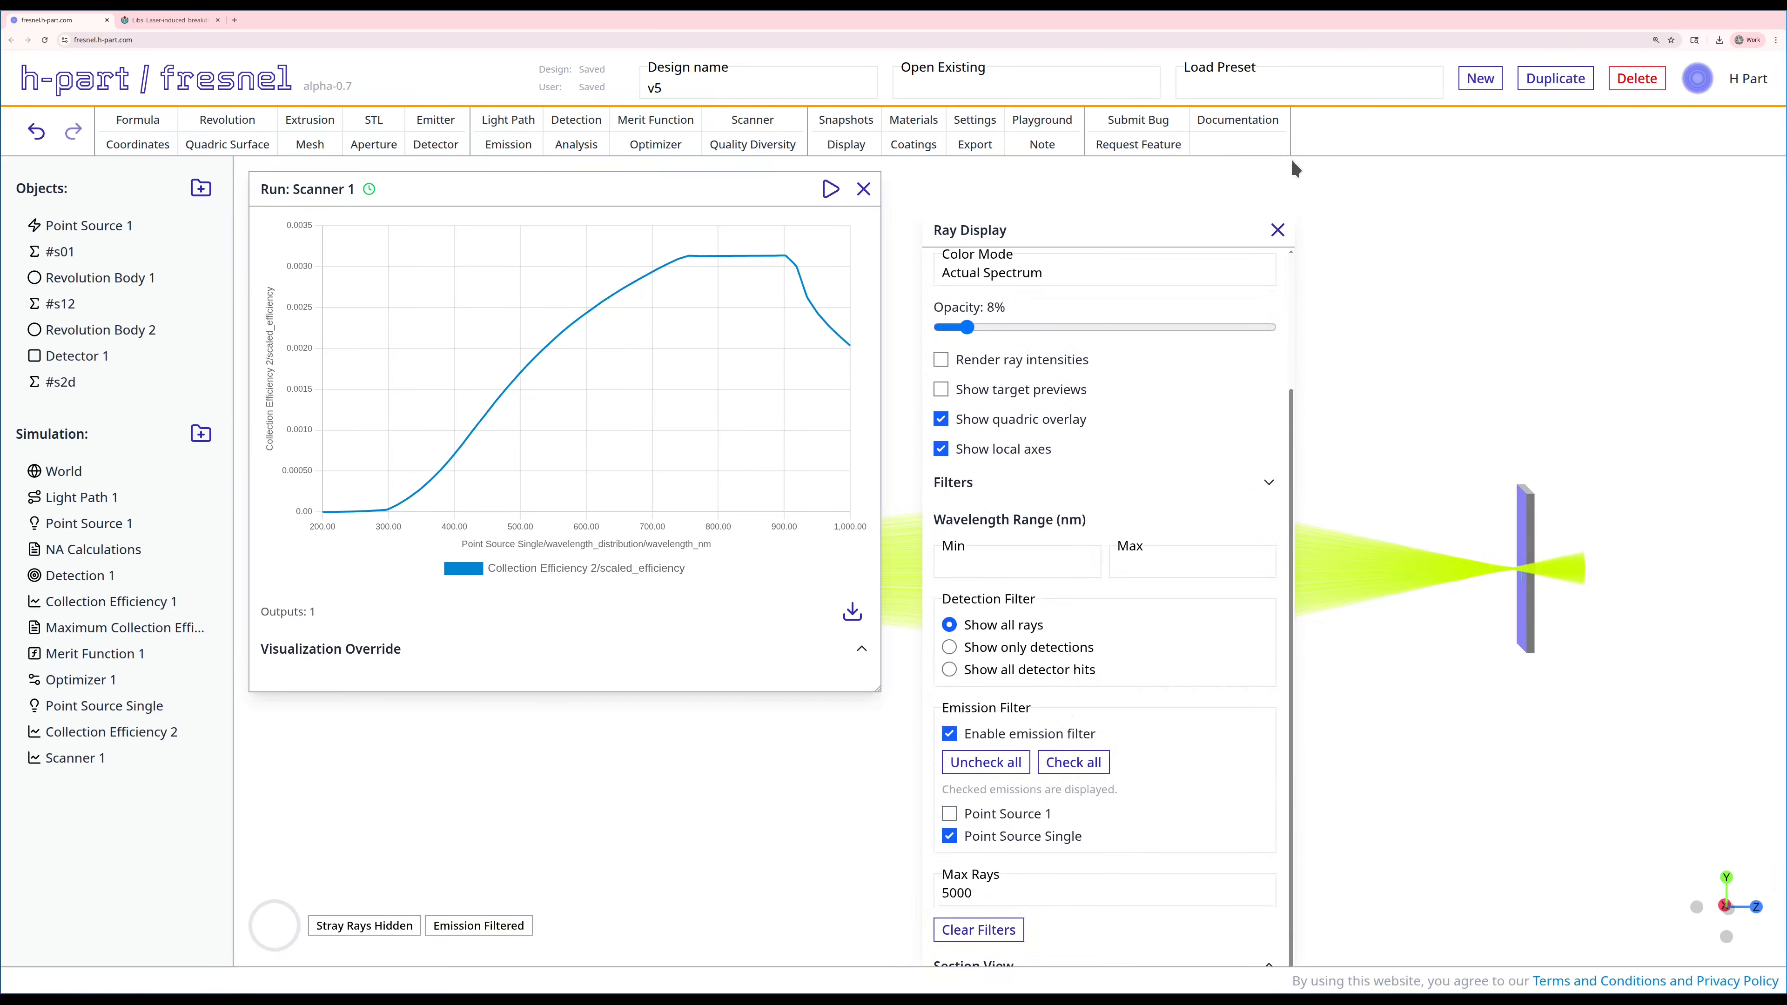
left_click(1277, 230)
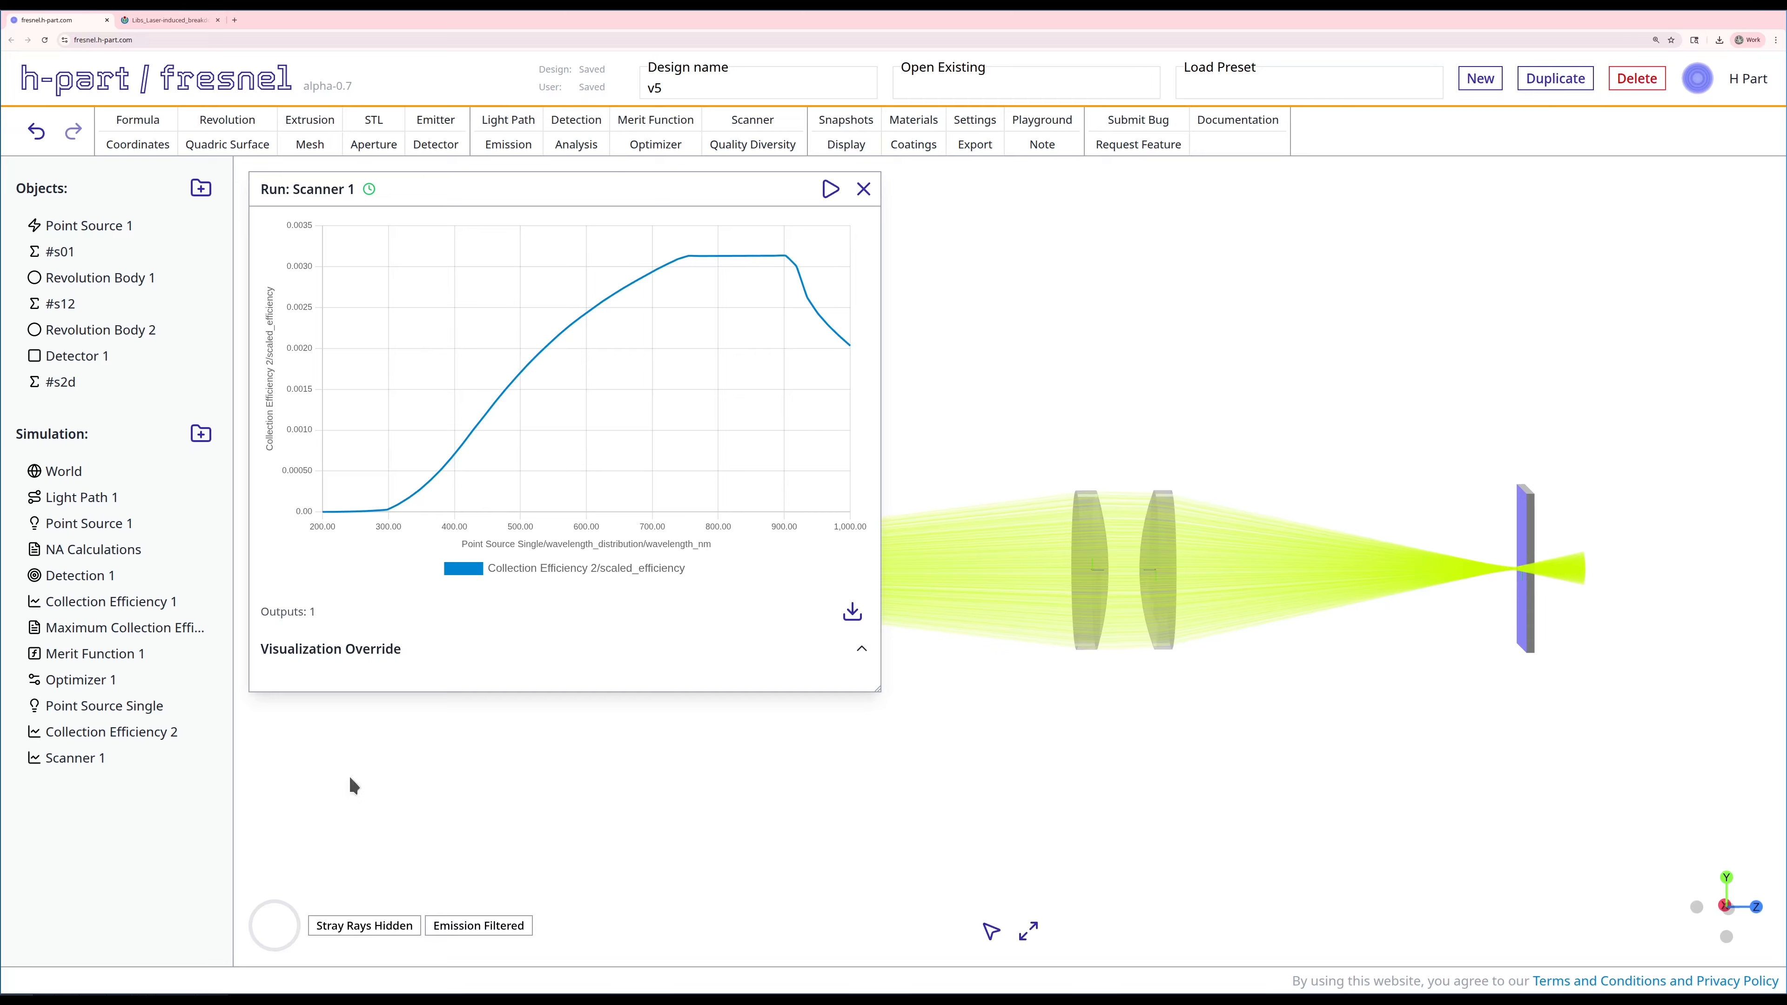
Step: Set the wavelength of Point Source Single to 200 nm, save and cast it, and close the emission editor and scanner results
right_click(76, 703)
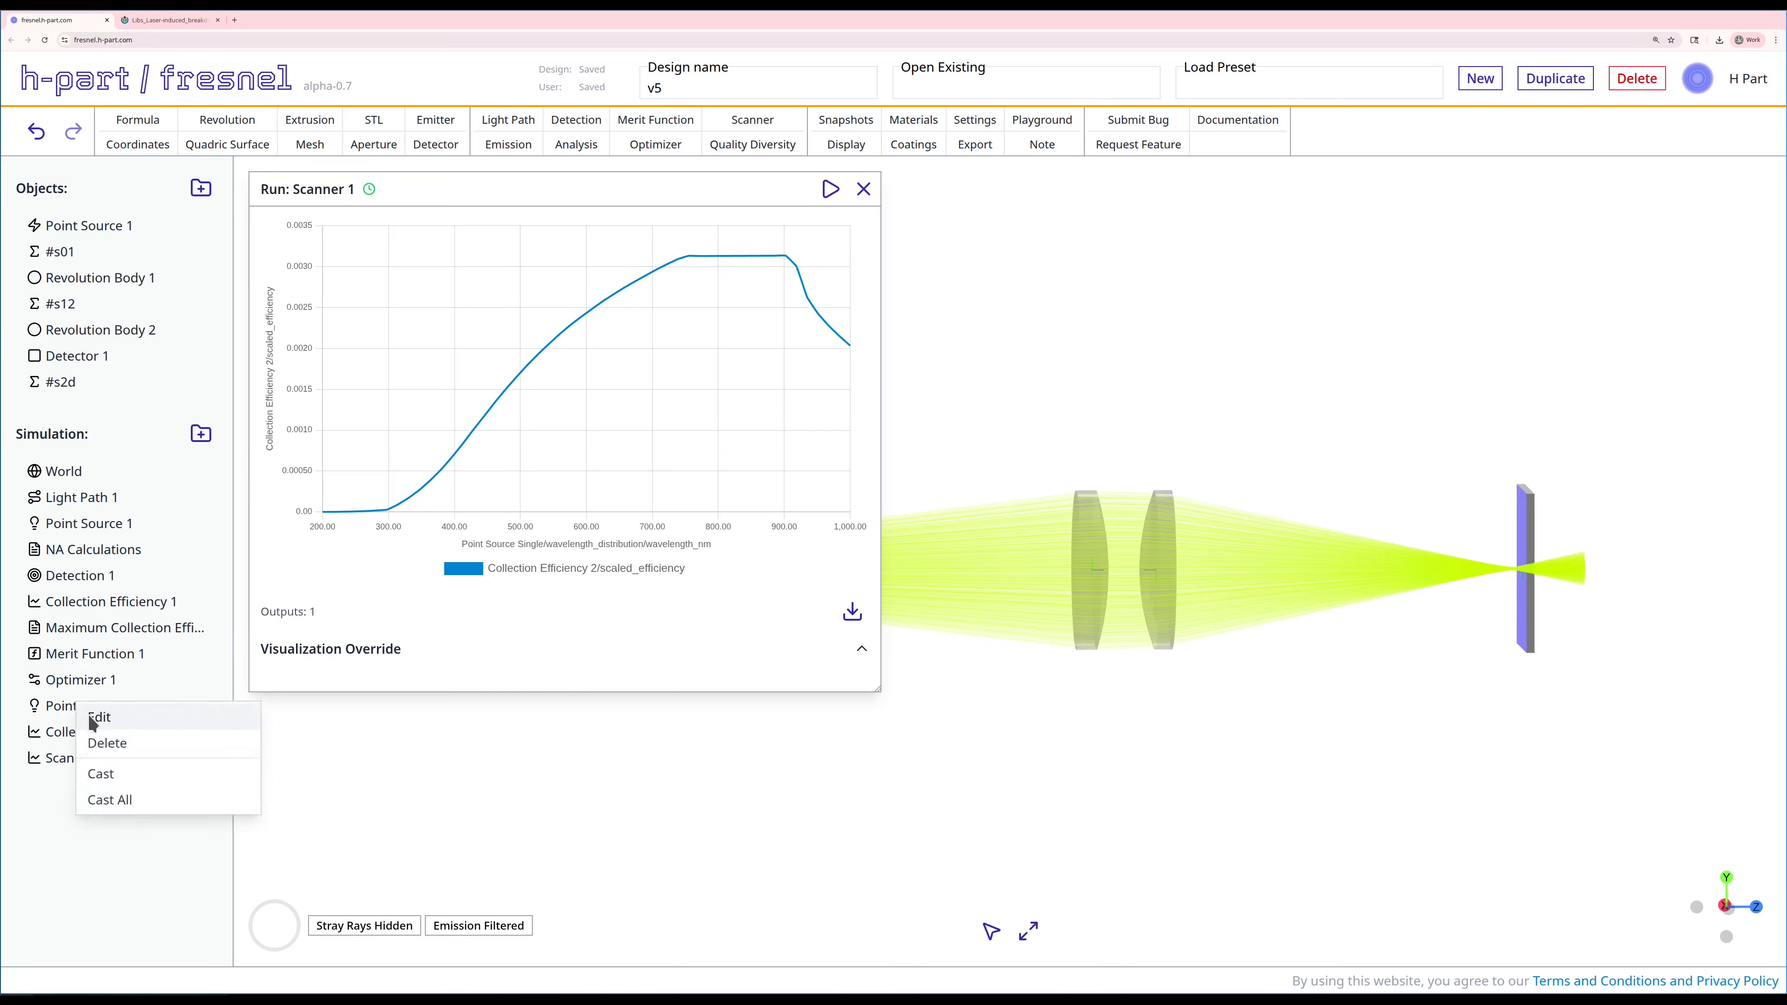
left_click(91, 718)
scroll(380, 894, "down", 1)
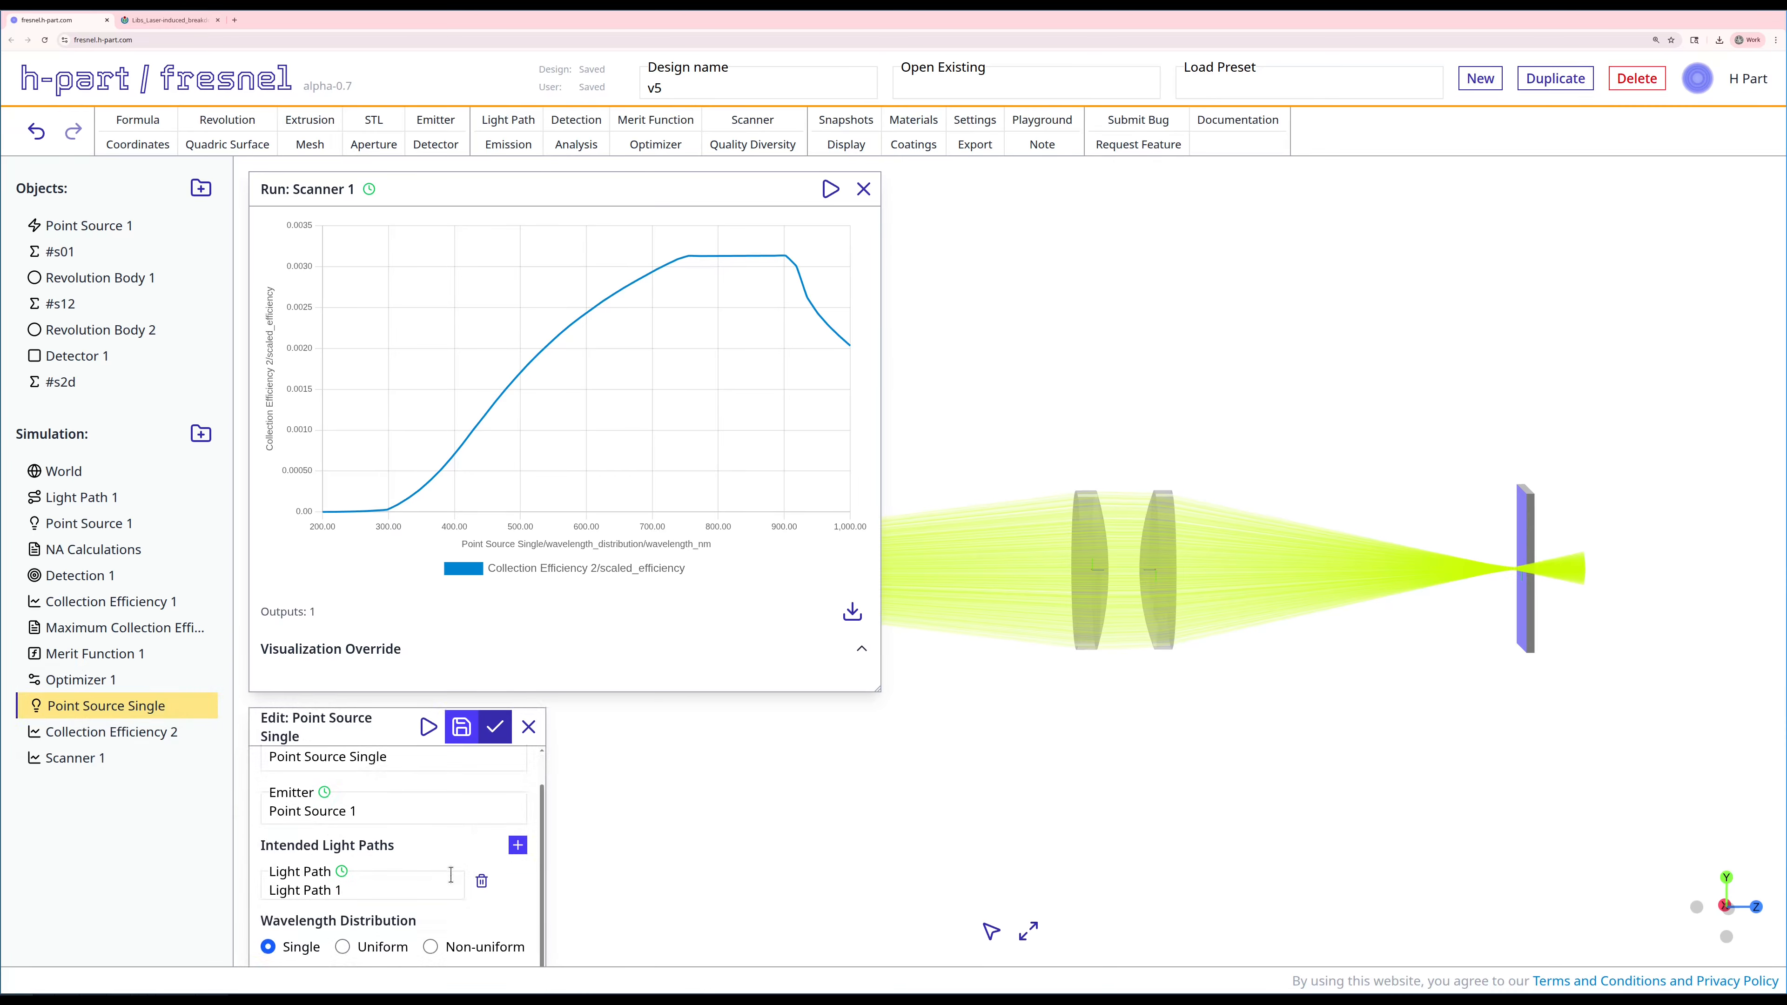
left_click_drag(373, 719, 493, 314)
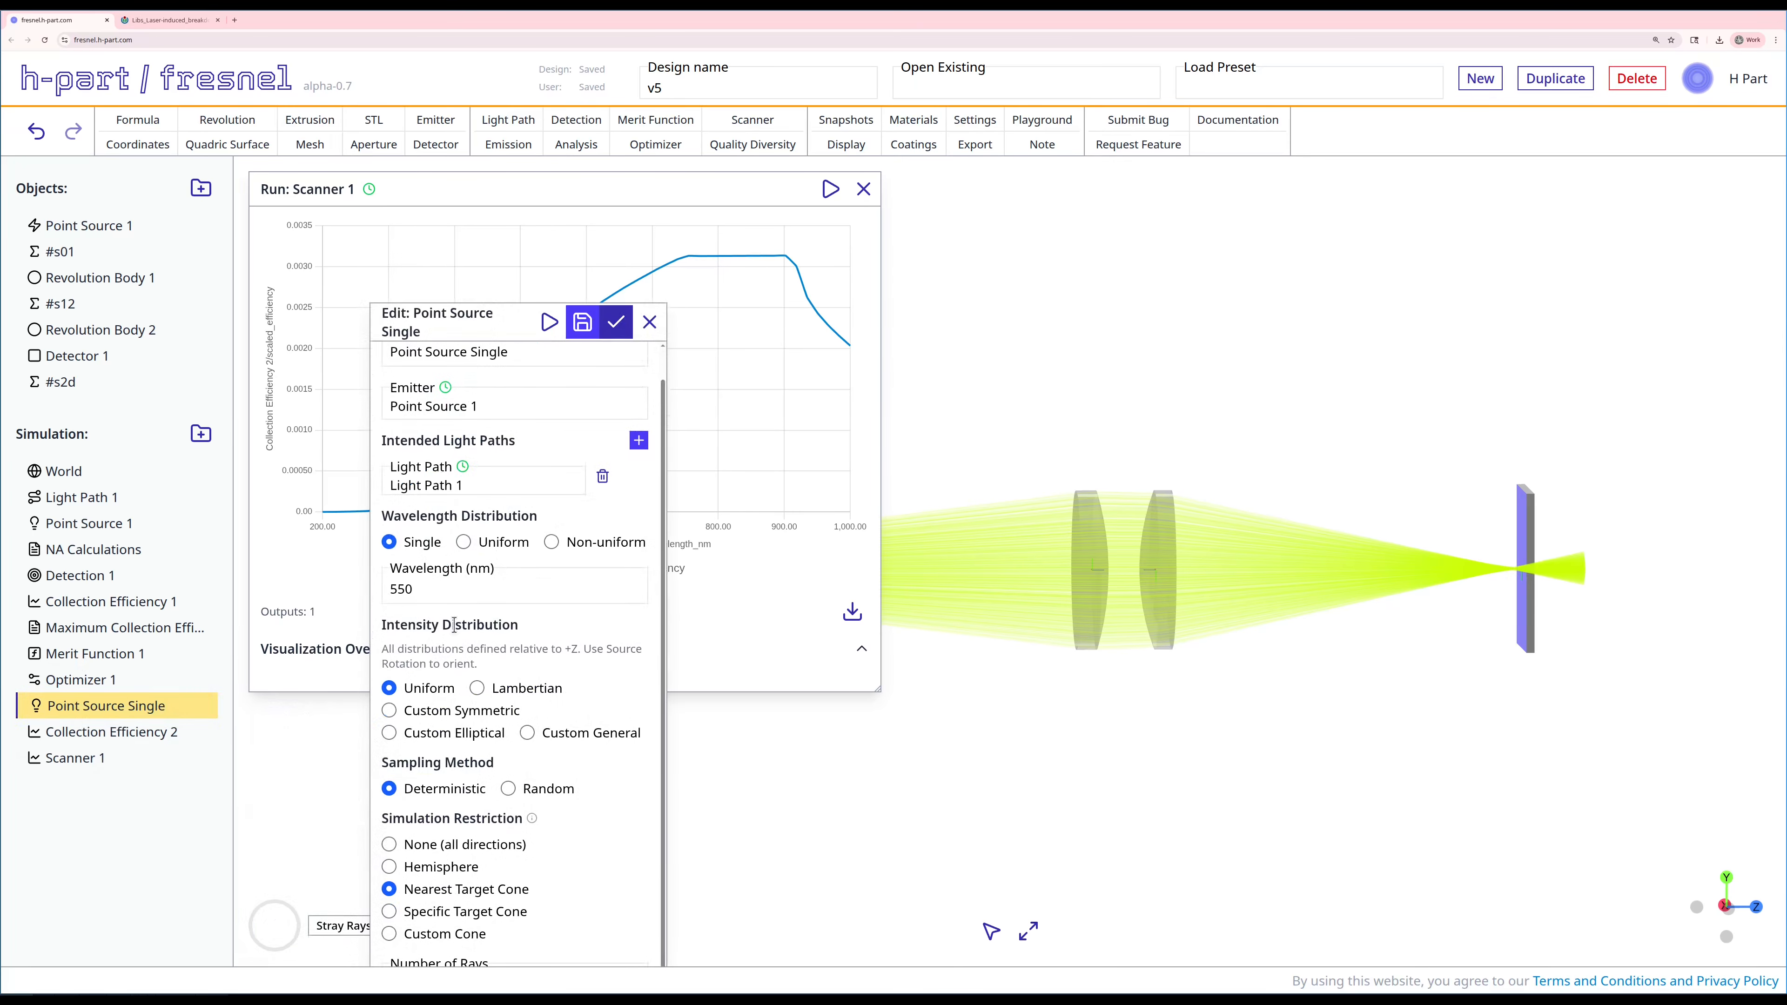
double_click(436, 596)
type("200")
left_click(580, 330)
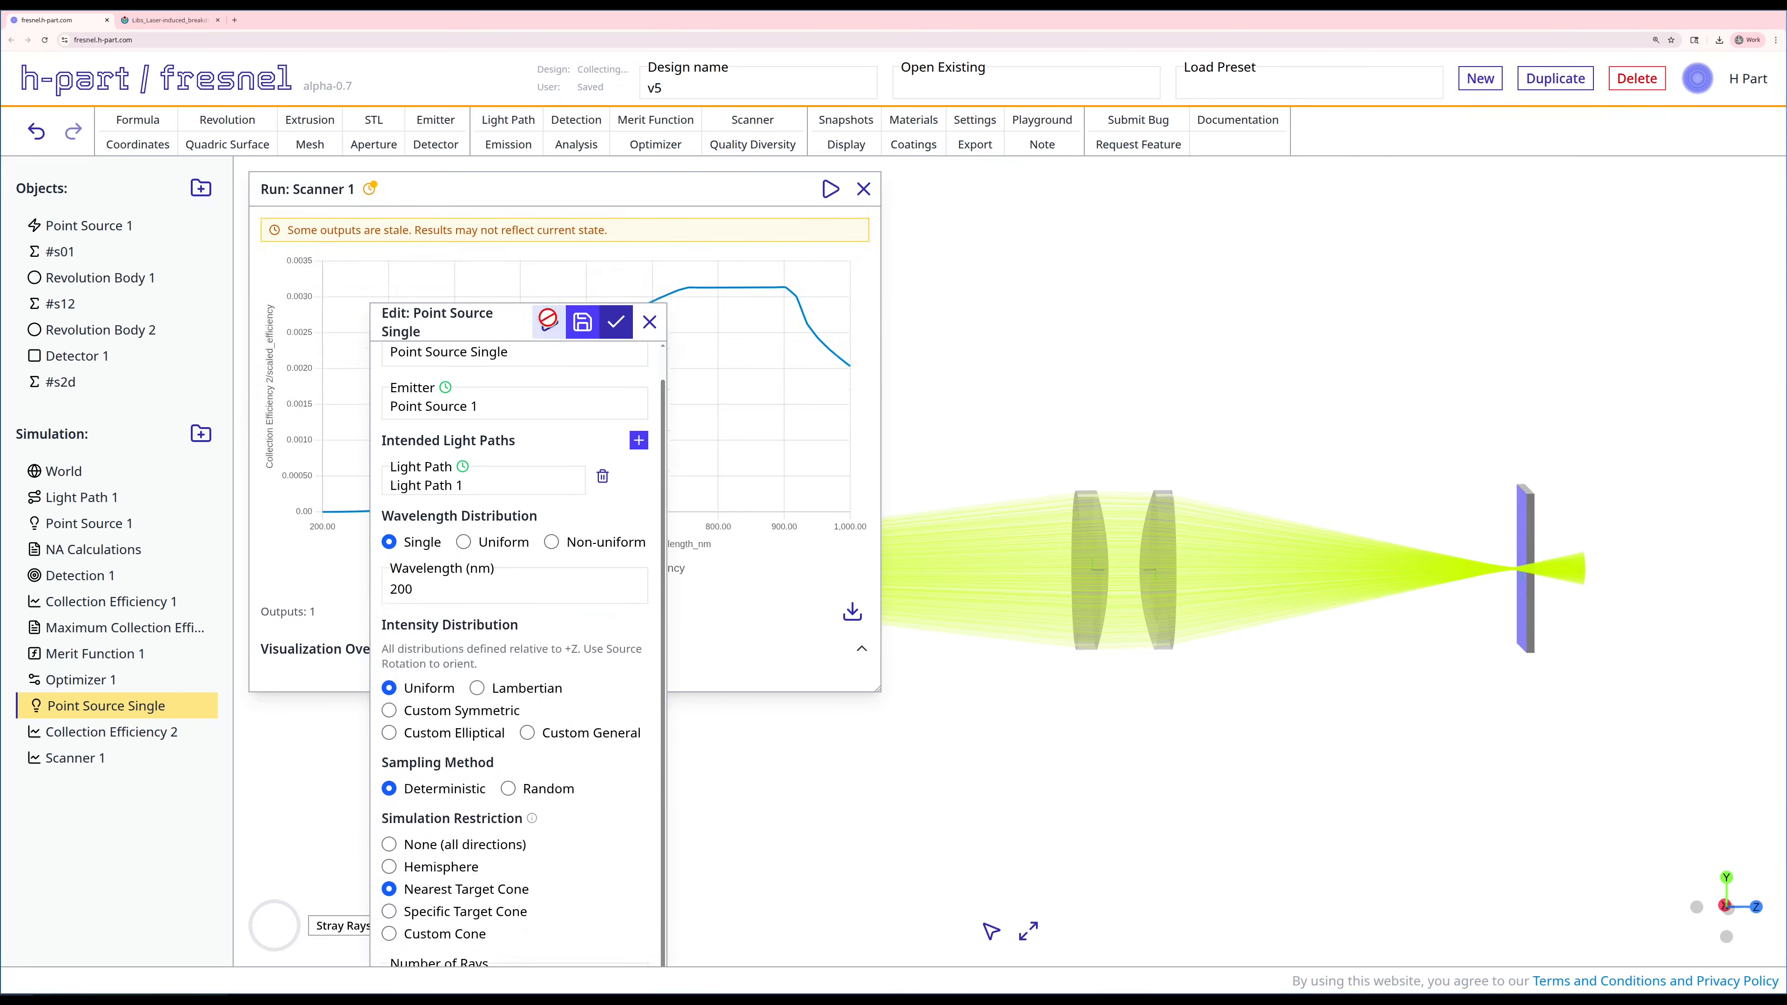
left_click(550, 324)
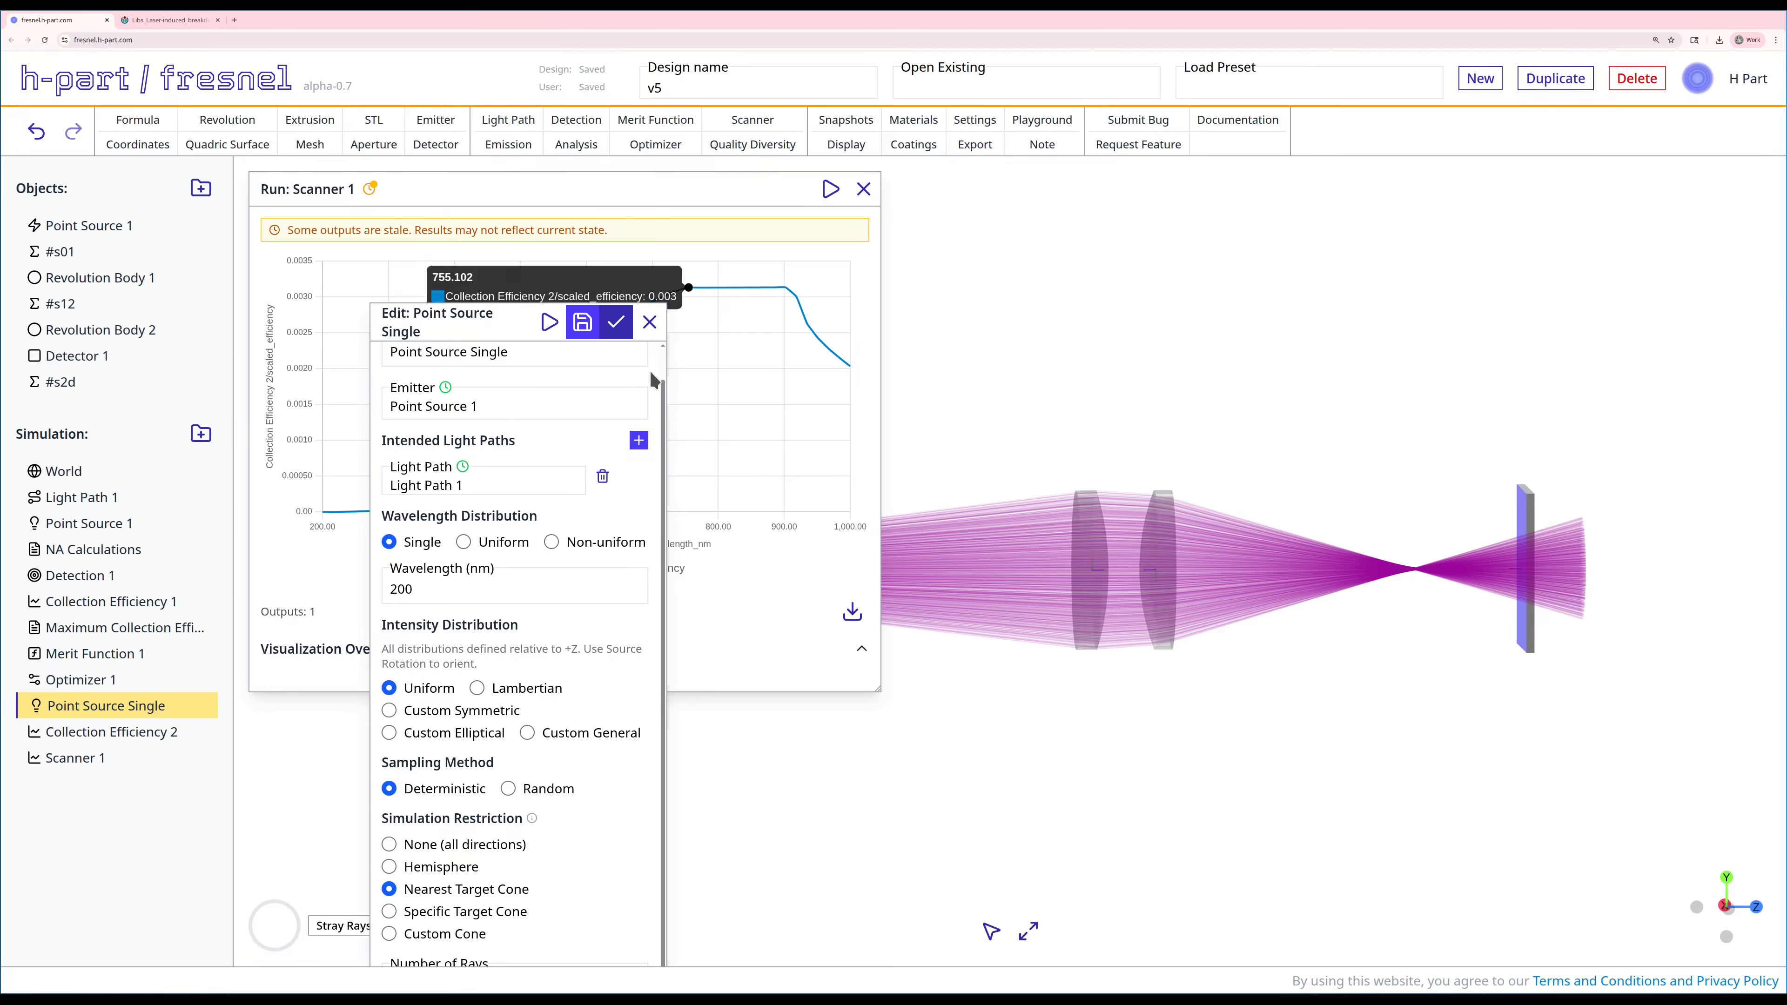
left_click(648, 322)
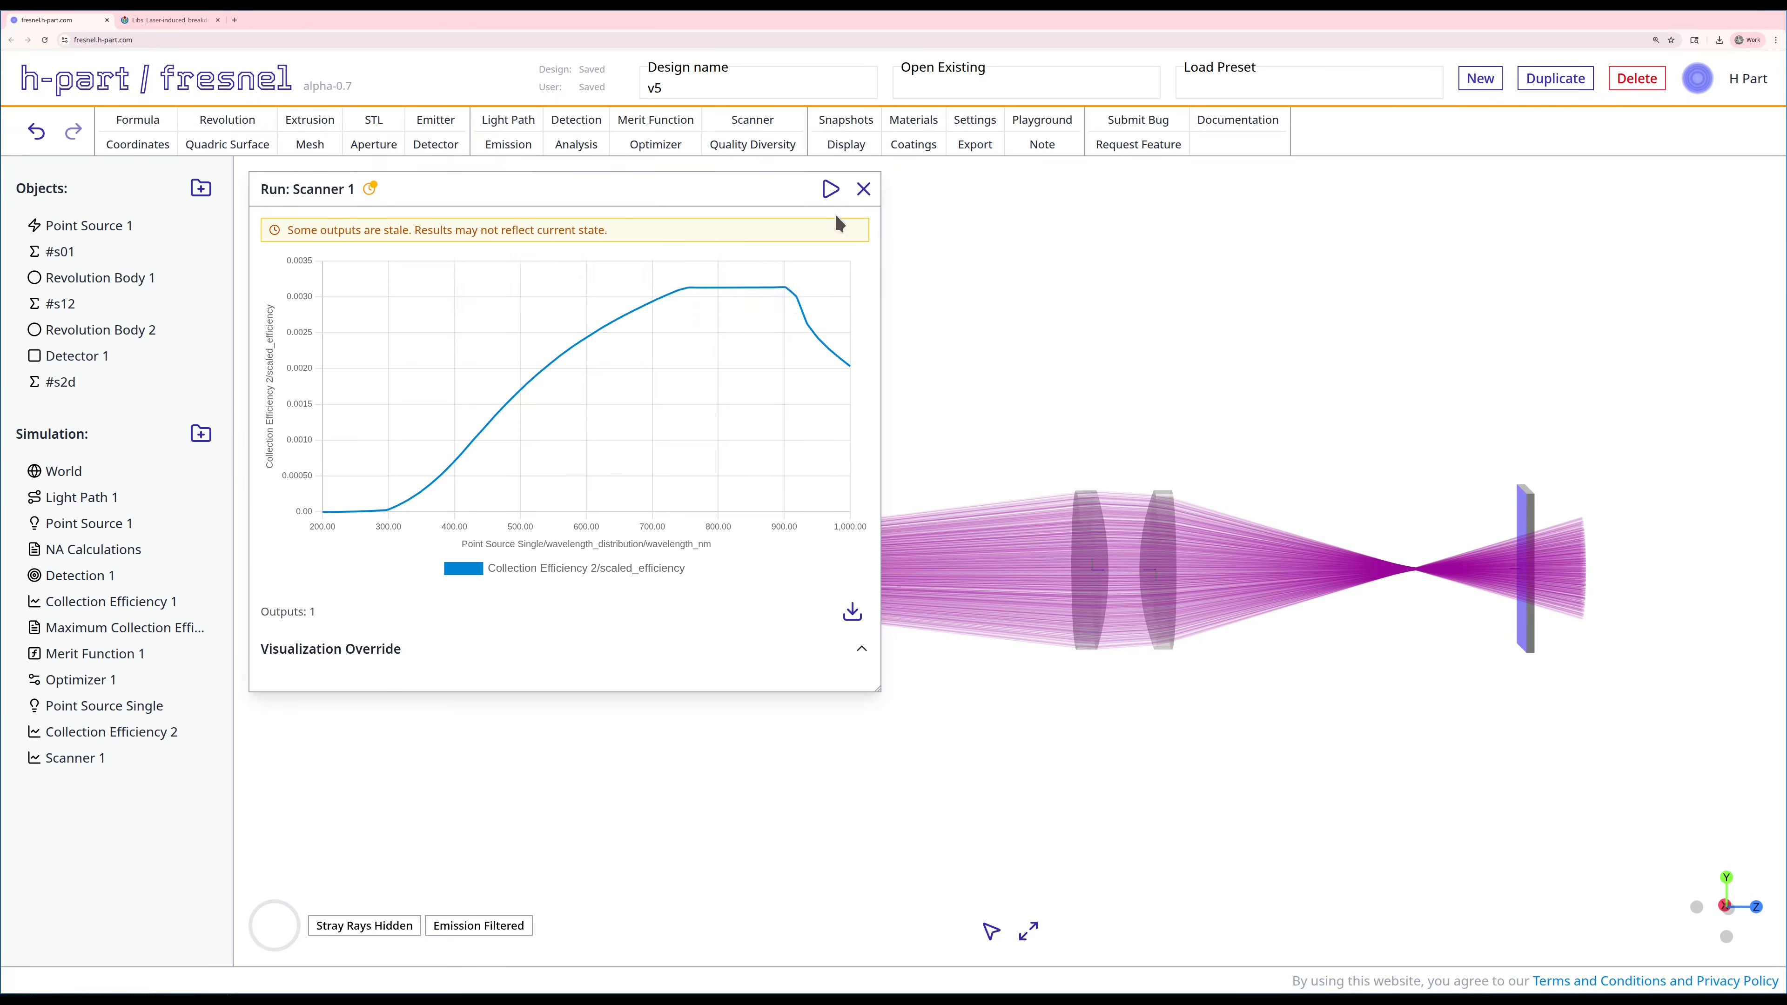
left_click(862, 189)
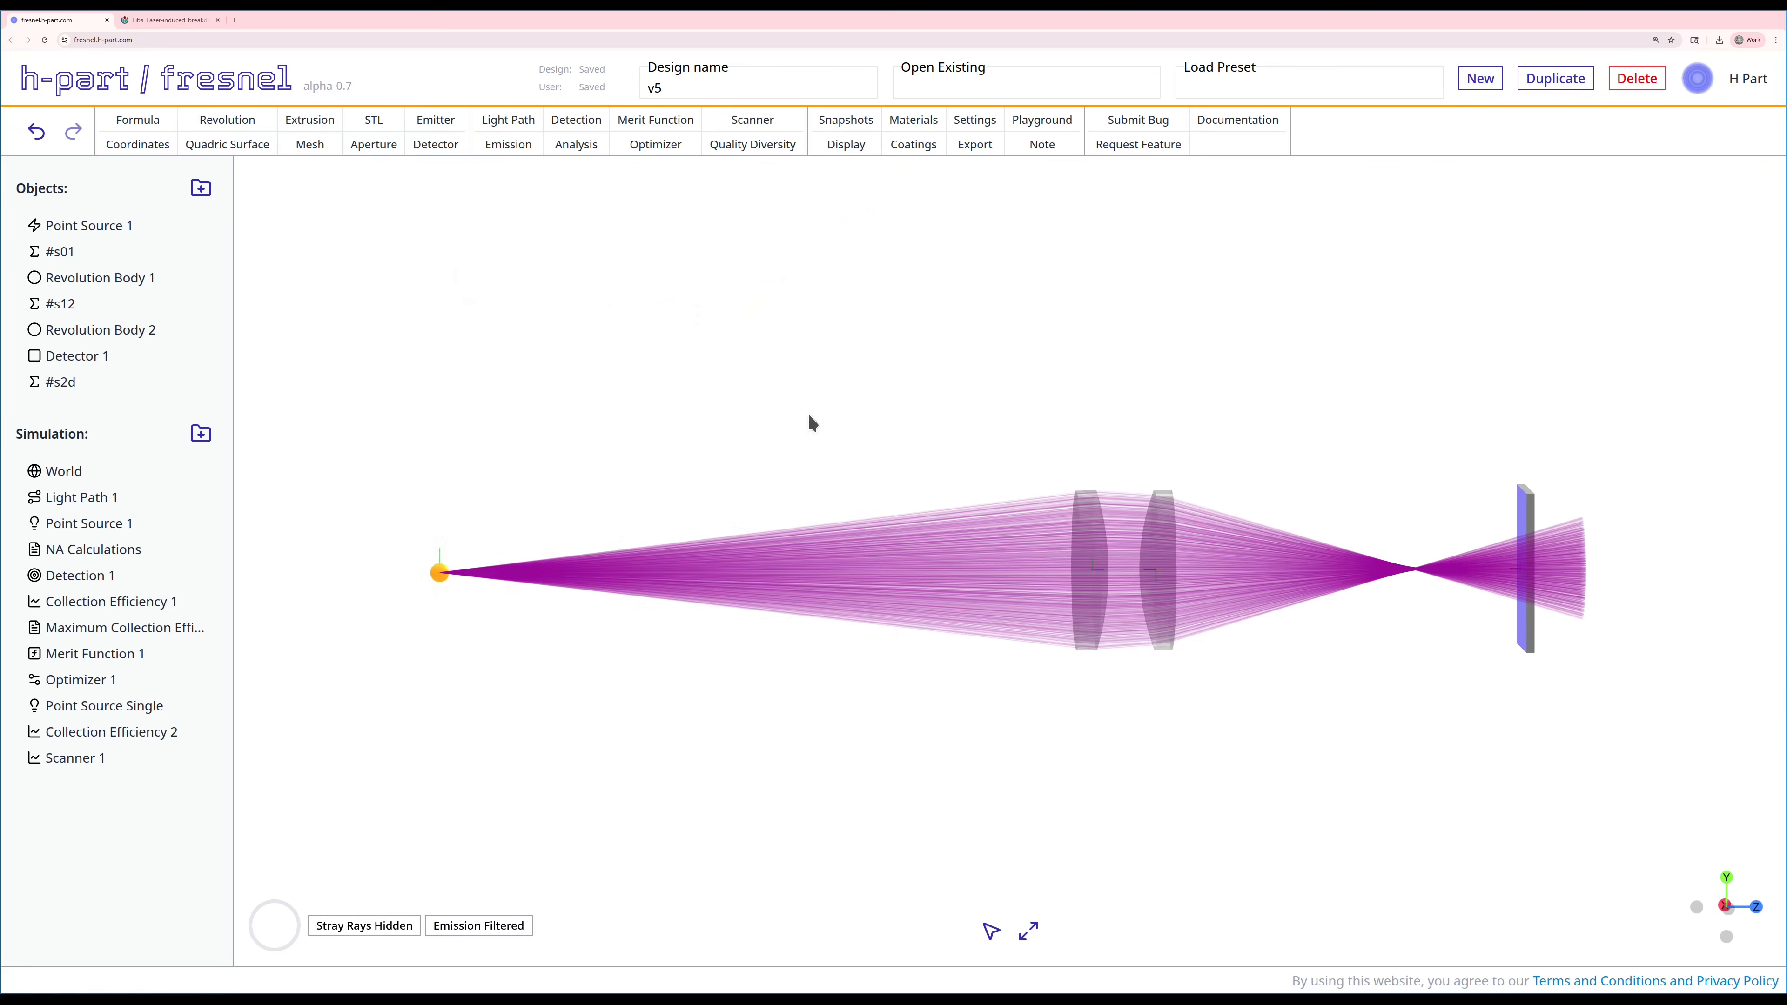
Step: Search the materials library for nifs, select NIFS-A and examine its dispersion and extinction curves
left_click(913, 120)
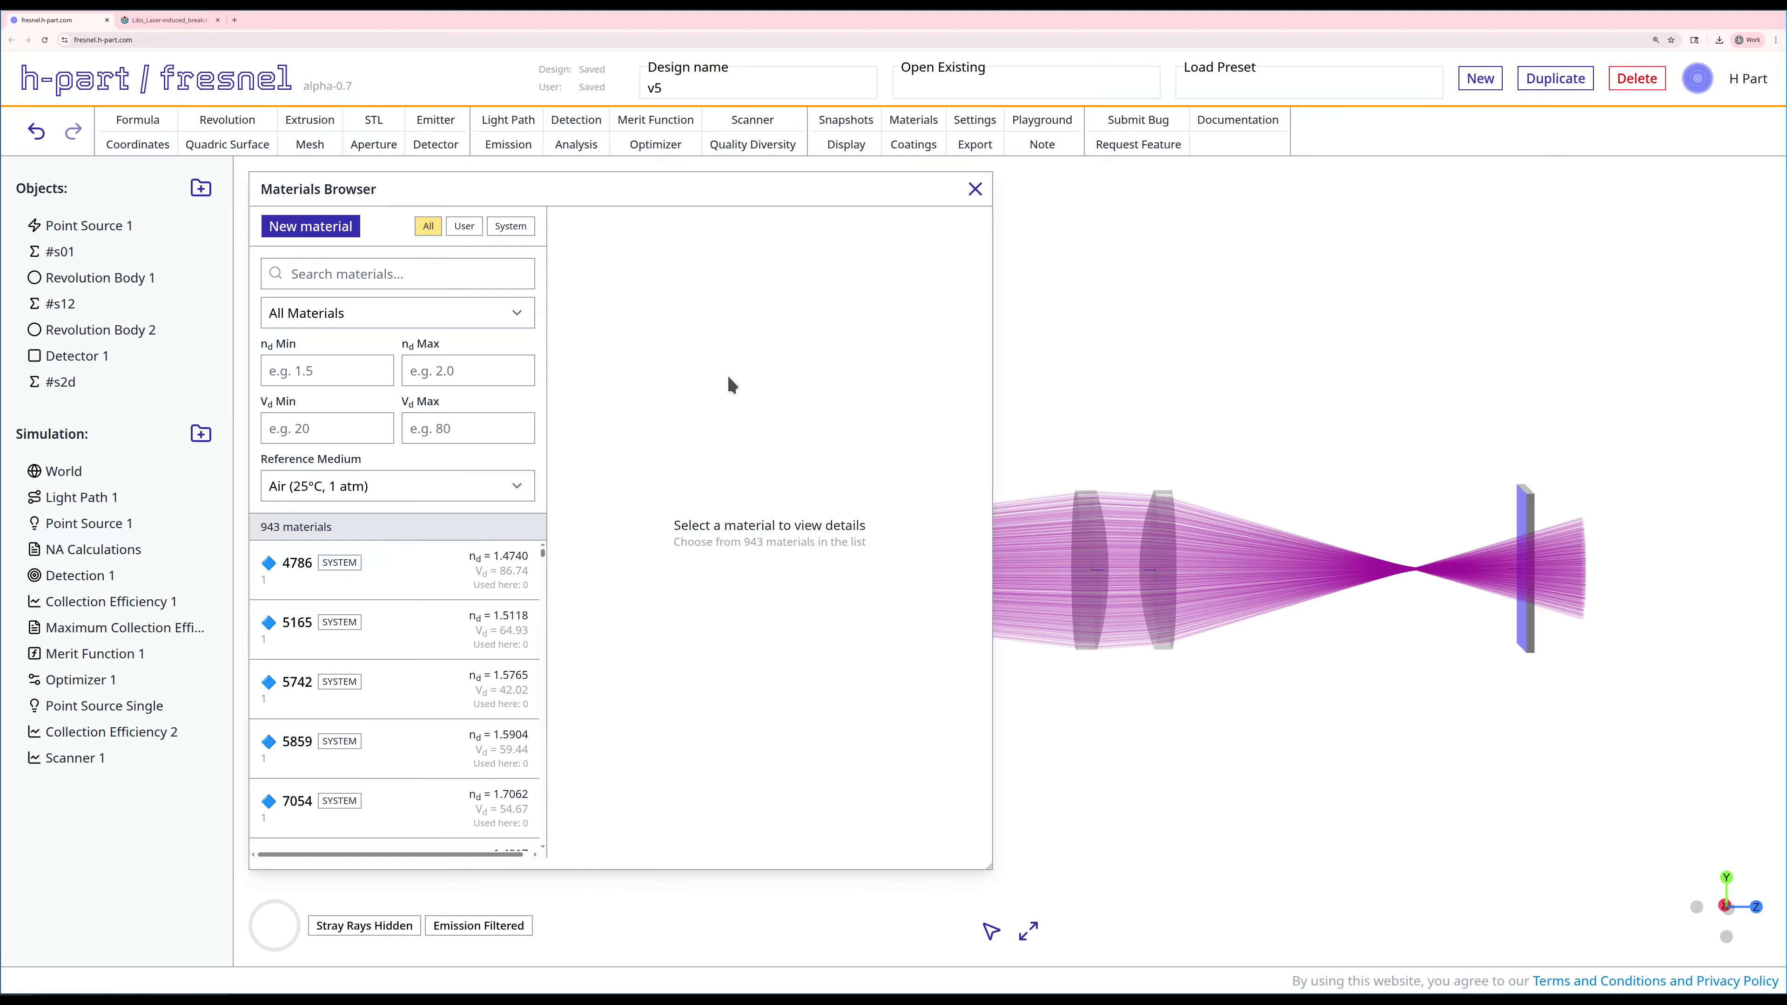
left_click(408, 275)
type("fs")
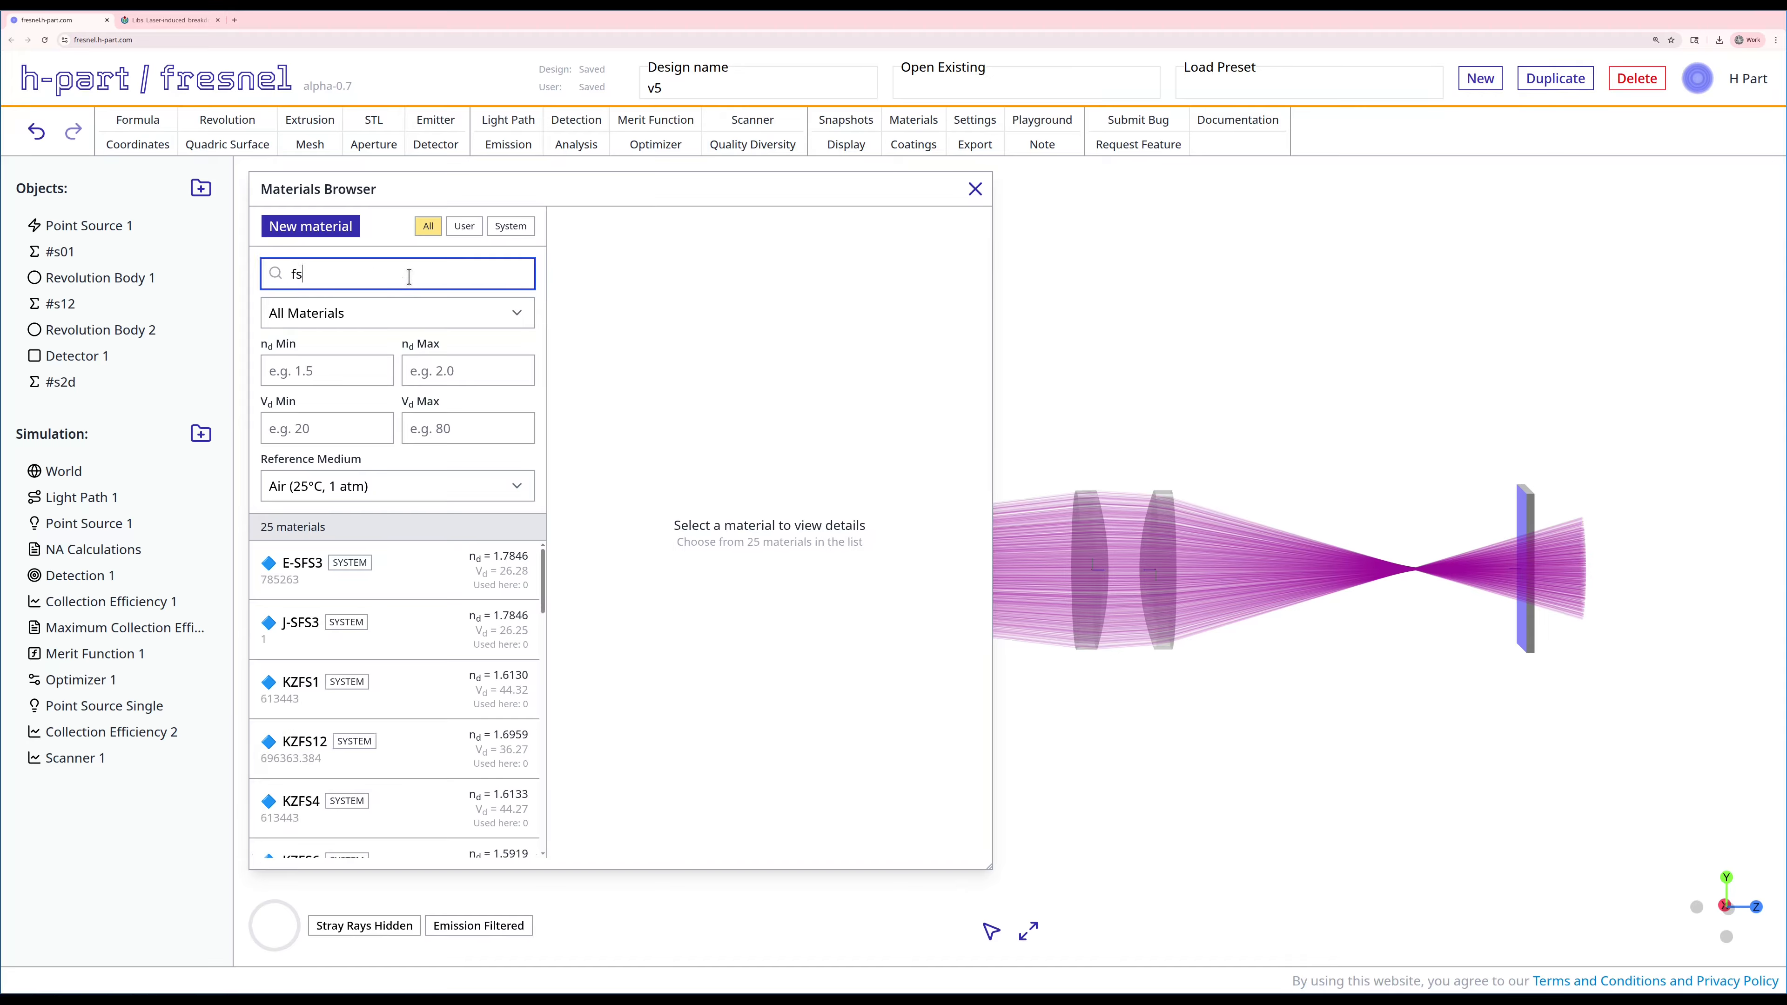
type("ni")
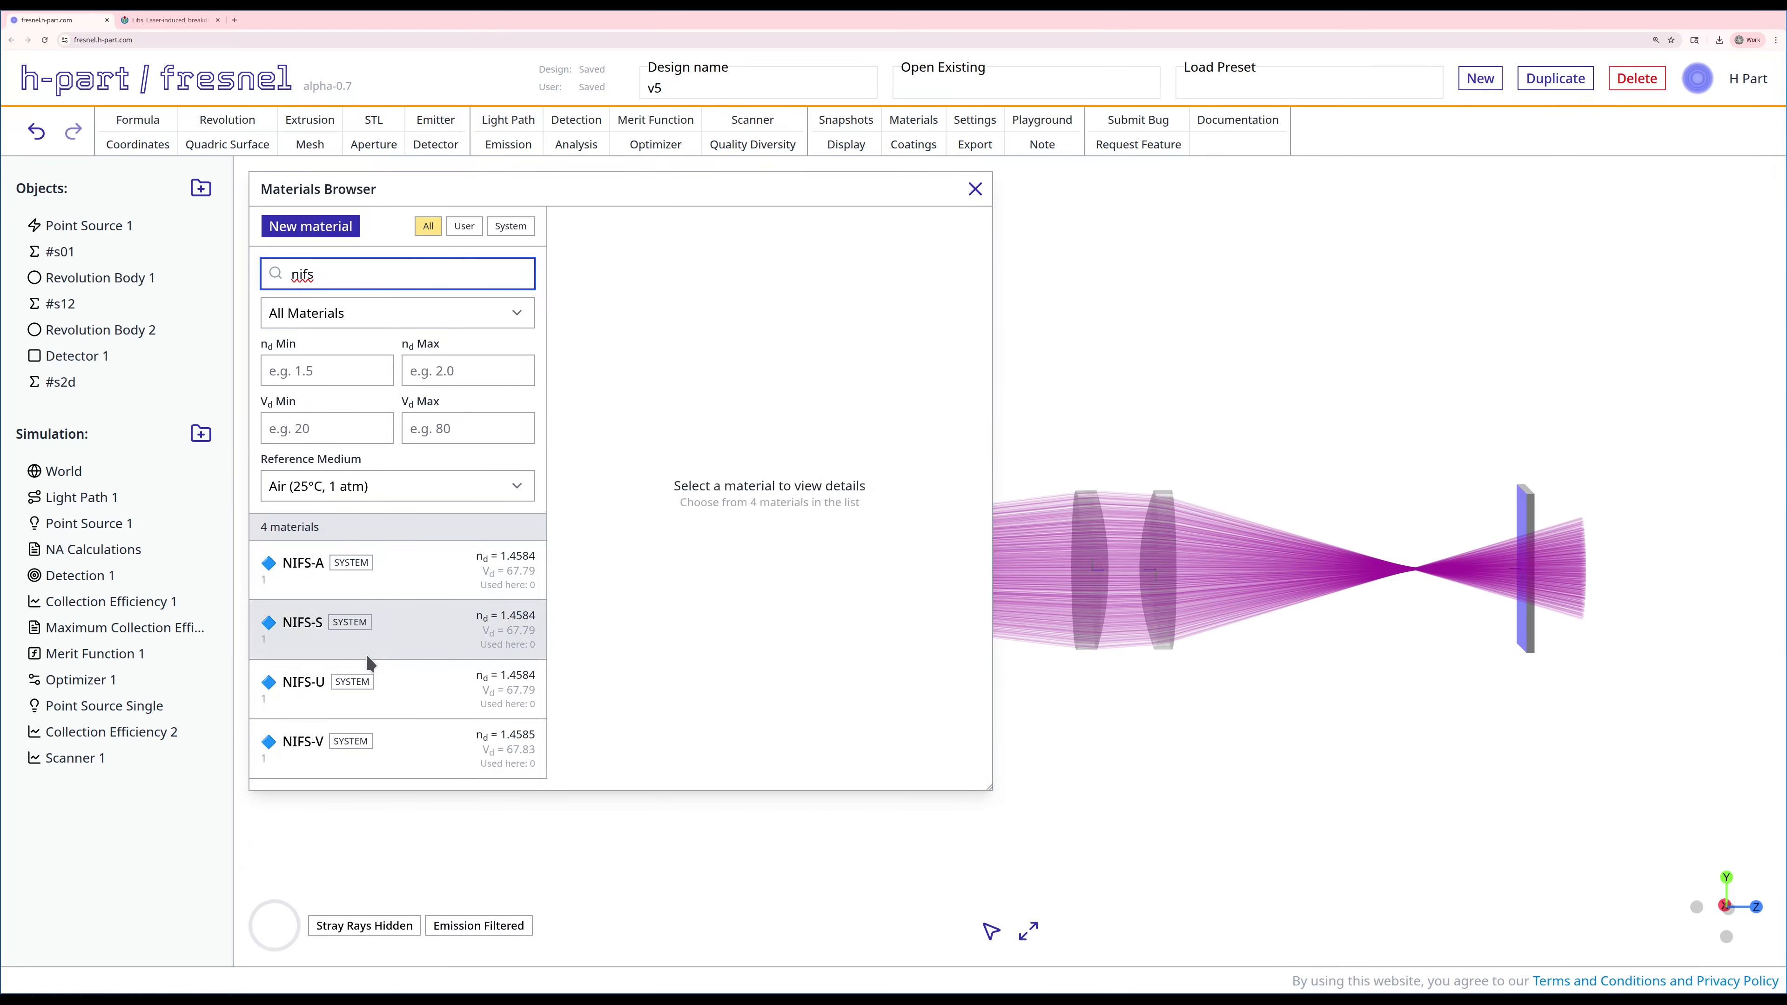
left_click(425, 583)
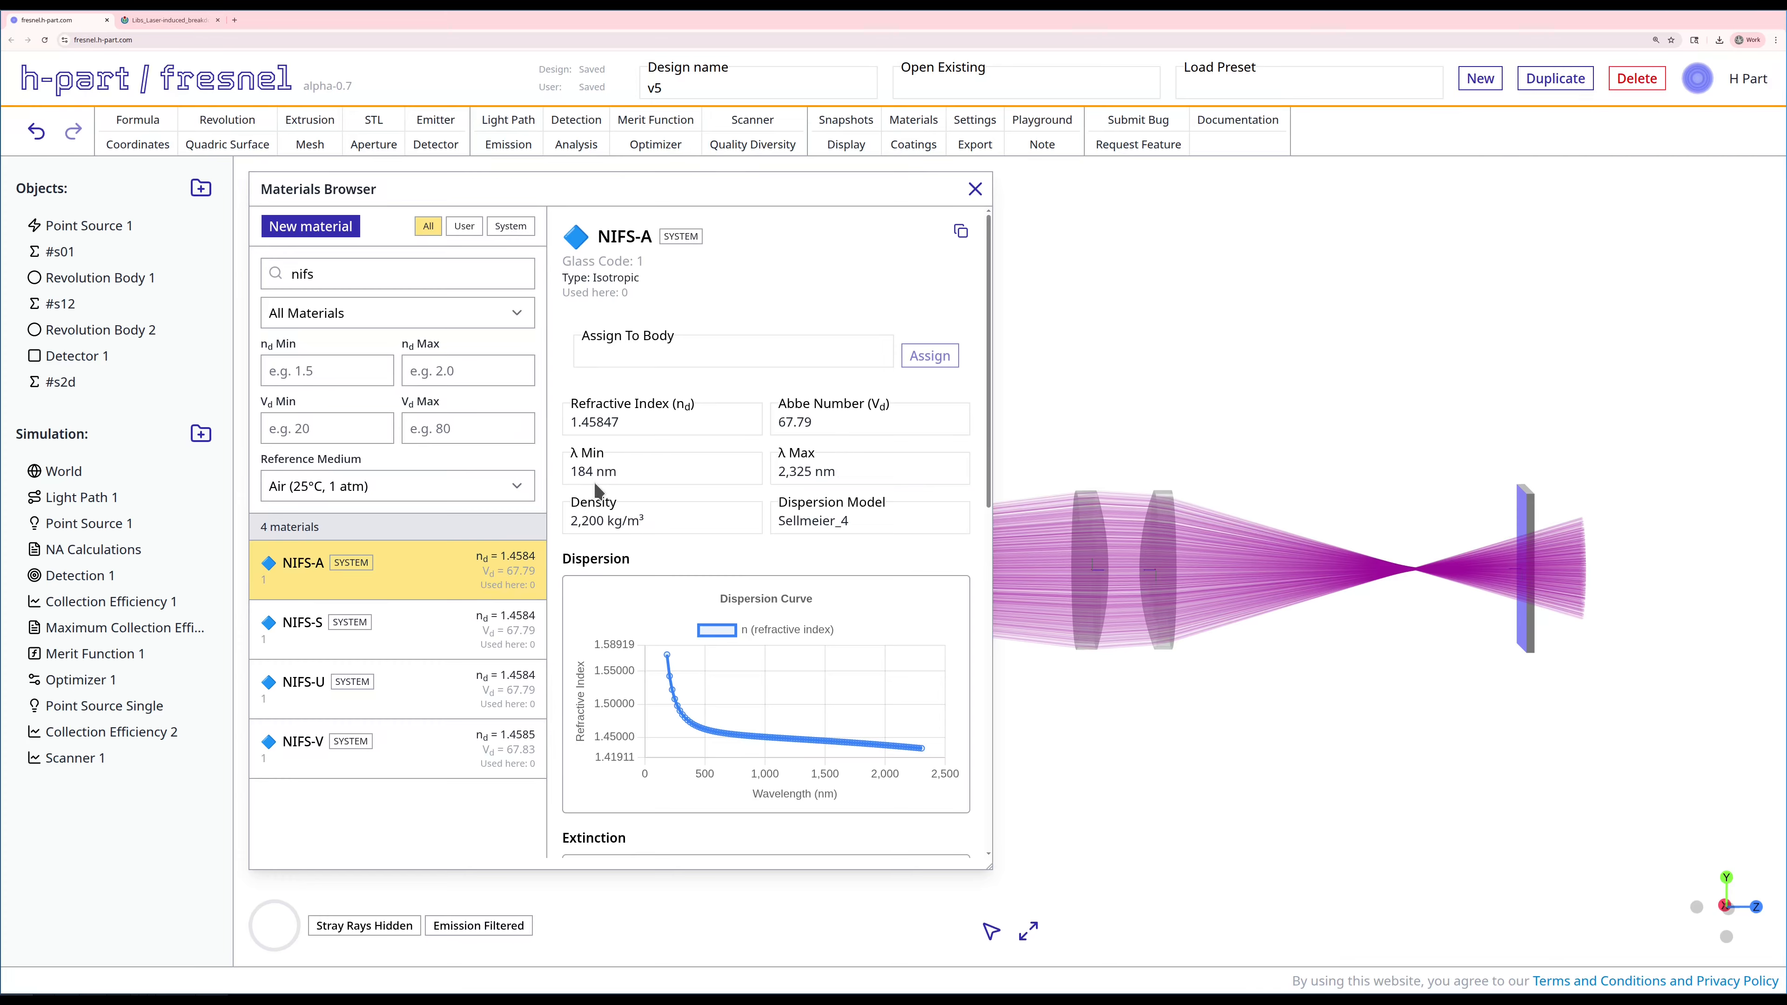
scroll(592, 617, "down", 5)
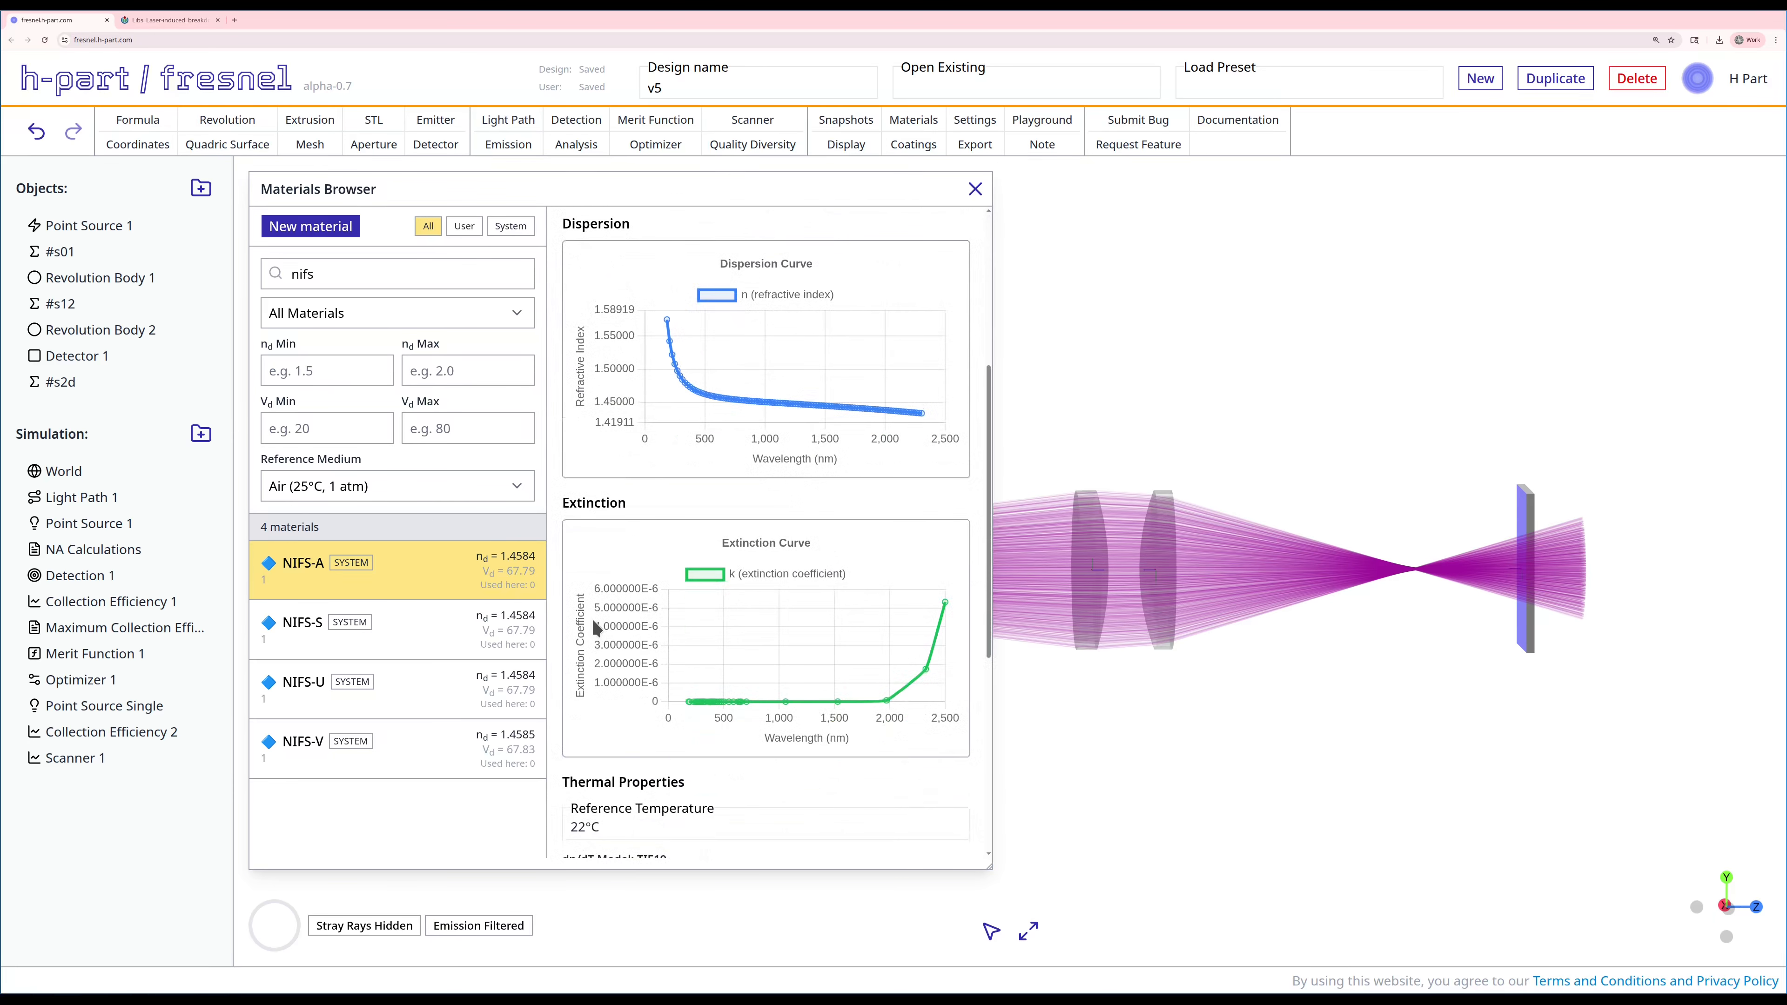
scroll(591, 617, "up", 5)
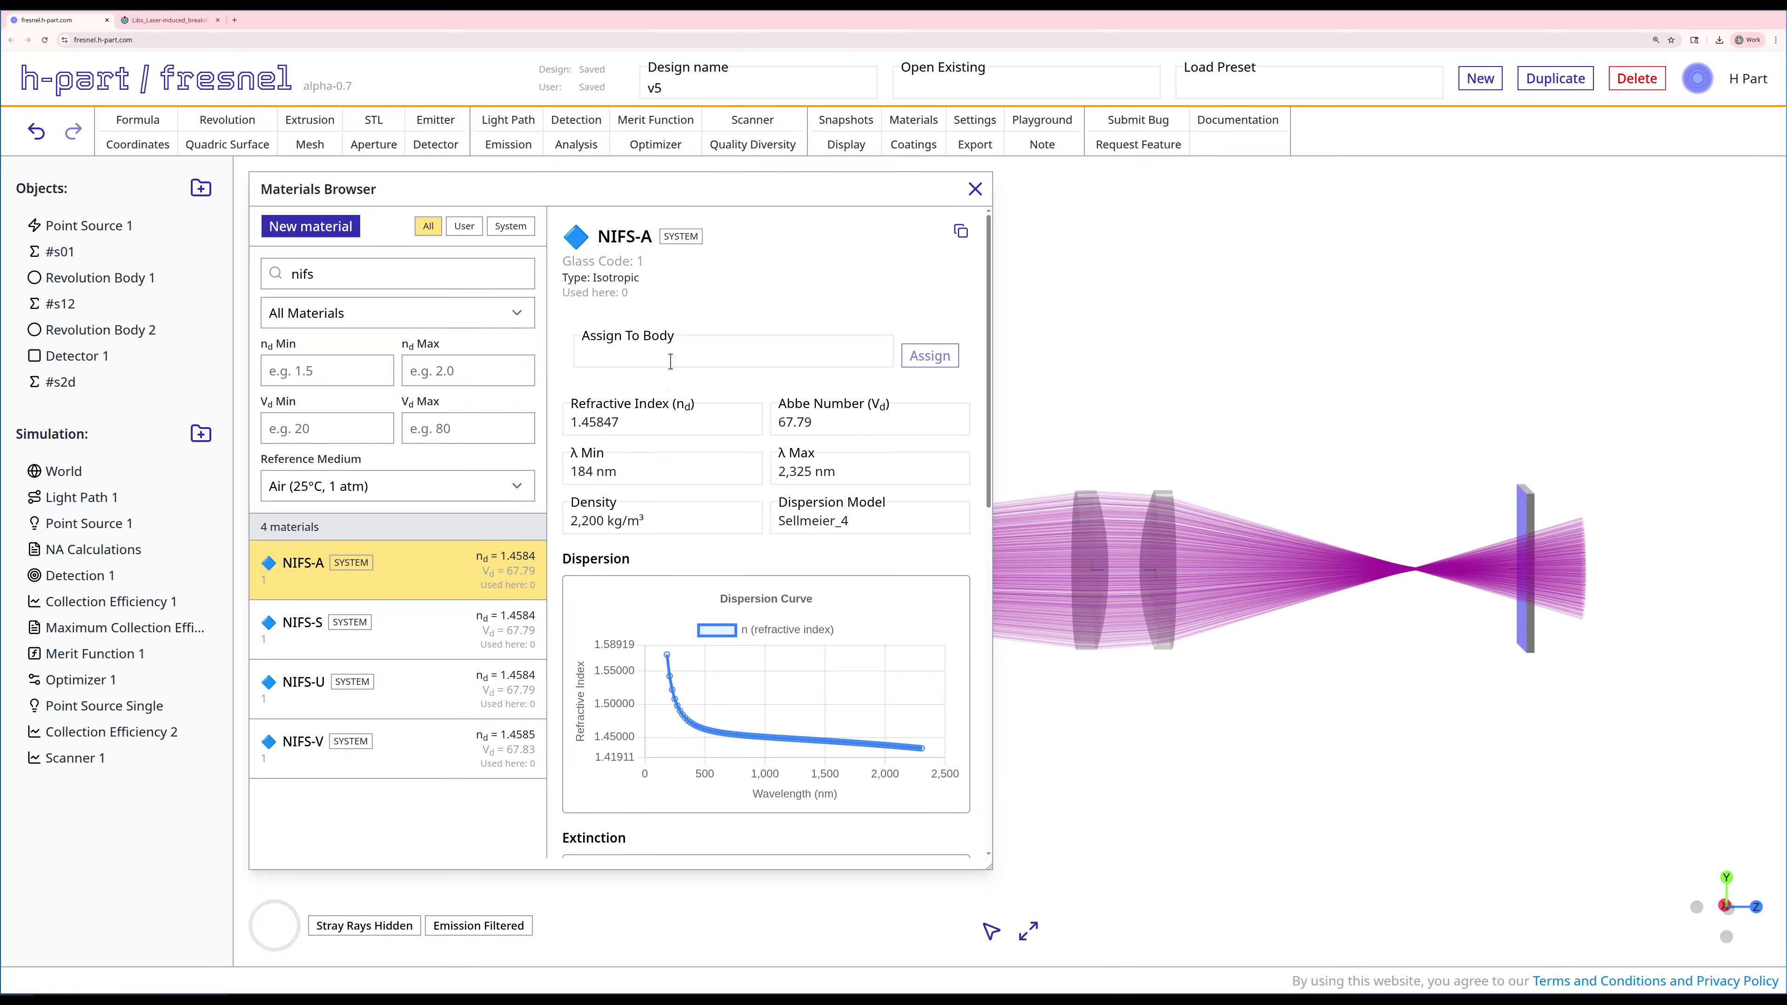
Step: Assign NIFS-A to Revolution Body 1 and Revolution Body 2, and cast Point Source Single again with the new lens material
left_click(672, 386)
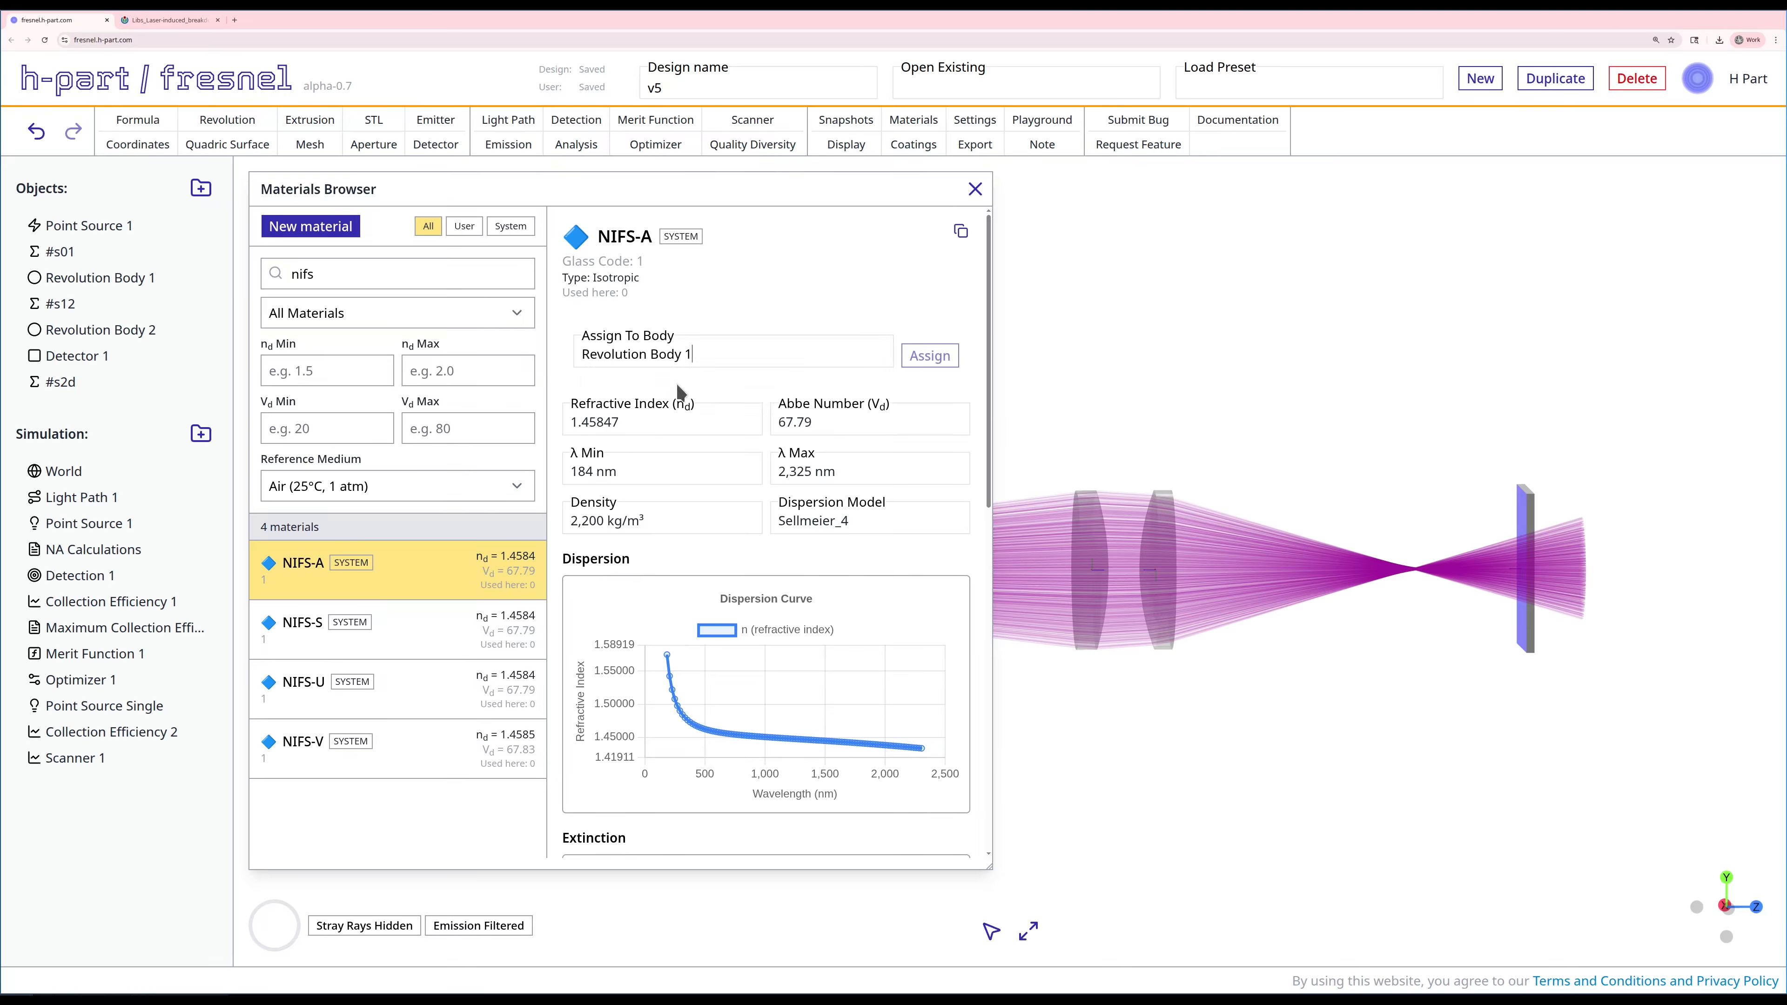
left_click(929, 356)
left_click(654, 437)
left_click(650, 492)
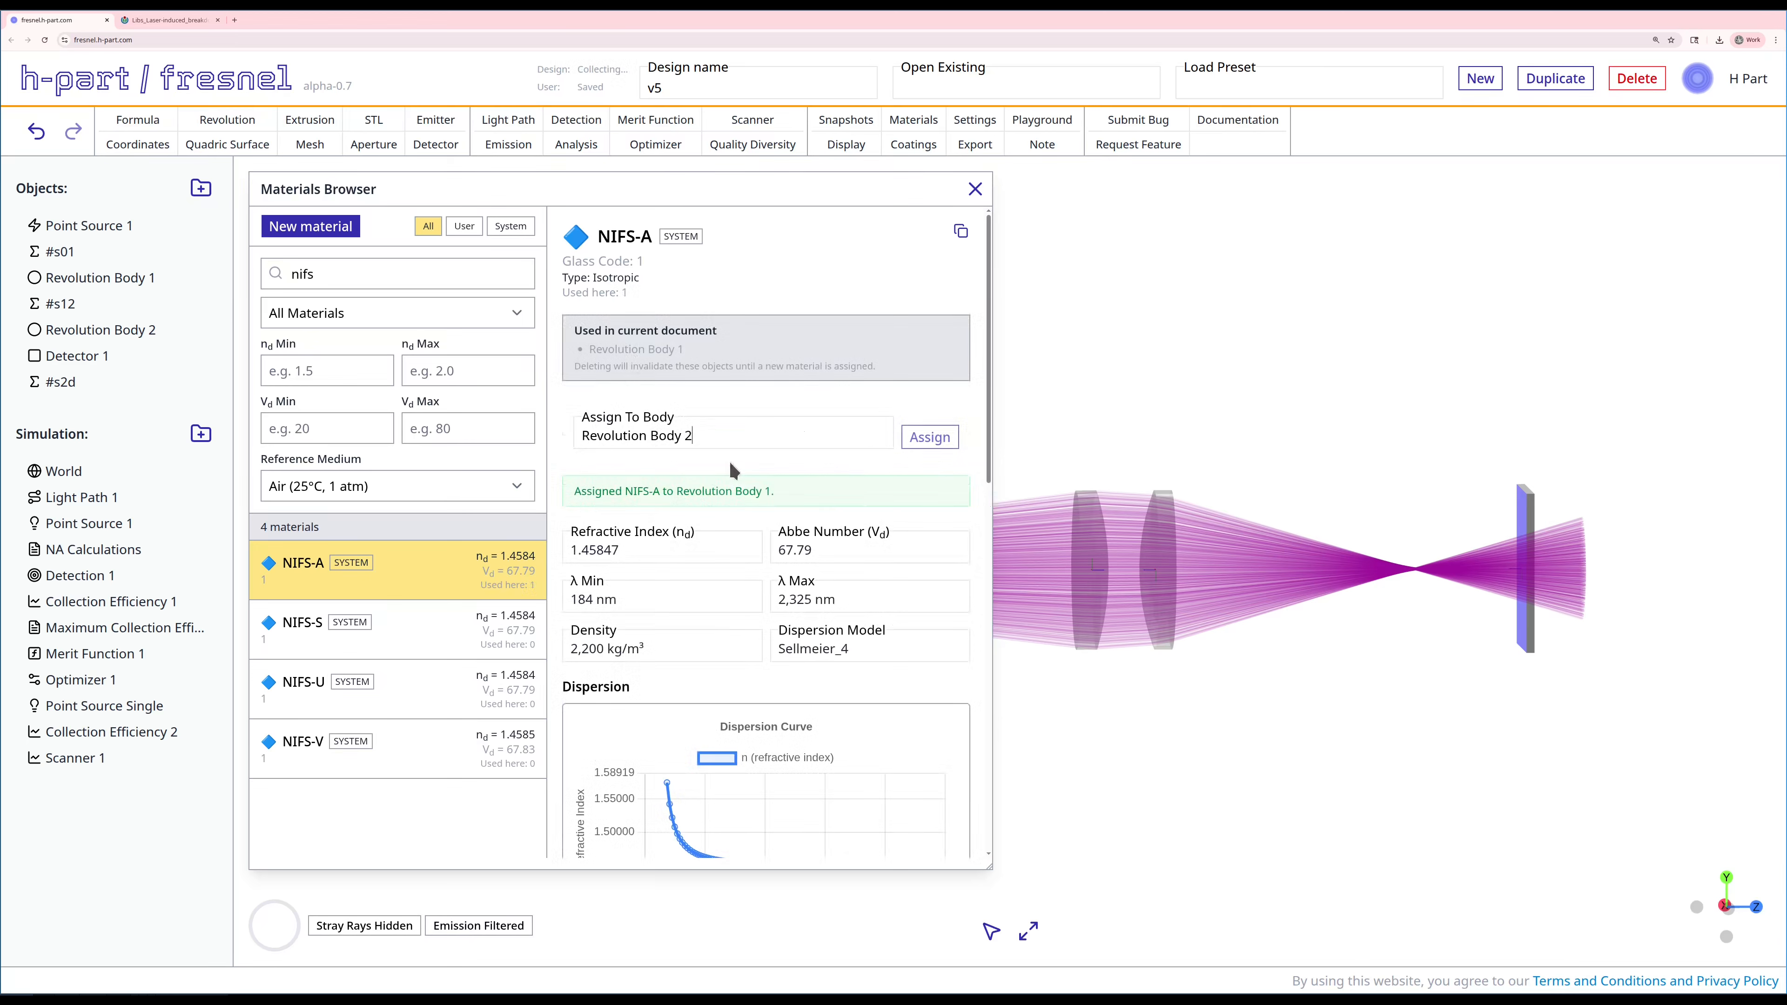
left_click(913, 444)
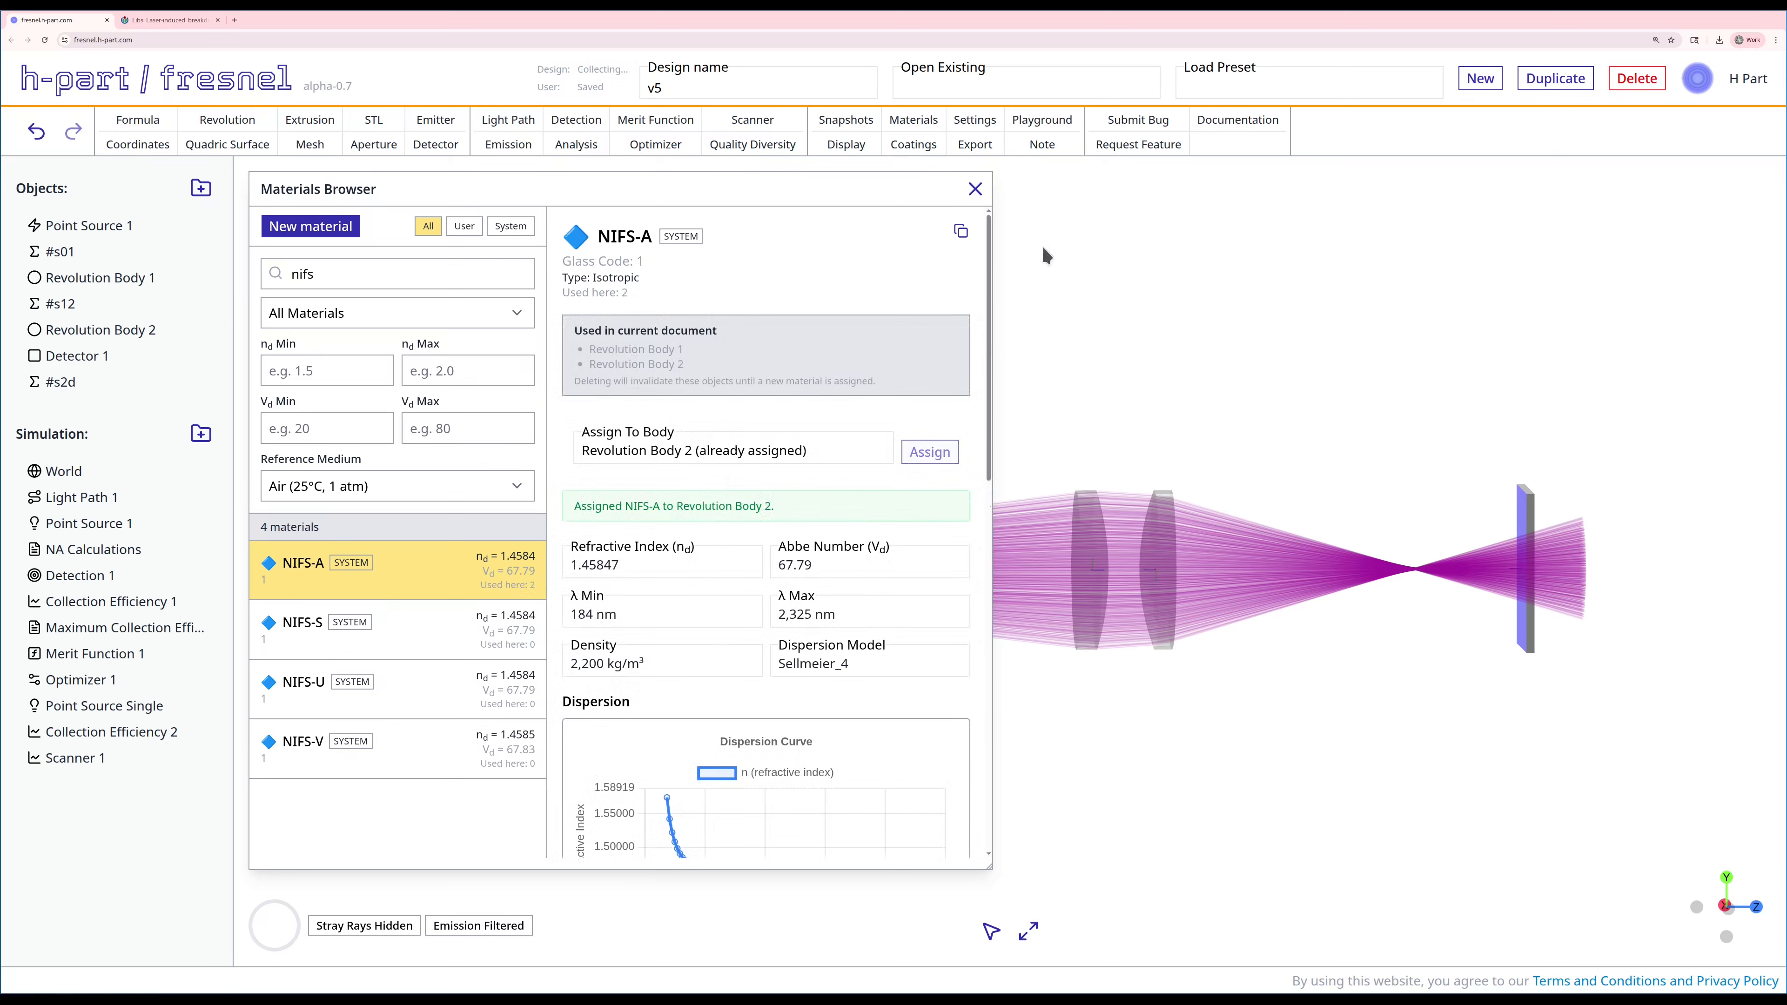
left_click(974, 189)
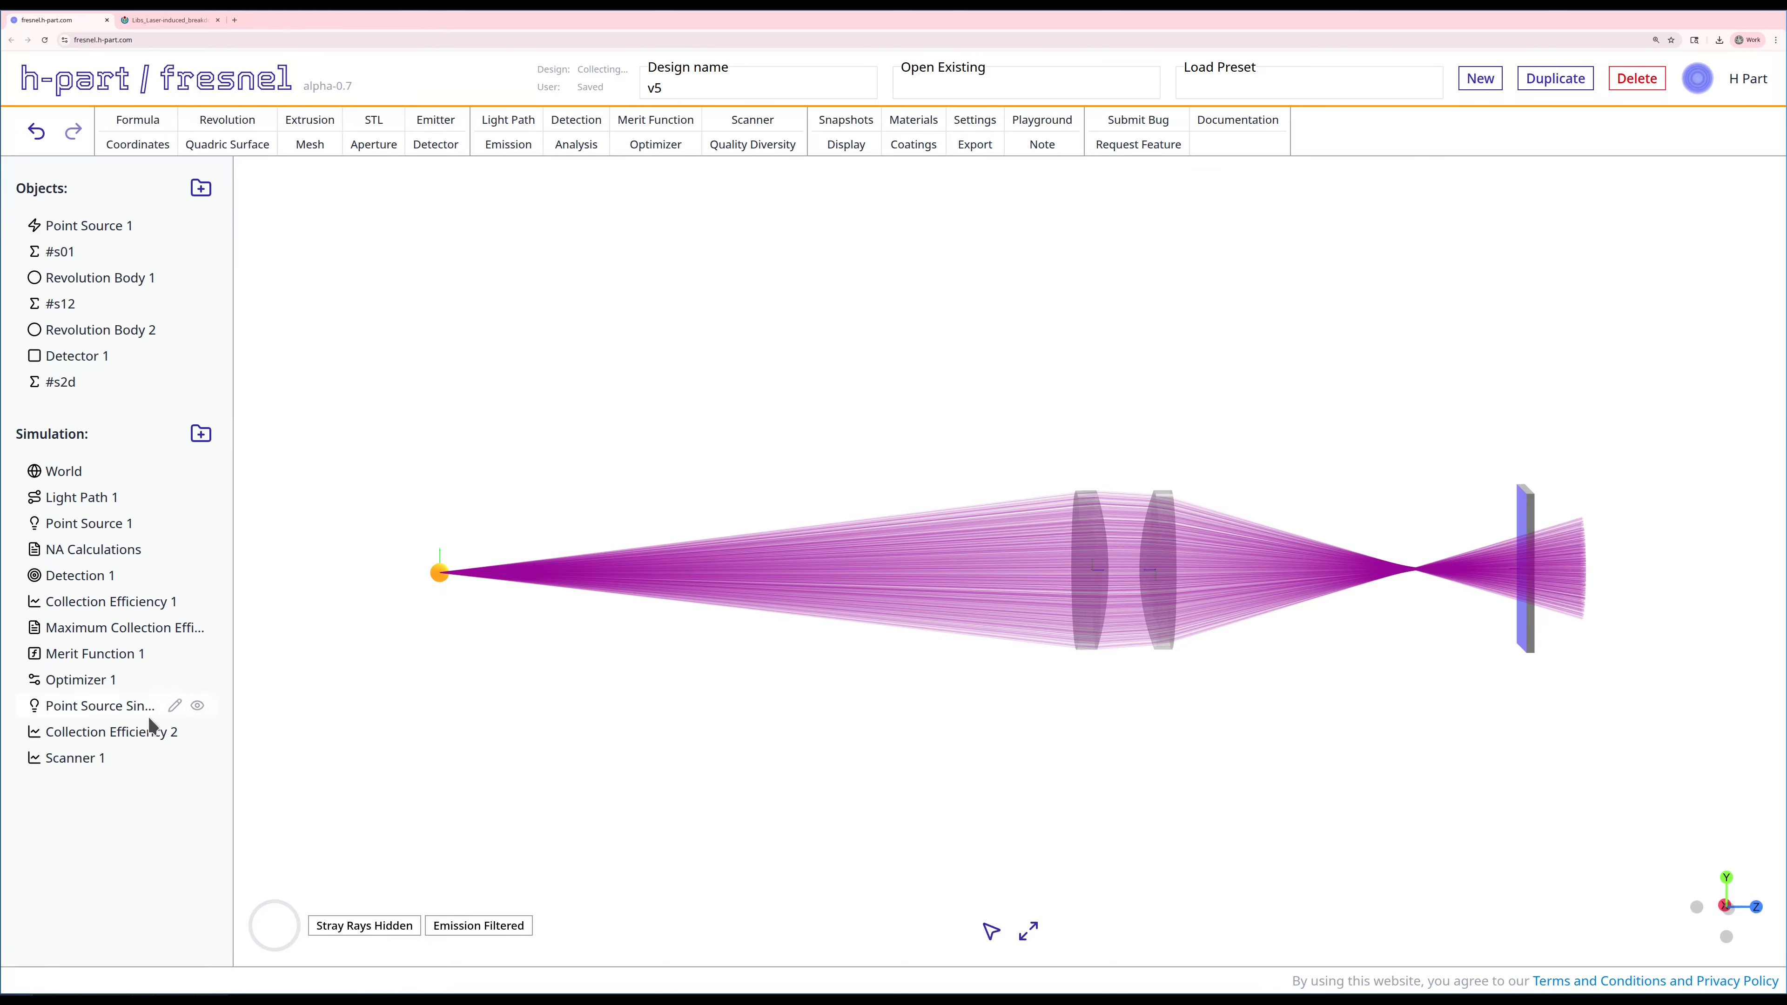
right_click(92, 701)
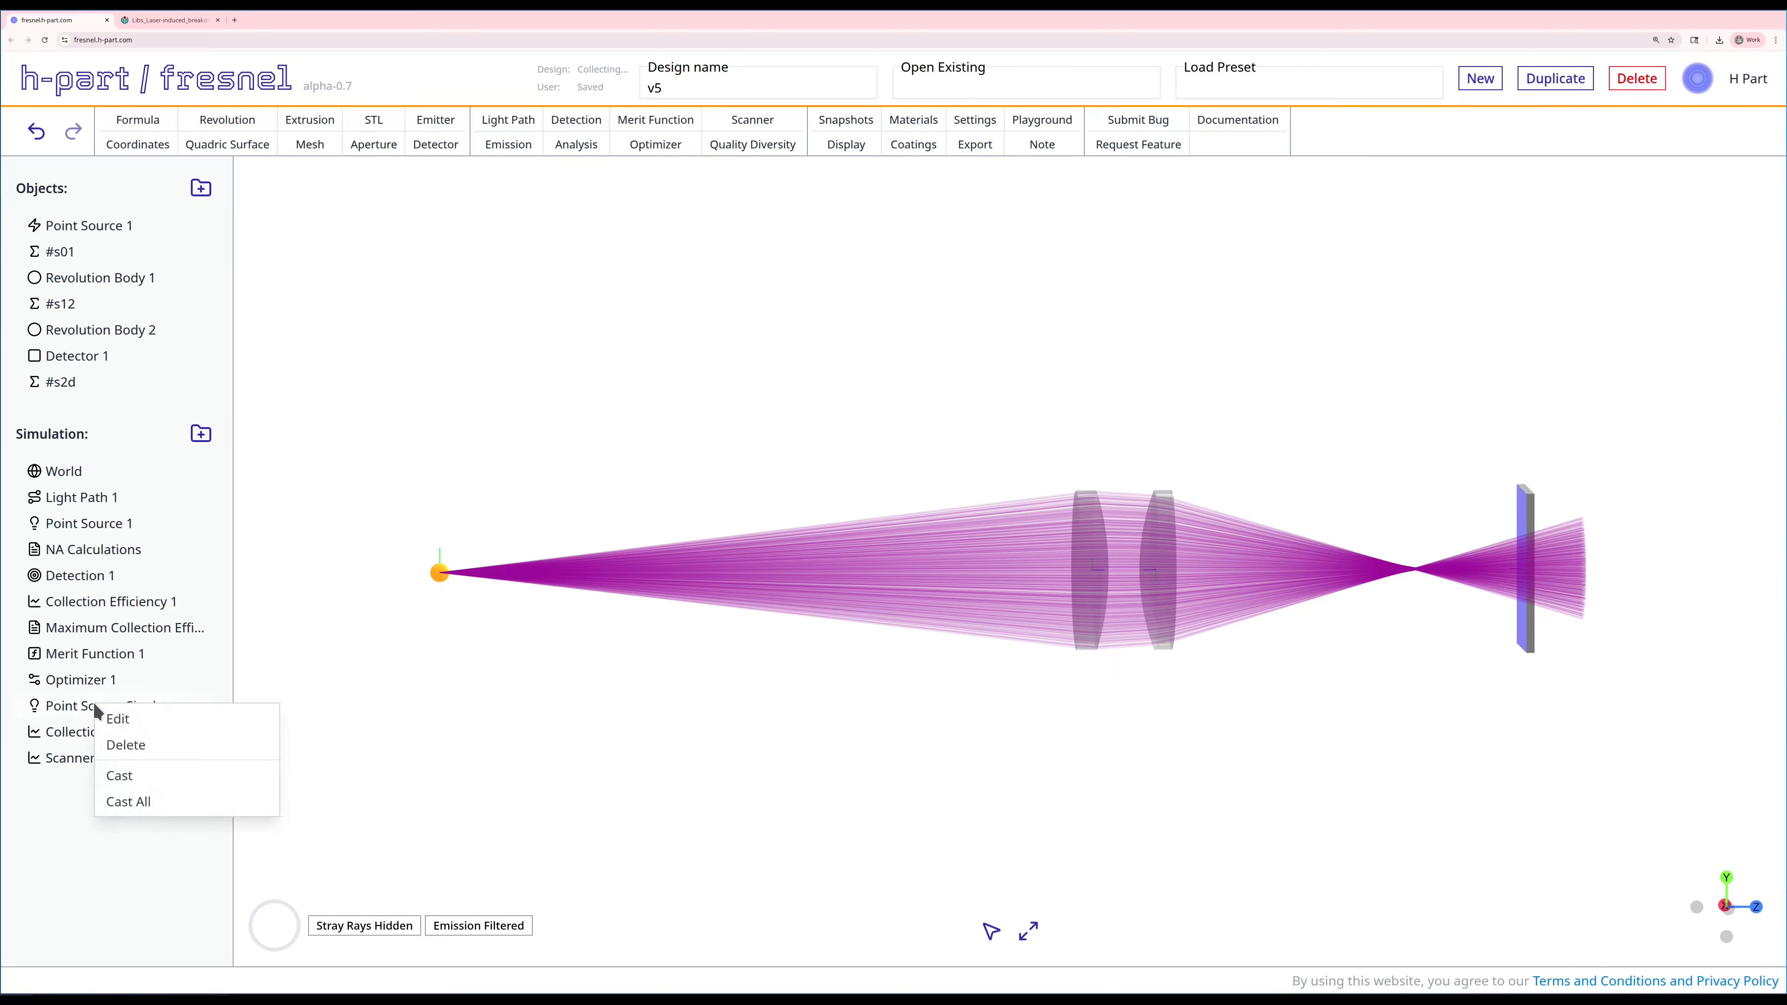
left_click(125, 775)
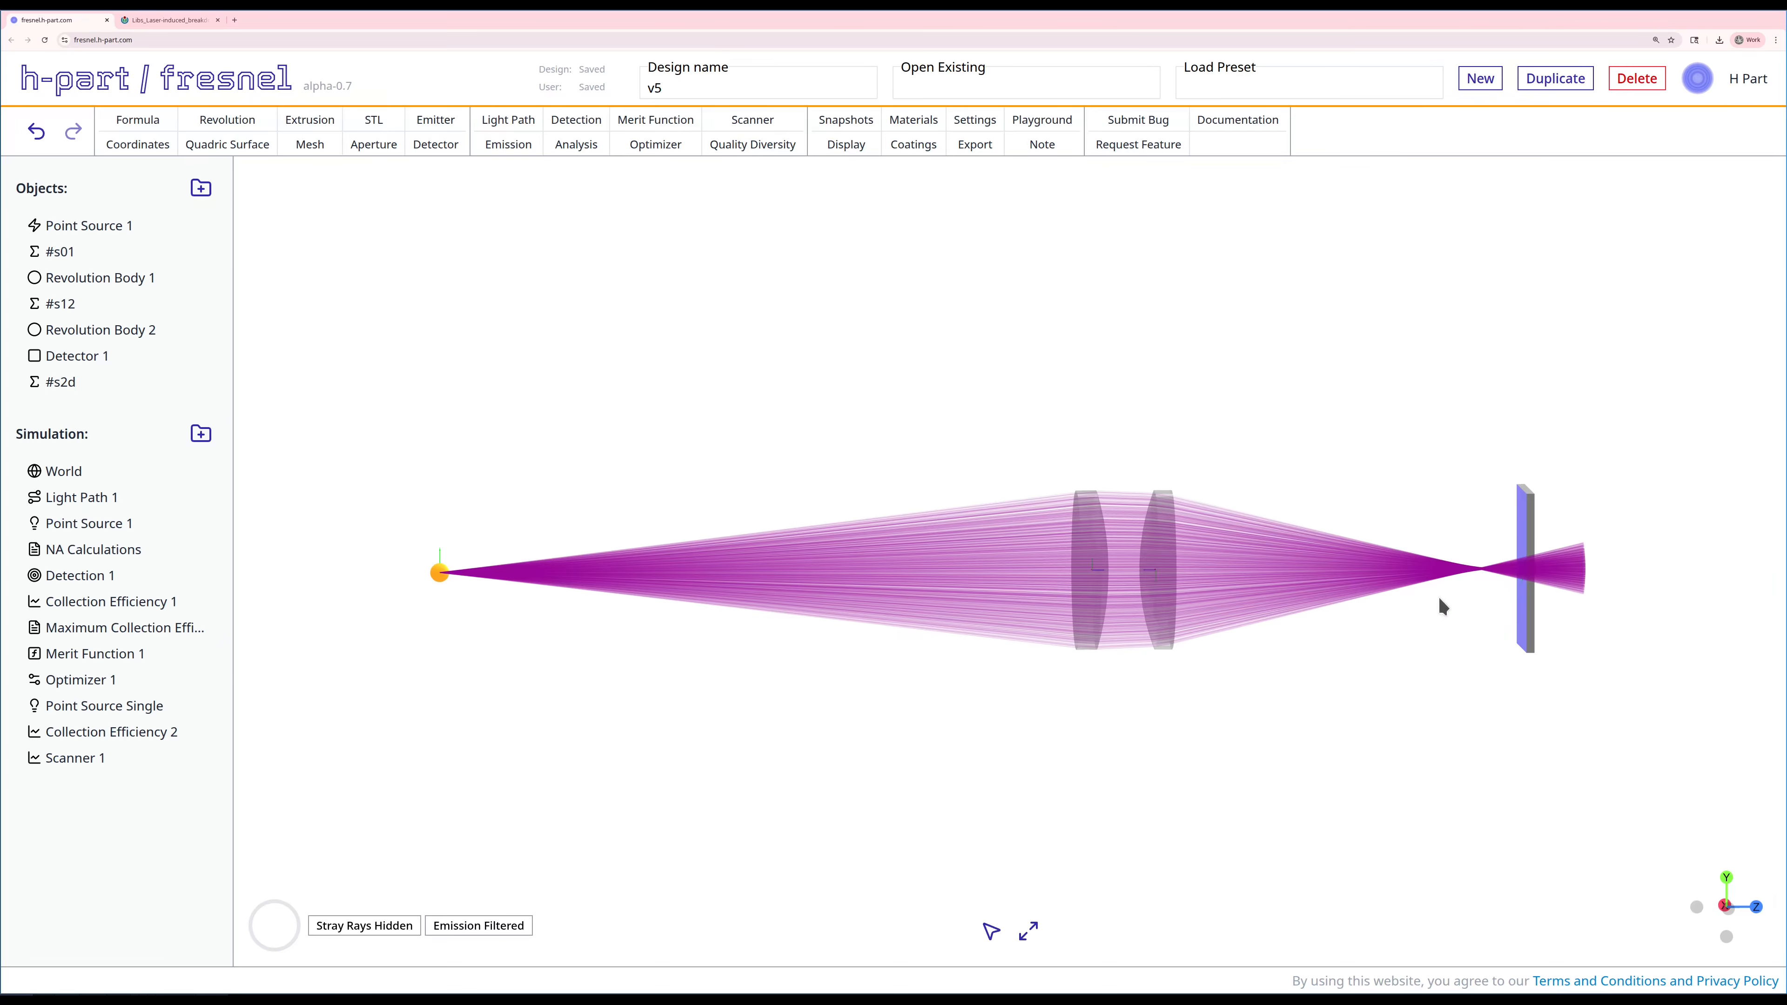
Step: Set the wavelength of Point Source Single to 1000 nm, then save and cast the emission
right_click(116, 700)
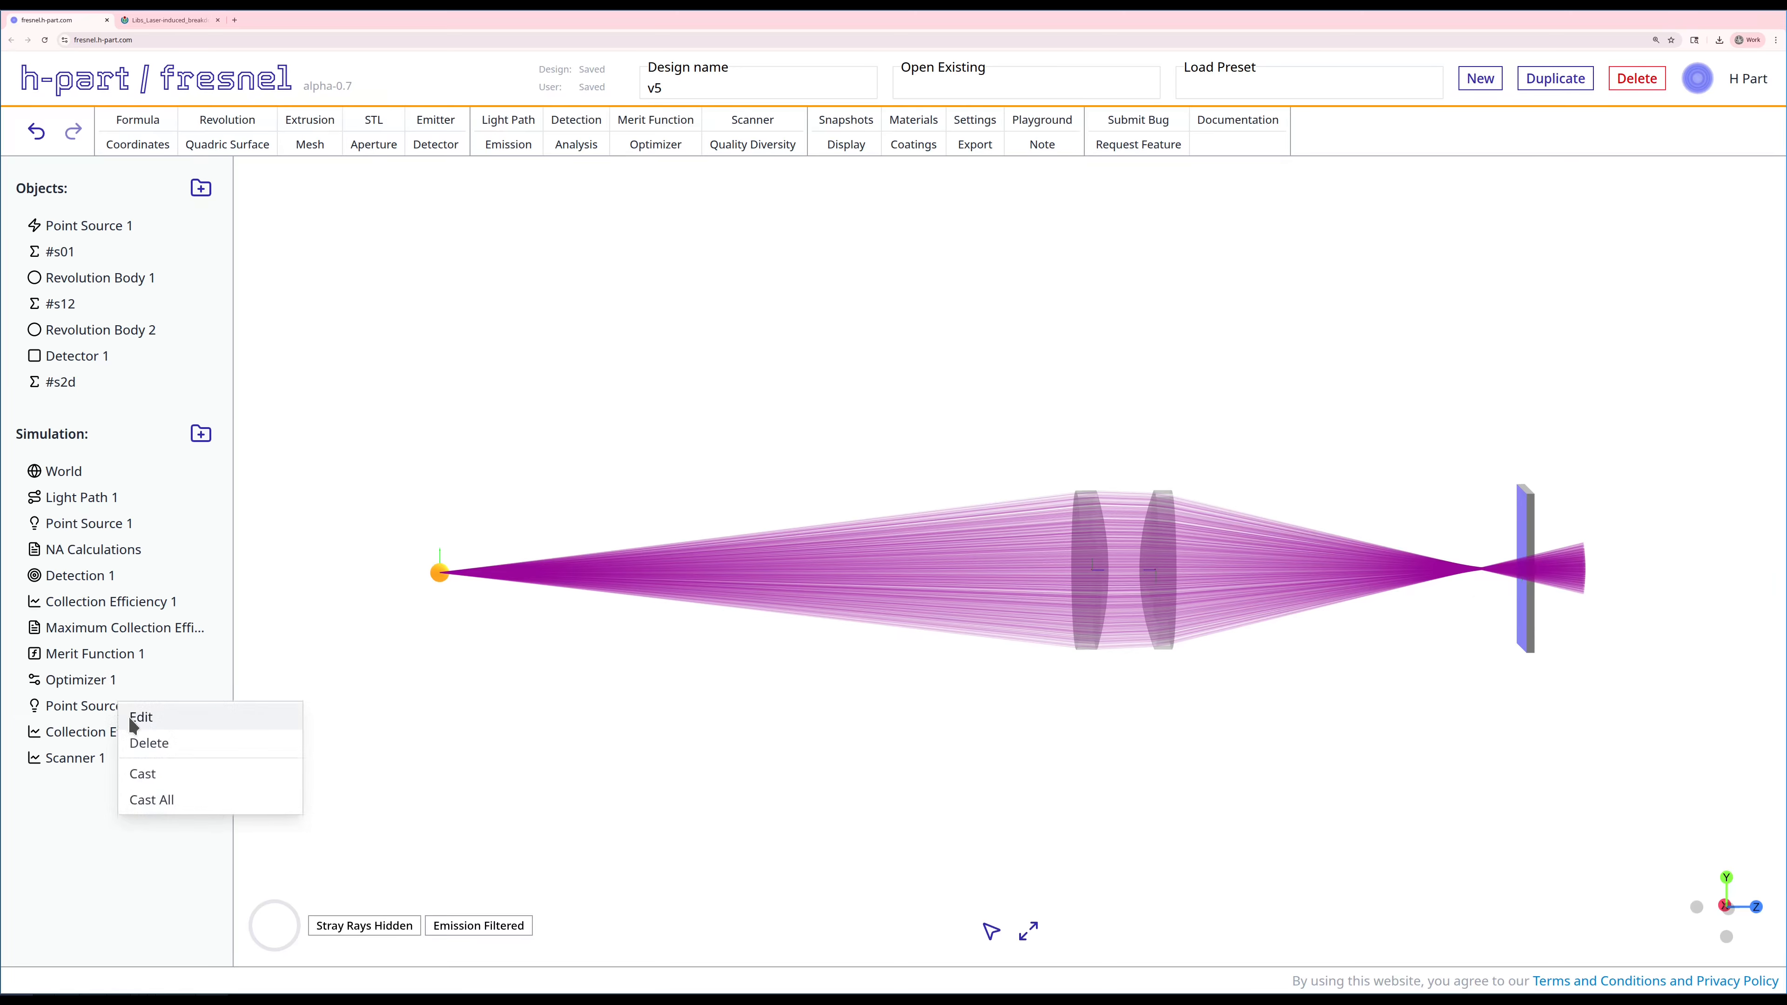
left_click(133, 719)
left_click(365, 485)
type("1000")
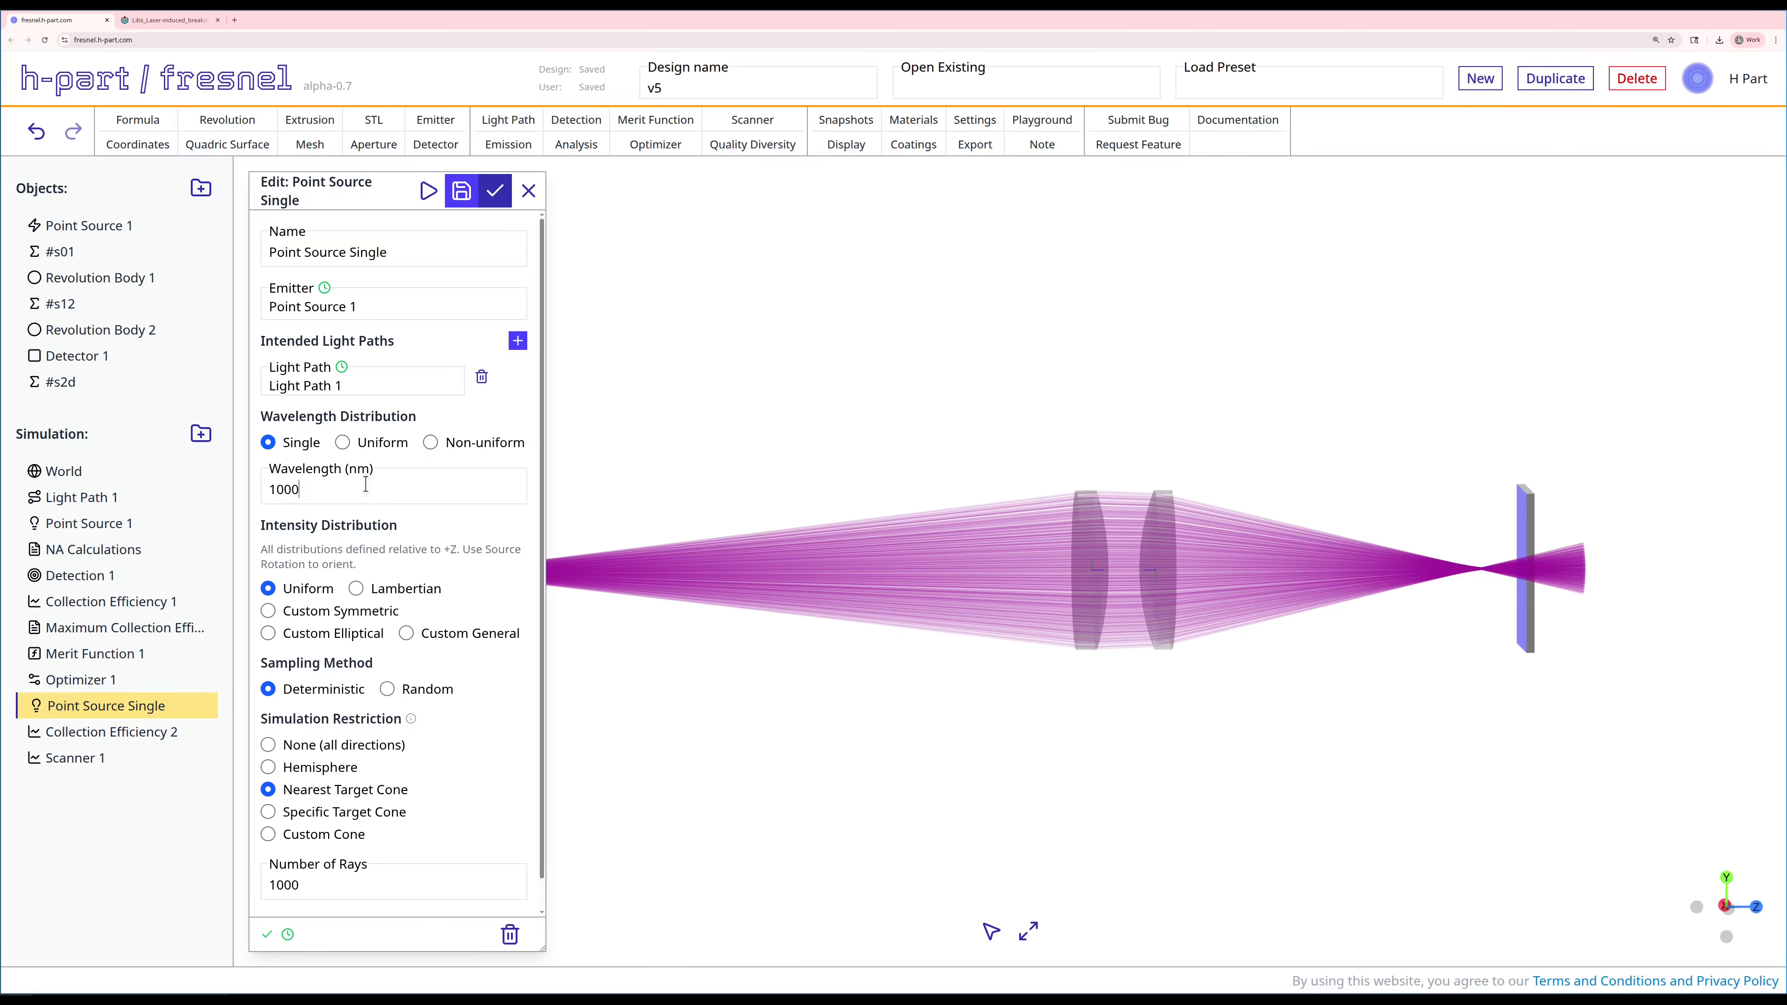
left_click(460, 188)
left_click(429, 191)
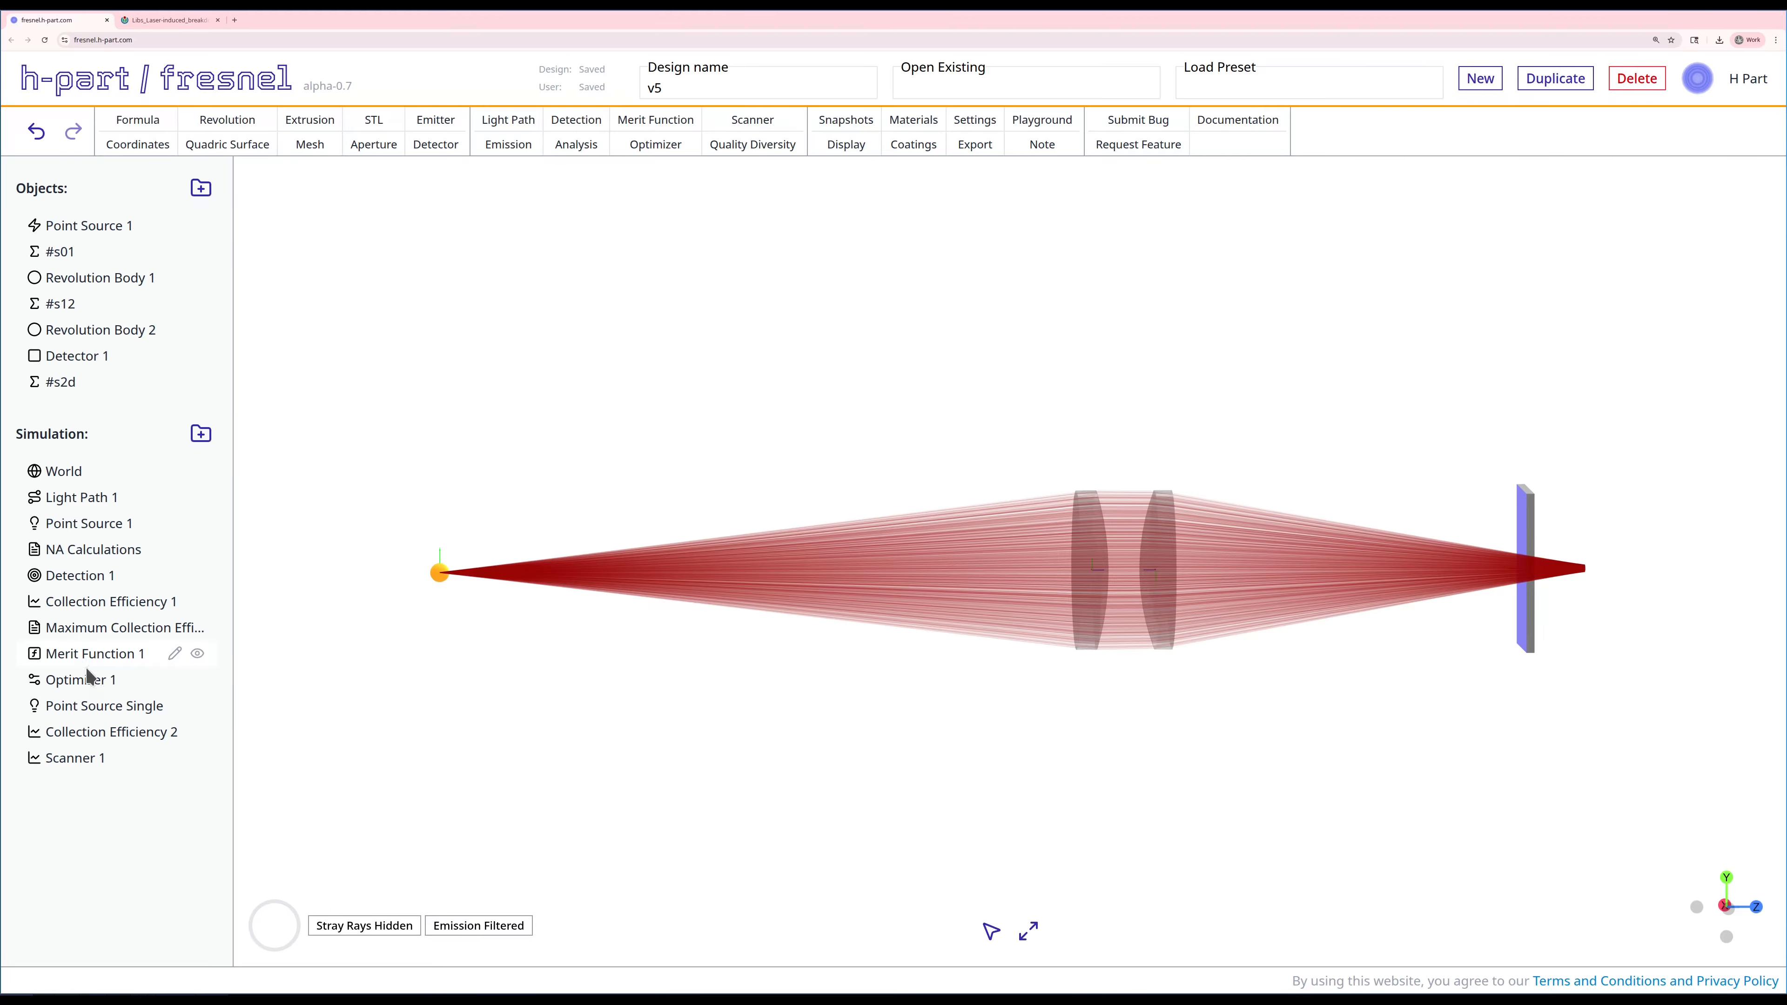
Step: Run Optimizer 1 on the lens curvatures with the new lens material and close its results
right_click(92, 679)
left_click(108, 751)
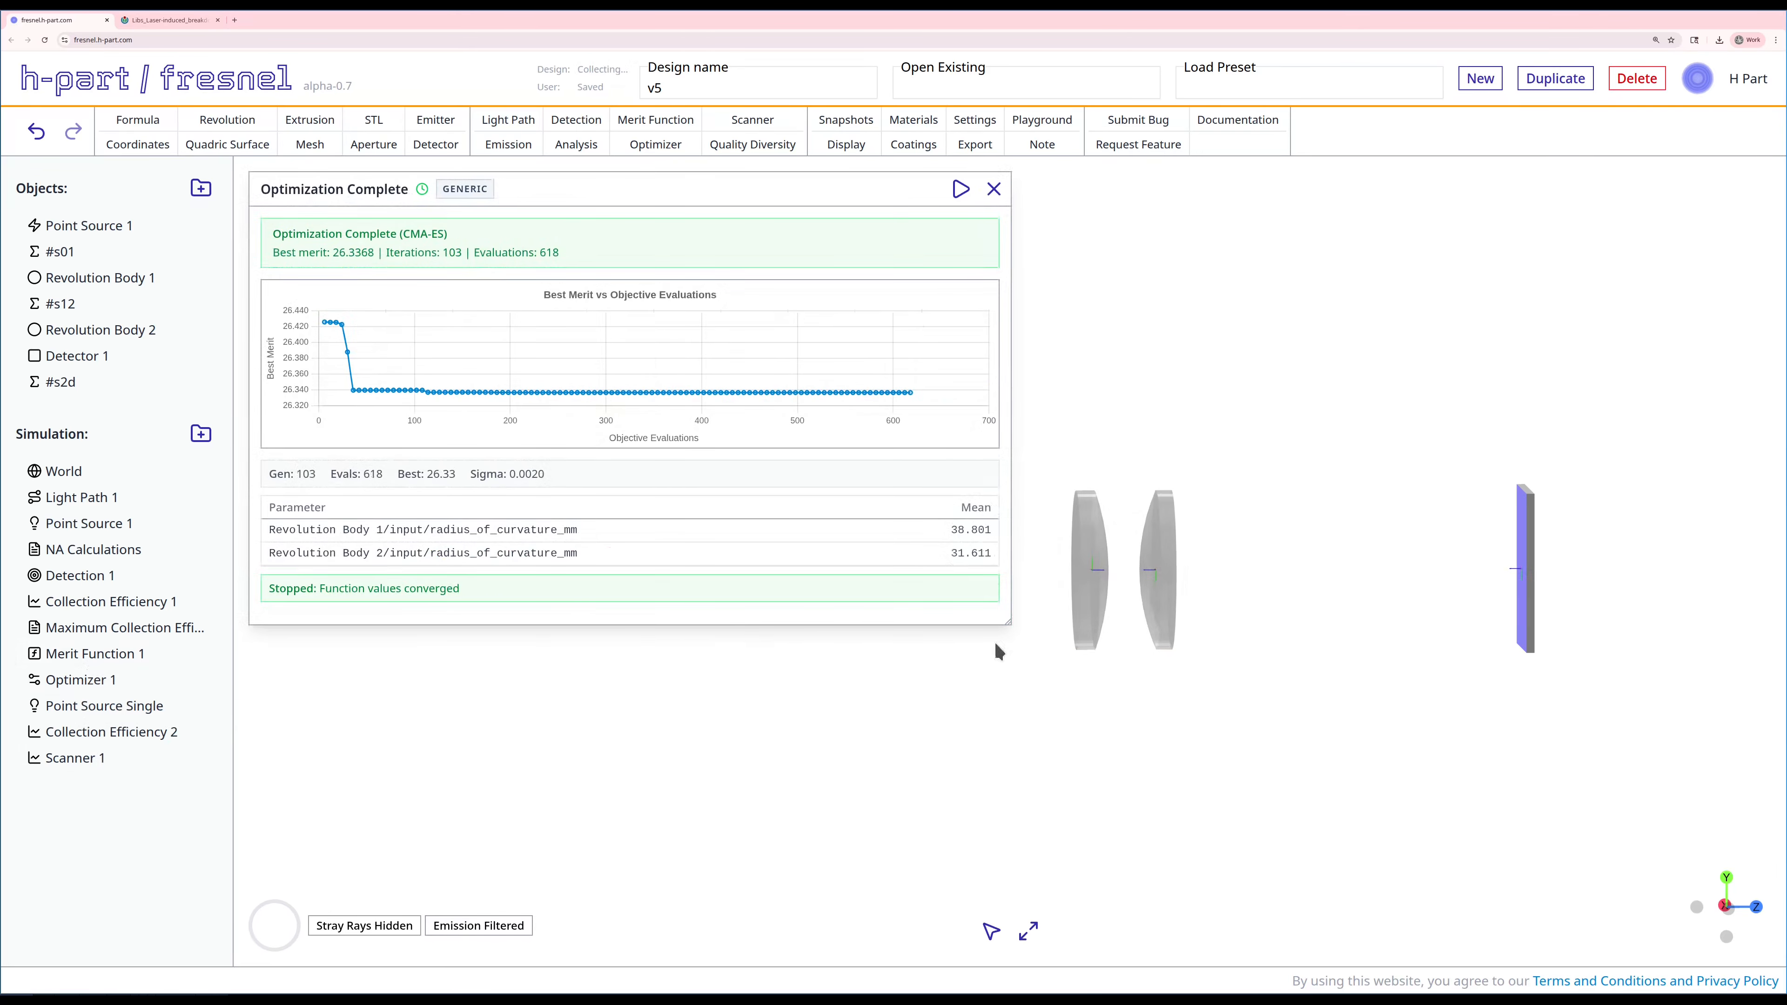
left_click(992, 188)
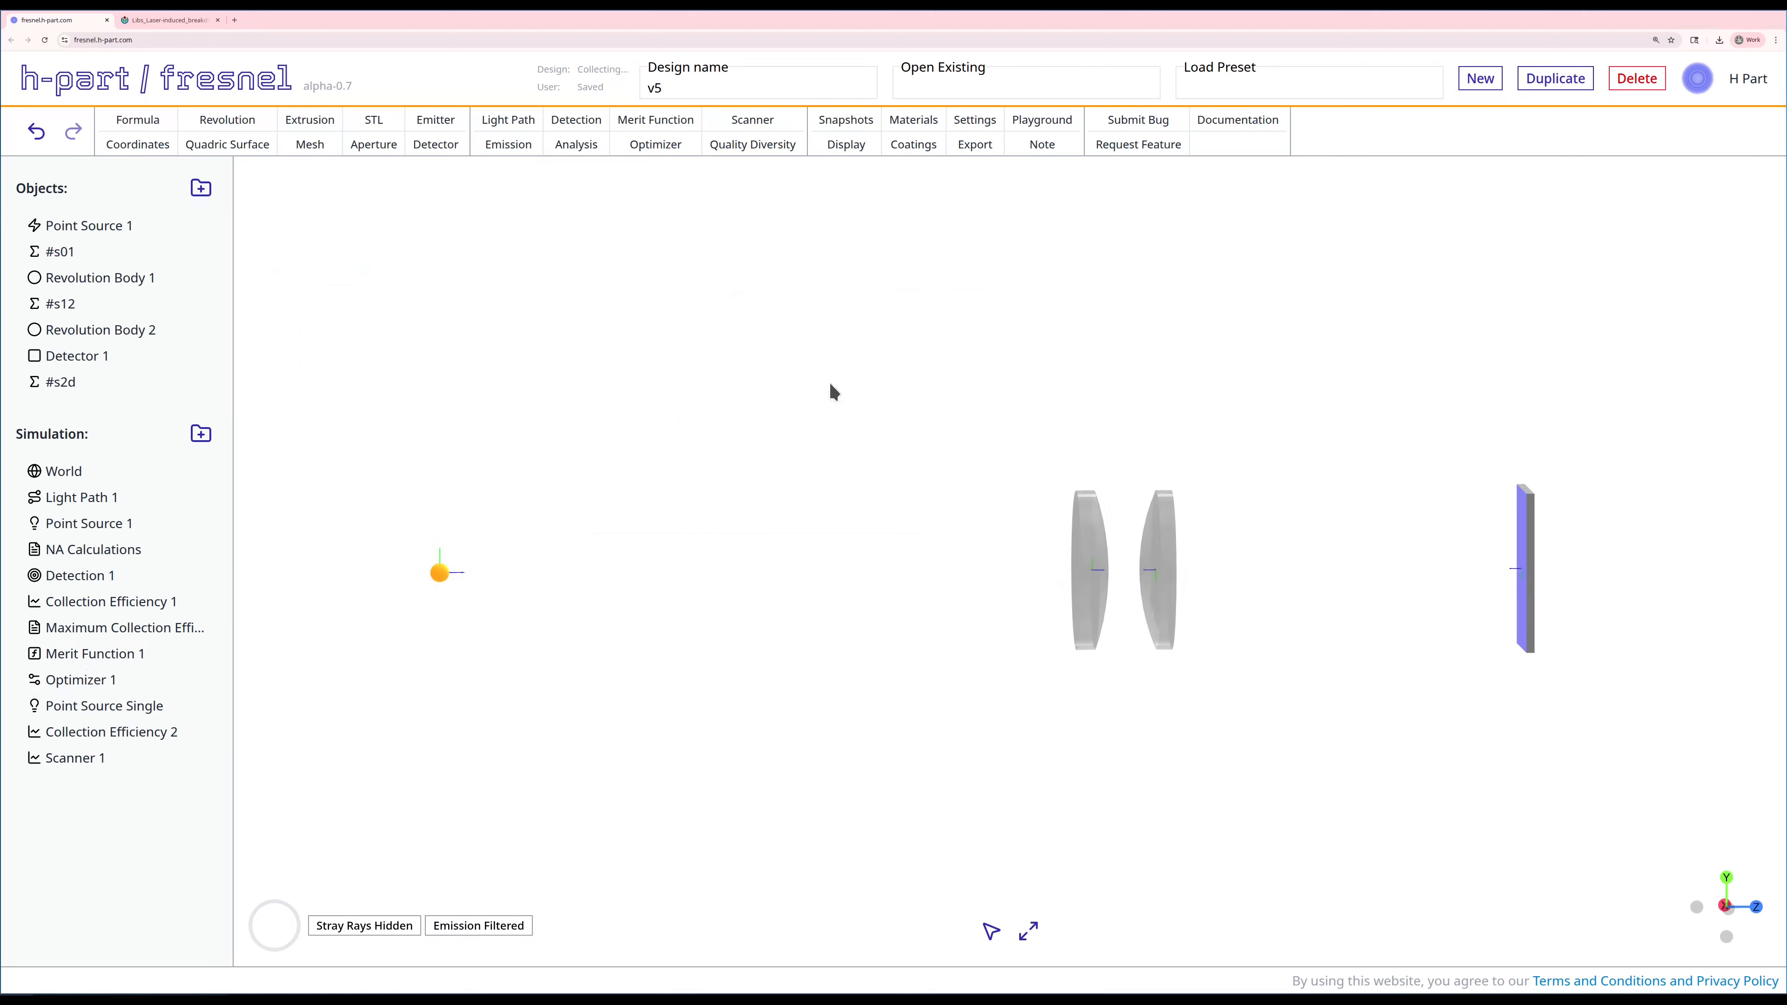
Step: Switch the emission filter of the ray display from Point Source Single to Point Source 1
left_click(840, 144)
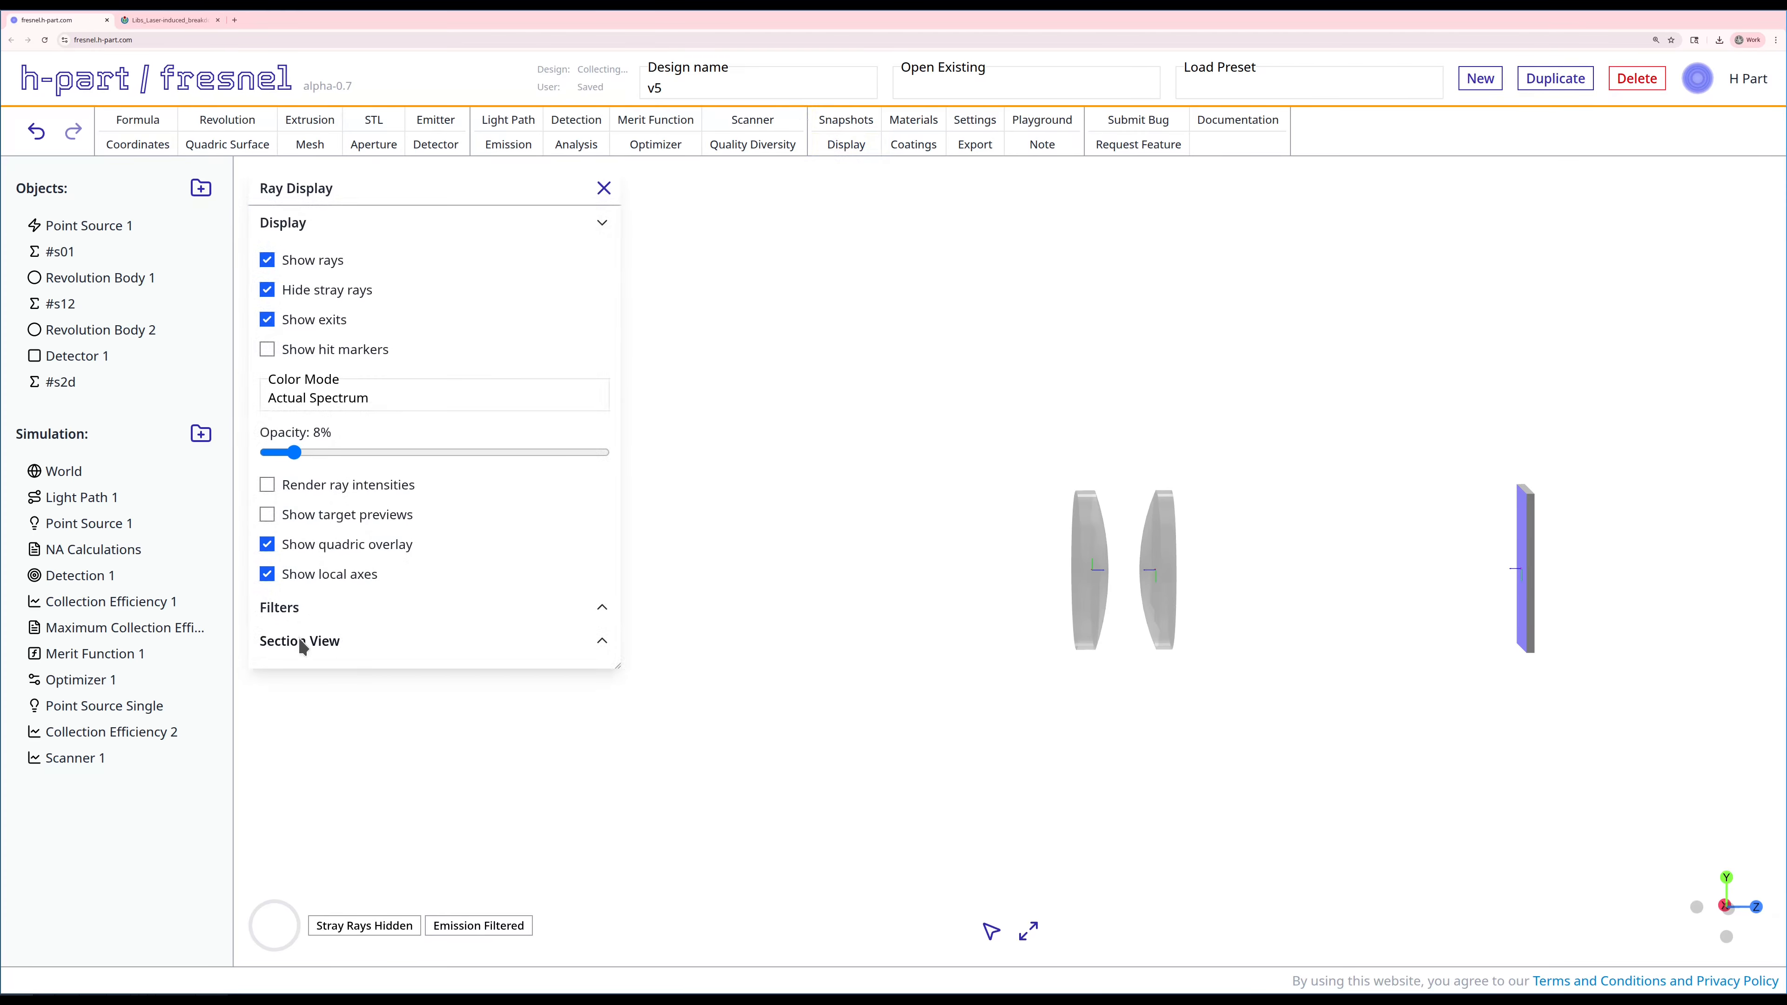
left_click(278, 609)
scroll(340, 819, "down", 3)
left_click(276, 772)
left_click(275, 794)
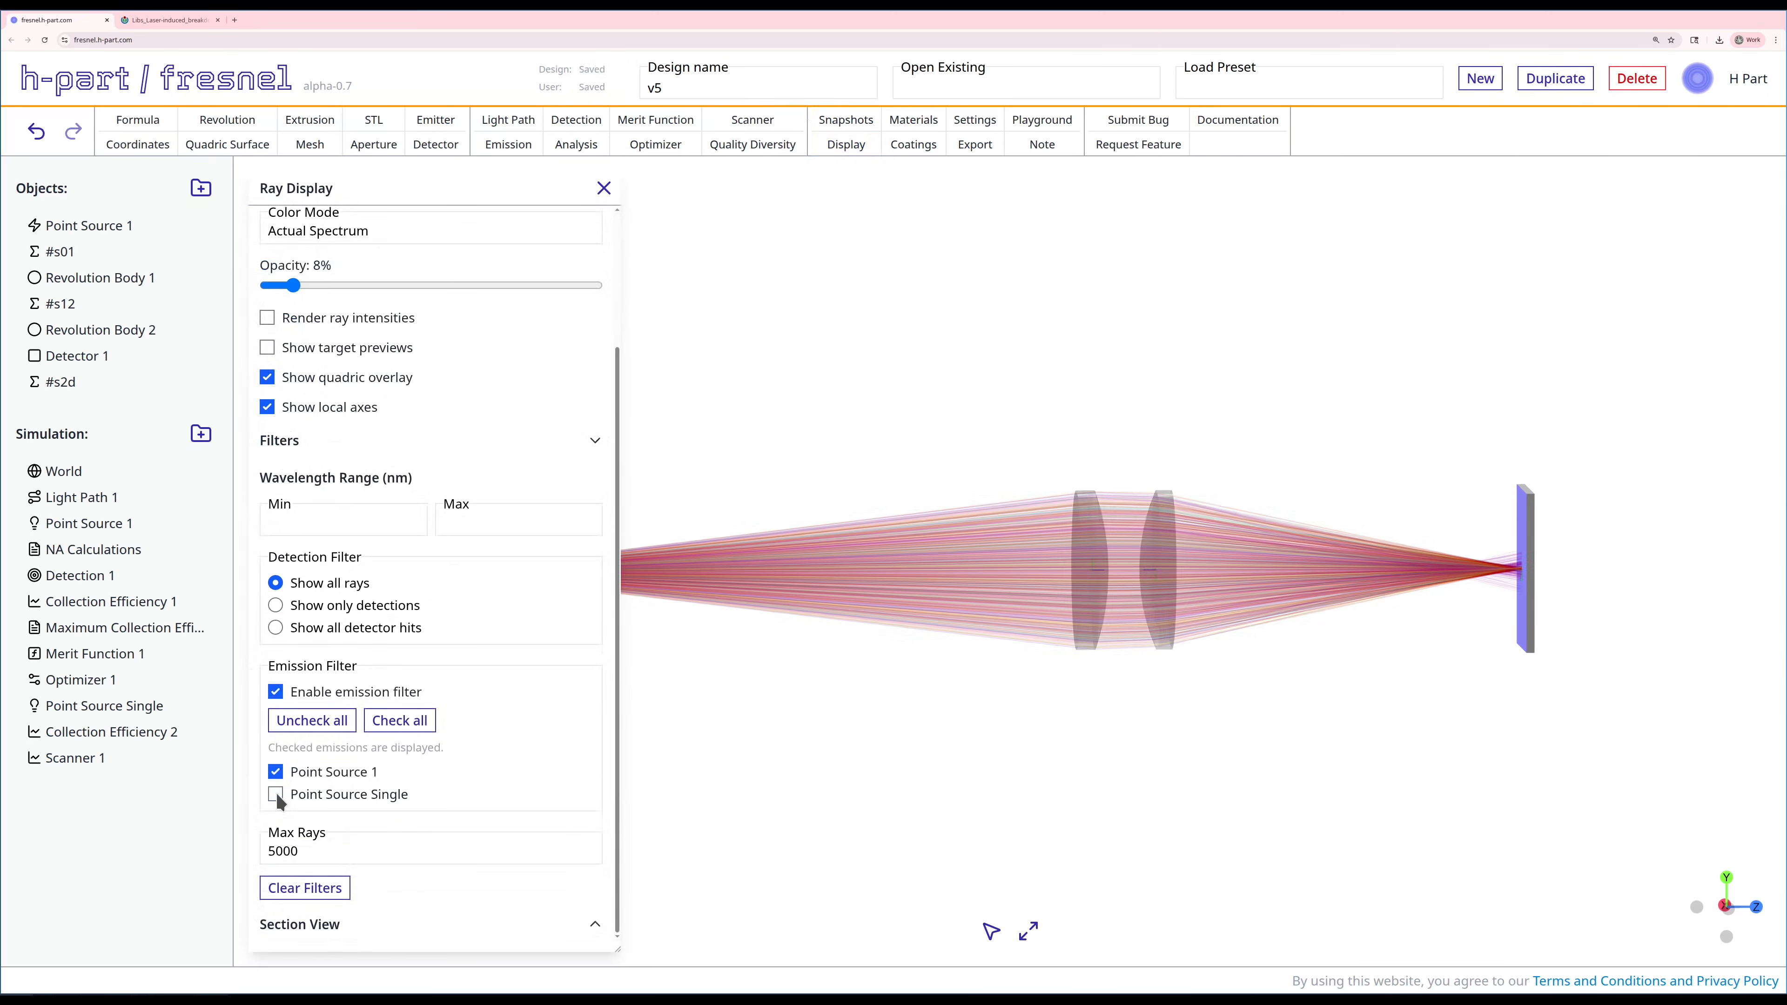
left_click(603, 188)
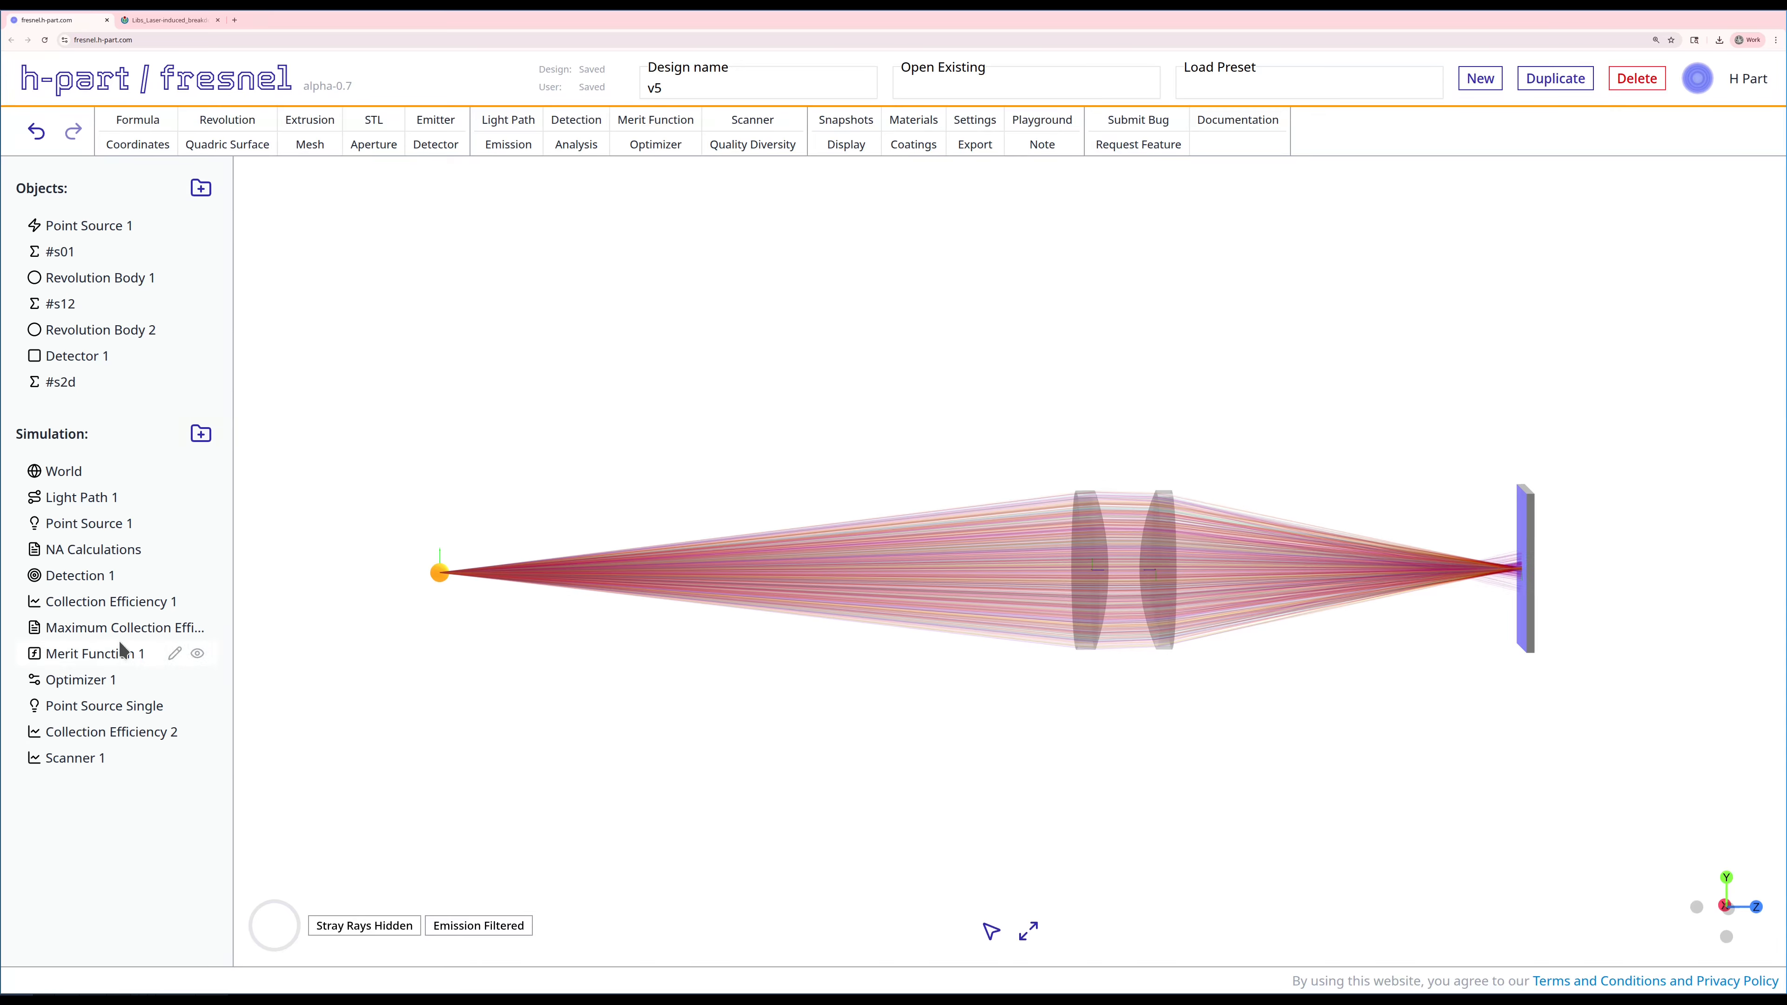
Step: Run the Collection Efficiency 1 analysis, check its full detection intensity percentage, and close the results
right_click(123, 614)
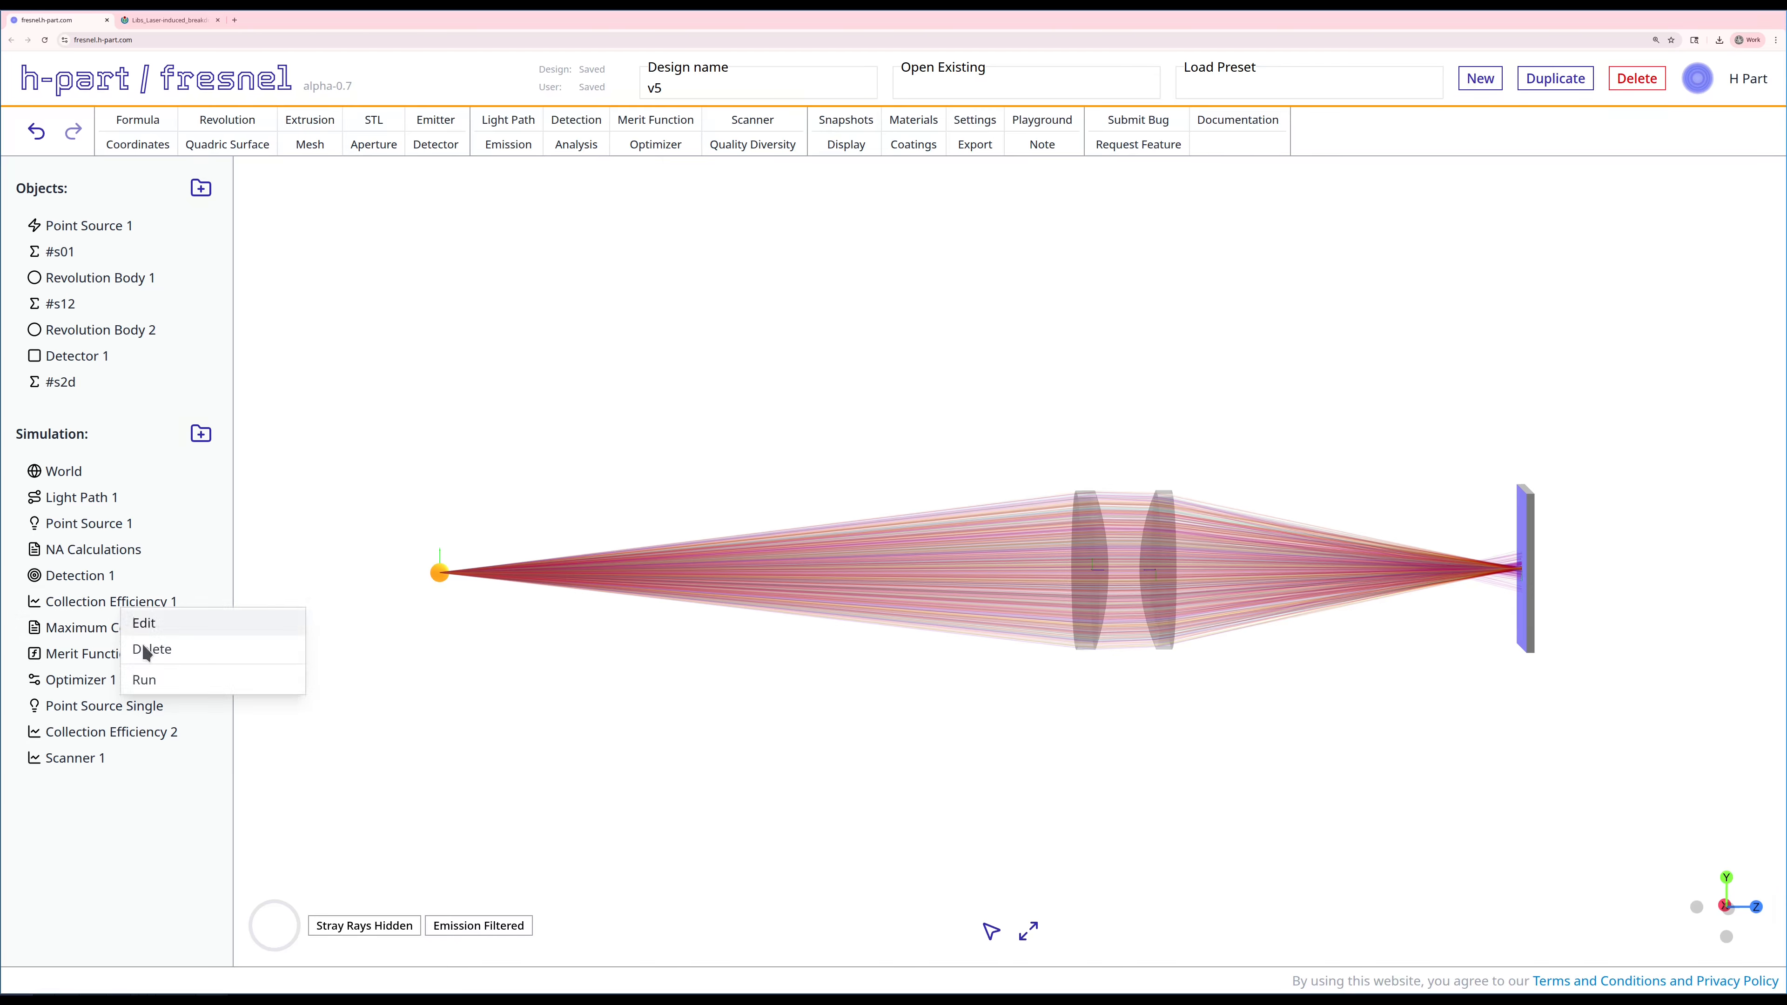
left_click(160, 679)
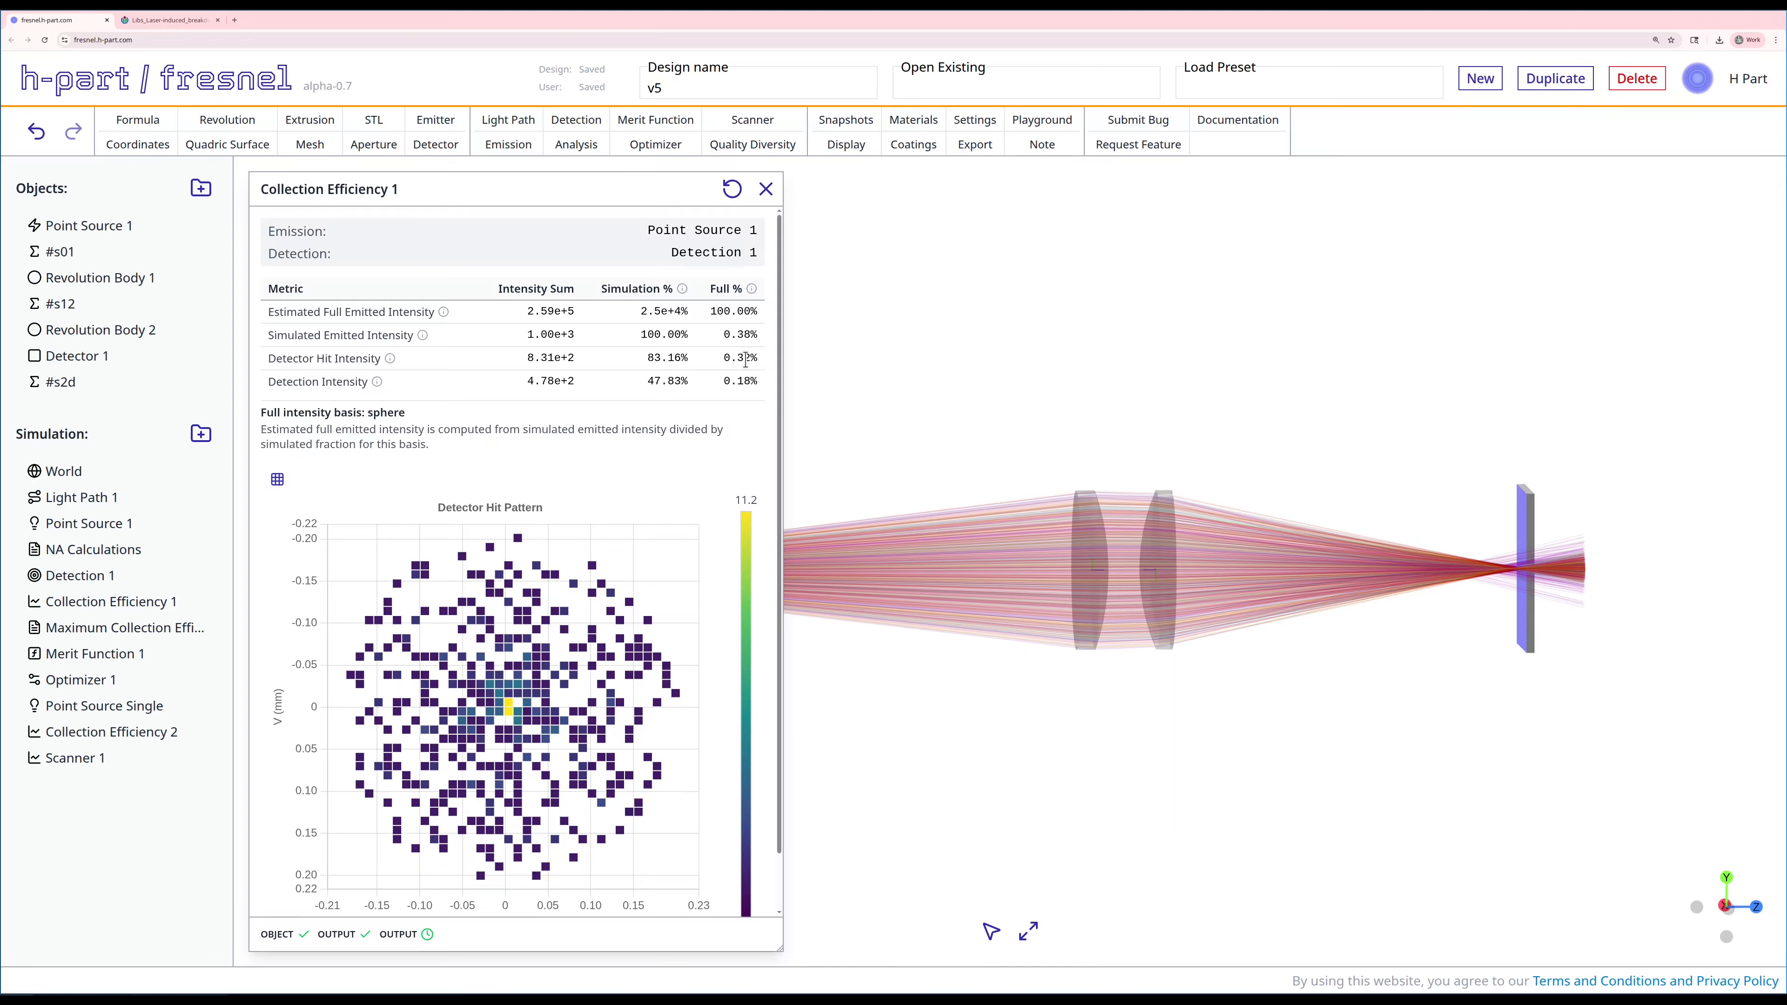
double_click(744, 380)
left_click(766, 189)
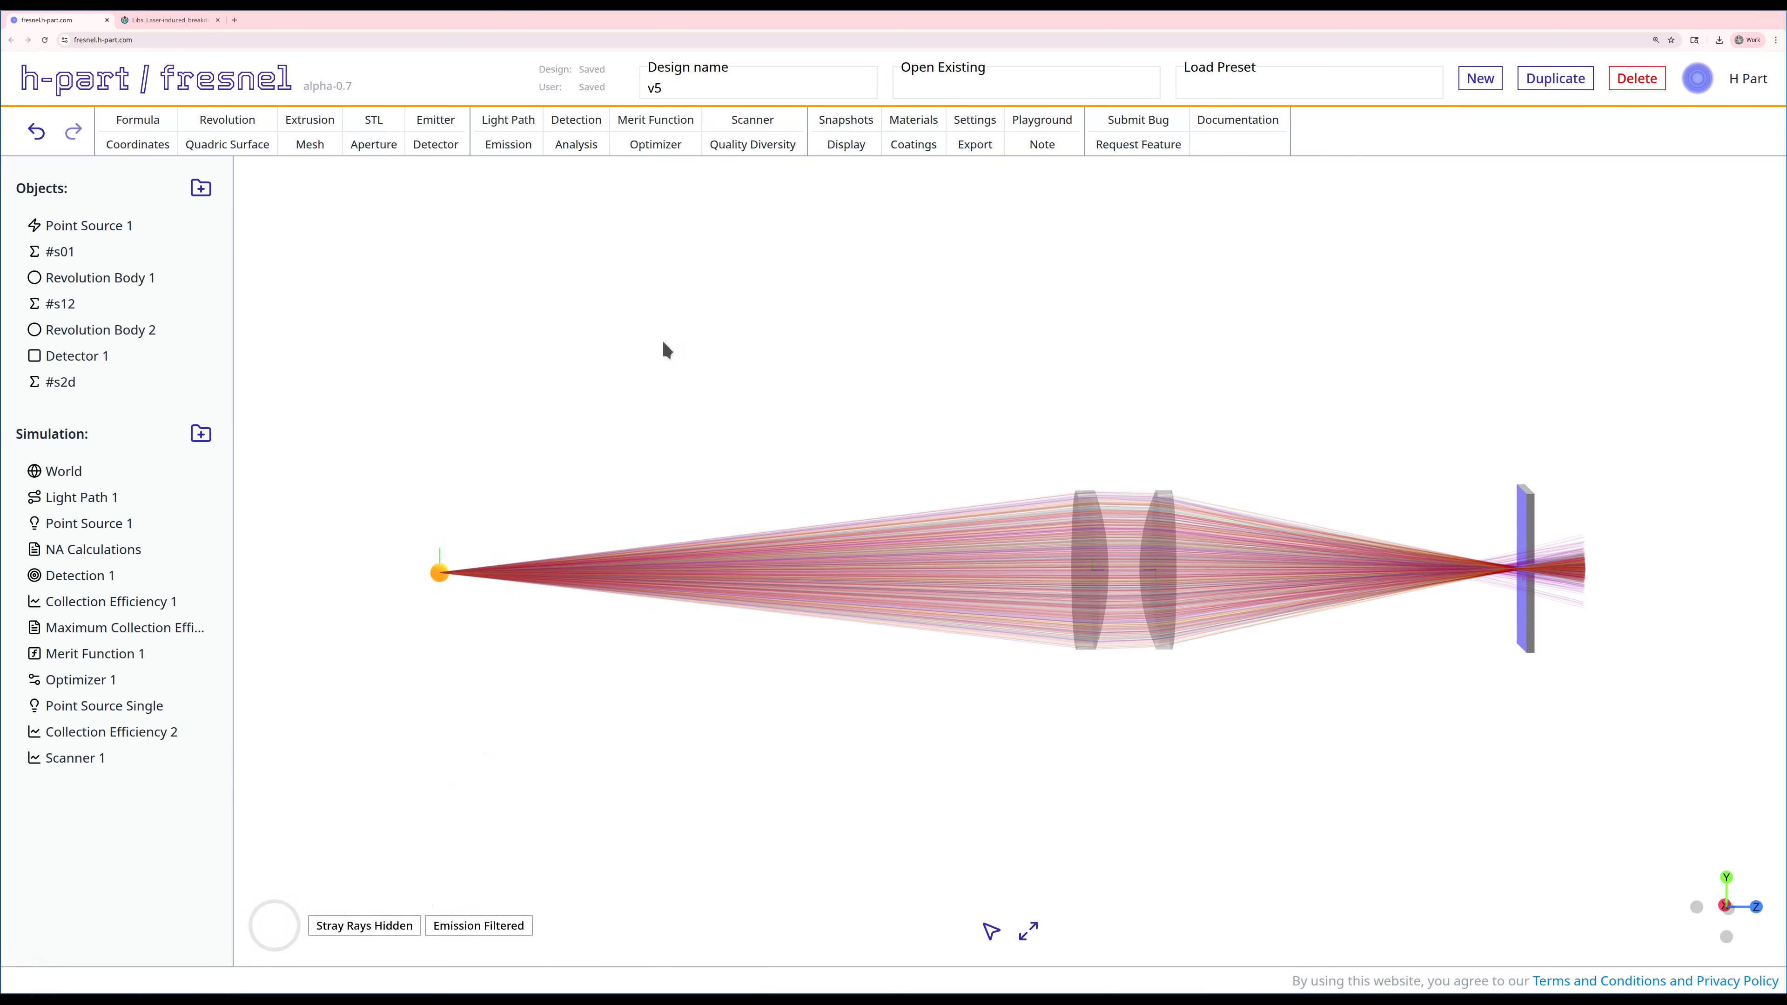
Step: Restart Scanner 1 and examine the collection efficiency curve over wavelength
right_click(116, 758)
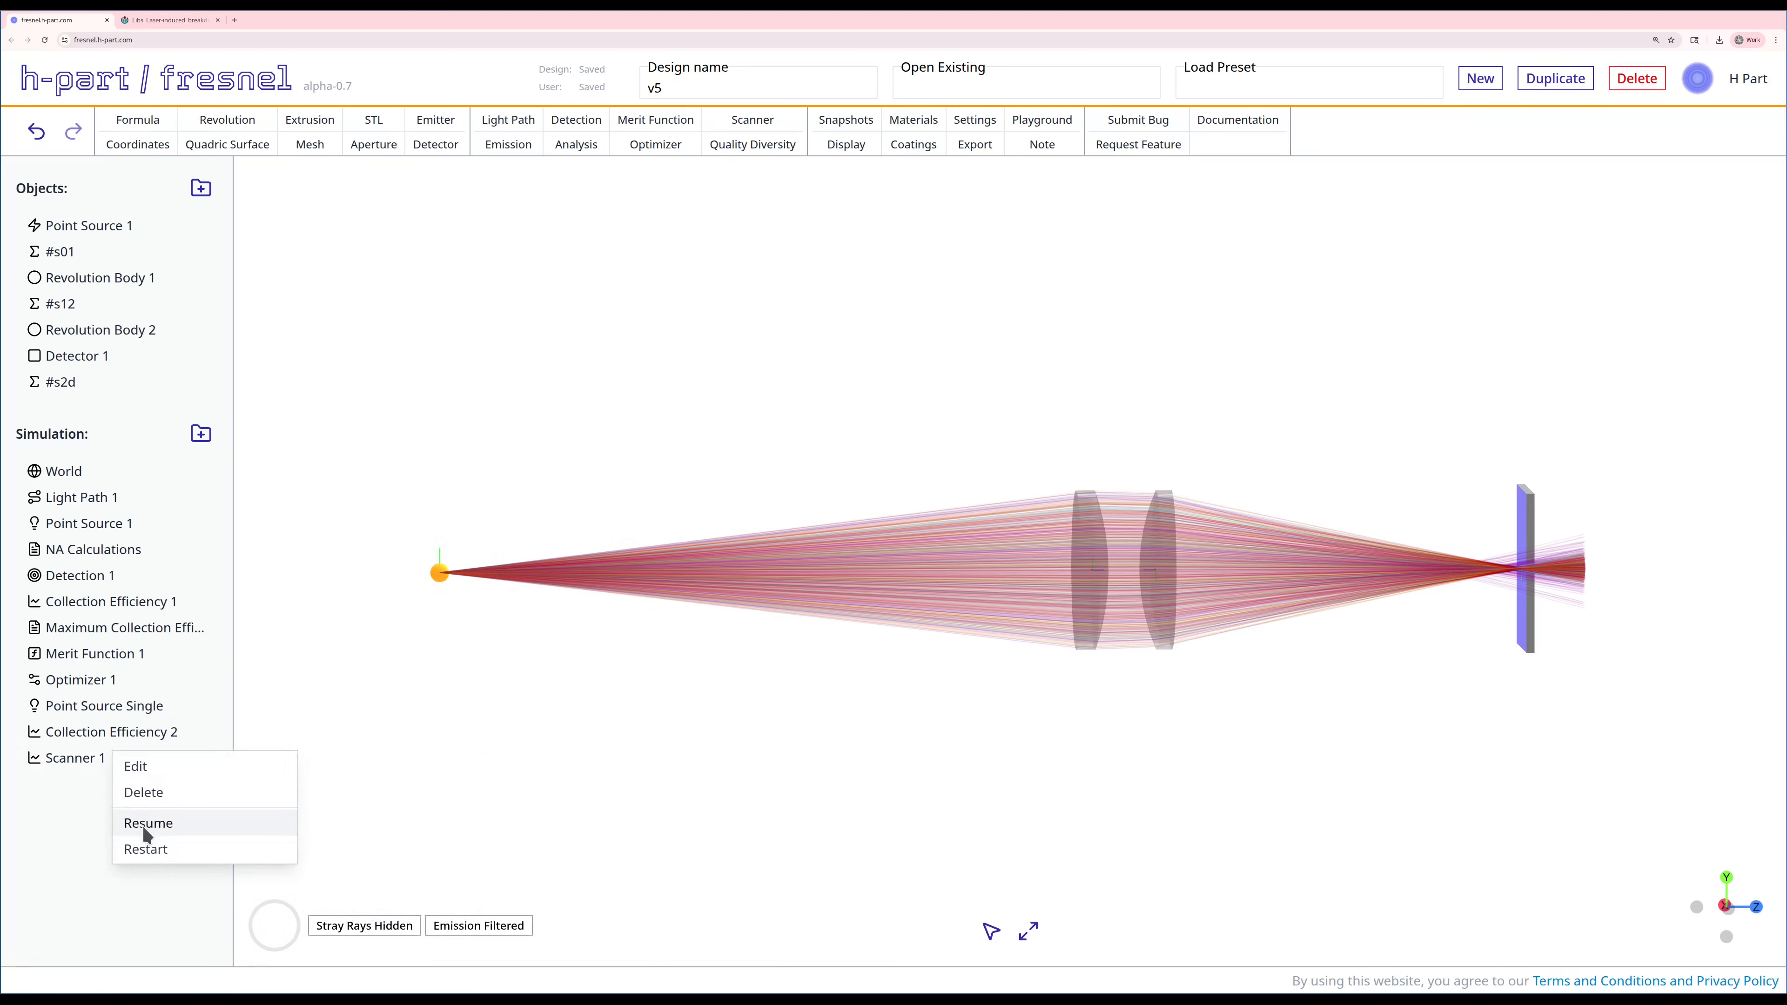
left_click(145, 856)
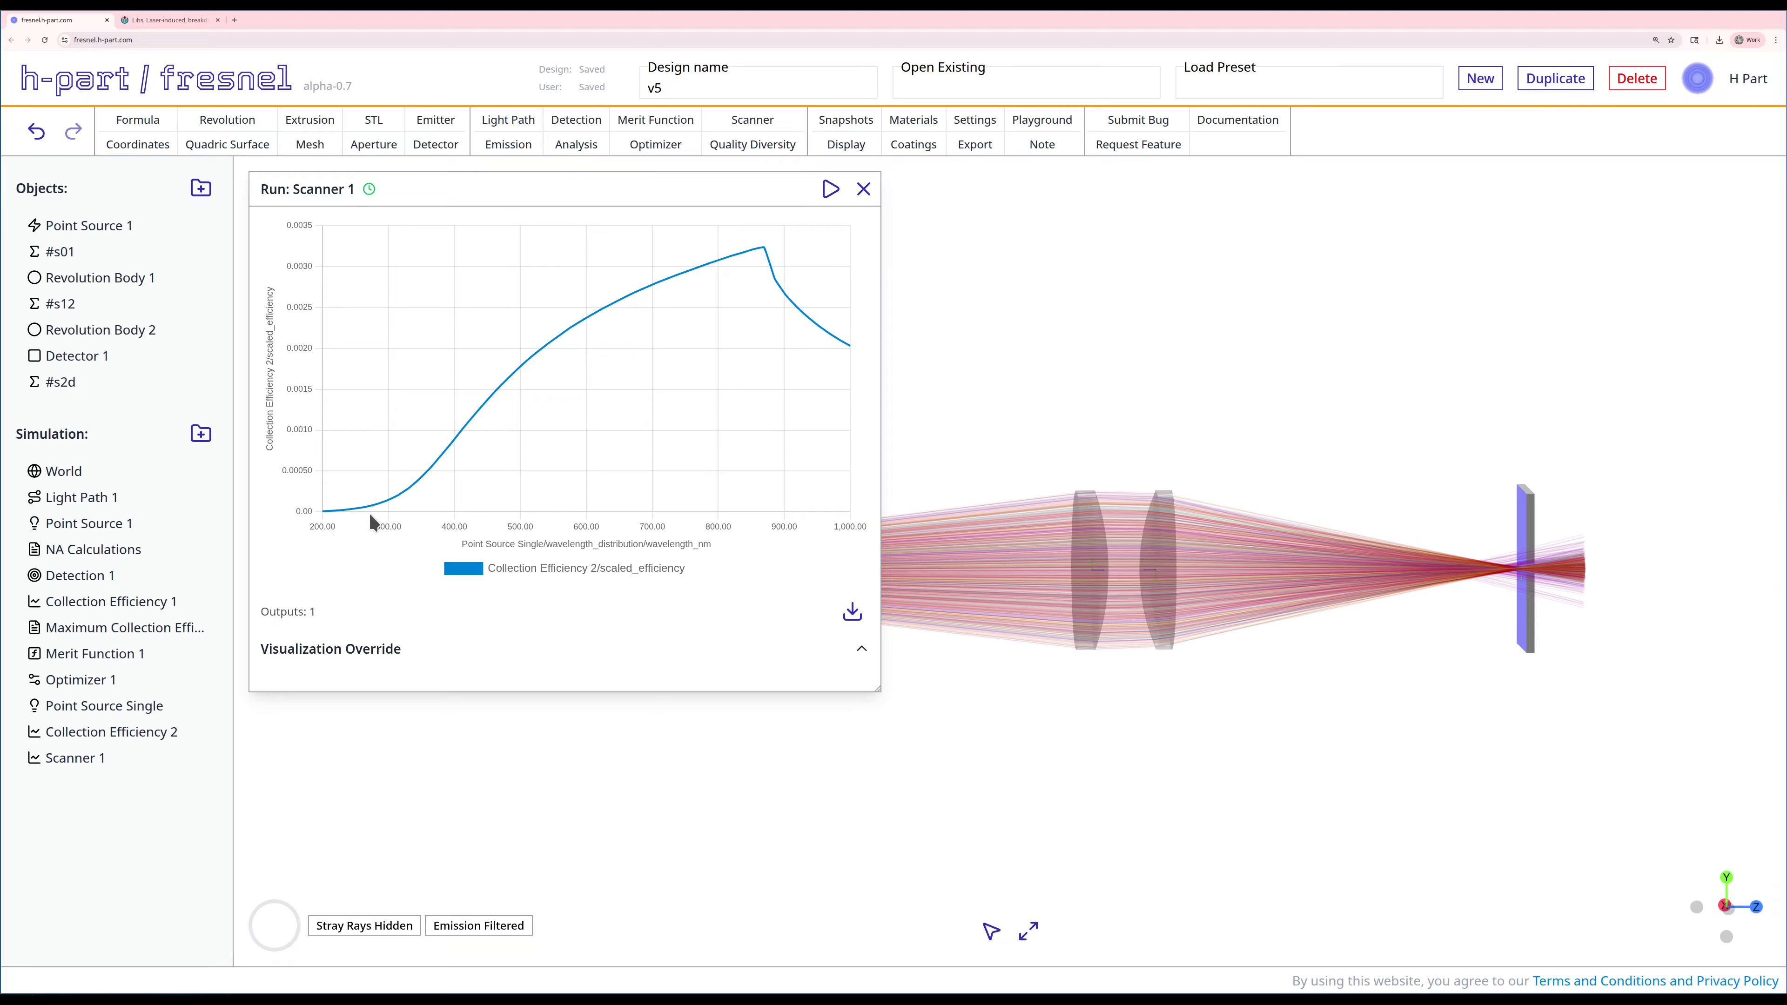
mouse_move(367, 517)
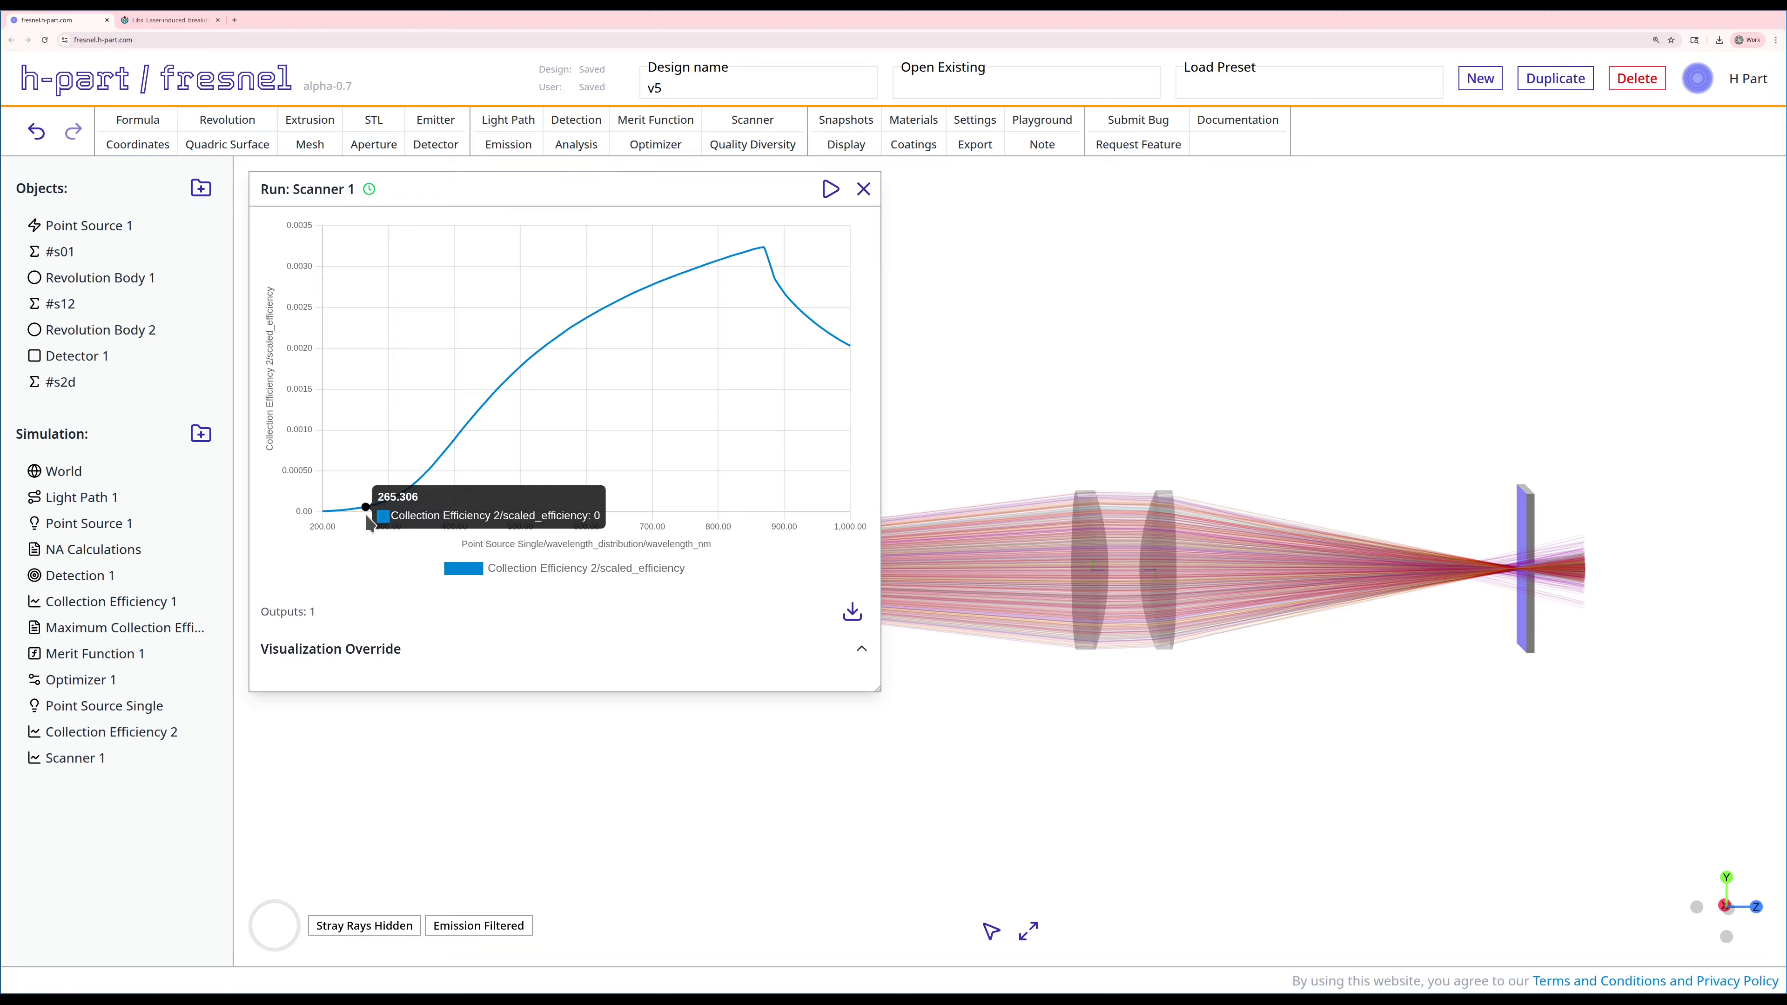
mouse_move(557, 499)
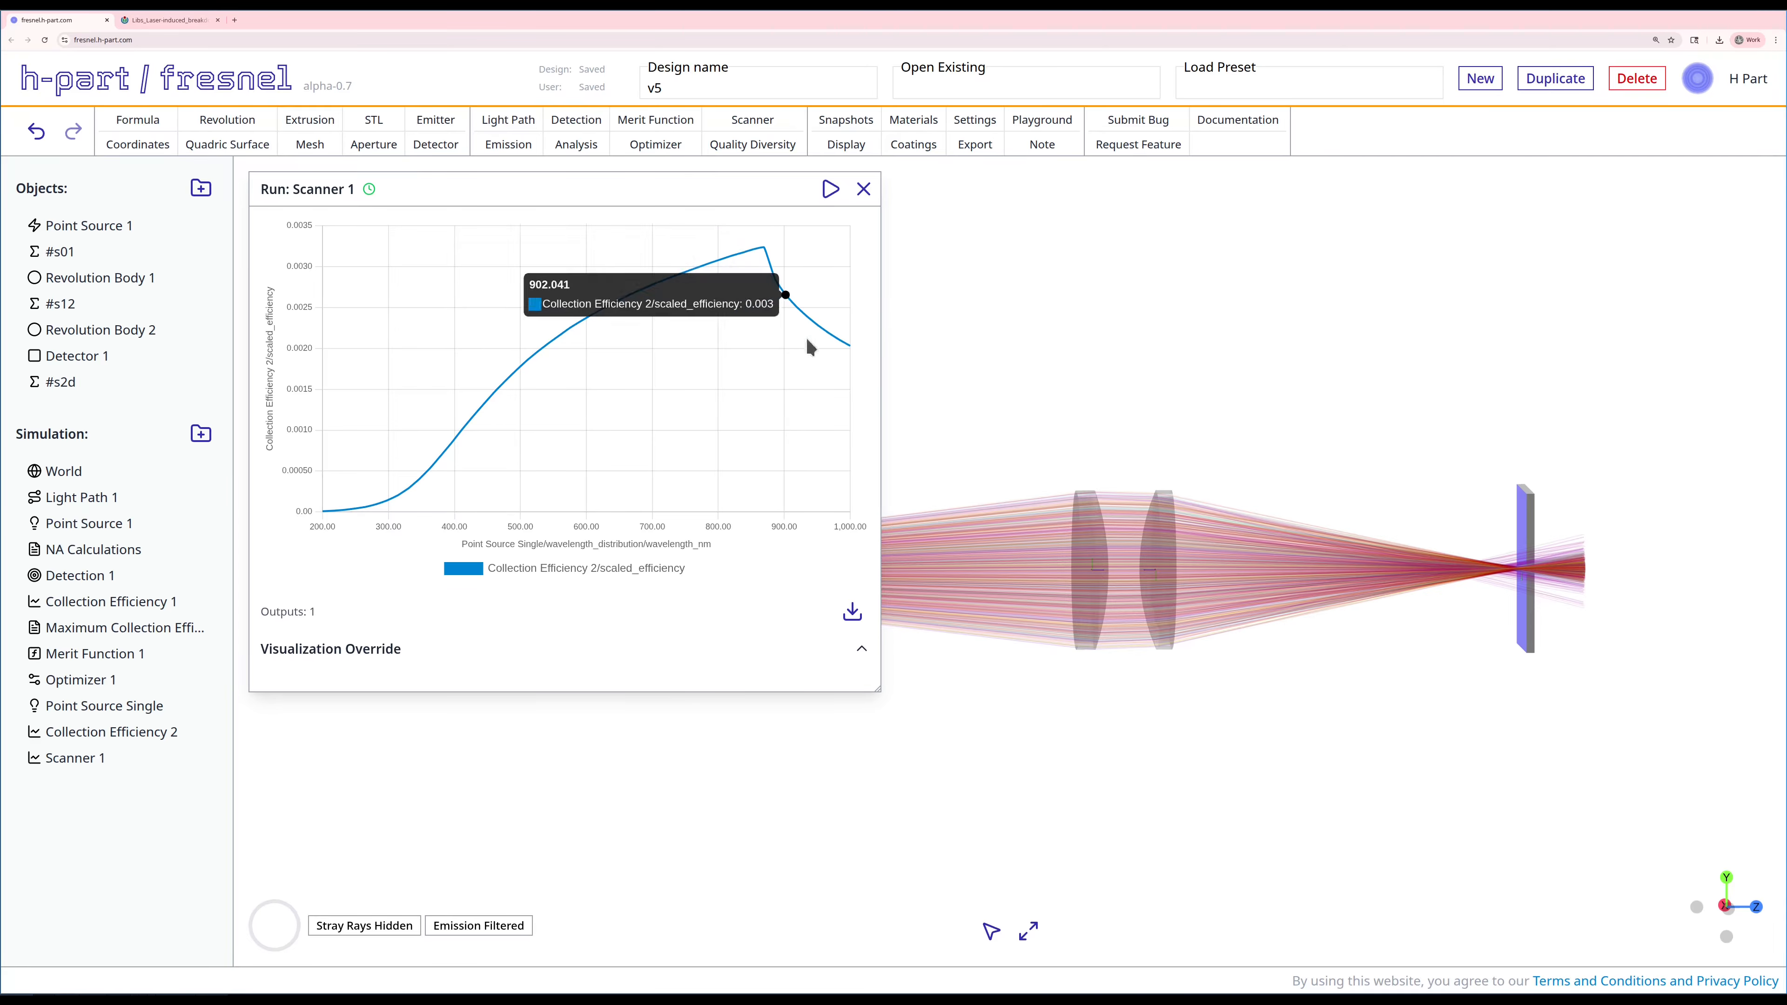
Step: Set the wavelength of Point Source Single to 800 nm, save and cast it, and close the emission editor
right_click(88, 704)
left_click(99, 712)
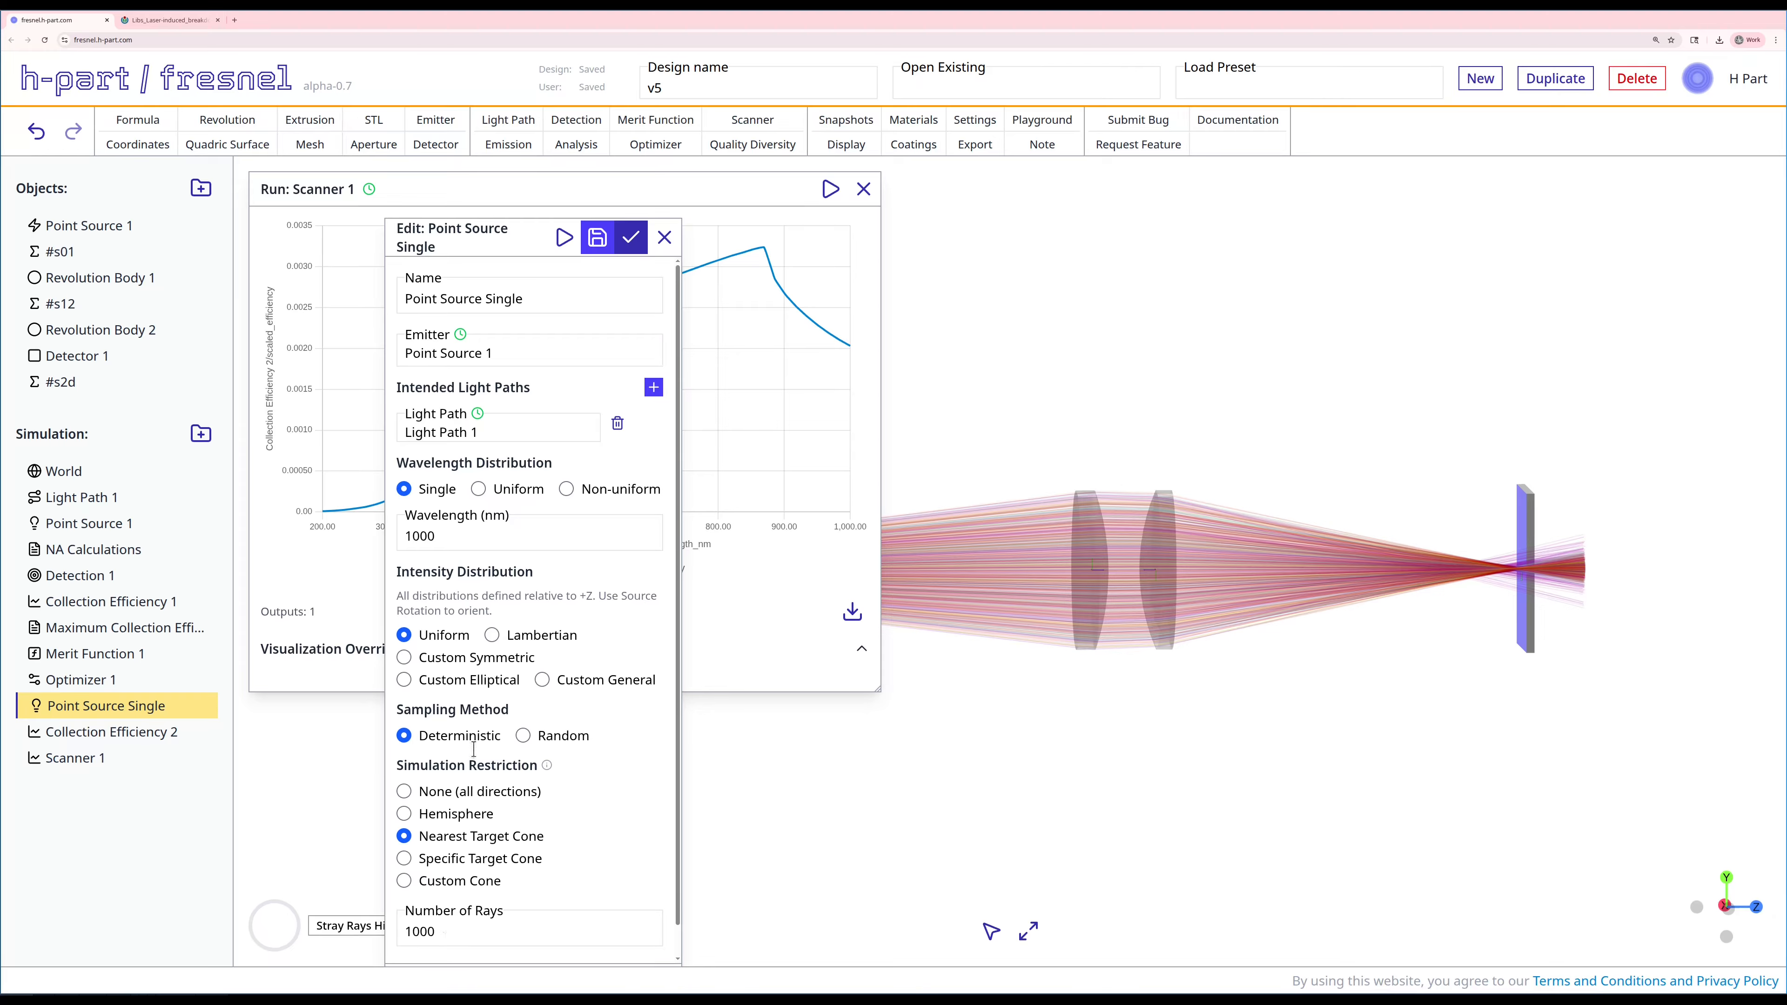
type("800")
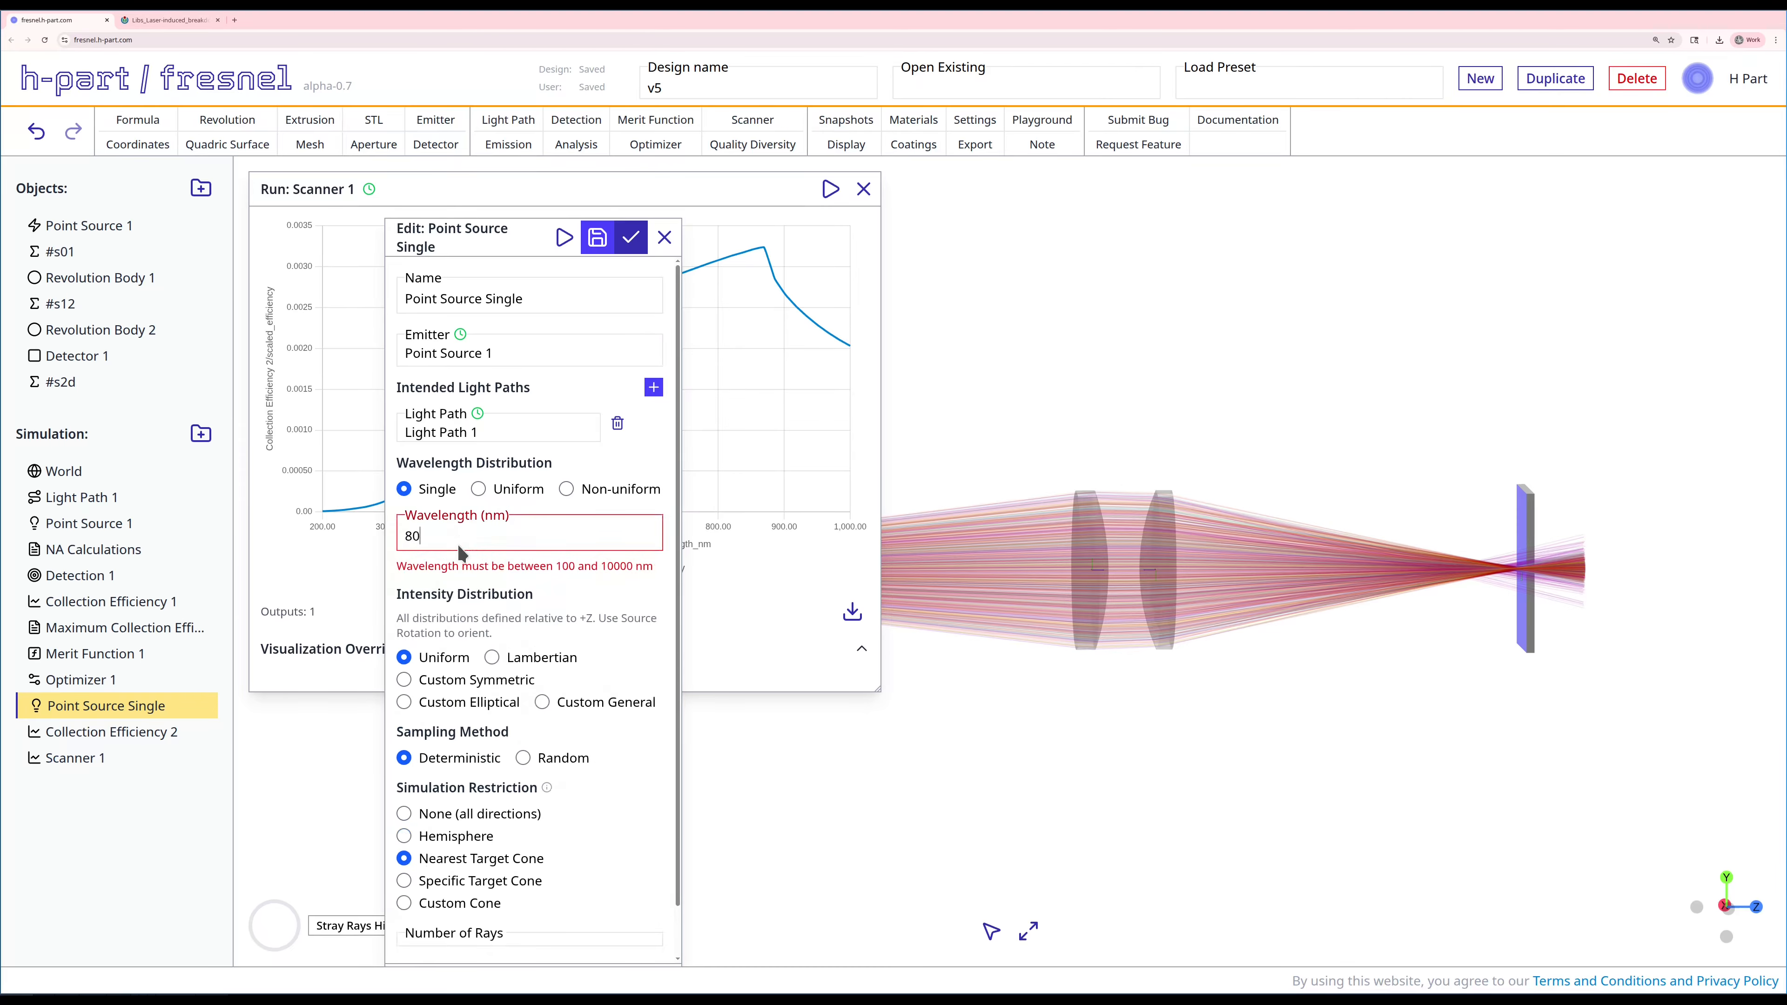
left_click(601, 241)
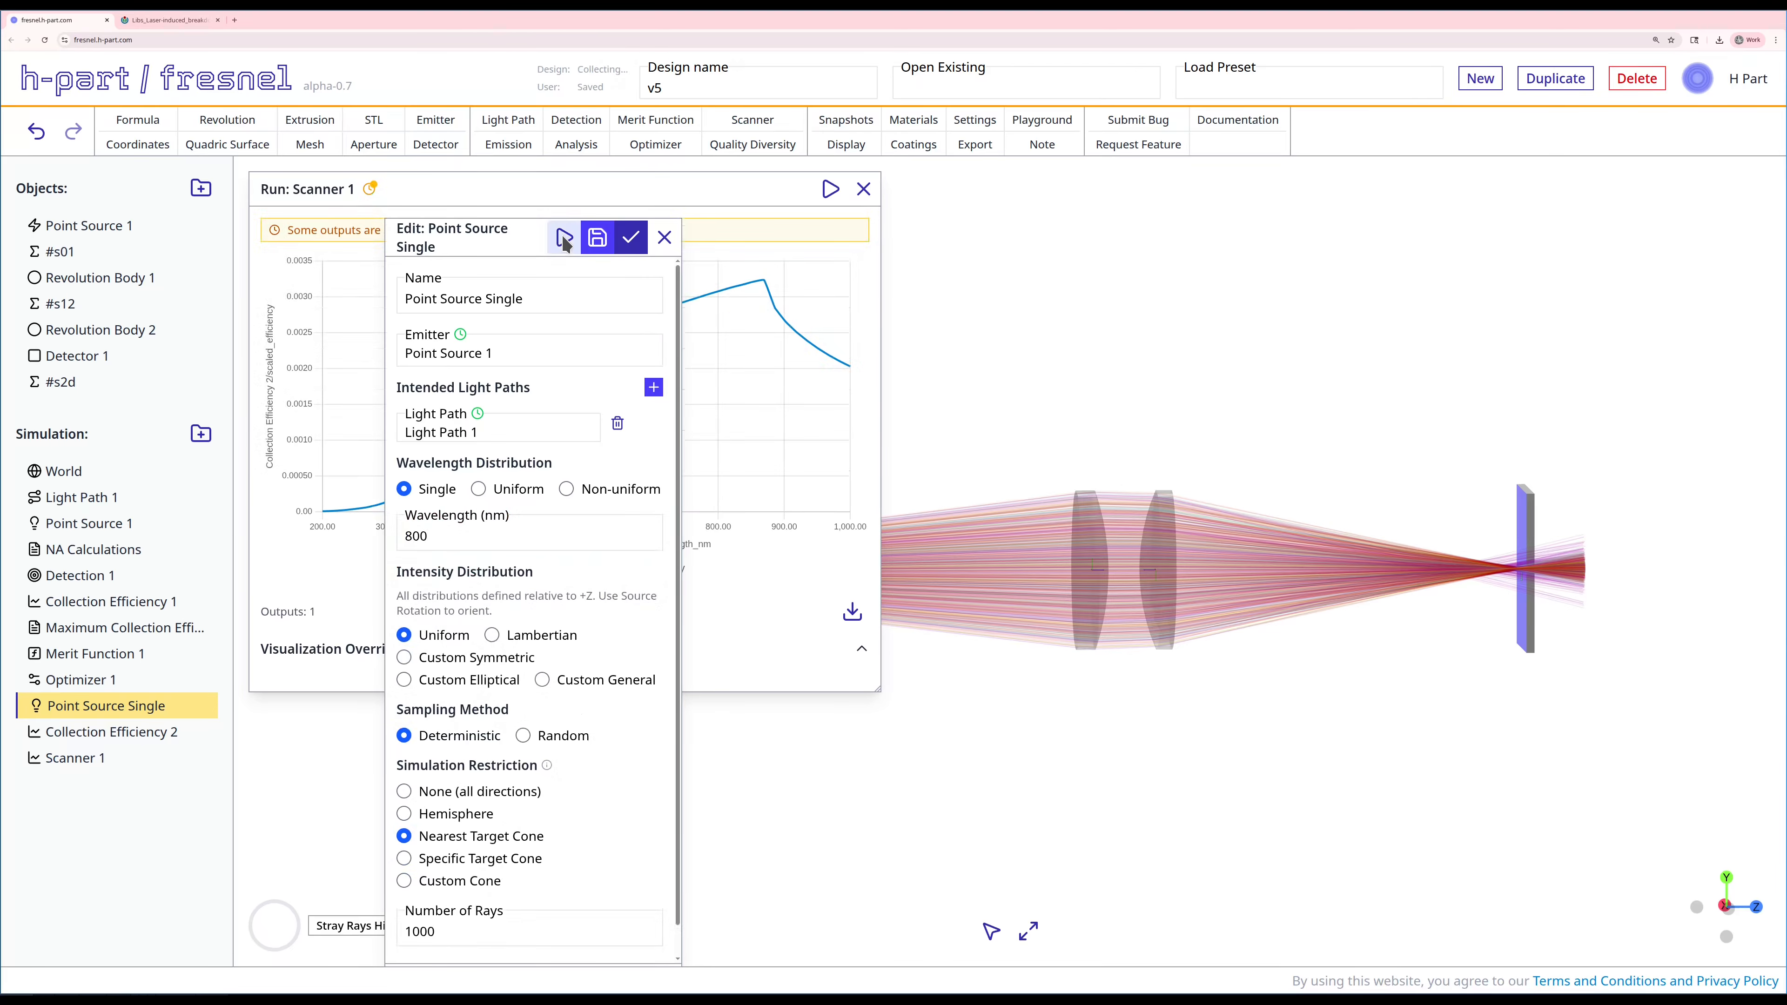
left_click(637, 243)
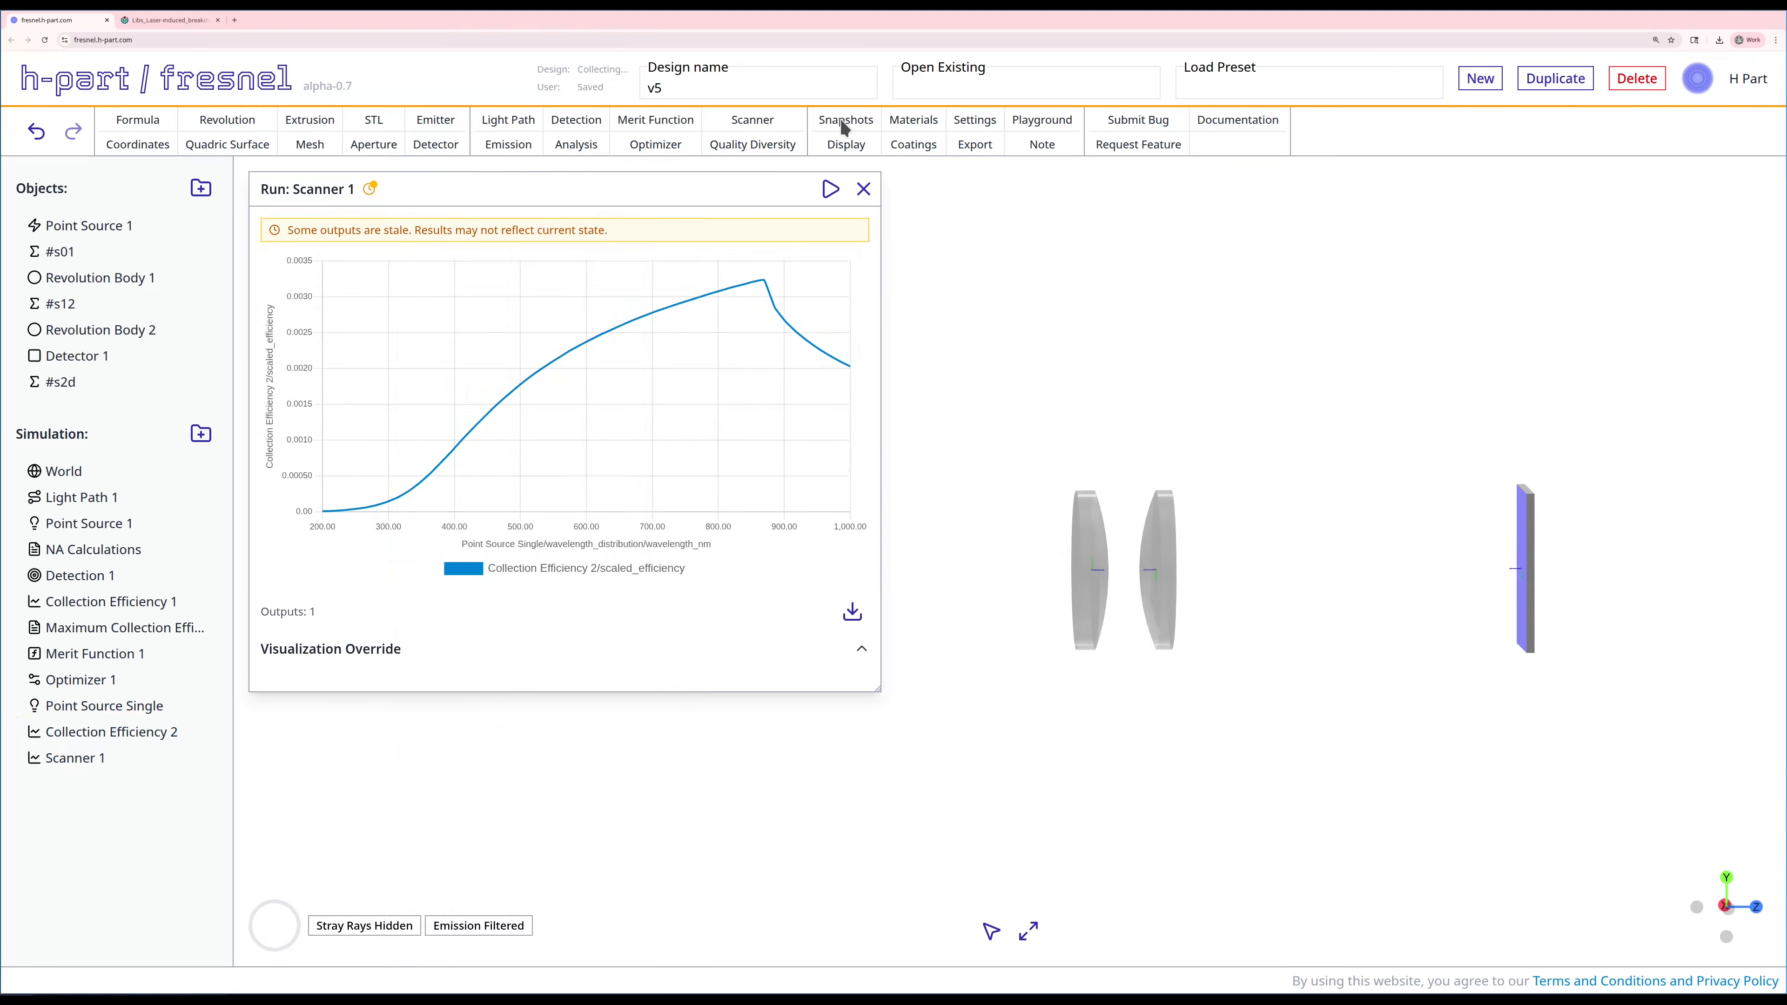
Step: Switch the emission filter of the ray display from Point Source 1 to Point Source Single
left_click(844, 143)
left_click_drag(410, 725, 565, 172)
left_click(442, 595)
scroll(538, 707, "down", 3)
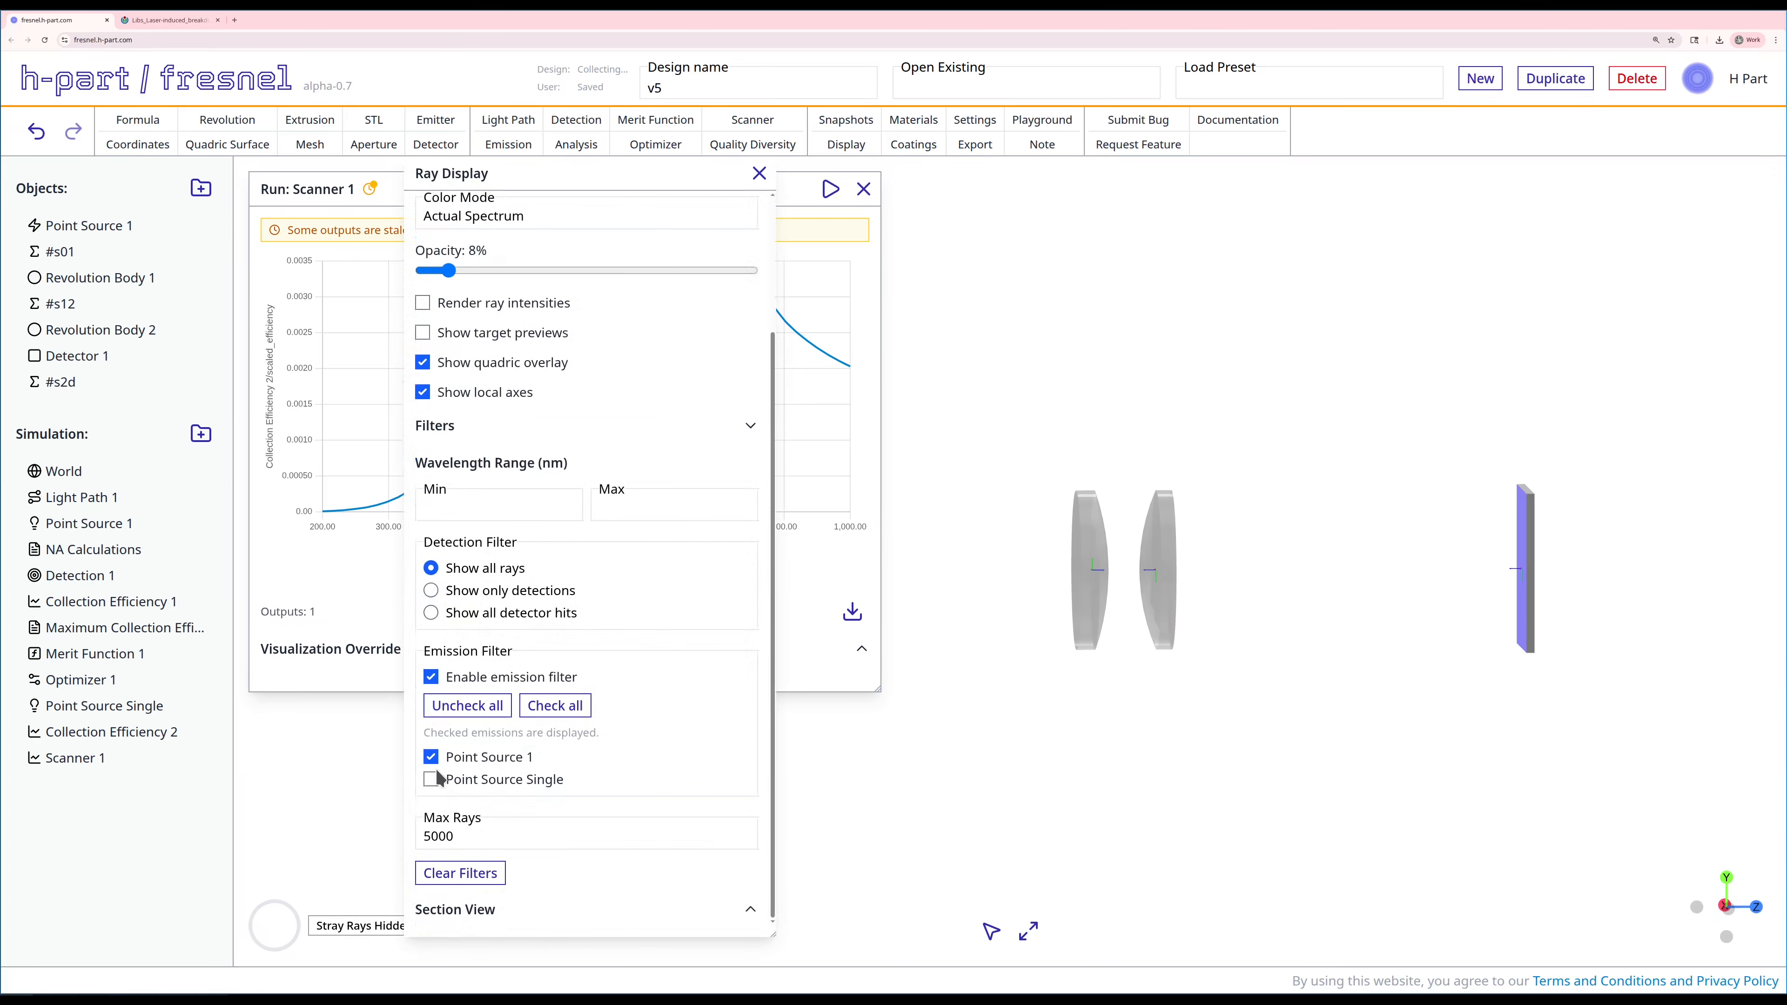
left_click(430, 778)
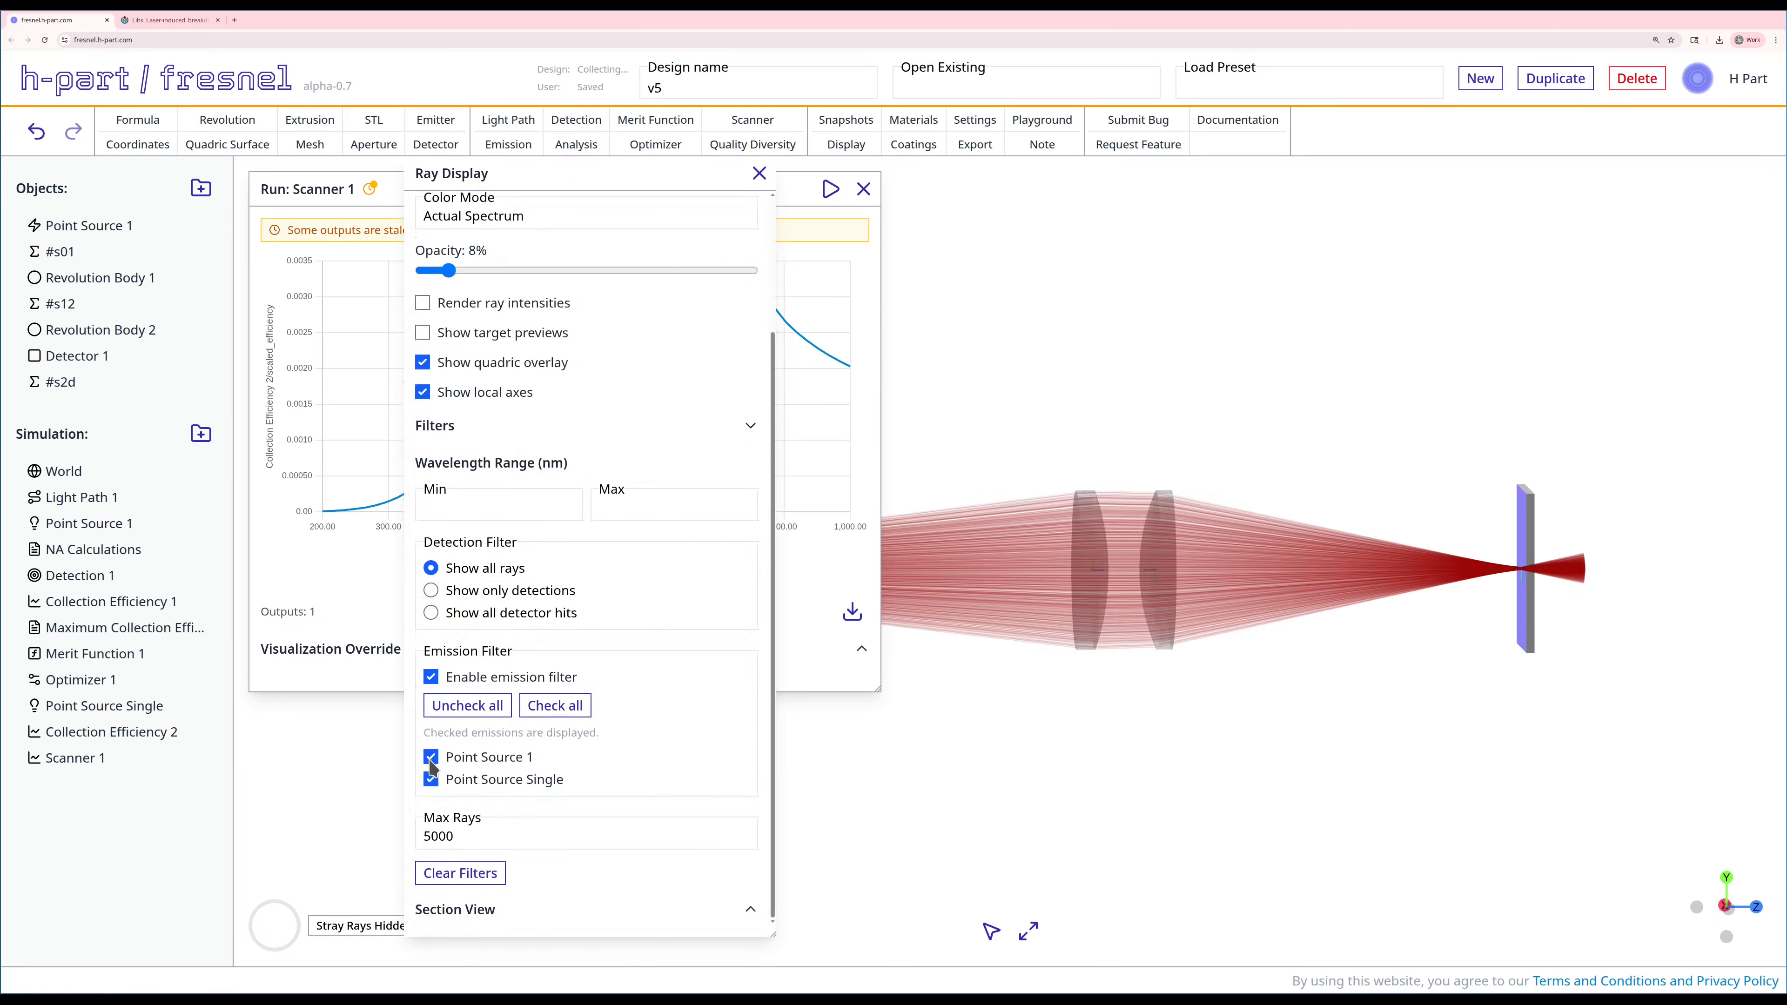
left_click(759, 173)
Step: Examine close up how the rays converge at the detector and read the peak of the scanner curve
right_click_drag(1424, 640, 1185, 488)
scroll(1190, 693, "up", 7)
scroll(994, 714, "up", 6)
scroll(1173, 421, "up", 4)
scroll(1185, 488, "up", 2)
scroll(1264, 526, "up", 4)
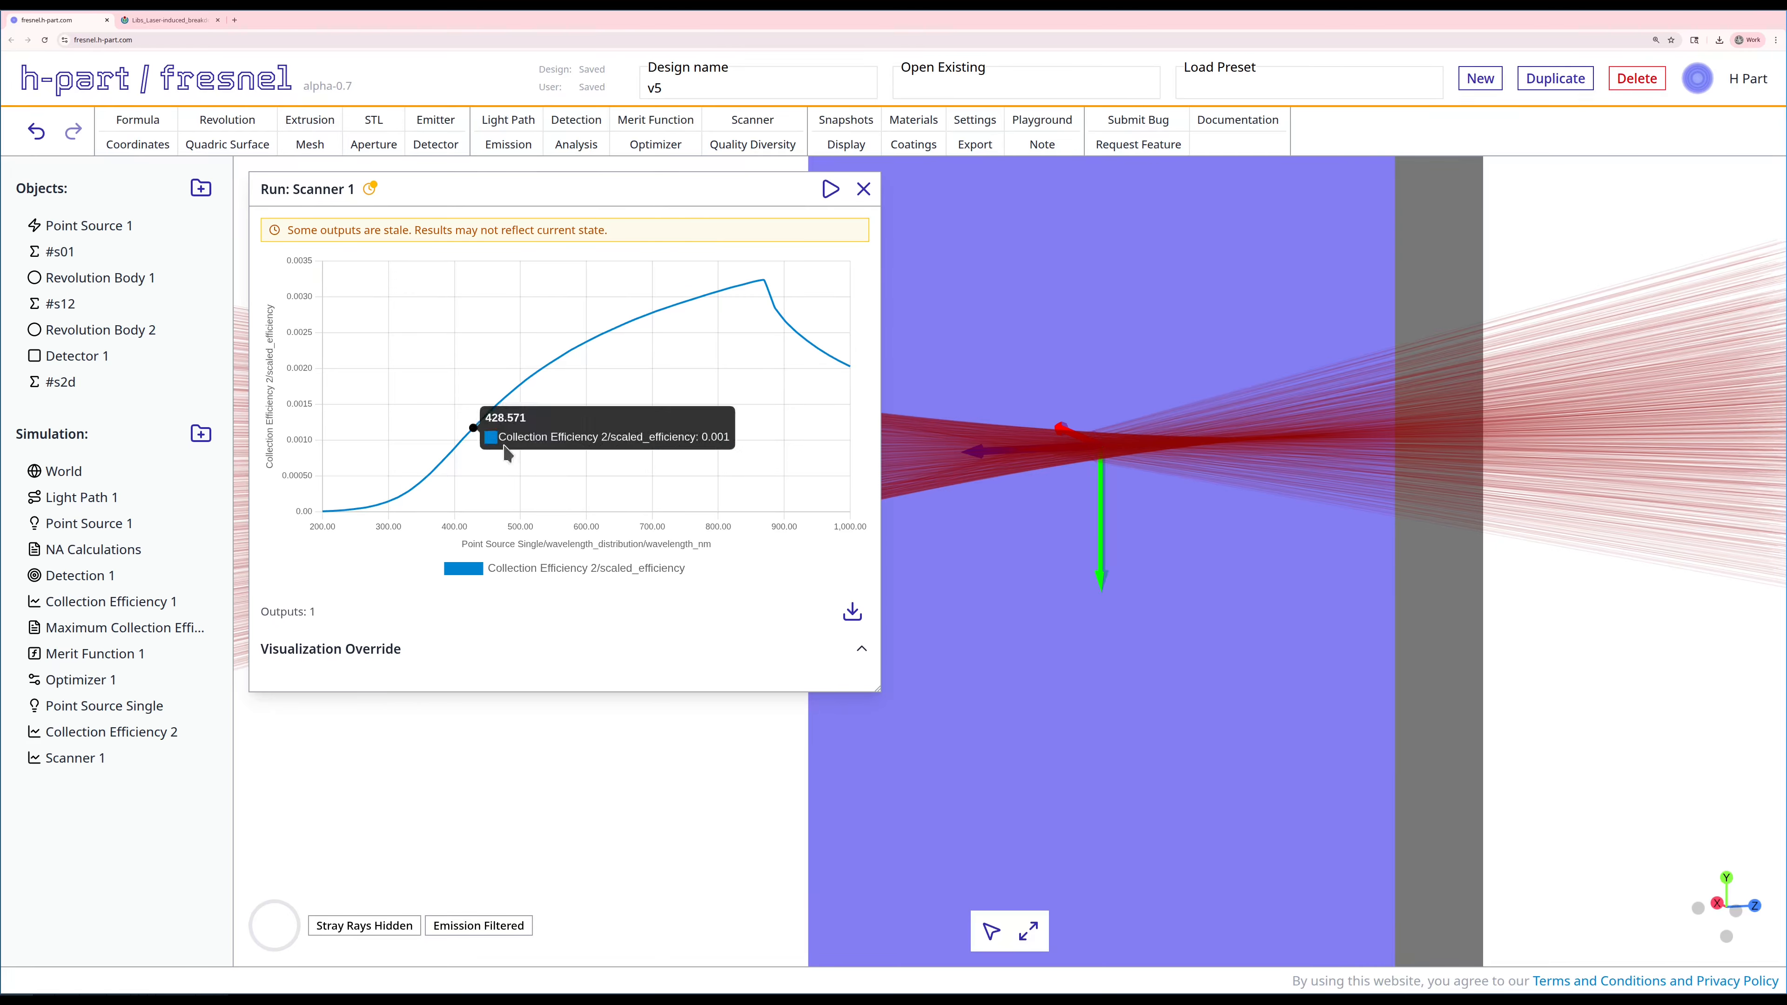
mouse_move(765, 301)
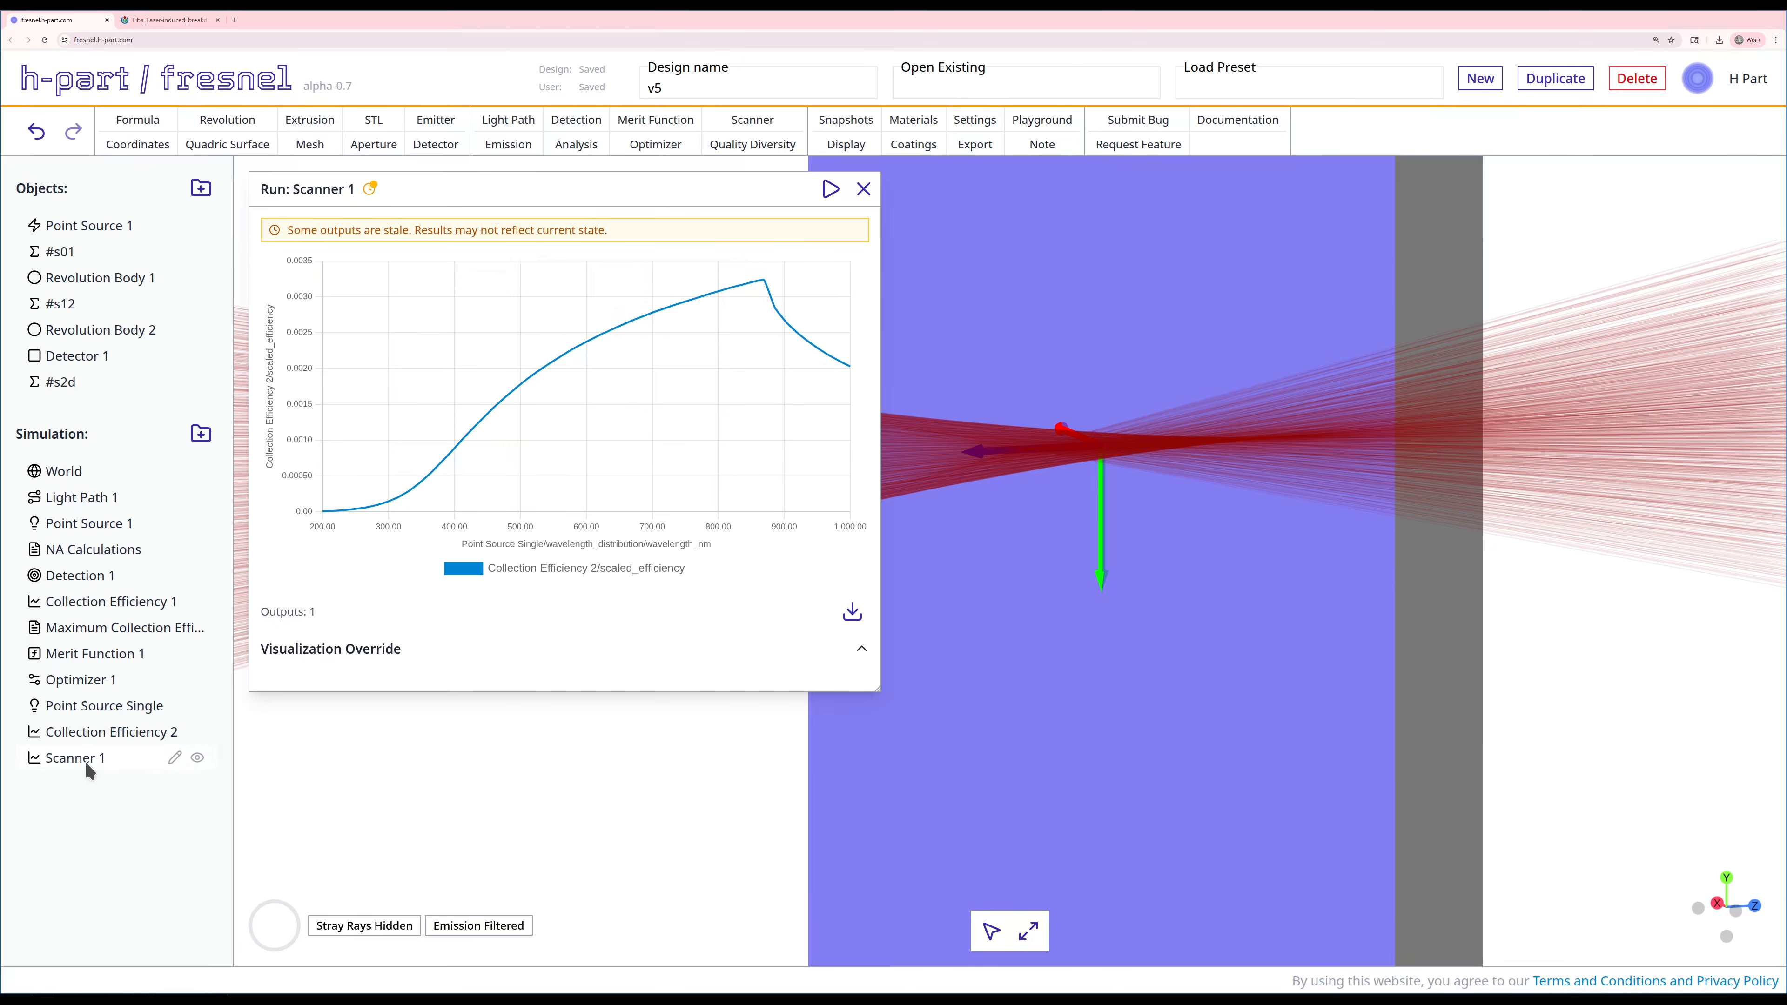
Step: Set the wavelength of Point Source Single to 869 nm, save and cast it, and close the emission editor
right_click(78, 704)
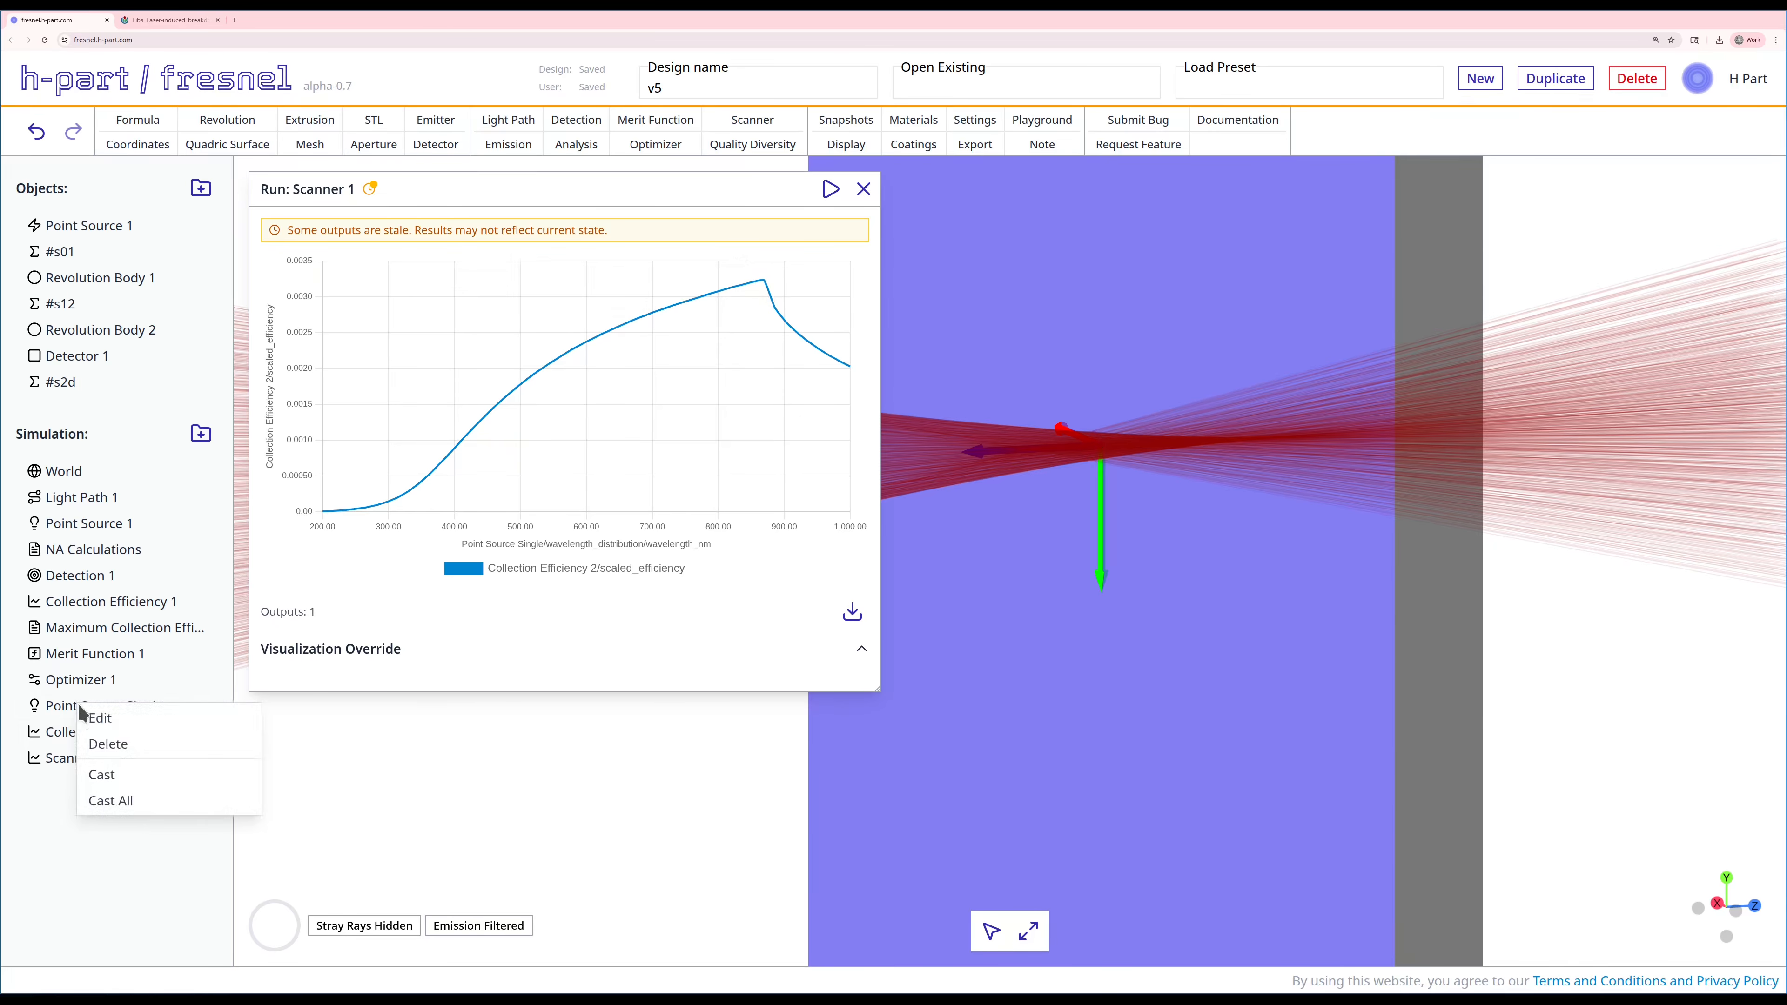
left_click(106, 718)
left_click_drag(363, 725, 466, 269)
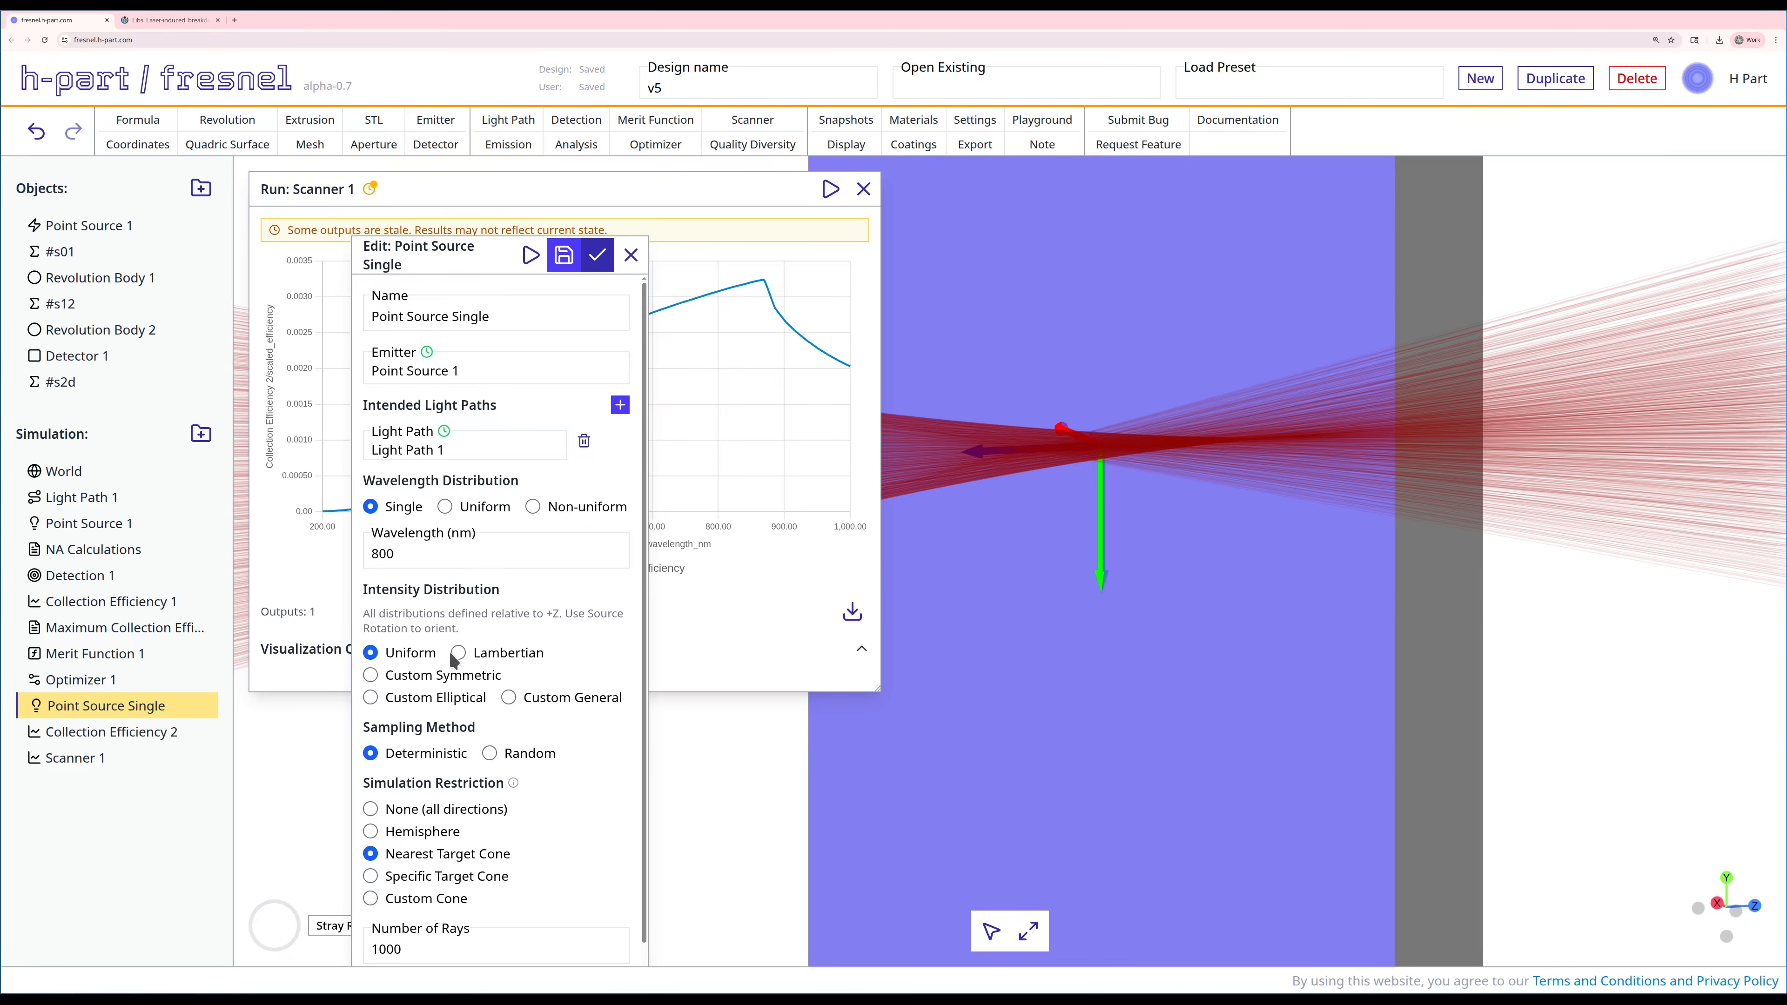
double_click(411, 553)
type("6")
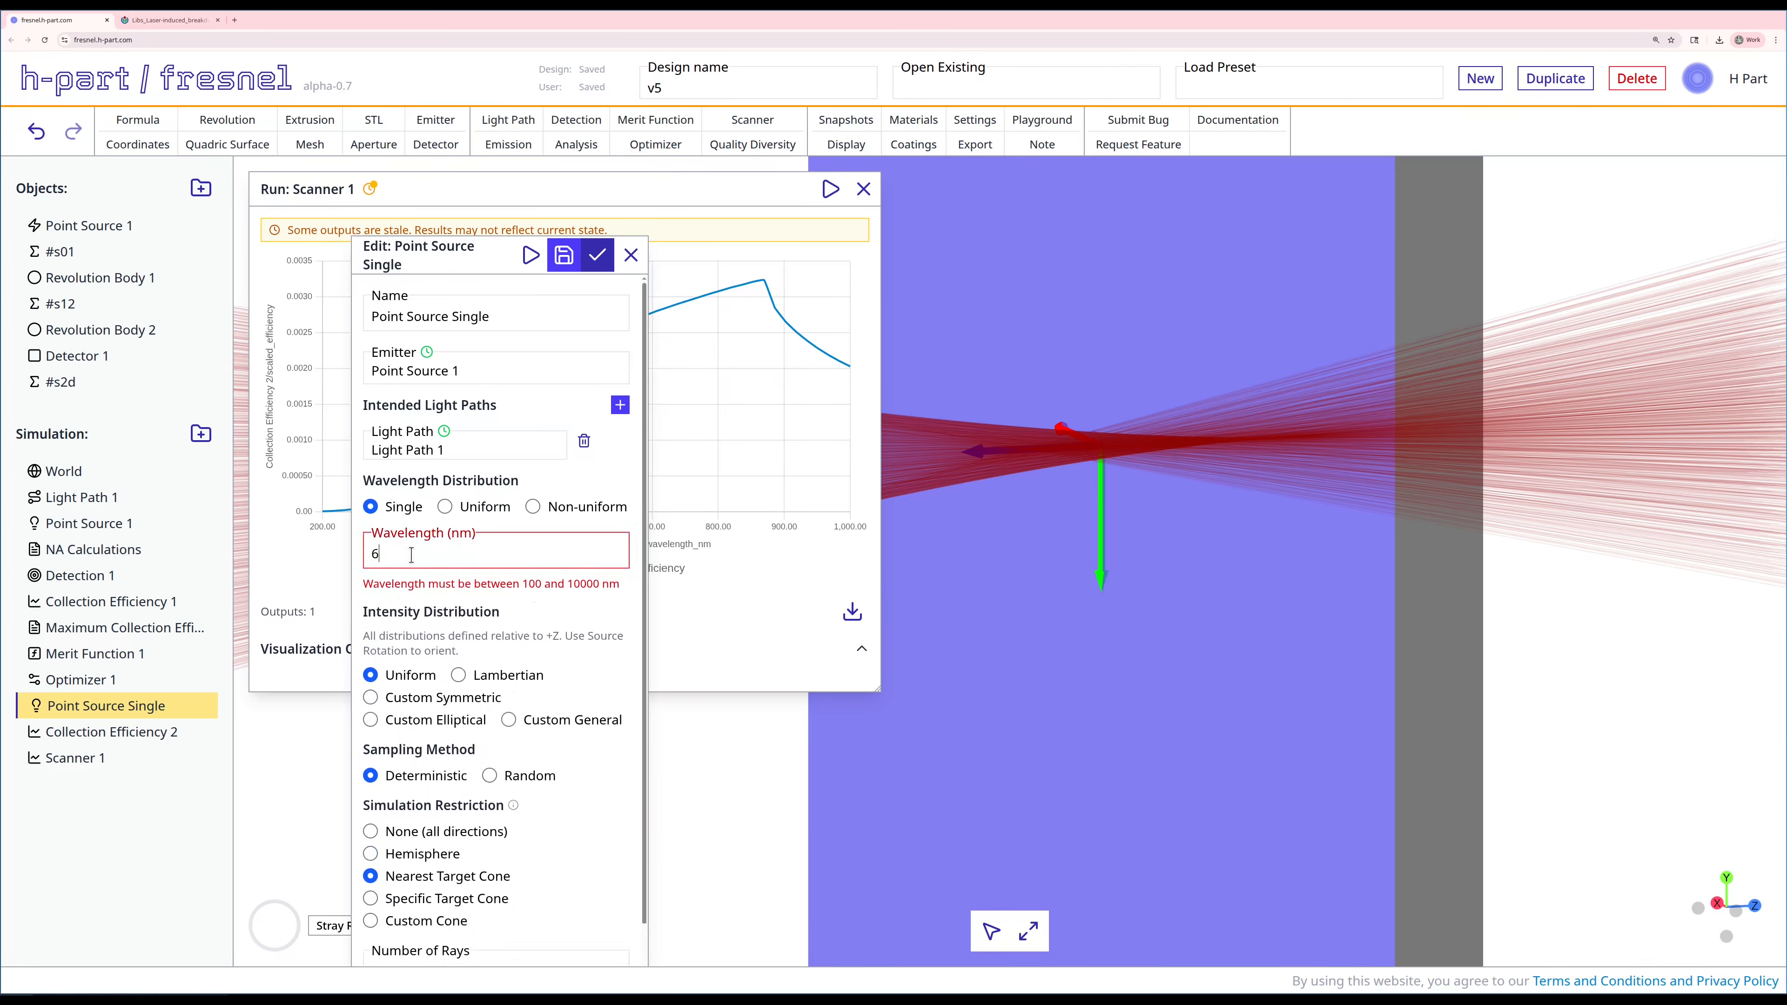
type("7")
key("BackSpace")
key("BackSpace")
type("869")
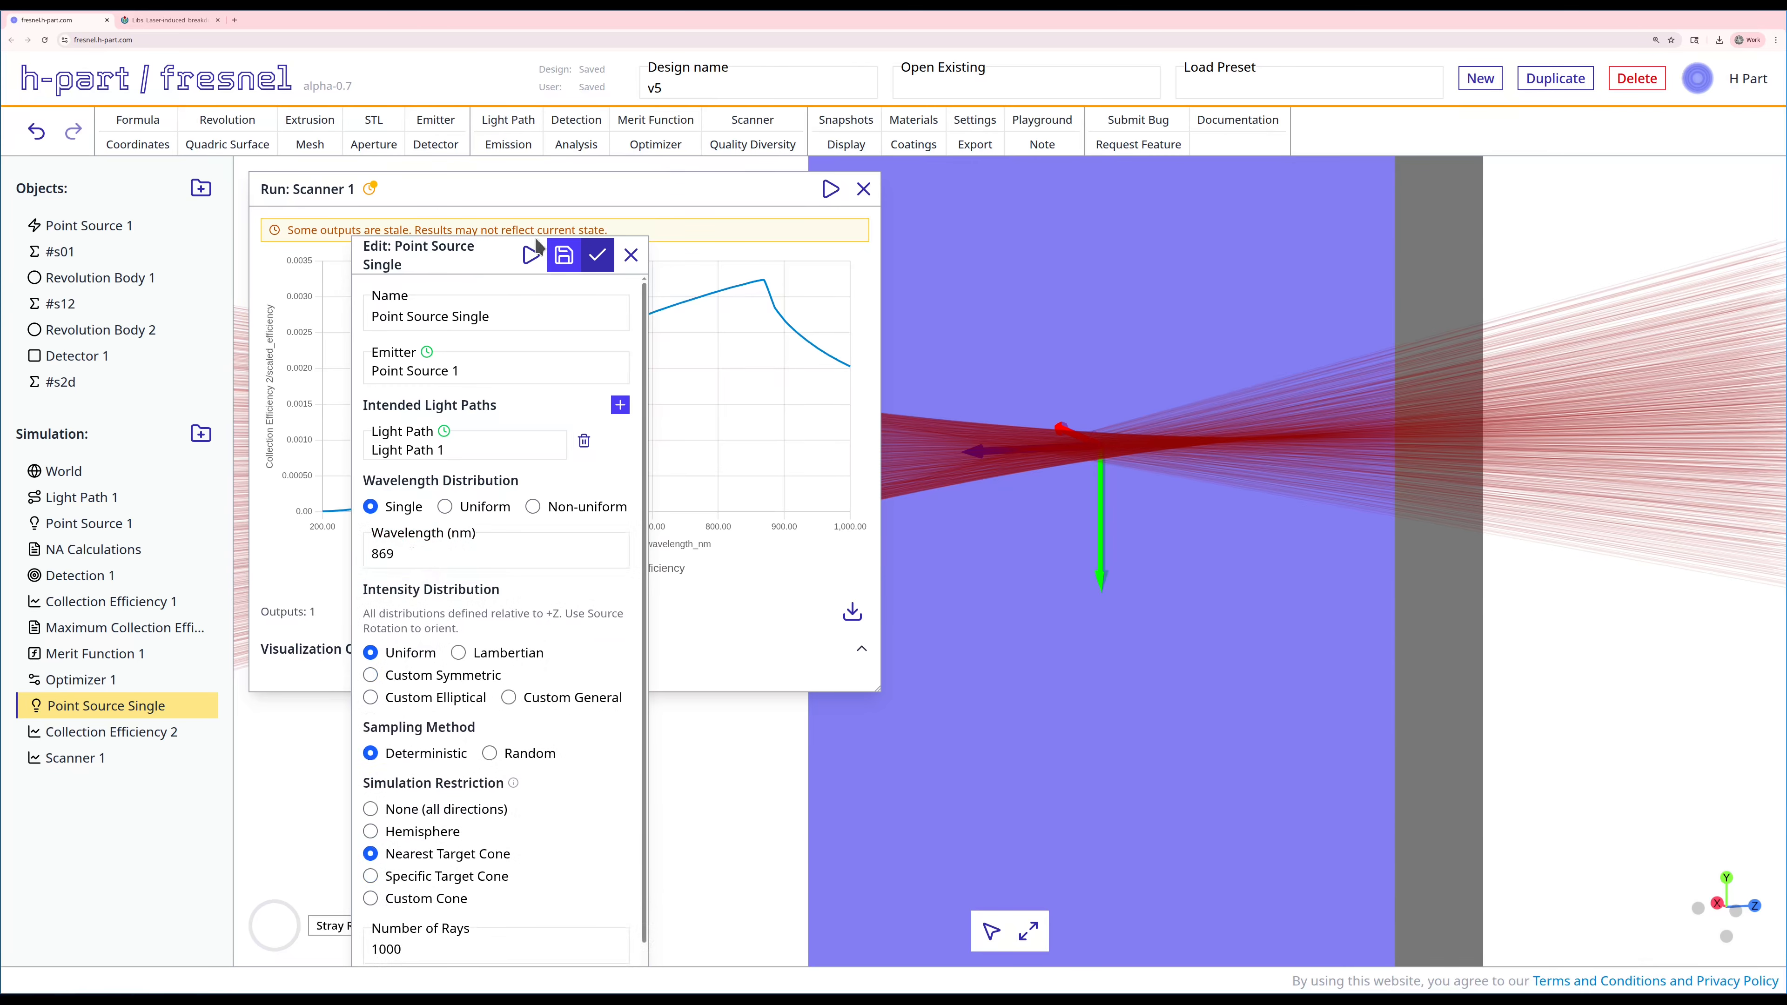
left_click(561, 256)
left_click(531, 257)
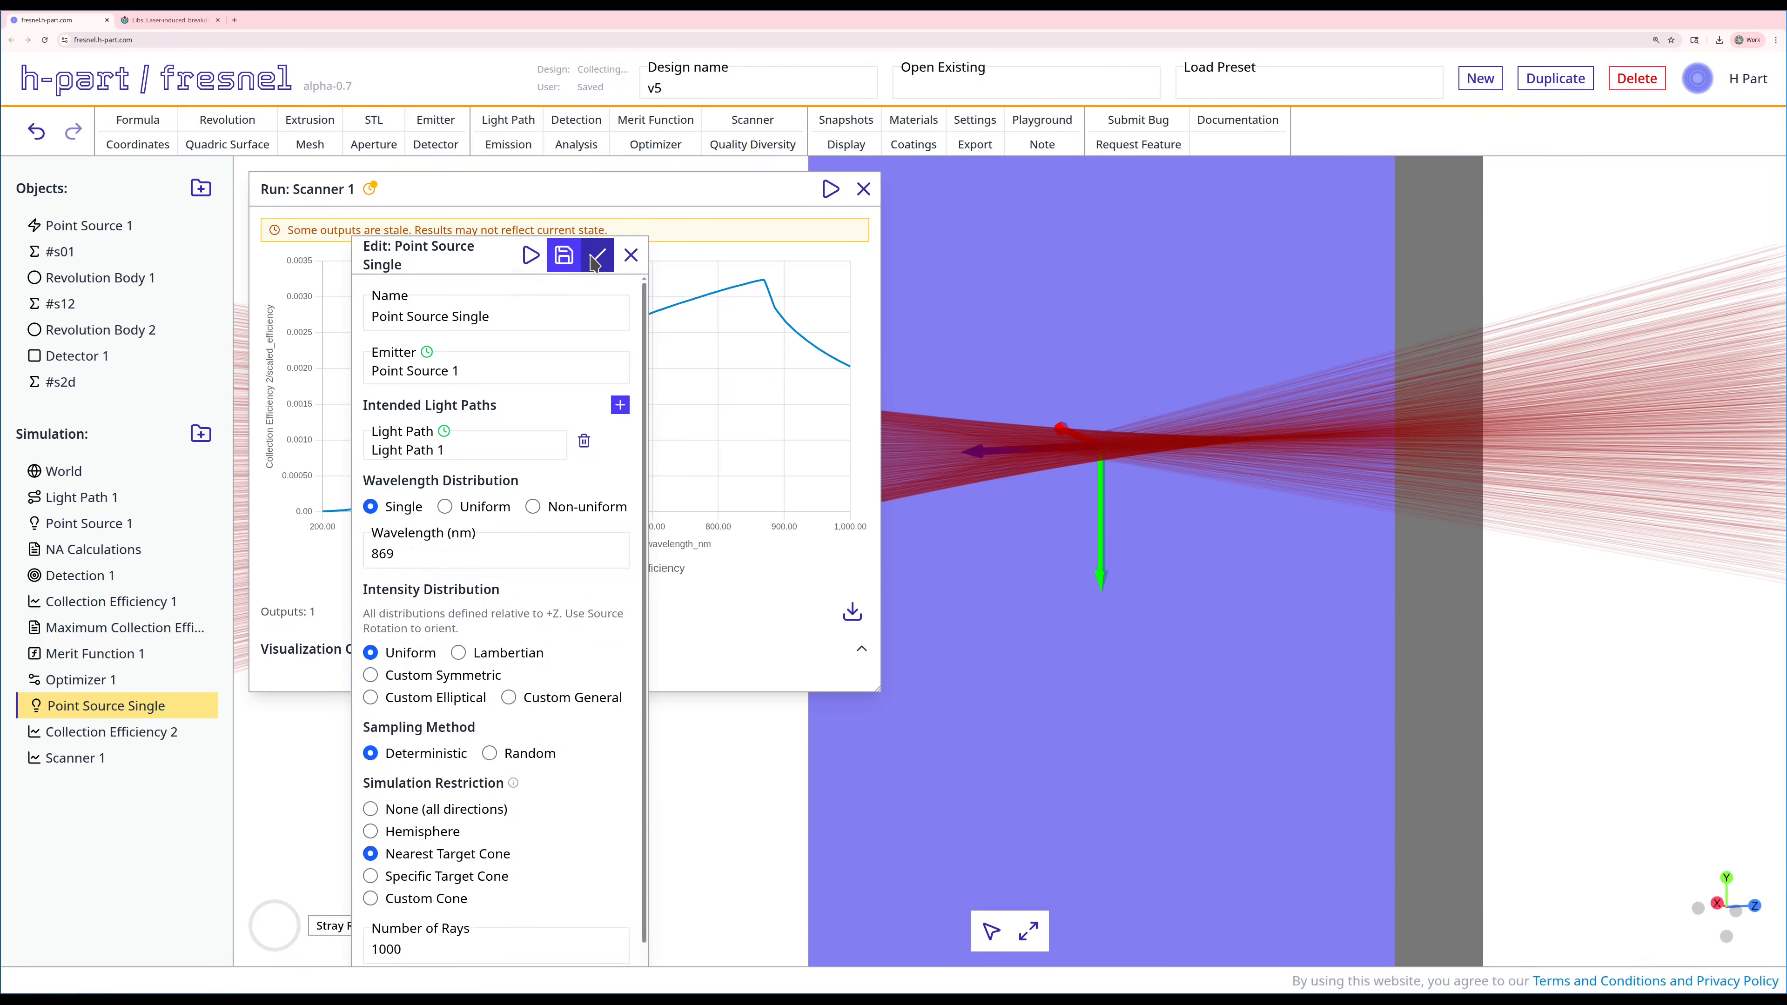
left_click(596, 258)
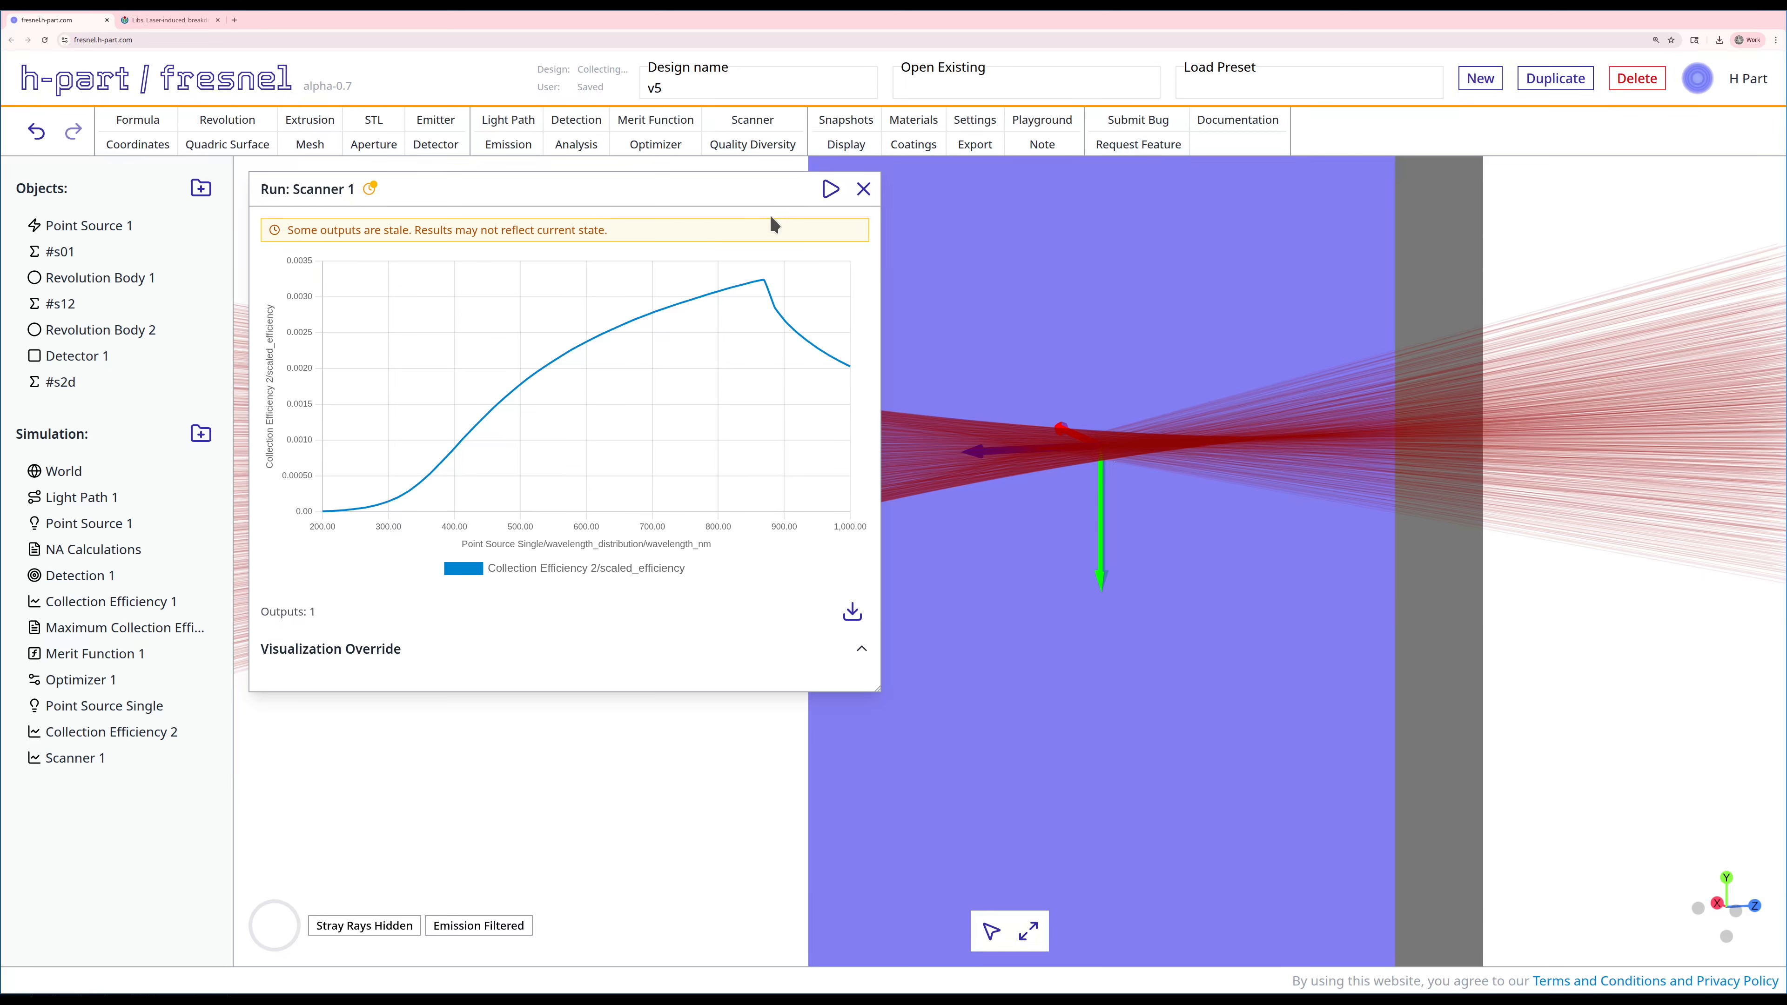
Step: Create a Spot Size analysis of Point Source Single on Detection 1, using detections only and a 50% threshold
left_click(576, 146)
left_click_drag(380, 722, 579, 172)
left_click(538, 285)
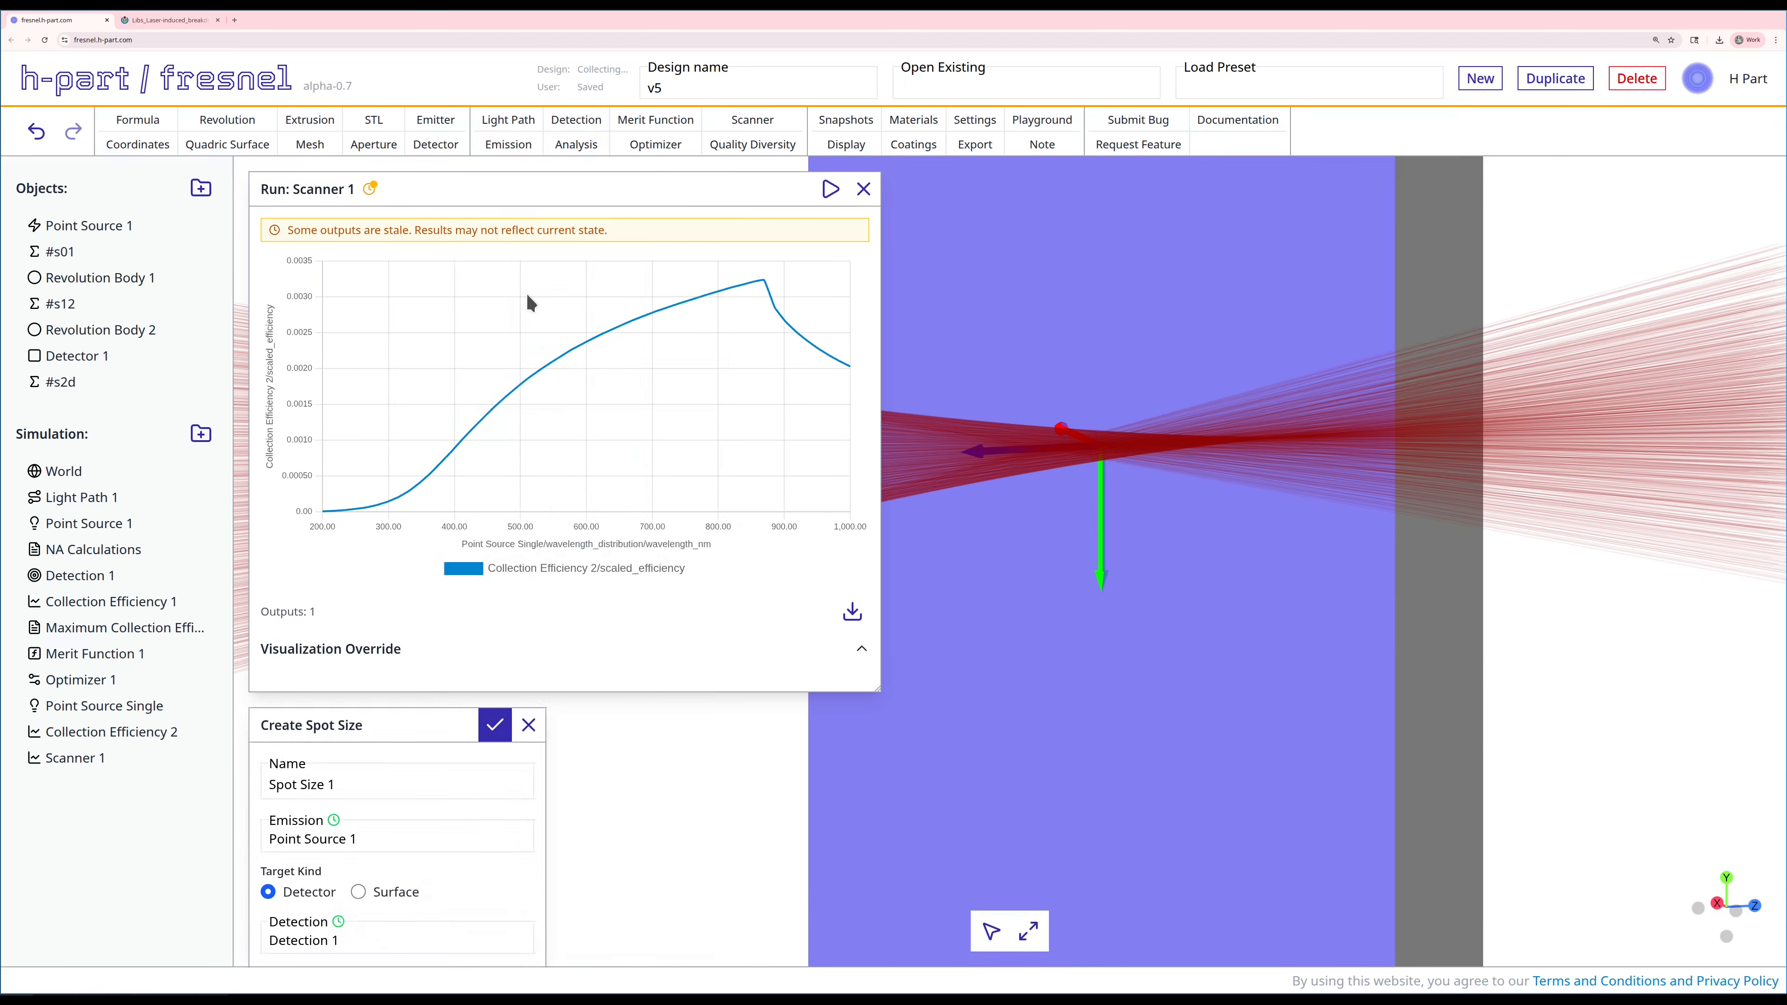
left_click_drag(393, 740, 1302, 297)
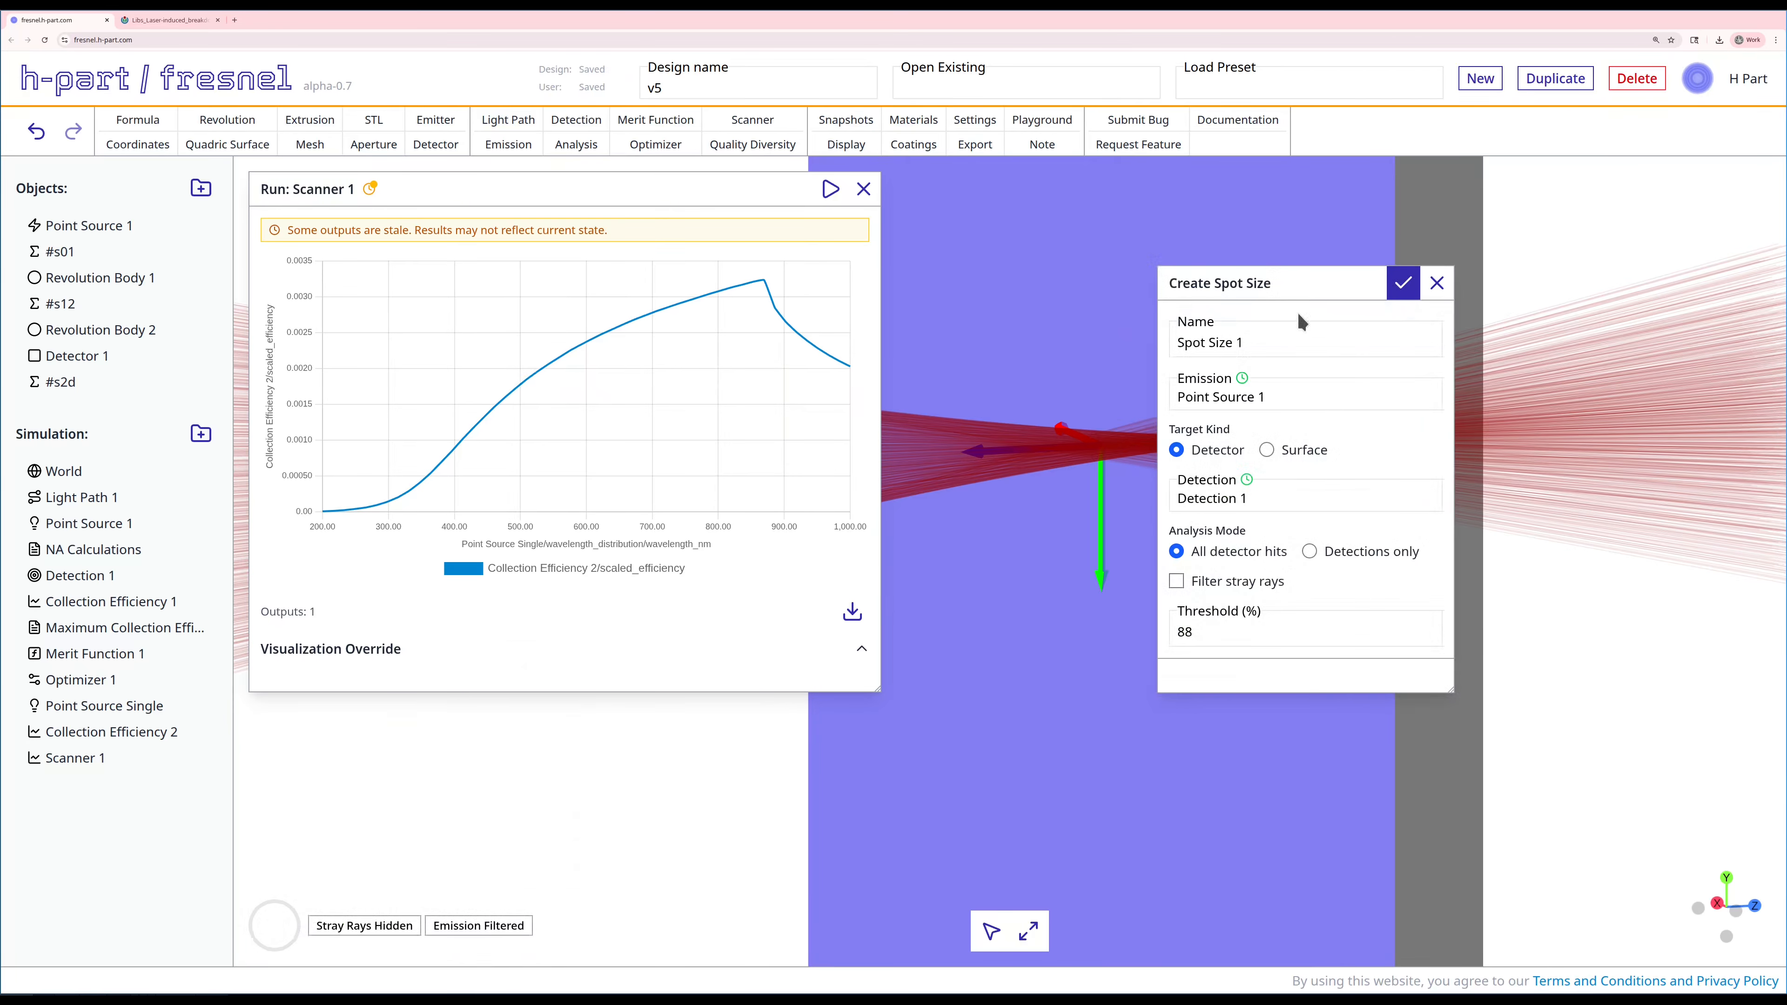
left_click(1308, 551)
double_click(1235, 626)
type("50")
left_click(1251, 402)
left_click(1238, 456)
left_click(1403, 283)
Step: Run Spot Size 1 and place its results beside the scanner plot
right_click(85, 785)
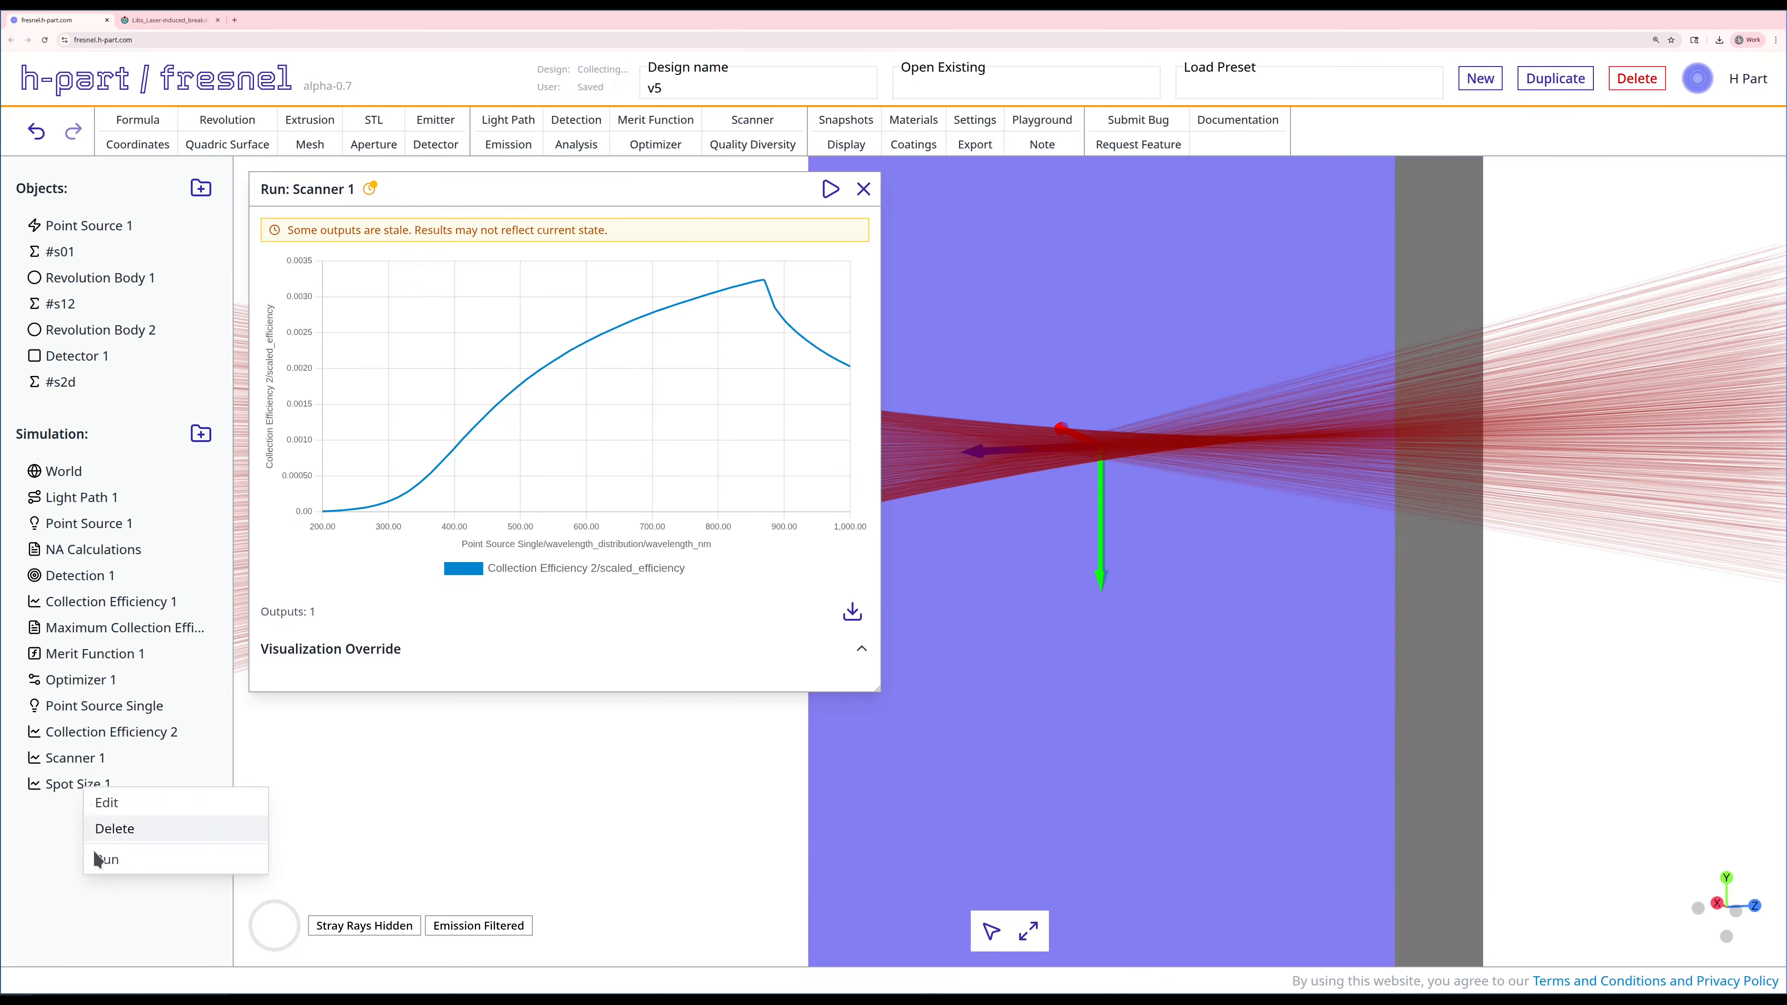
left_click(109, 851)
left_click_drag(362, 722, 1420, 175)
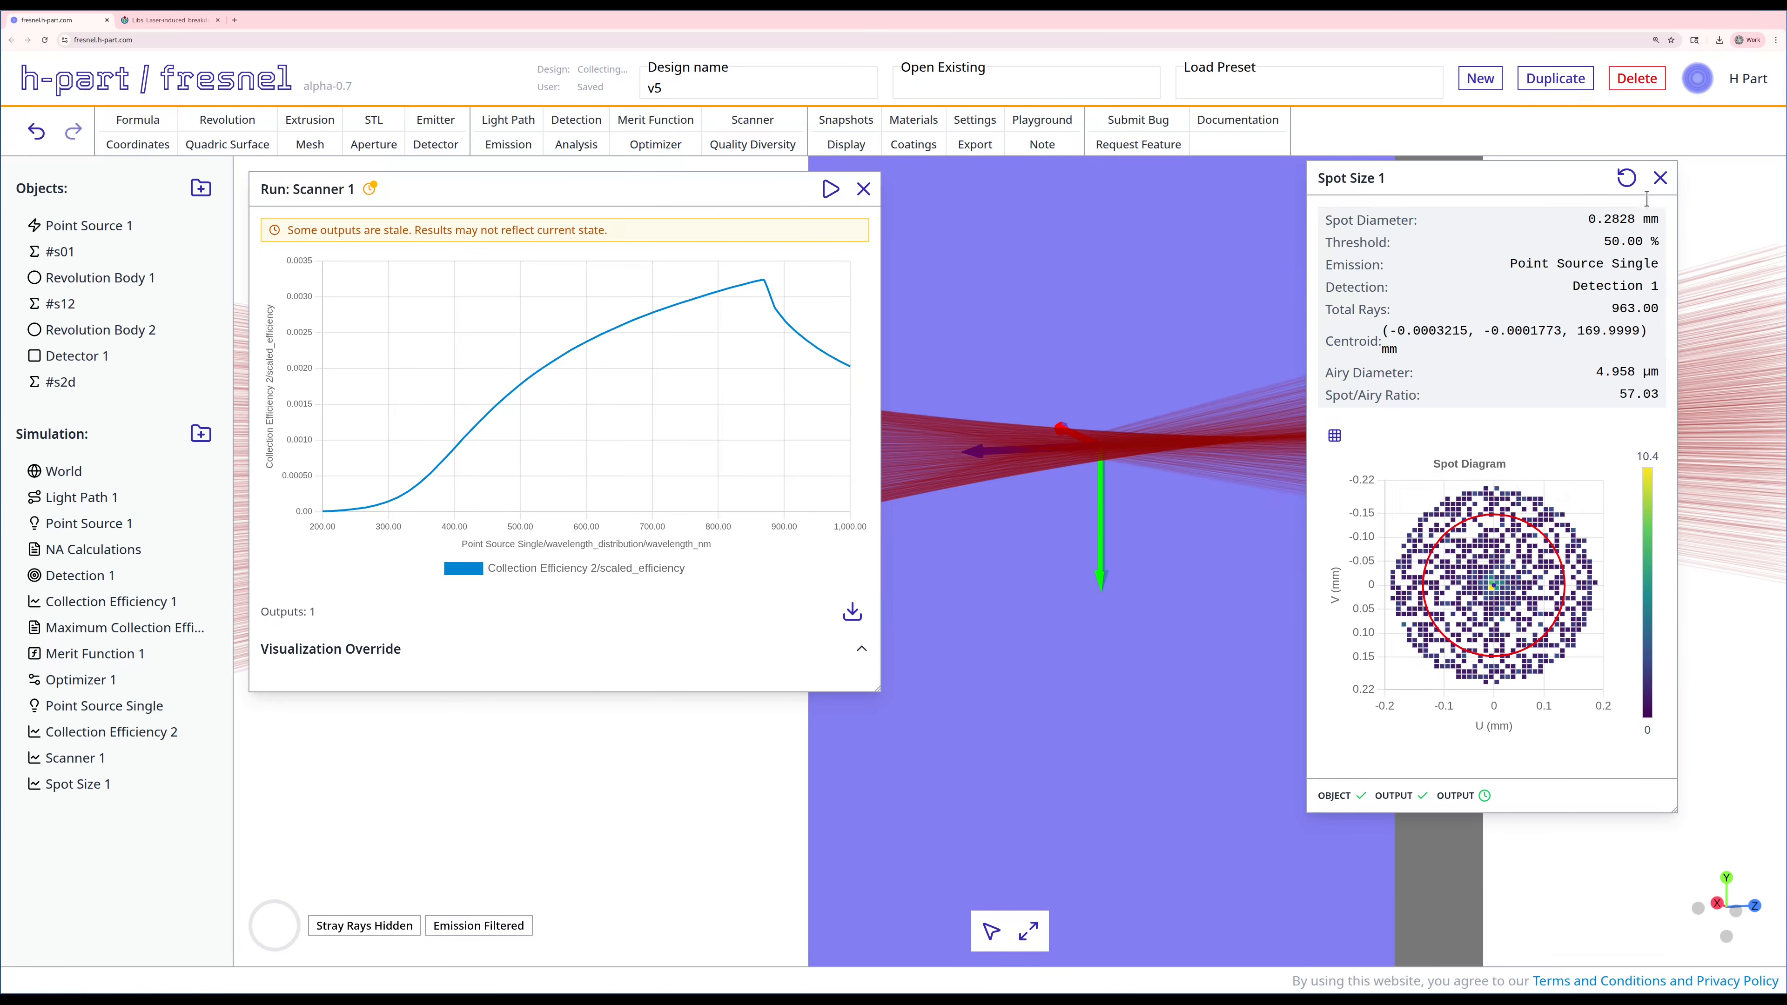
Step: Edit Spot Size 1 to use an 88% threshold, save it, and recompute the spot size results
right_click(94, 783)
left_click(120, 795)
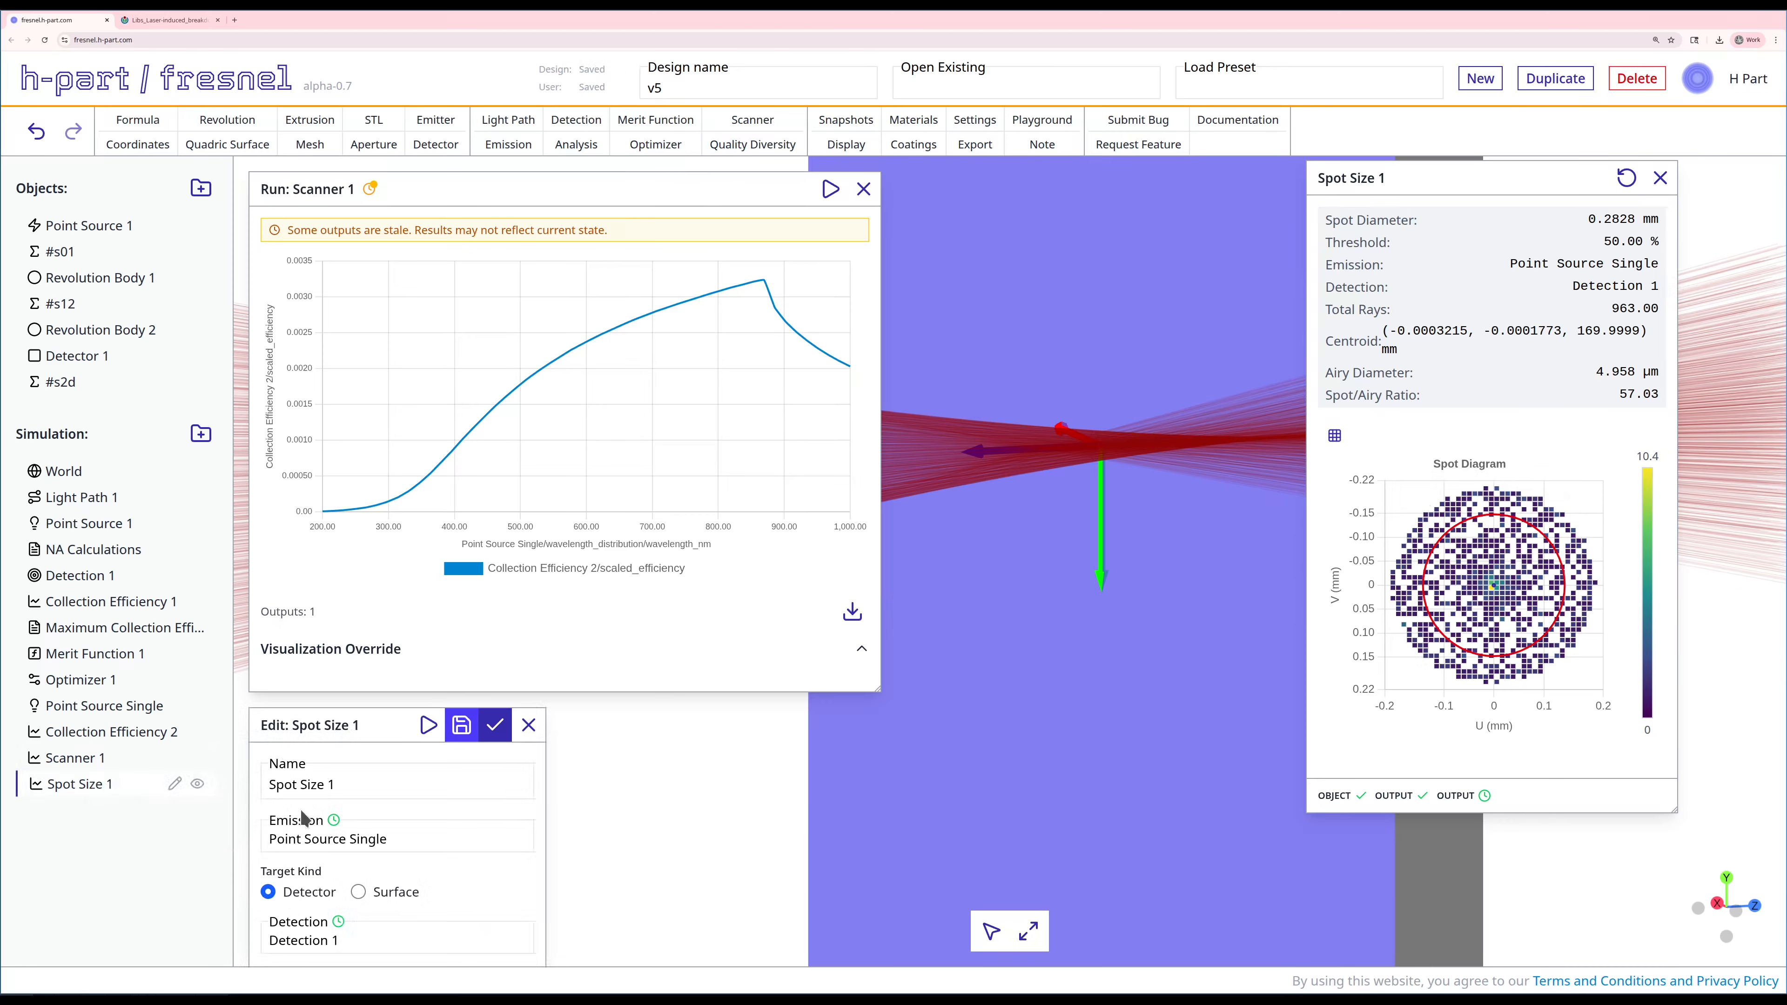
left_click_drag(399, 732, 1009, 356)
double_click(919, 713)
type("88")
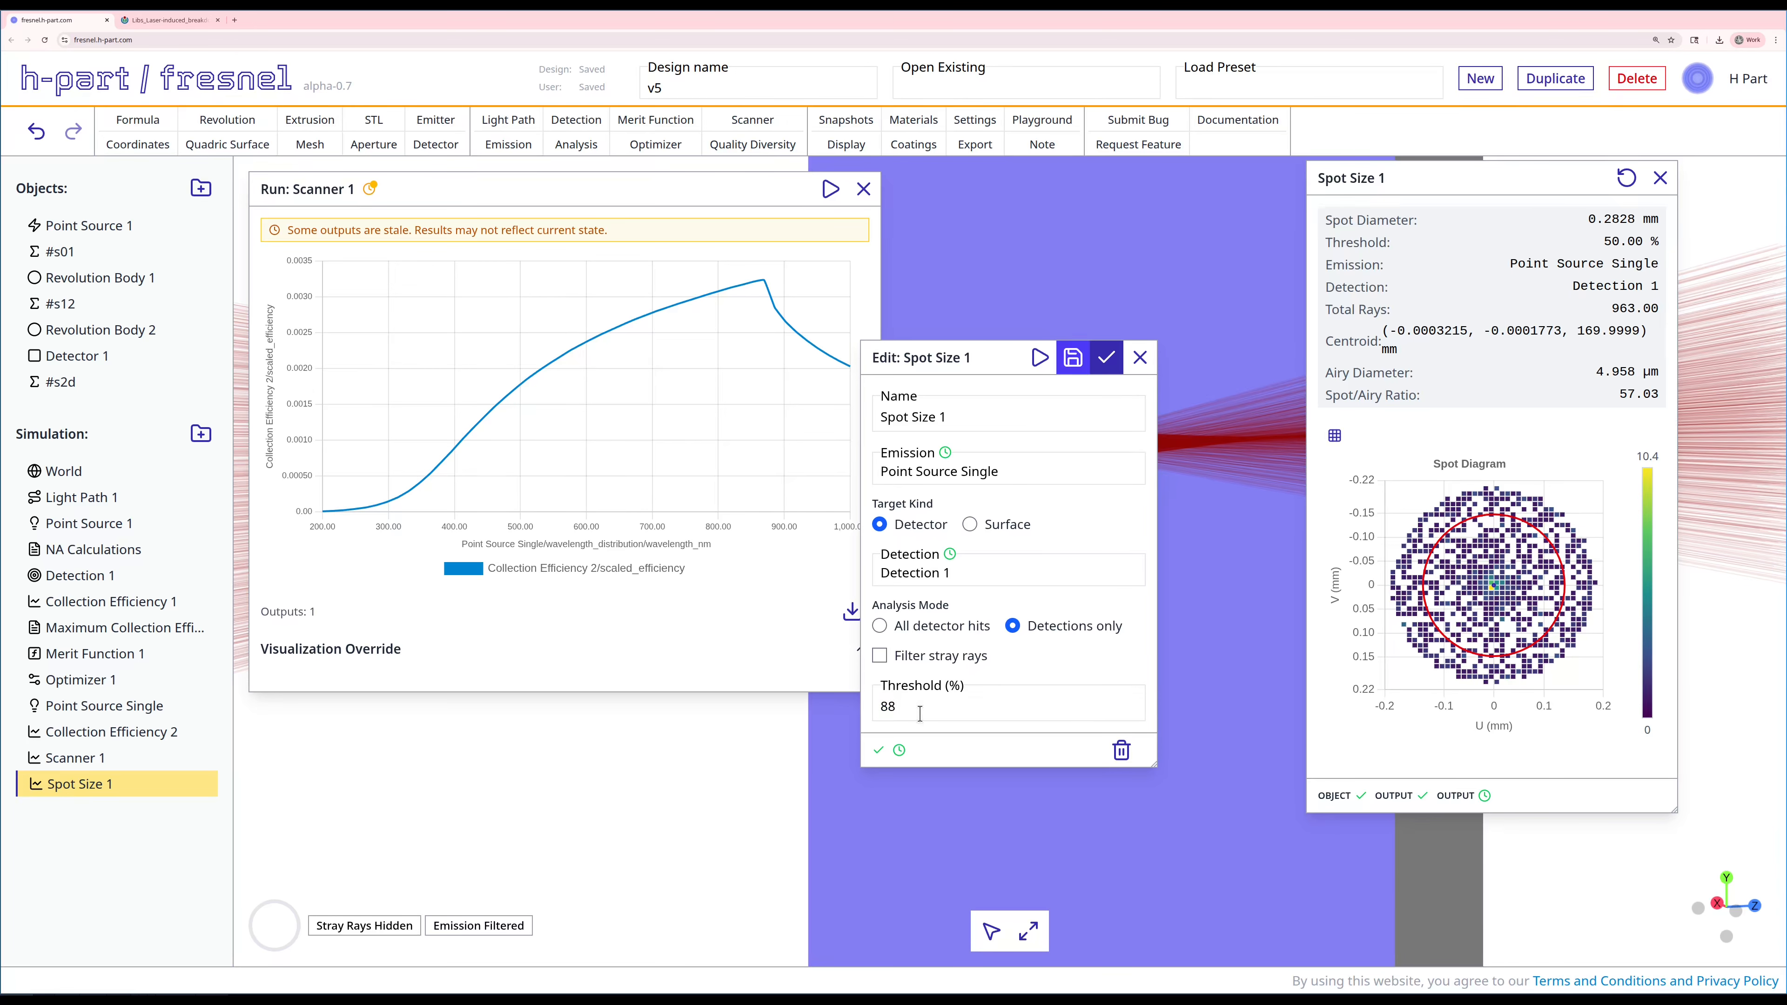
left_click(1075, 358)
left_click(1625, 178)
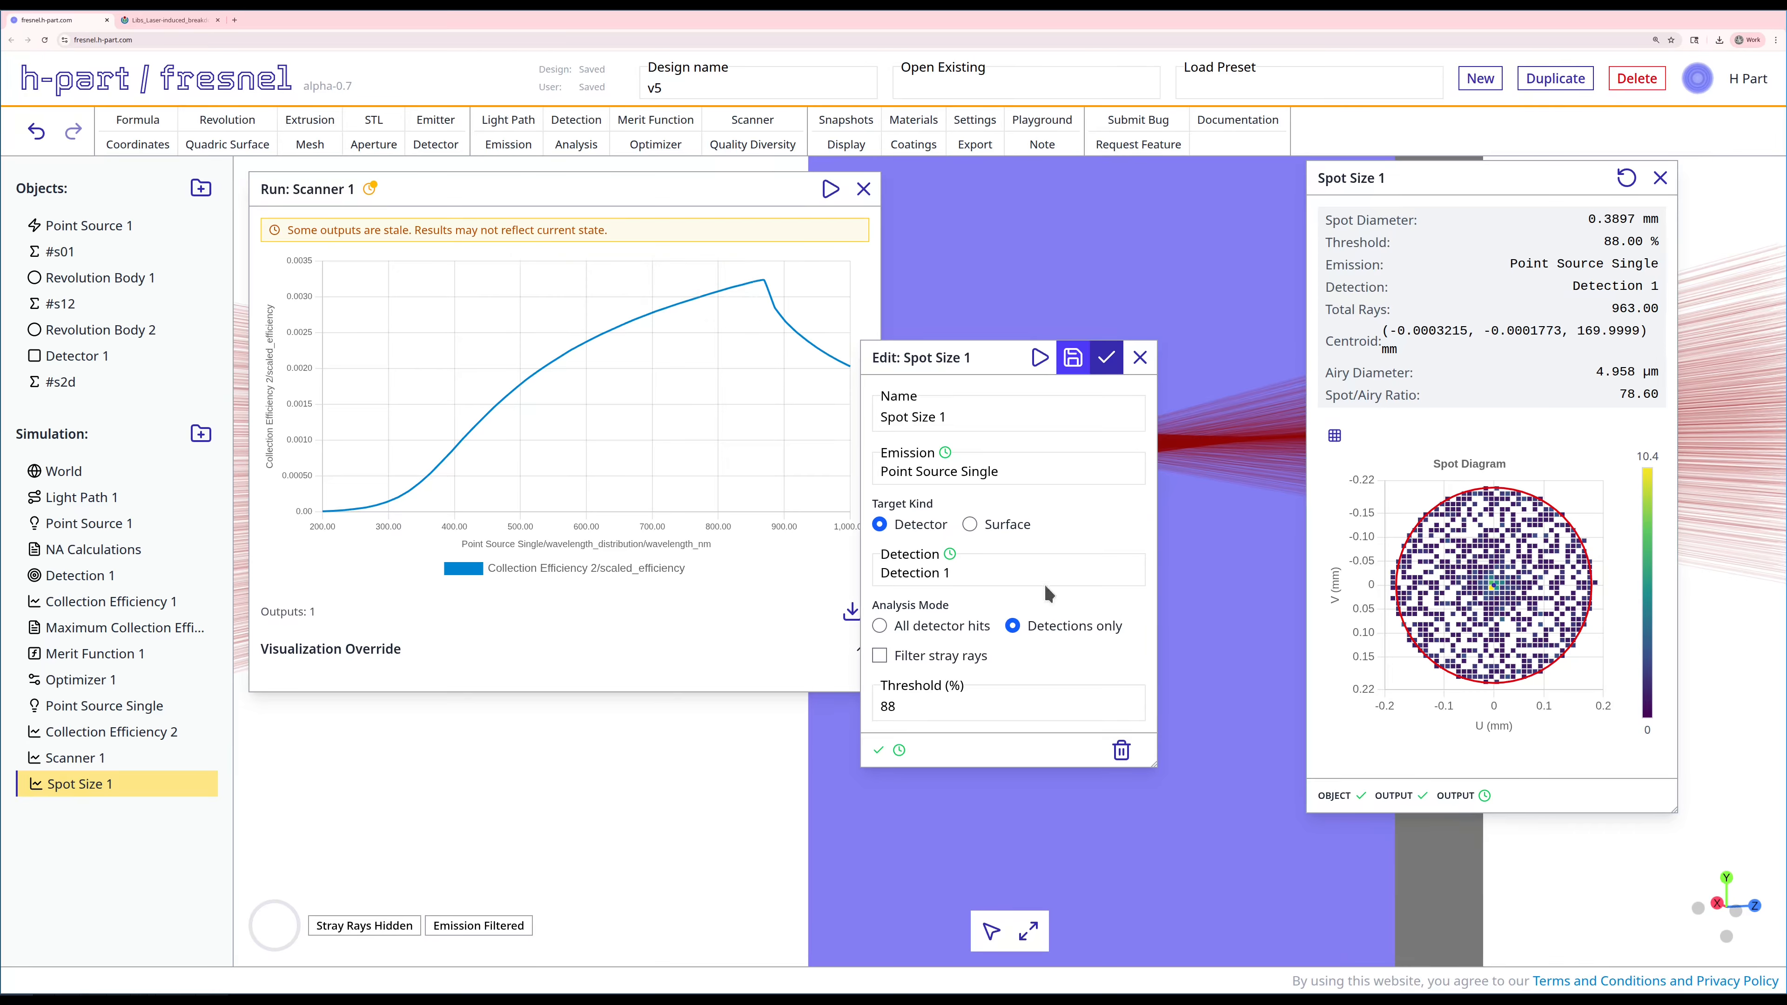
Step: Set the Spot Size 1 threshold to 95%, save it, and refresh the results
double_click(956, 703)
type("95")
left_click(1076, 358)
left_click(1627, 178)
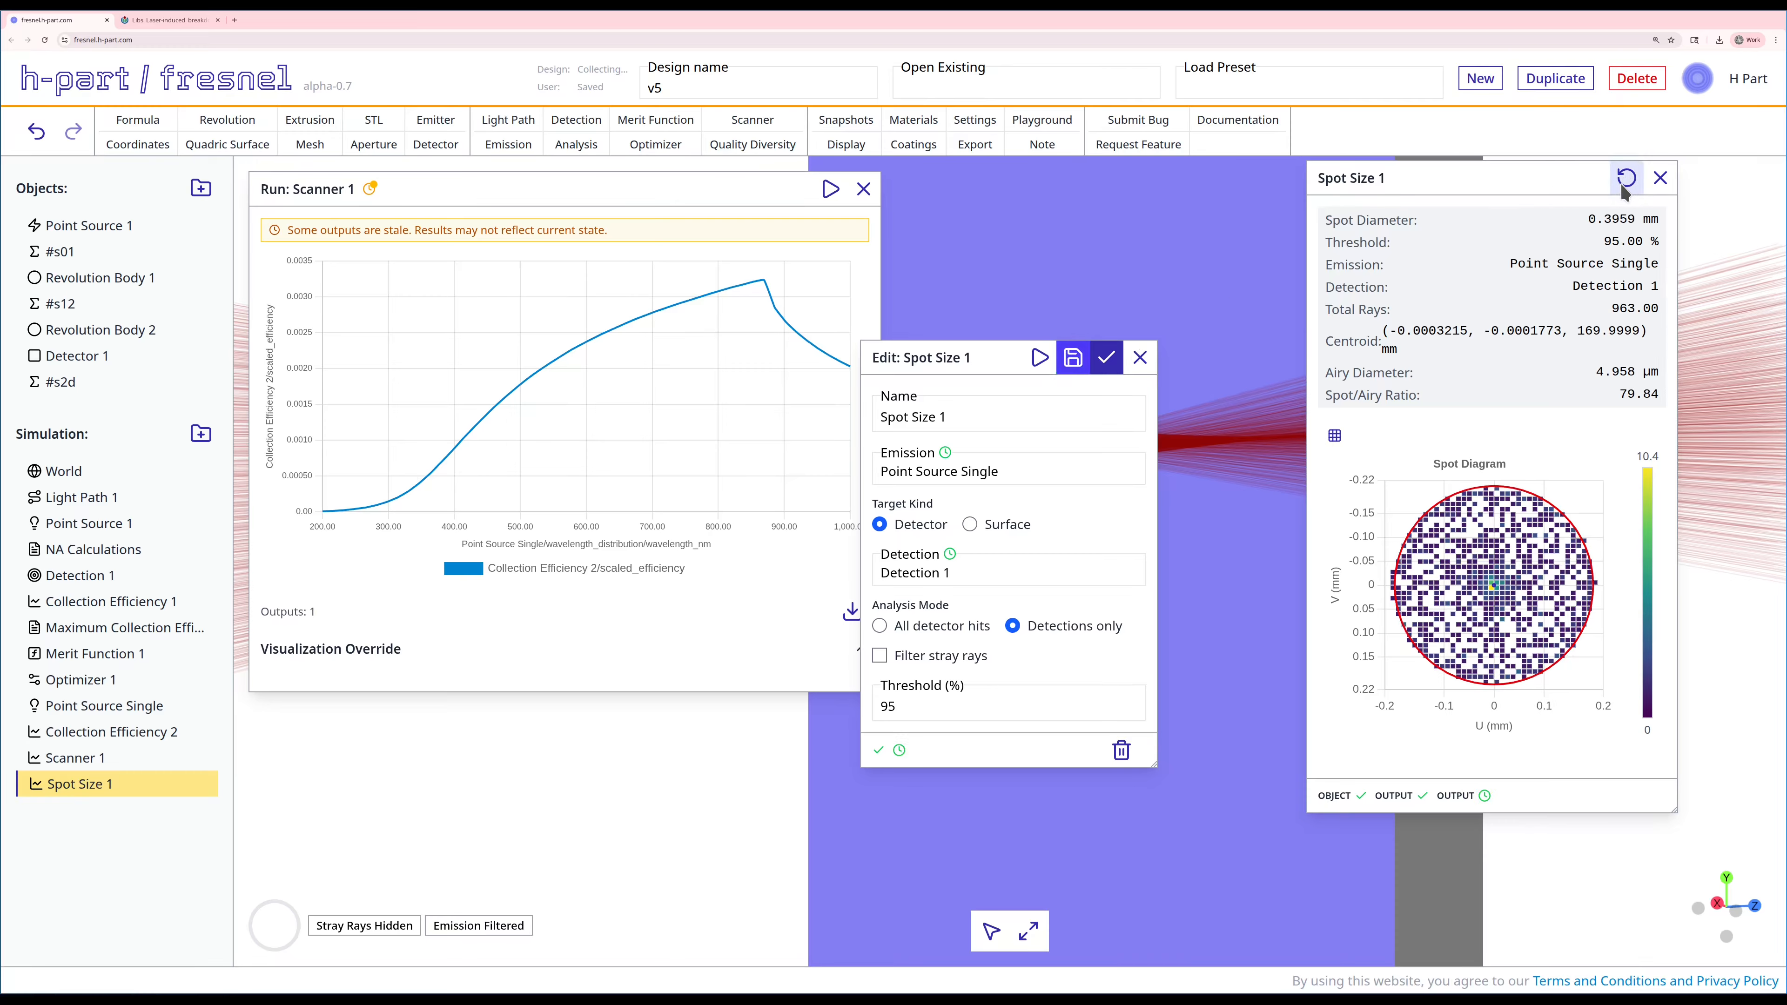
Step: Set the Spot Size 1 threshold to 100%, save and rerun the analysis, and close its editor
double_click(889, 704)
type("100")
left_click(1075, 358)
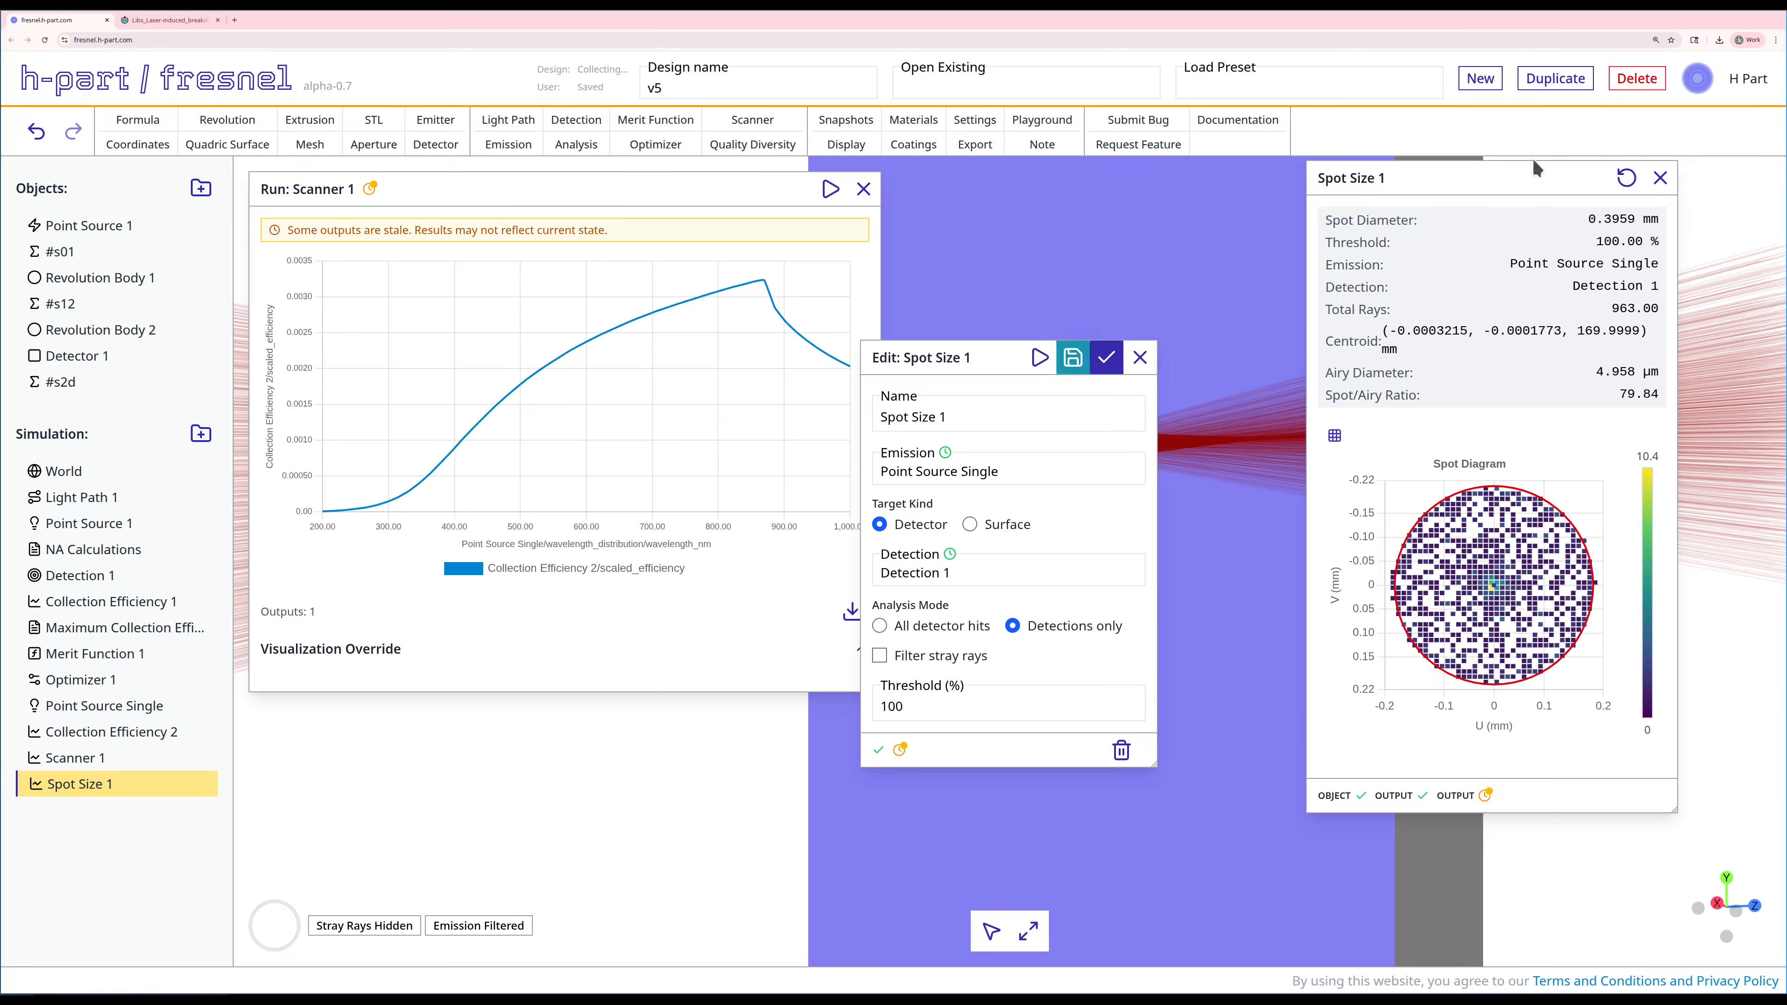
left_click(1626, 179)
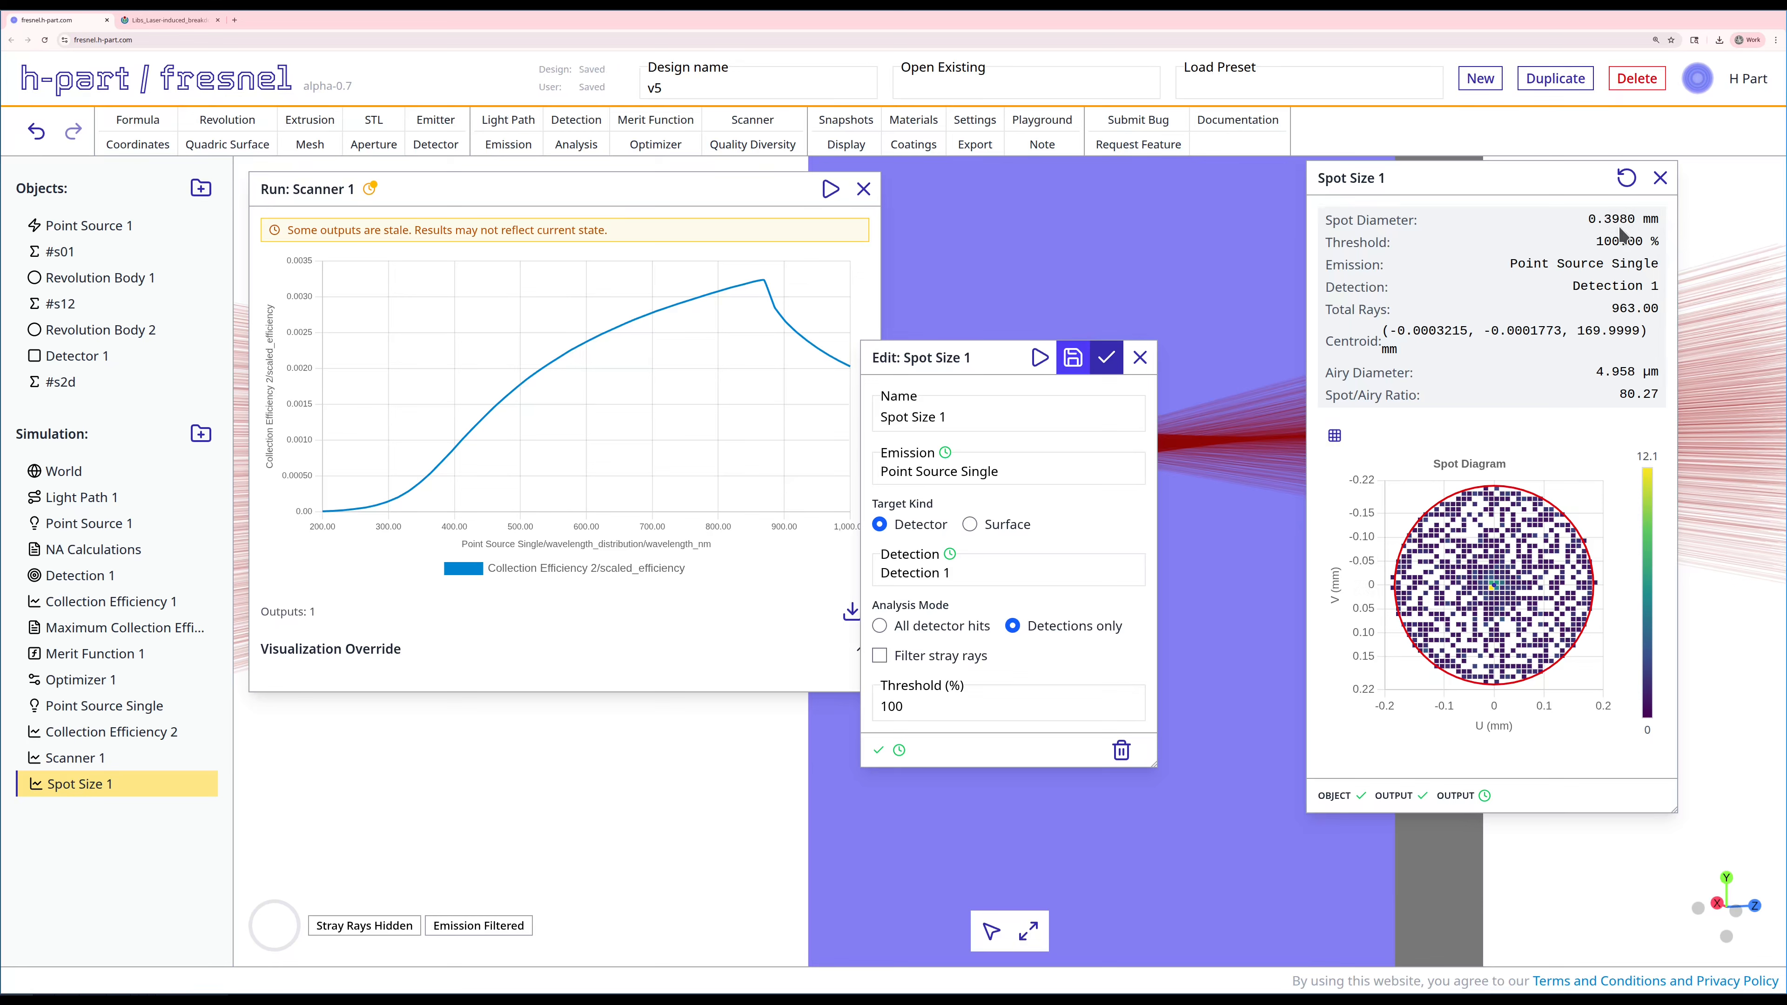
left_click(1140, 357)
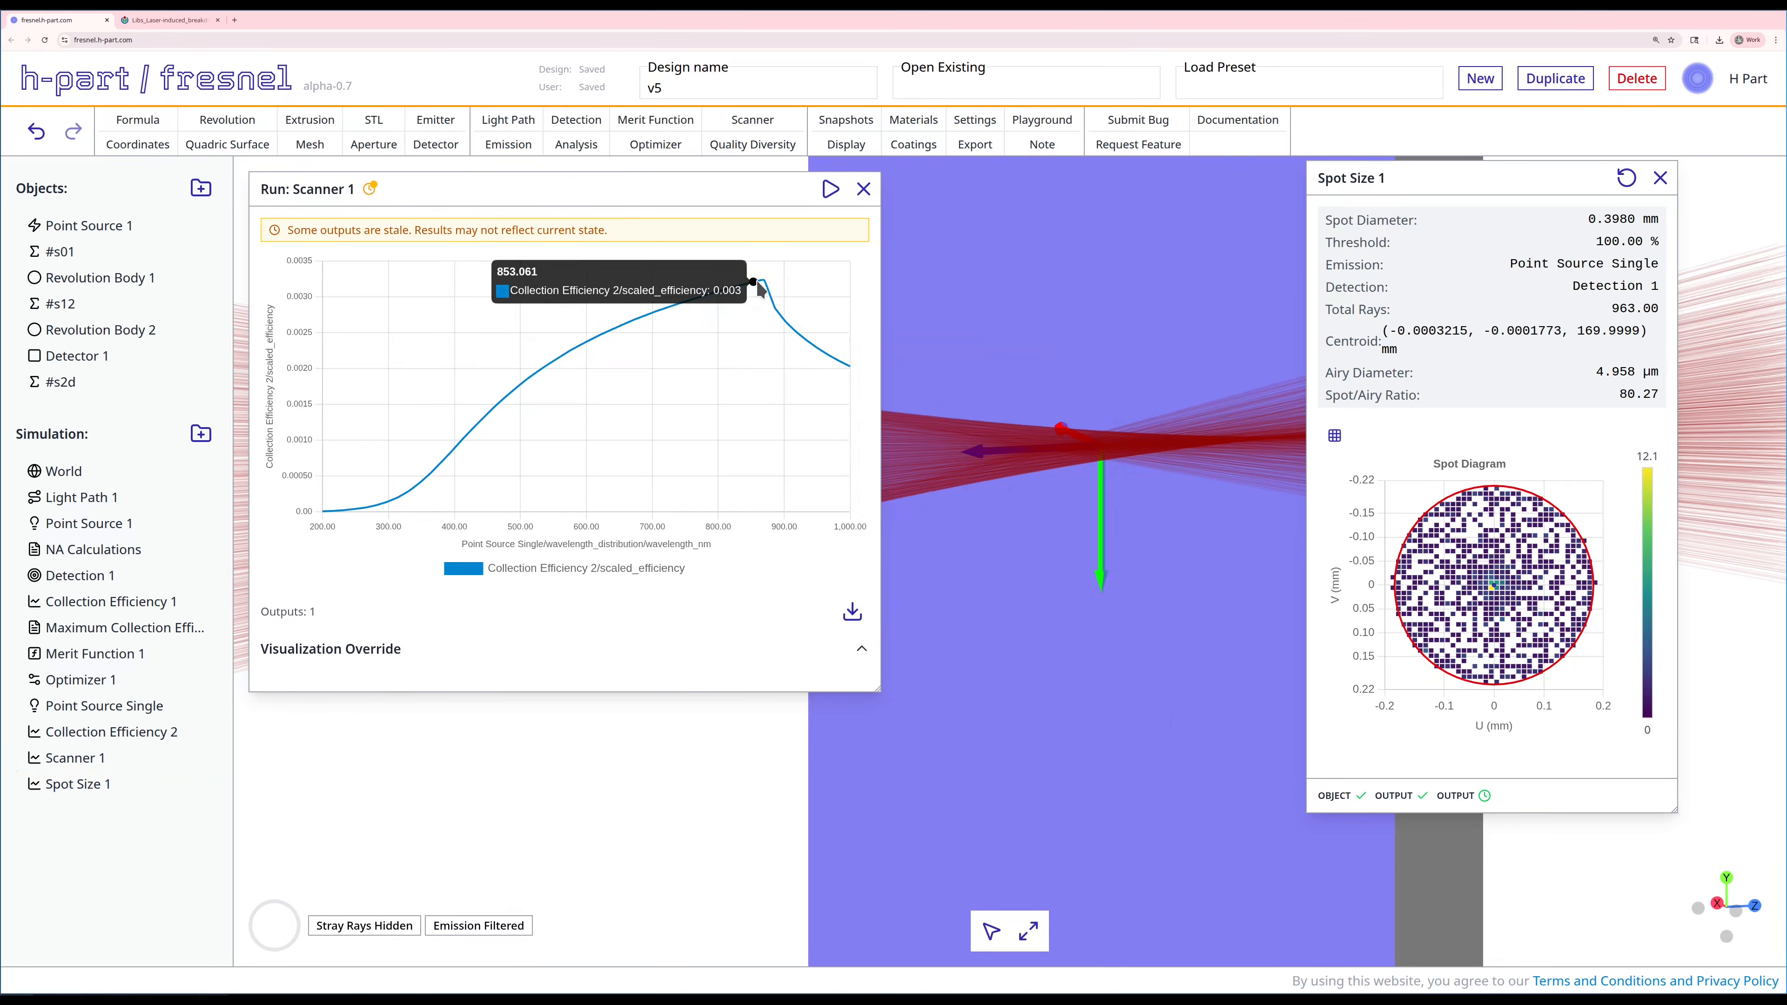
Step: Check the ray convergence at the detector against the scanner curve, and close the Spot Size 1 and Scanner 1 results
scroll(1016, 454, "down", 3)
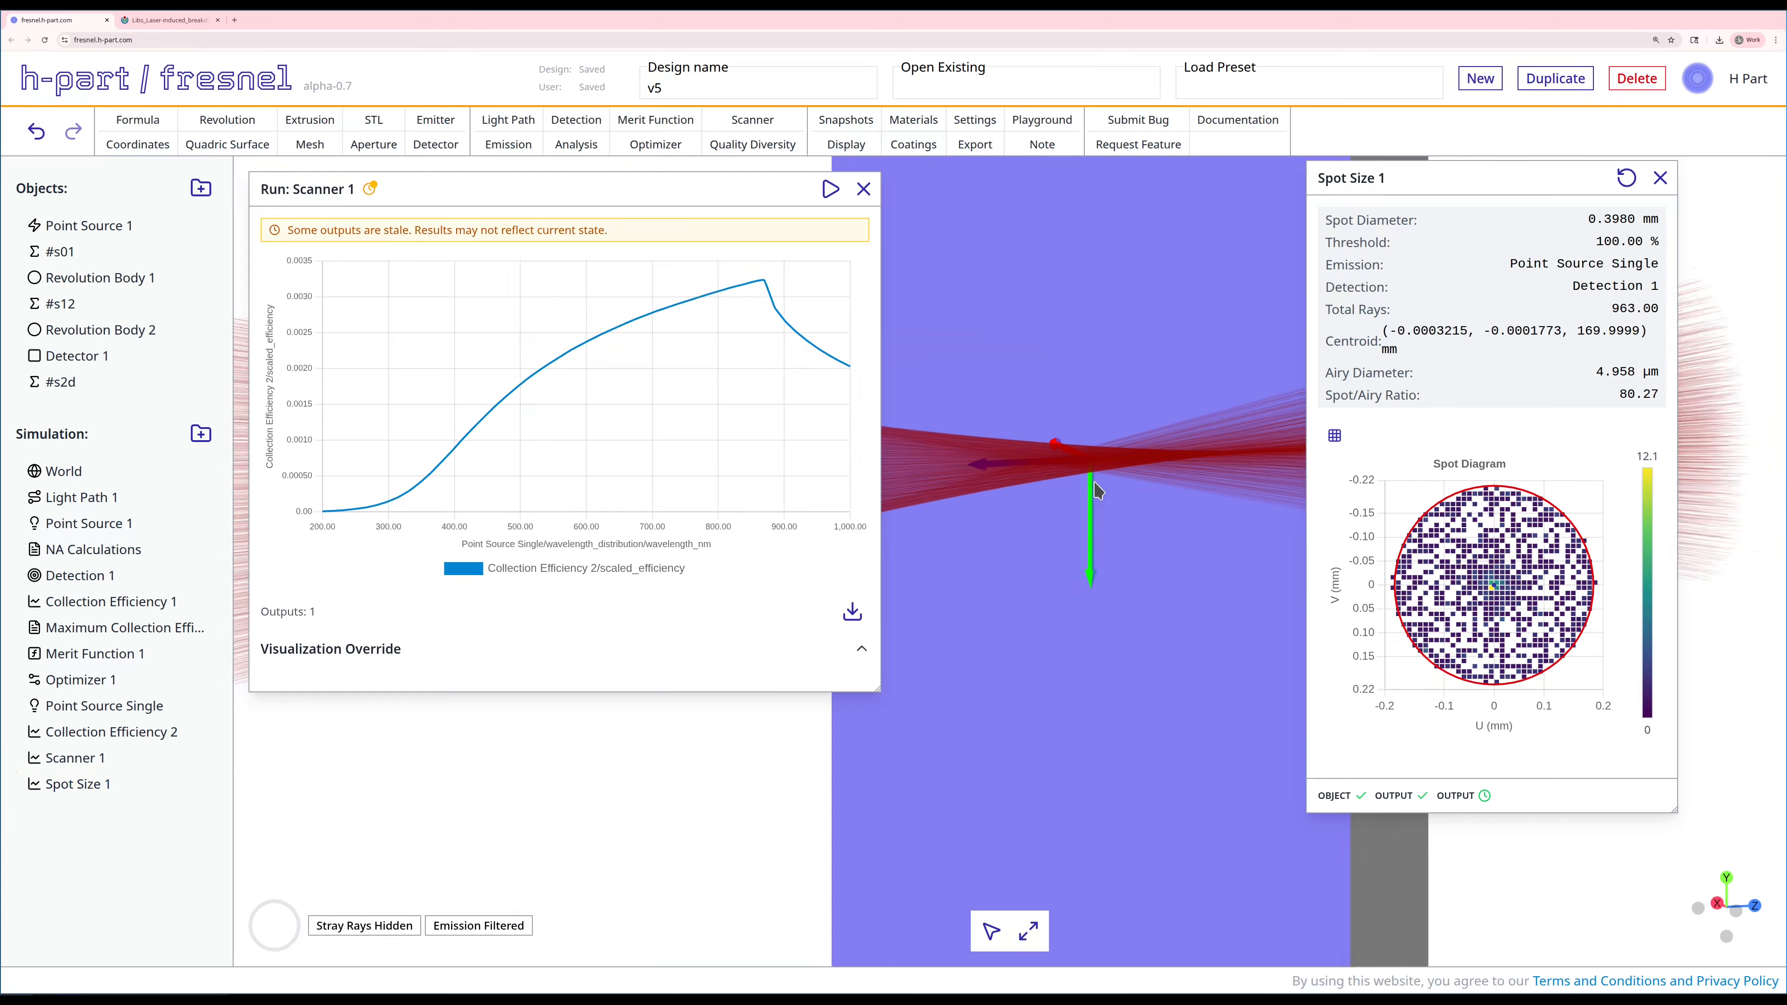
scroll(1080, 485, "down", 2)
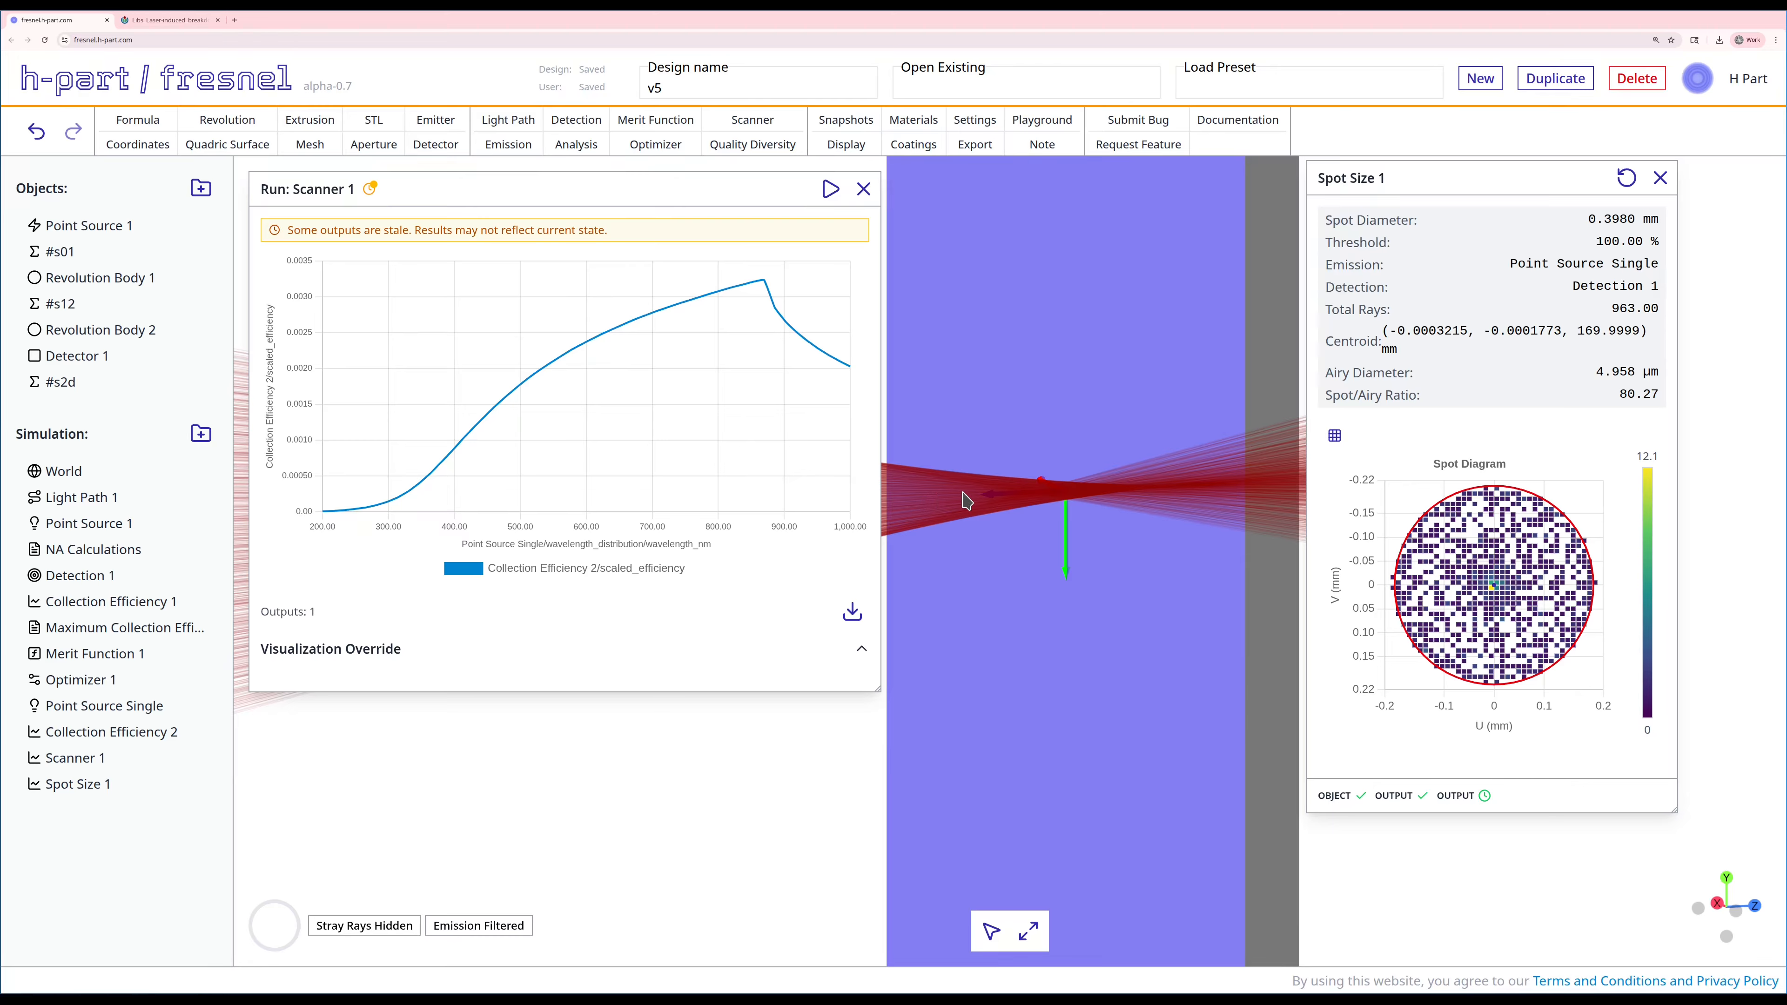
mouse_move(807, 332)
left_click(1659, 178)
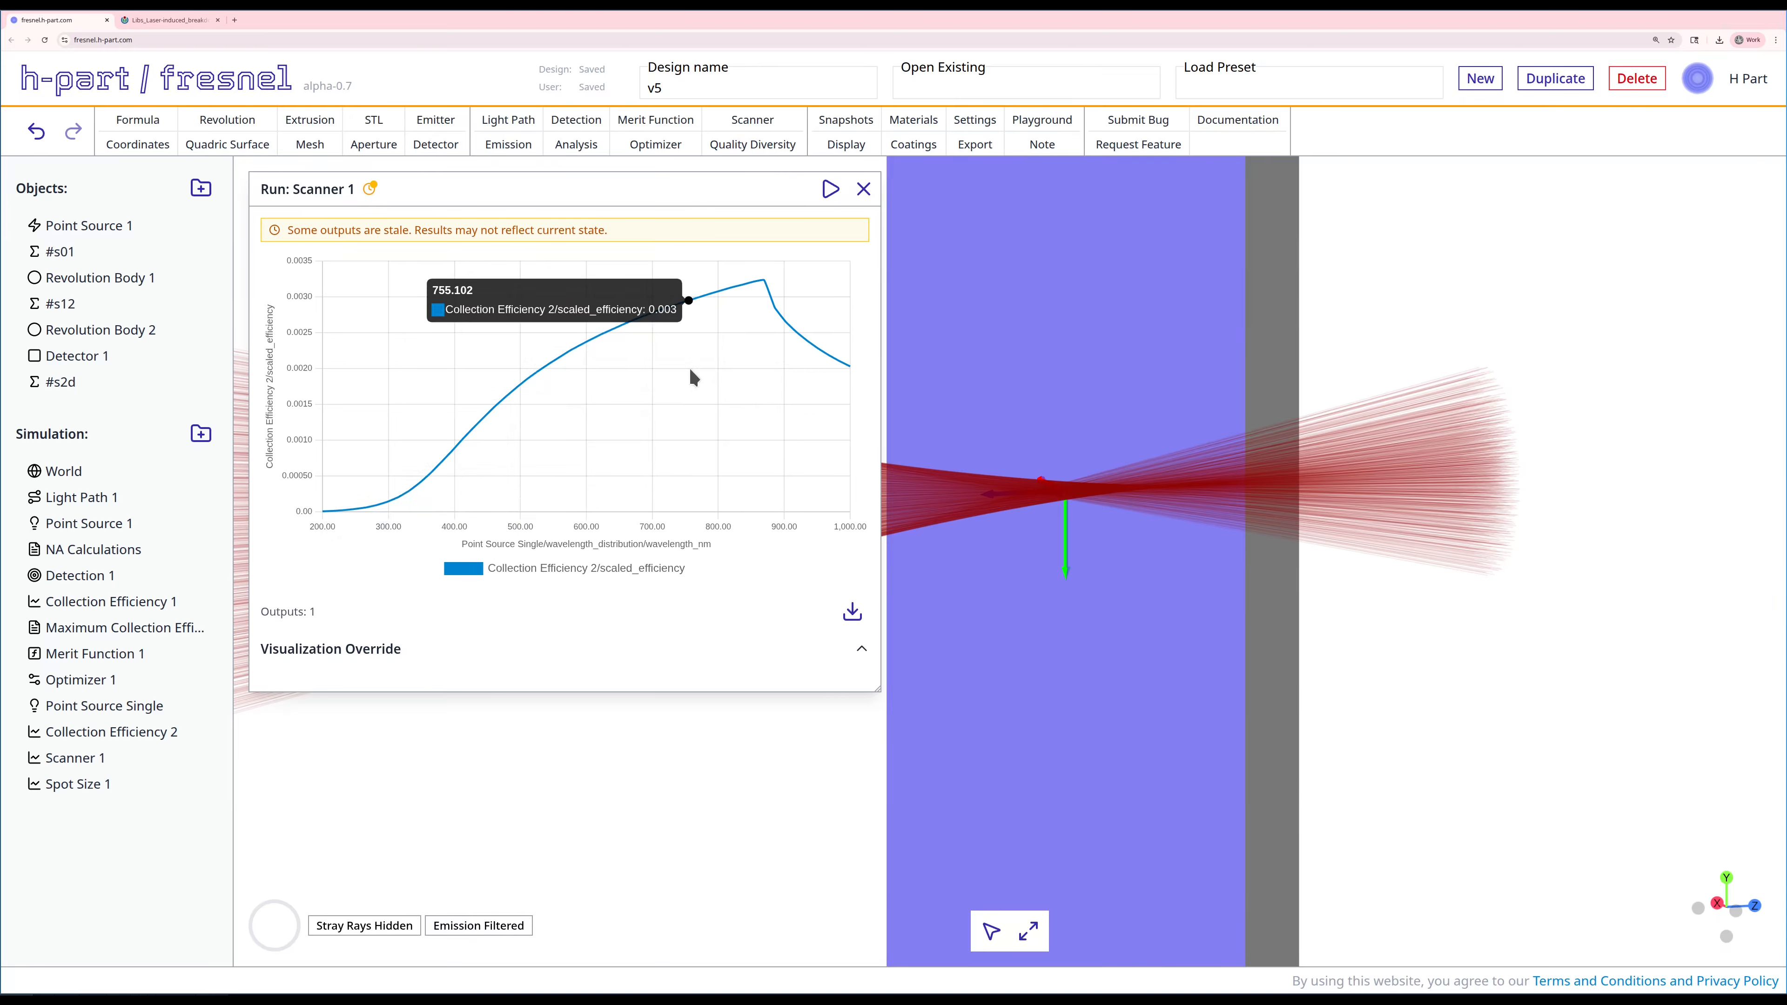
left_click(863, 189)
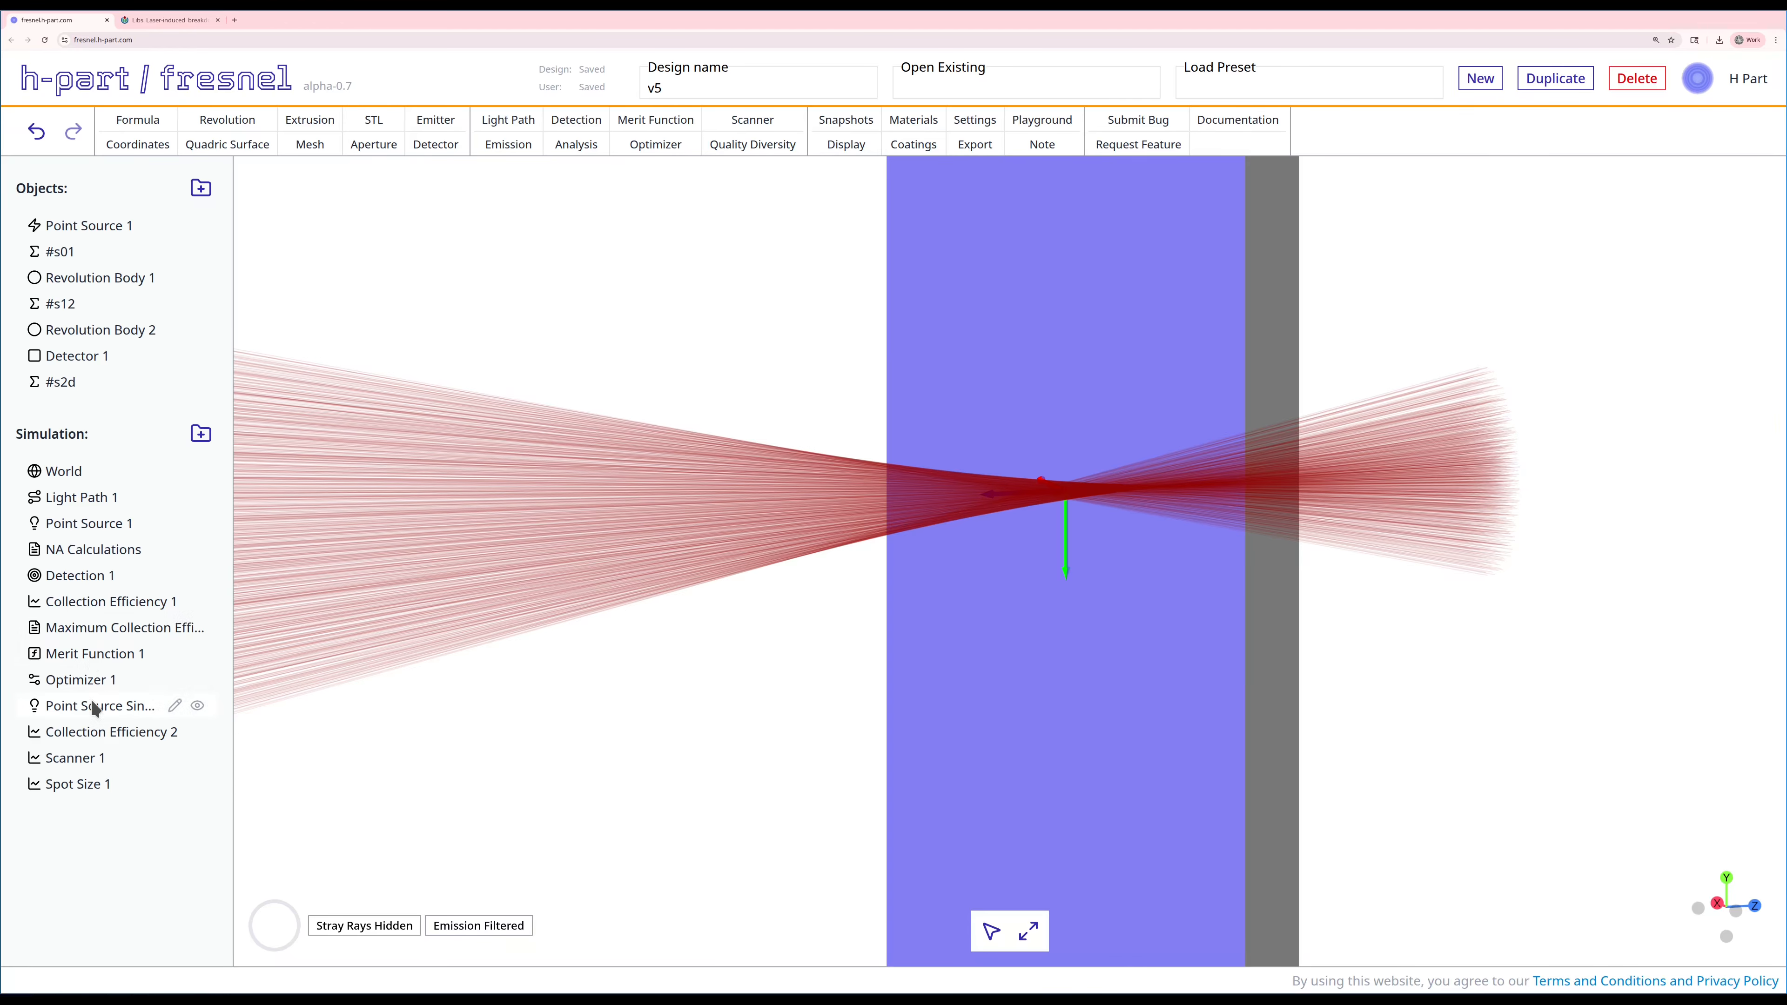
Step: Show the Collection Efficiency 1 results beside the model, keeping both lenses and the detector in sight
right_click(124, 604)
left_click(144, 676)
left_click_drag(585, 185, 1516, 177)
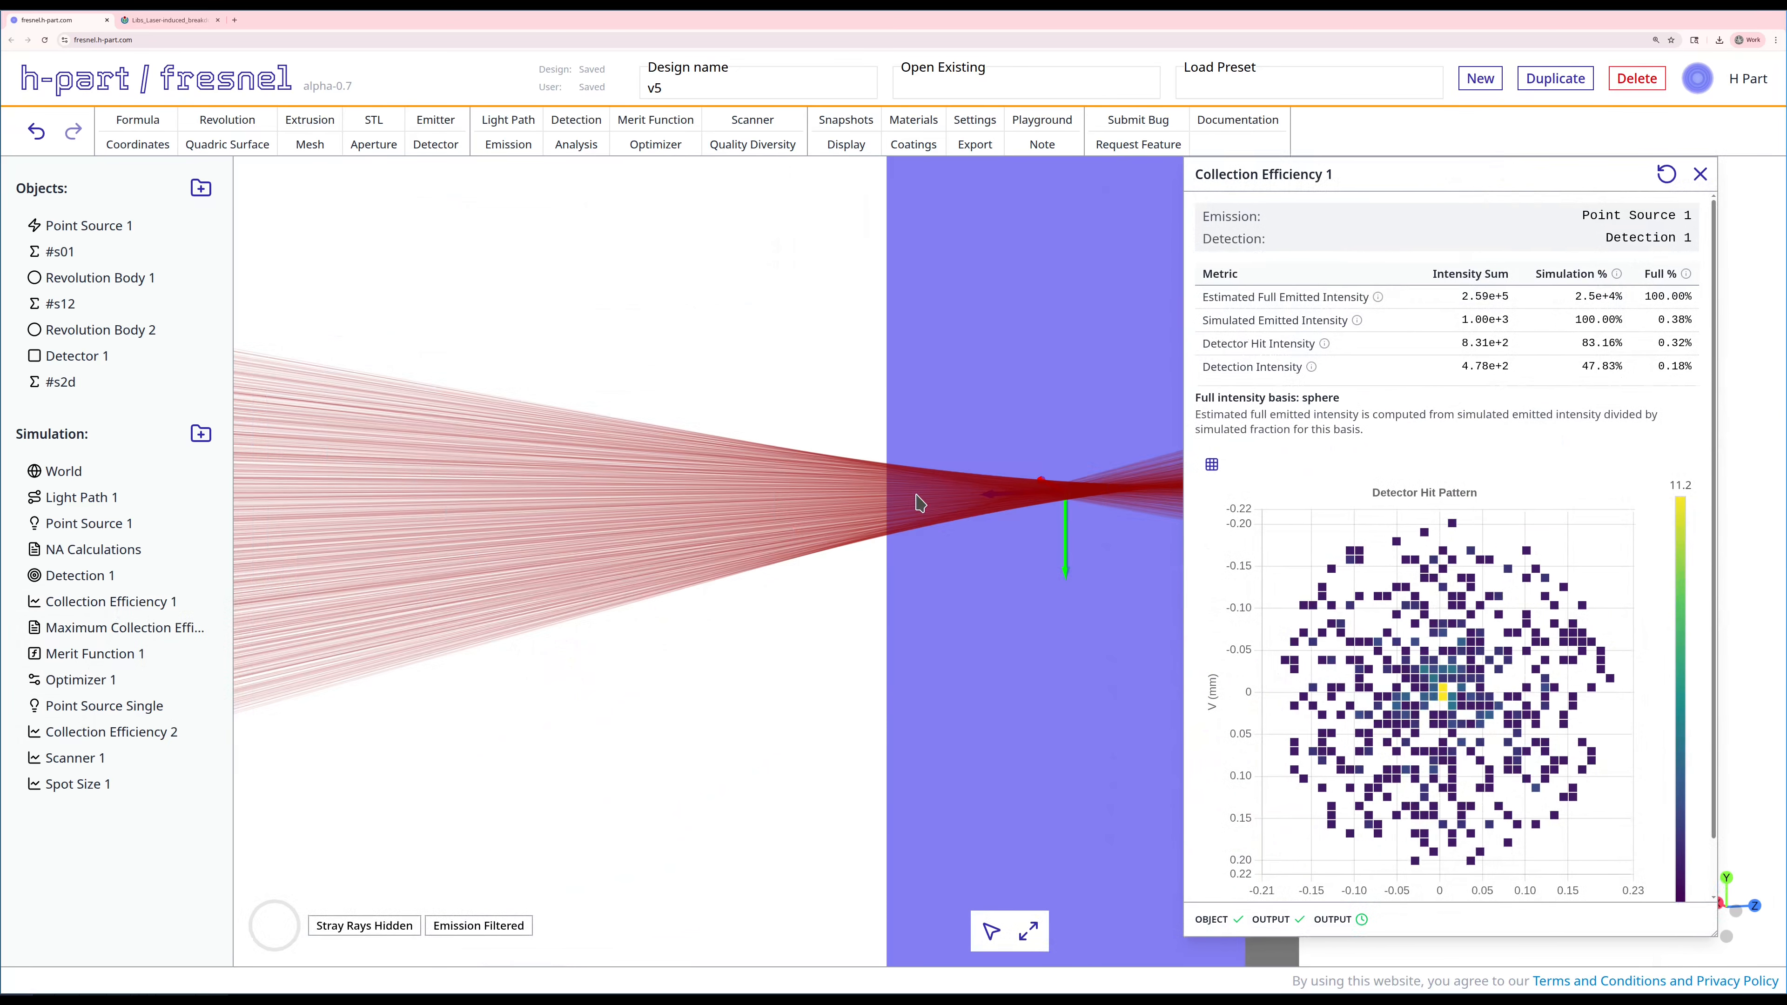
scroll(925, 506, "down", 6)
right_click_drag(748, 563, 771, 500)
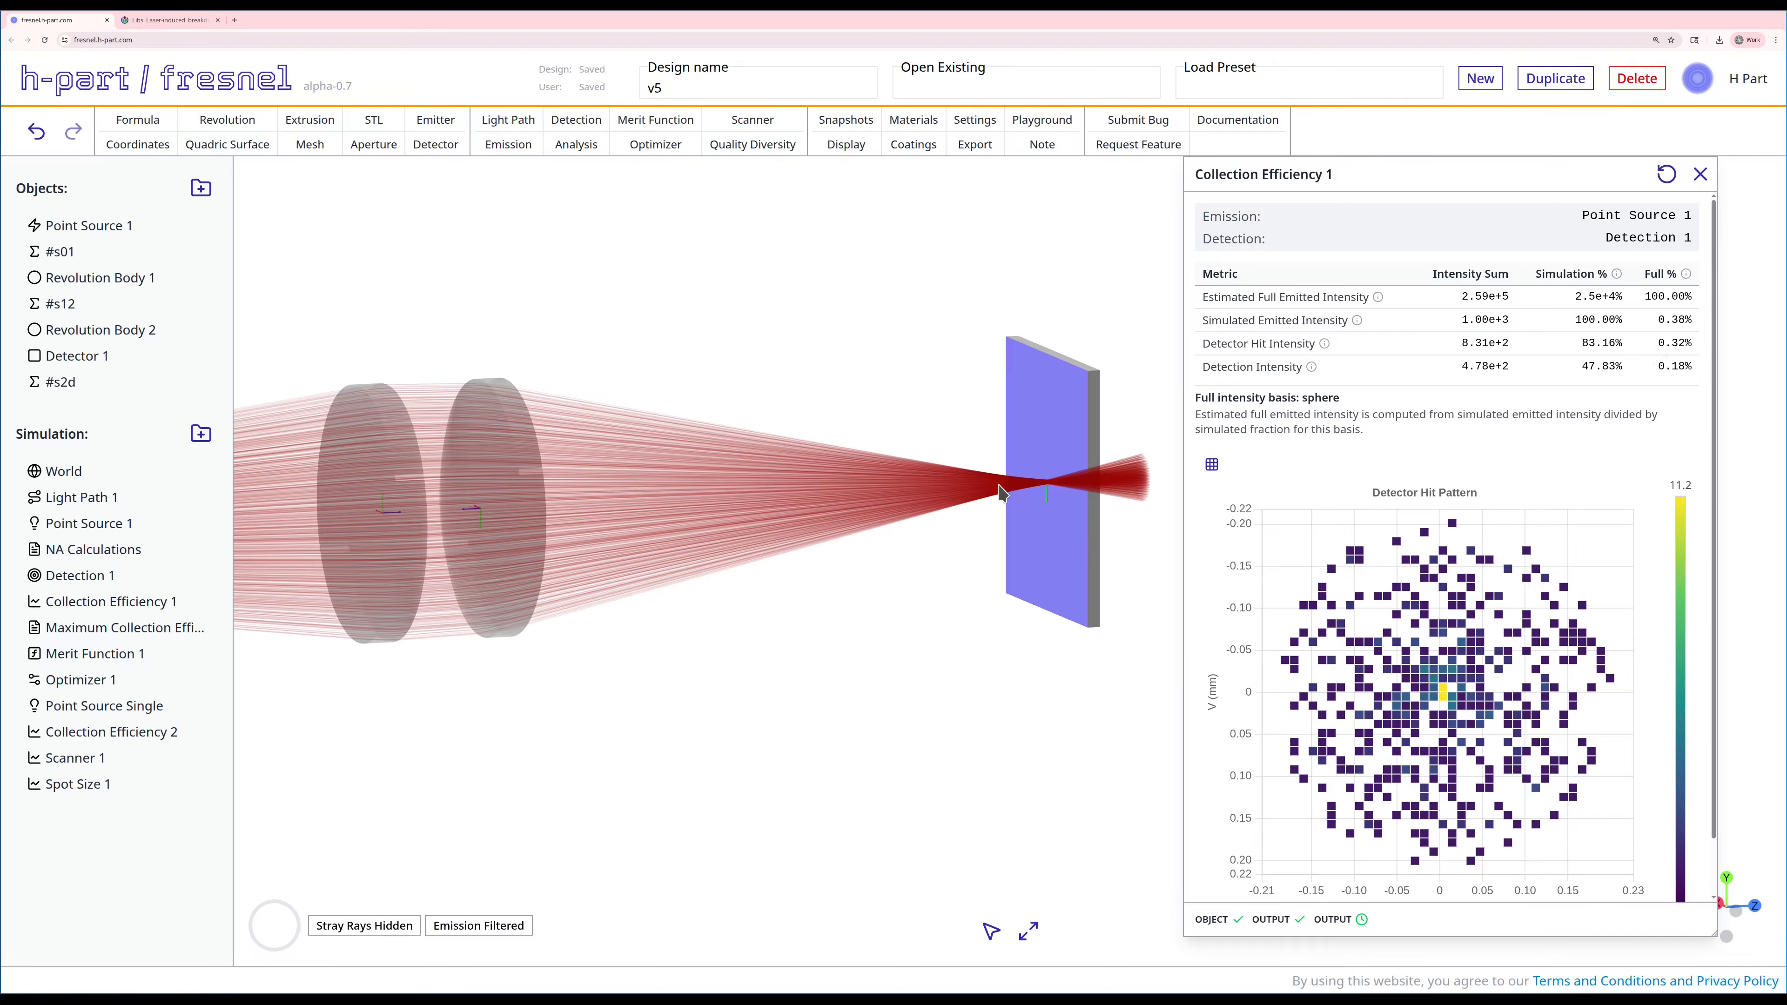
left_click_drag(1002, 492, 1027, 502)
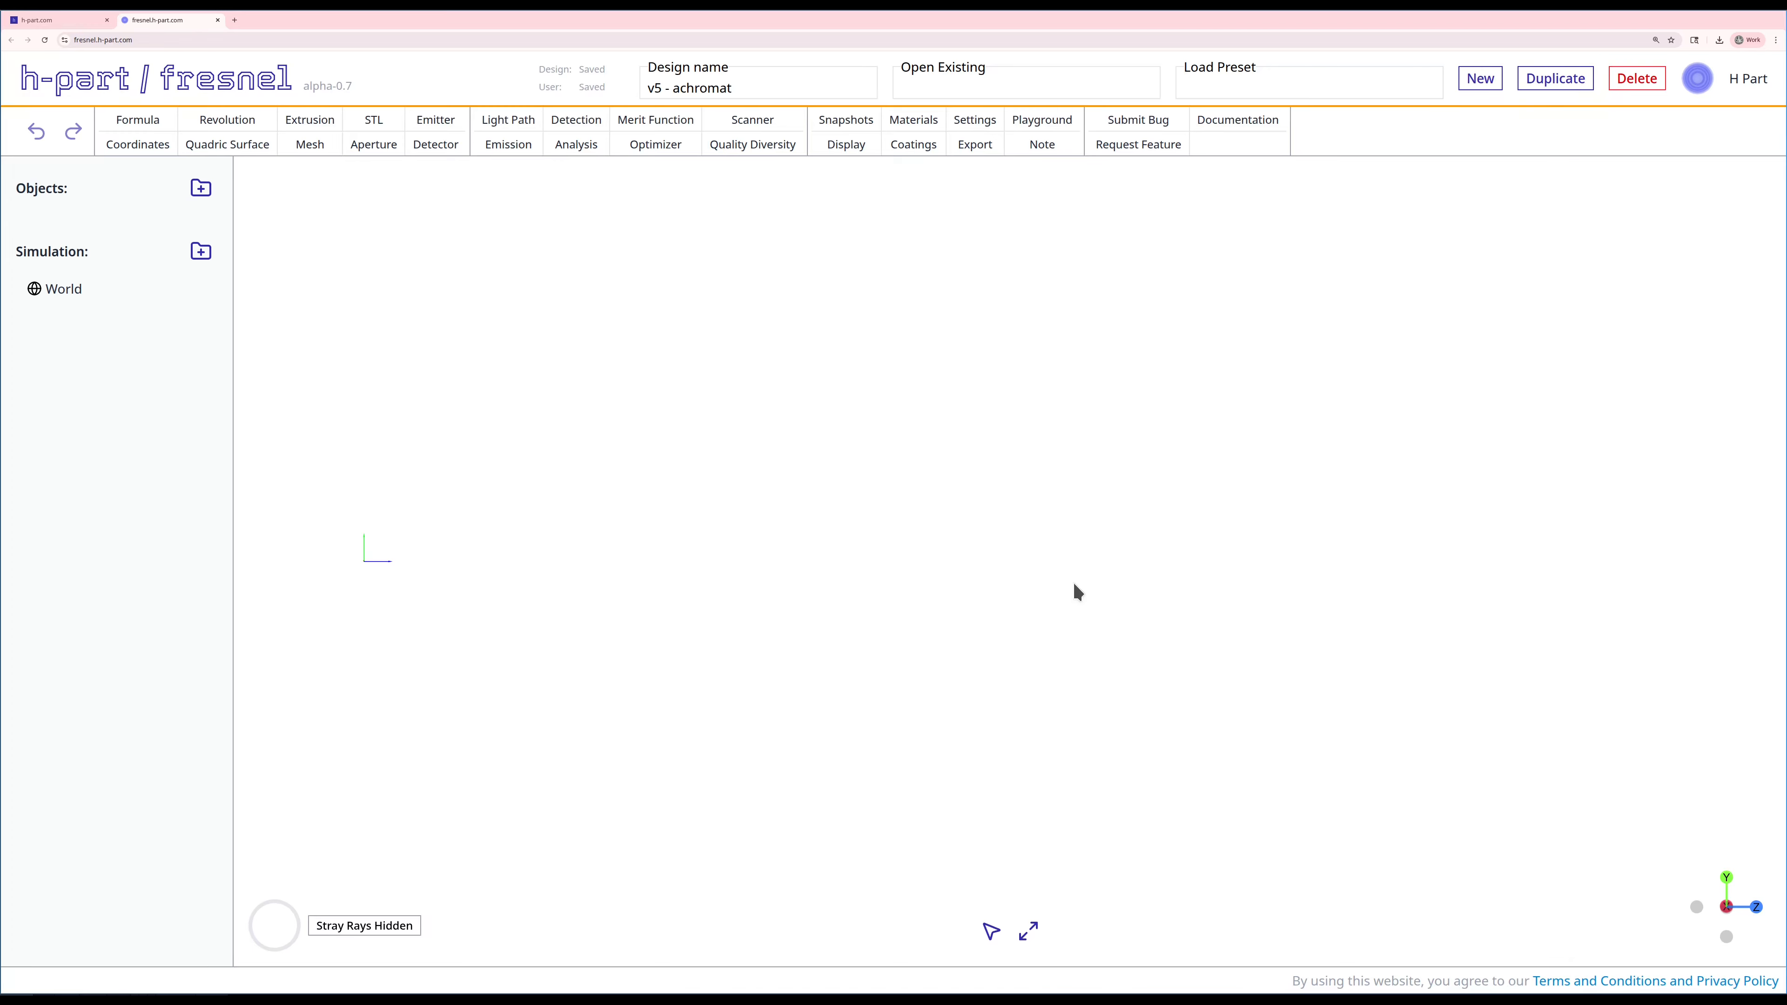
Step: Create a point source at the world origin in the v5 - achromat design
left_click(448, 121)
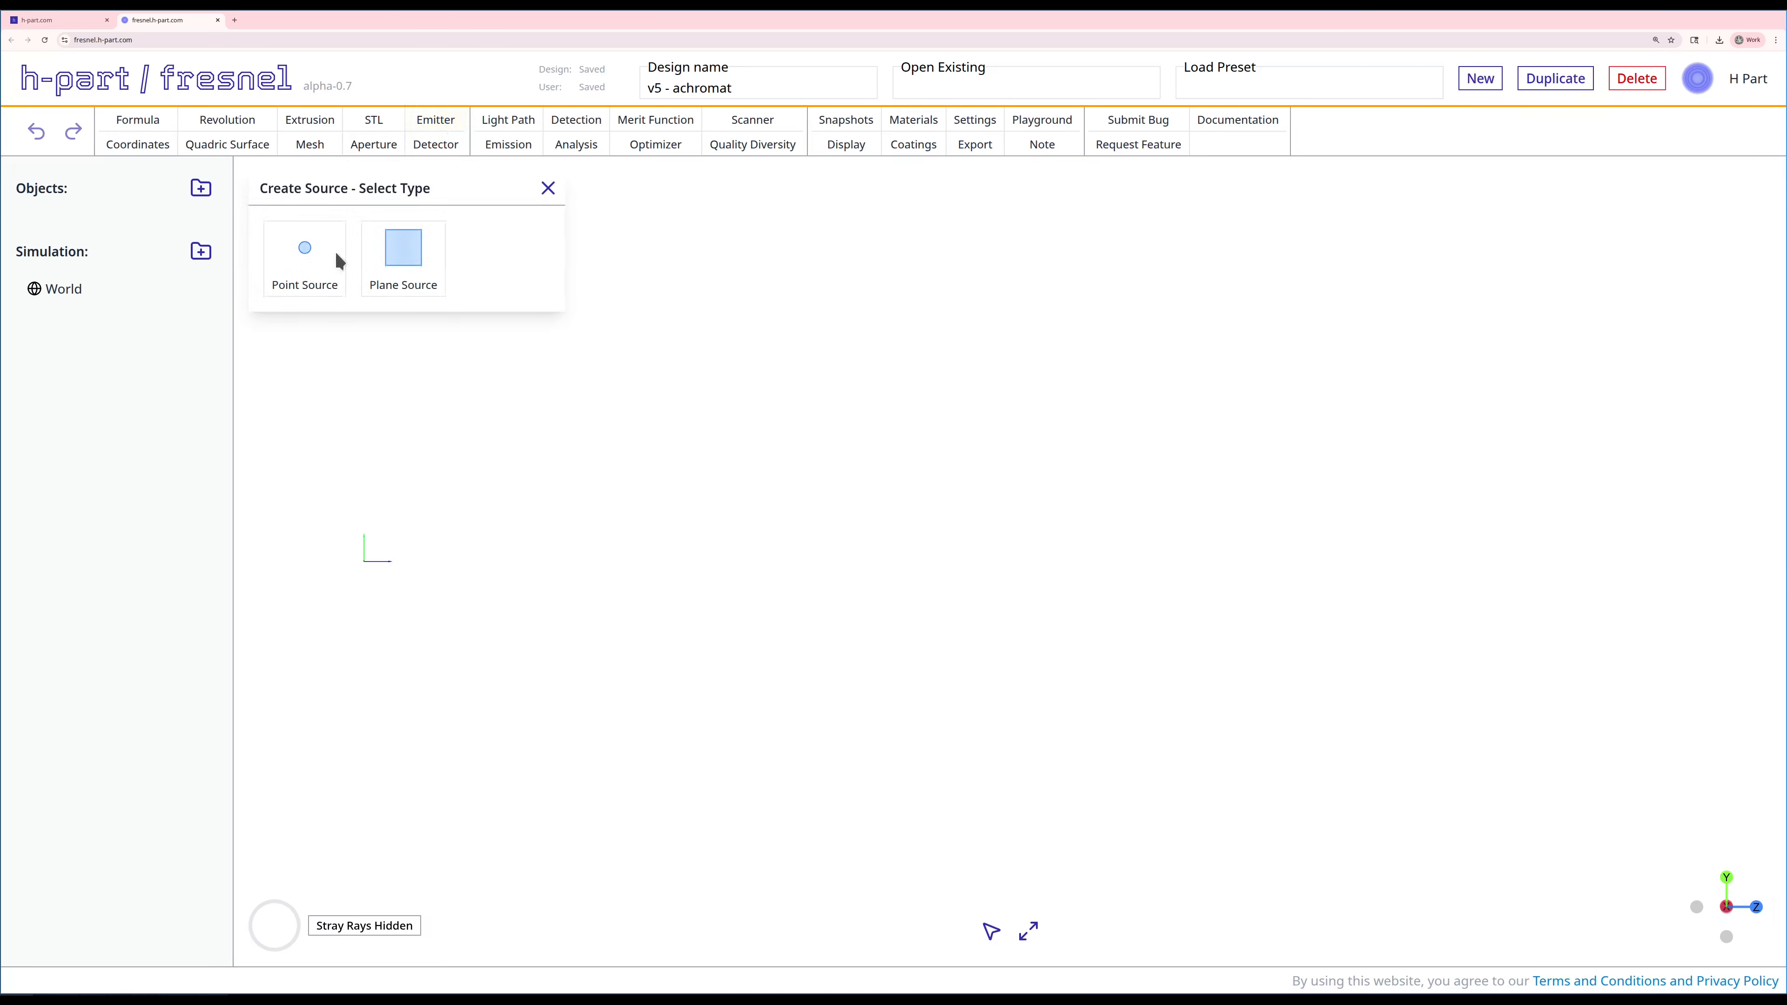
left_click(313, 264)
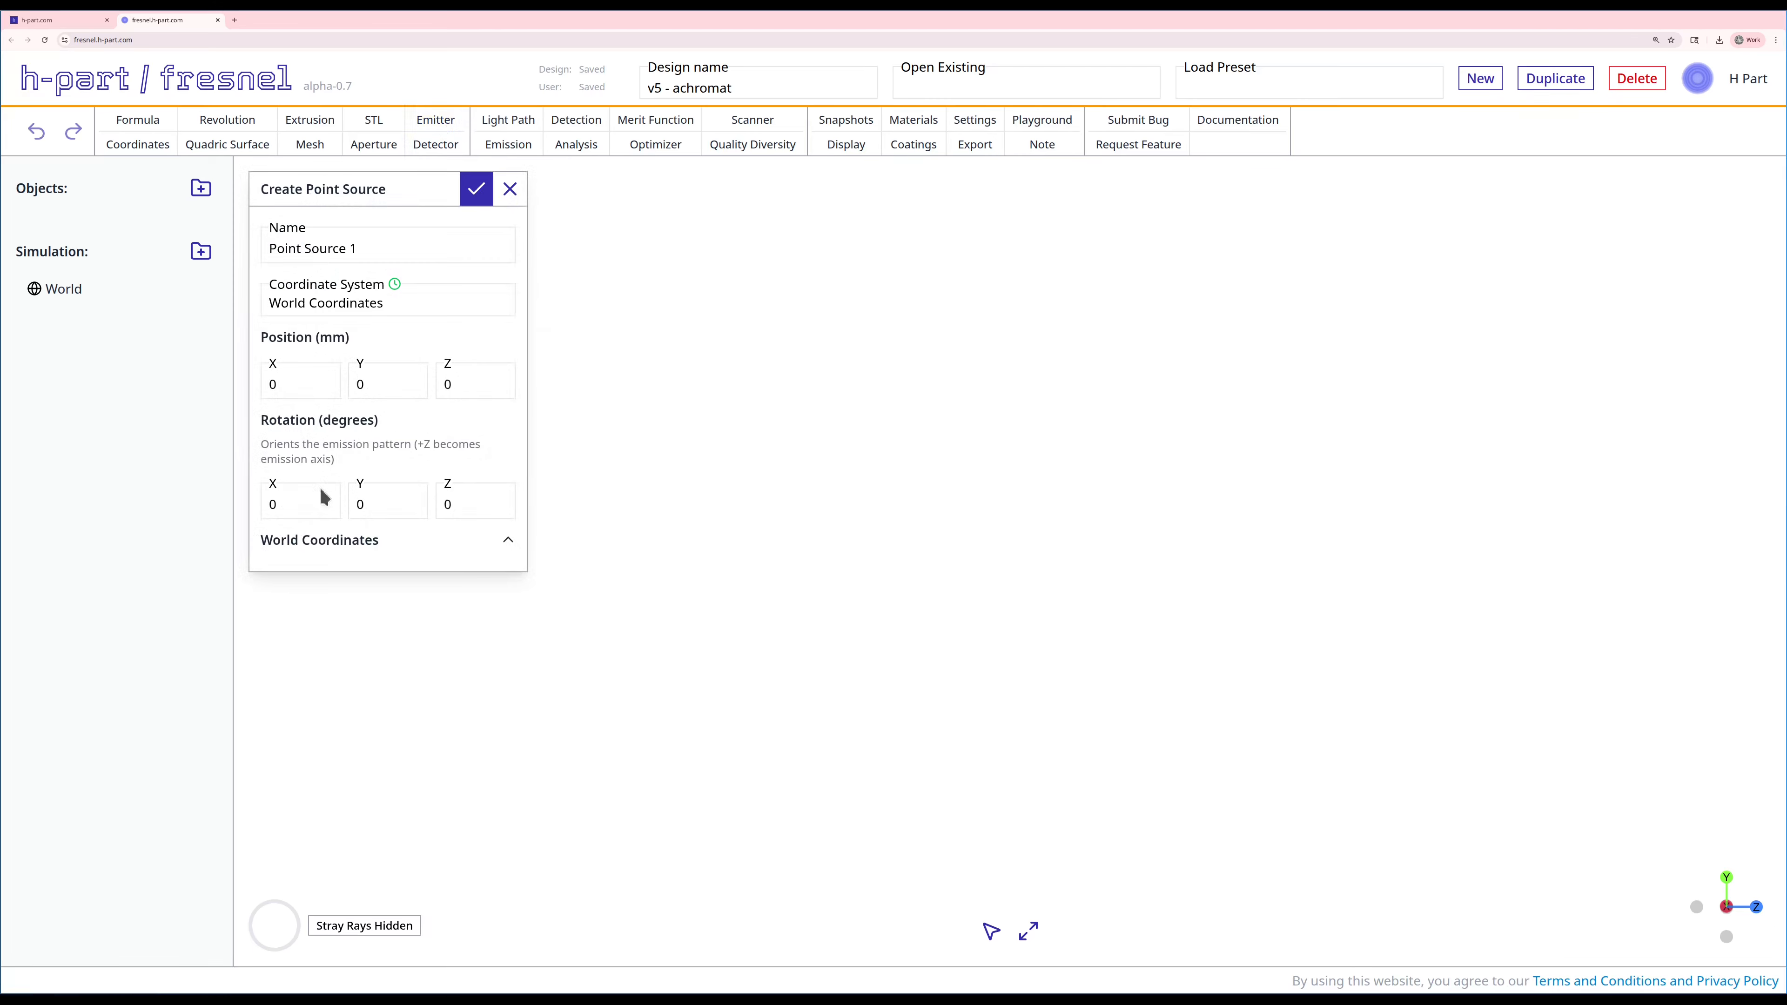
left_click(476, 189)
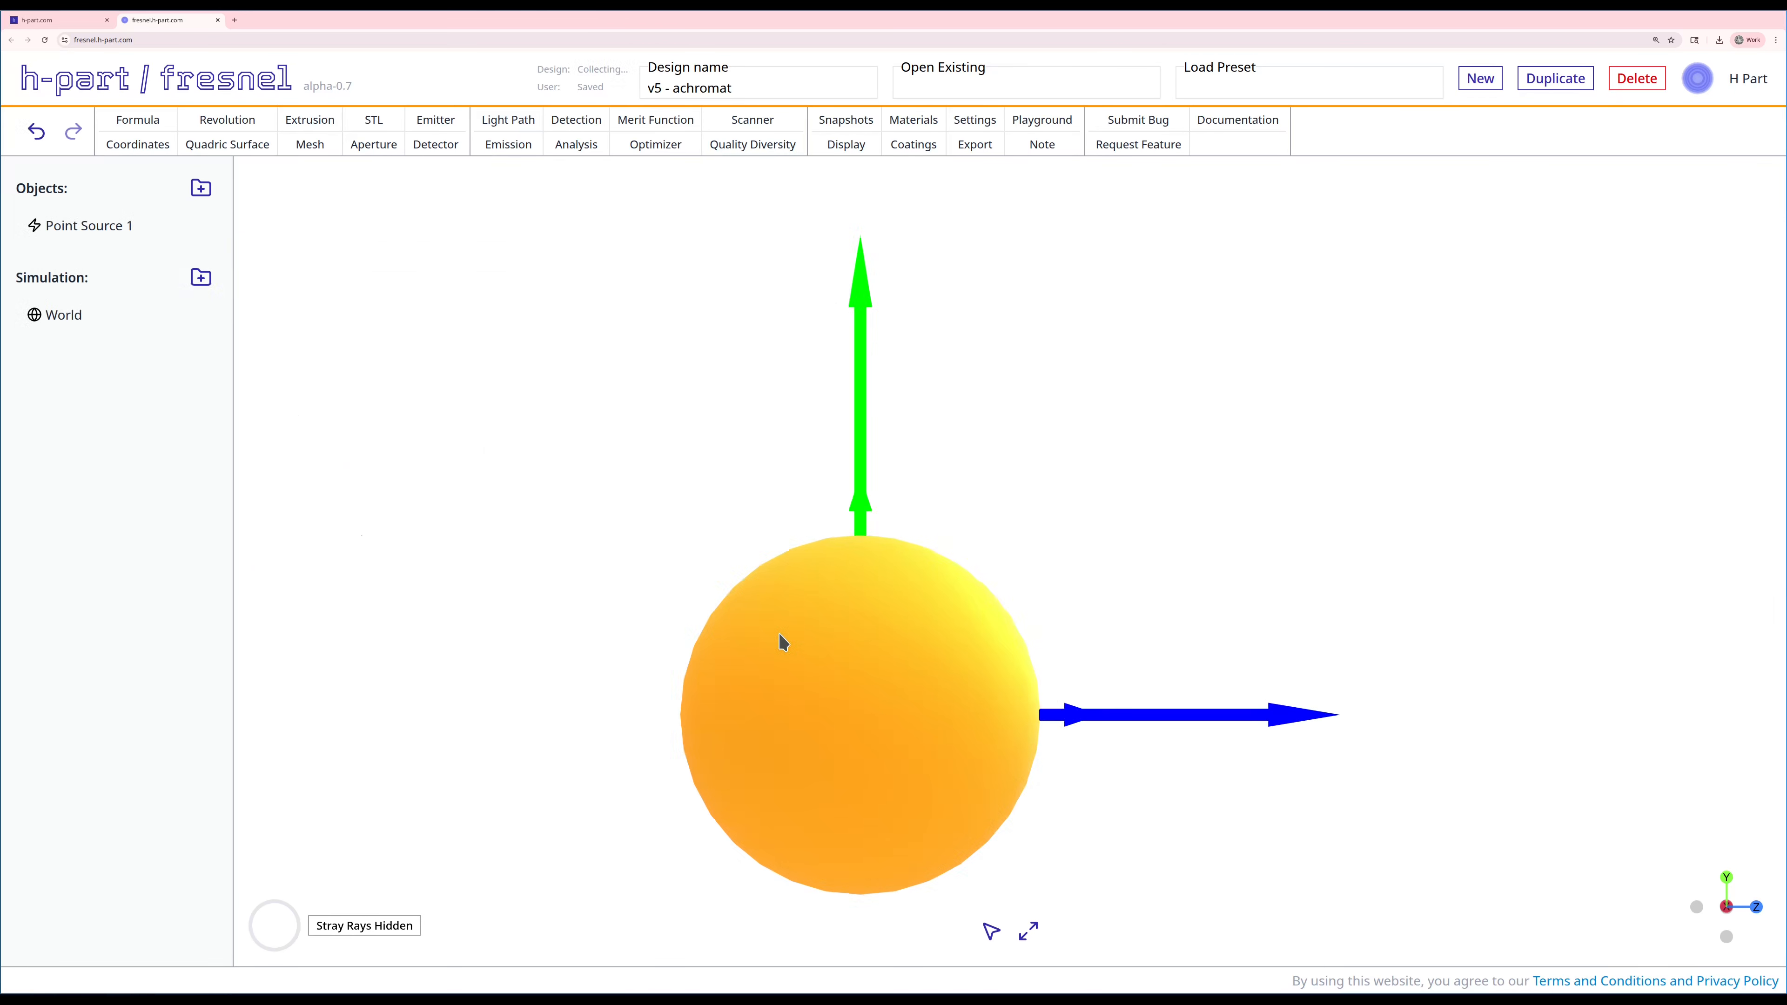
scroll(781, 630, "down", 3)
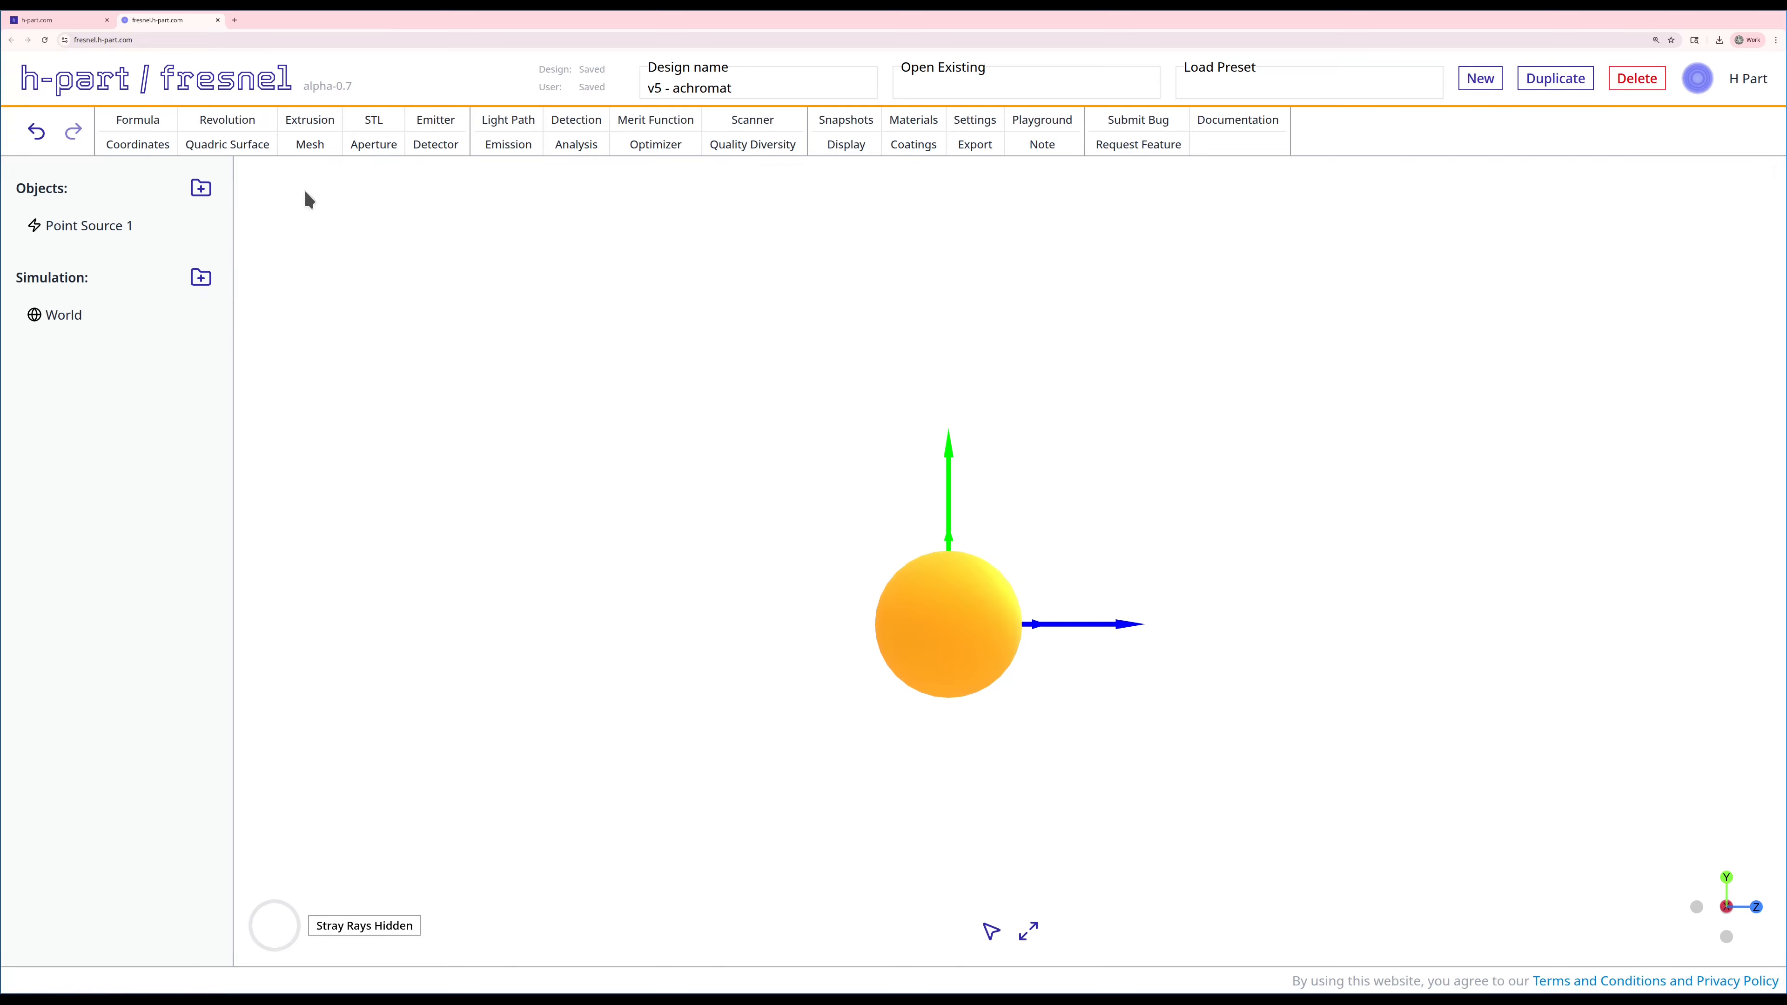
Step: Start a first revolution body from the Meniscus preset and set its Z position to 100 mm
left_click(227, 119)
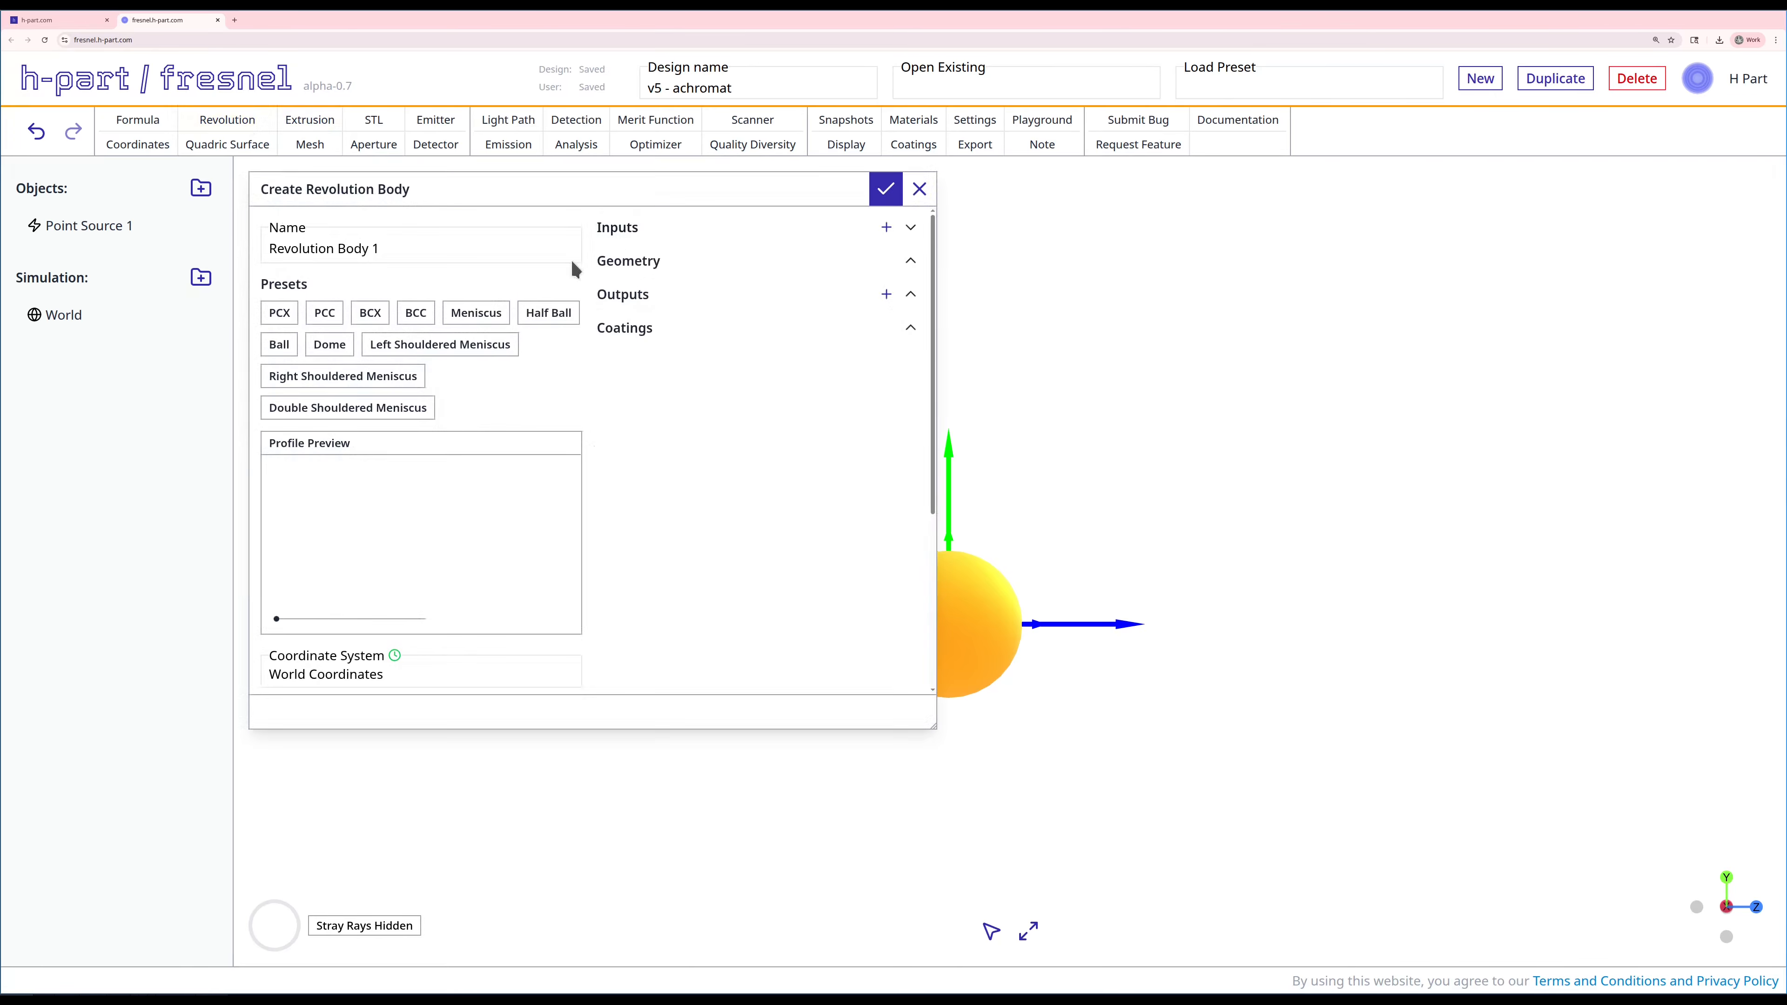
left_click(451, 314)
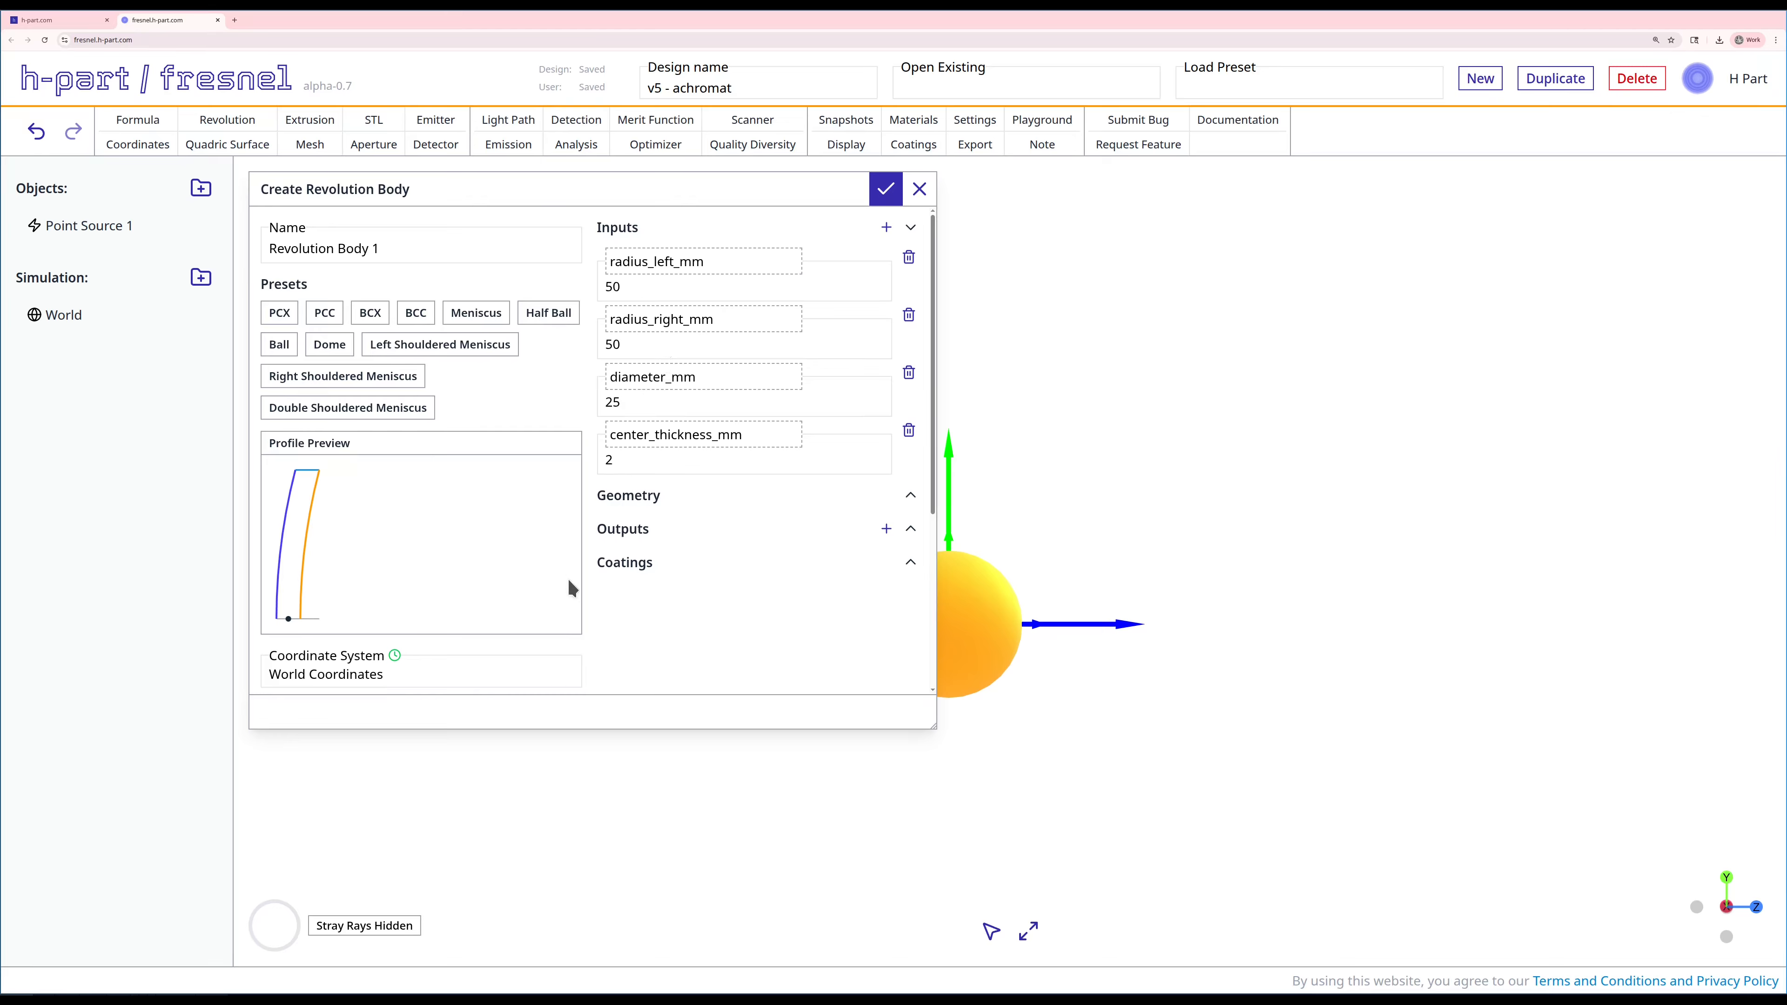
scroll(571, 588, "down", 3)
left_click(536, 529)
key("BackSpace")
type("100")
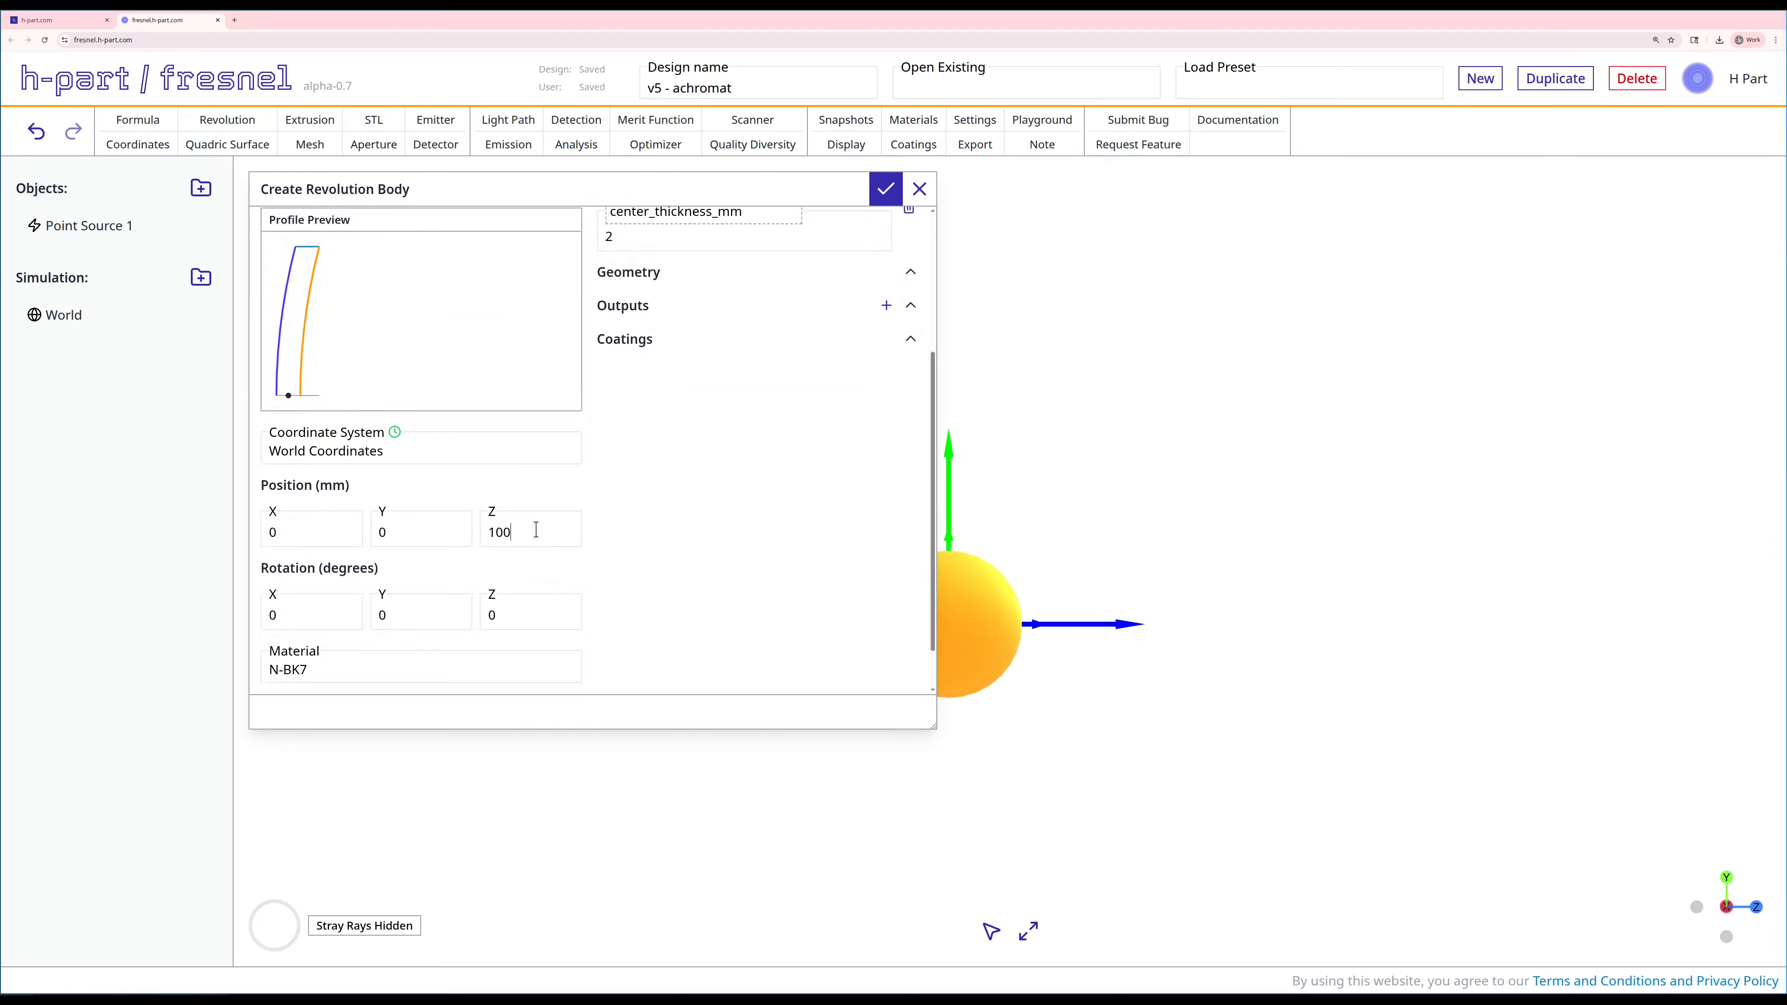
Step: Assign the NIFS-A material to the meniscus lens and create the body
scroll(686, 592, "down", 1)
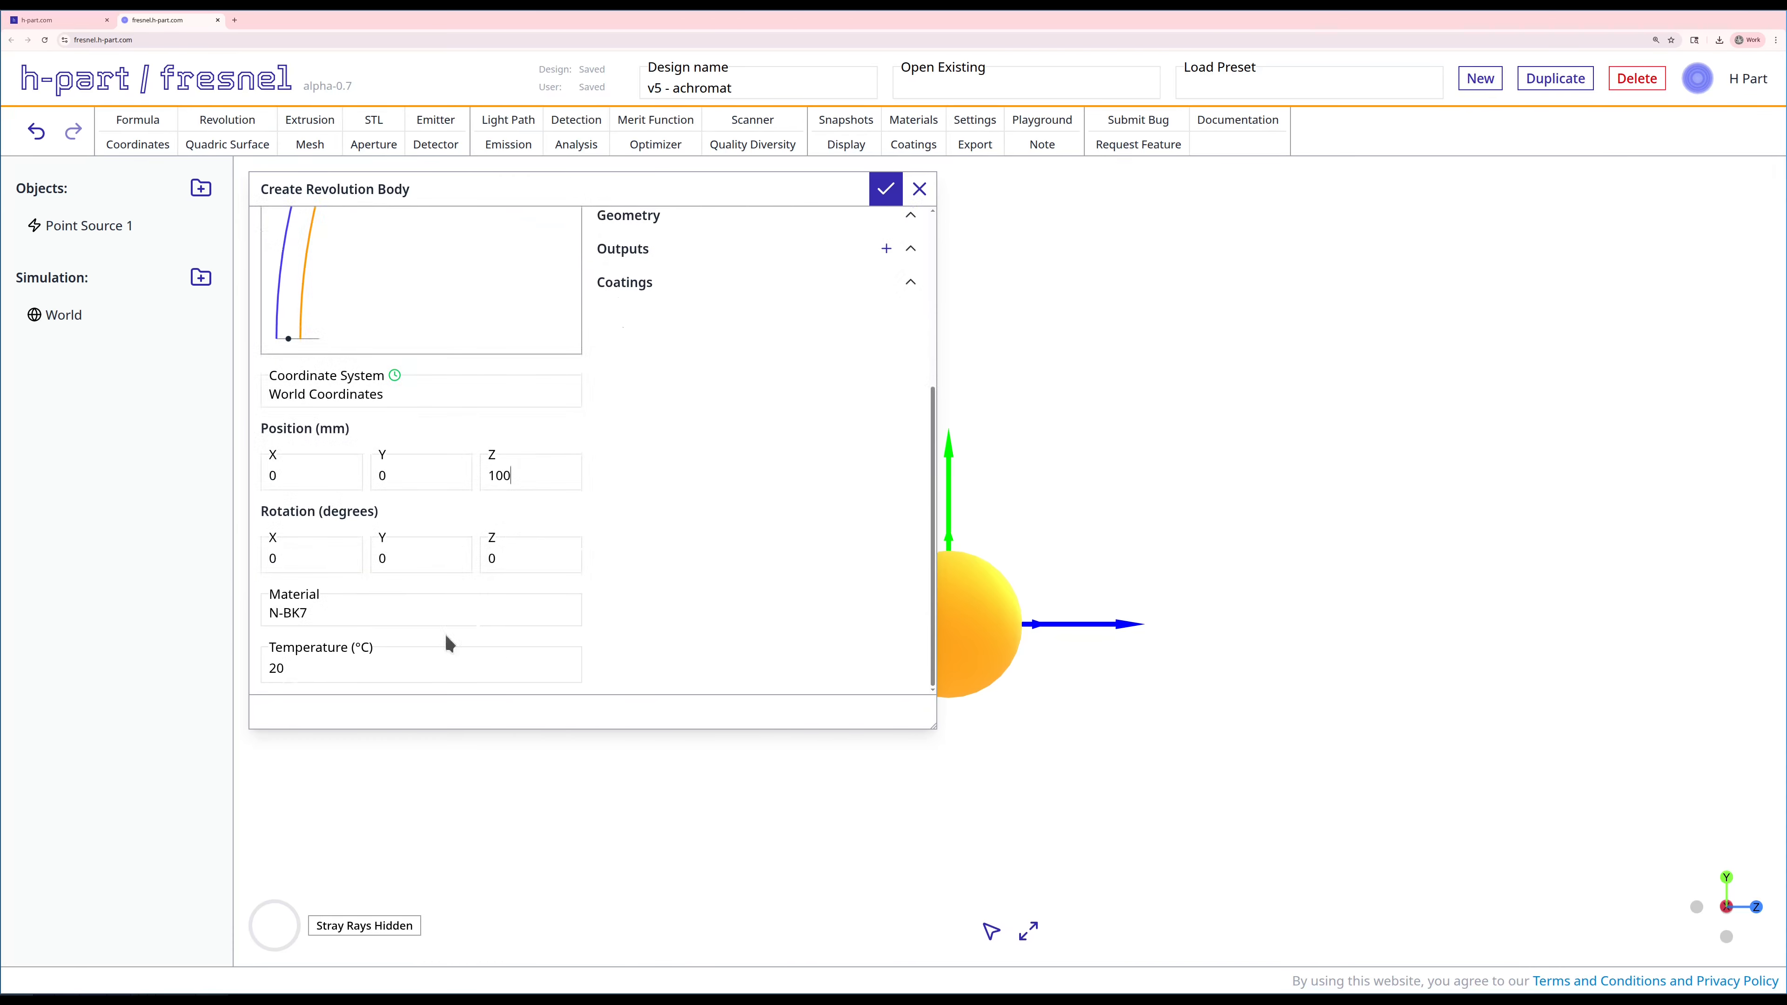
double_click(355, 612)
key("BackSpace")
key("BackSpace")
key("BackSpace")
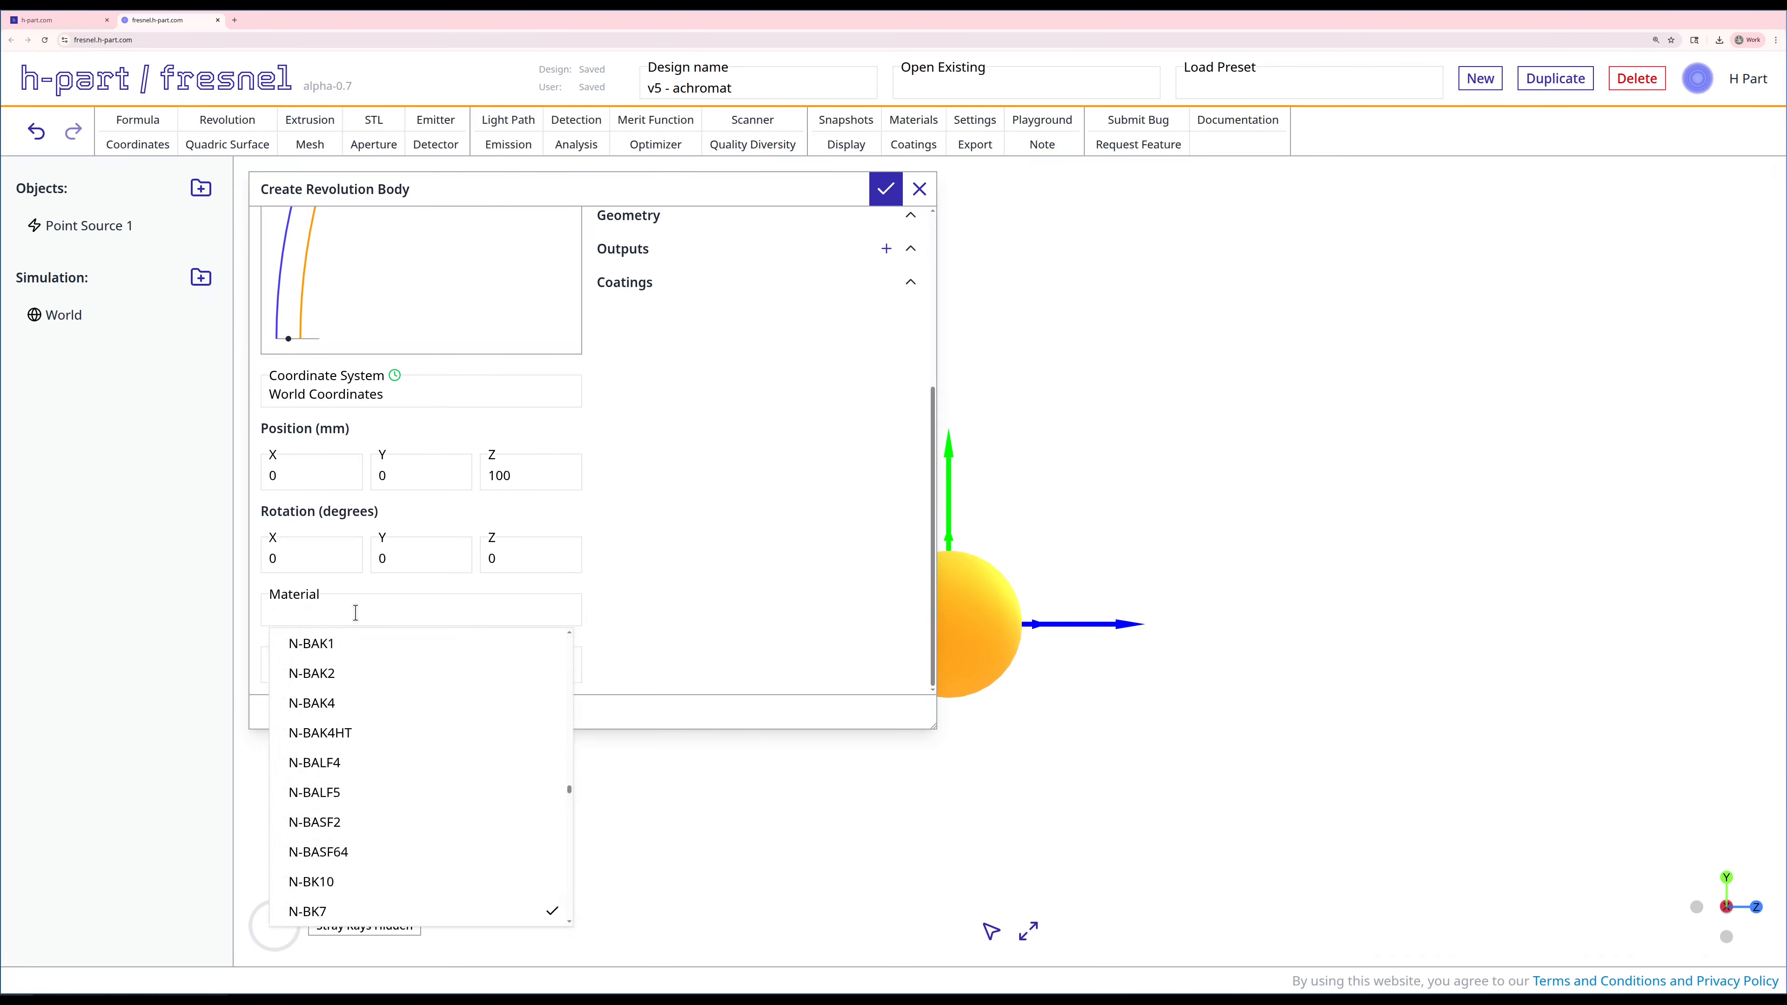
type("nifs")
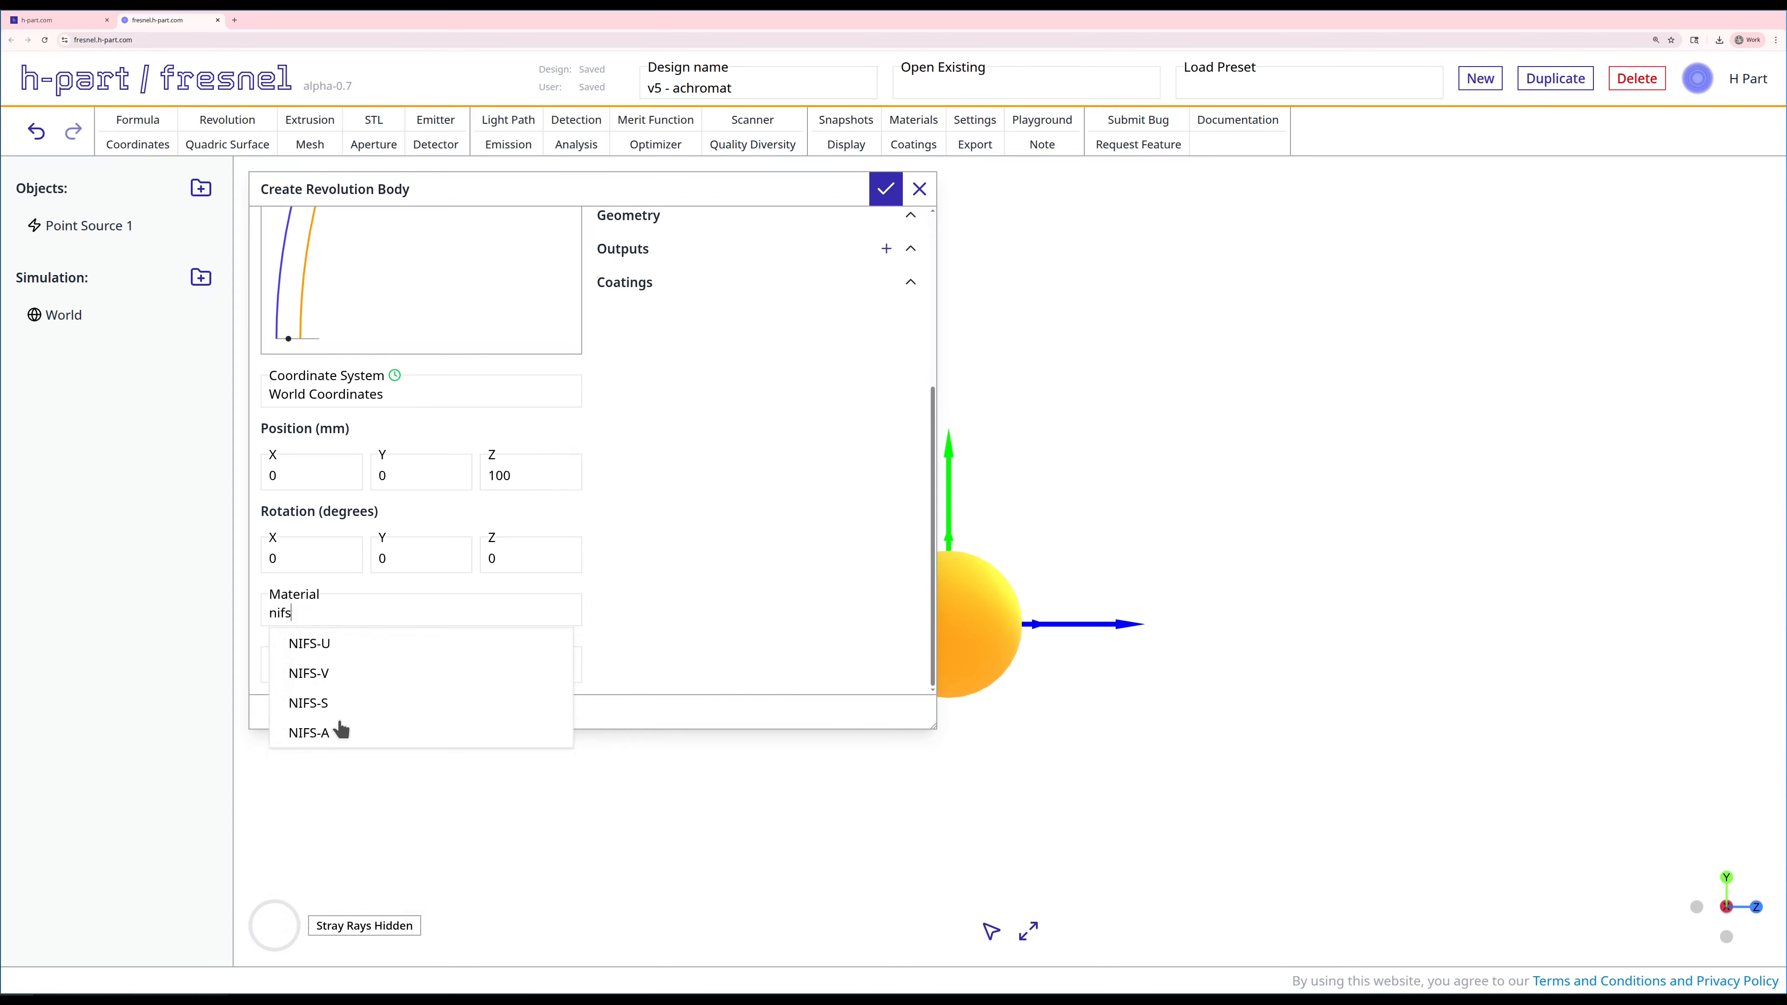
left_click(335, 736)
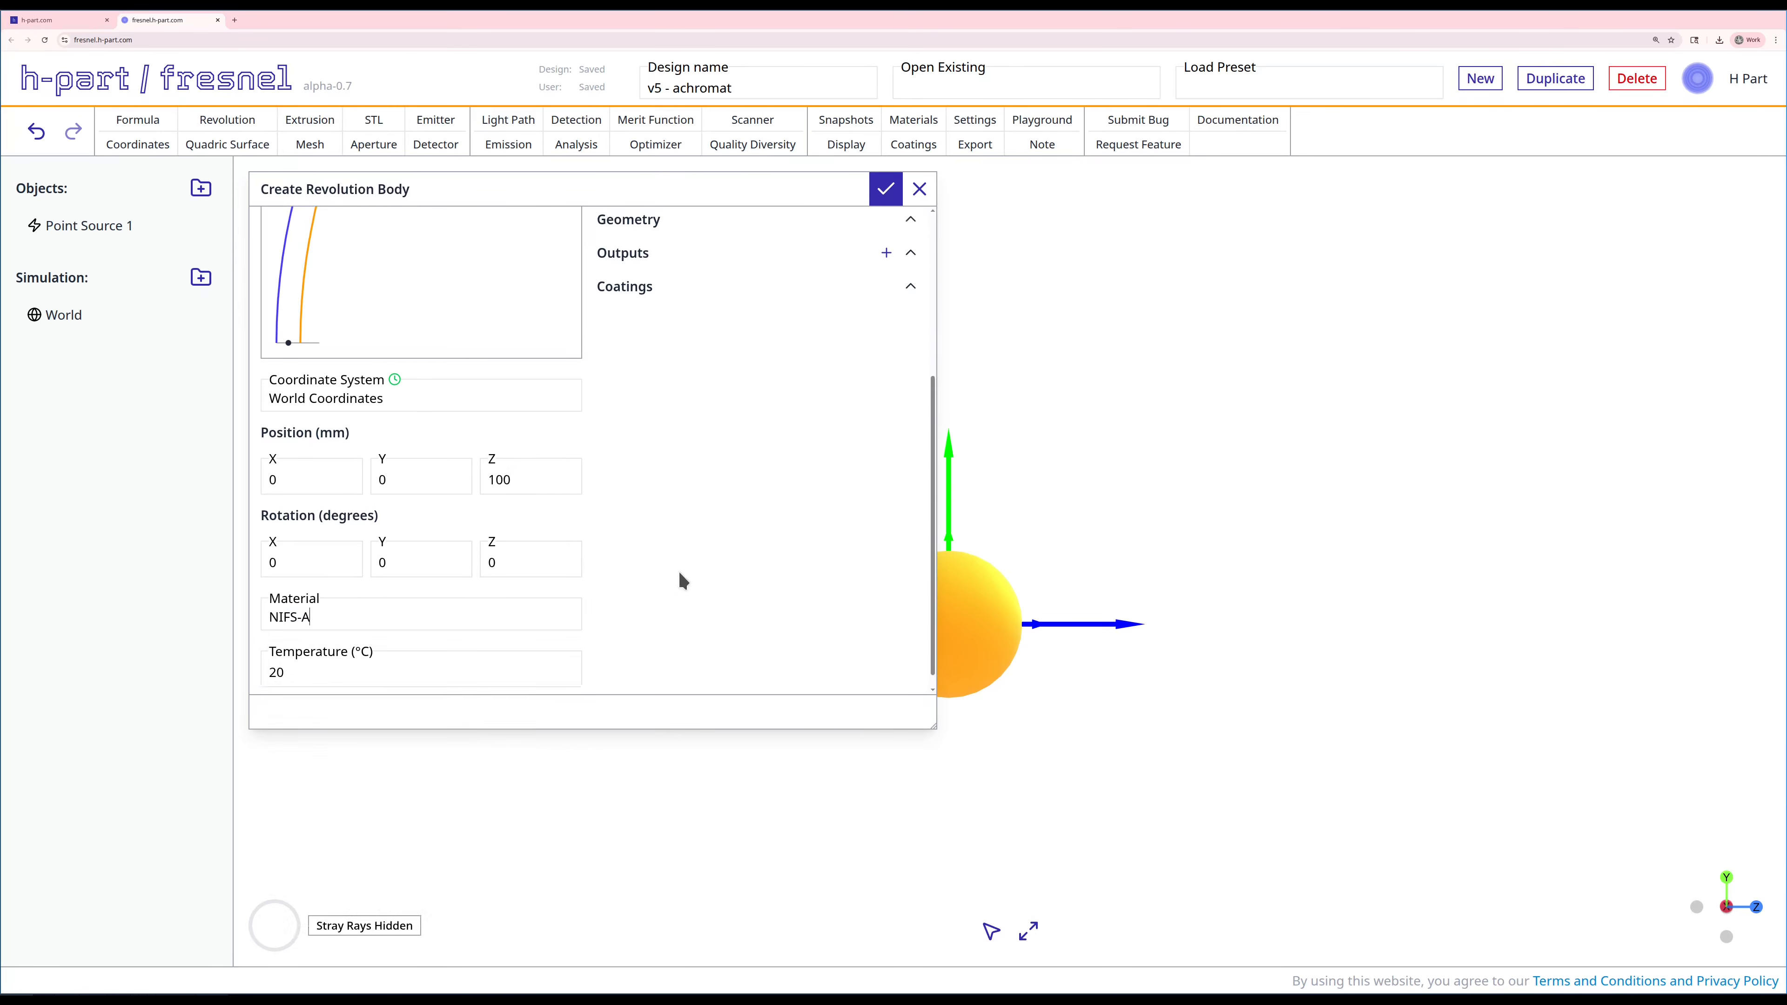
scroll(681, 581, "up", 2)
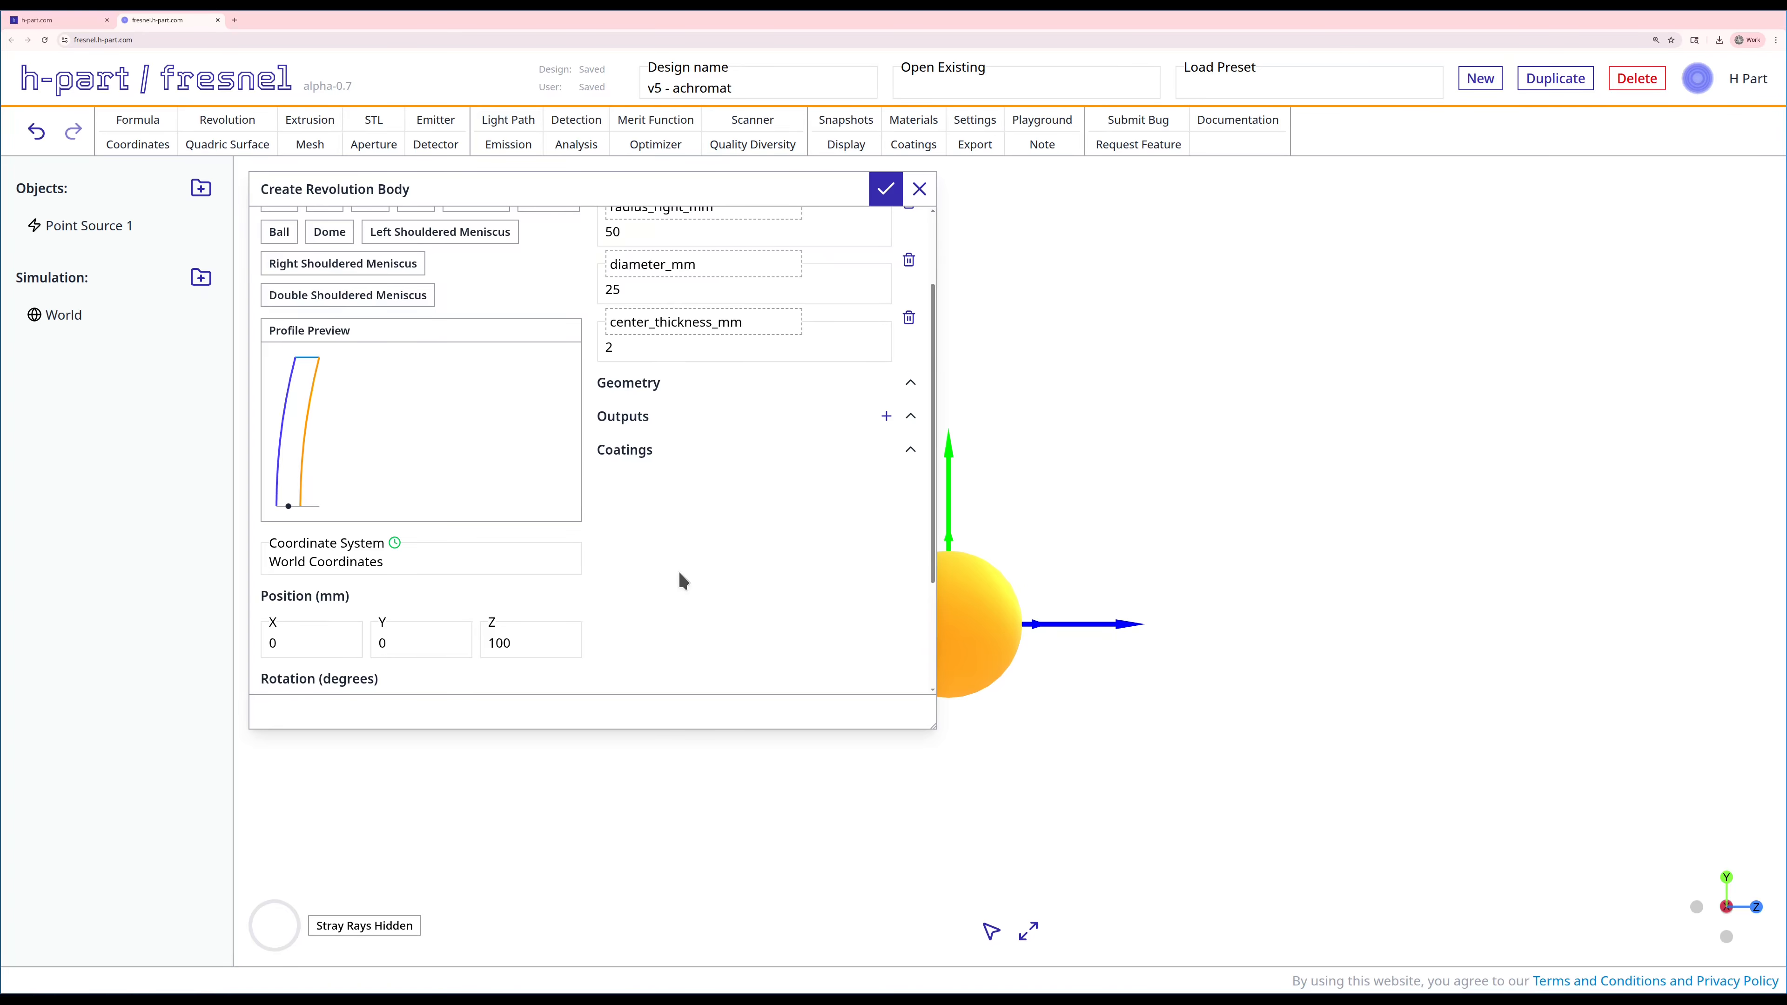
scroll(679, 581, "down", 2)
scroll(690, 507, "up", 3)
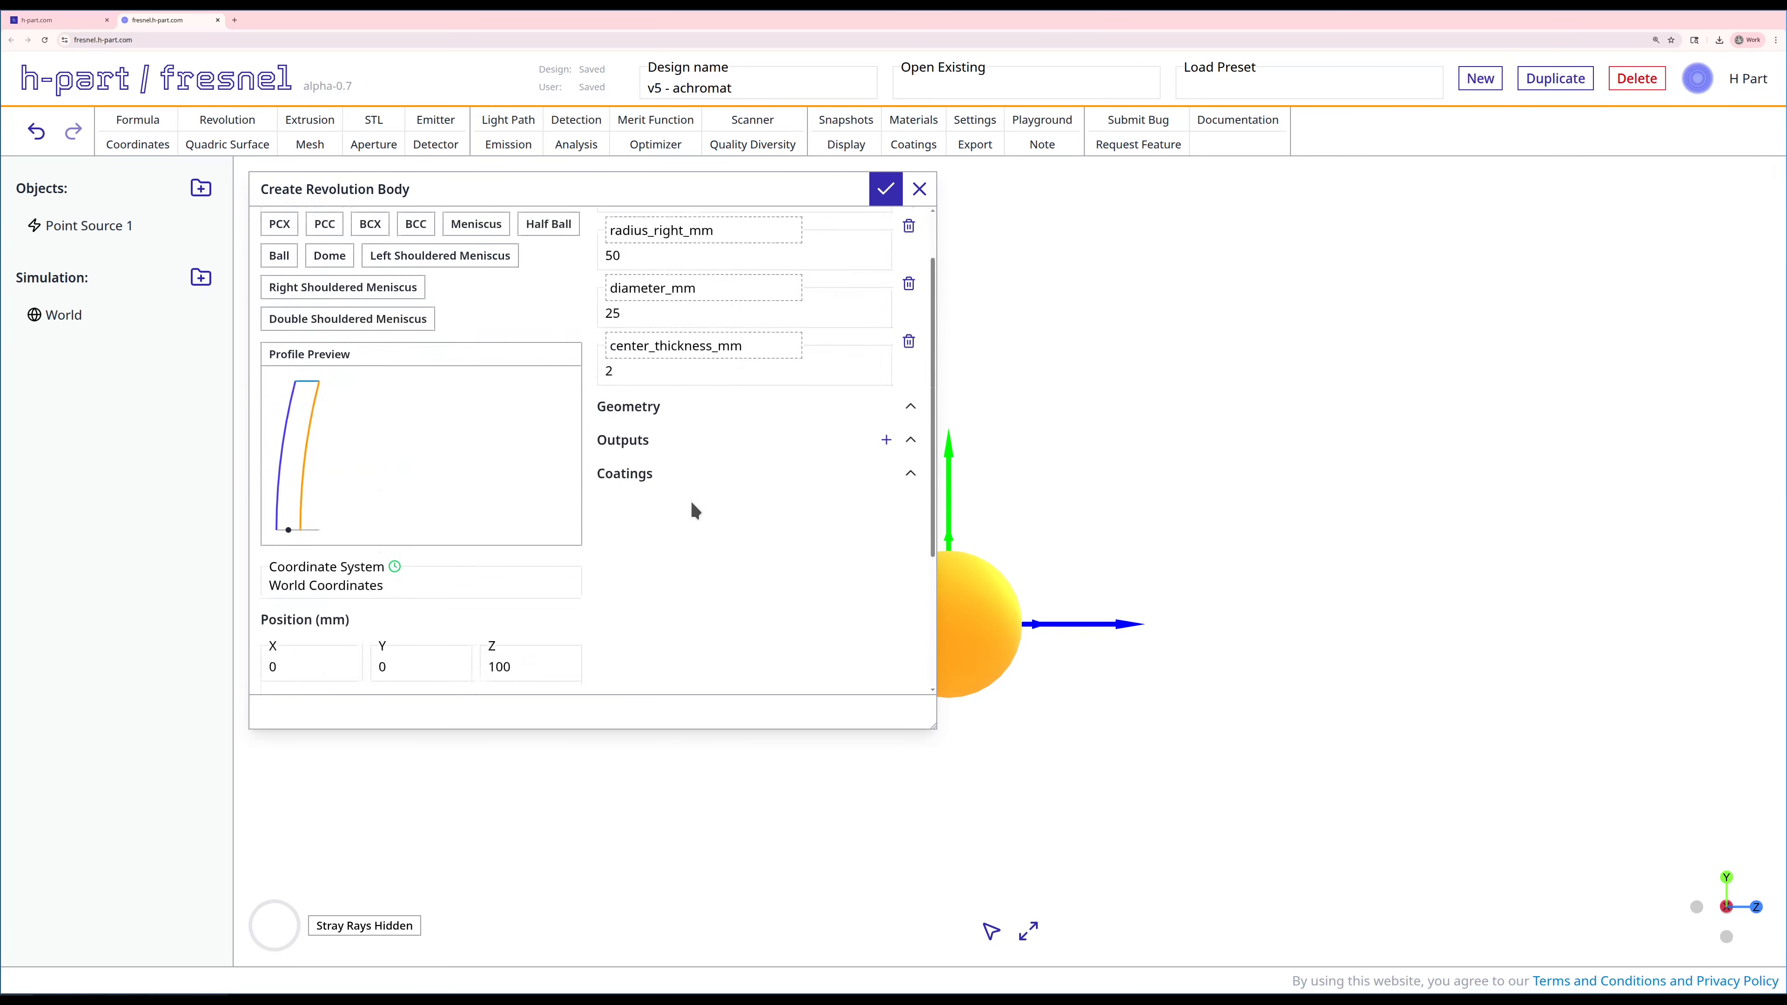
left_click(888, 191)
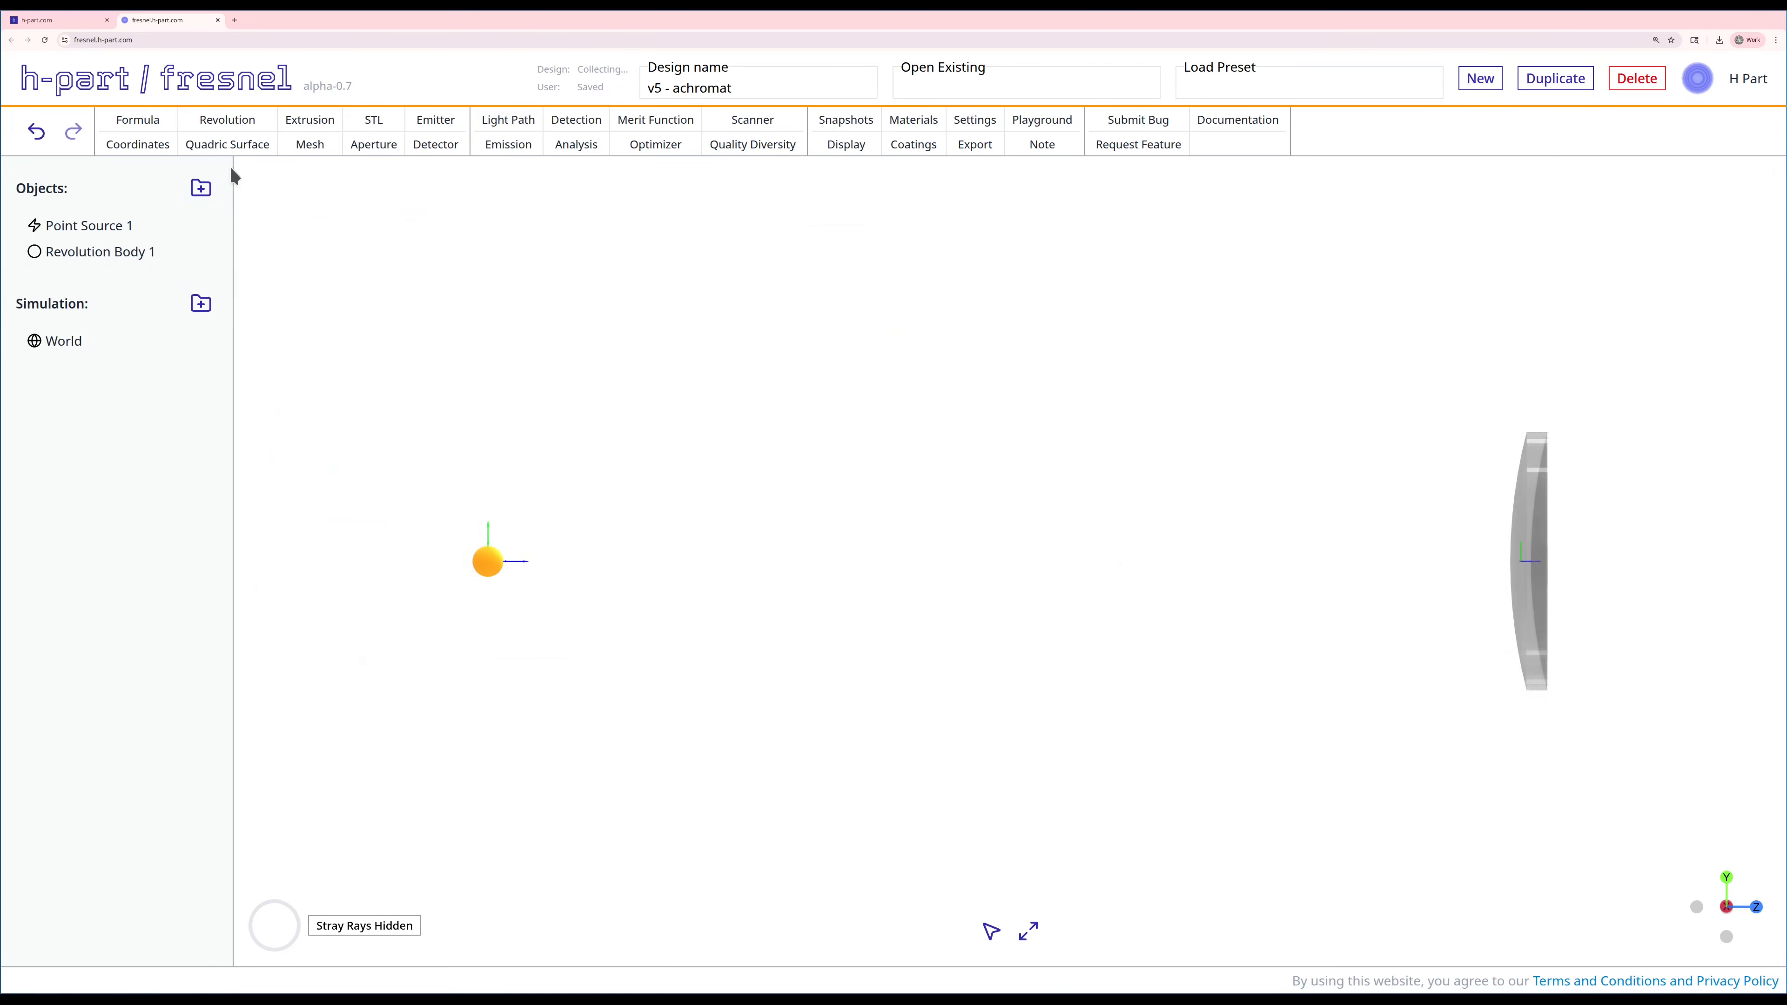
Step: Start a second revolution body from the BCX preset with a center thickness of 8 mm
left_click(208, 125)
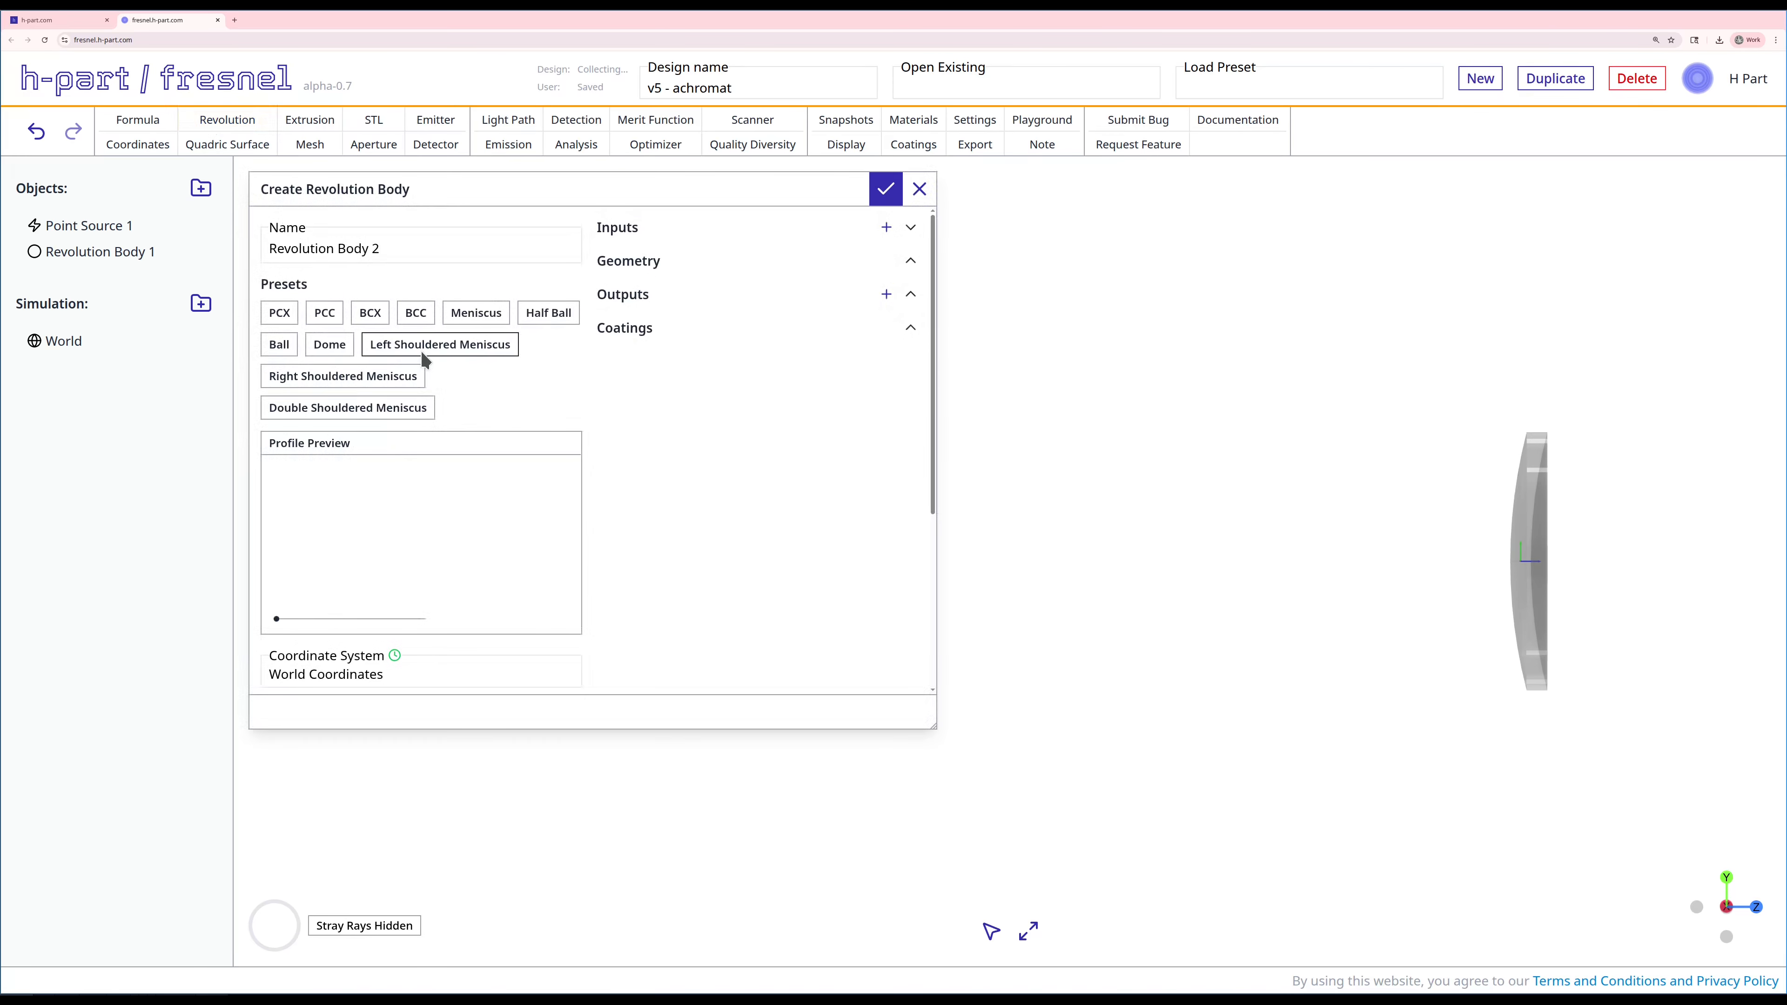
left_click(359, 315)
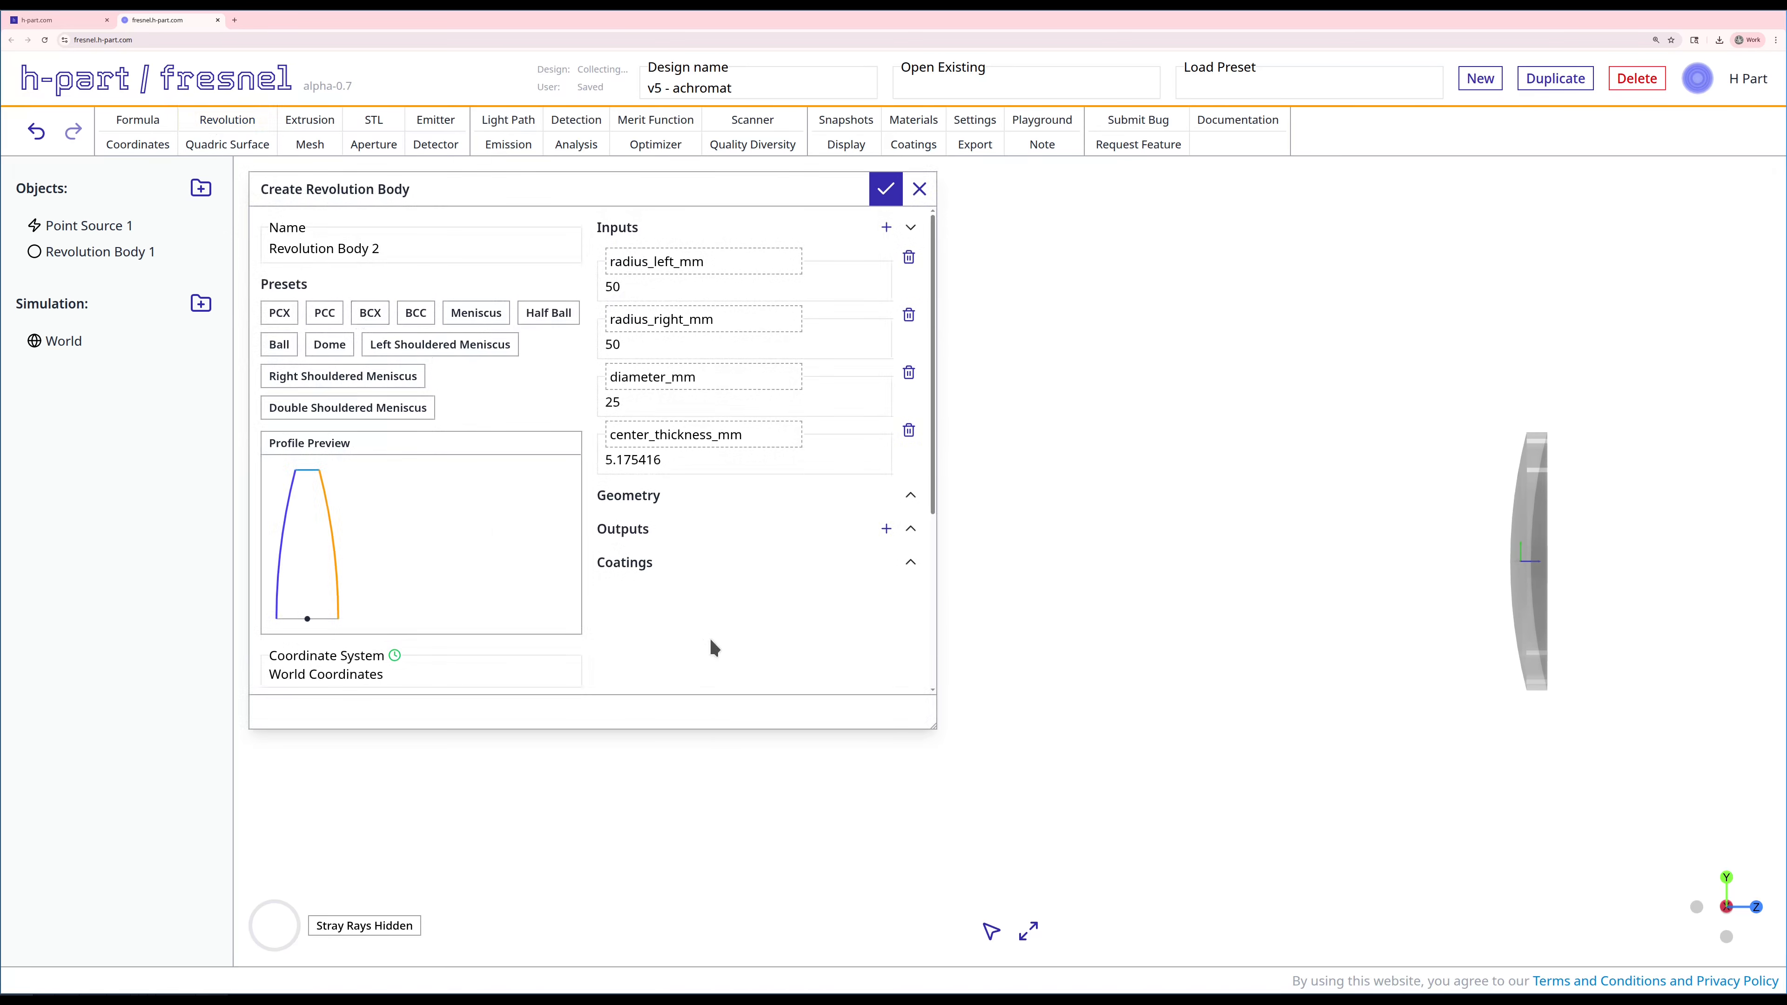
double_click(639, 459)
type("8")
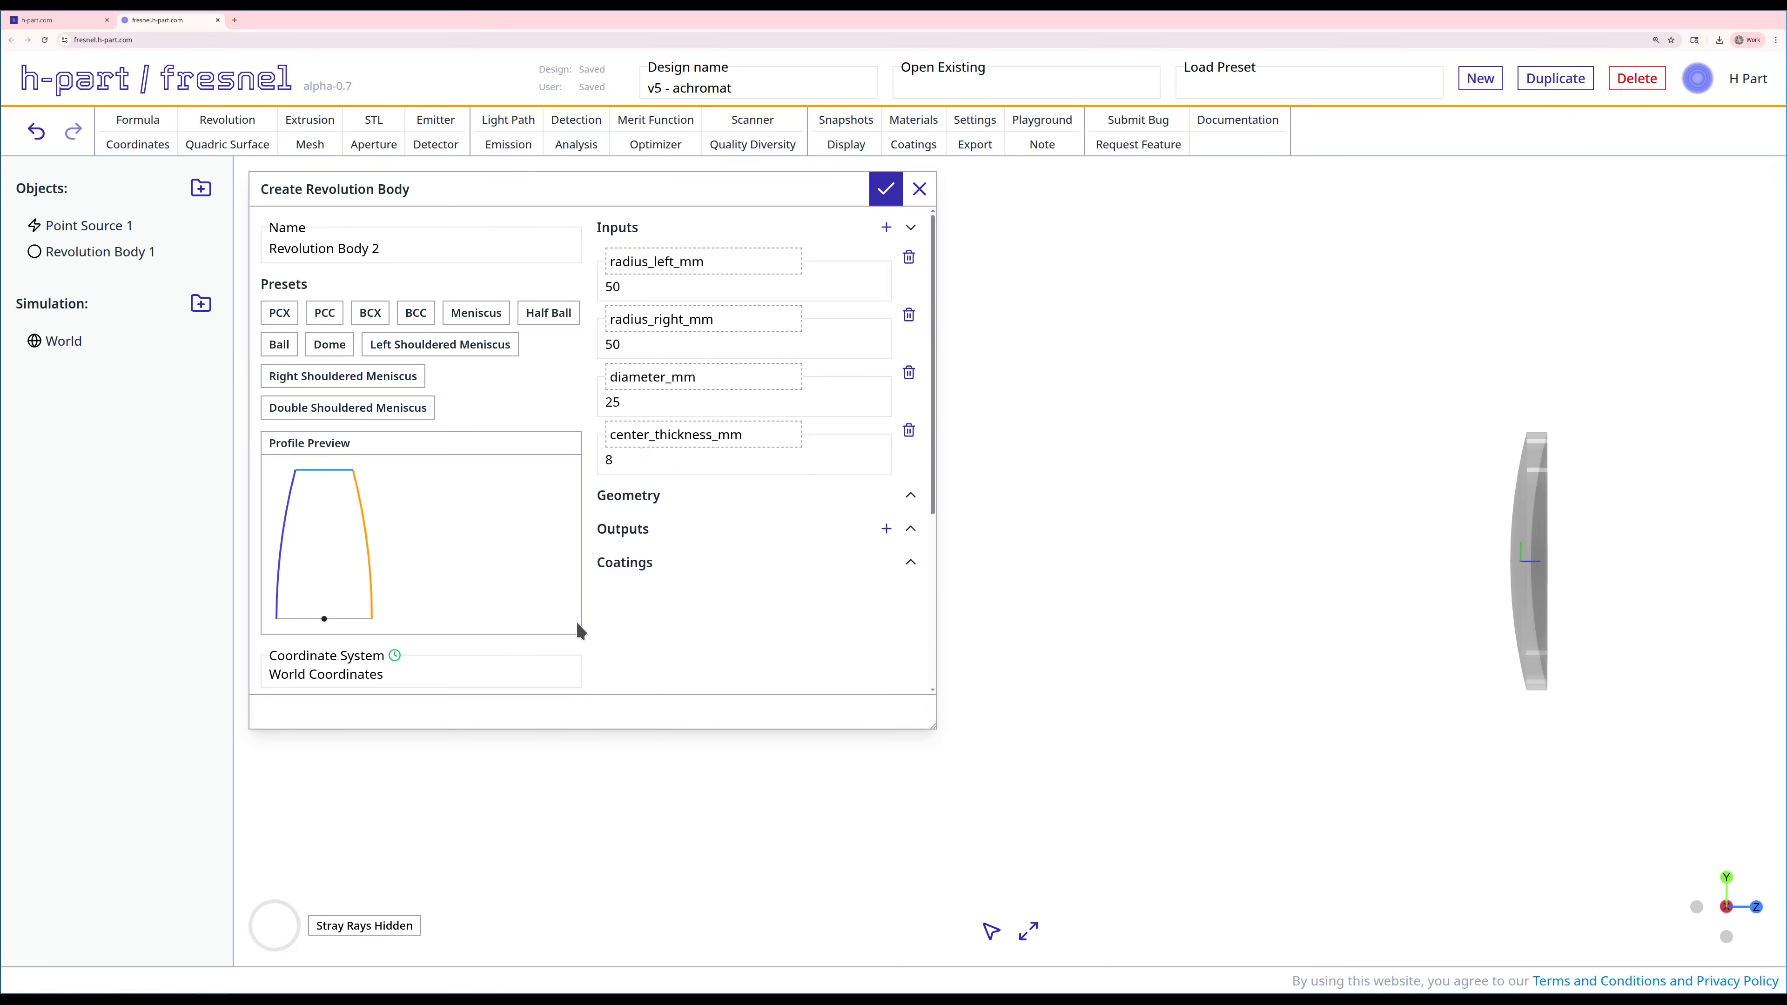
Step: Set the material of the second revolution body to NICF-A
scroll(612, 651, "down", 2)
scroll(612, 650, "down", 1)
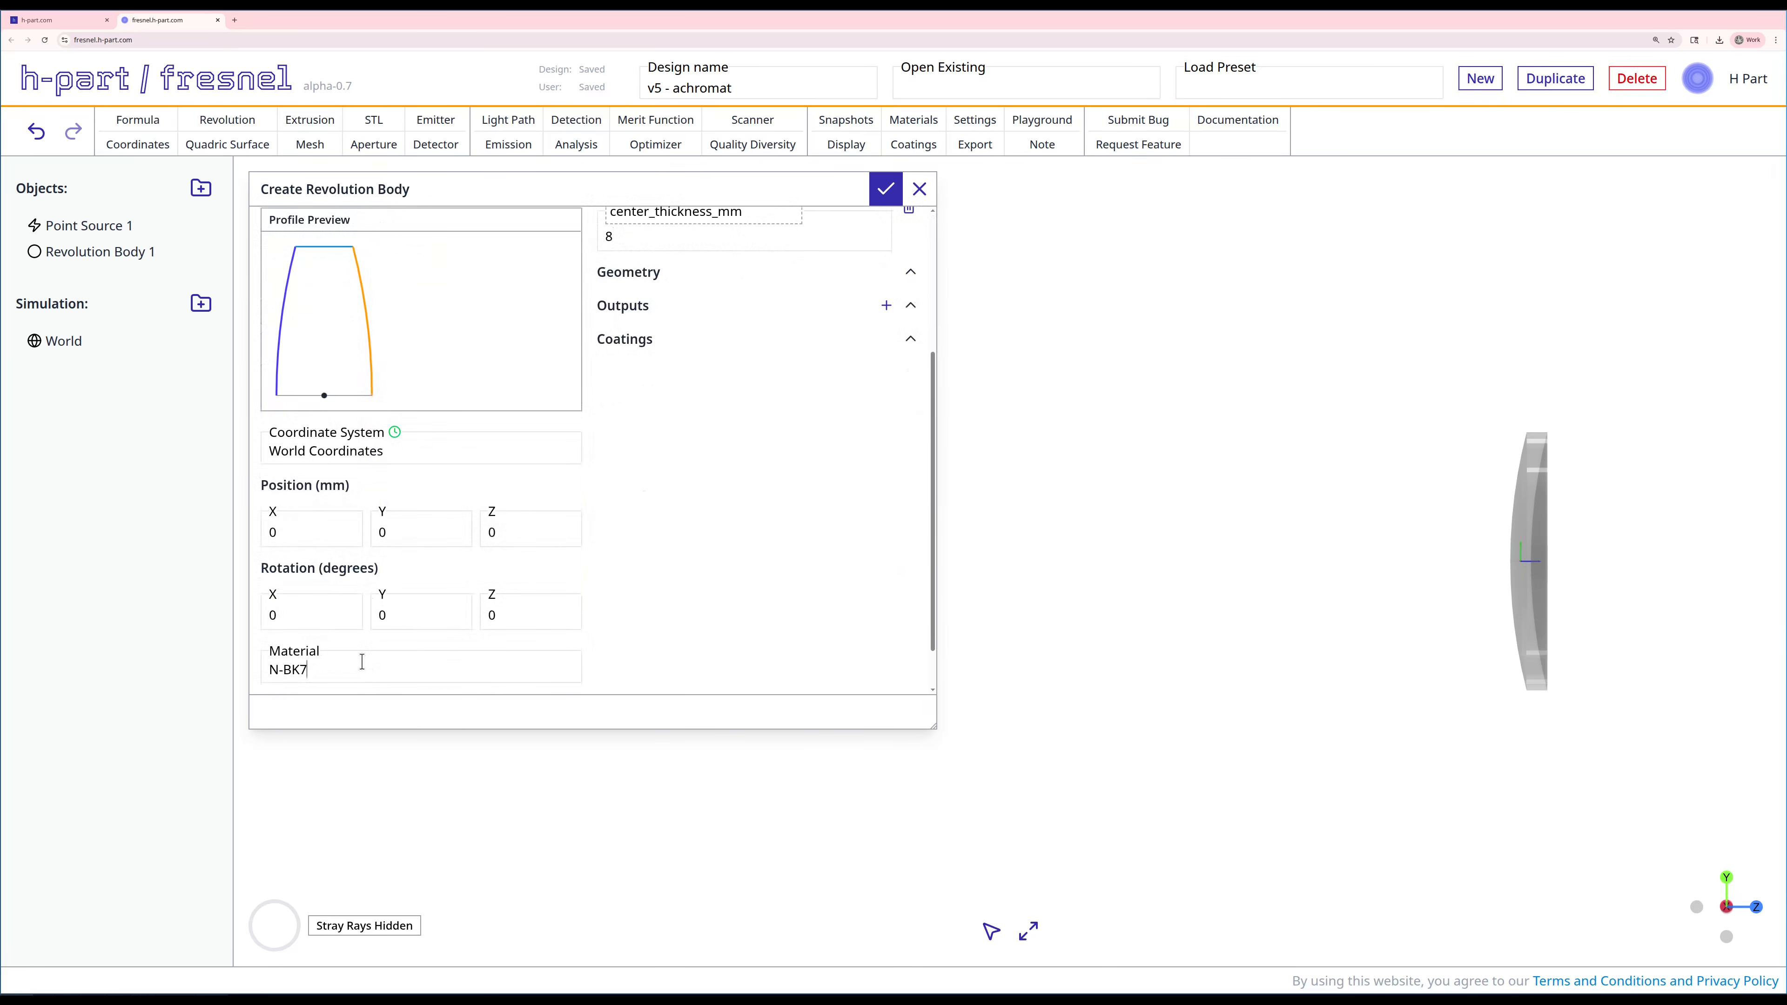
left_click(361, 662)
type("cf")
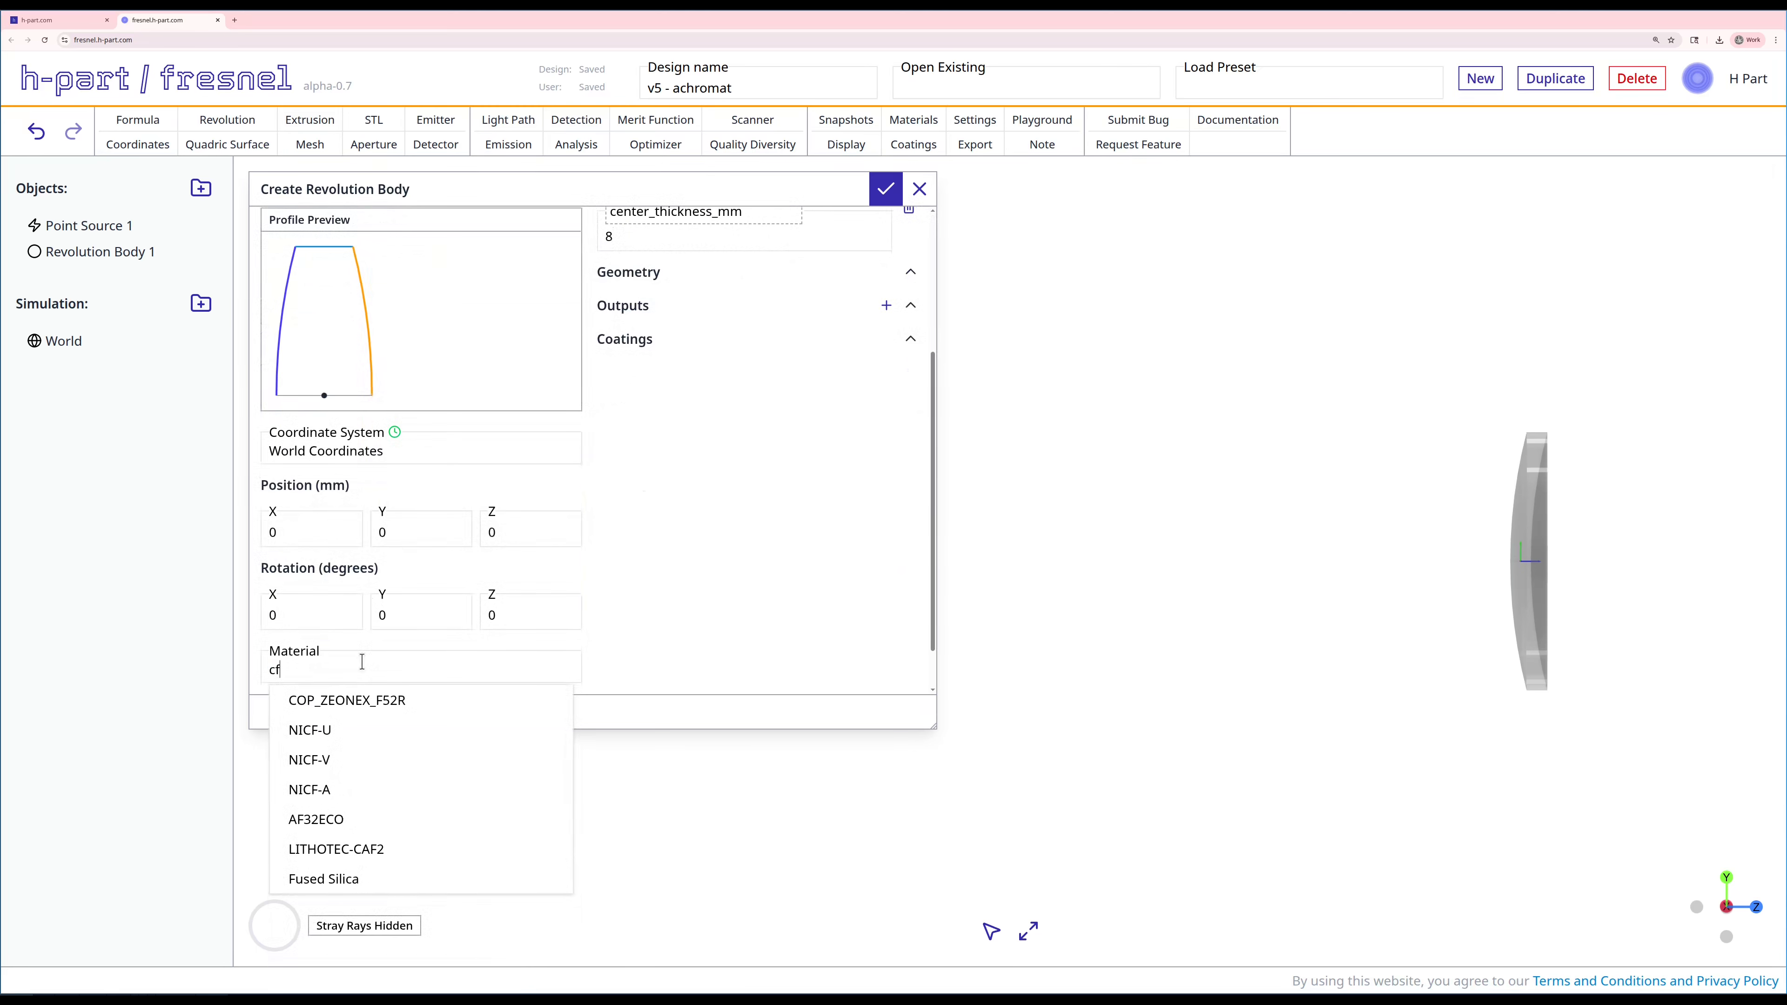
left_click(308, 789)
scroll(801, 633, "up", 3)
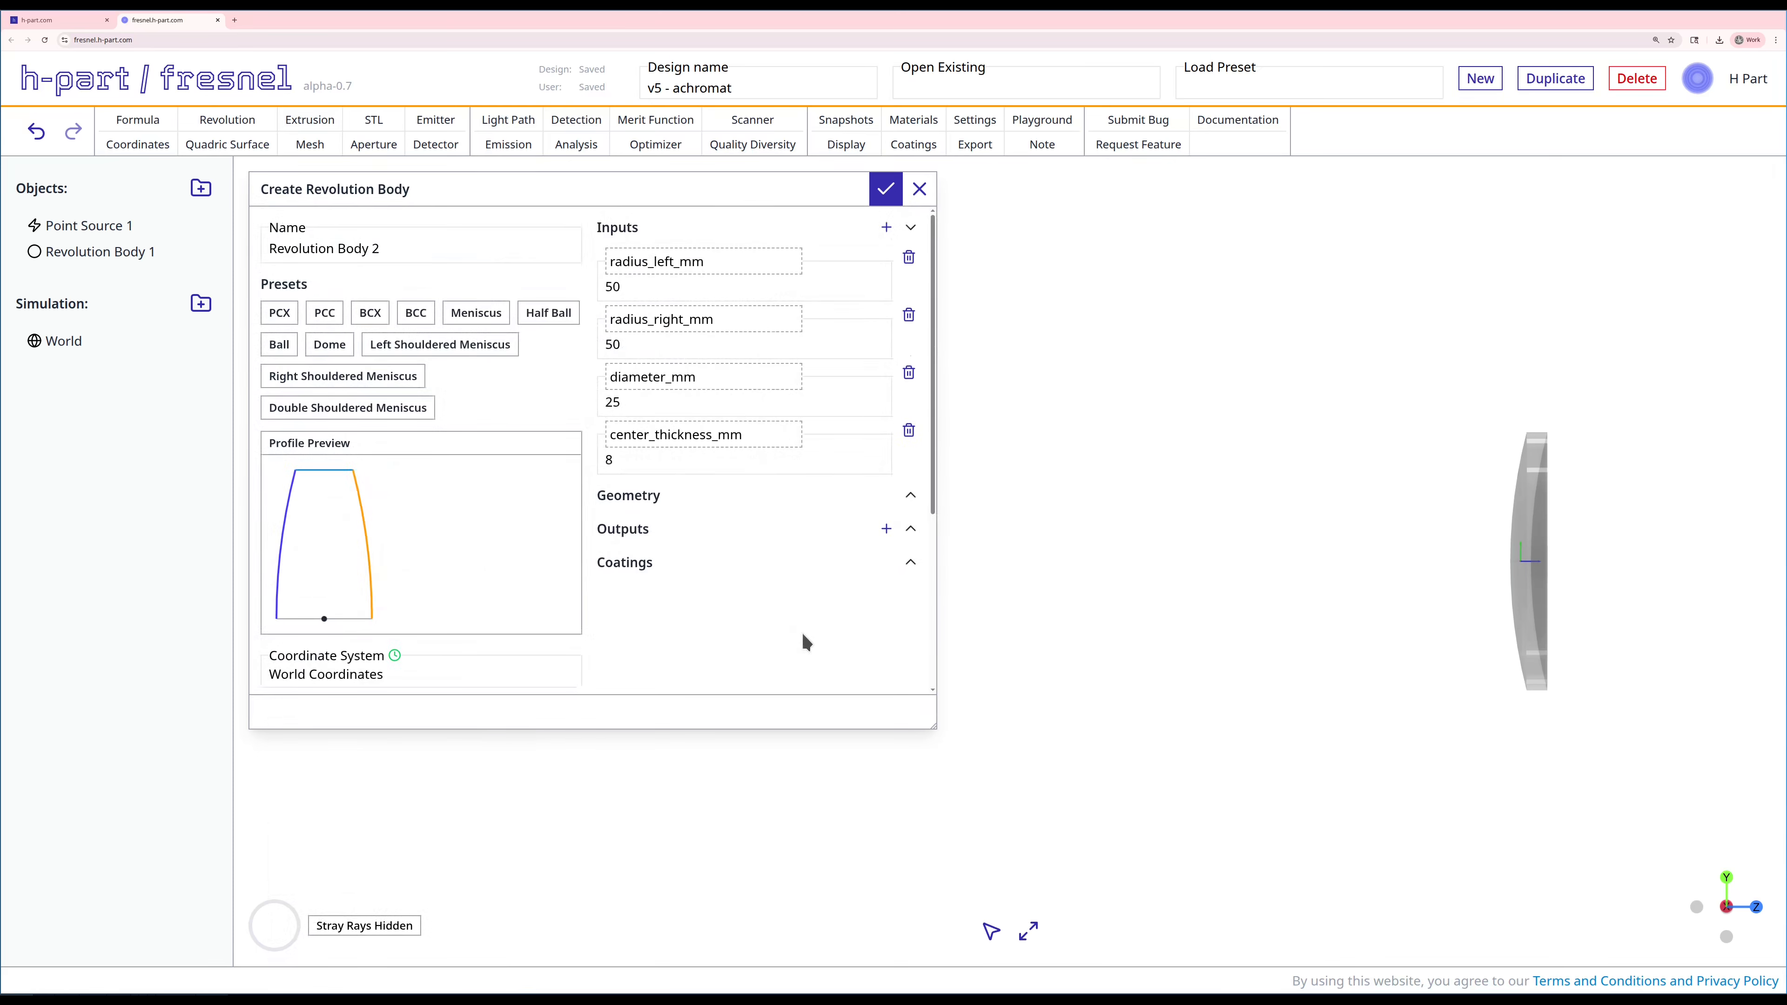
Step: Set the biconvex lens's Z position to 95 mm and create the body
scroll(834, 590, "down", 3)
left_click(513, 479)
key("BackSpace")
type("95")
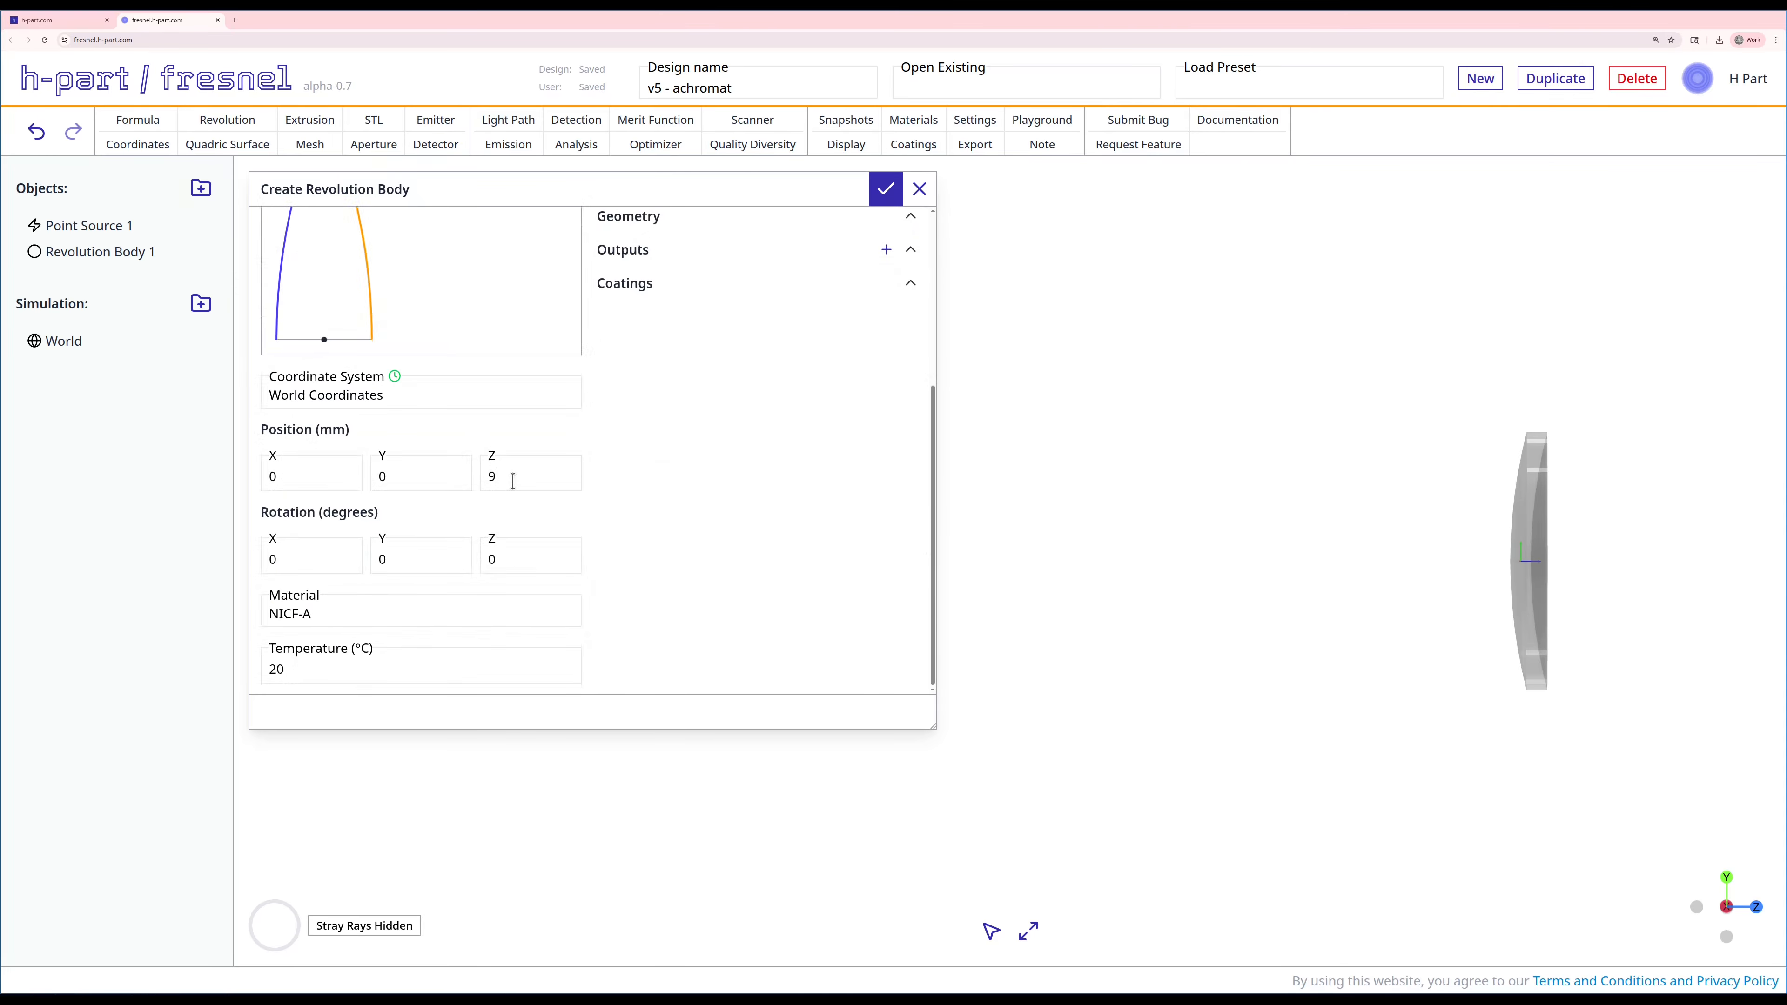
left_click(886, 189)
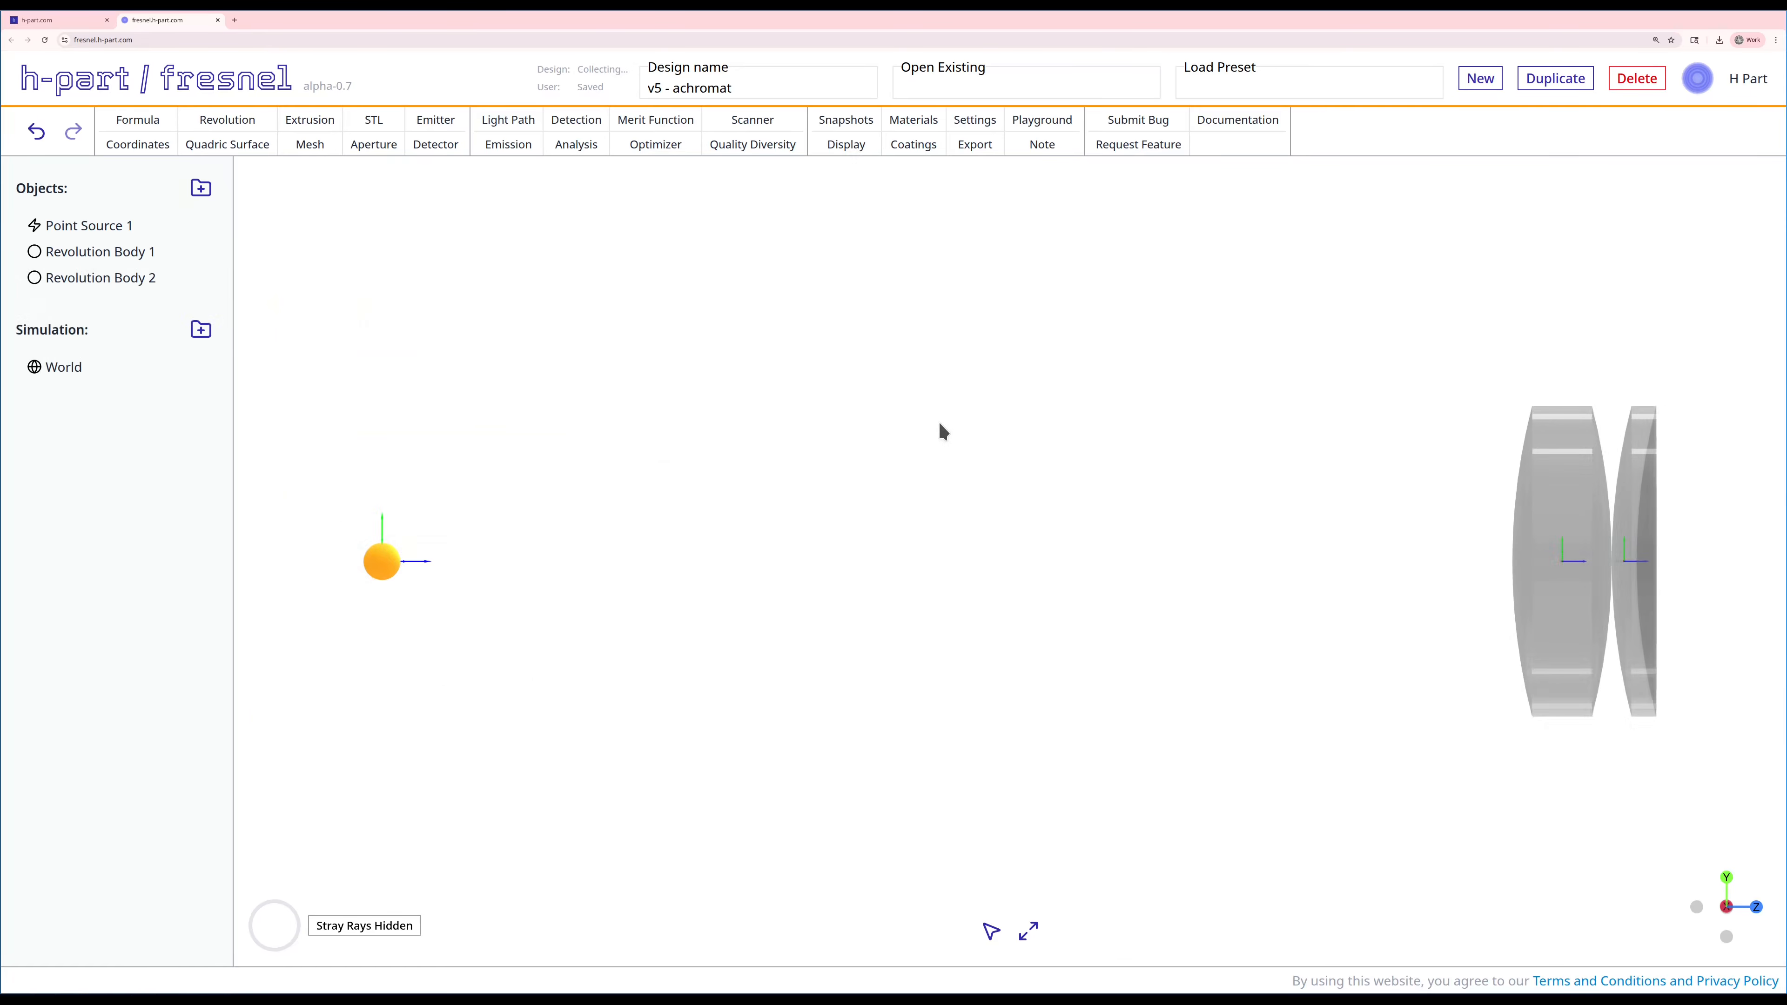
Step: Edit Revolution Body 2 to set its Z position to 110 mm, and apply the change
right_click(81, 280)
left_click(81, 284)
double_click(522, 745)
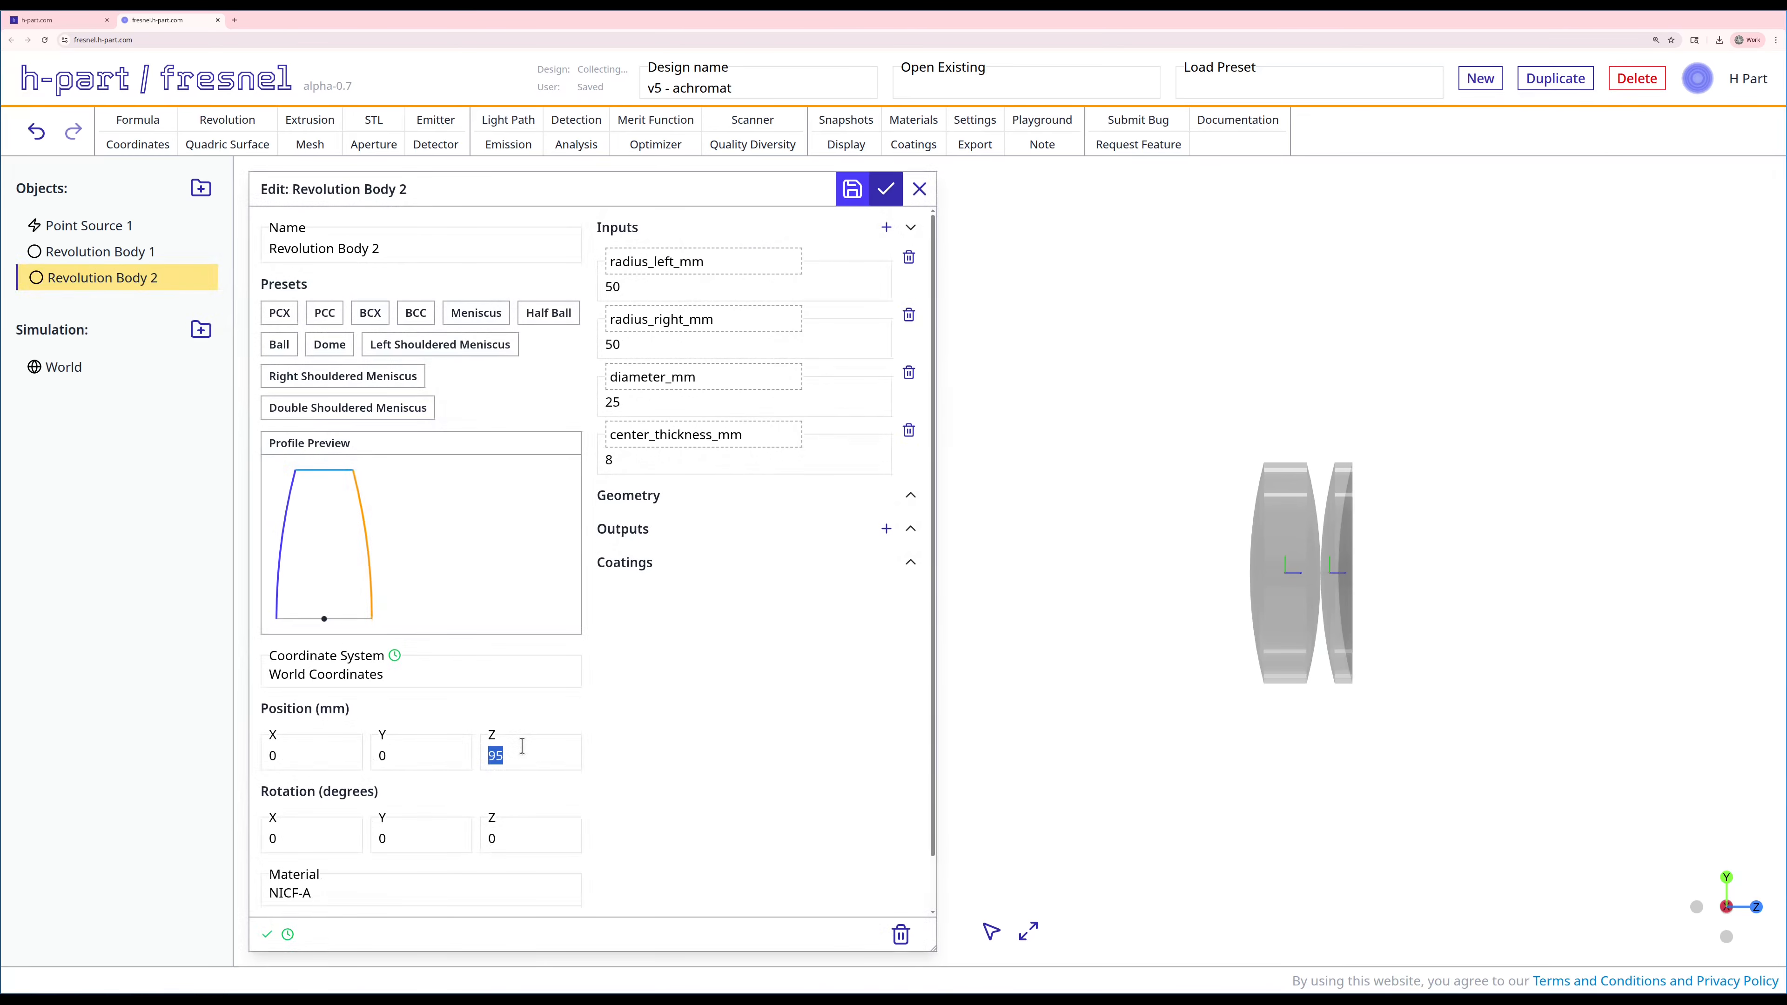
type("110")
left_click(886, 188)
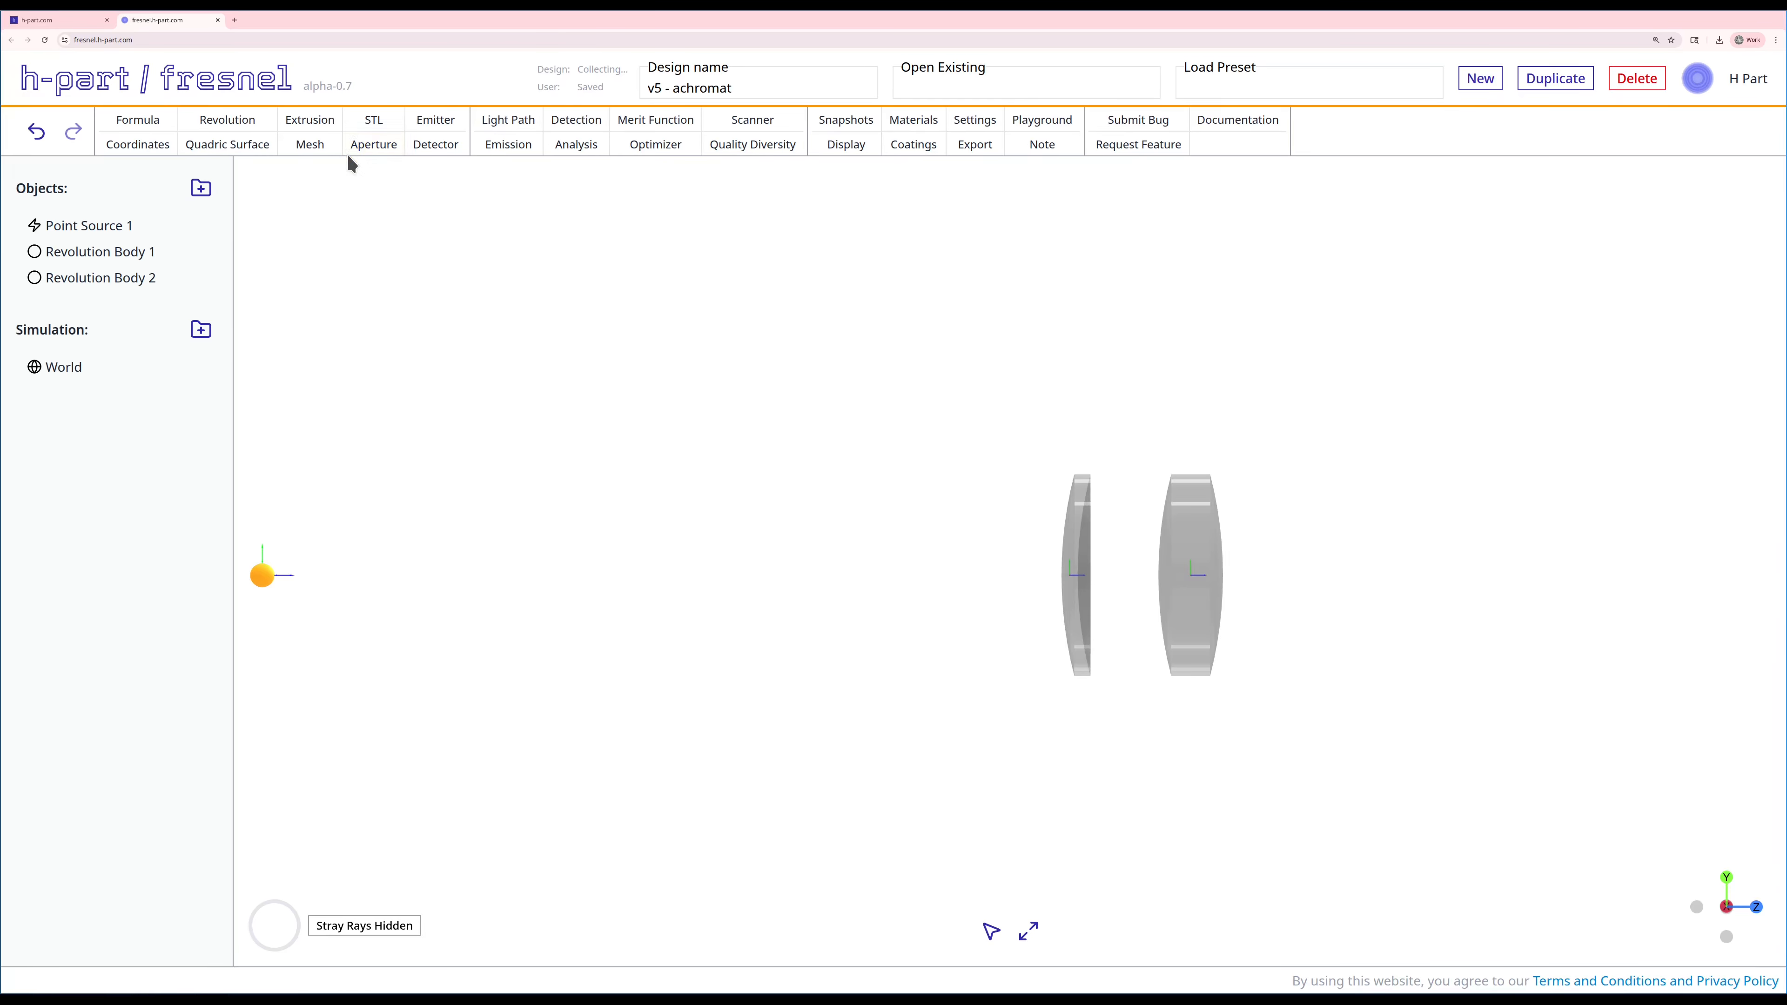
Step: Start a third revolution body from the BCX preset with an 8 mm center thickness and a Z position of 150 mm
left_click(226, 119)
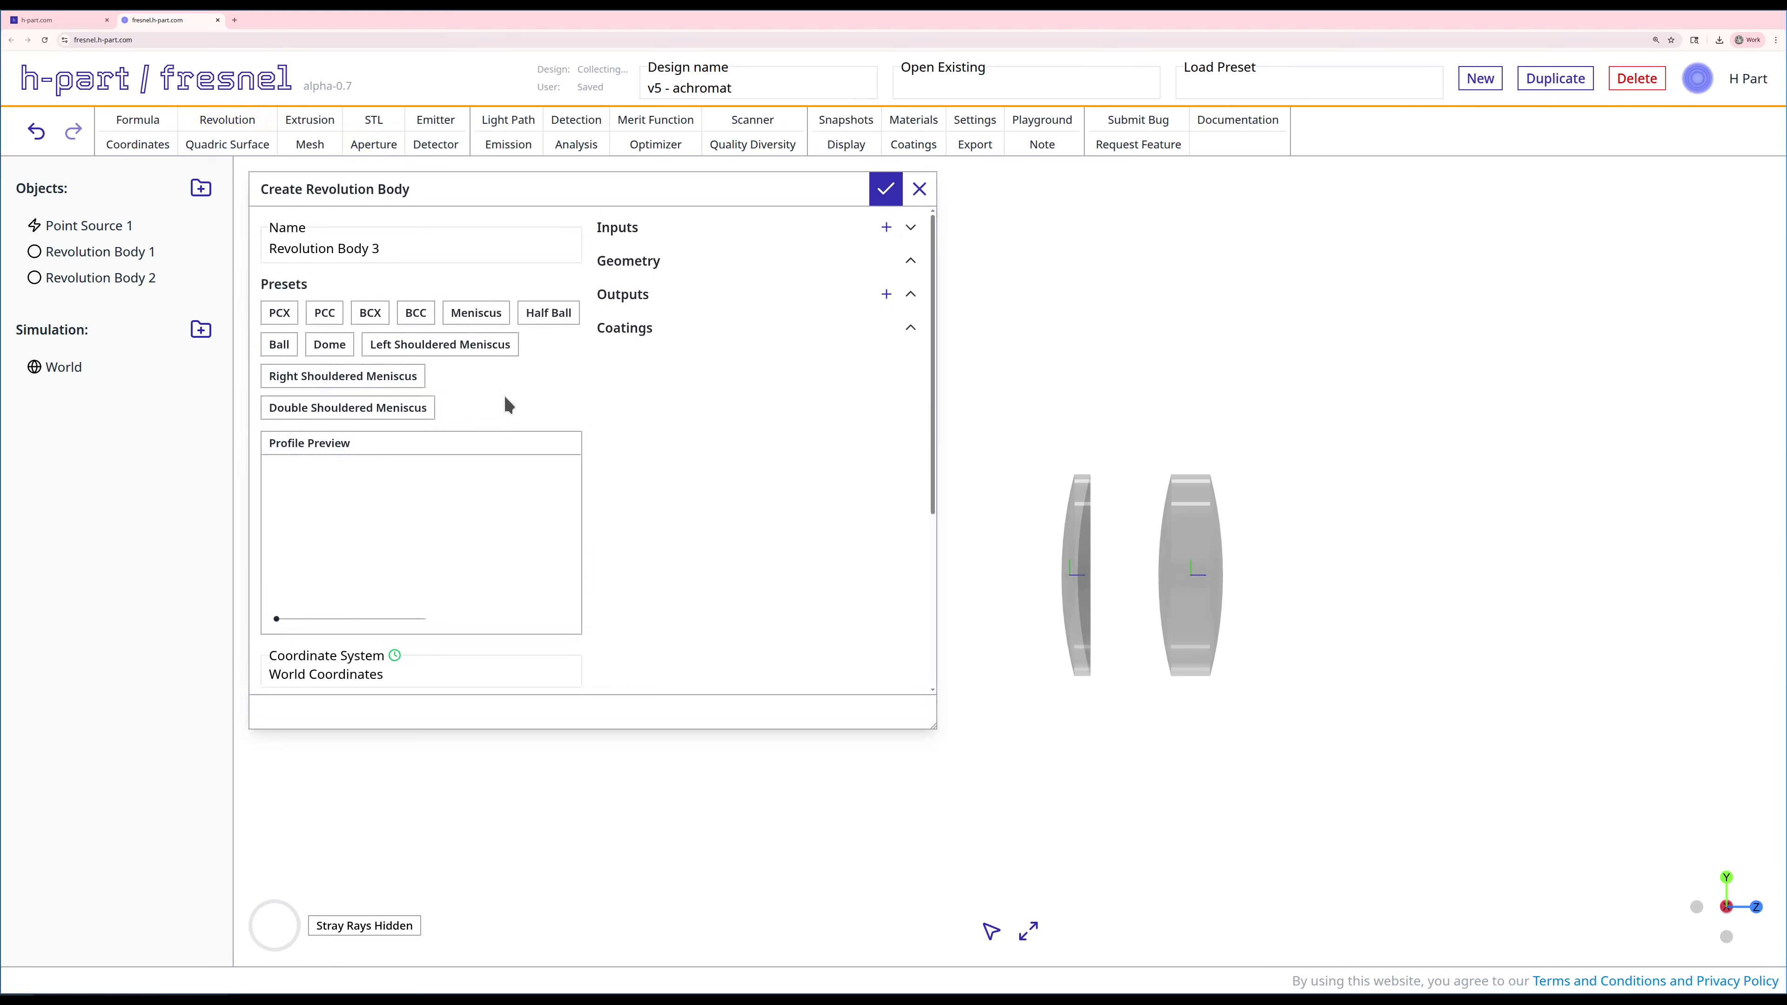
left_click(376, 313)
double_click(671, 454)
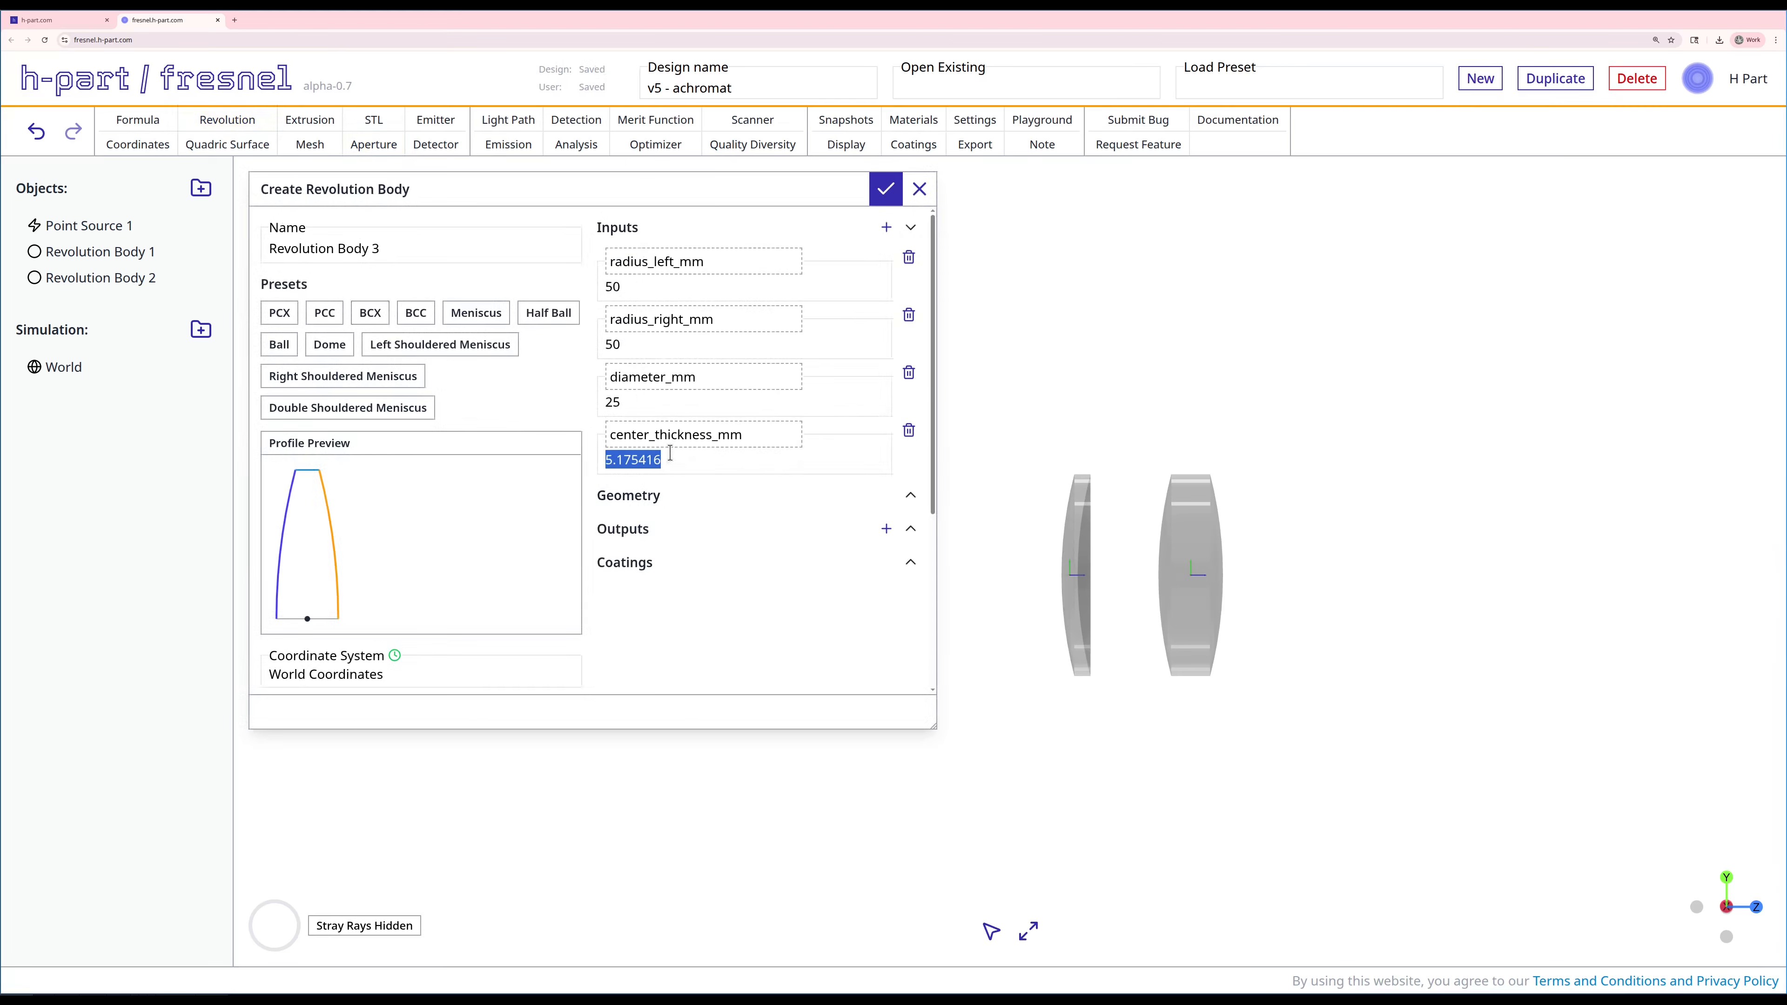
type("9")
key("BackSpace")
type("8")
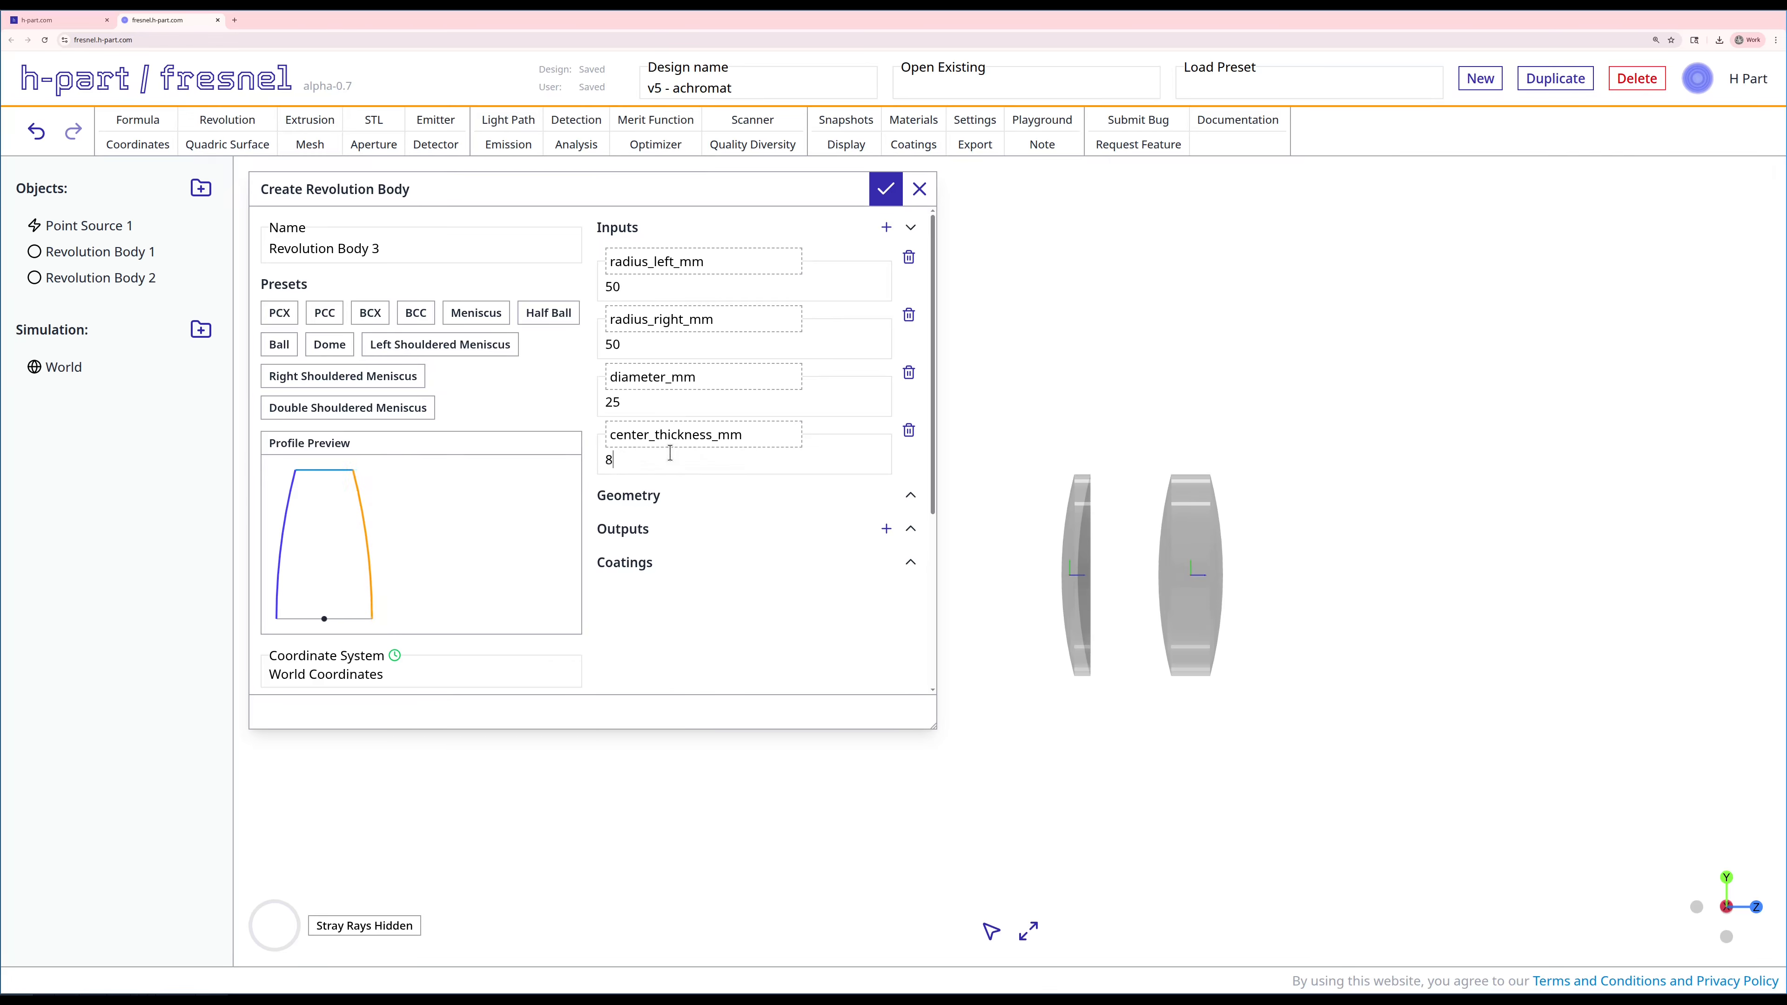
scroll(635, 543, "down", 3)
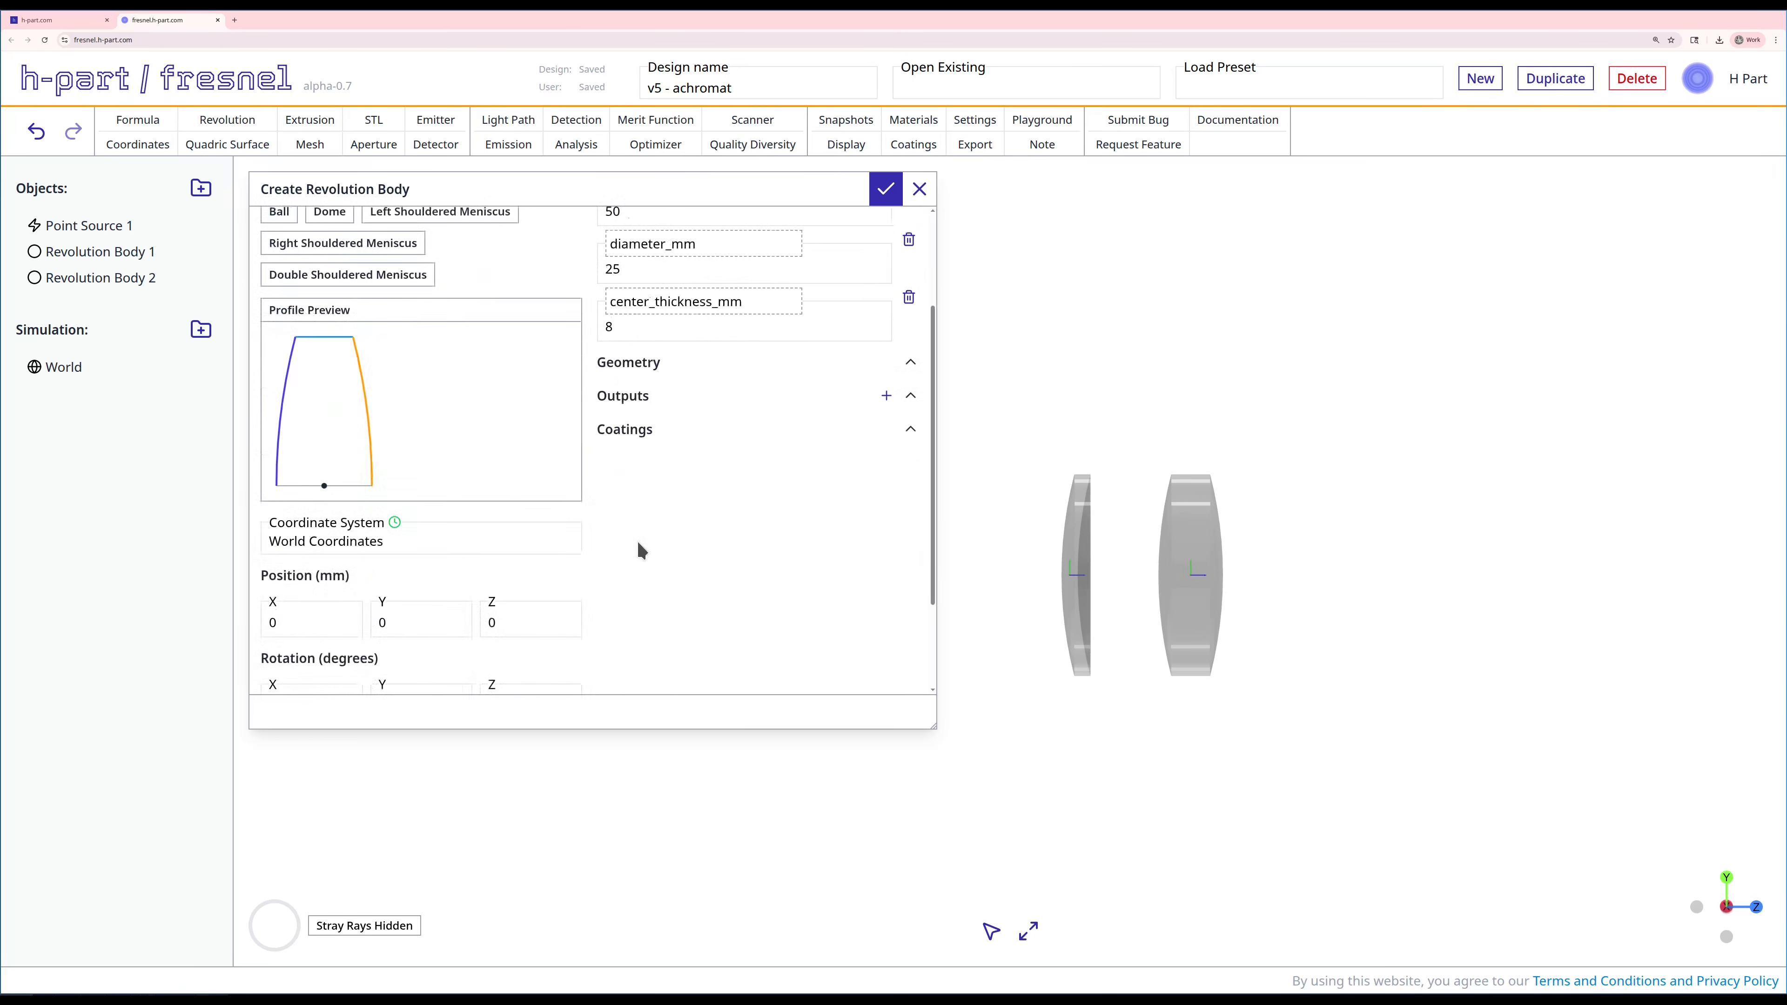
double_click(511, 587)
type("150")
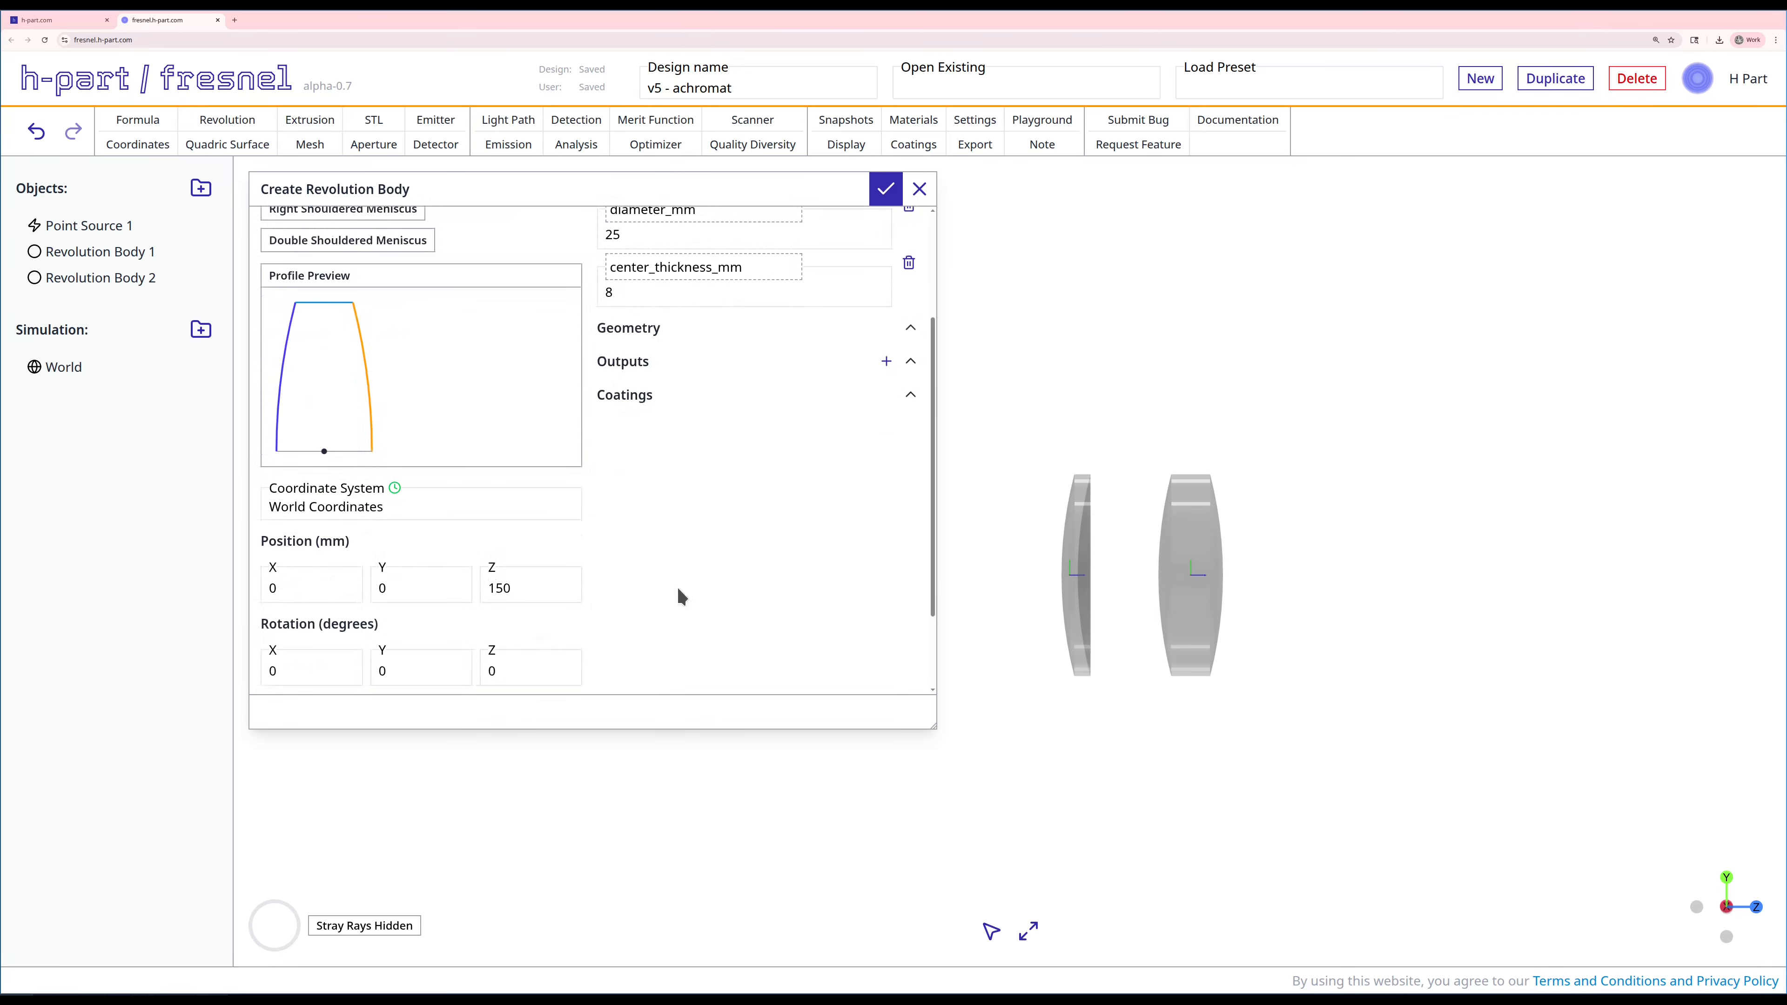
Step: Assign the NIFS-A material to Revolution Body 3 and create the body
scroll(497, 644, "down", 2)
left_click(355, 615)
key("ctrl+a")
type("nifs")
left_click(318, 733)
scroll(752, 502, "up", 5)
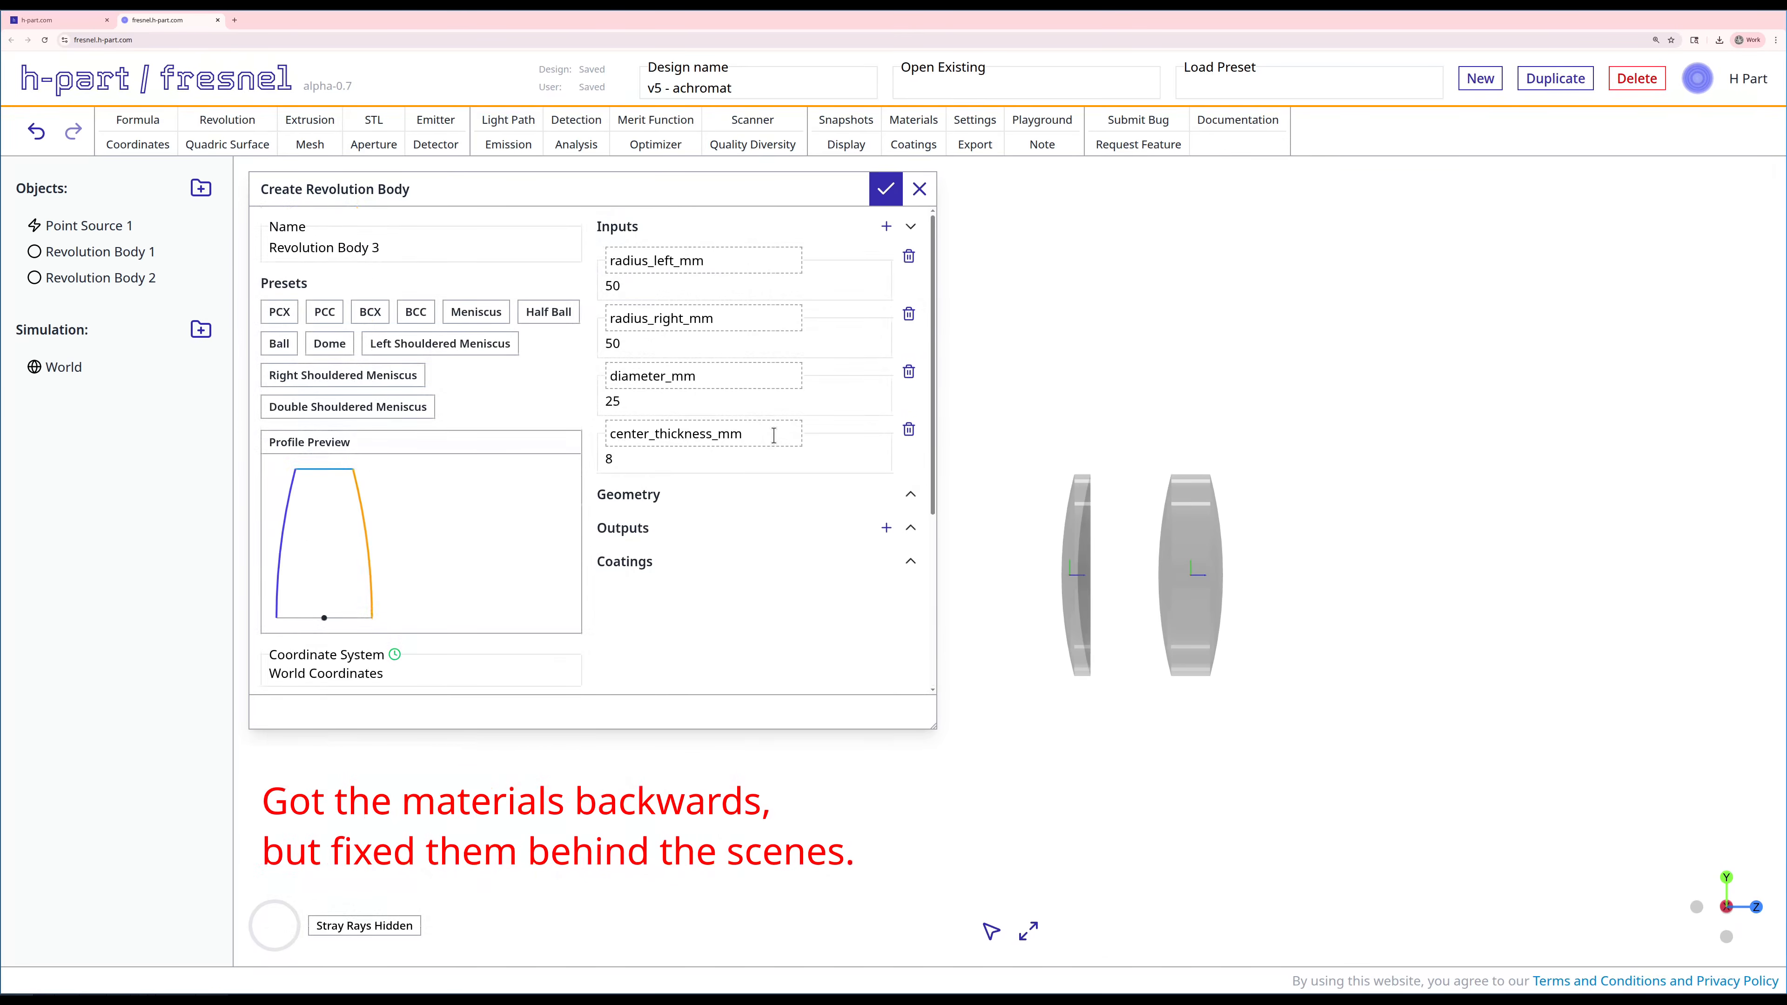
left_click(885, 189)
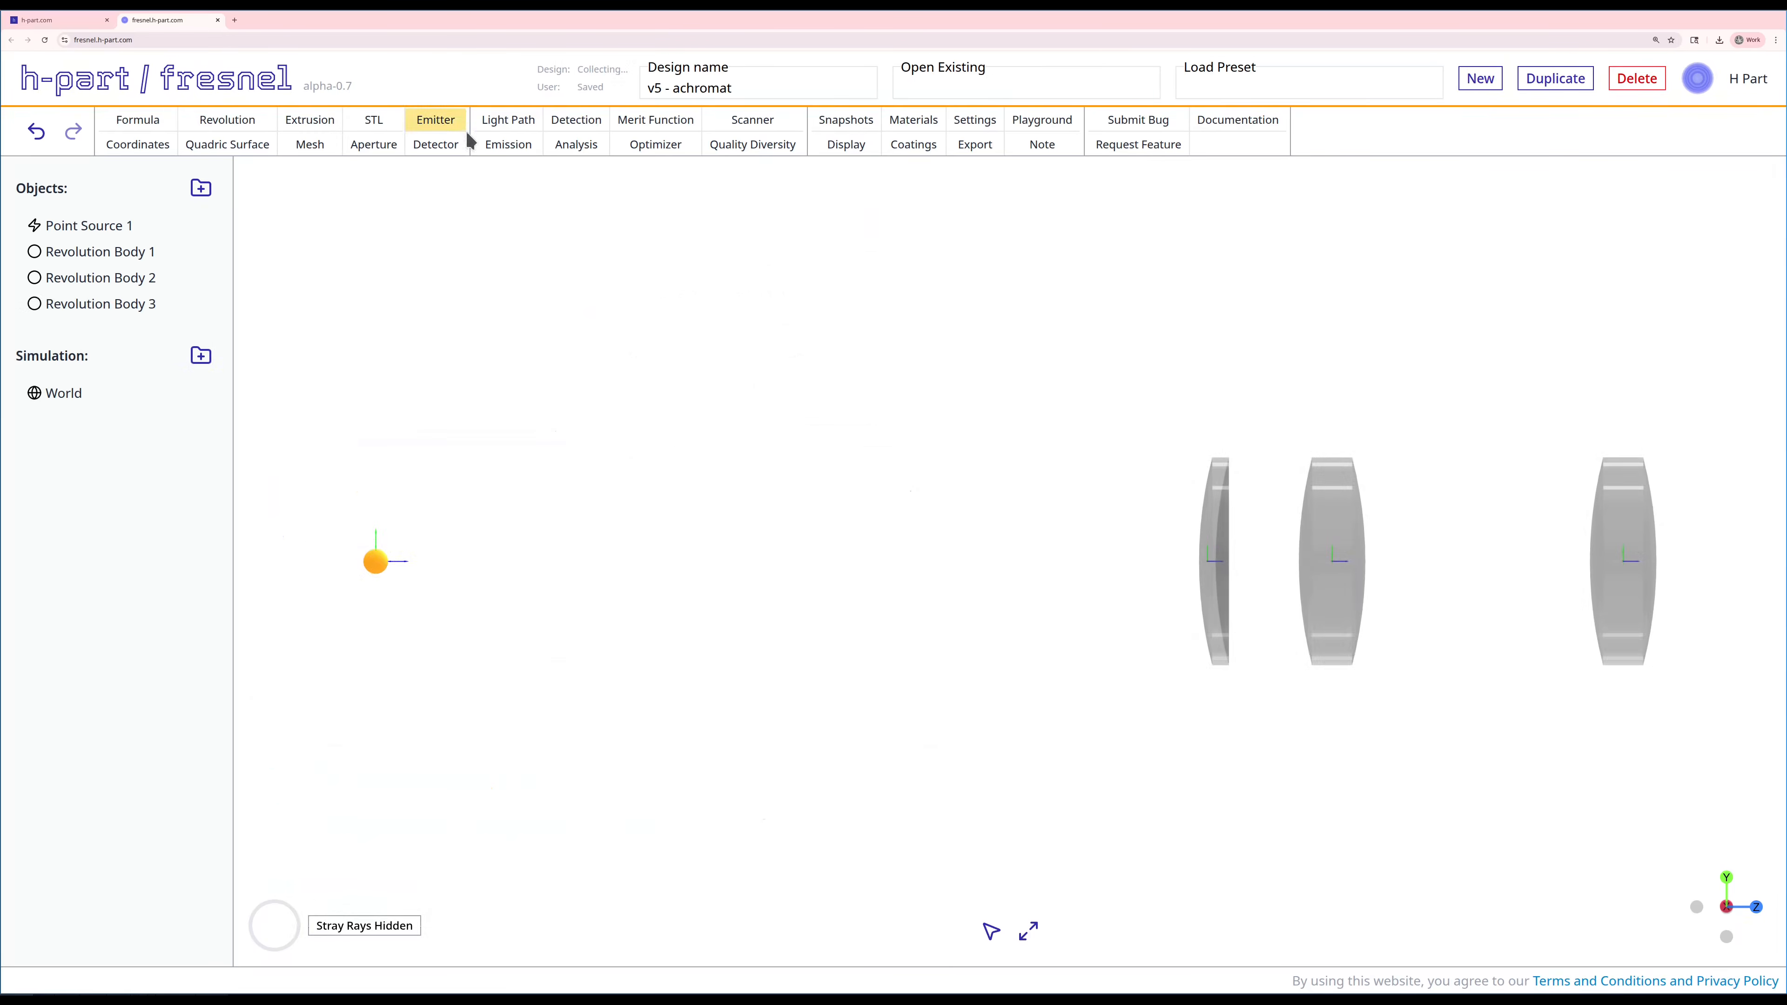
Step: Start a fourth revolution body from the Meniscus preset and set its X rotation to 180 degrees
left_click(264, 128)
left_click(465, 315)
scroll(363, 596, "down", 3)
key("BackSpace")
type("180")
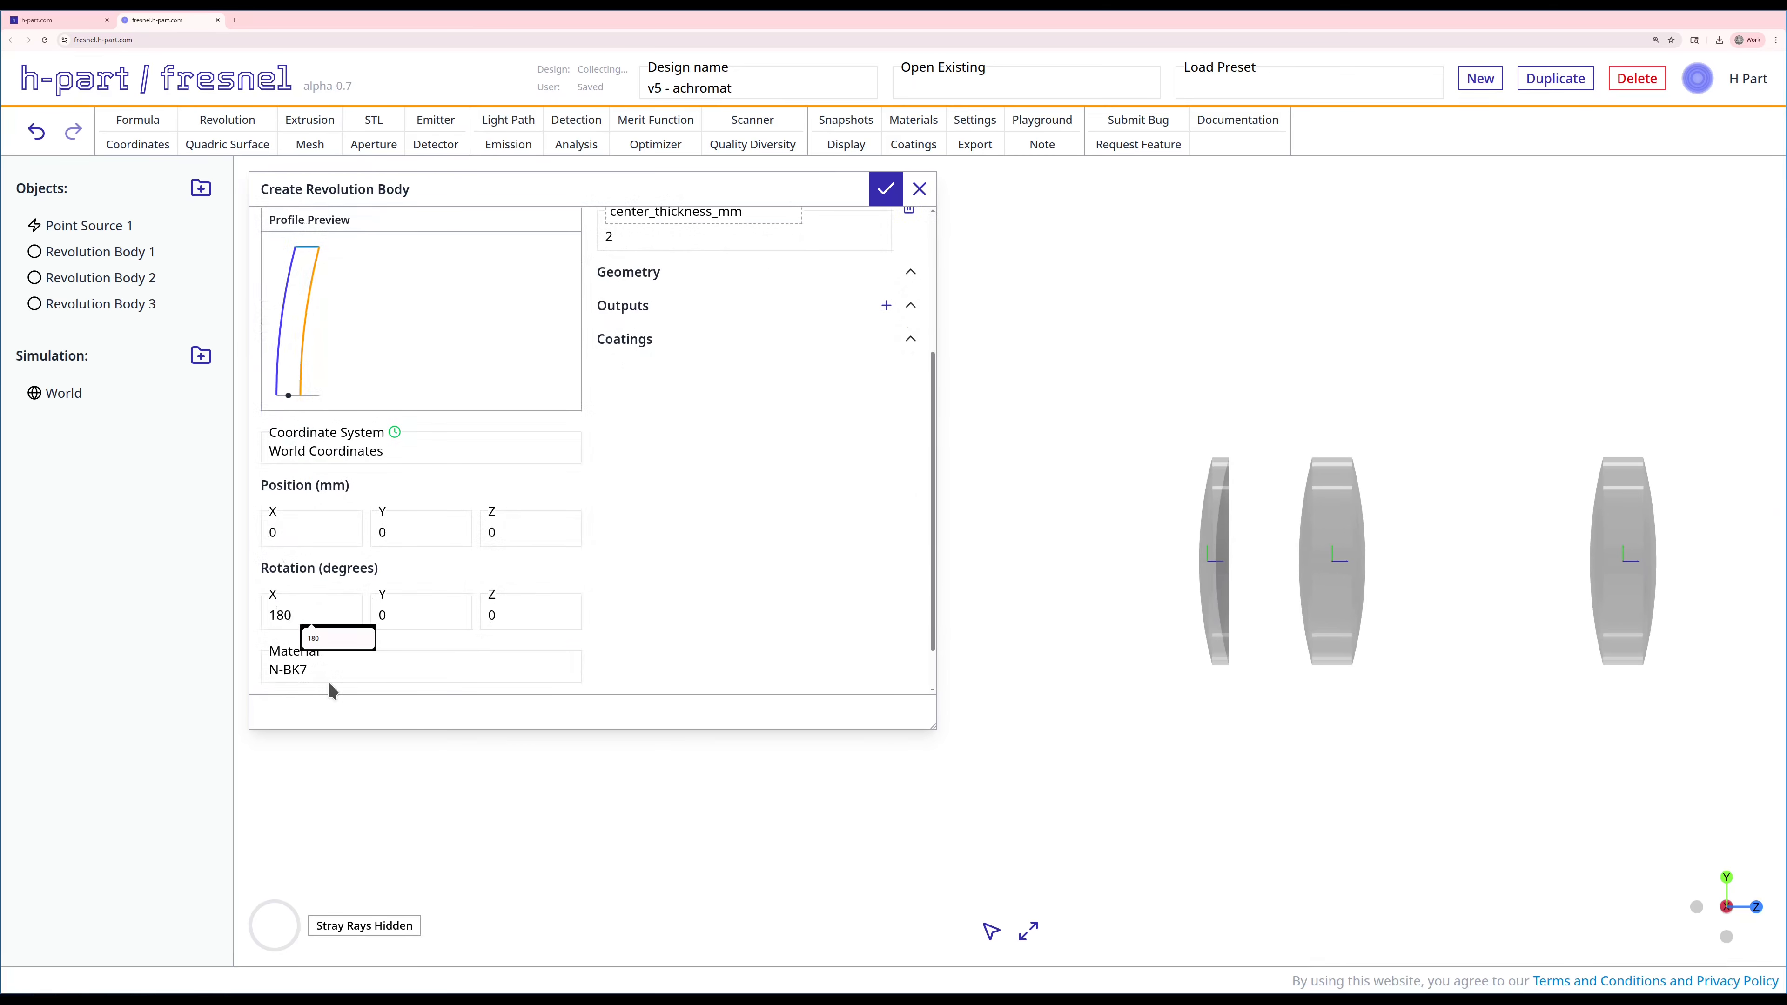
Step: Set the material of the fourth revolution body to NICF-A
left_click(338, 673)
type("nicf")
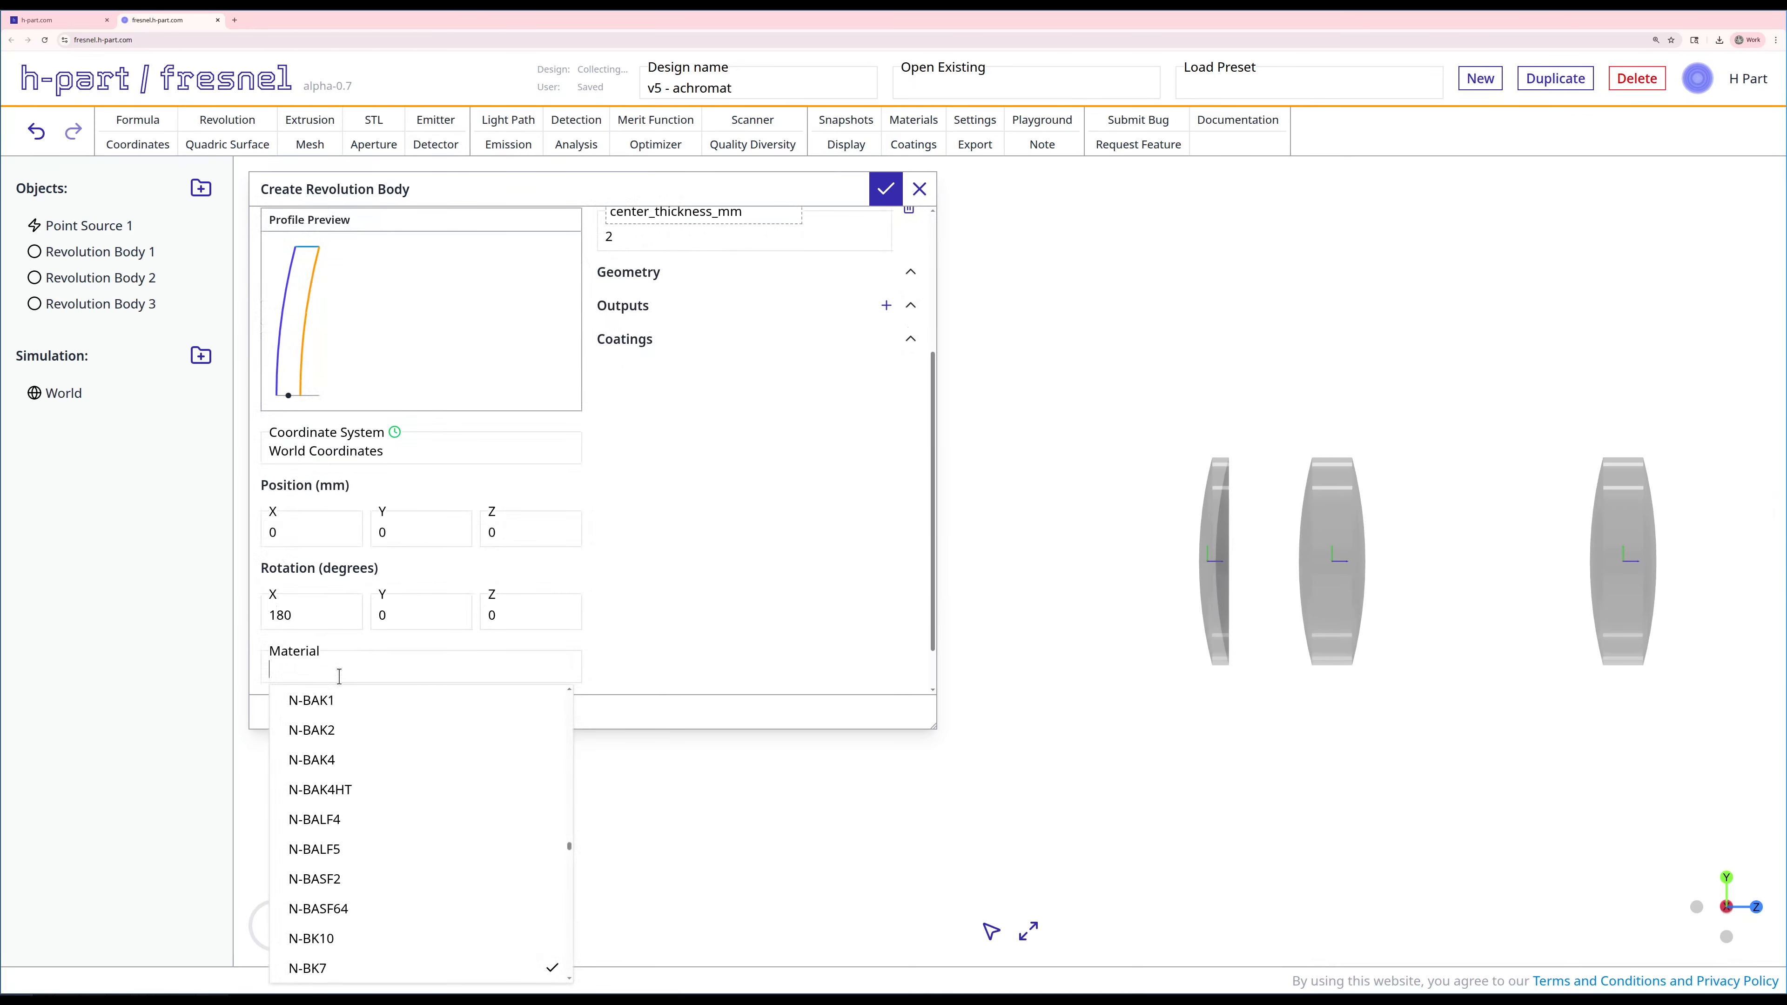
left_click(309, 760)
scroll(627, 568, "up", 3)
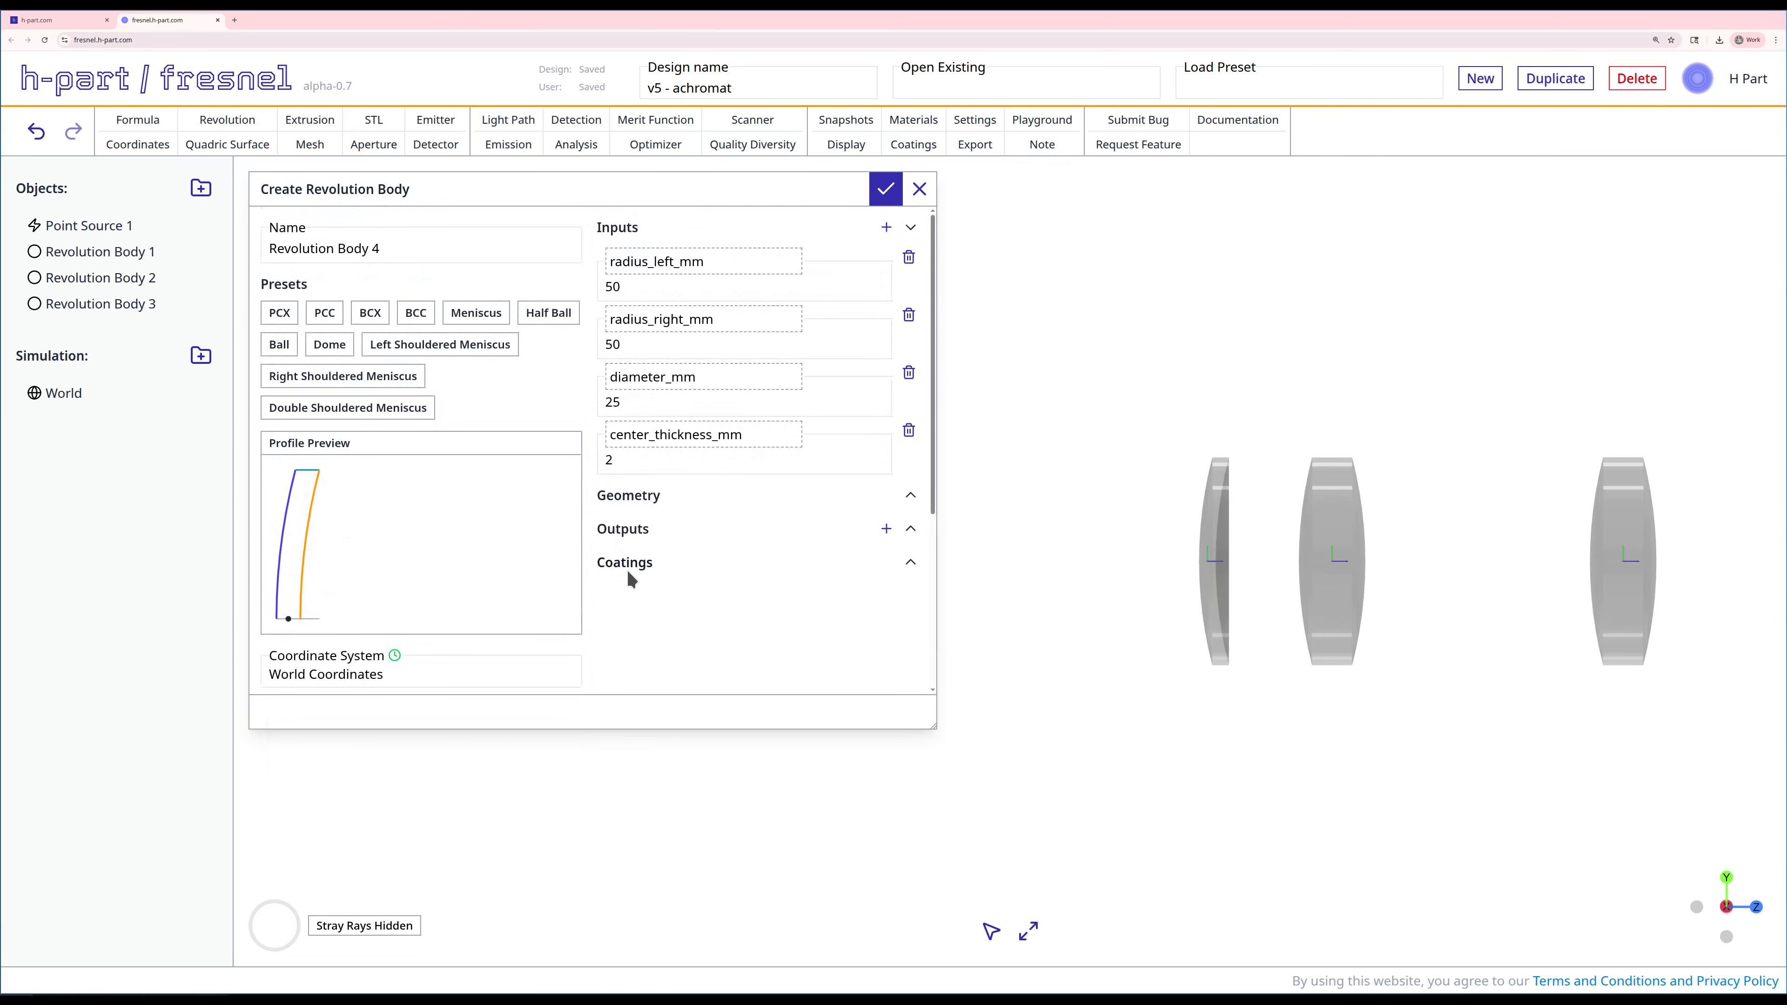
Step: Set the fourth revolution body's Z position so it sits beyond Revolution Body 3, and create the body
scroll(658, 577, "down", 2)
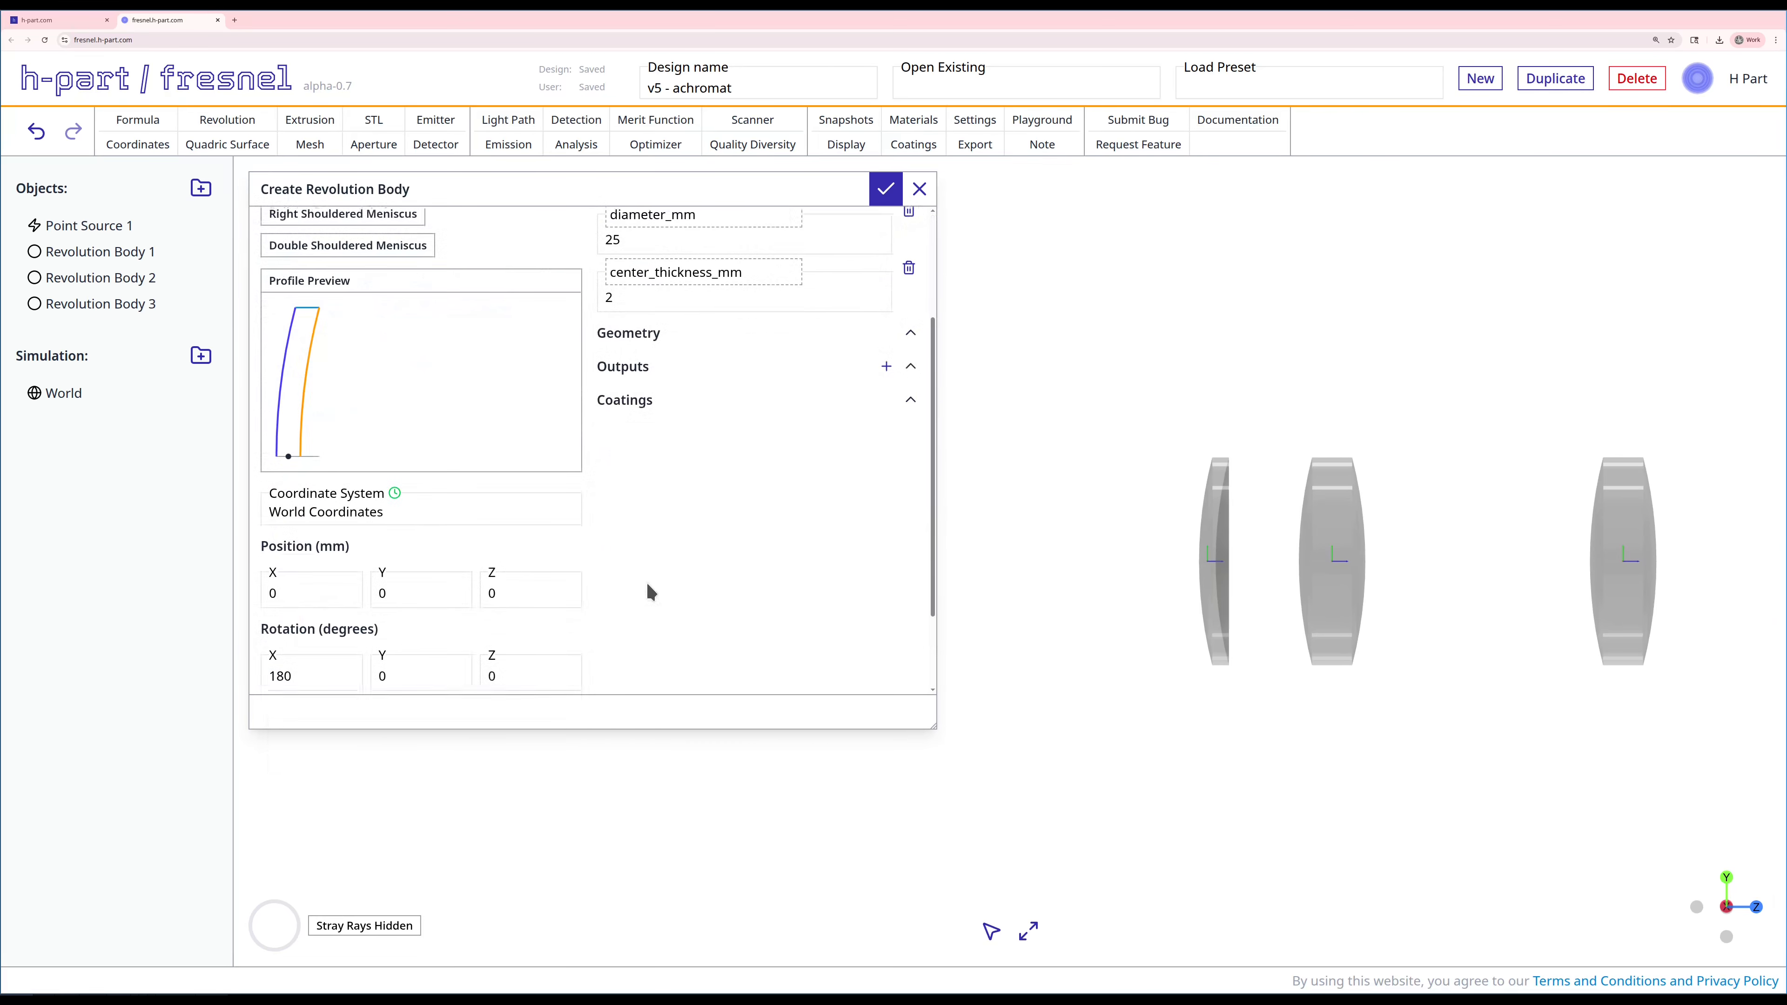
left_click(514, 590)
key("BackSpace")
type("175")
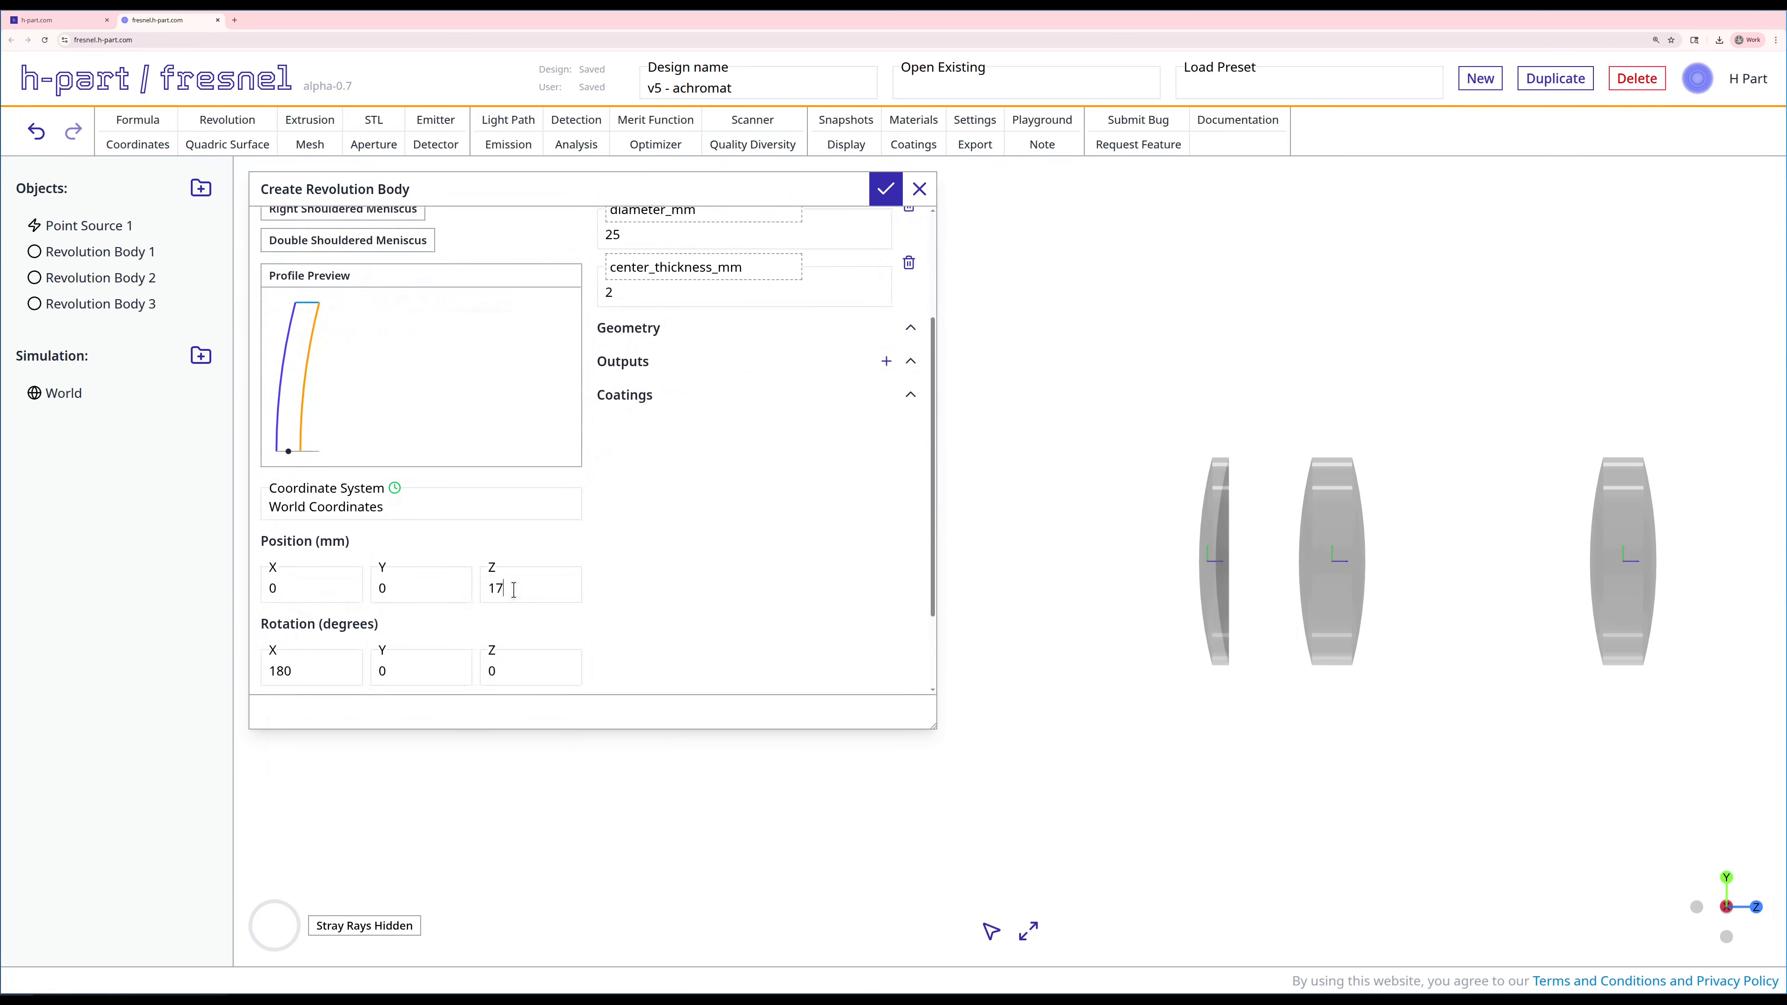
left_click(883, 190)
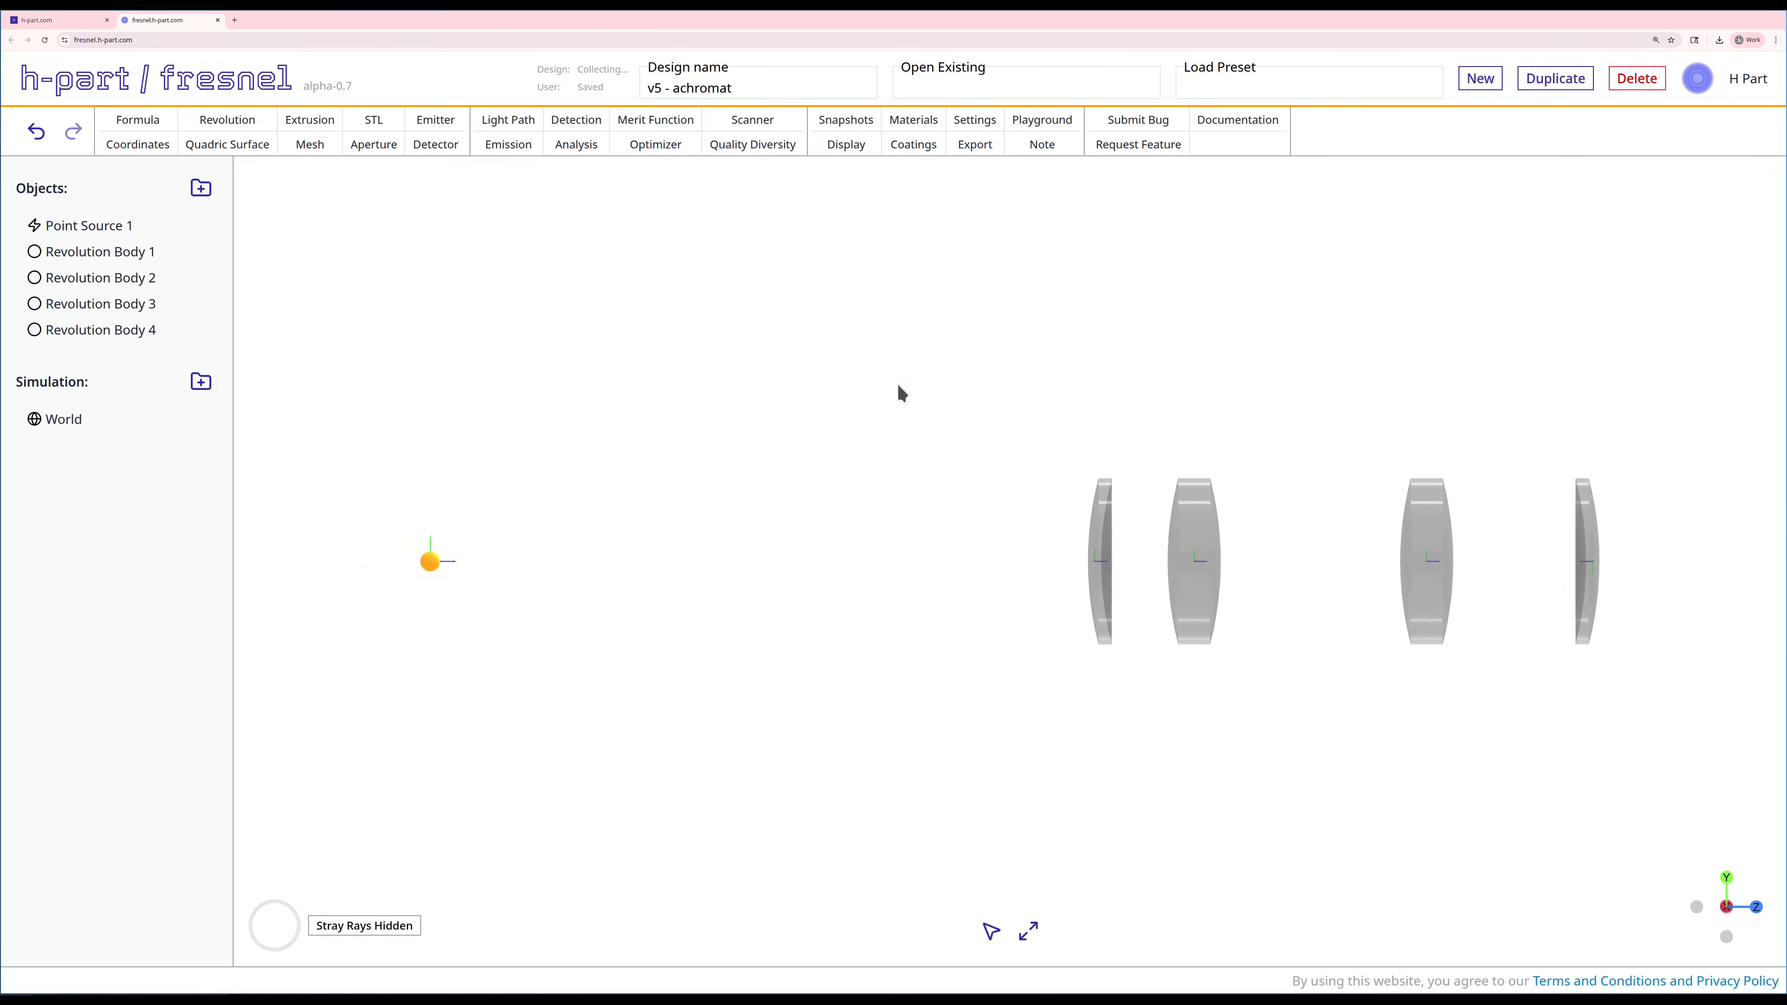
Step: Create a 25 by 25 mm detector at a Z position of 250 mm with its X rotation set to 180 degrees
left_click(433, 144)
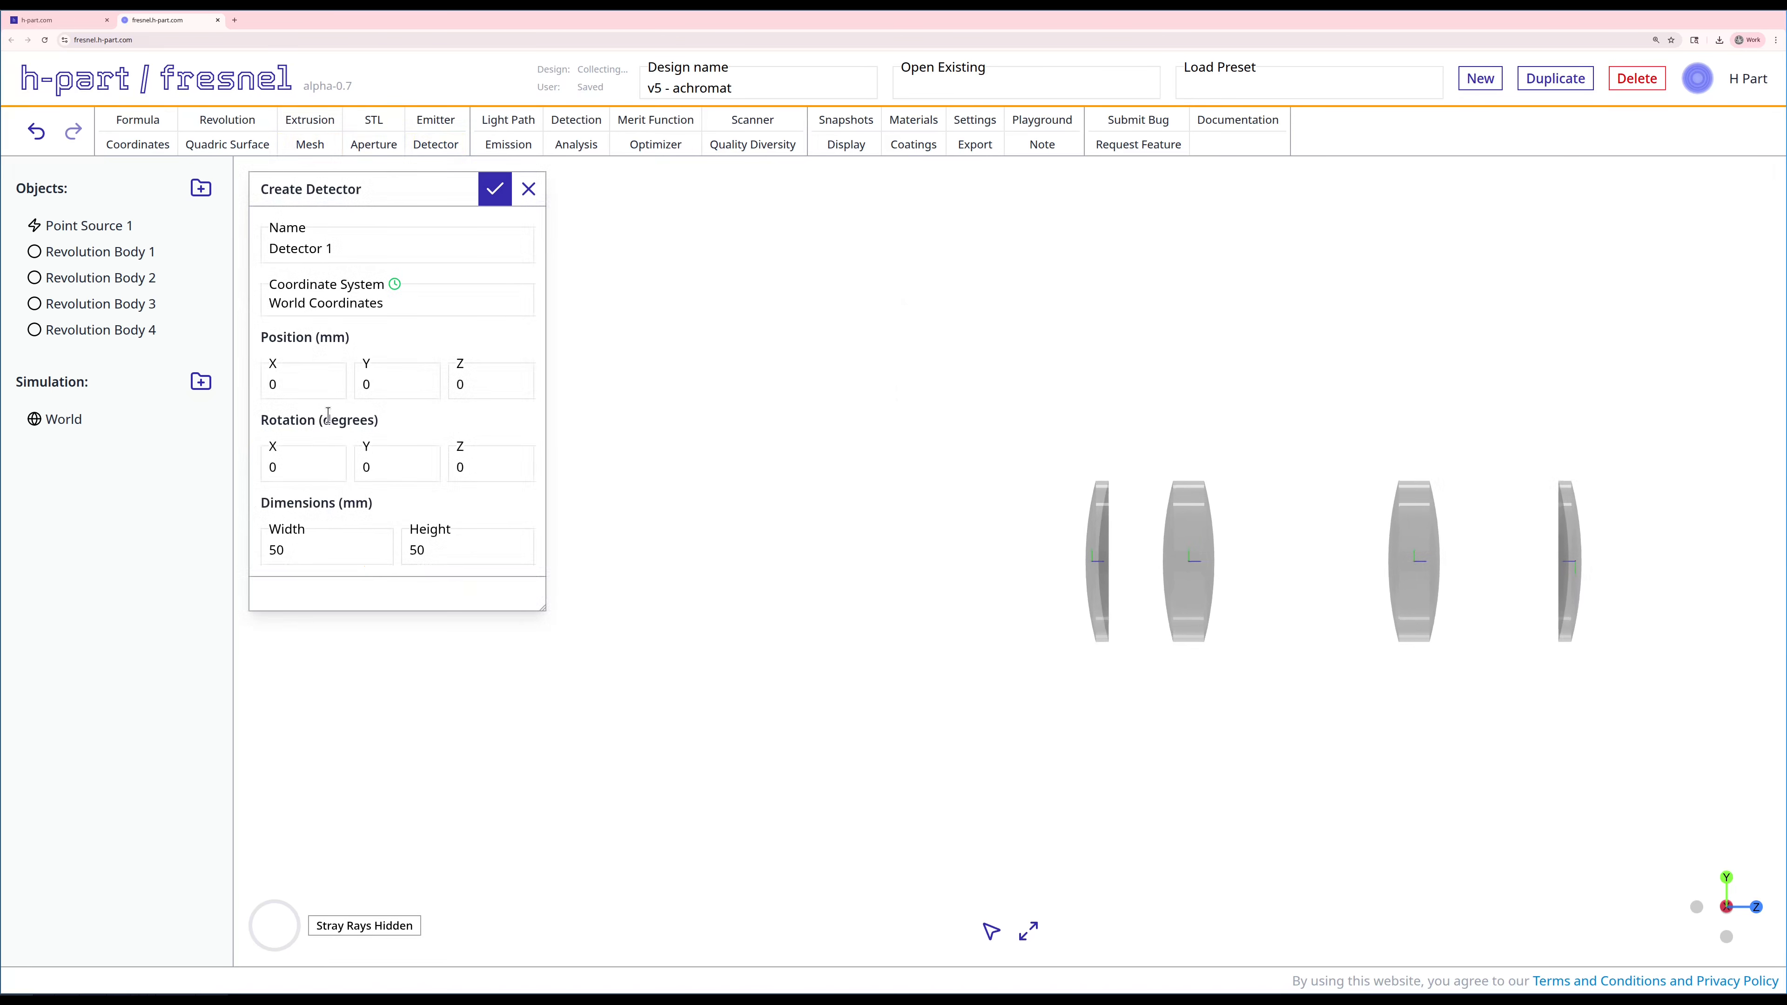
left_click(489, 376)
key("BackSpace")
type("250")
double_click(349, 557)
type("25")
double_click(435, 555)
type("25")
double_click(295, 462)
type("180")
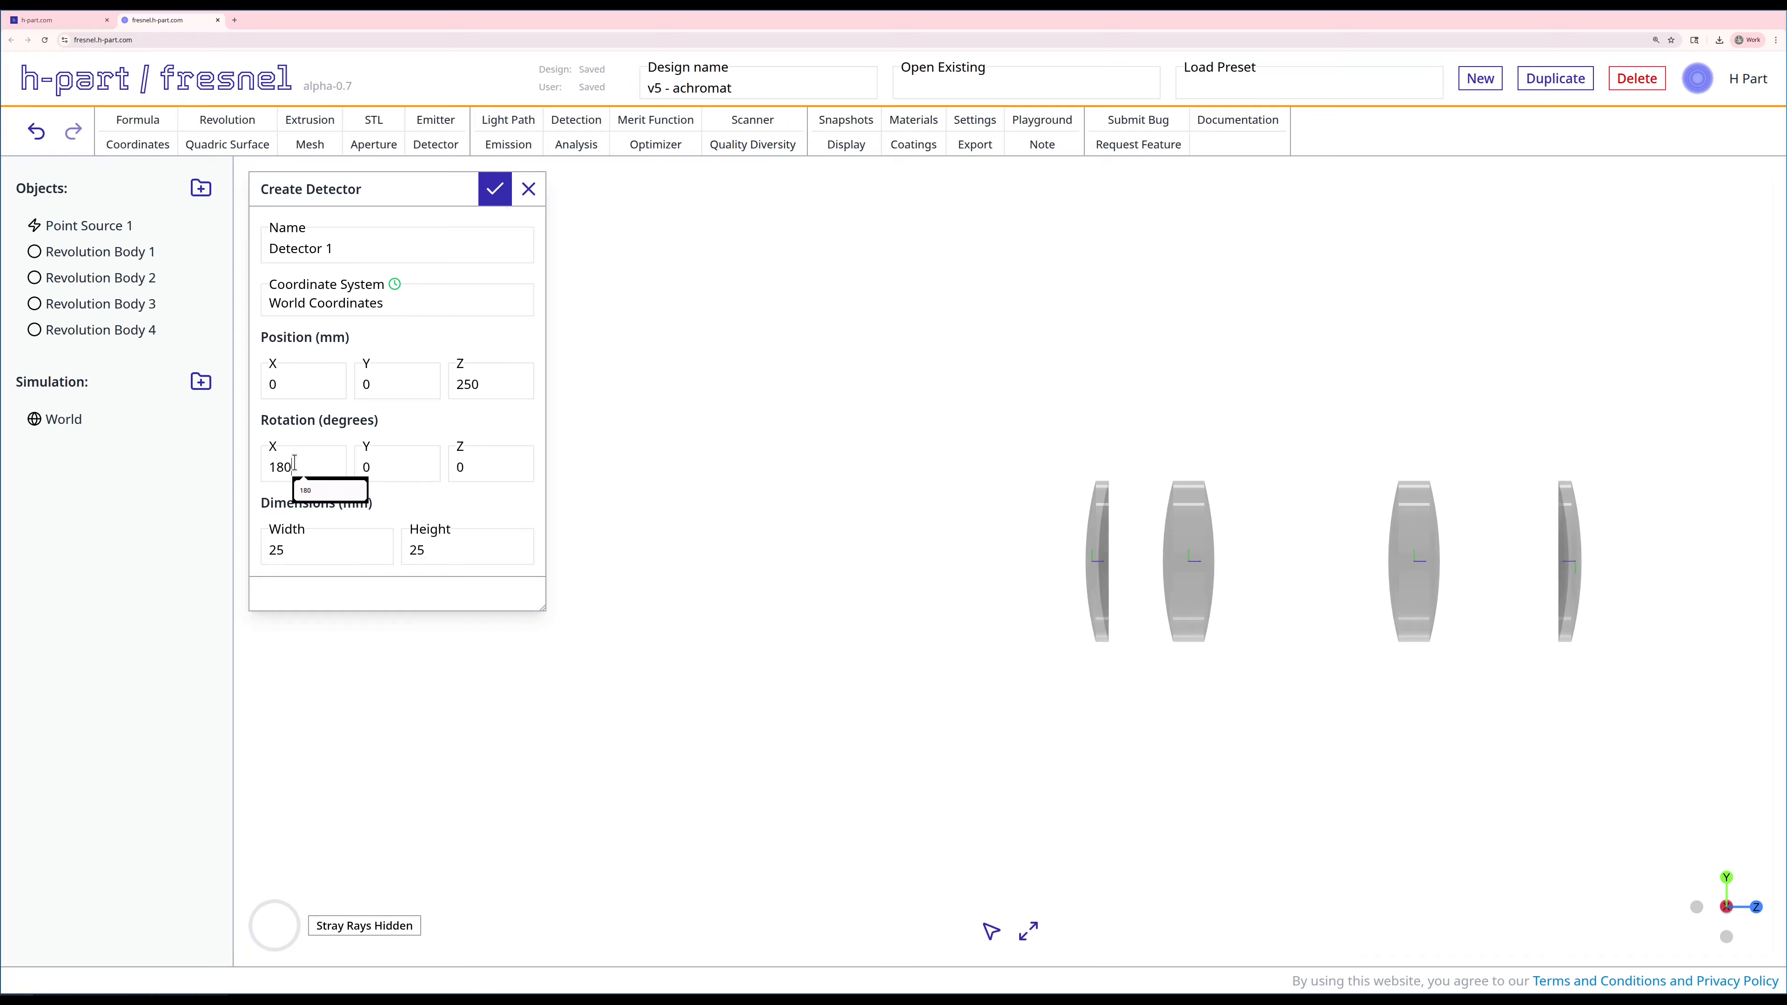
left_click(496, 191)
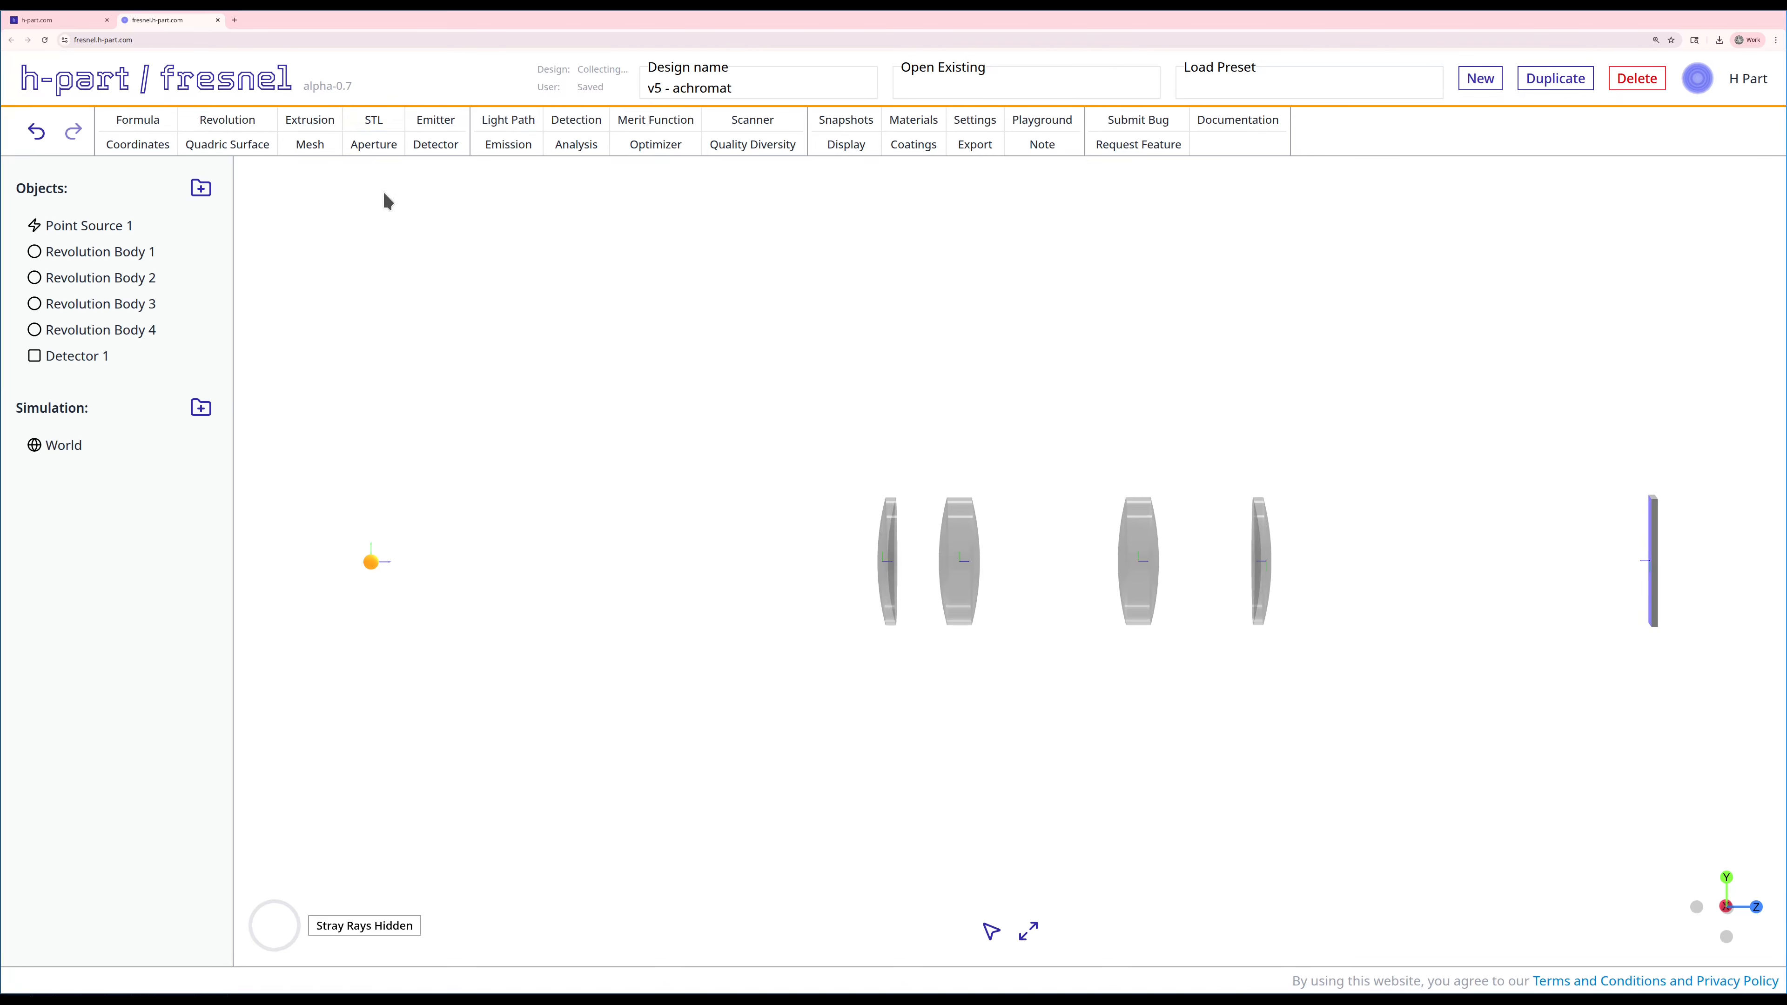
Step: Start a light path and add refraction steps for the left and right surfaces of Revolution Body 1
left_click(494, 119)
left_click_drag(565, 566, 608, 579)
left_click(860, 284)
left_click(900, 575)
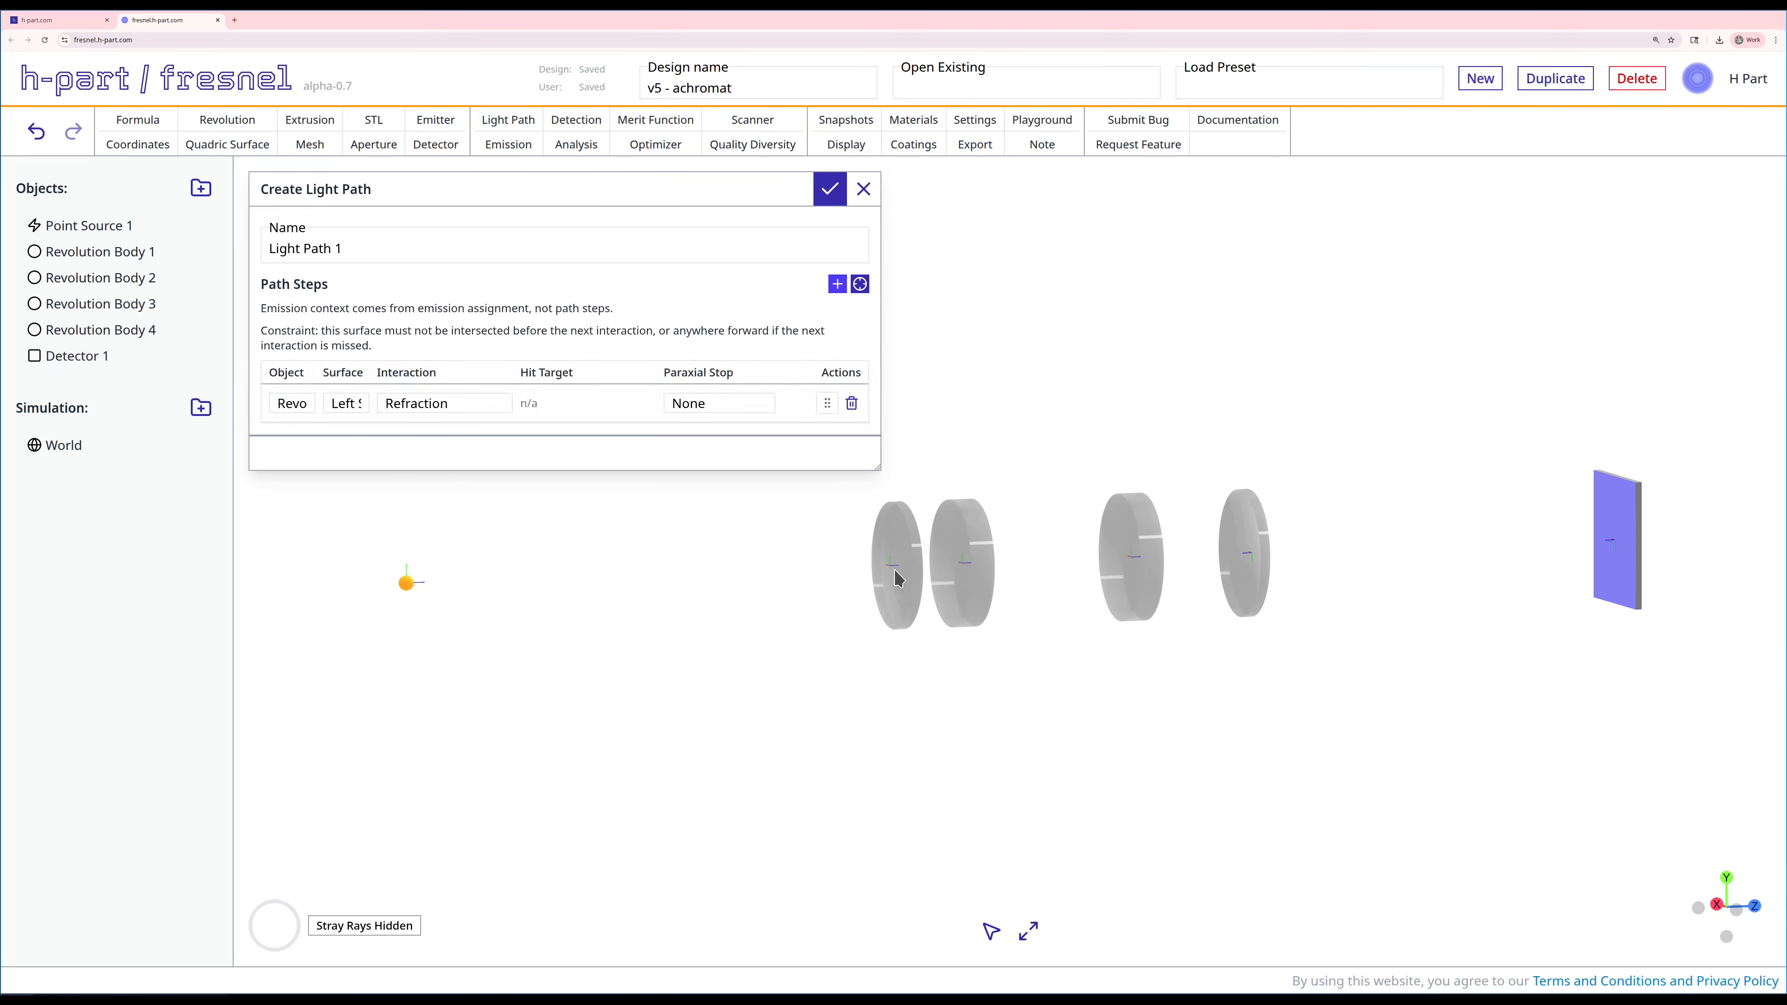
left_click_drag(900, 574, 1060, 637)
left_click(859, 284)
left_click(898, 584)
Step: Add refraction steps for the left and right surfaces of Revolution Body 2 to the light path
left_click(859, 284)
left_click(944, 569)
left_click(859, 284)
left_click(969, 535)
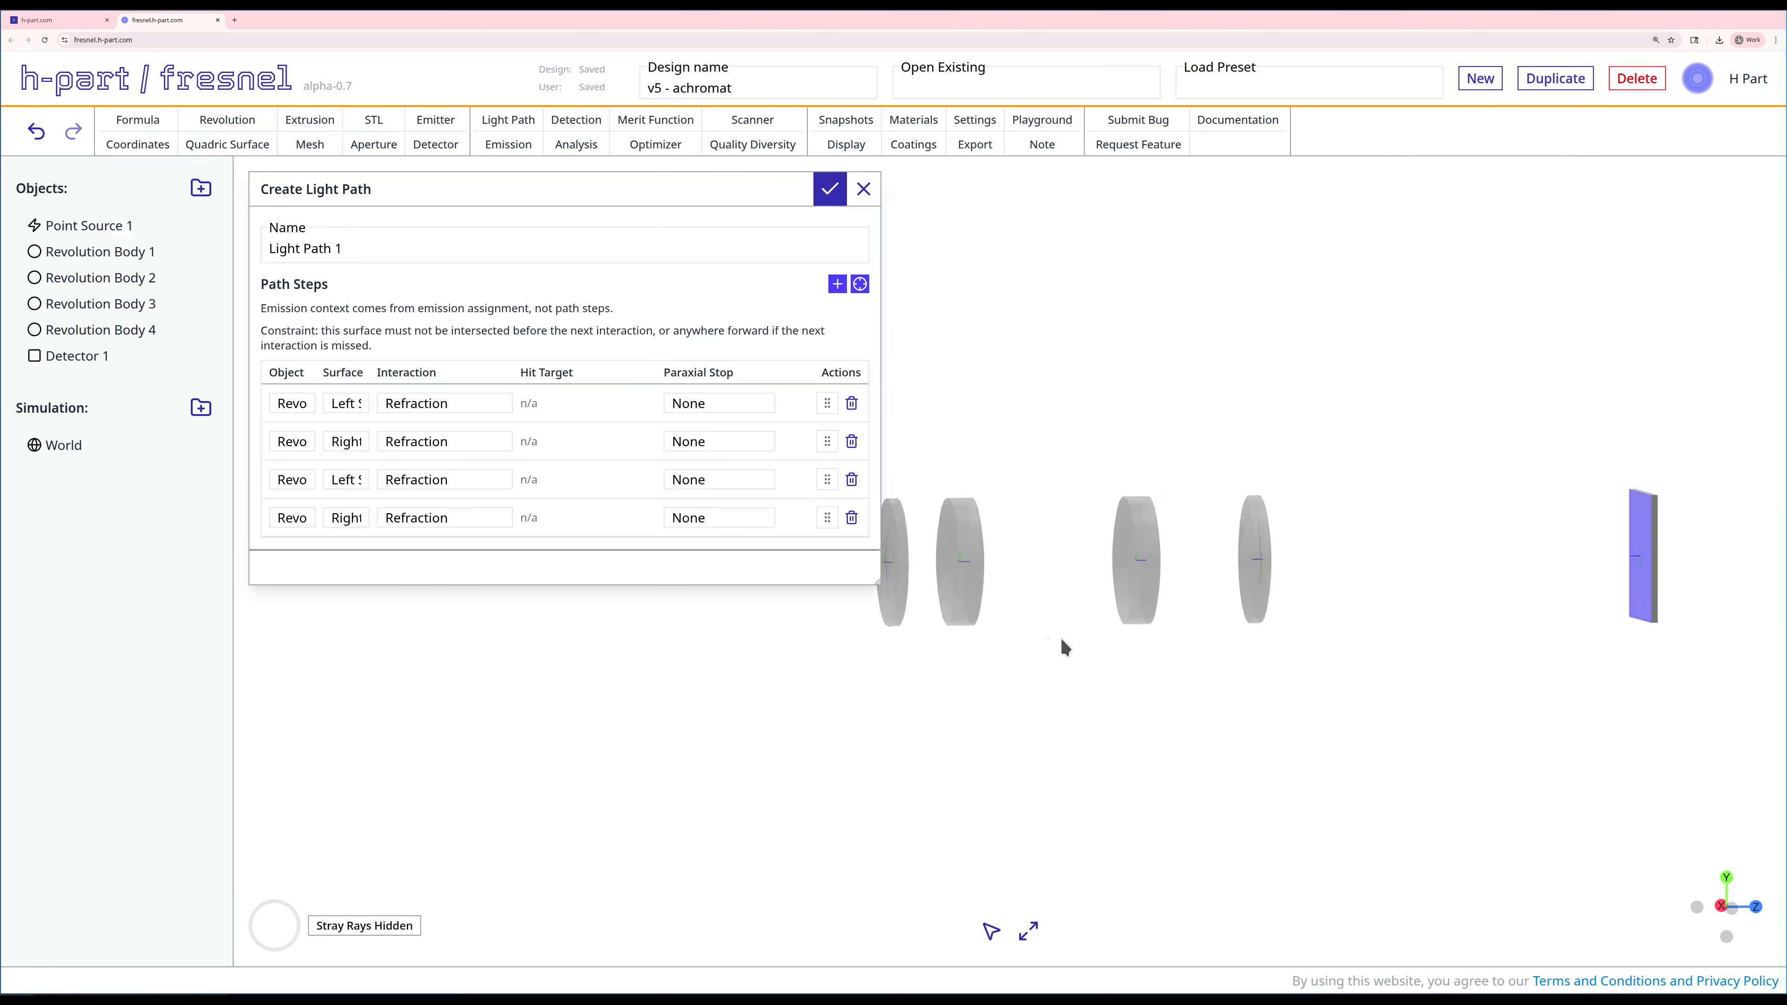
Step: Add refraction steps for the left and right surfaces of Revolution Body 3 to the light path
left_click(859, 284)
left_click(1117, 574)
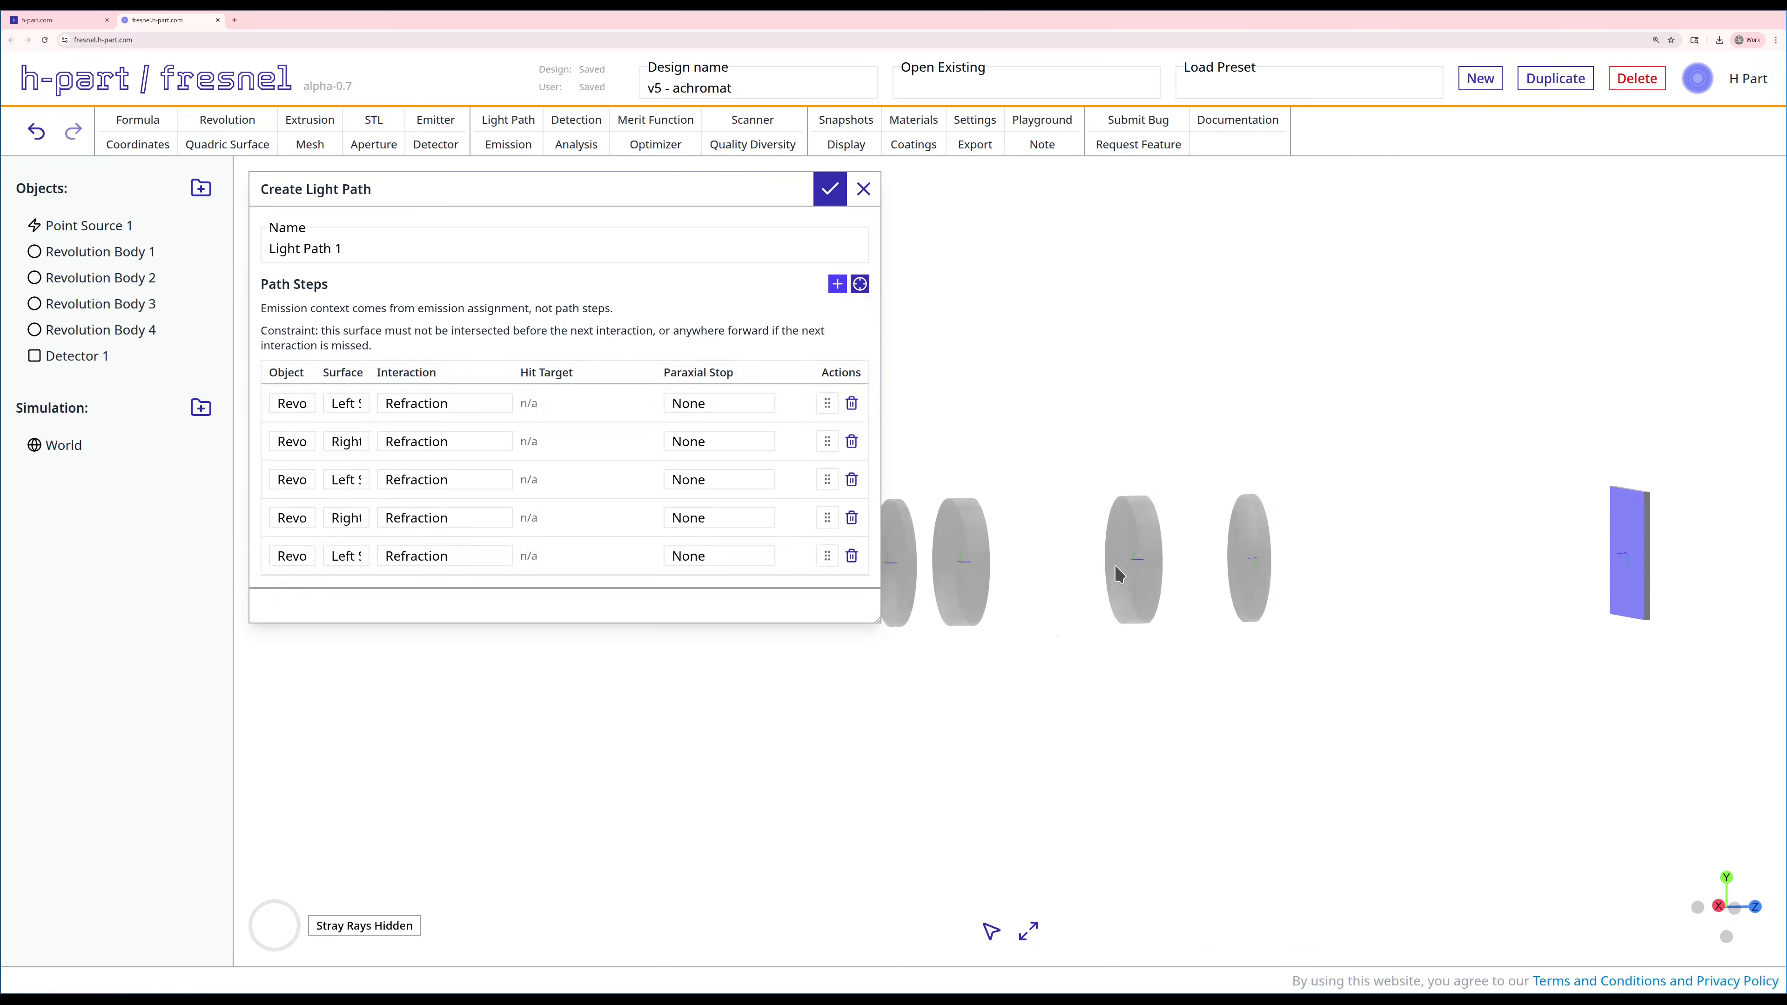
left_click_drag(1117, 573, 1011, 643)
left_click(860, 284)
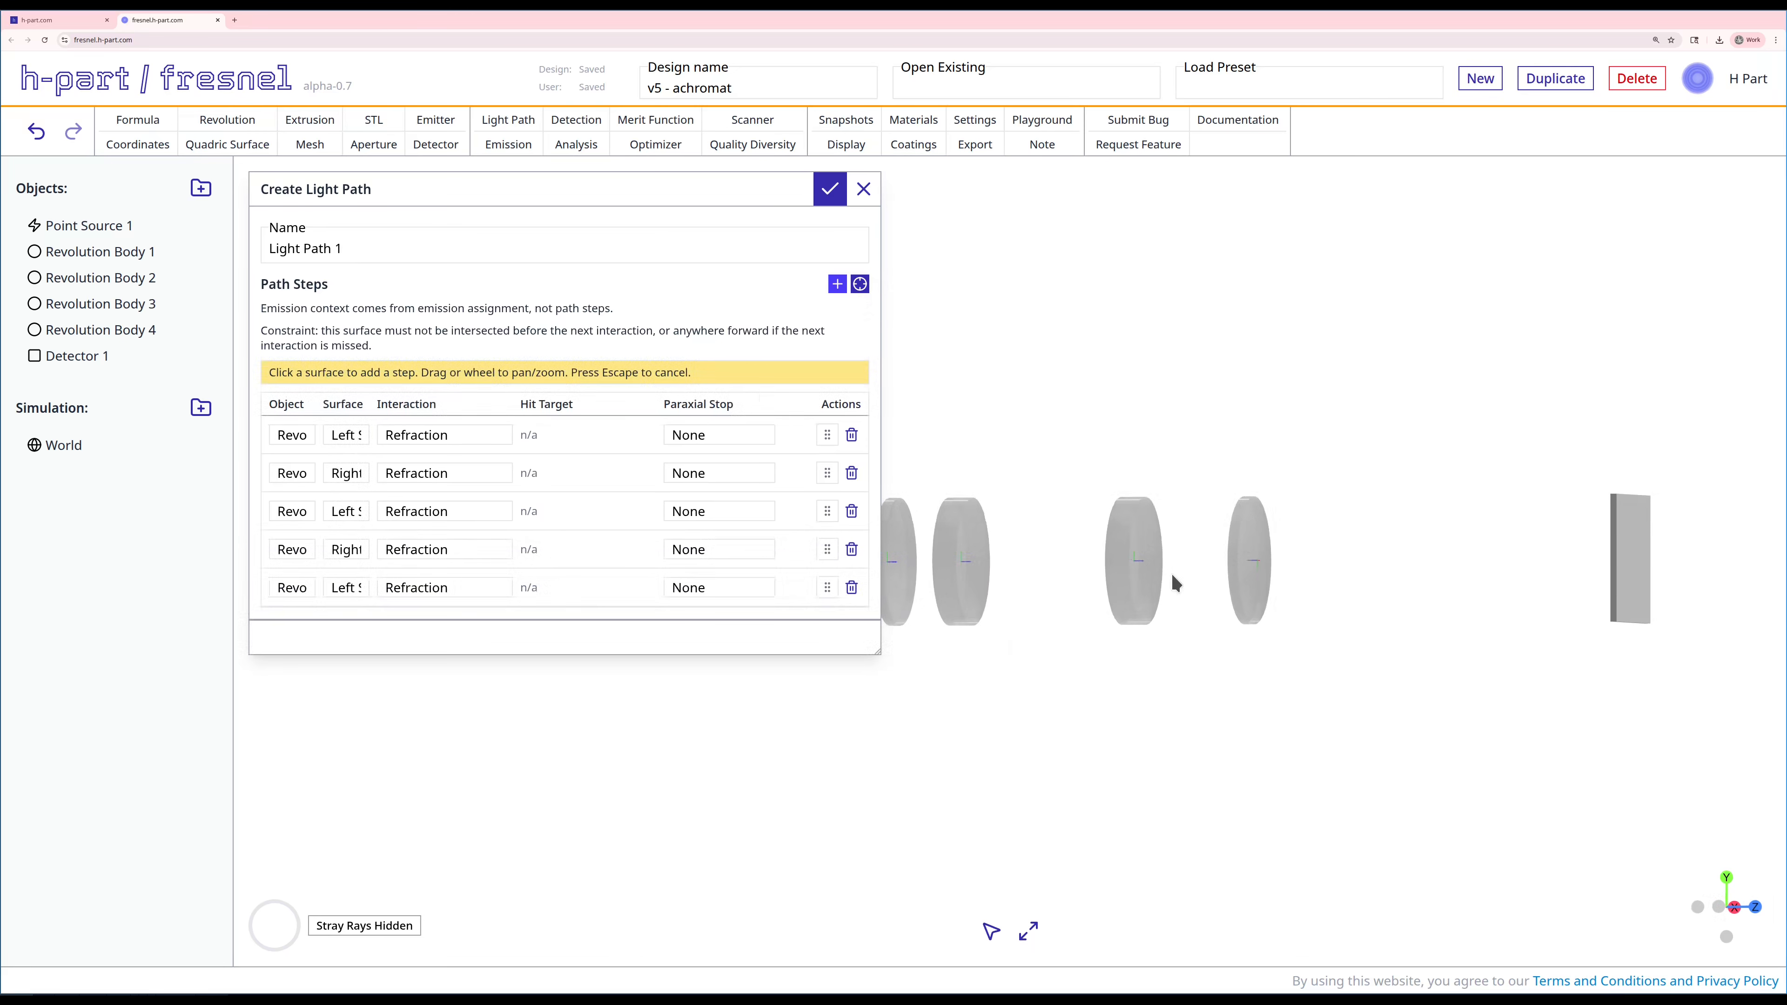
left_click(1145, 552)
left_click_drag(1145, 552, 1129, 659)
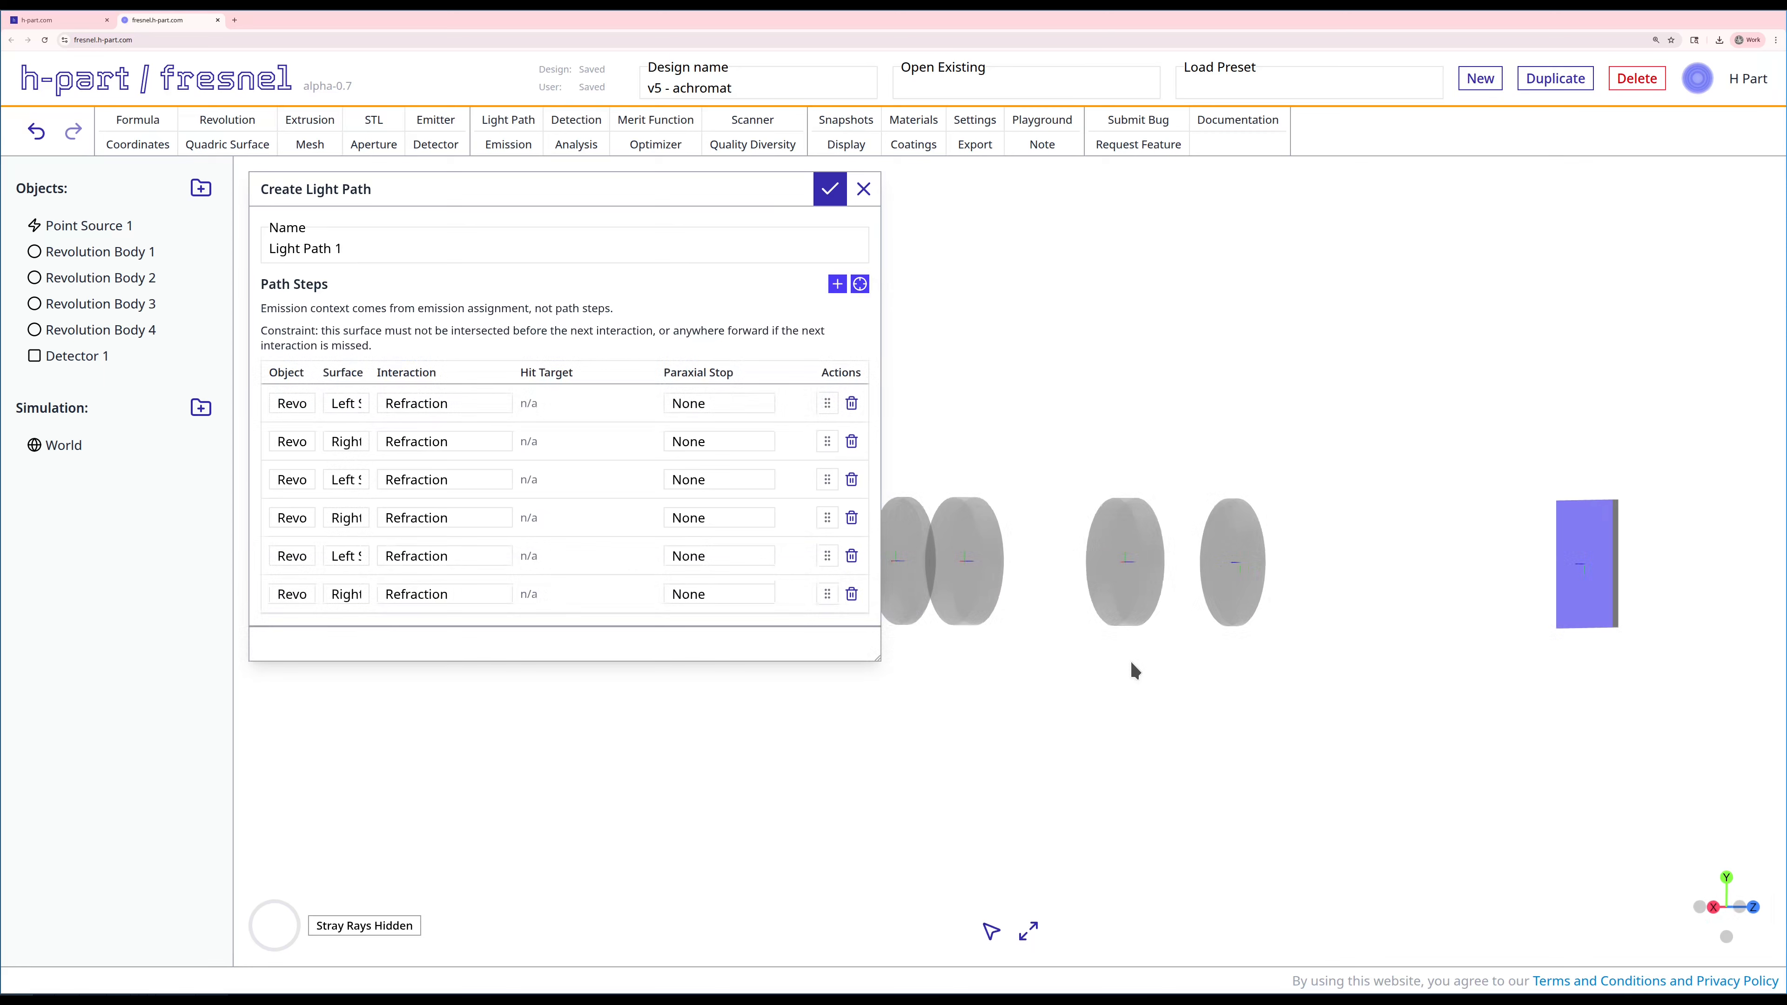
Step: Add refraction steps for Revolution Body 4 to the light path, with Right Segment 1 before Left Segment 1
left_click(860, 284)
mouse_move(1241, 718)
left_mouse_down()
mouse_move(1197, 696)
mouse_move(1237, 701)
left_mouse_up()
left_click(859, 284)
left_click(1210, 558)
left_click_drag(1356, 734, 1237, 726)
left_click(860, 284)
left_click(1210, 592)
left_click_drag(1210, 592, 1337, 735)
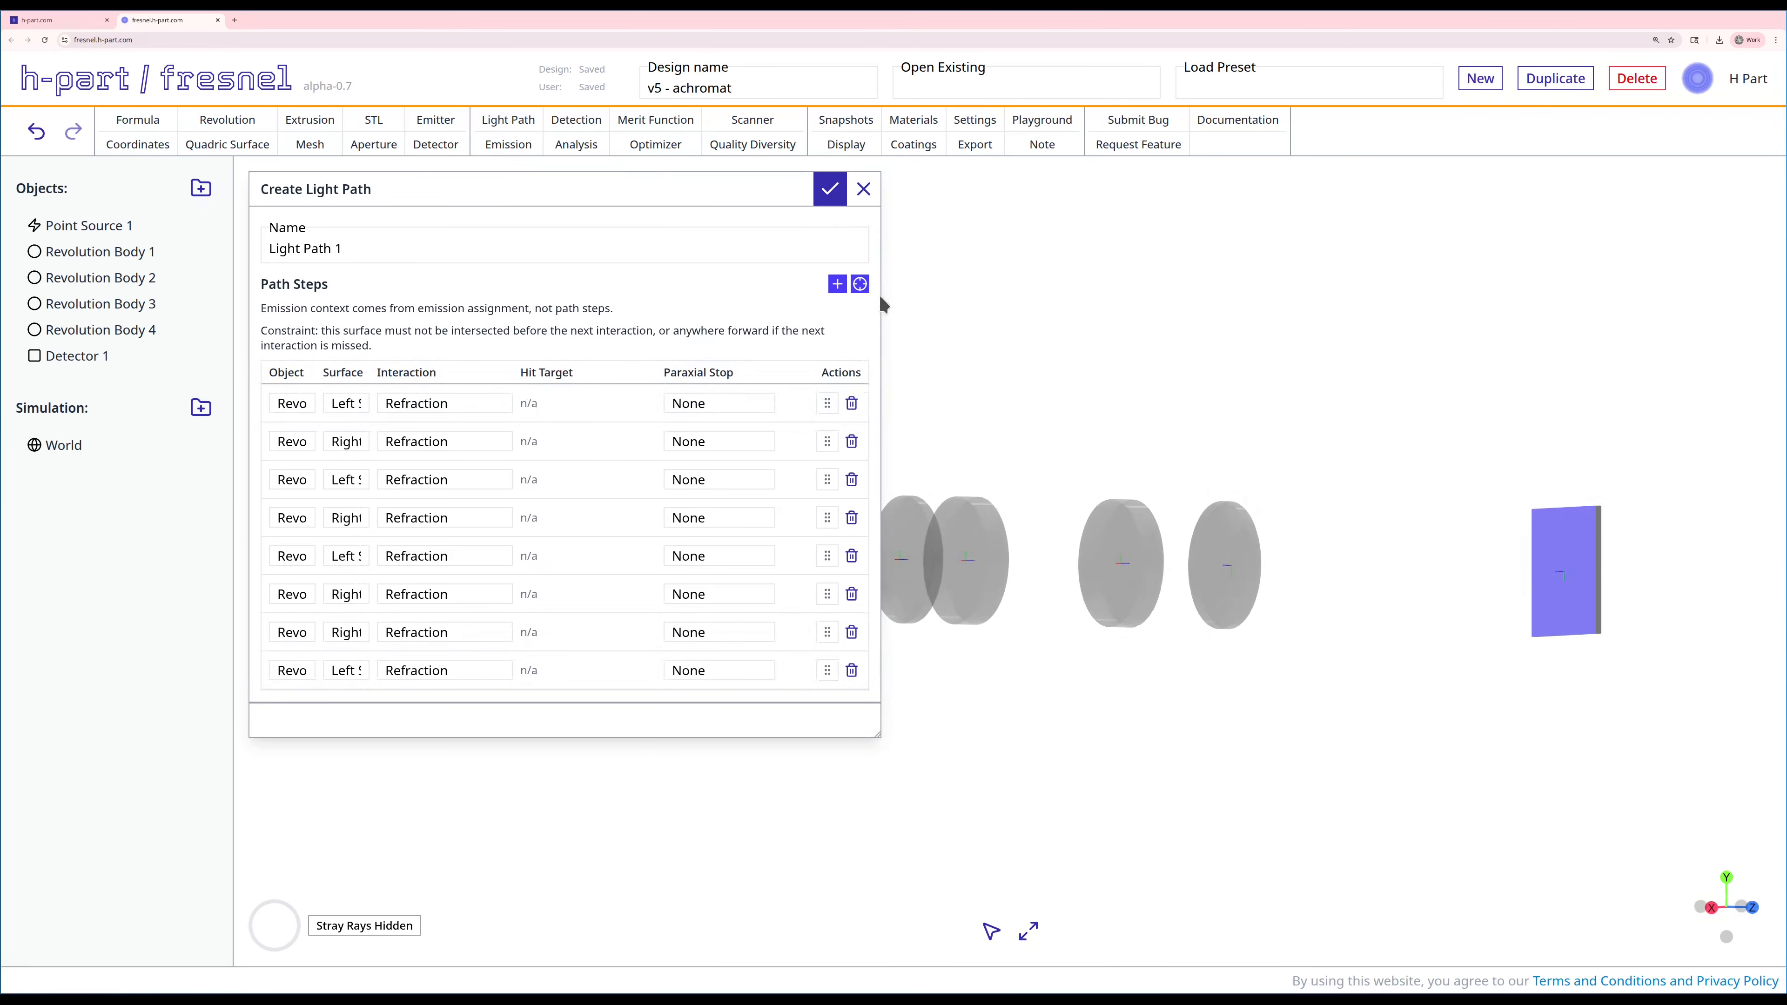
Step: Add Detector 1 as the final light path step, widen the dialog to check the sequence, and create the path
left_click(859, 284)
left_click(1542, 542)
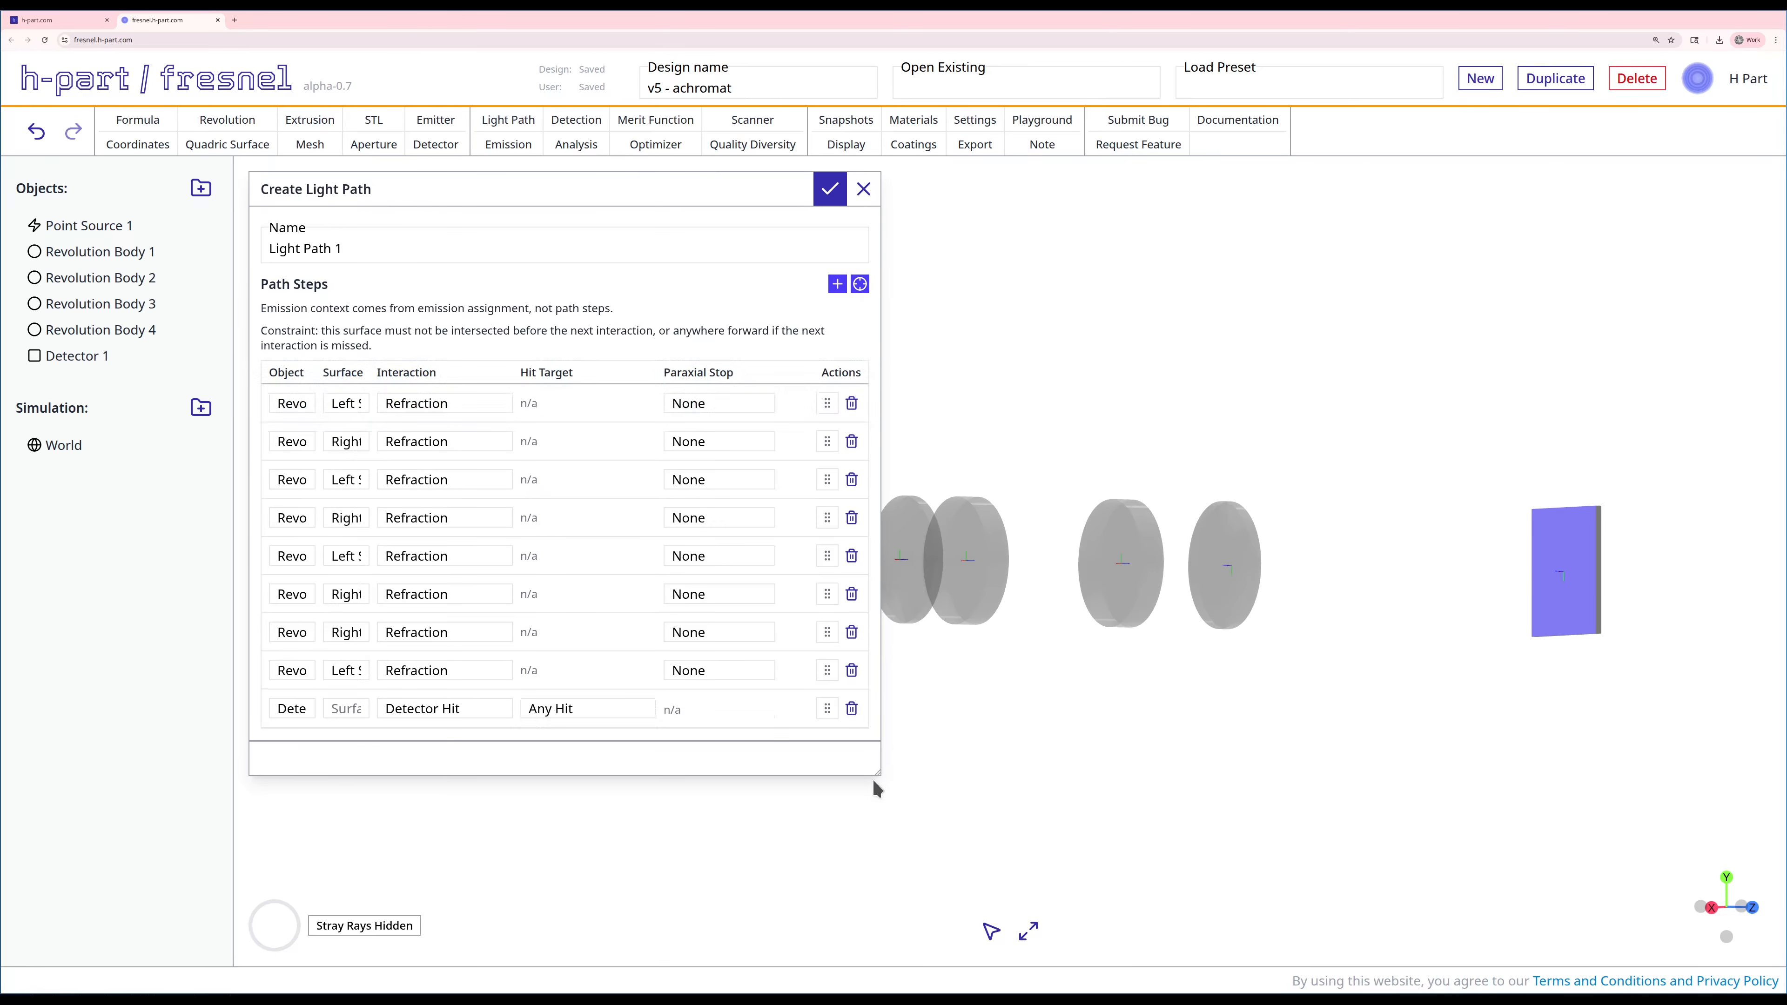
left_click_drag(877, 772, 1145, 804)
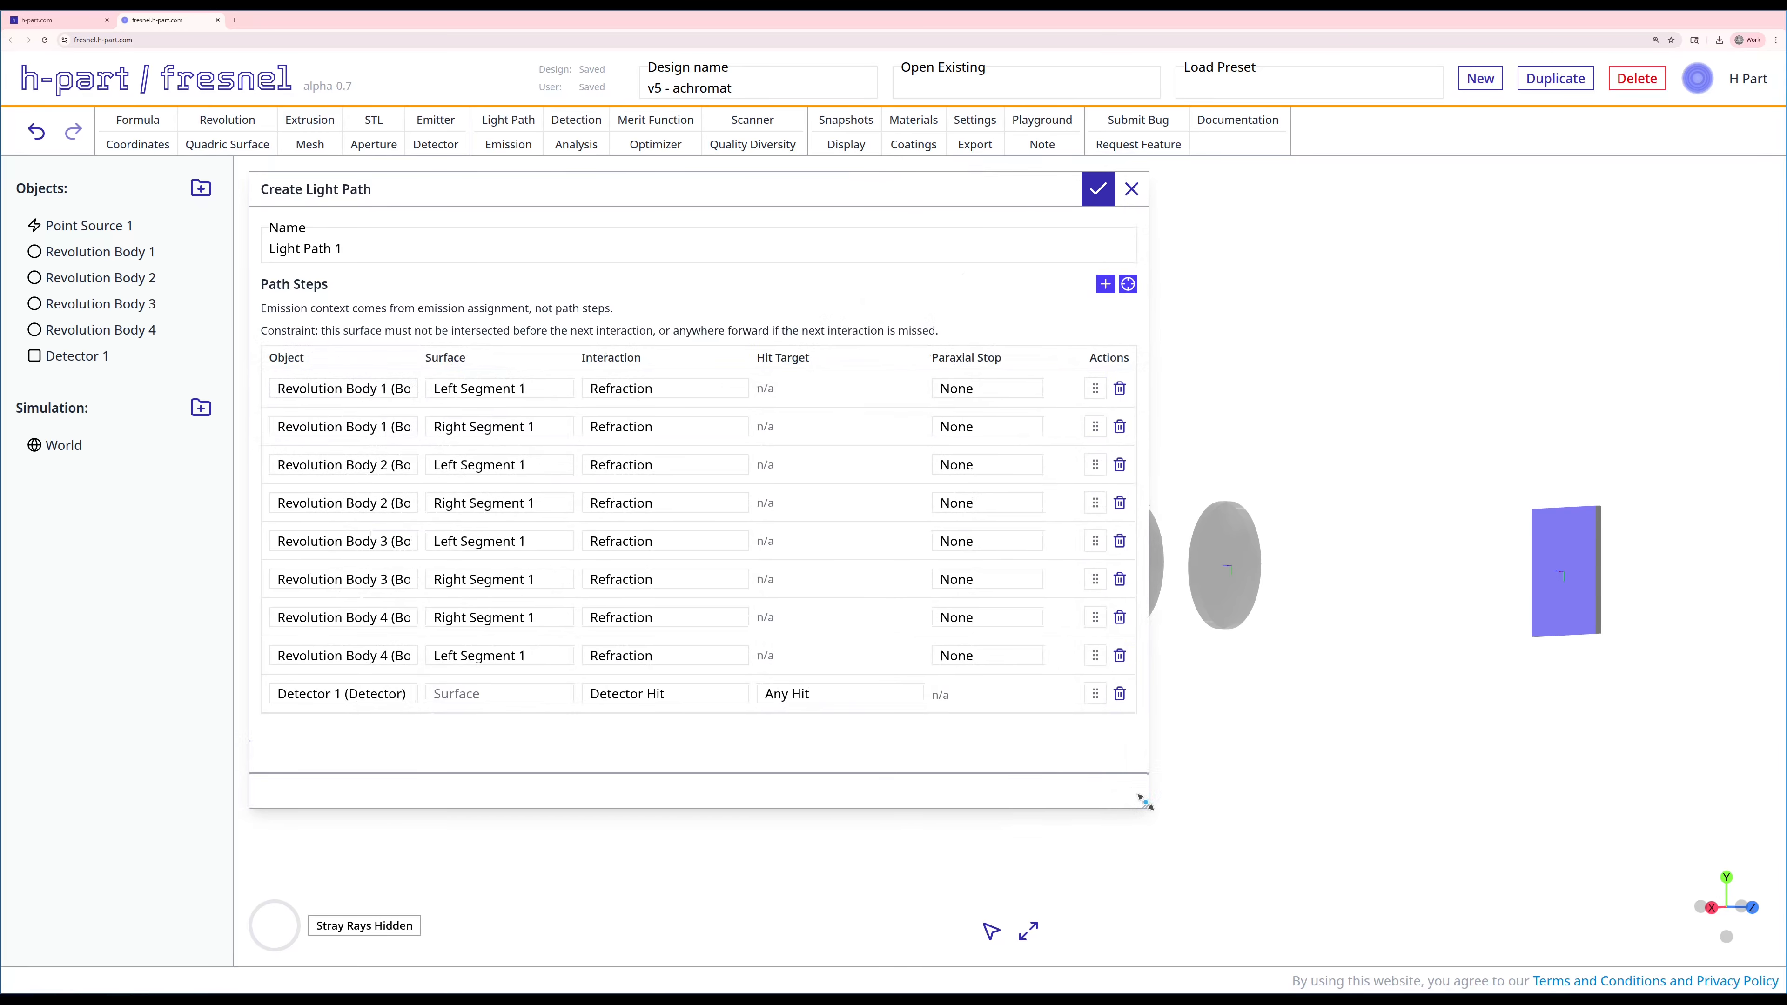
left_click(1099, 190)
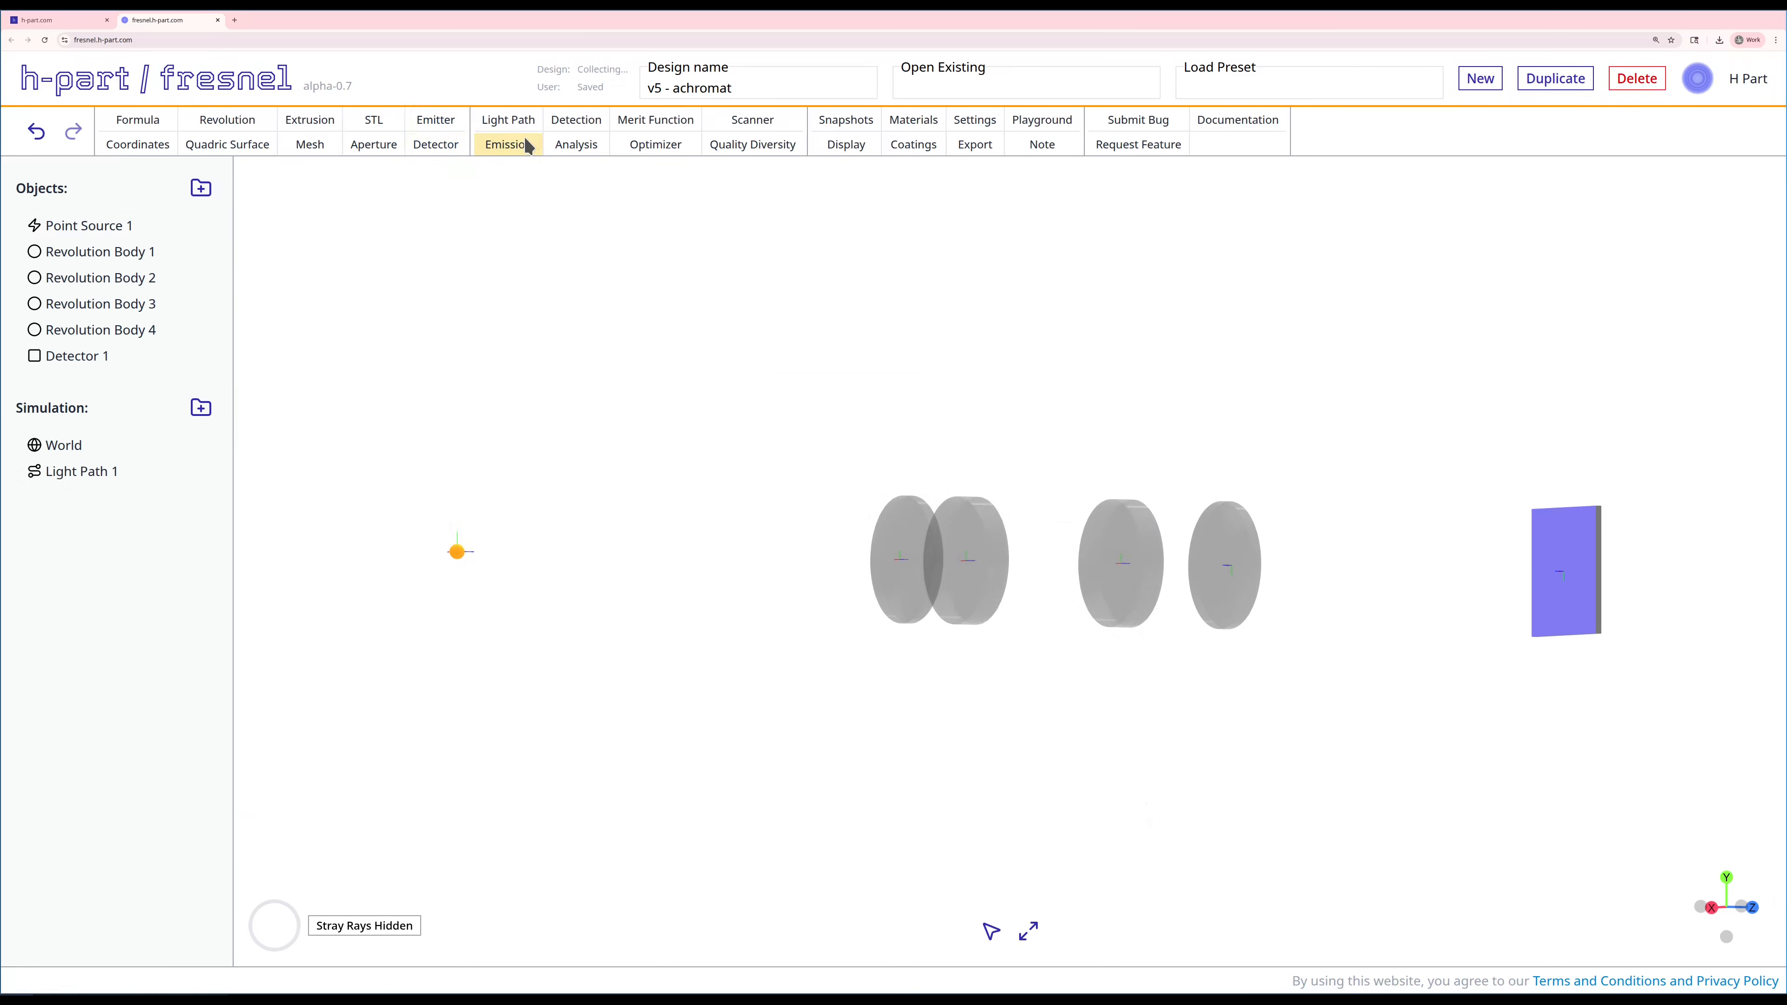
Step: Start a spacing formula named #s01 with Point Source 1 as its anchor reference
left_click_drag(763, 423, 655, 469)
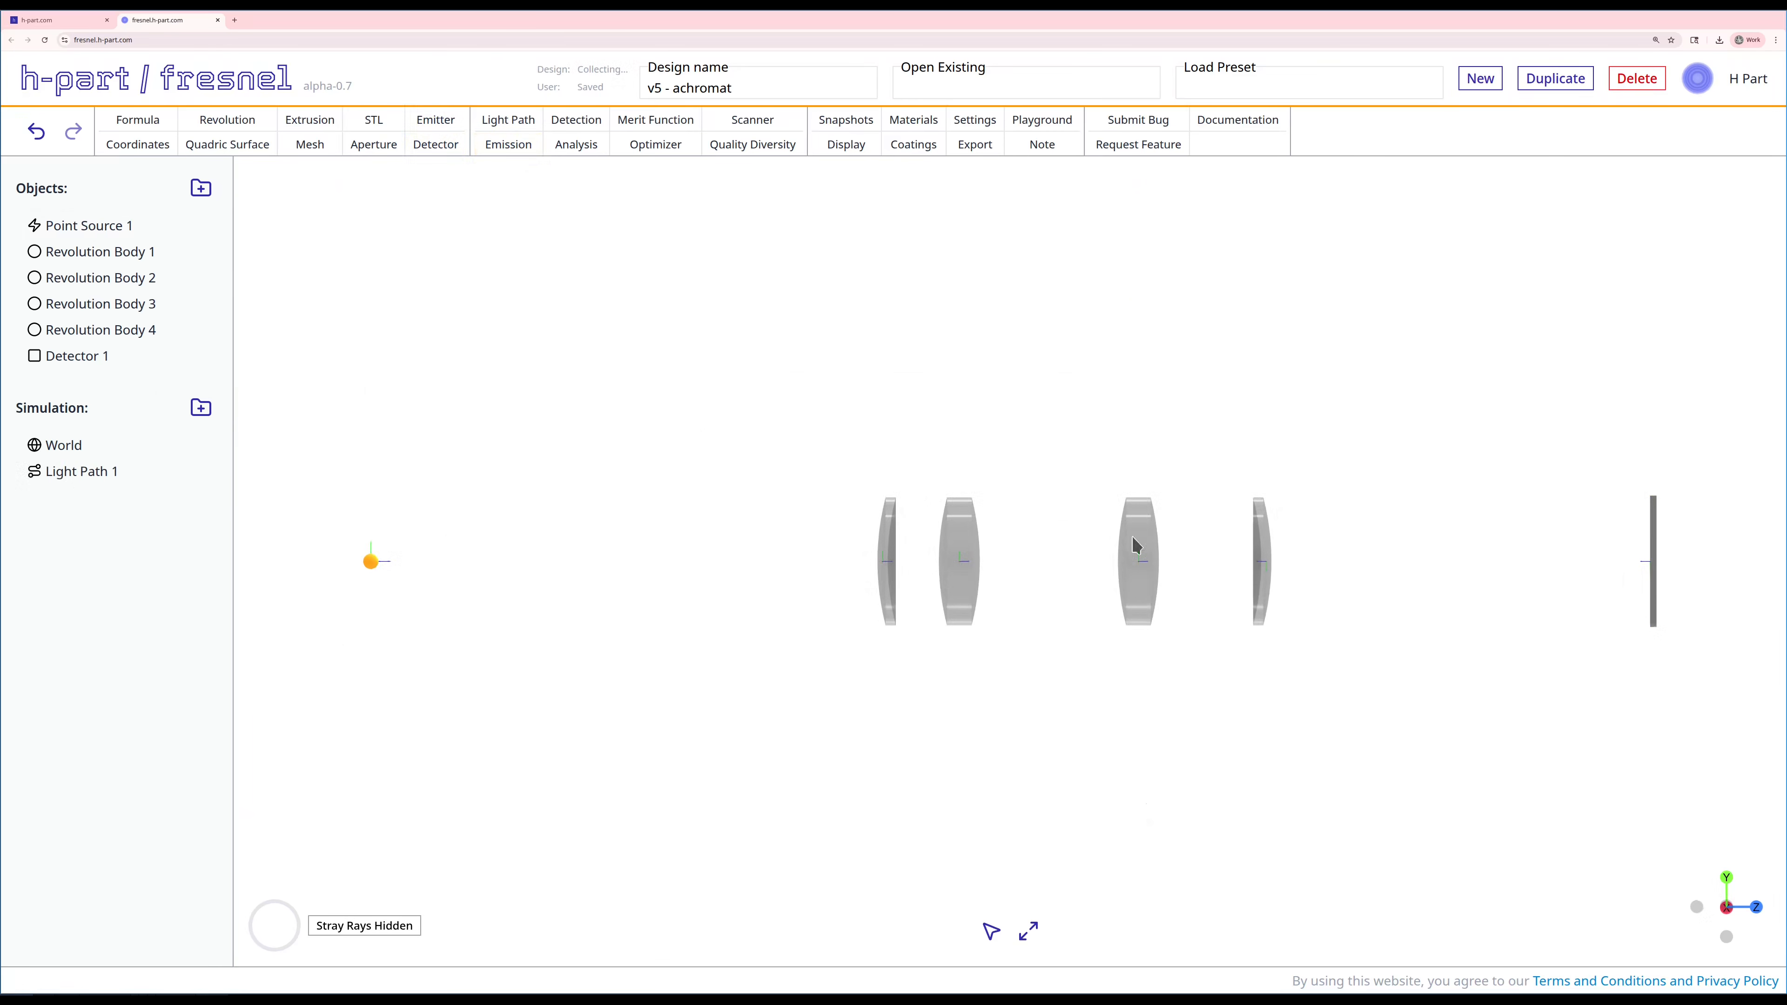
left_click(140, 121)
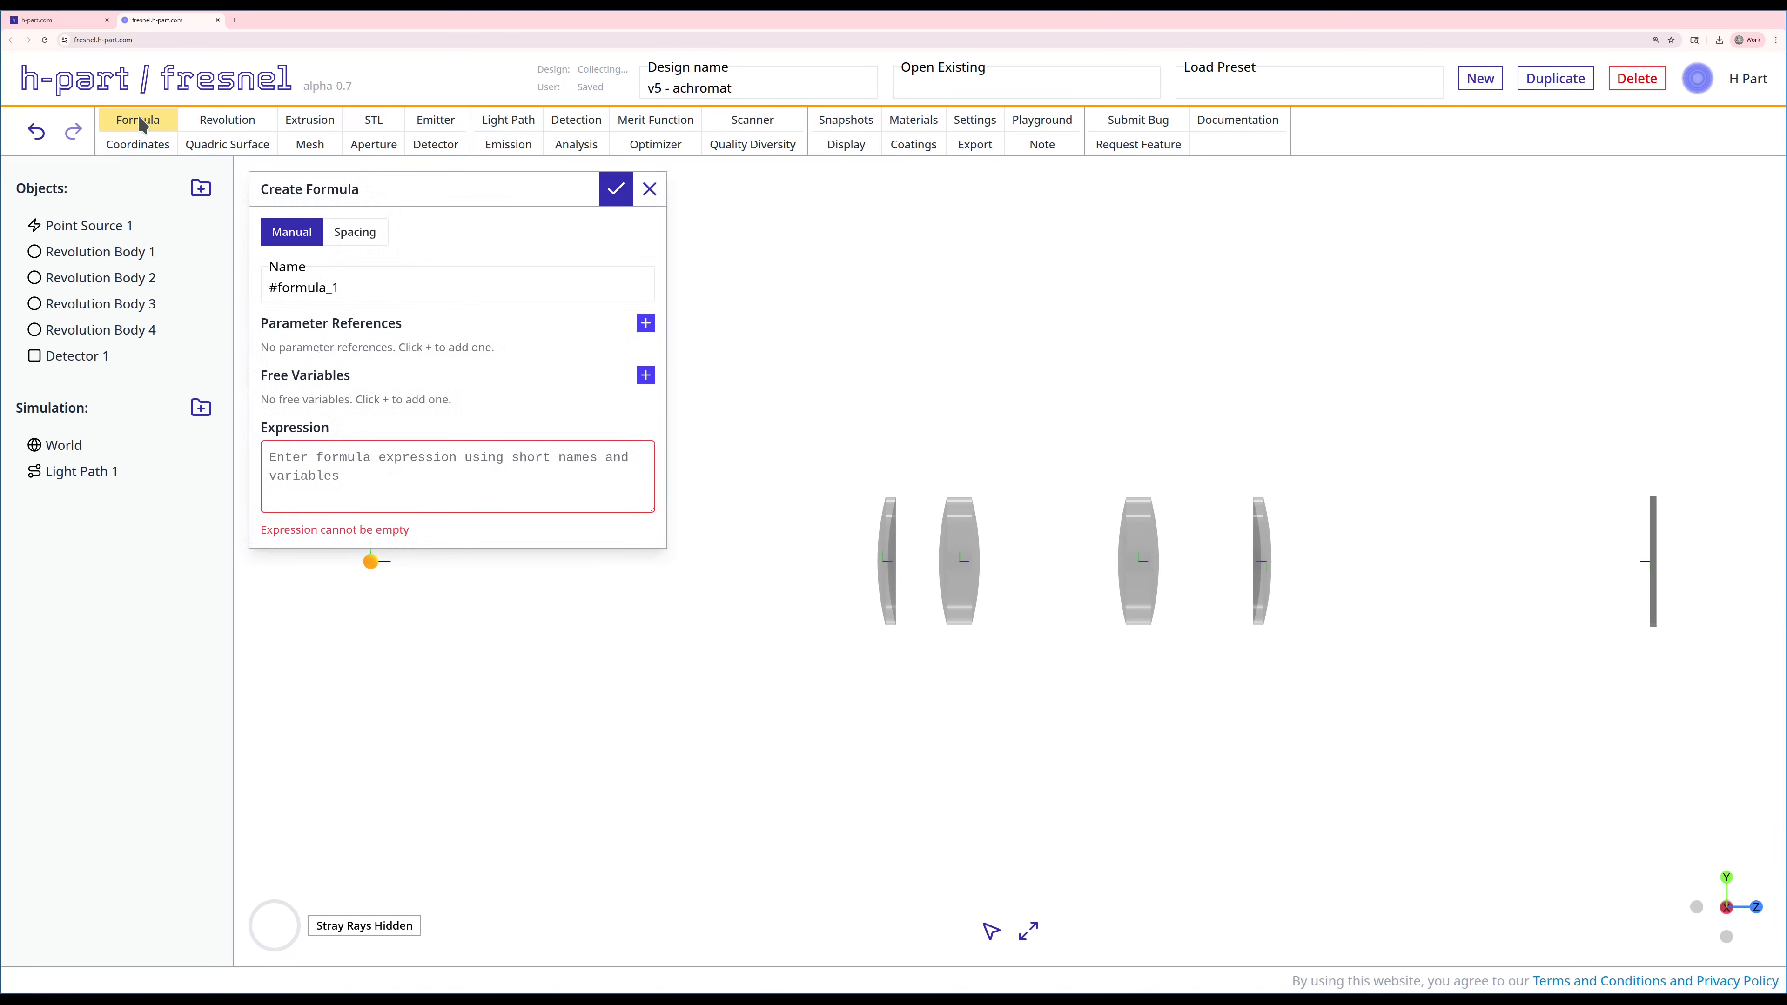
left_click(355, 233)
double_click(321, 290)
type("s01")
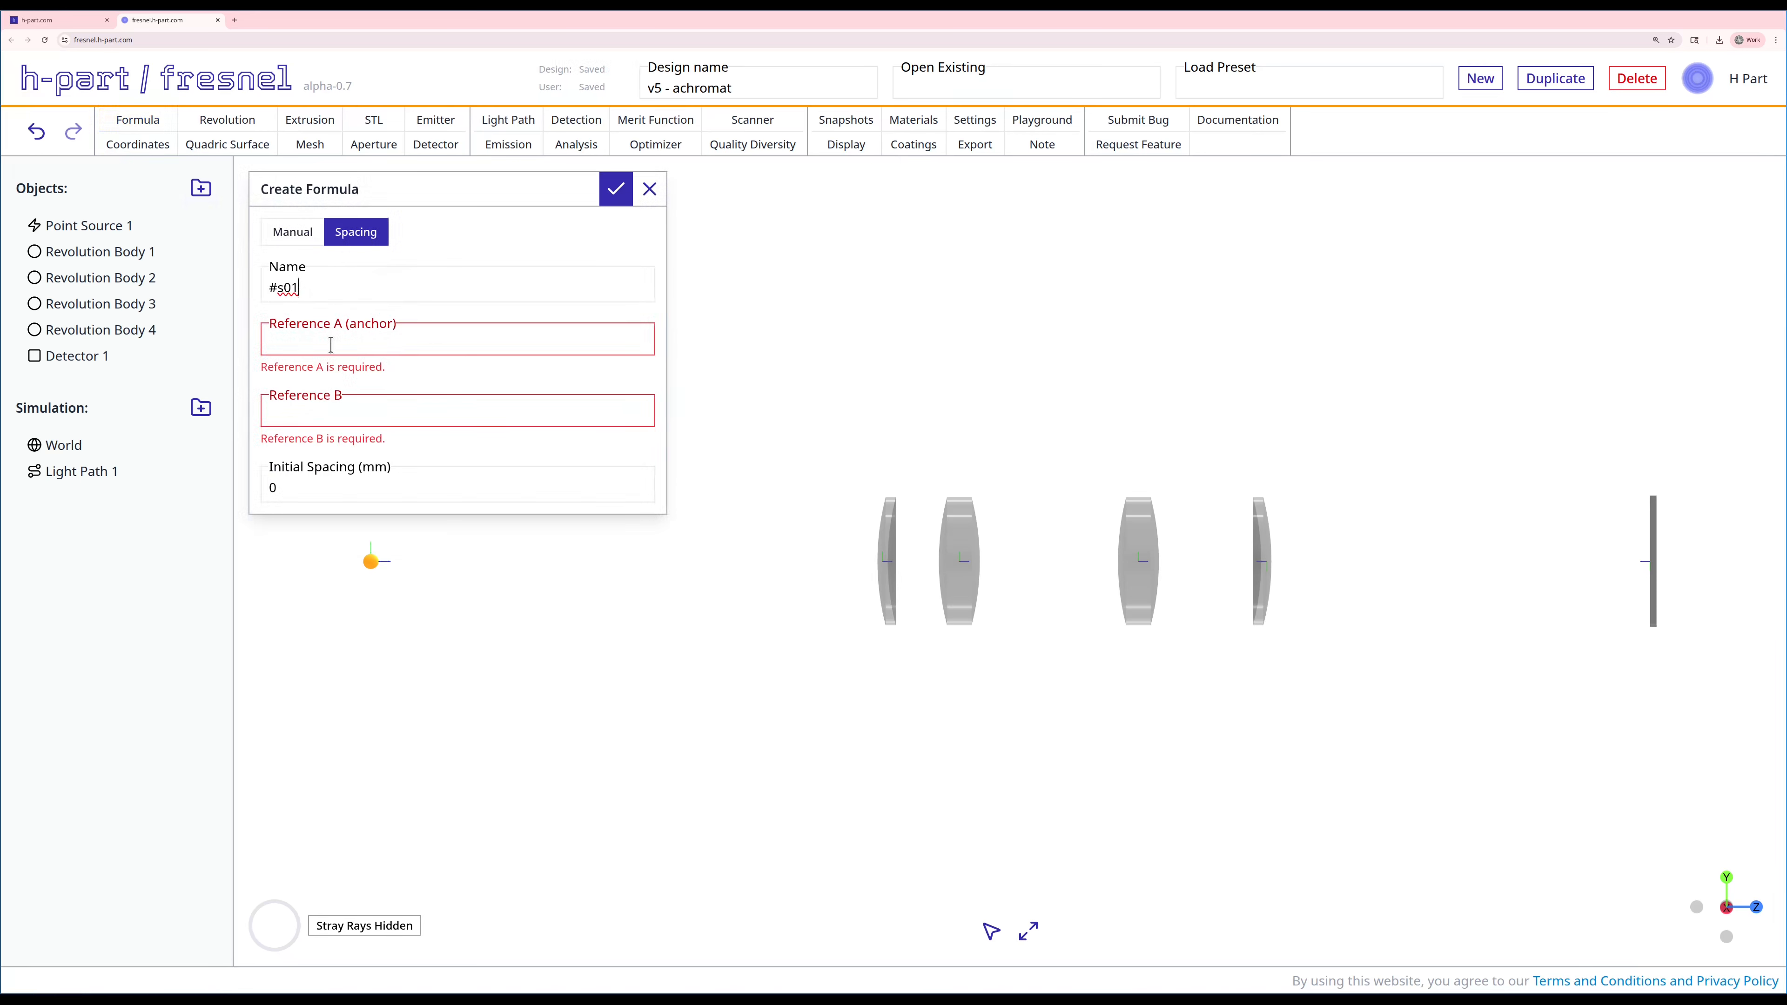
left_click(328, 342)
left_click(328, 520)
Step: Create #s01 with Revolution Body 1 as Reference B and 100 mm initial spacing, and place it directly after Point Source 1 in the object list
left_click(331, 394)
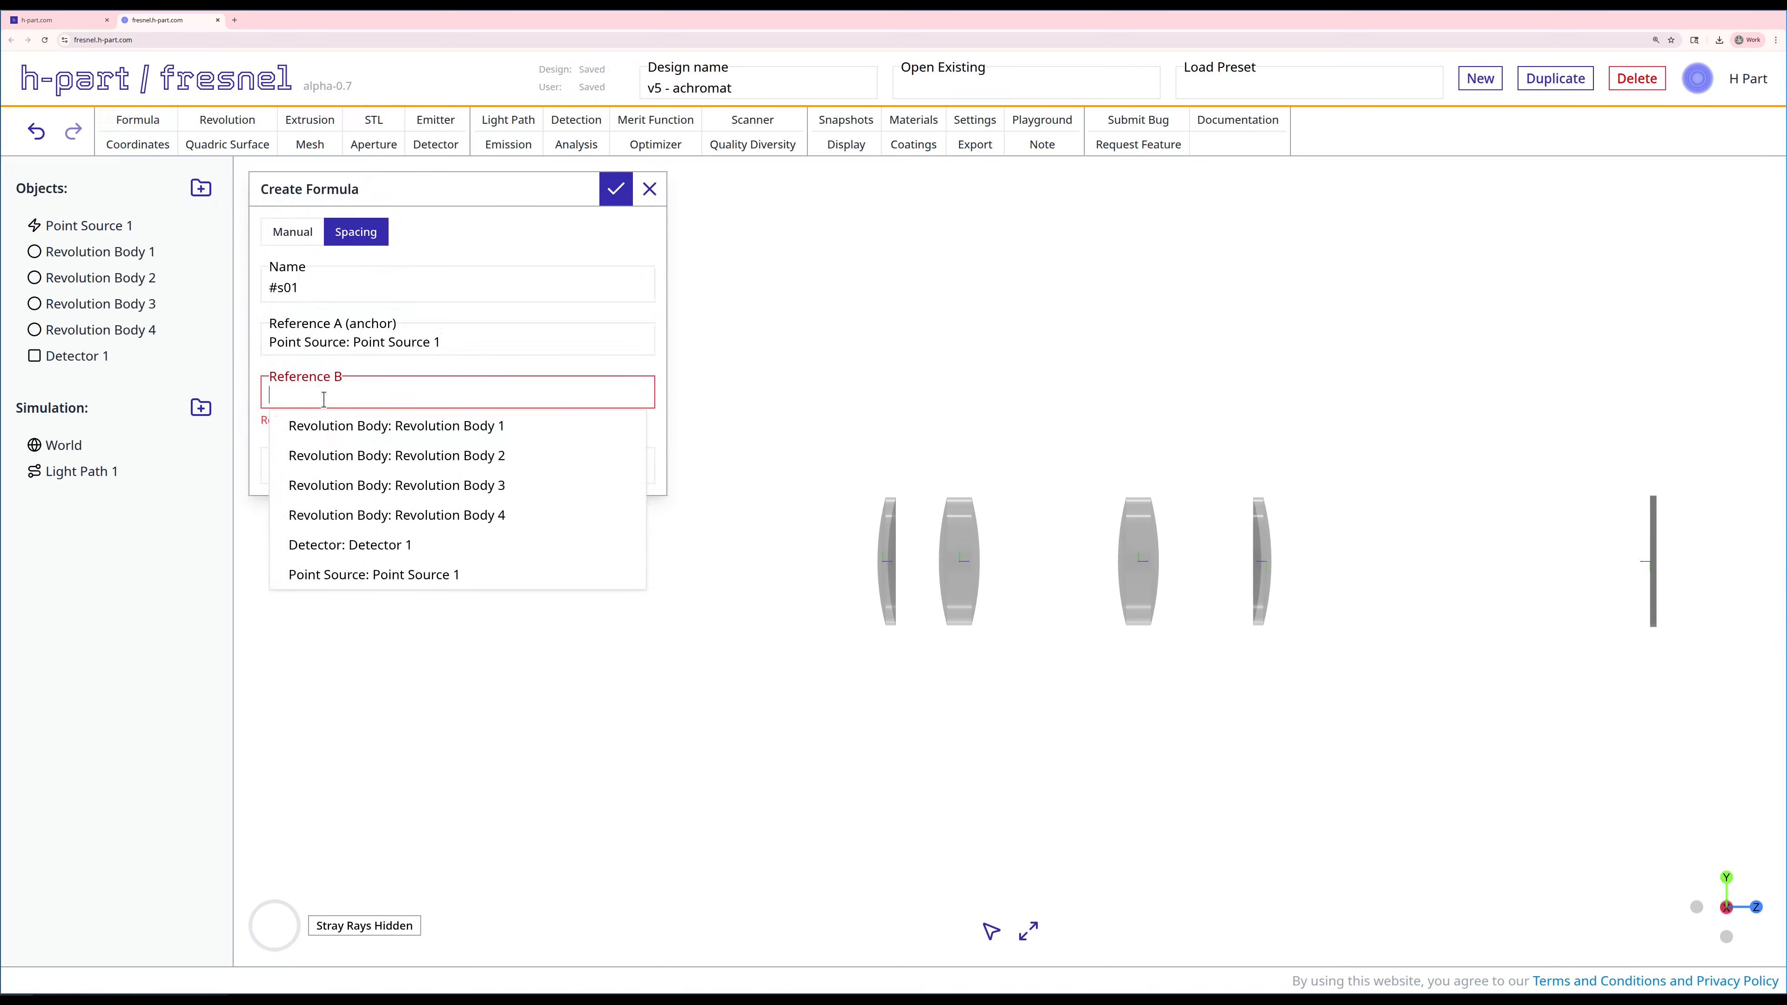
left_click(328, 432)
left_click(329, 444)
type("1")
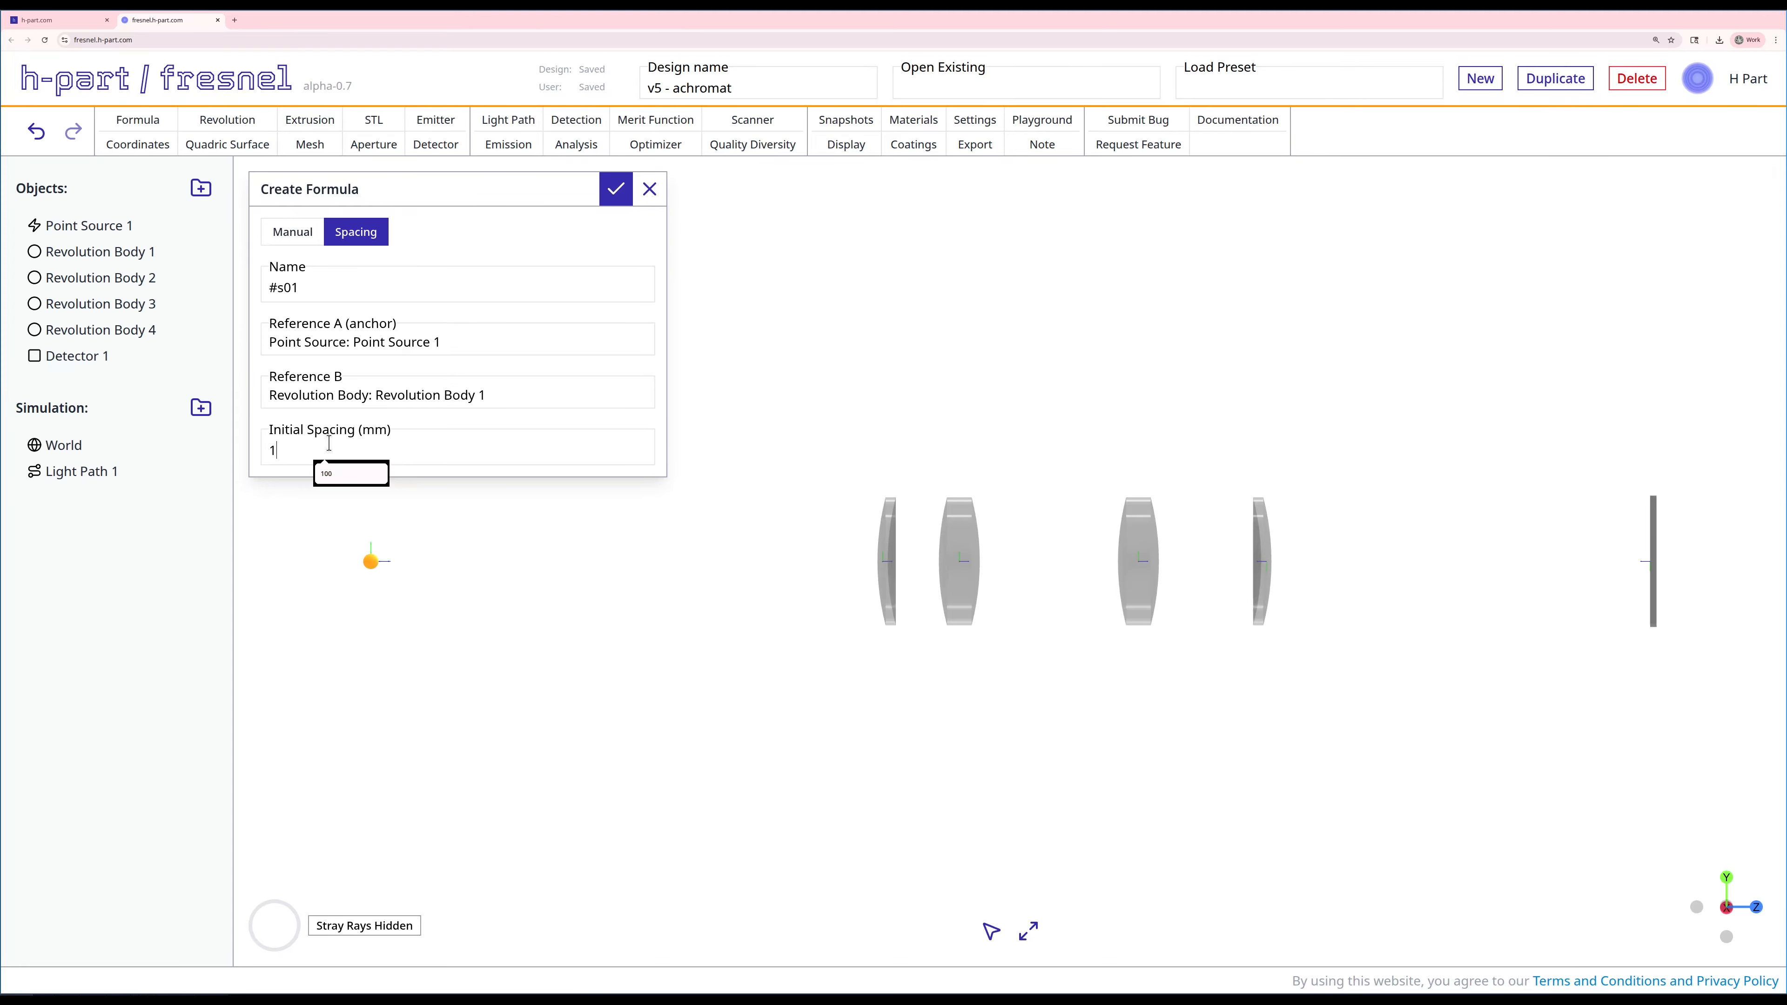
type("00")
left_click(616, 188)
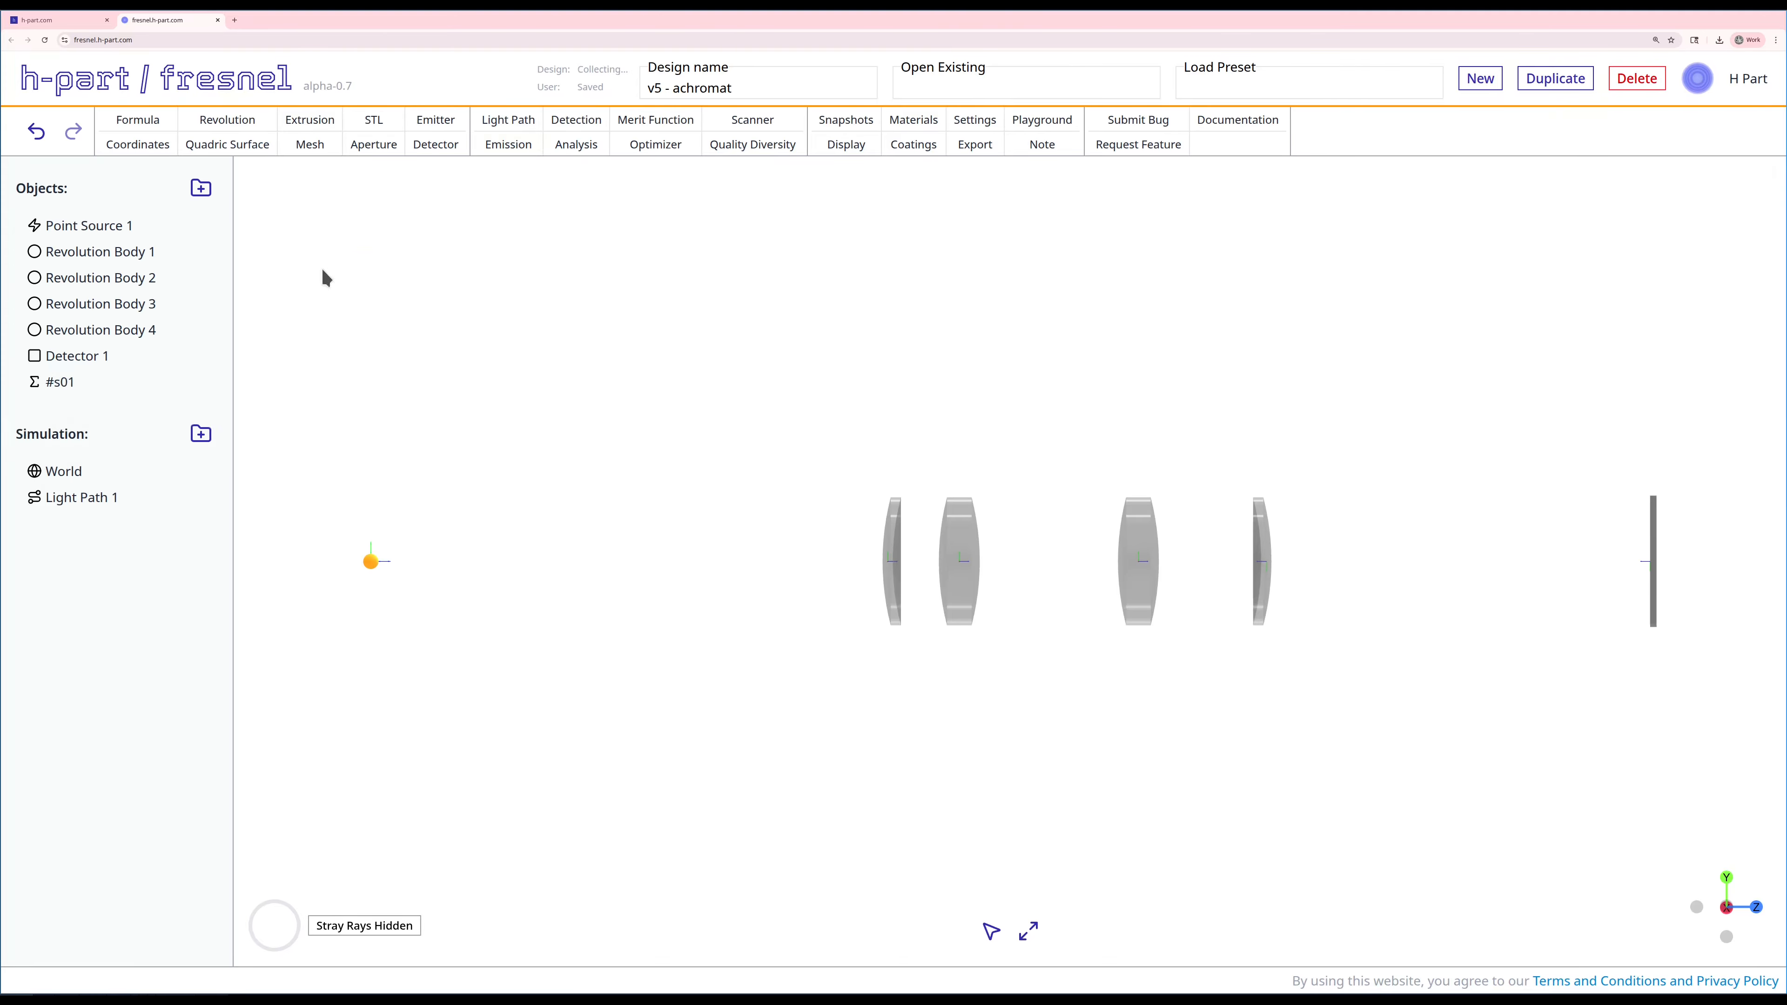
left_click_drag(63, 383, 70, 250)
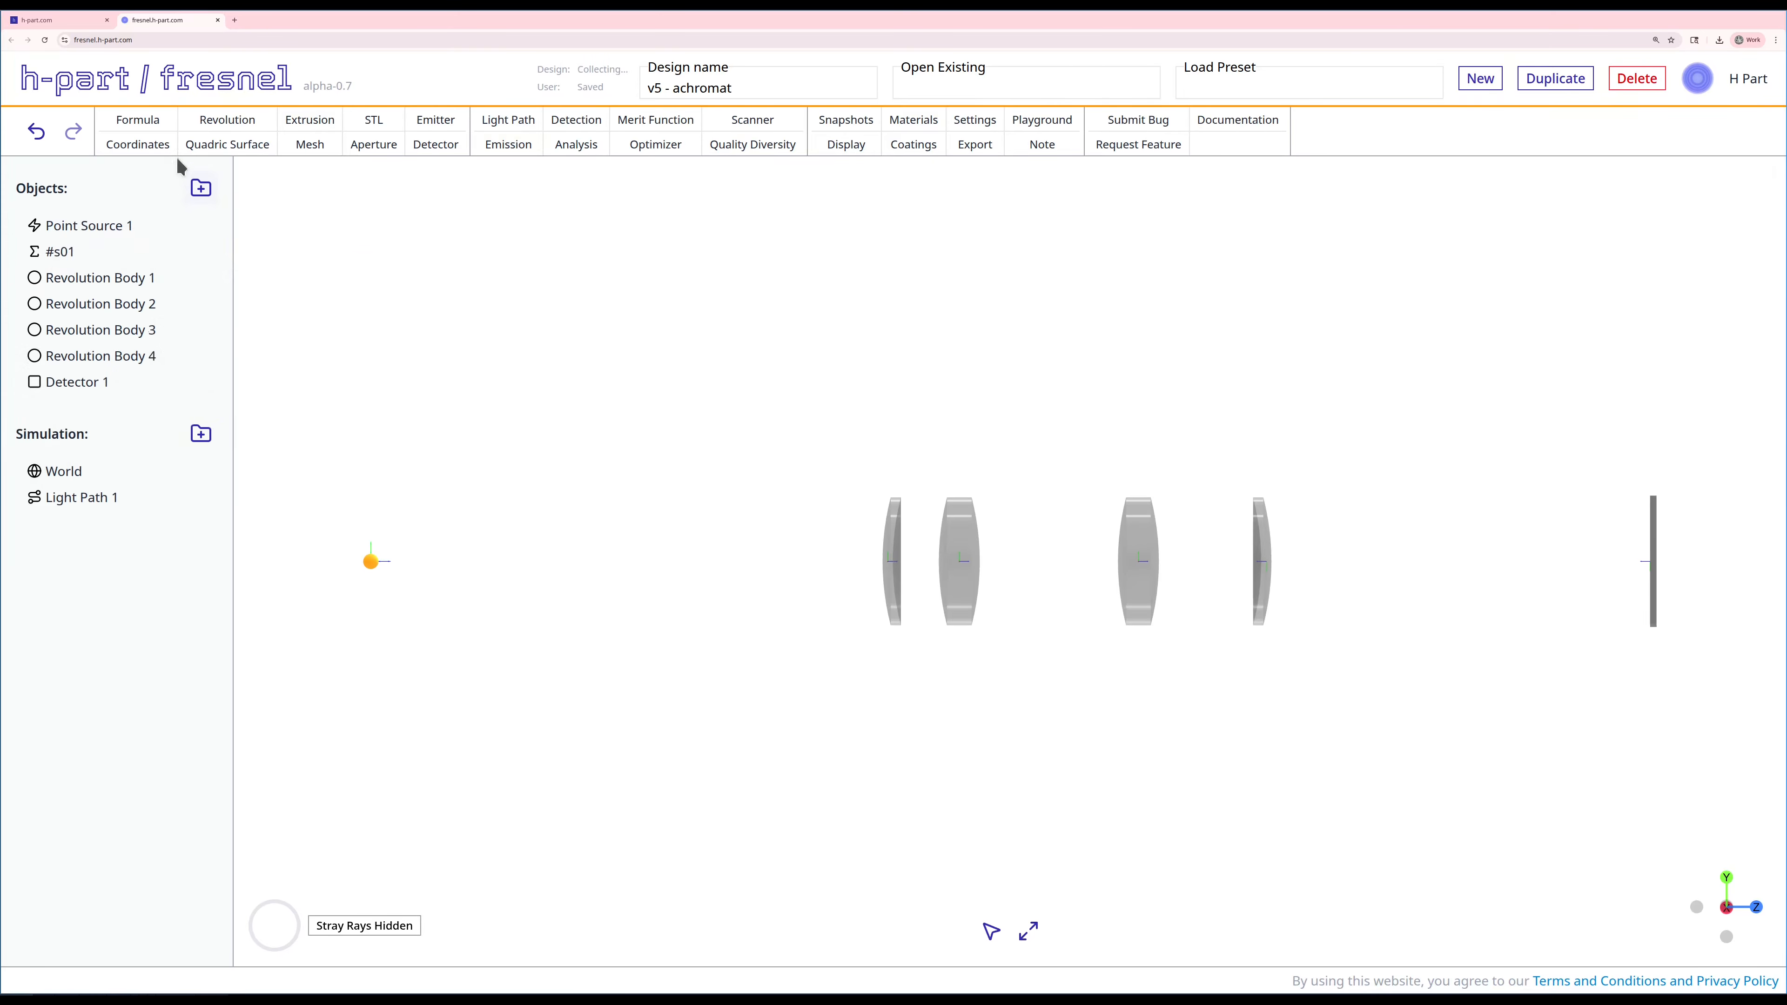
Step: Start a spacing formula named #s12 with Revolution Body 1 as its anchor reference
left_click(141, 121)
left_click(358, 233)
double_click(358, 285)
type("s12")
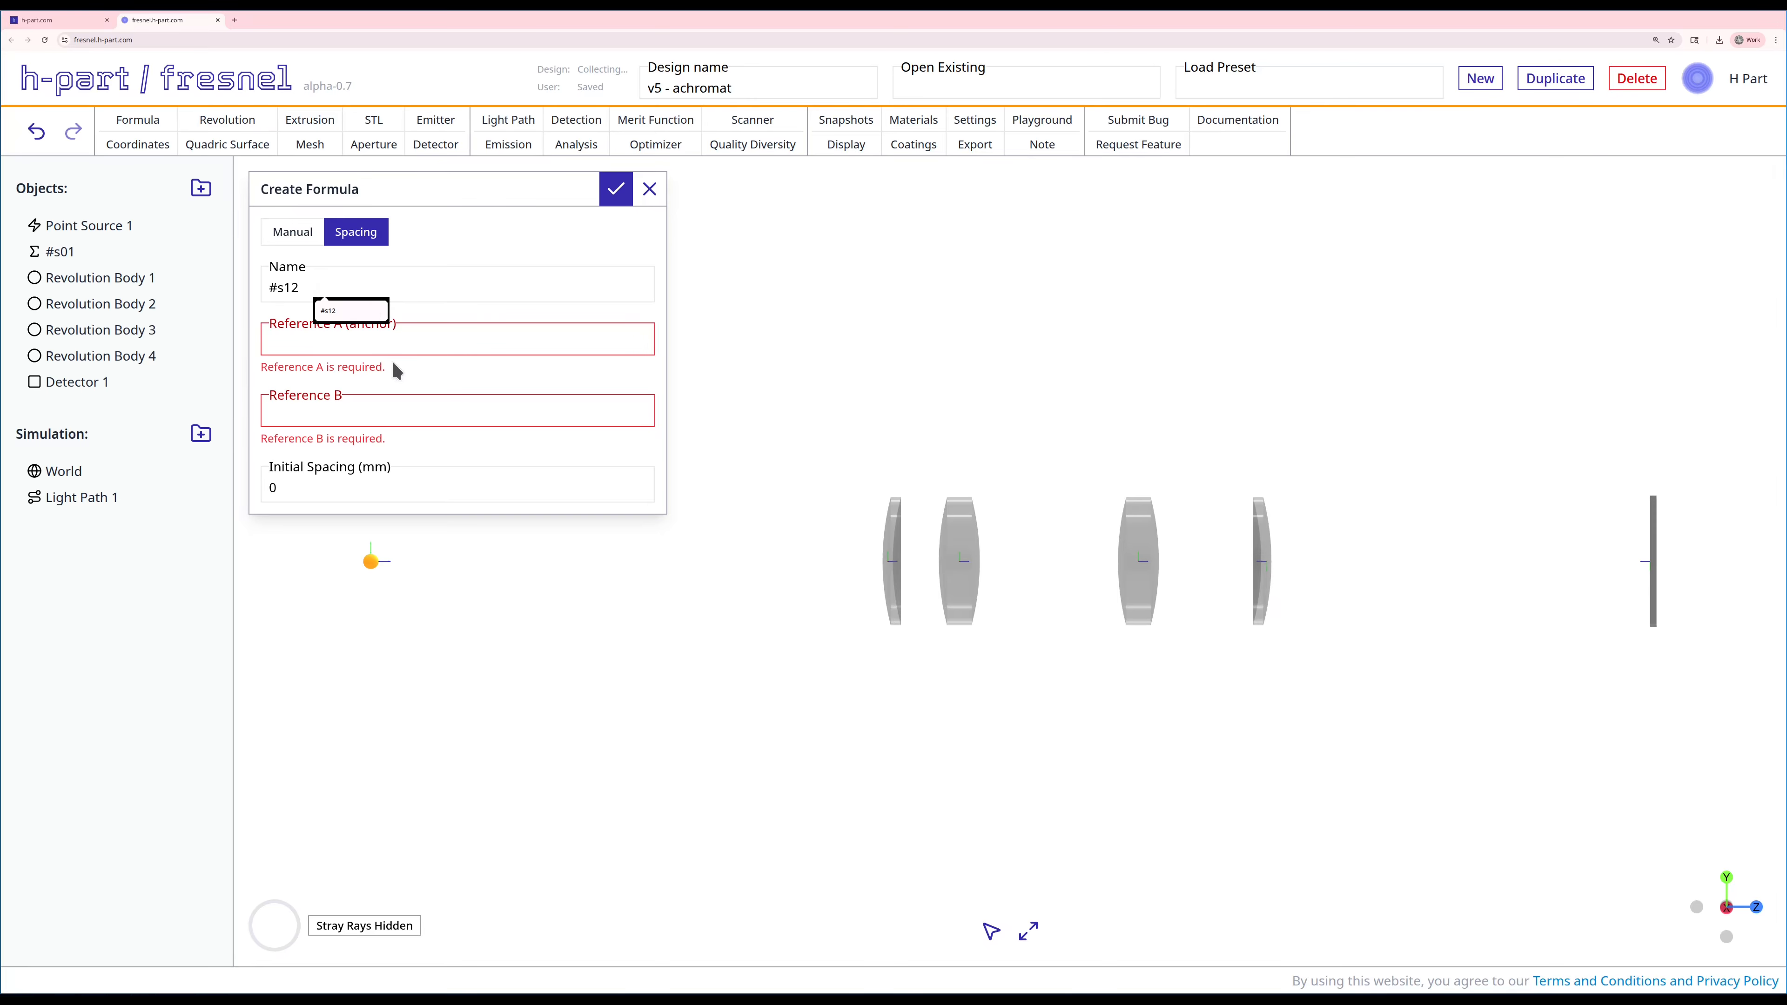
left_click(369, 338)
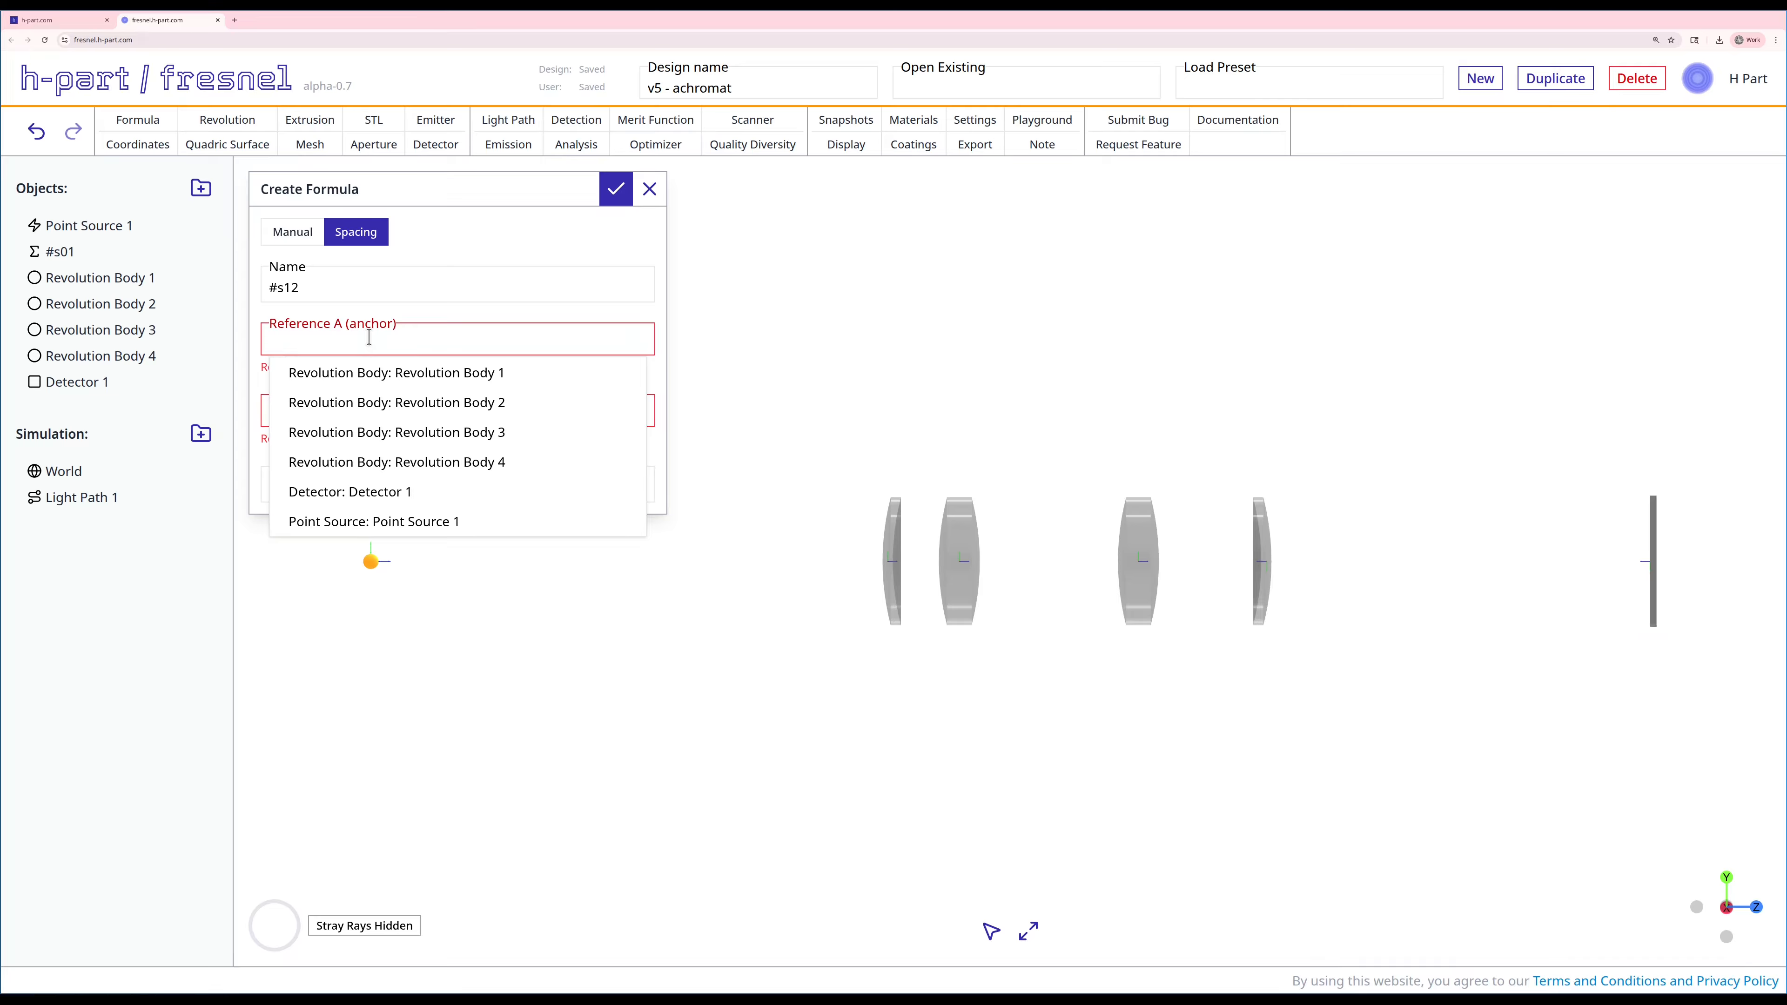
left_click(369, 373)
Step: Create #s12 with Revolution Body 2 as Reference B and 0.25 mm initial spacing, and place it directly after Revolution Body 1 in the object list
left_click(368, 392)
left_click(385, 459)
left_click(374, 453)
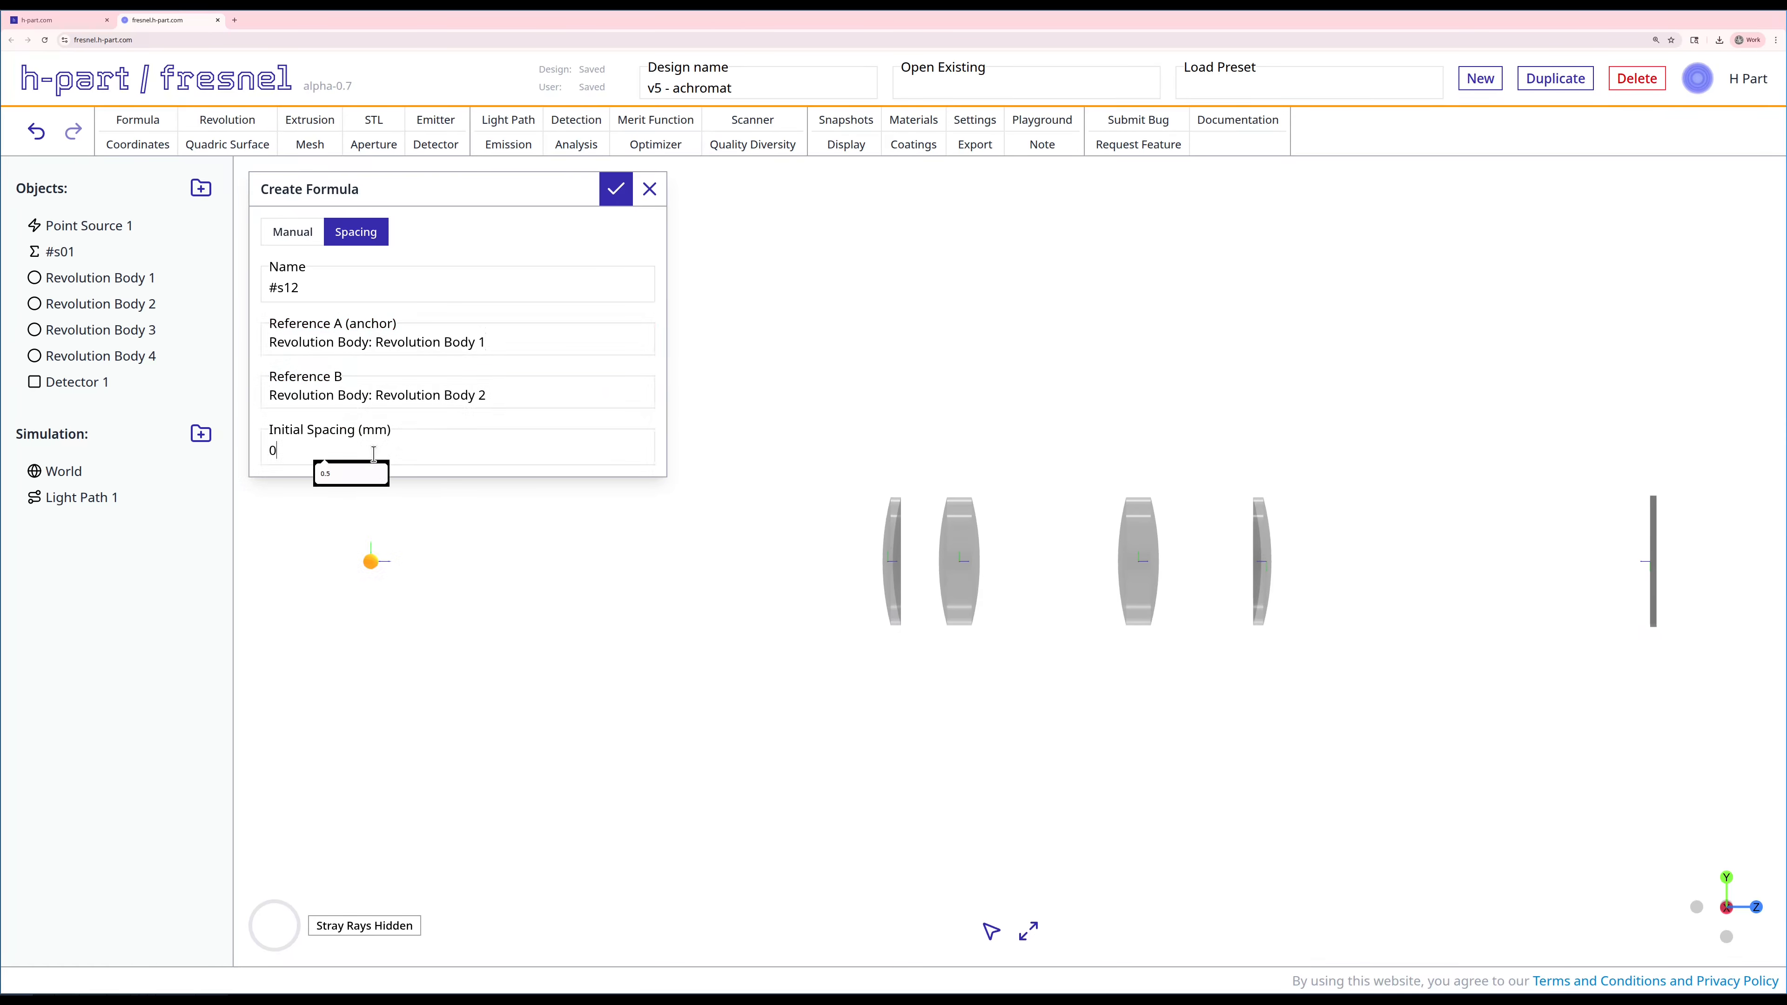
key("BackSpace")
type("0.25")
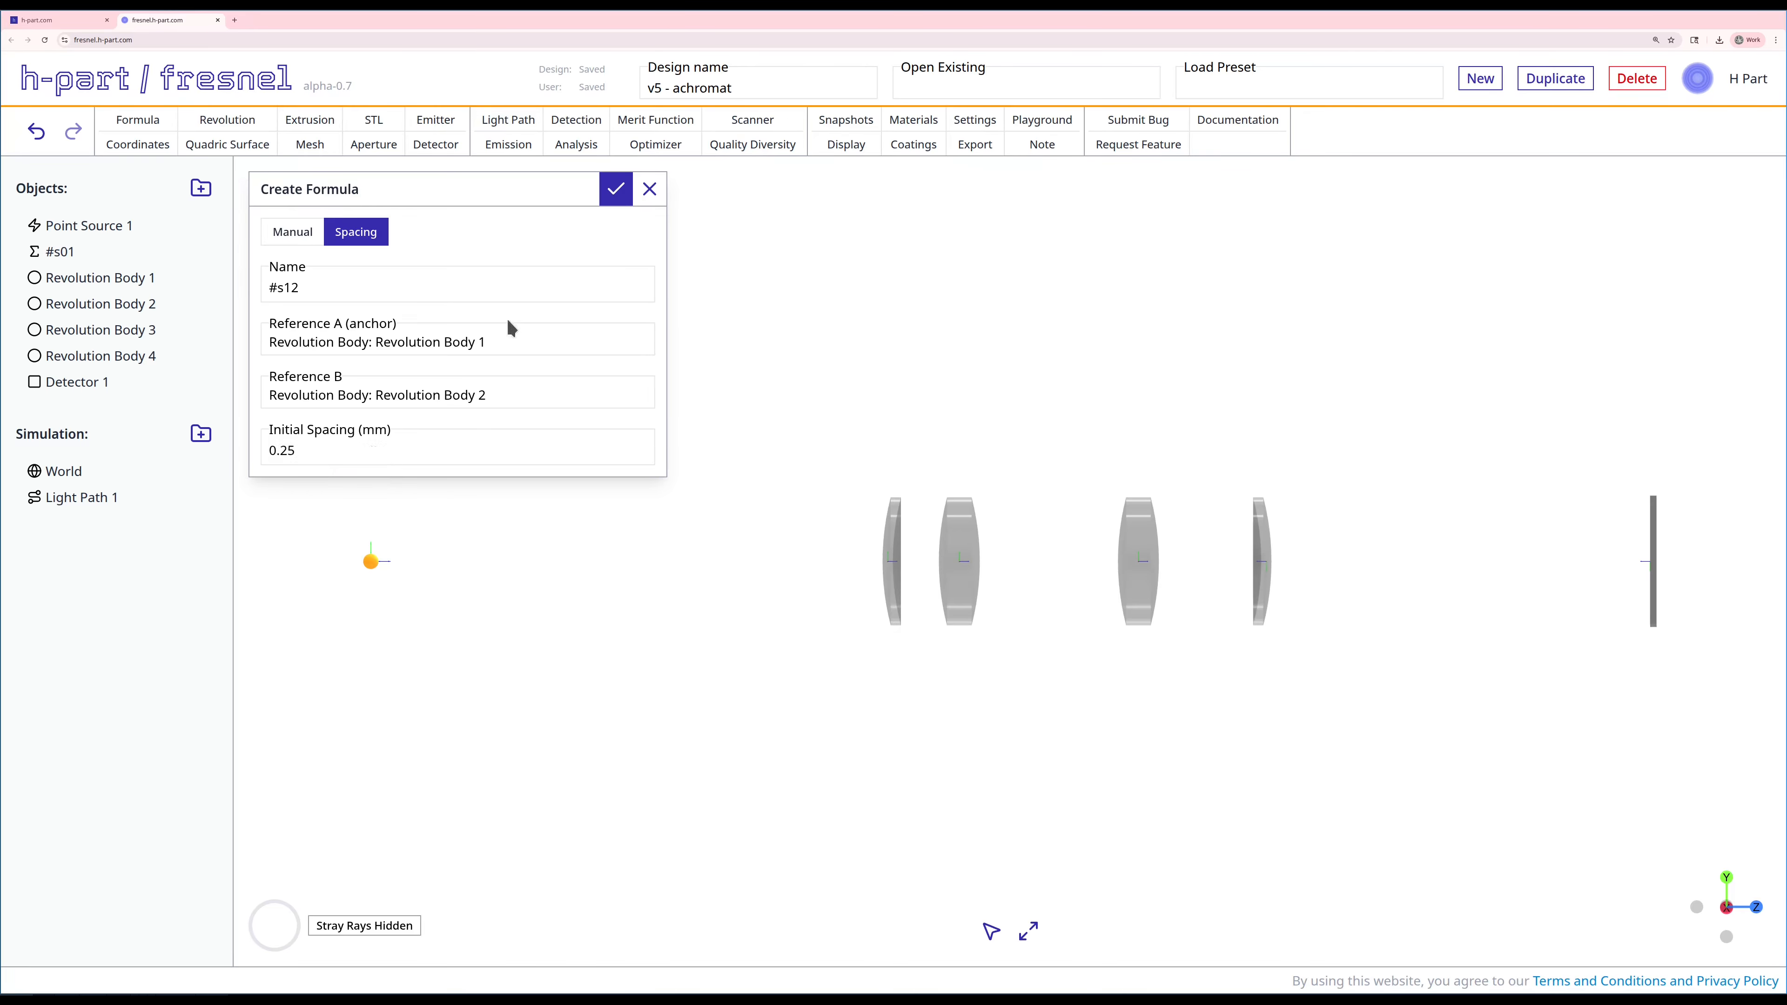
left_click(619, 191)
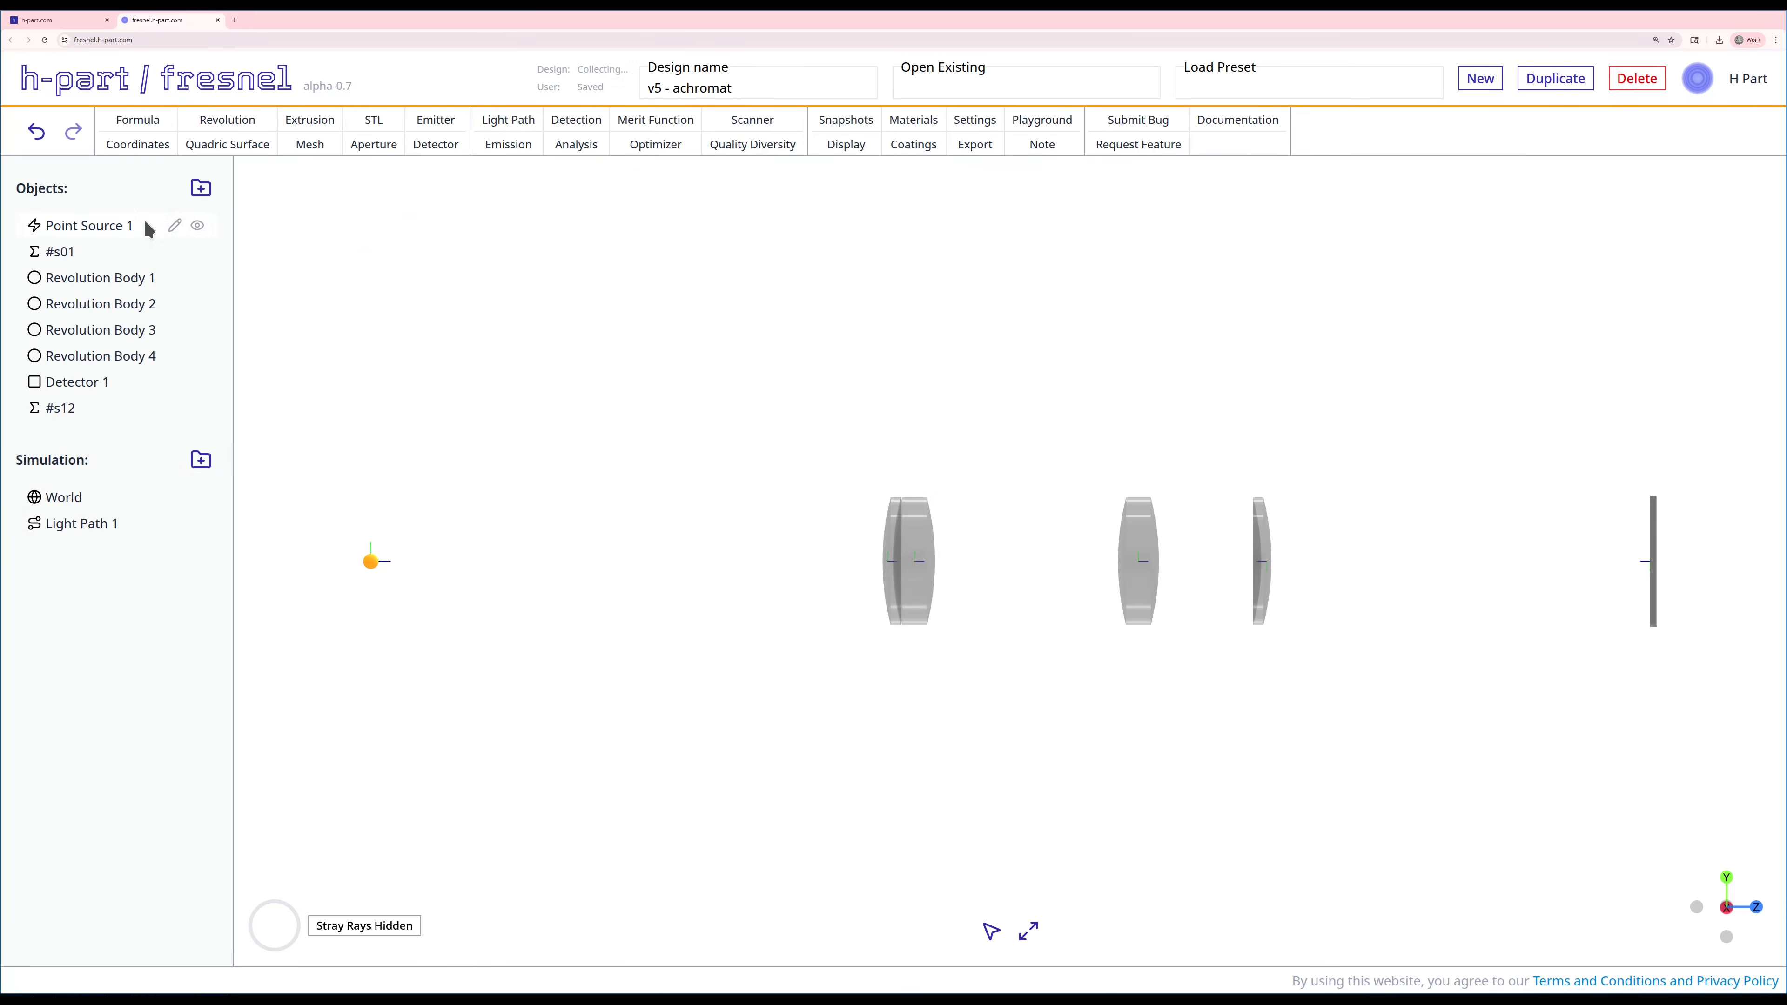
left_click_drag(74, 415, 85, 301)
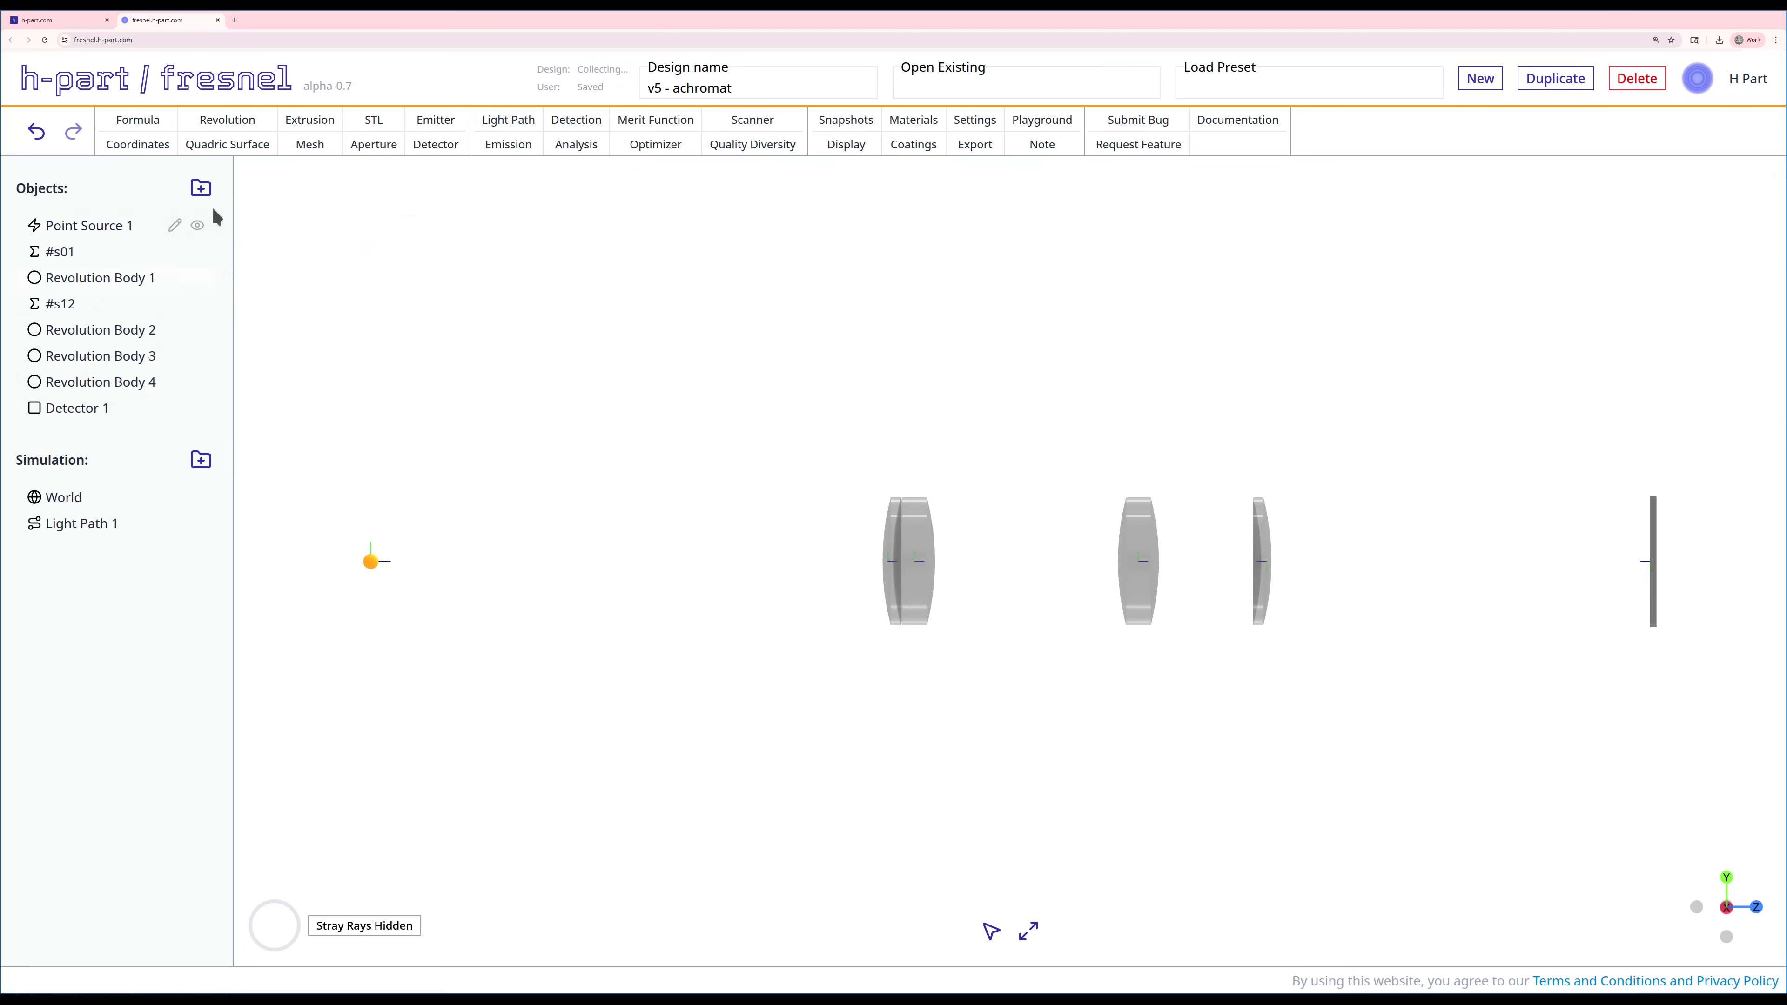
Step: Start a spacing formula named #s23 with Revolution Body 2 as its anchor reference
left_click(138, 119)
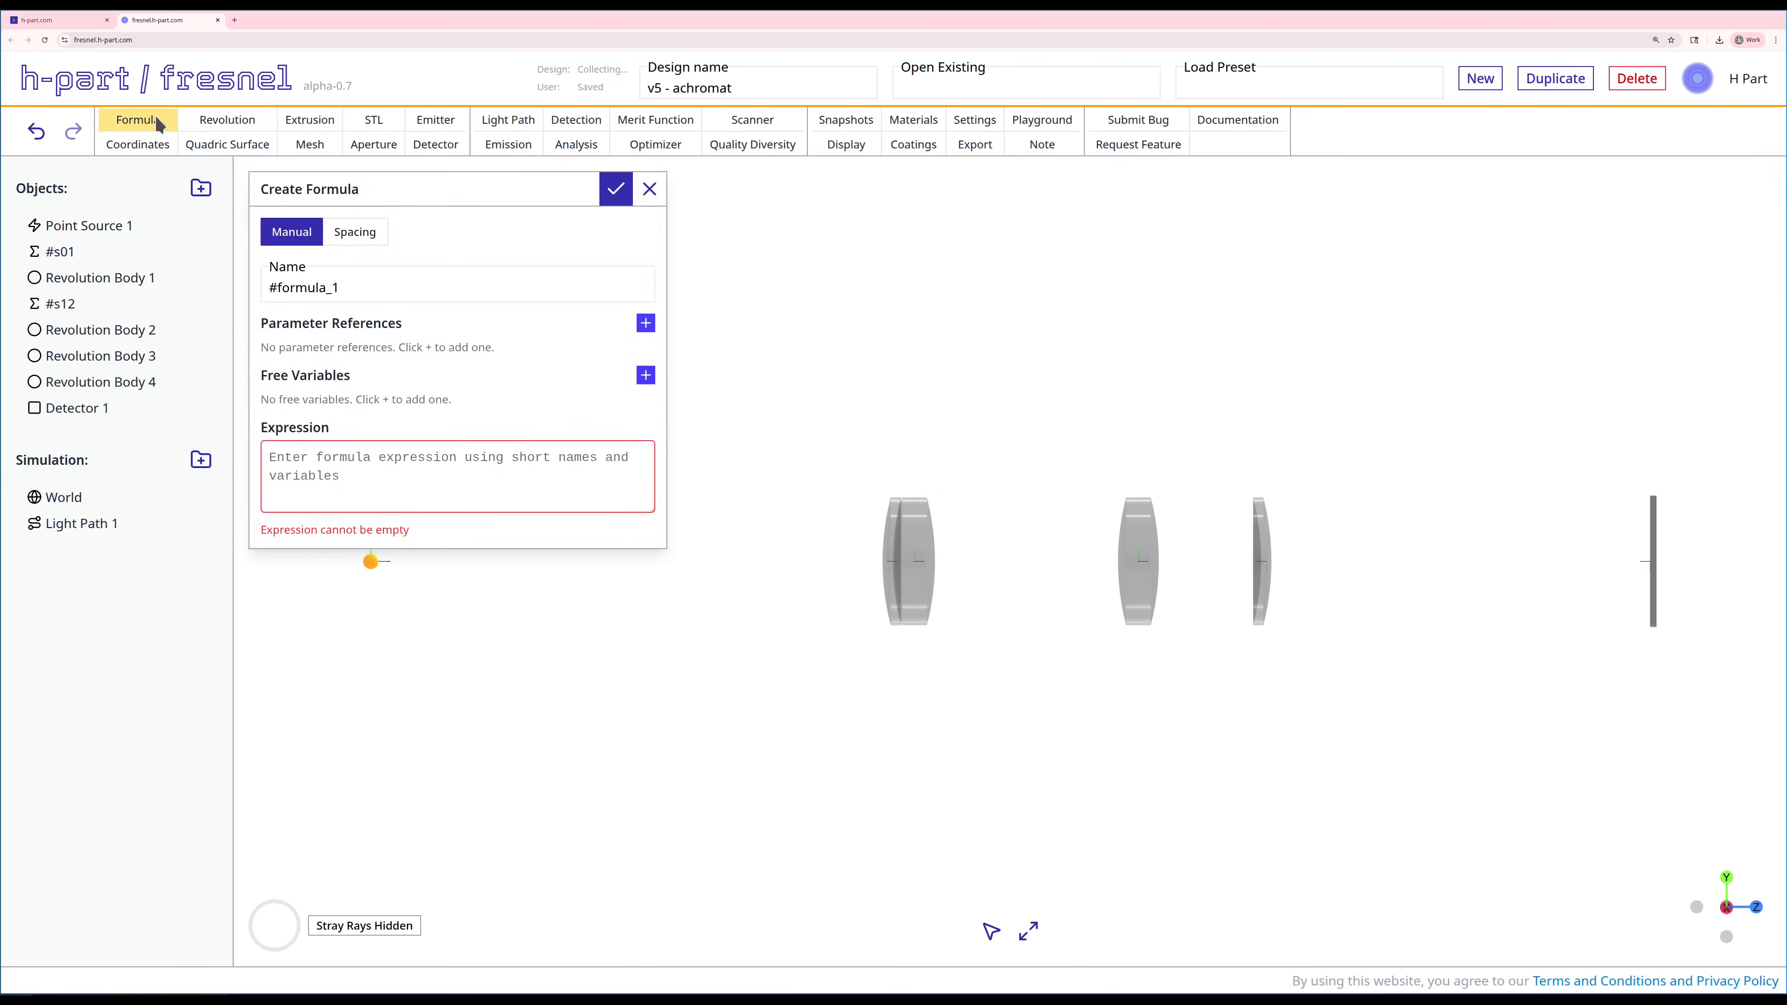
left_click(352, 240)
double_click(337, 285)
type("s23")
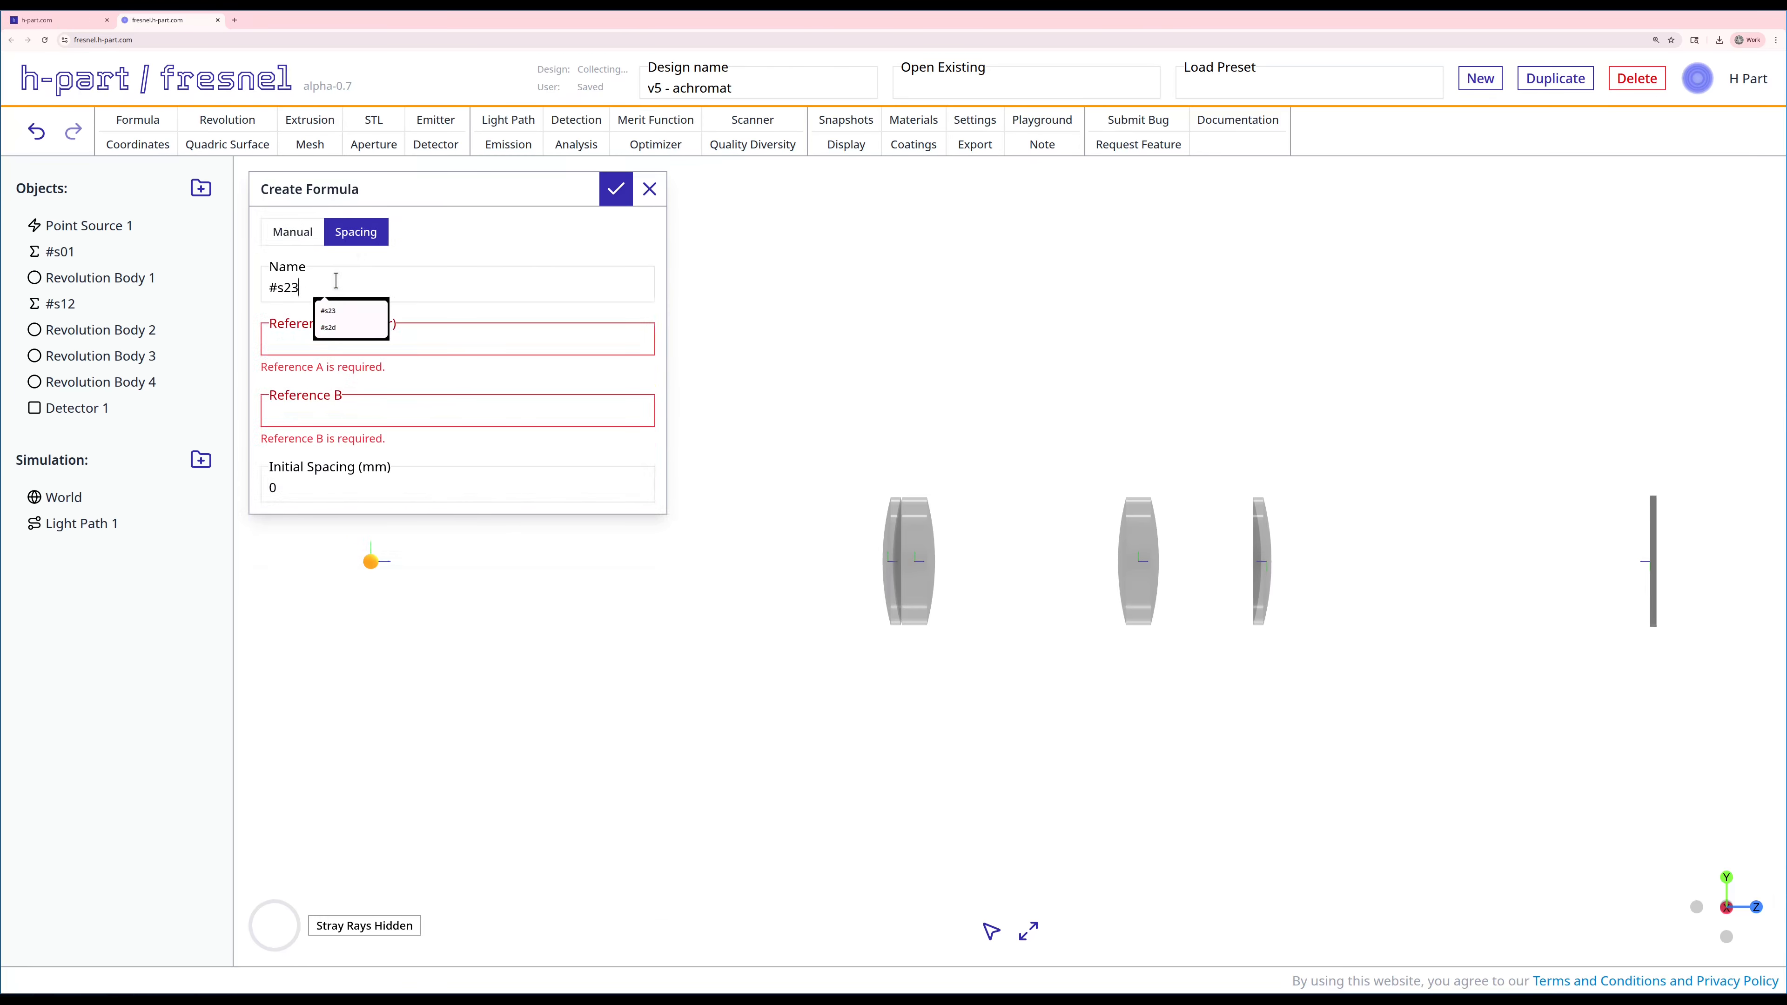
left_click(458, 335)
left_click(377, 405)
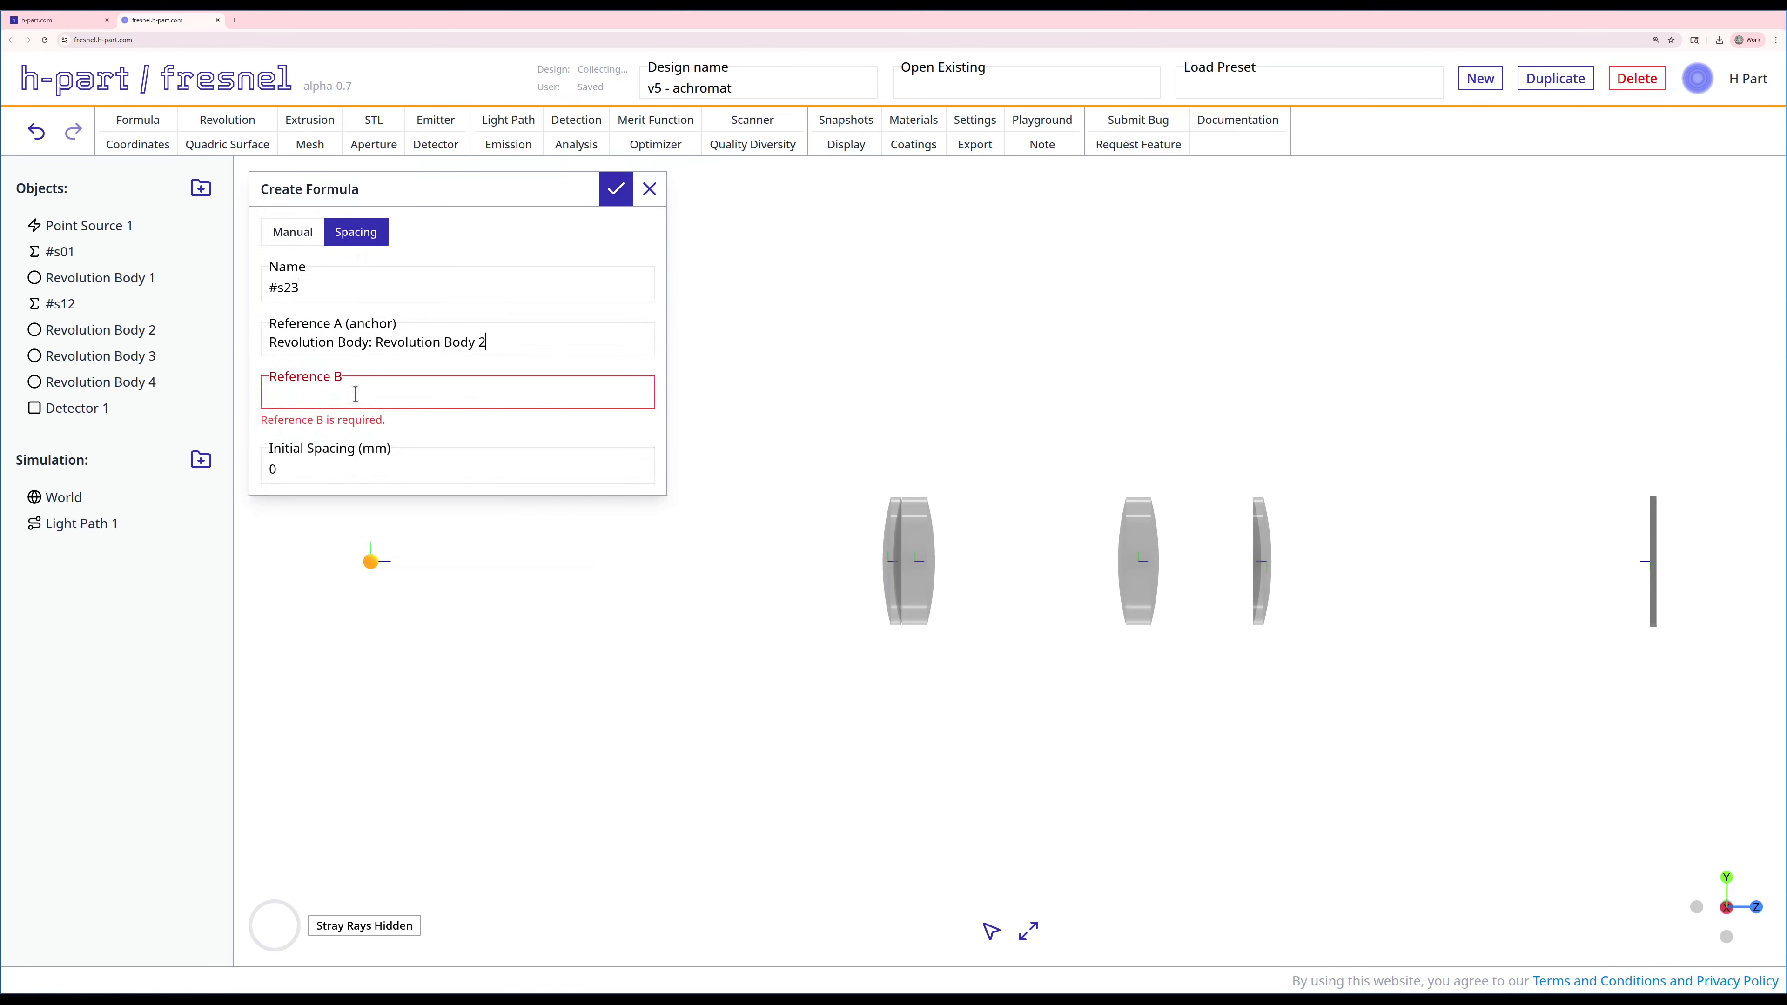
Step: Set Revolution Body 3 as Reference B of #s23 with an initial spacing of 5 mm, and create the formula
left_click(363, 394)
left_click(363, 485)
left_click(351, 448)
key("BackSpace")
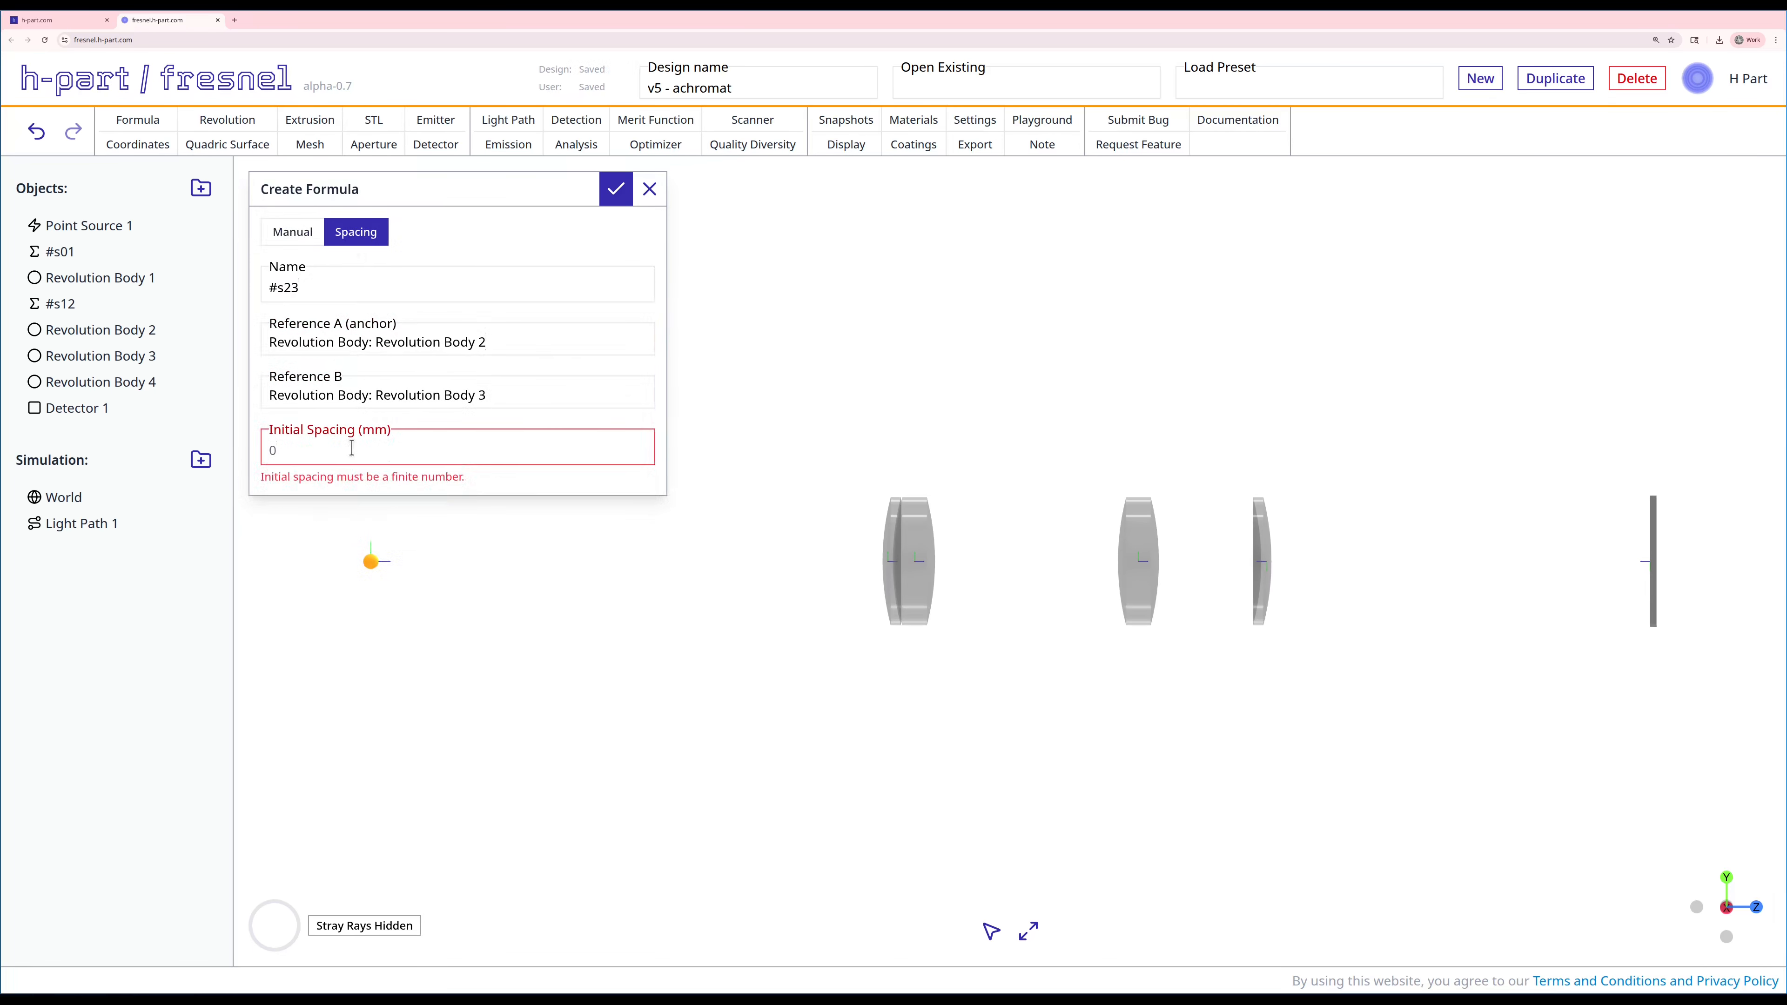
type("5")
left_click(616, 188)
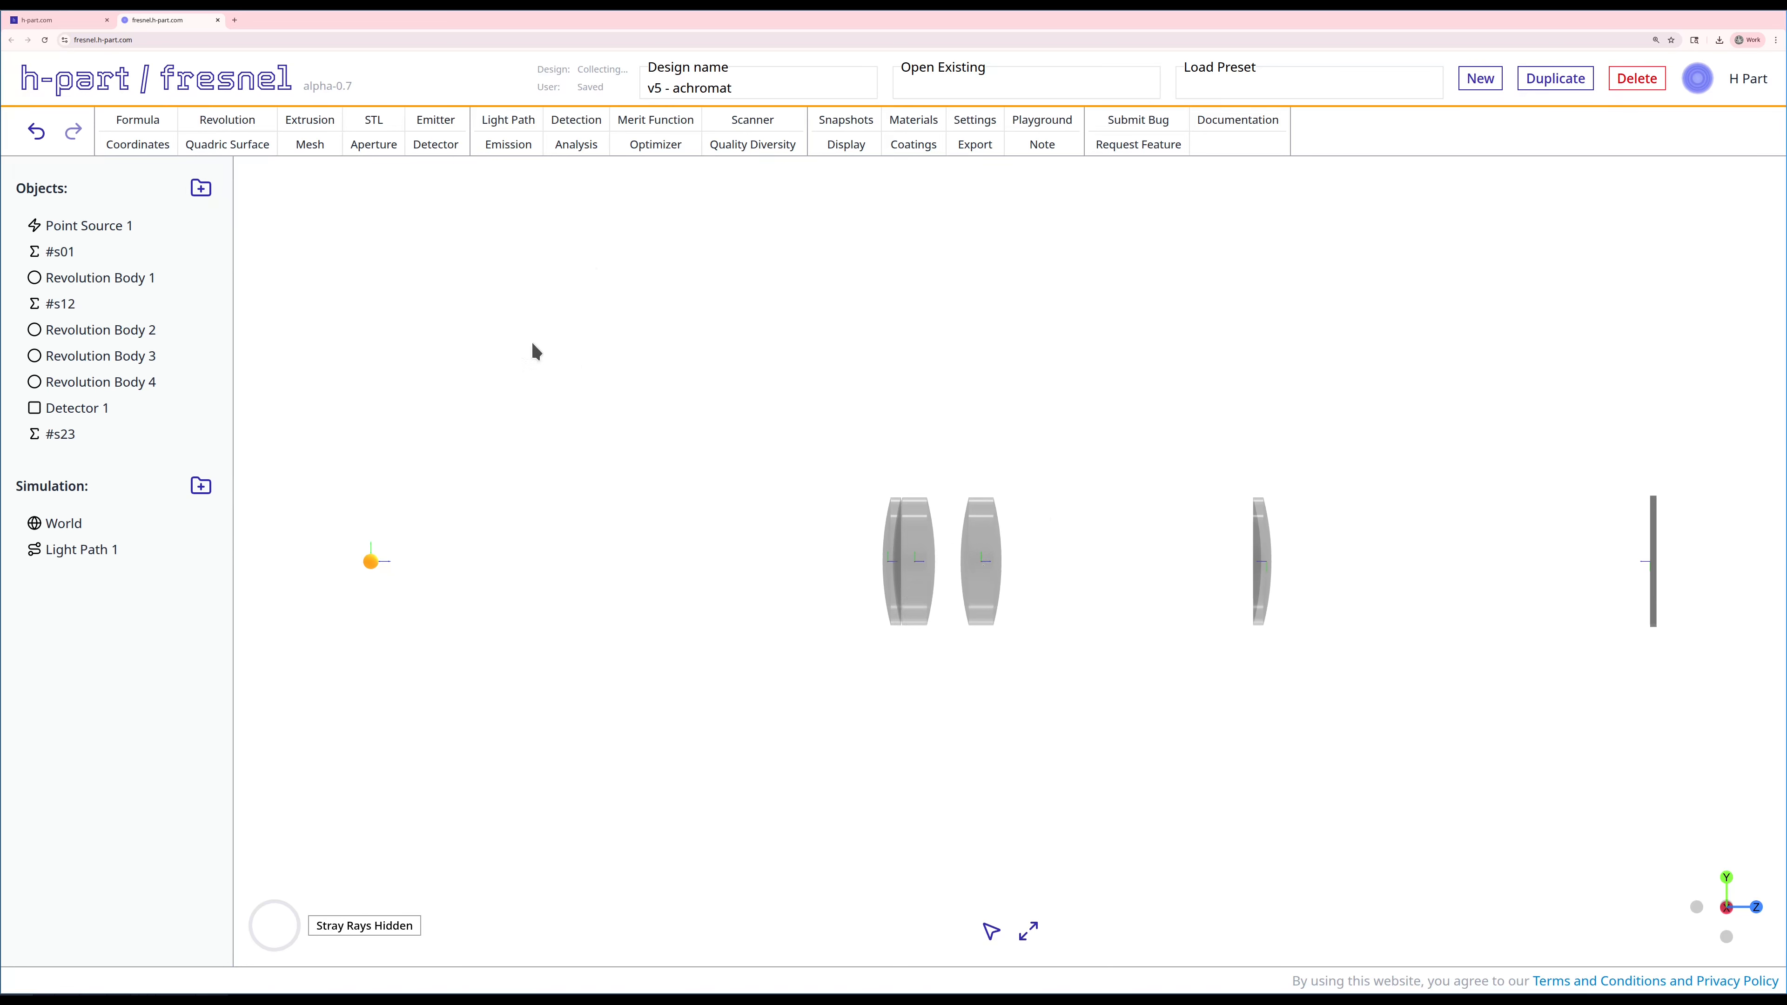
Step: Start a spacing formula named #s34 with Revolution Body 3 as its anchor reference
left_click(140, 120)
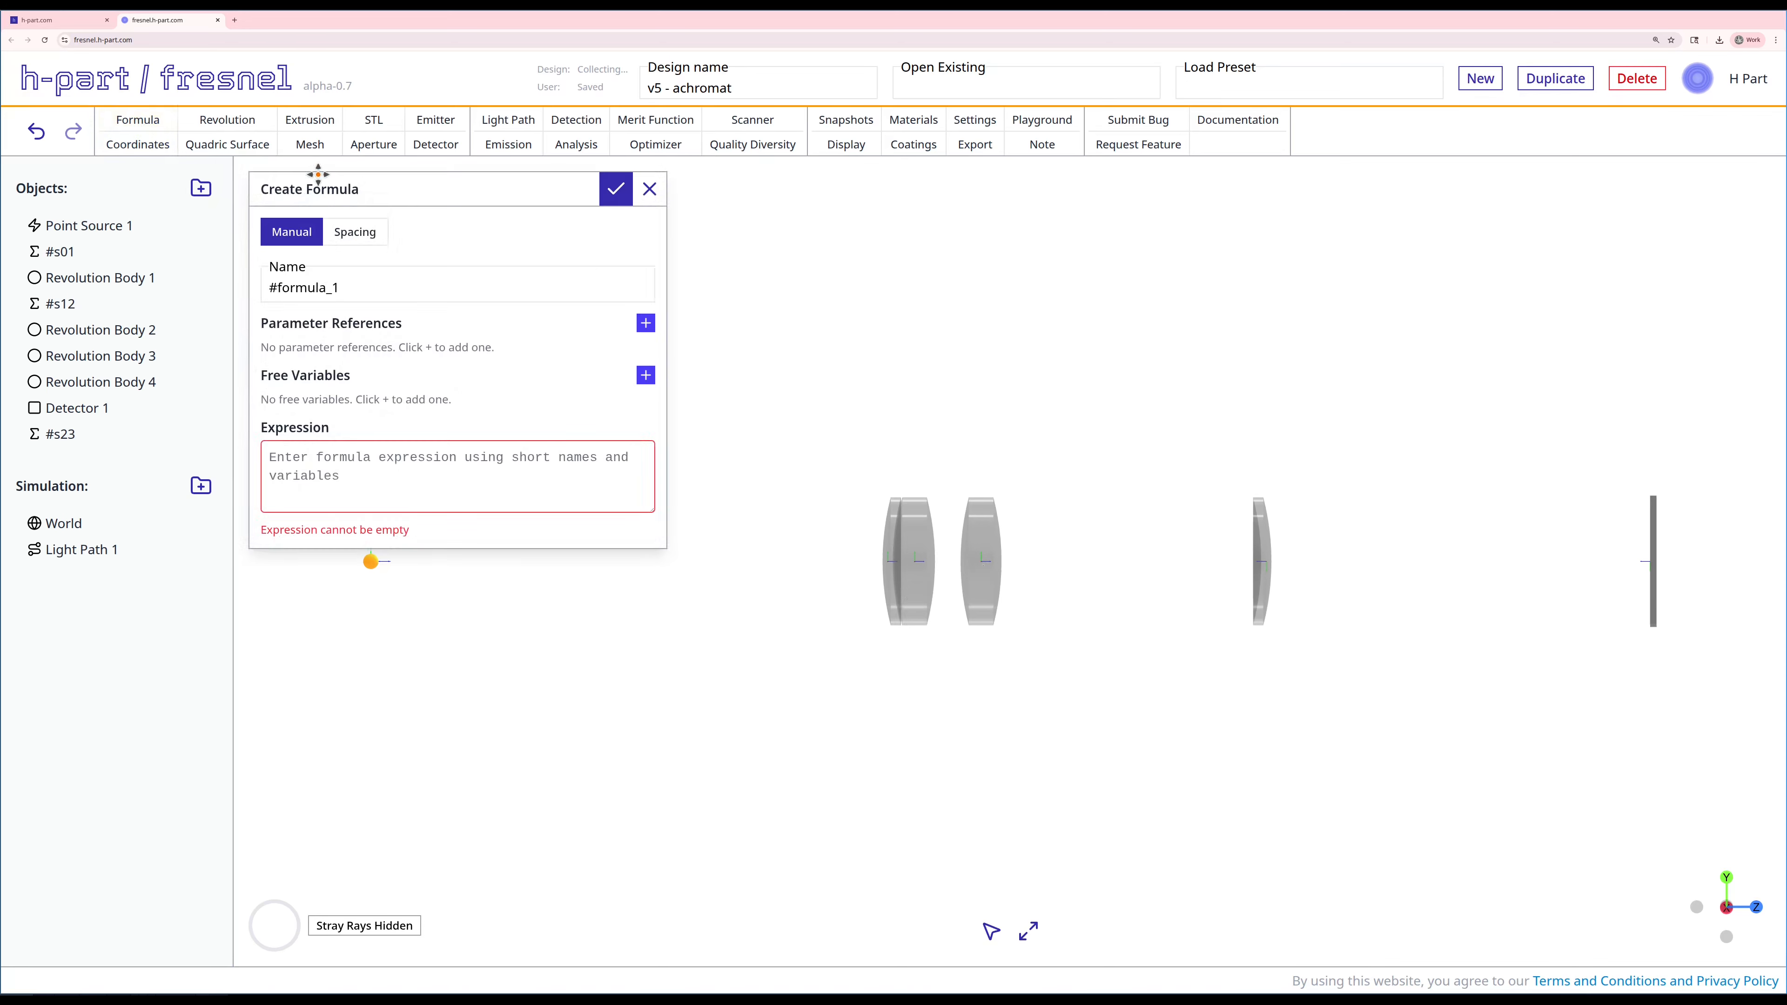
left_click(371, 232)
double_click(331, 288)
type("s34")
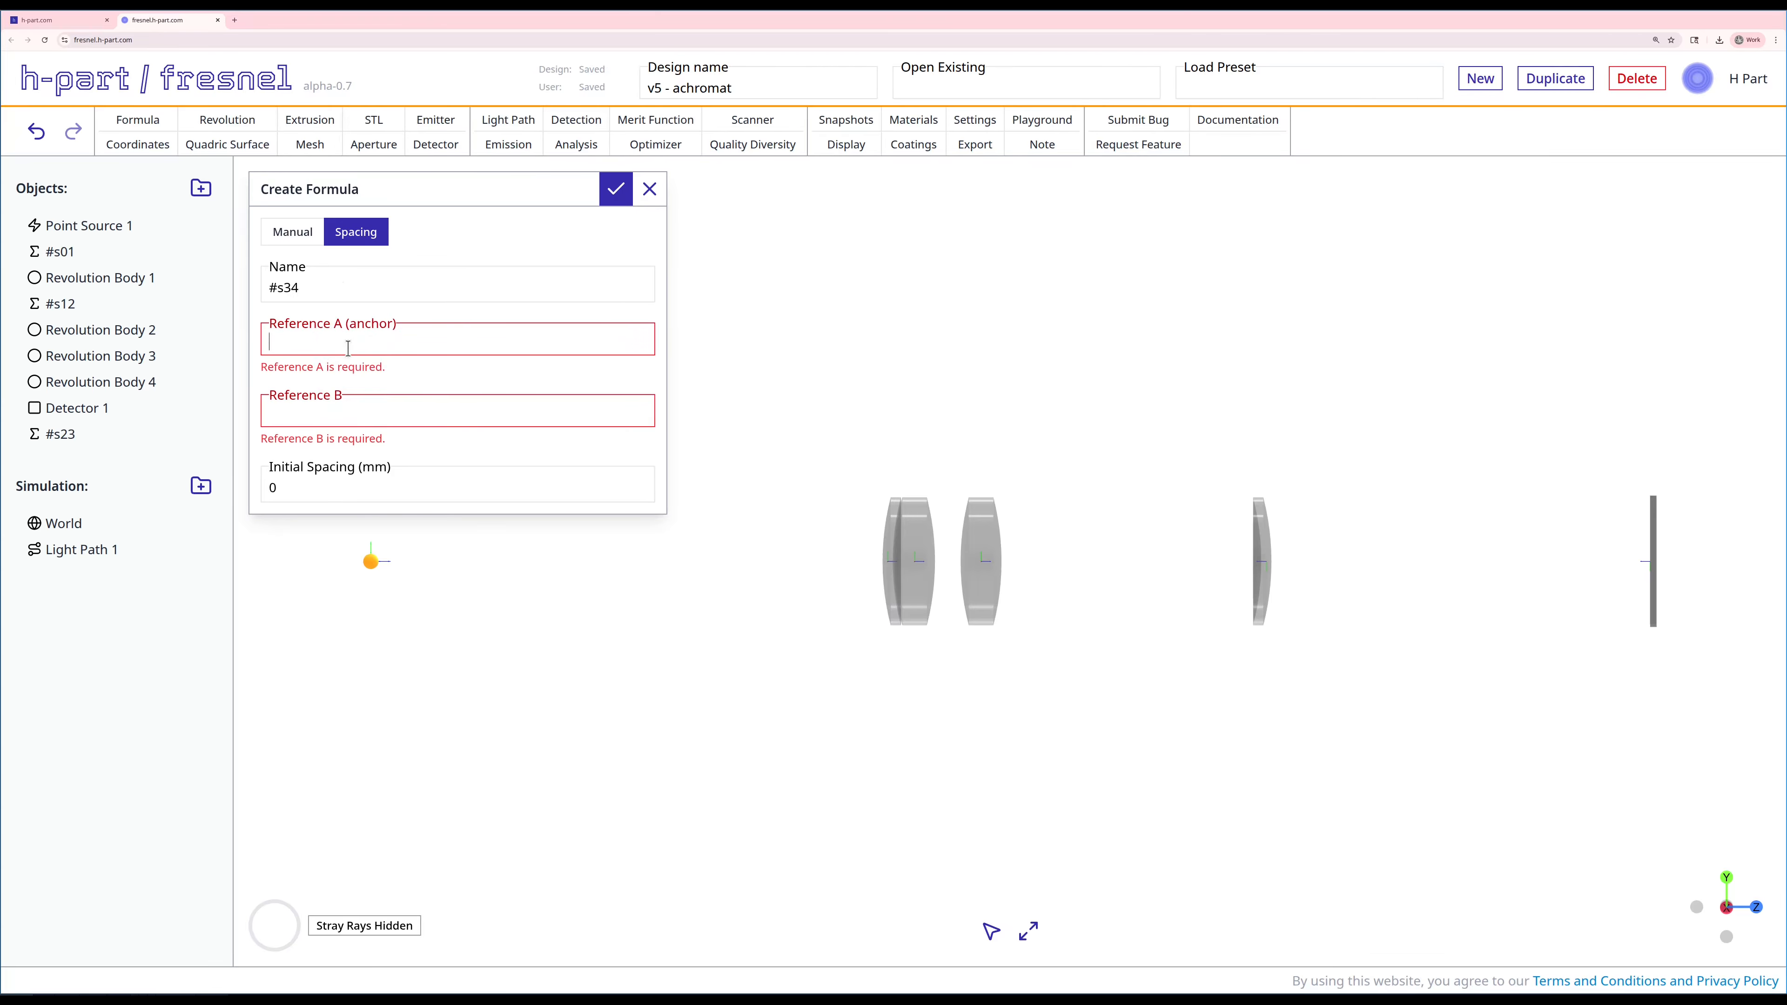
left_click(347, 349)
left_click(346, 431)
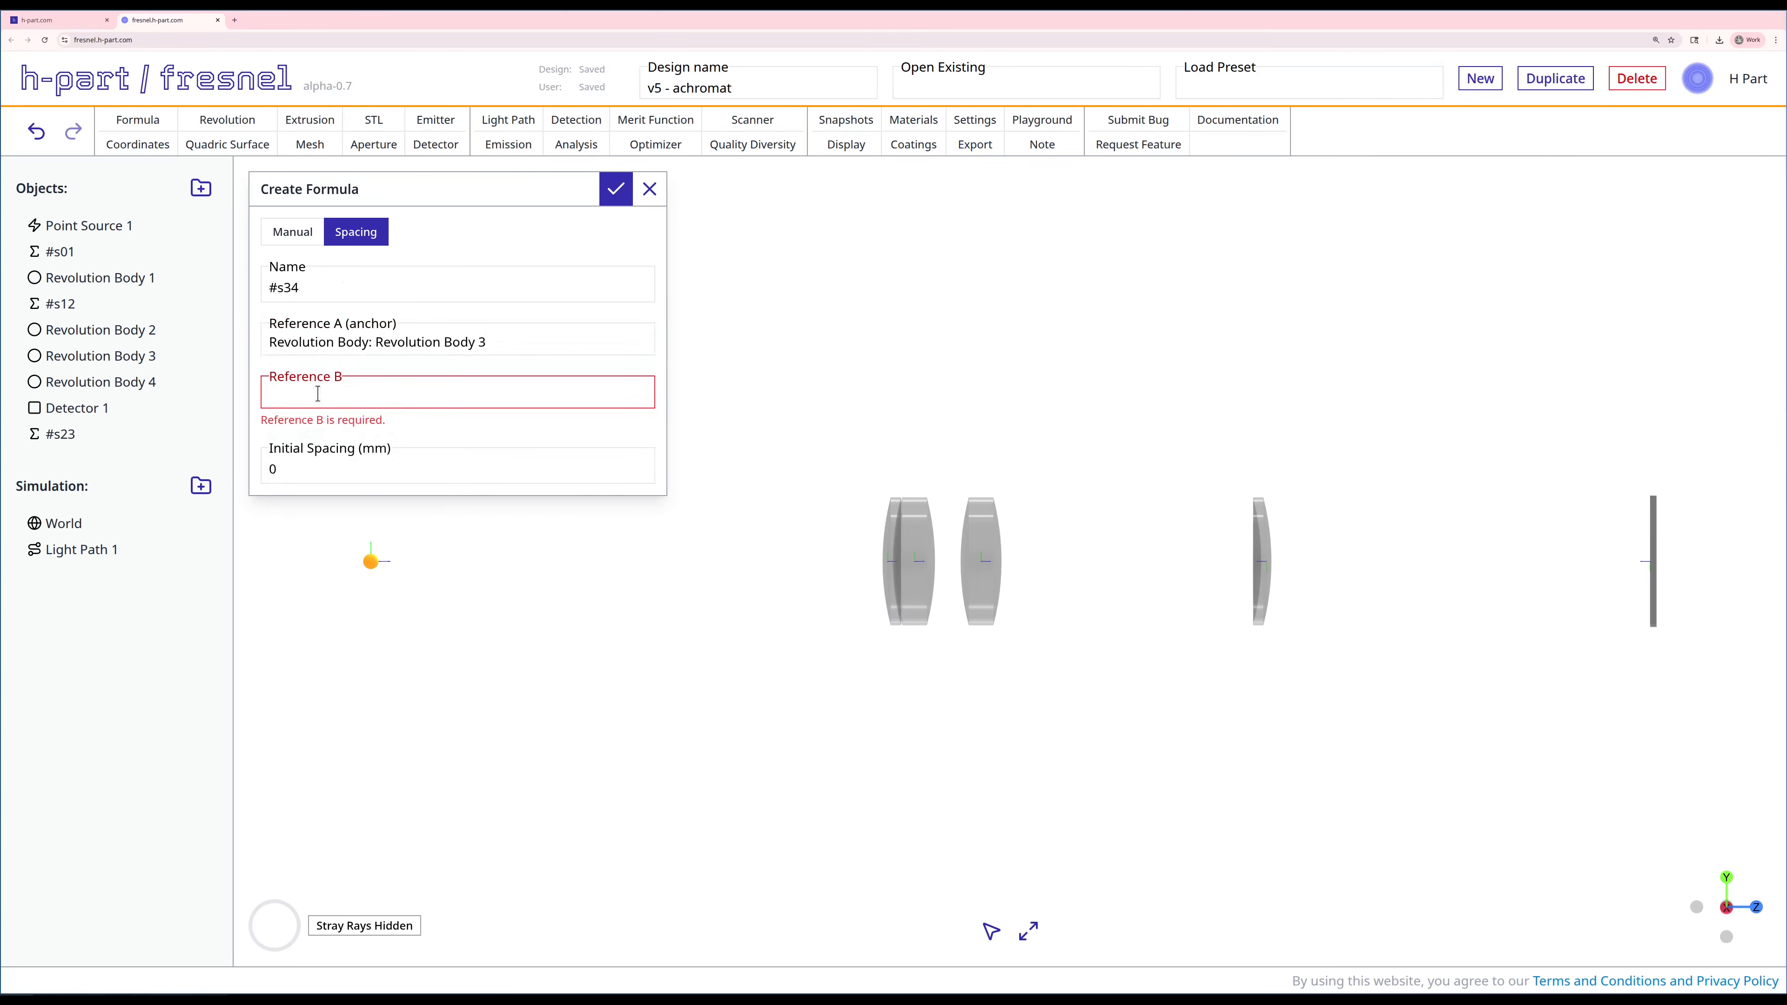
Step: Set Revolution Body 4 as Reference B of #s34 with an initial spacing of 0.25 mm, and create the formula
left_click(319, 395)
left_click(351, 514)
left_click(321, 444)
type("0.")
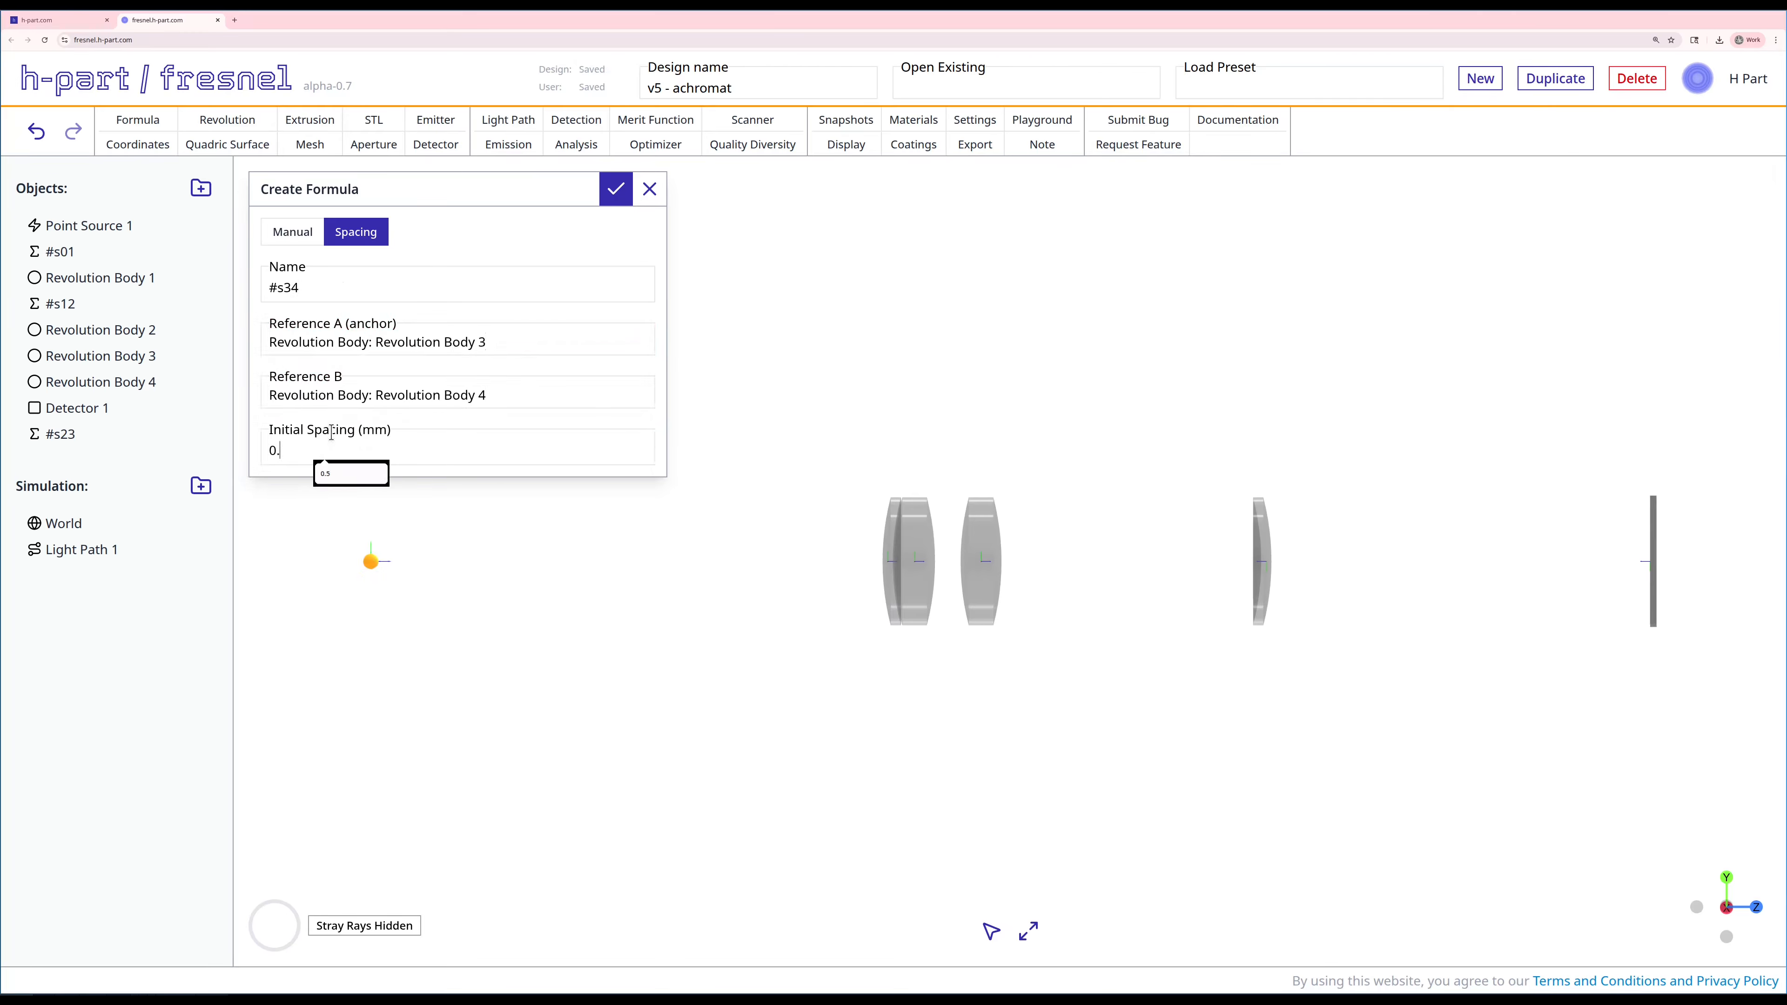
type("25")
left_click(616, 189)
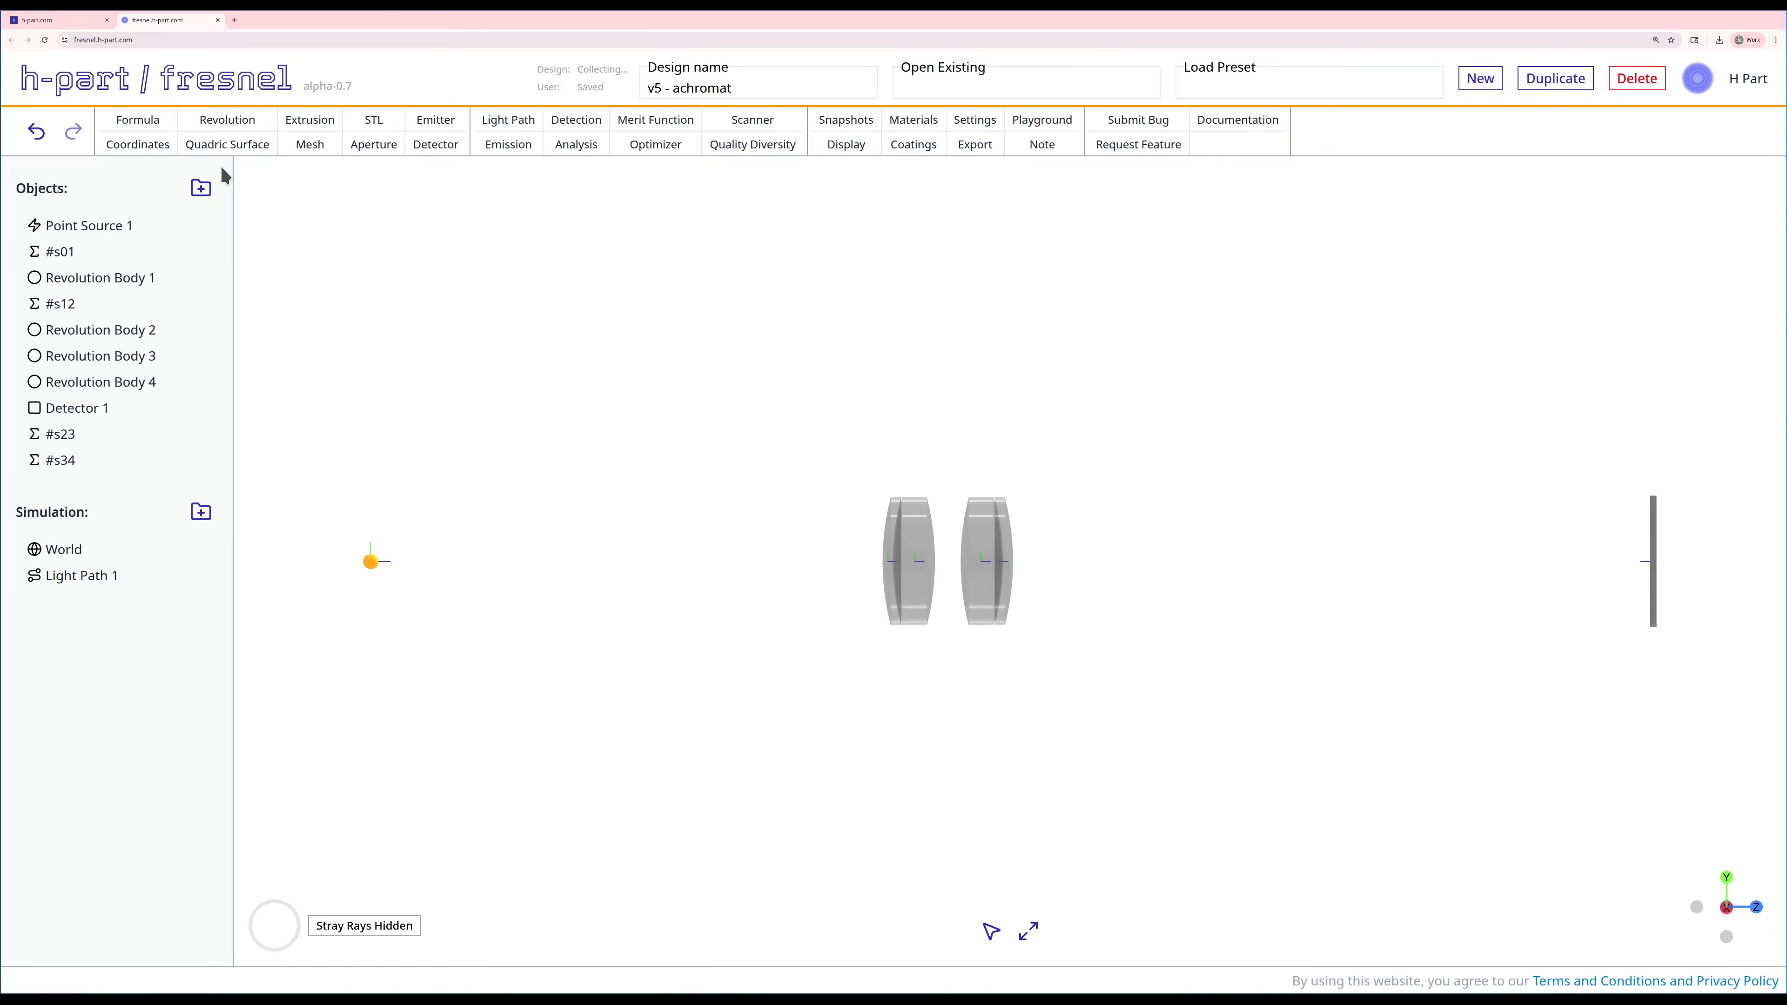
Step: Create a spacing formula named #s4d from Revolution Body 4 as anchor to Detector 1, with an initial spacing of 55 mm
left_click(138, 120)
left_click(355, 232)
double_click(341, 285)
type("s4d")
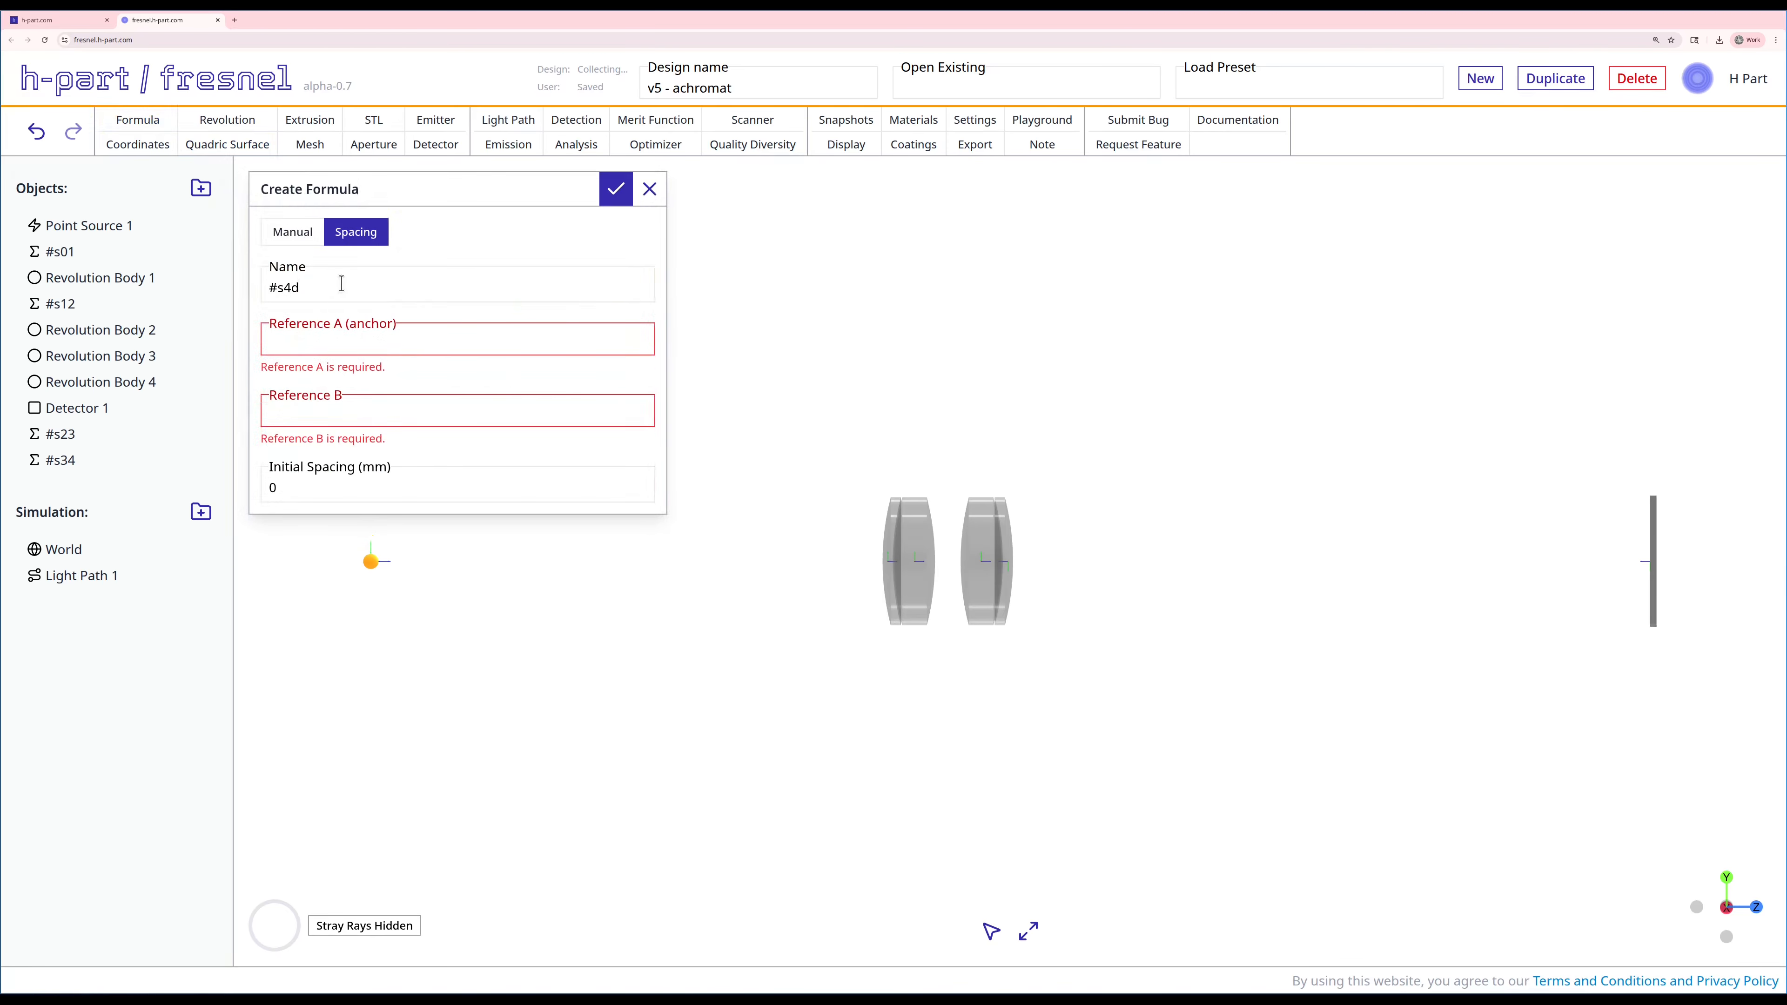
left_click(291, 347)
left_click(321, 469)
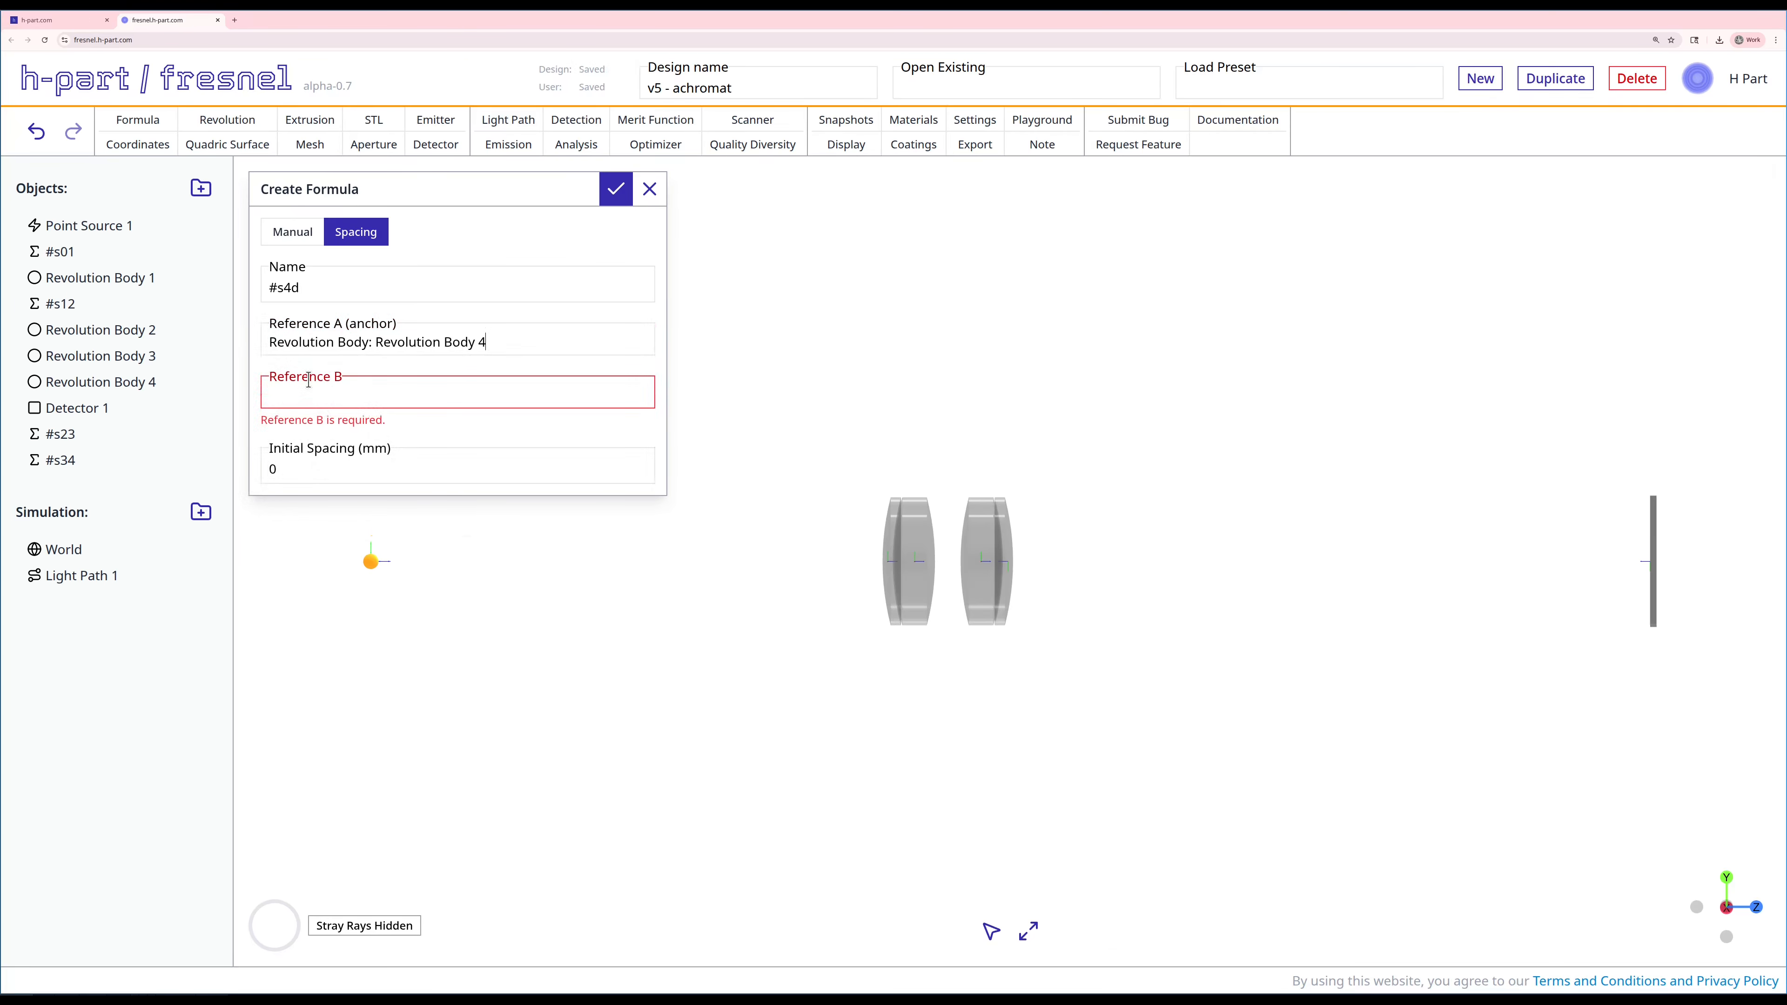
left_click(310, 391)
left_click(330, 545)
type("55")
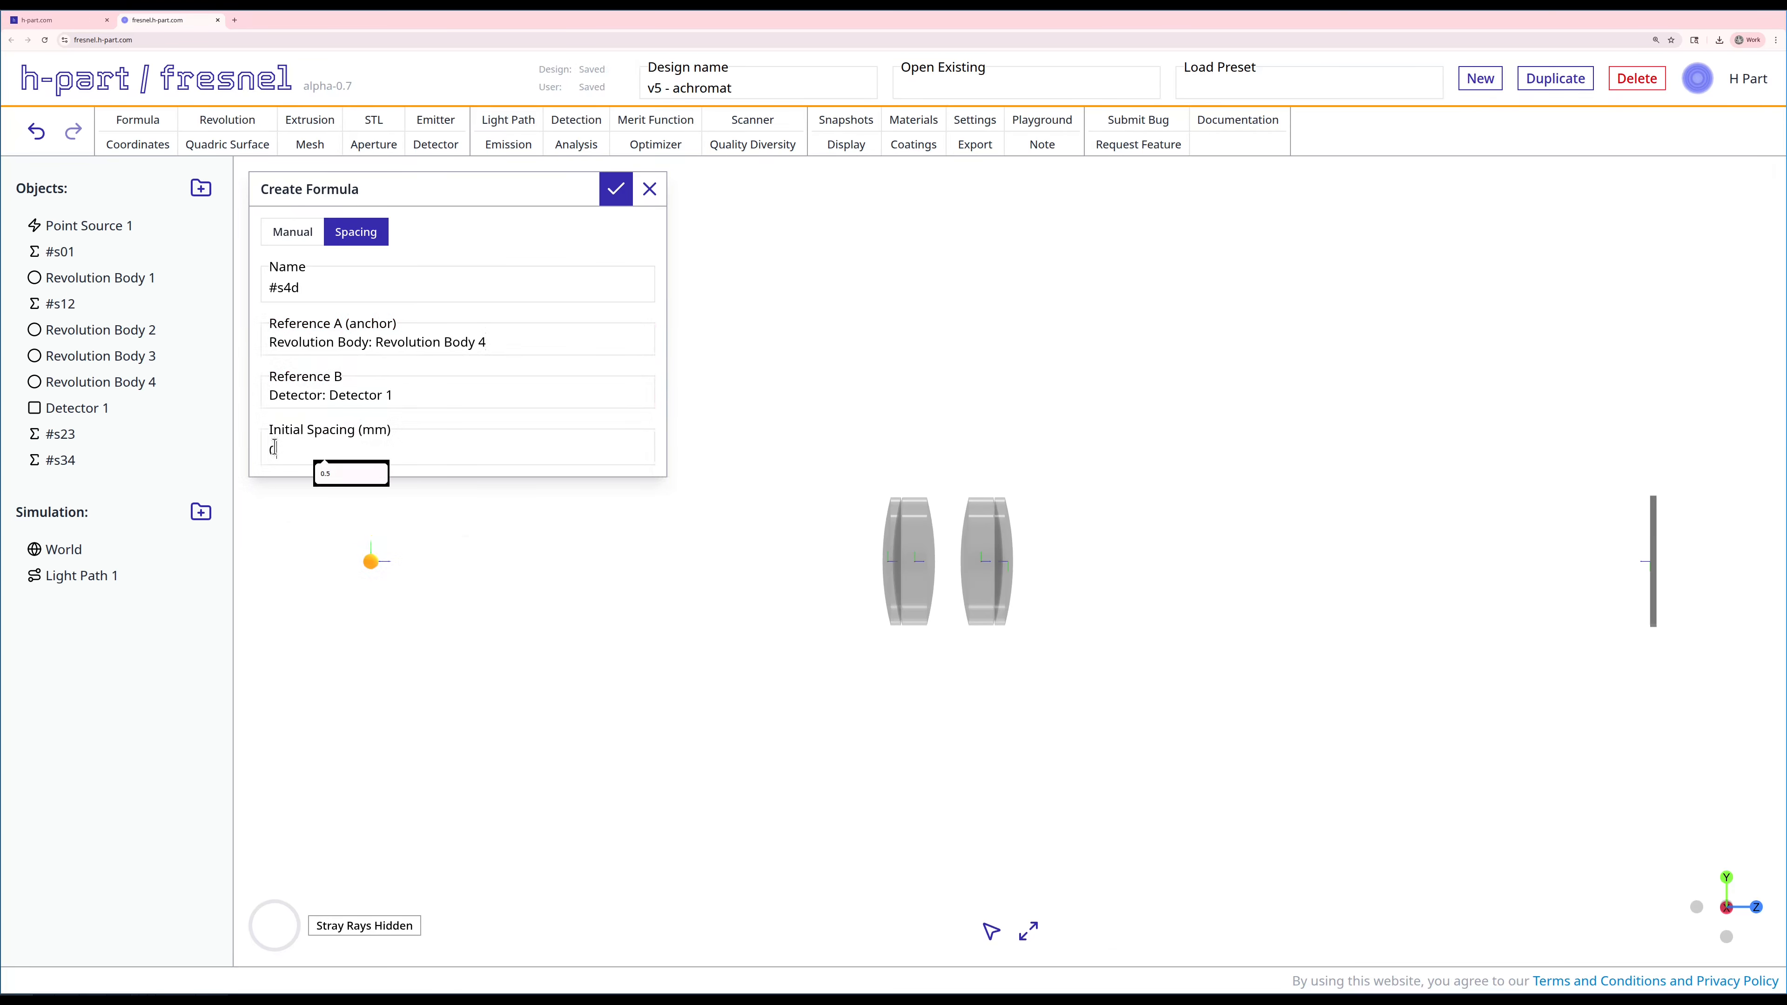
left_click(615, 188)
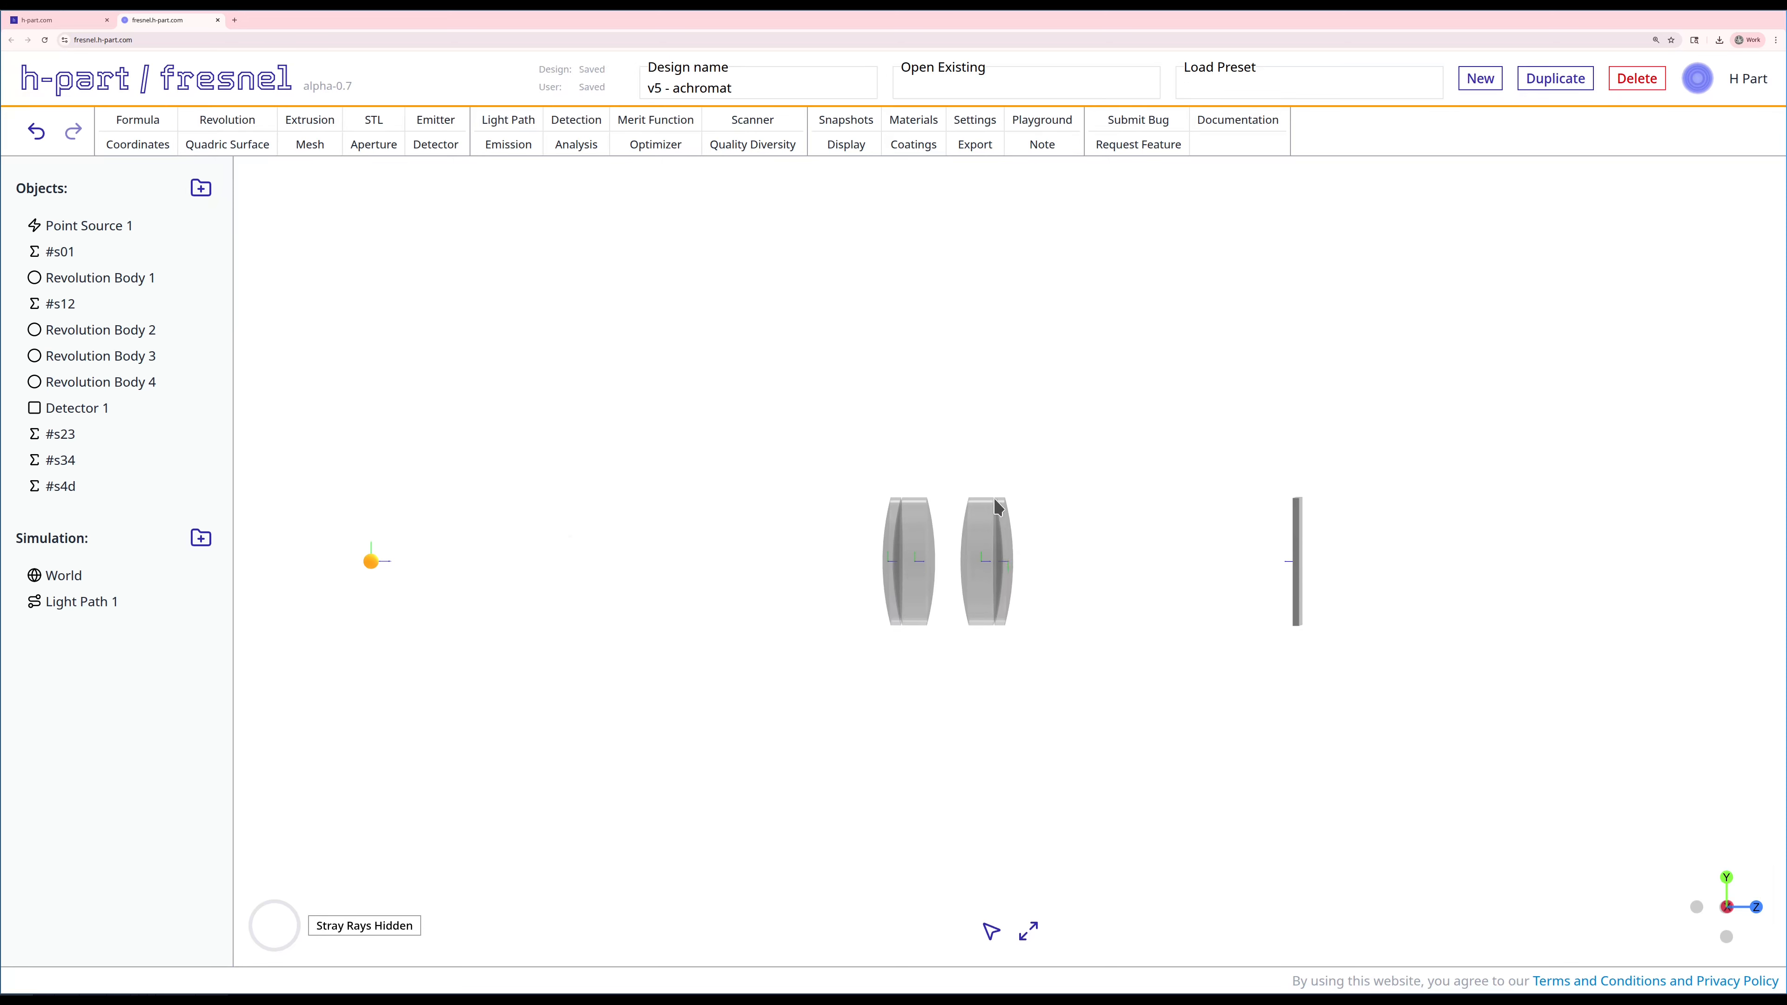
Step: Create a manual formula #ar1 with free variable r = 50 and expression r, and place it directly before Revolution Body 1
left_click(201, 189)
triple_click(334, 287)
type("#ar1")
left_click(645, 374)
left_click(346, 428)
type("r")
key("Tab")
type("50")
key("Tab")
type("r")
left_click(615, 188)
left_click_drag(78, 500, 109, 276)
Step: Create a manual formula #ar2 with free variable r = 50 and expression r, and place it directly after #s12
left_click(137, 121)
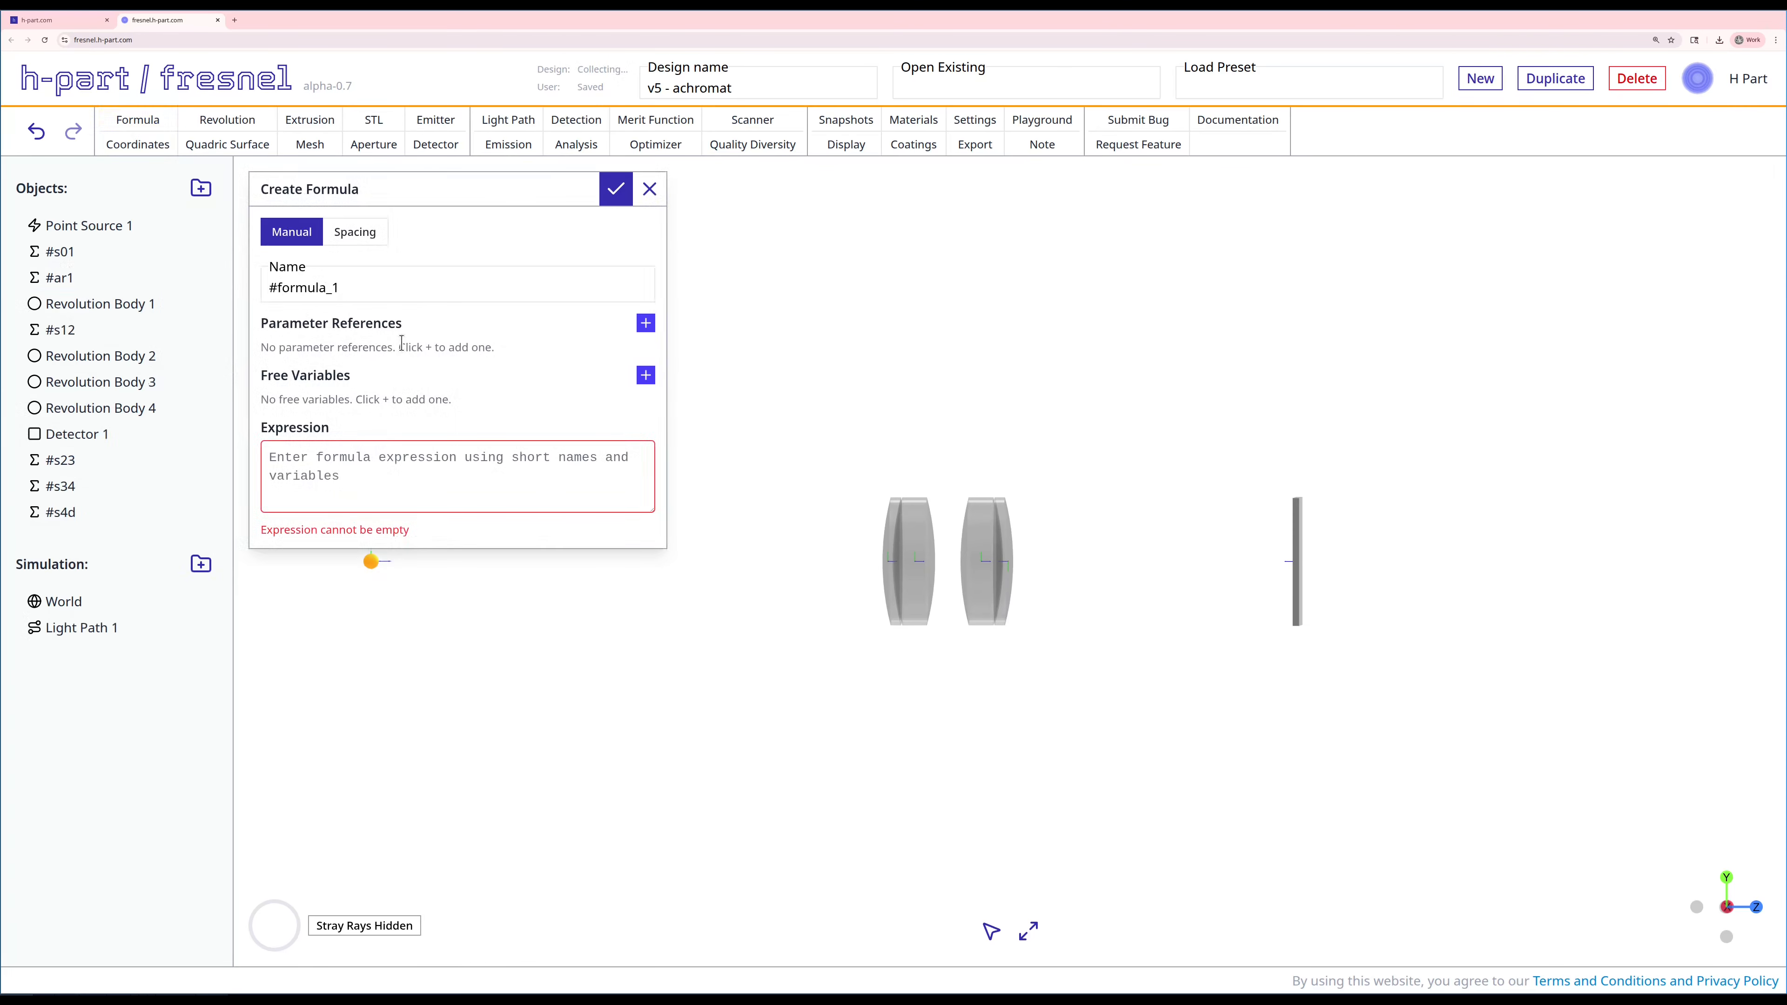
double_click(359, 294)
type("ar2")
left_click(645, 375)
left_click(378, 430)
type("r")
key("Tab")
type("50")
key("Tab")
type("r")
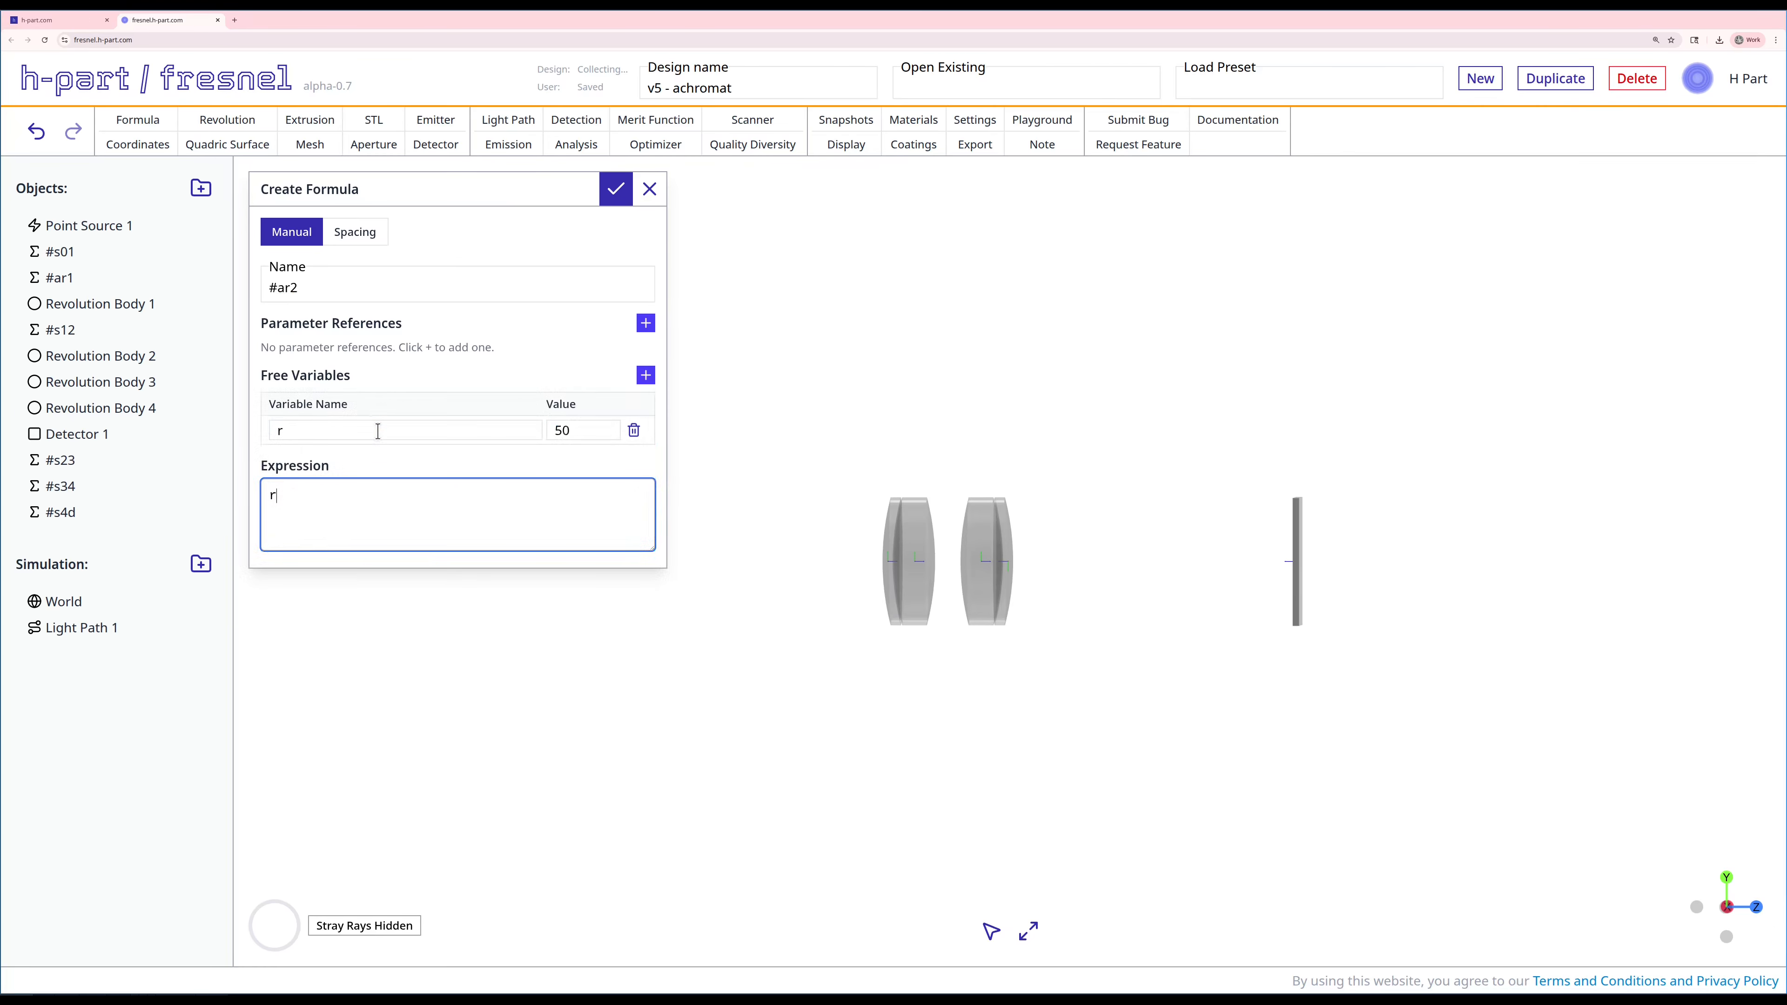
left_click(616, 190)
left_click_drag(79, 542, 105, 355)
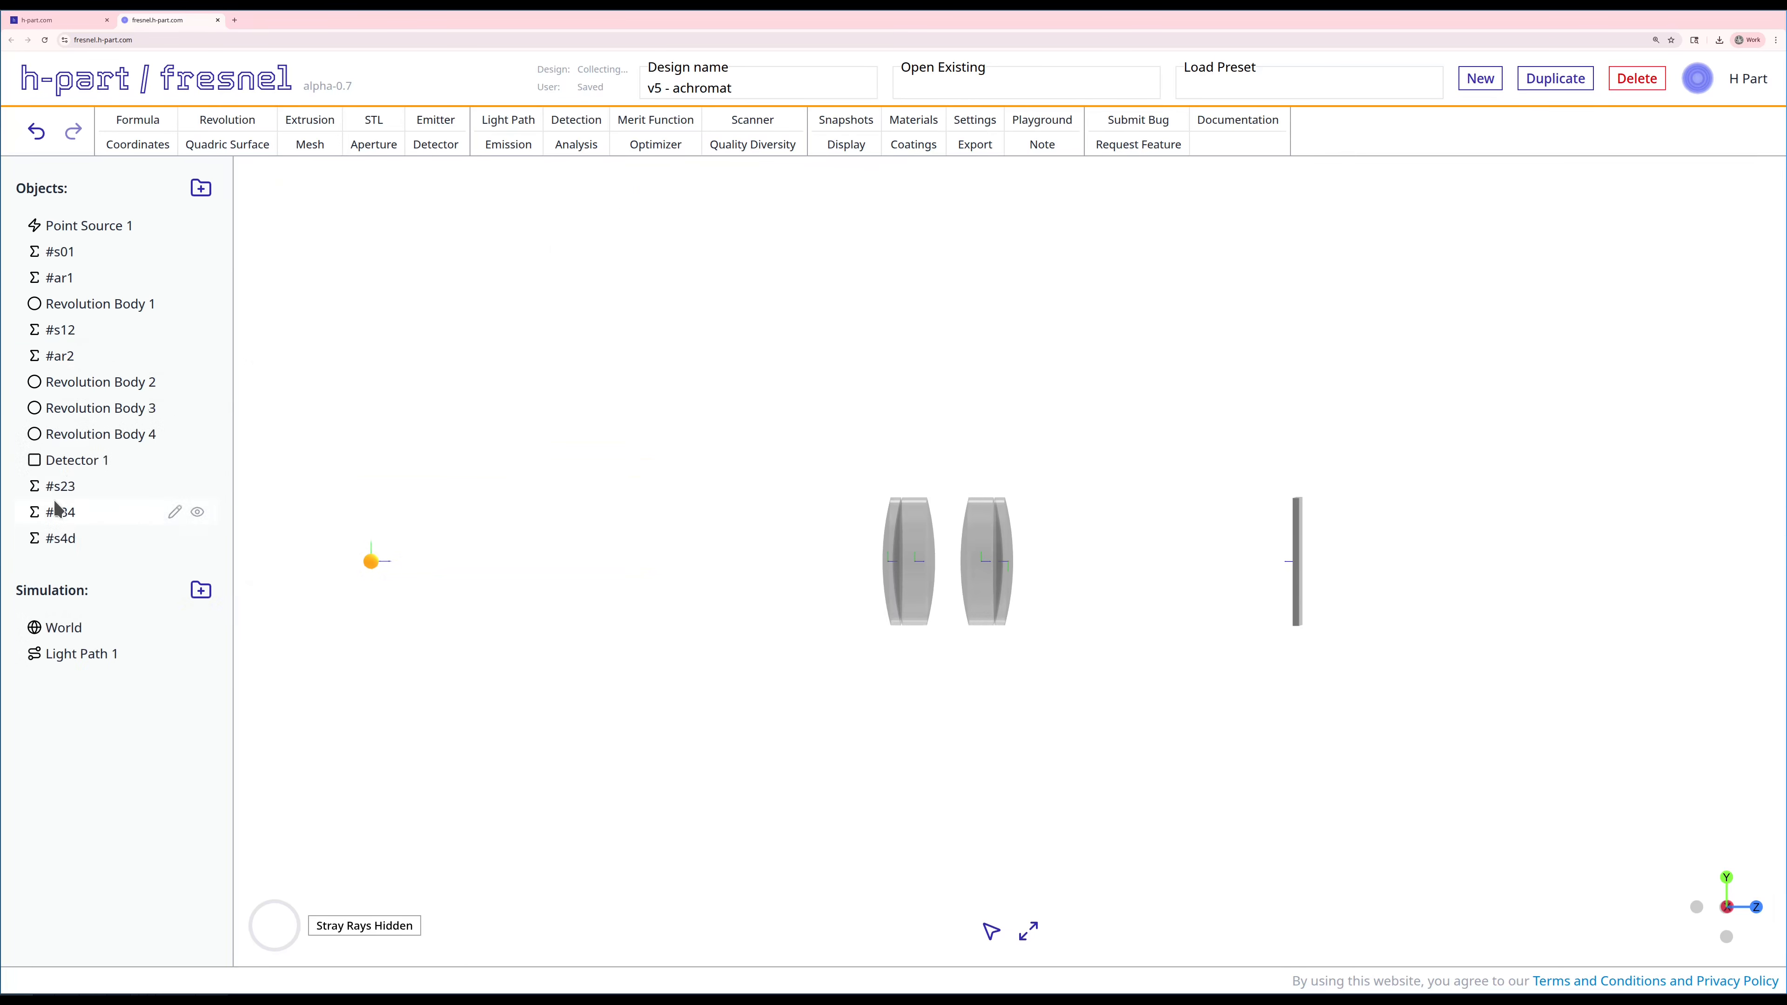
Step: Reorder the object list so #s23, #s34 and #s4d directly precede Revolution Body 3, Revolution Body 4 and Detector 1, with #ar2 after Revolution Body 2
left_click_drag(60, 487, 65, 406)
left_click_drag(61, 522, 70, 459)
left_click_drag(57, 542, 70, 508)
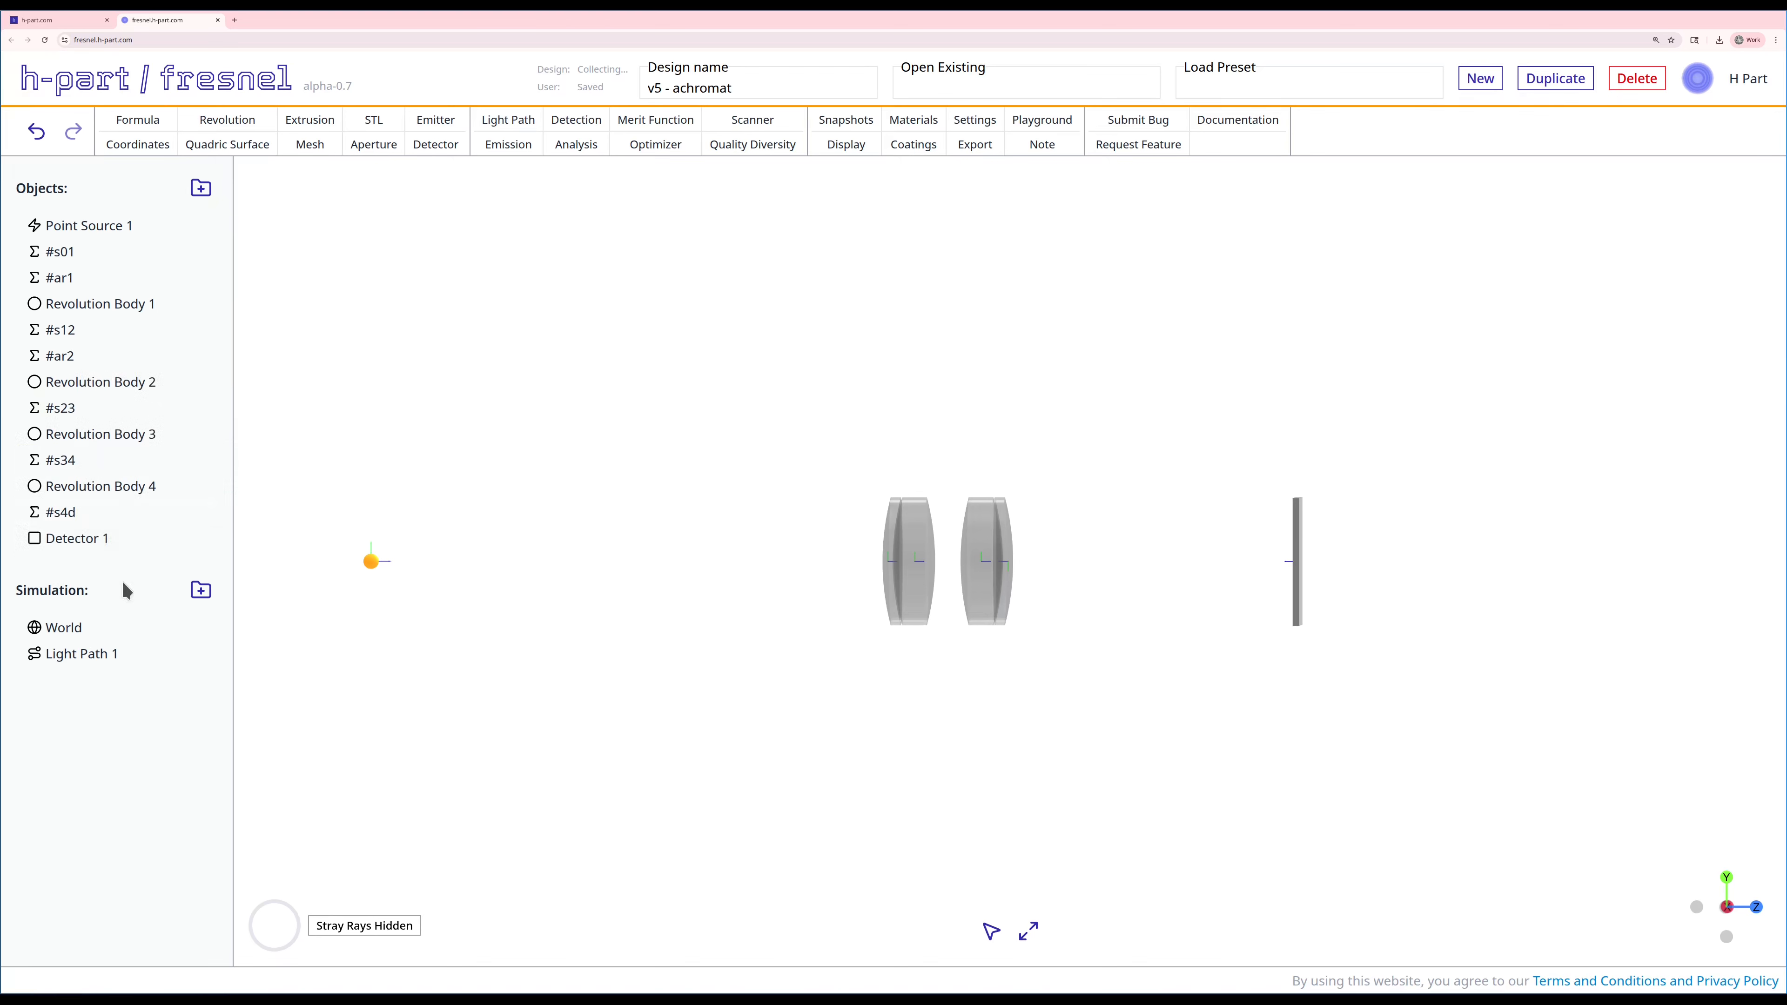
right_click(83, 302)
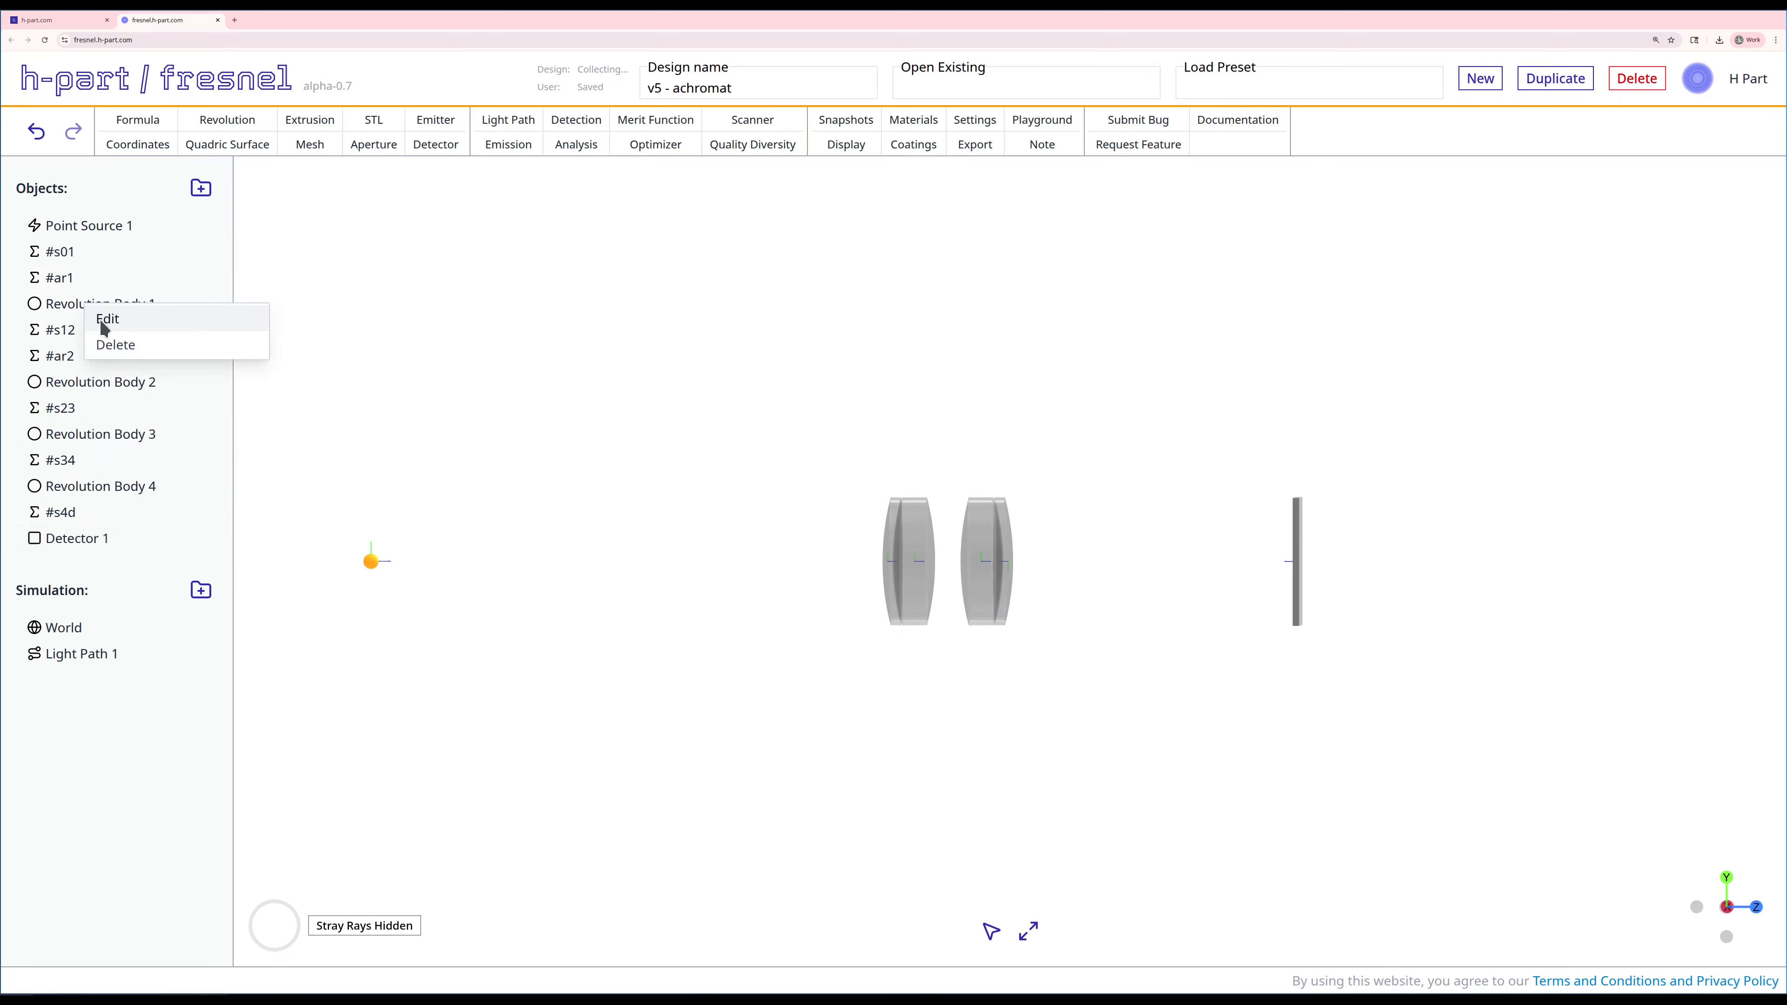
left_click(332, 415)
left_click_drag(55, 355, 68, 398)
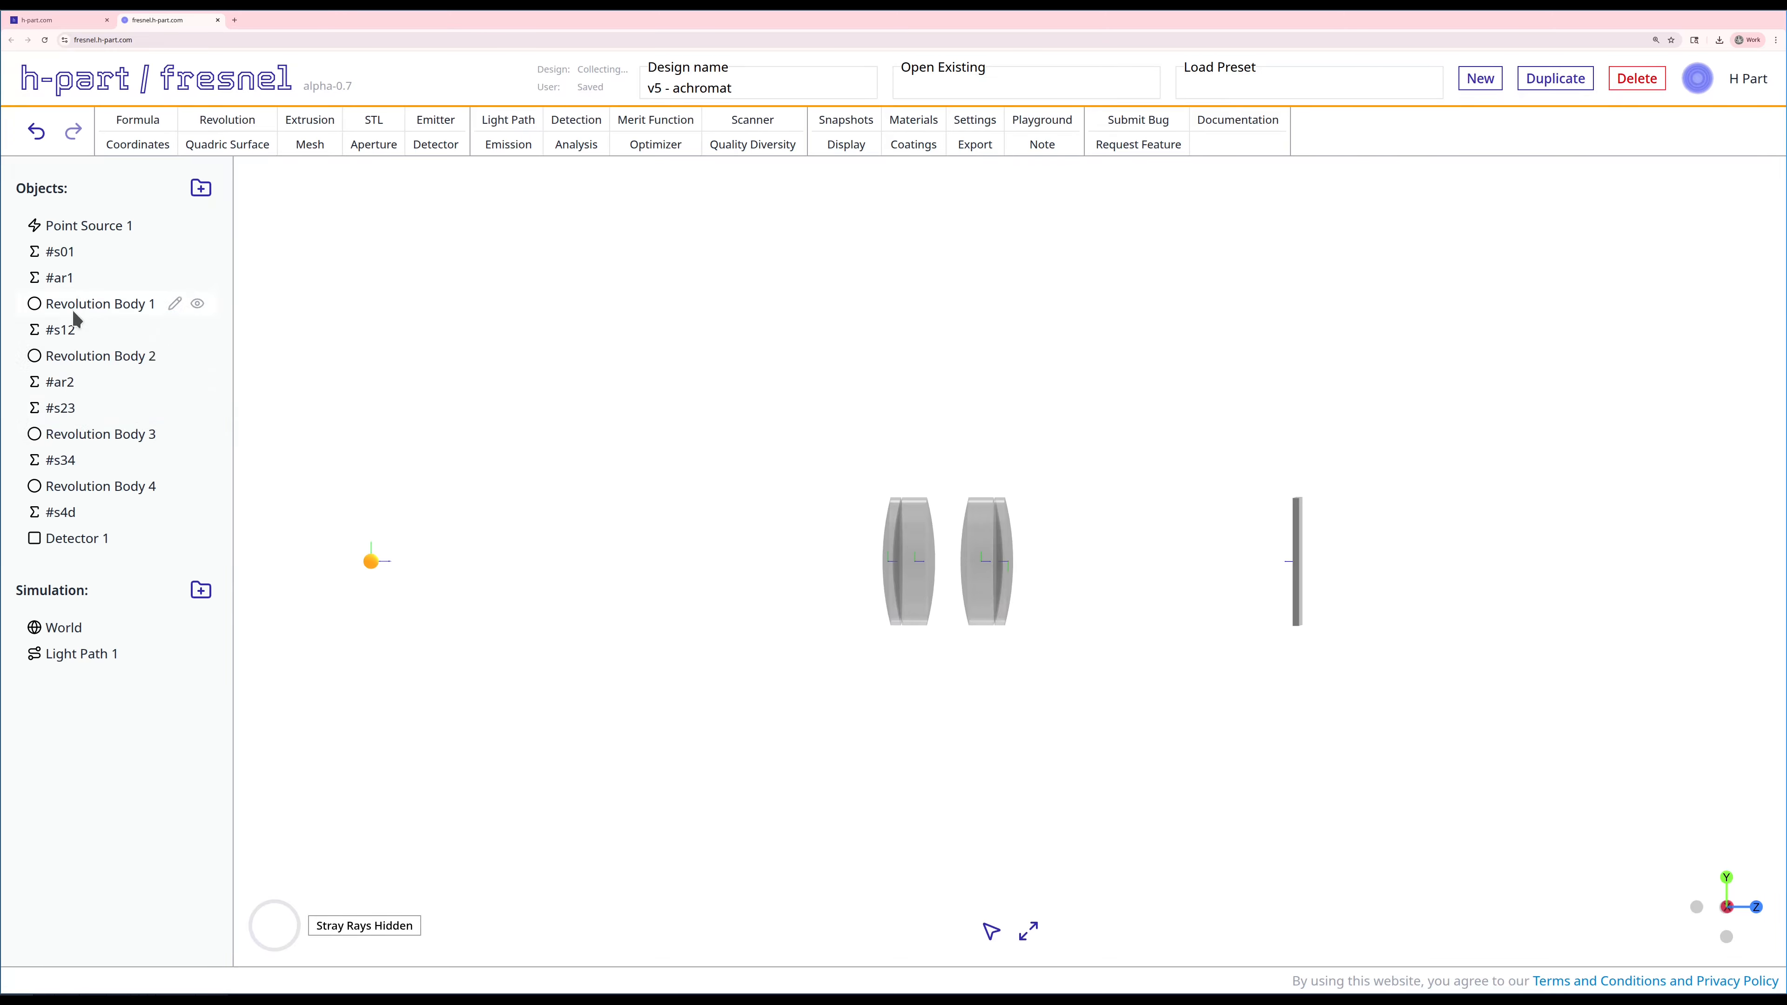
Step: Link radius_right_mm of Revolution Body 1 to the formula #ar1 and apply the edit
right_click(71, 309)
left_click(102, 314)
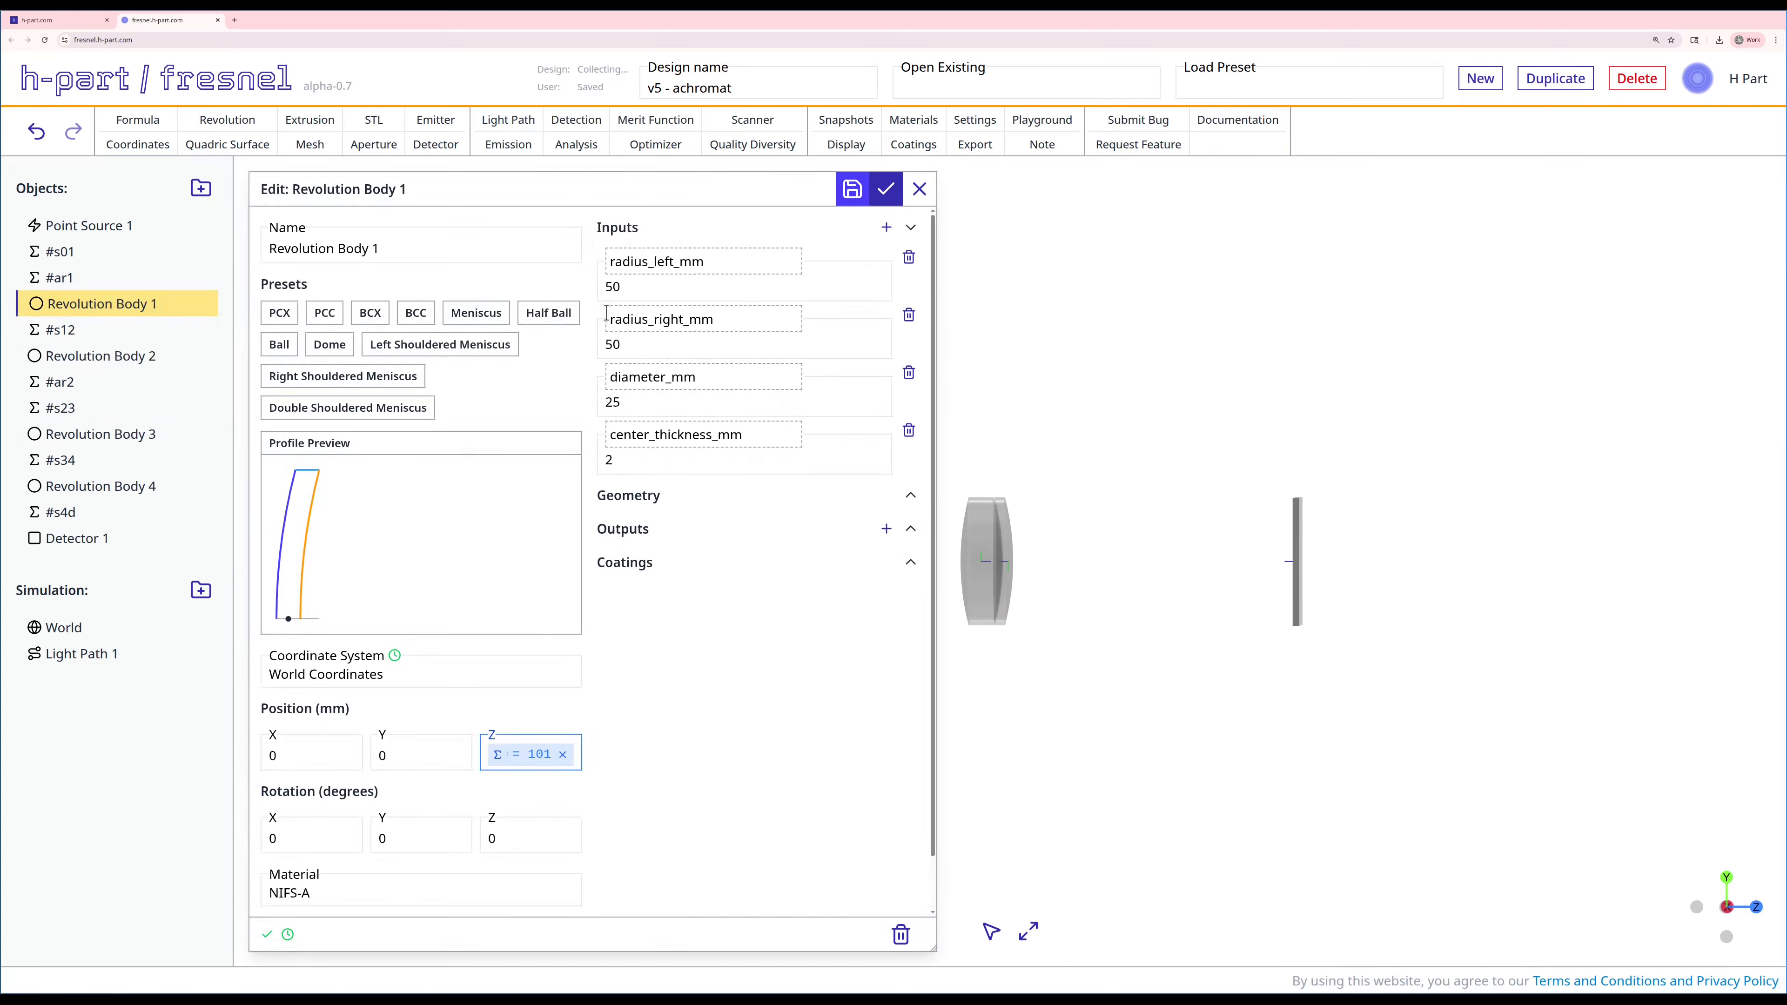
double_click(630, 340)
type("#ar")
left_click(650, 380)
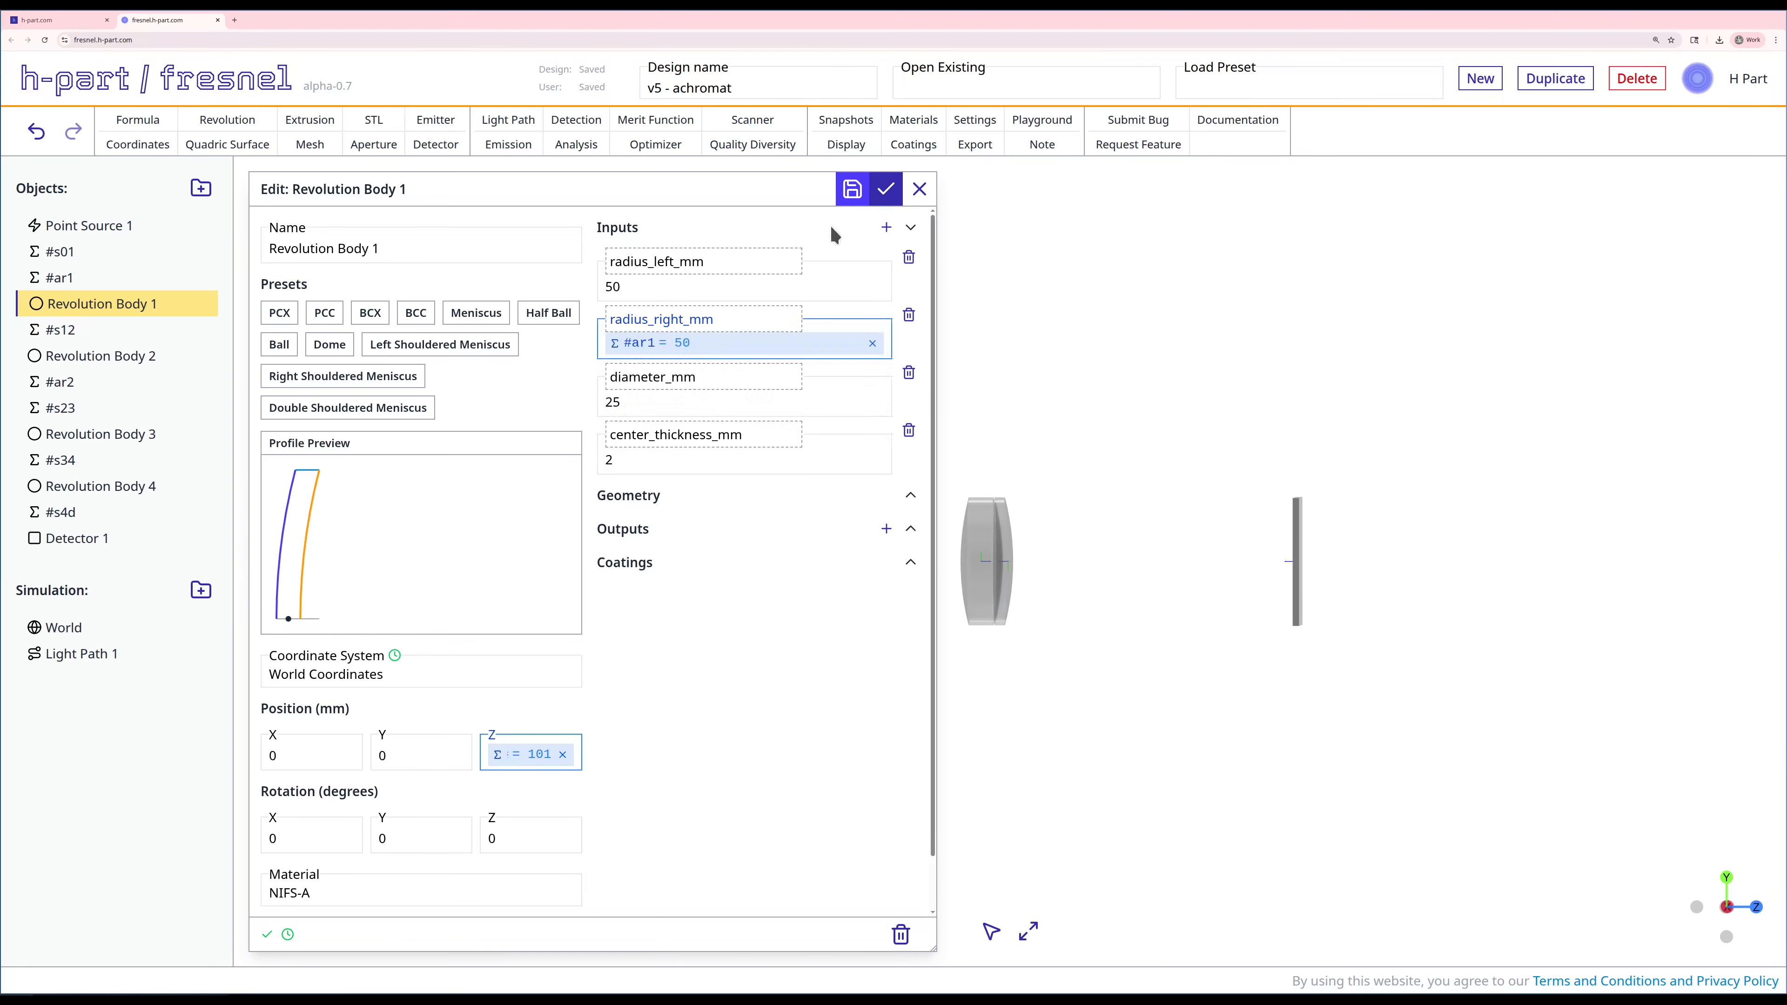
left_click(885, 188)
Step: Link radius_left_mm of Revolution Body 2 to the formula #ar1 and apply the edit
right_click(52, 356)
left_click(83, 360)
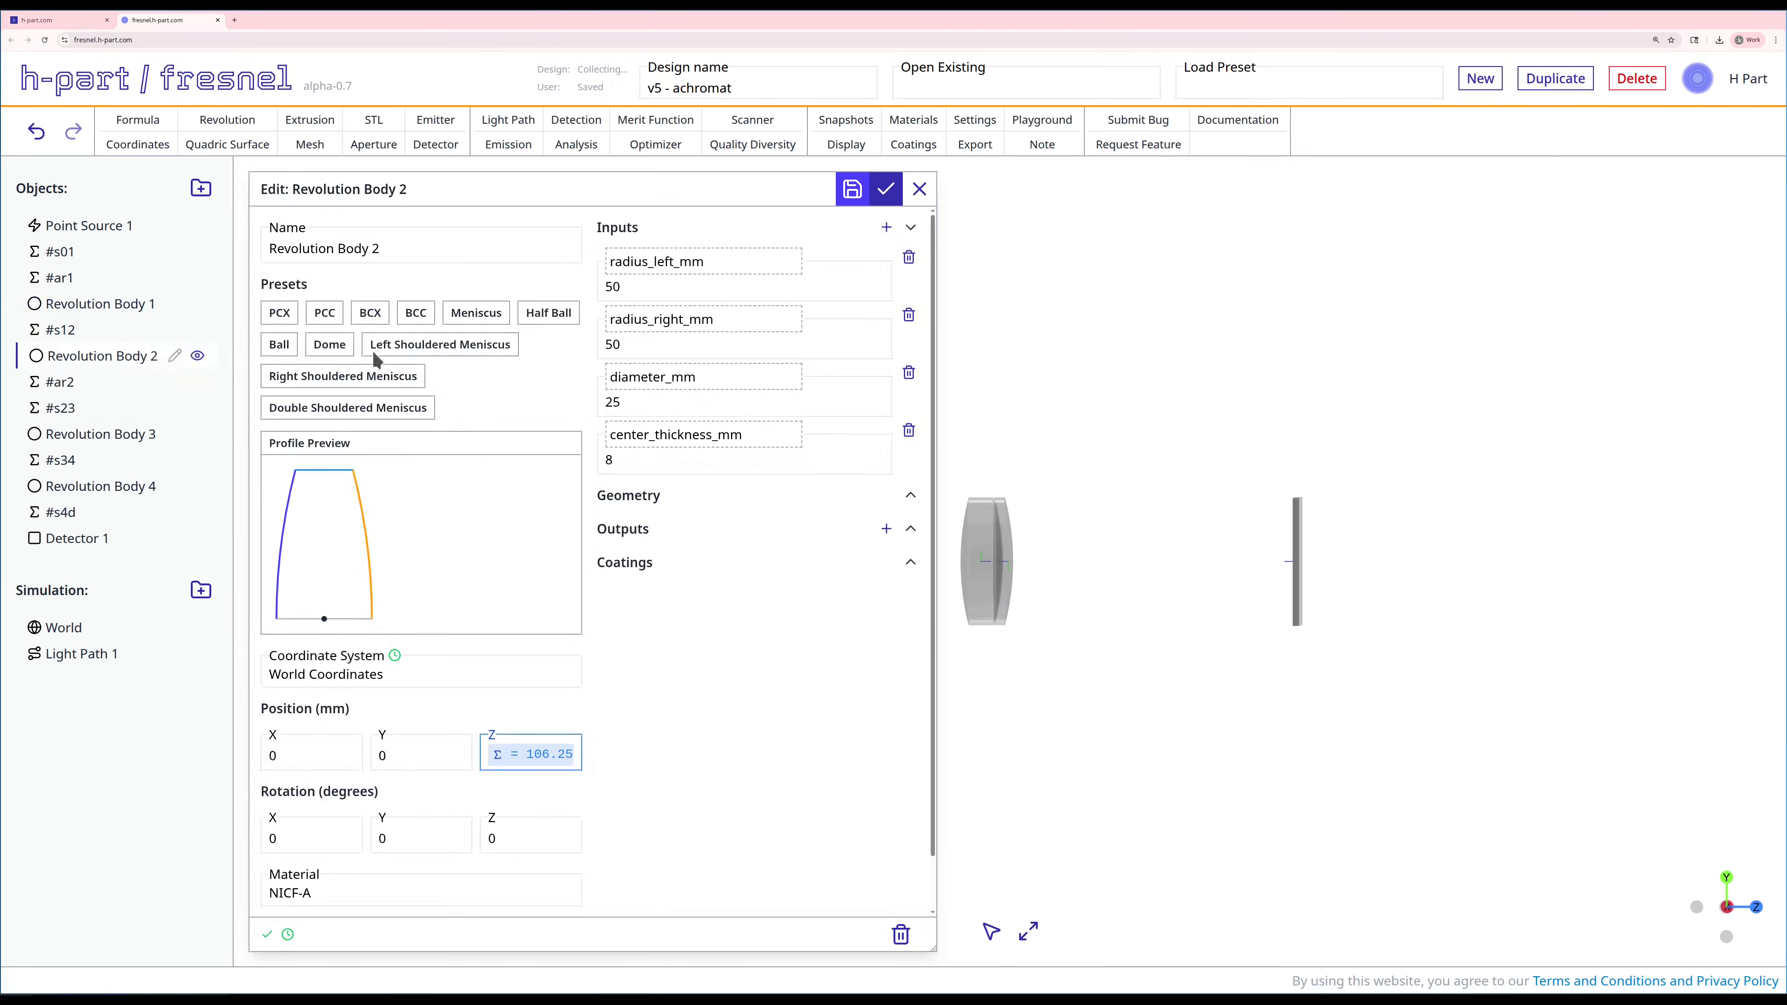
double_click(676, 289)
type("#ar")
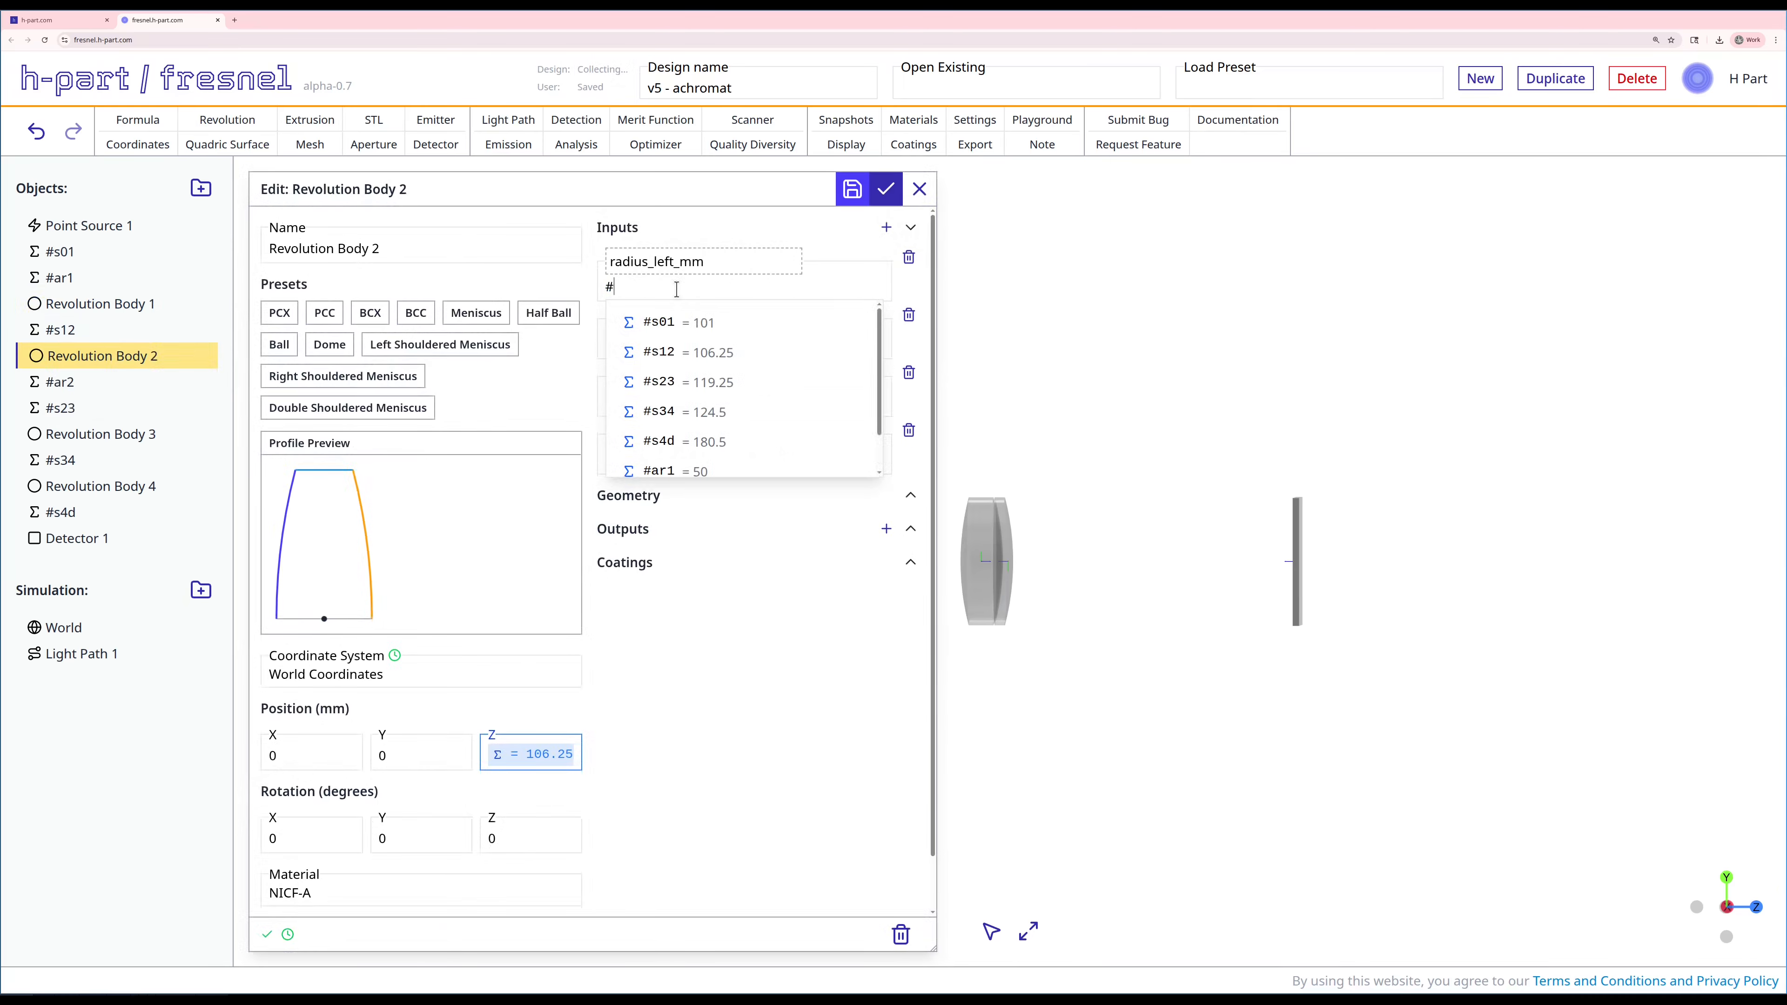
left_click(681, 317)
left_click(885, 188)
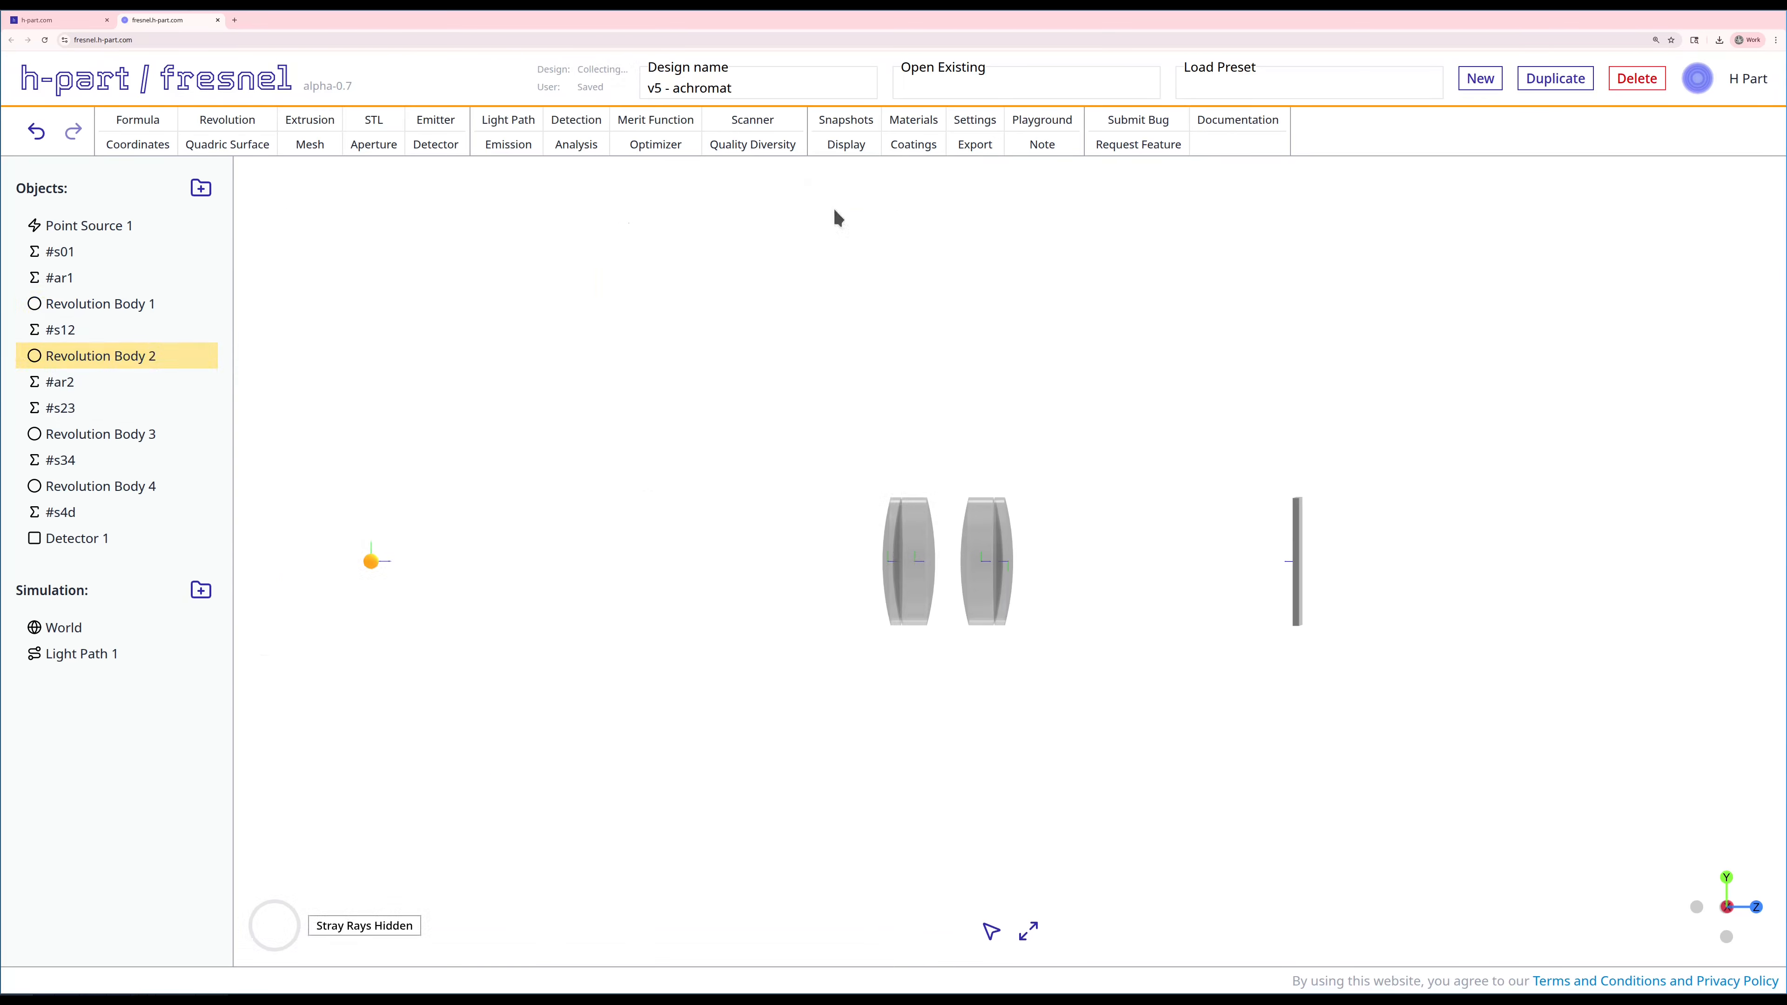
Step: Link radius_right_mm of Revolution Body 3 to the formula #ar2 and apply the edit
right_click(79, 437)
left_click(101, 452)
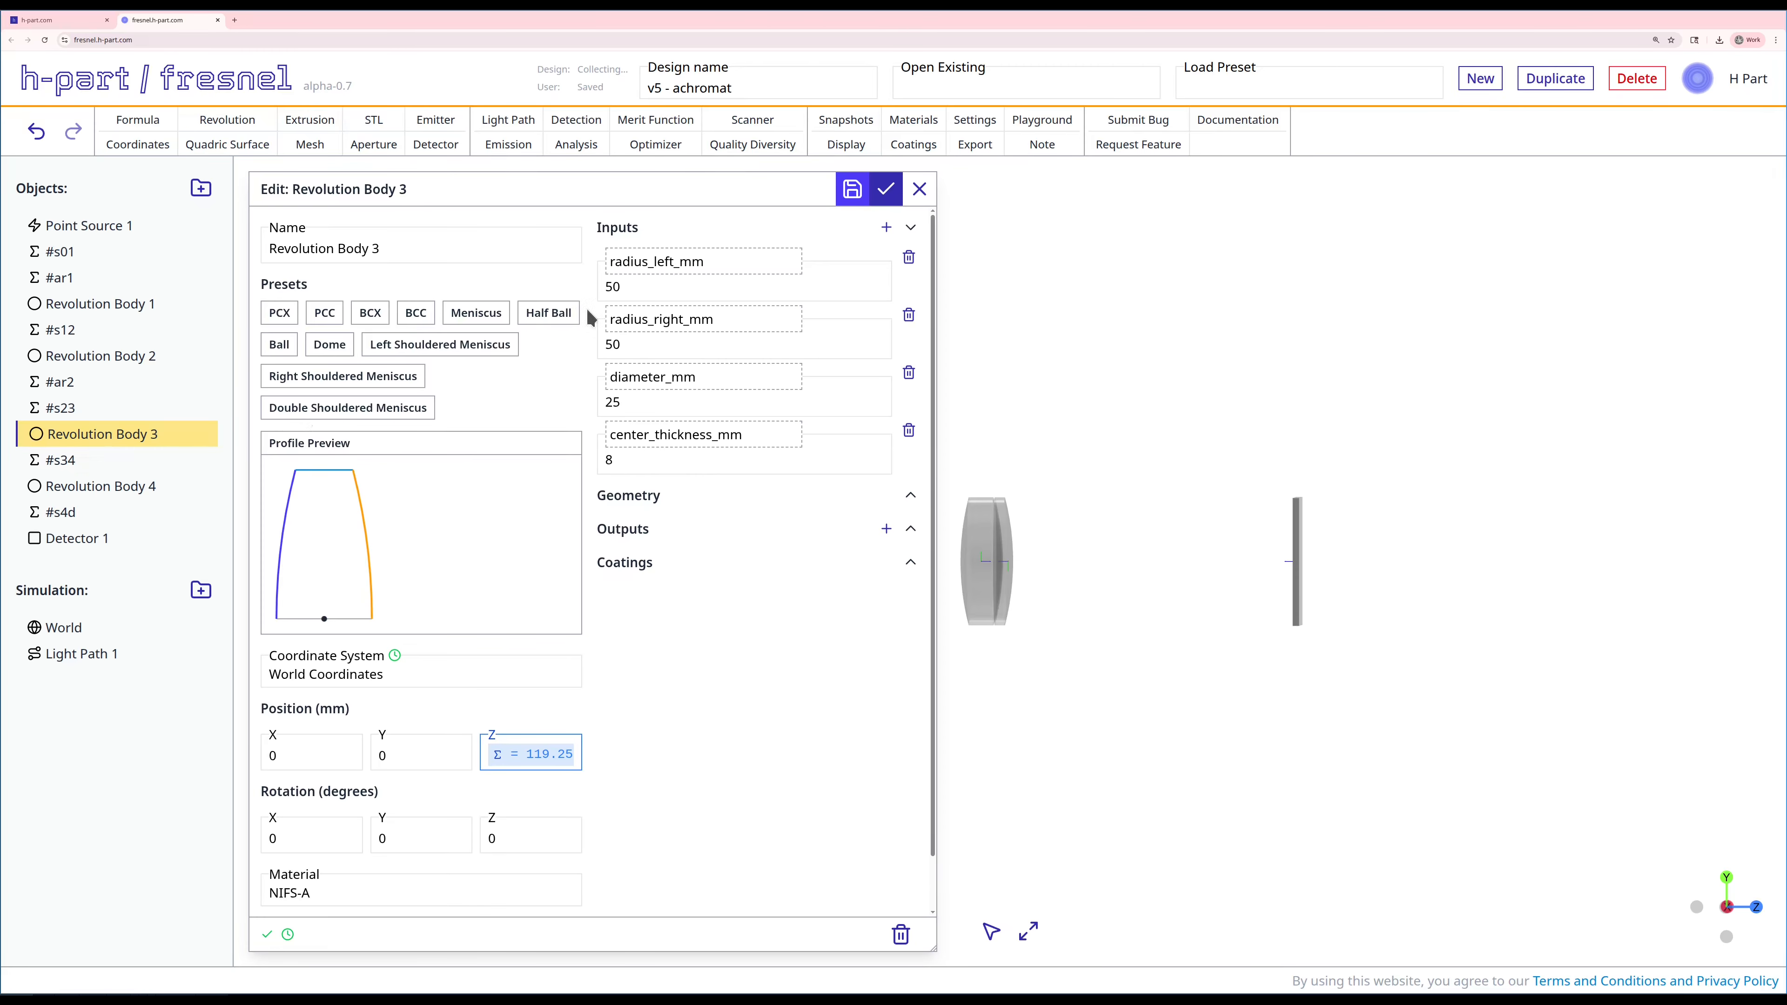
double_click(649, 344)
type("#ar2")
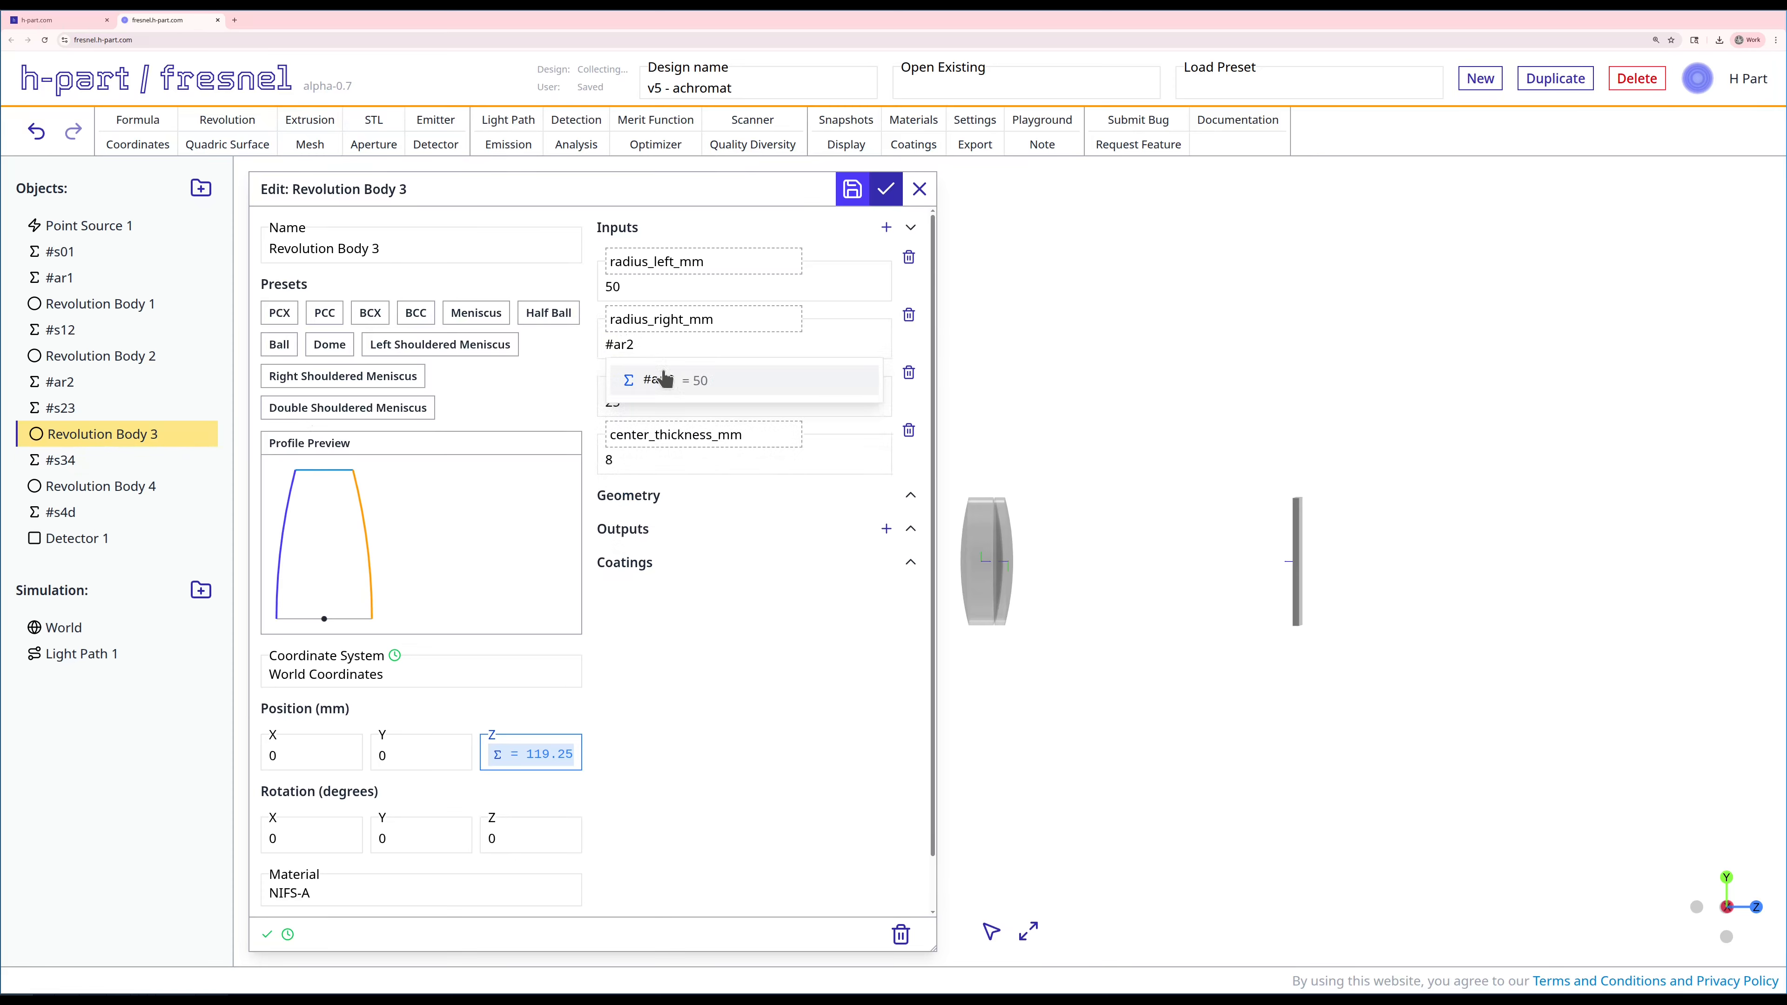
left_click(665, 377)
left_click(884, 191)
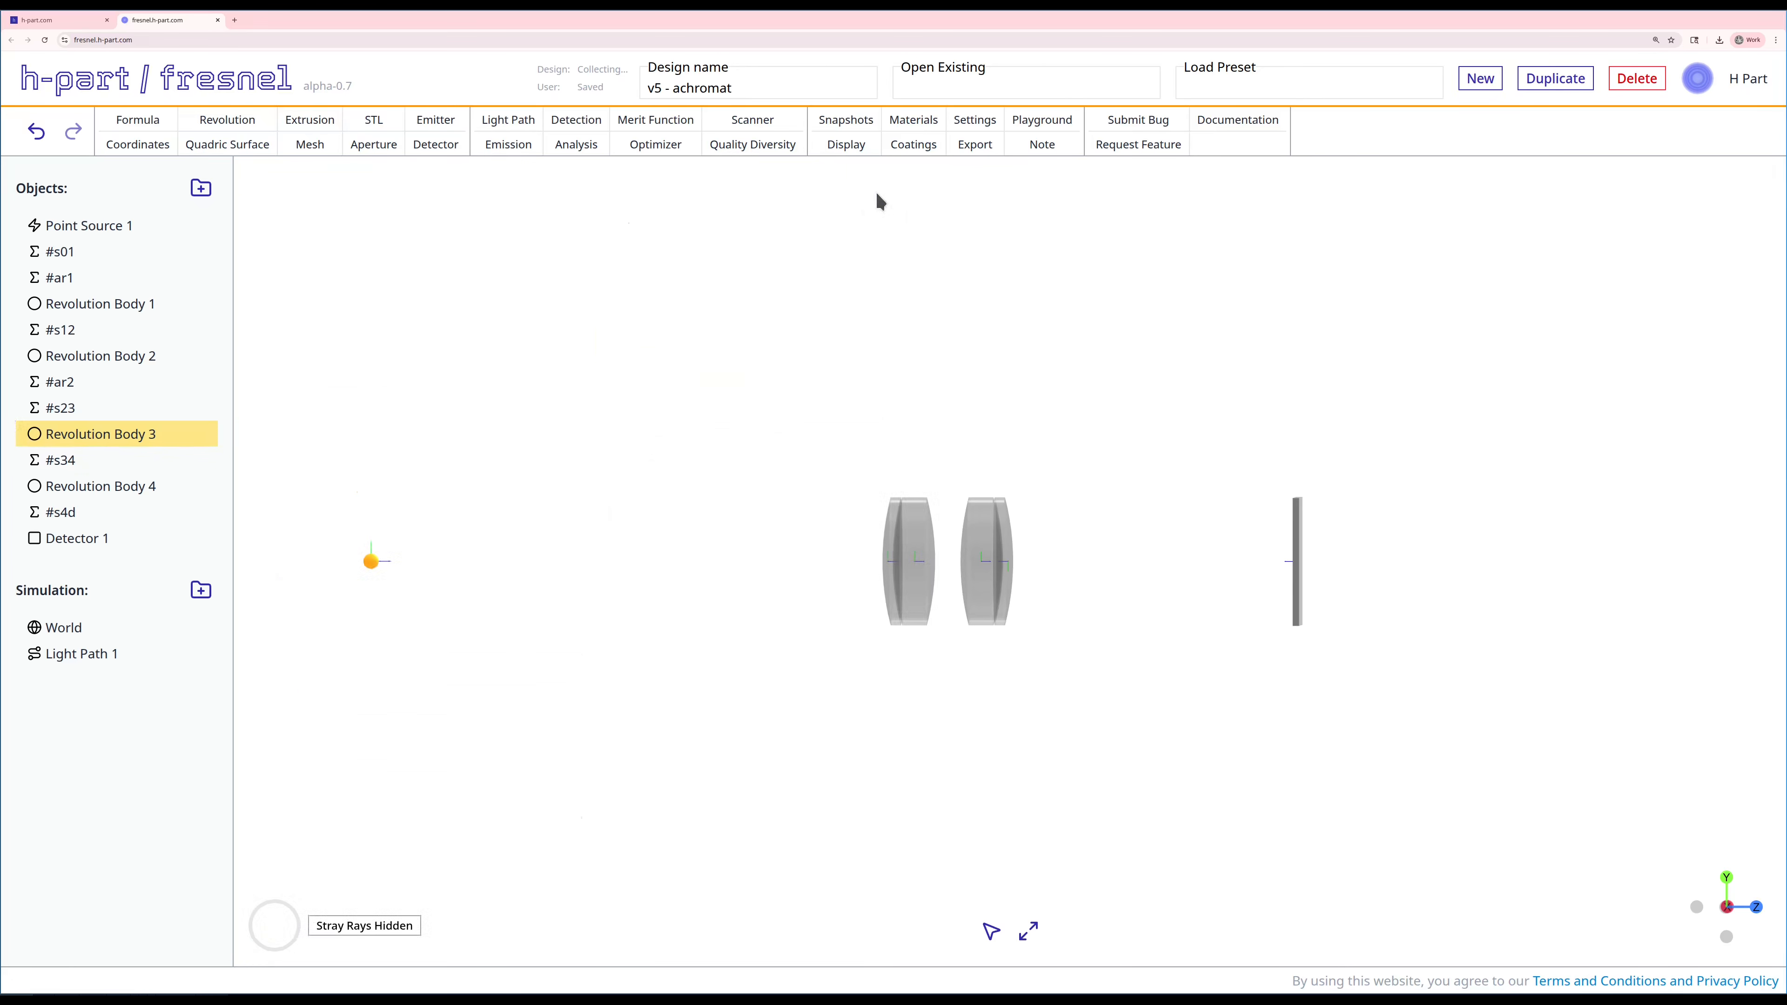
Step: Link radius_right_mm of Revolution Body 4 to the formula #ar2 and apply the edit
right_click(102, 483)
left_click(127, 499)
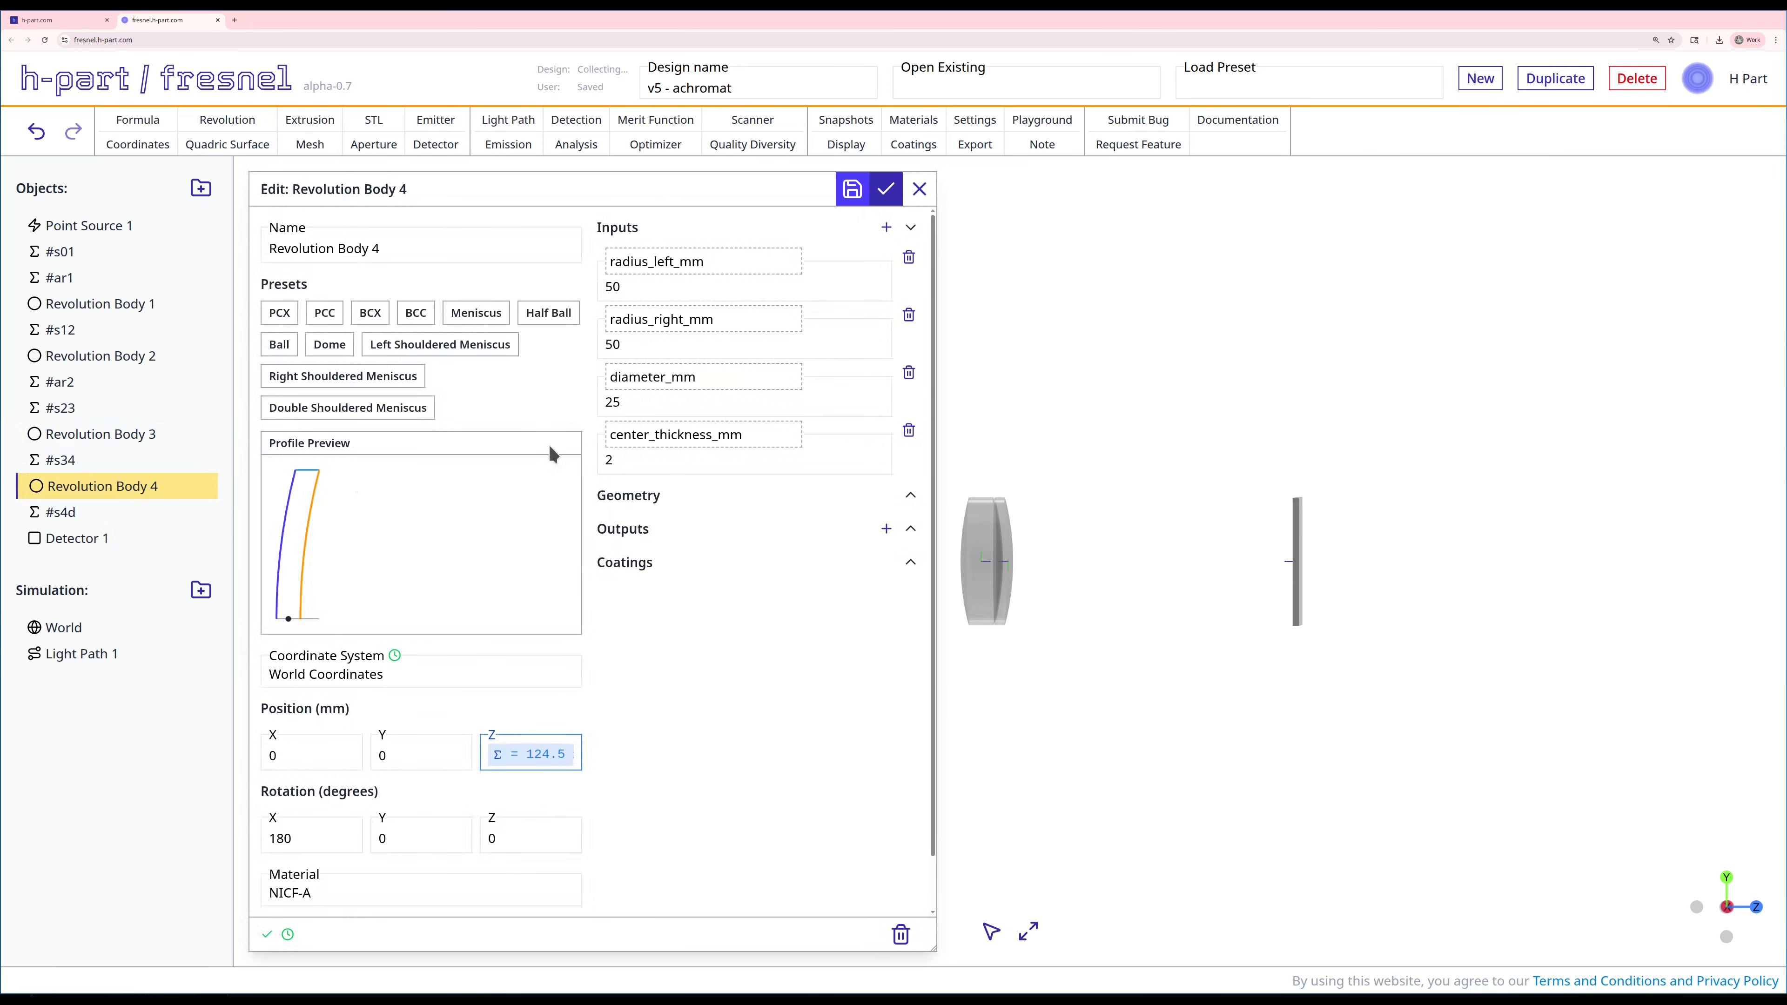
double_click(634, 346)
type("#ar2 =")
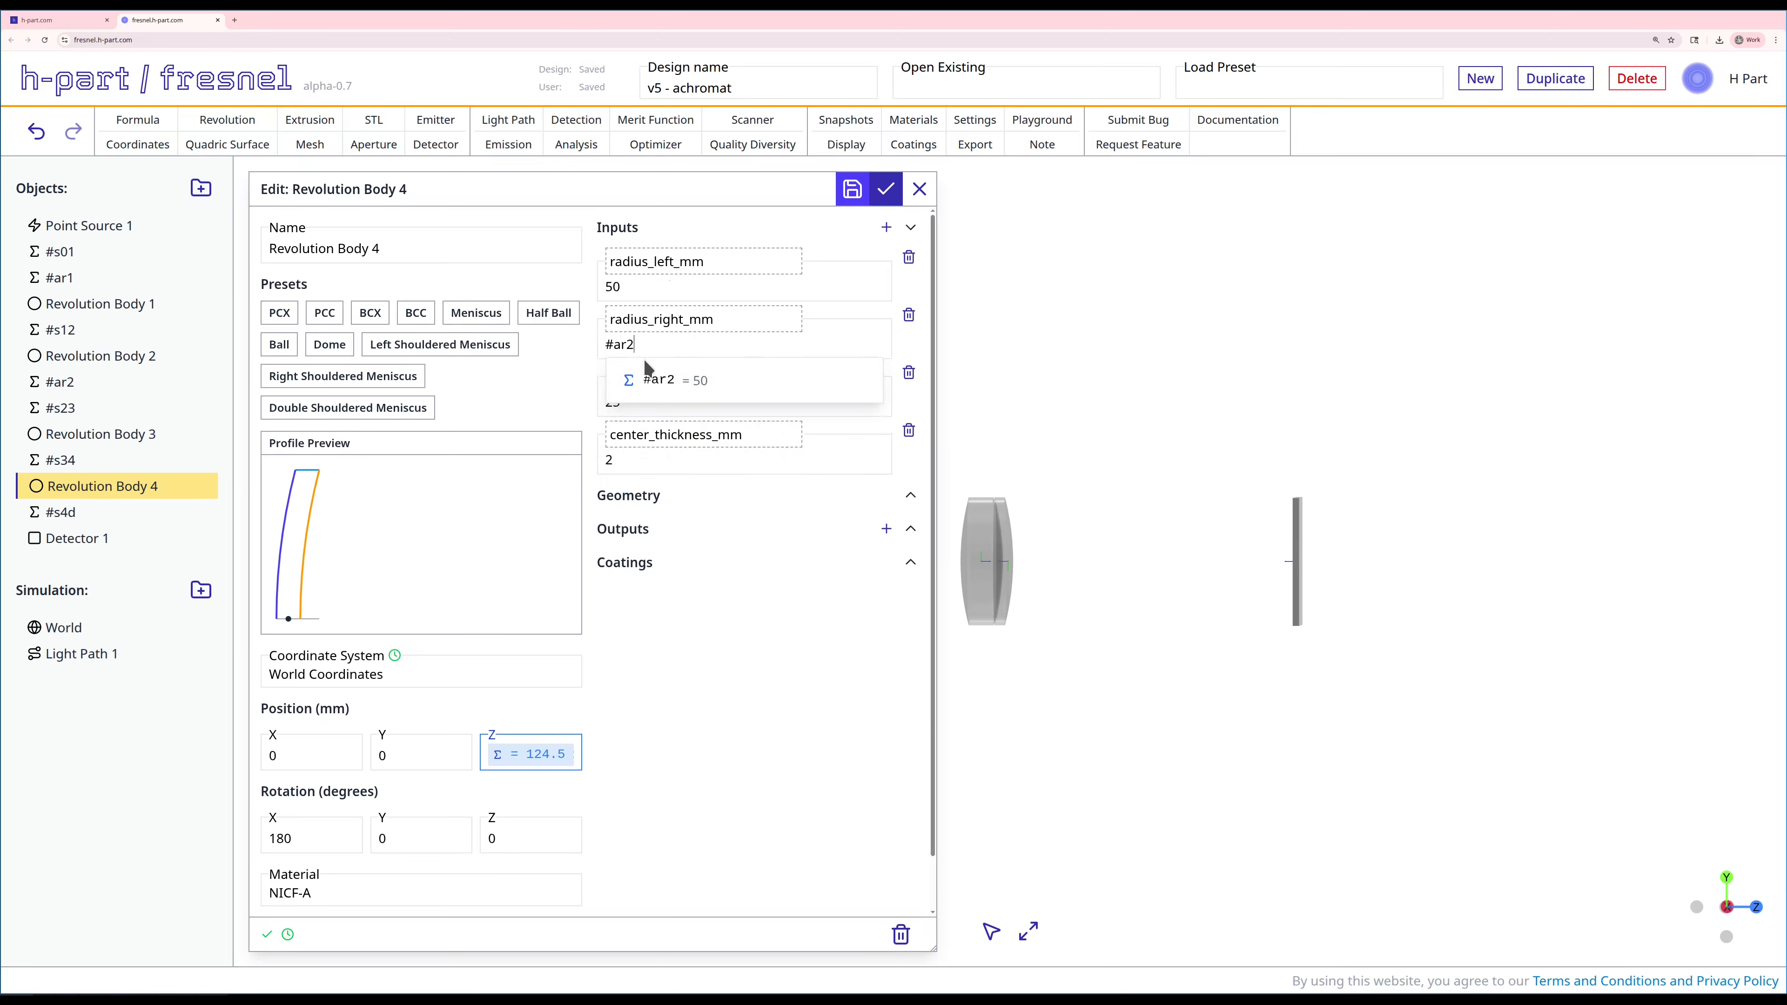
left_click(647, 374)
left_click(884, 192)
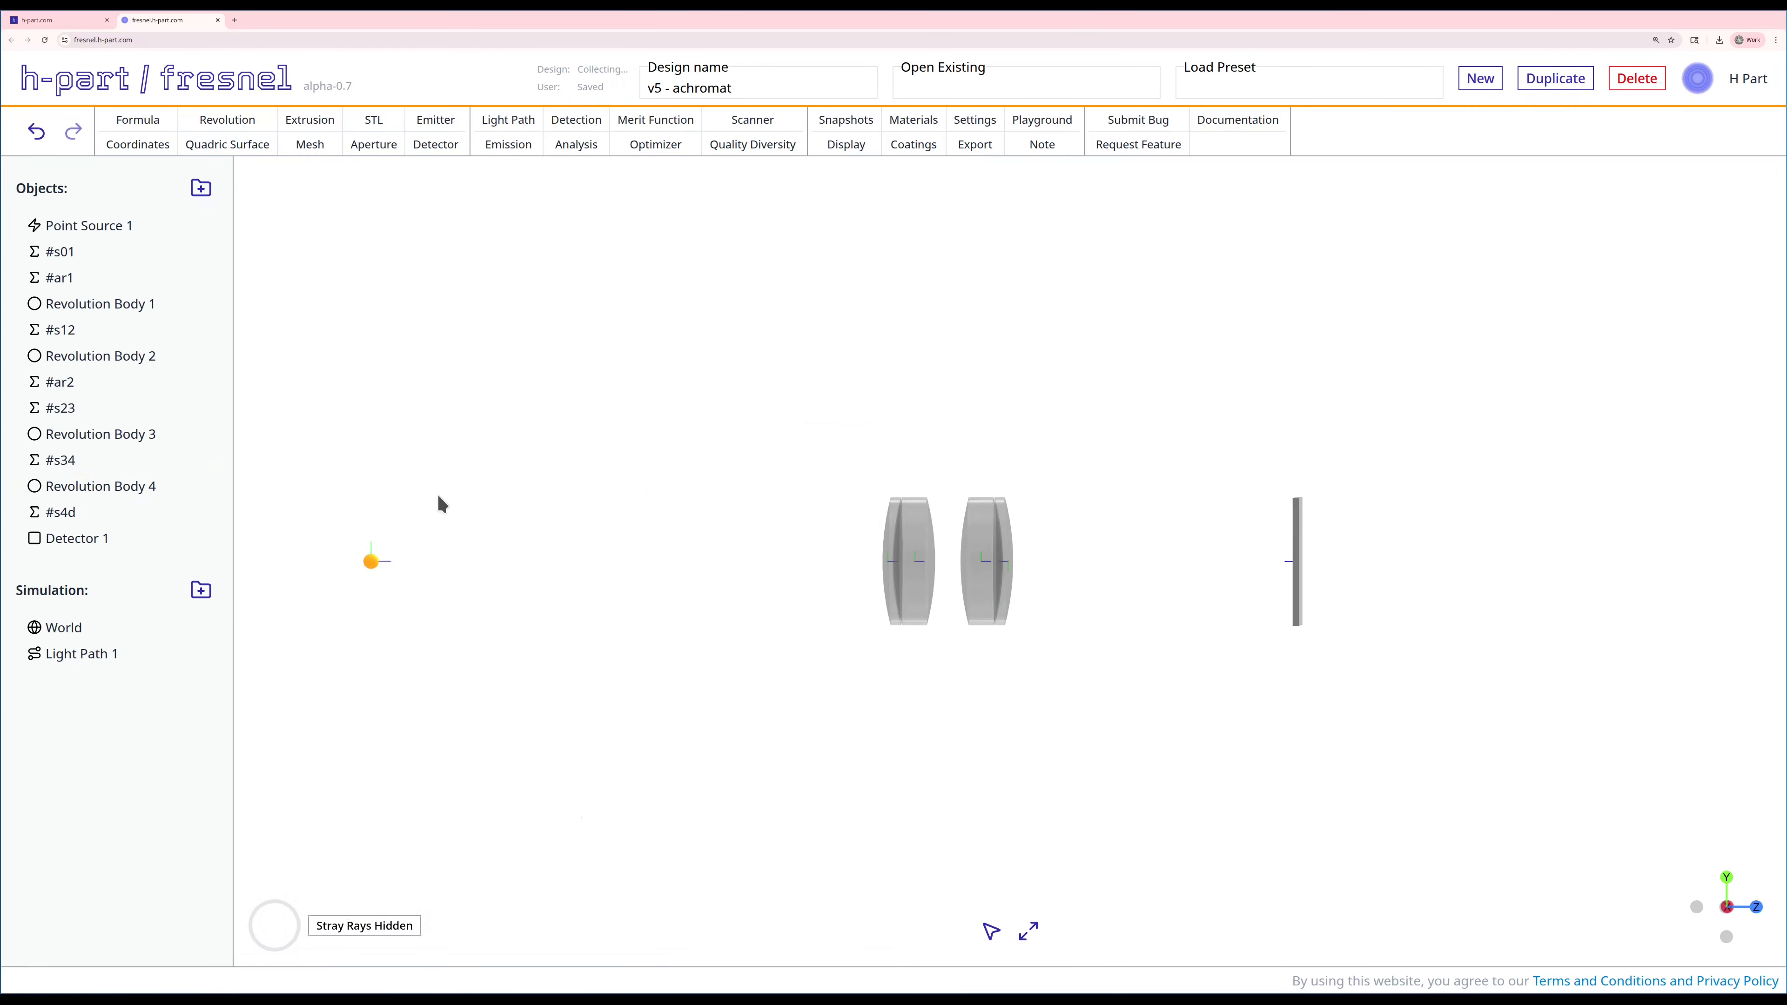
Step: Create a point source emission for Point Source 1 with a uniform wavelength distribution from 200 to 1000 nm
left_click(521, 151)
left_click(381, 233)
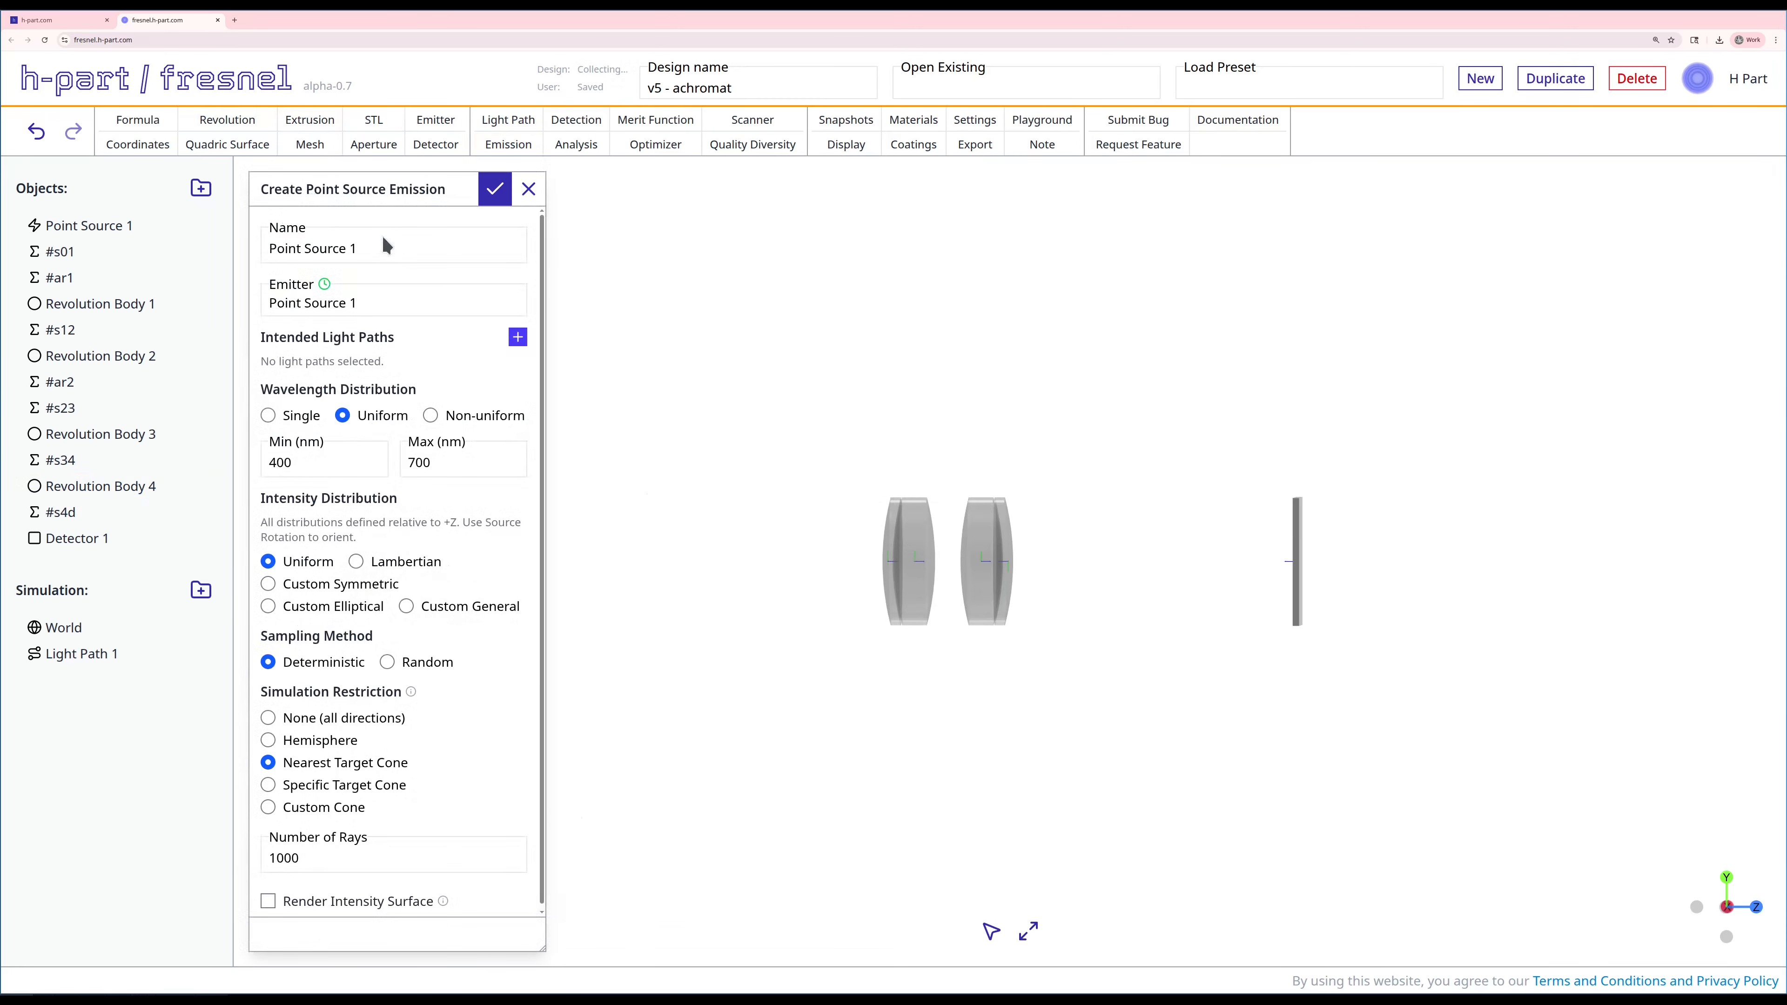
double_click(308, 461)
type("200")
key("Tab")
type("1000")
left_click(494, 189)
scroll(486, 549, "down", 2)
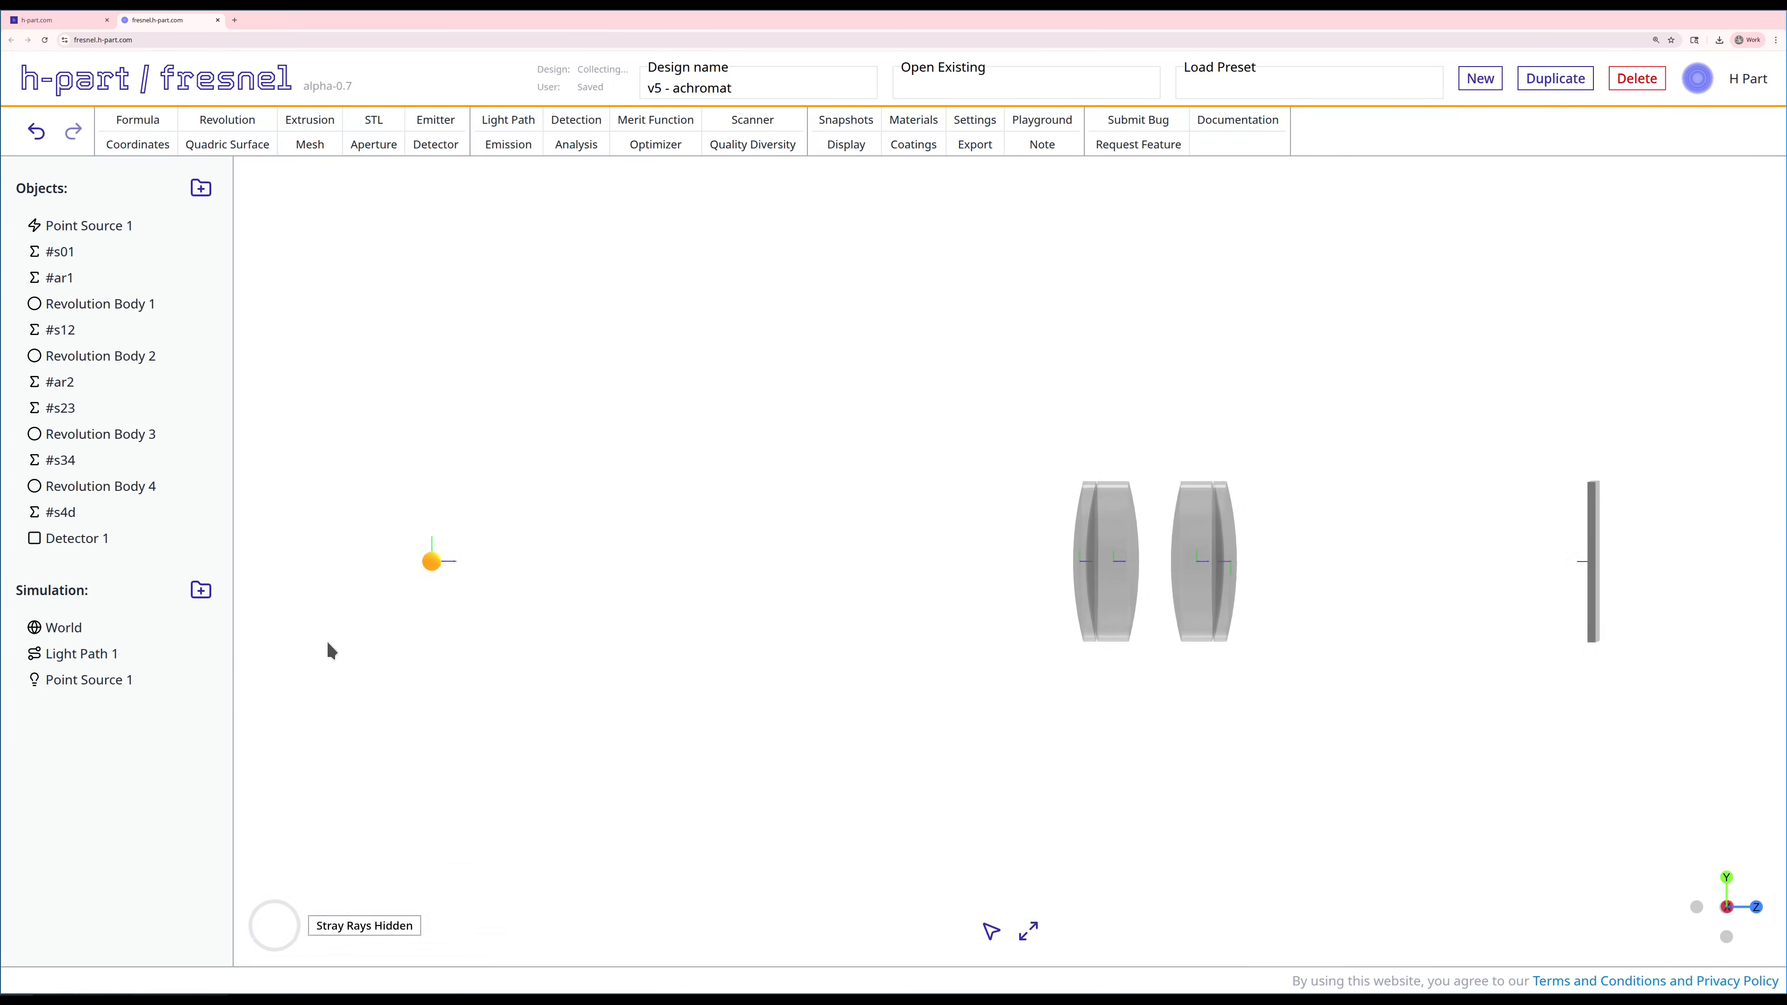
Step: Add Light Path 1 as an intended light path of the Point Source 1 emission and apply the edit
left_click(70, 678)
left_click(518, 338)
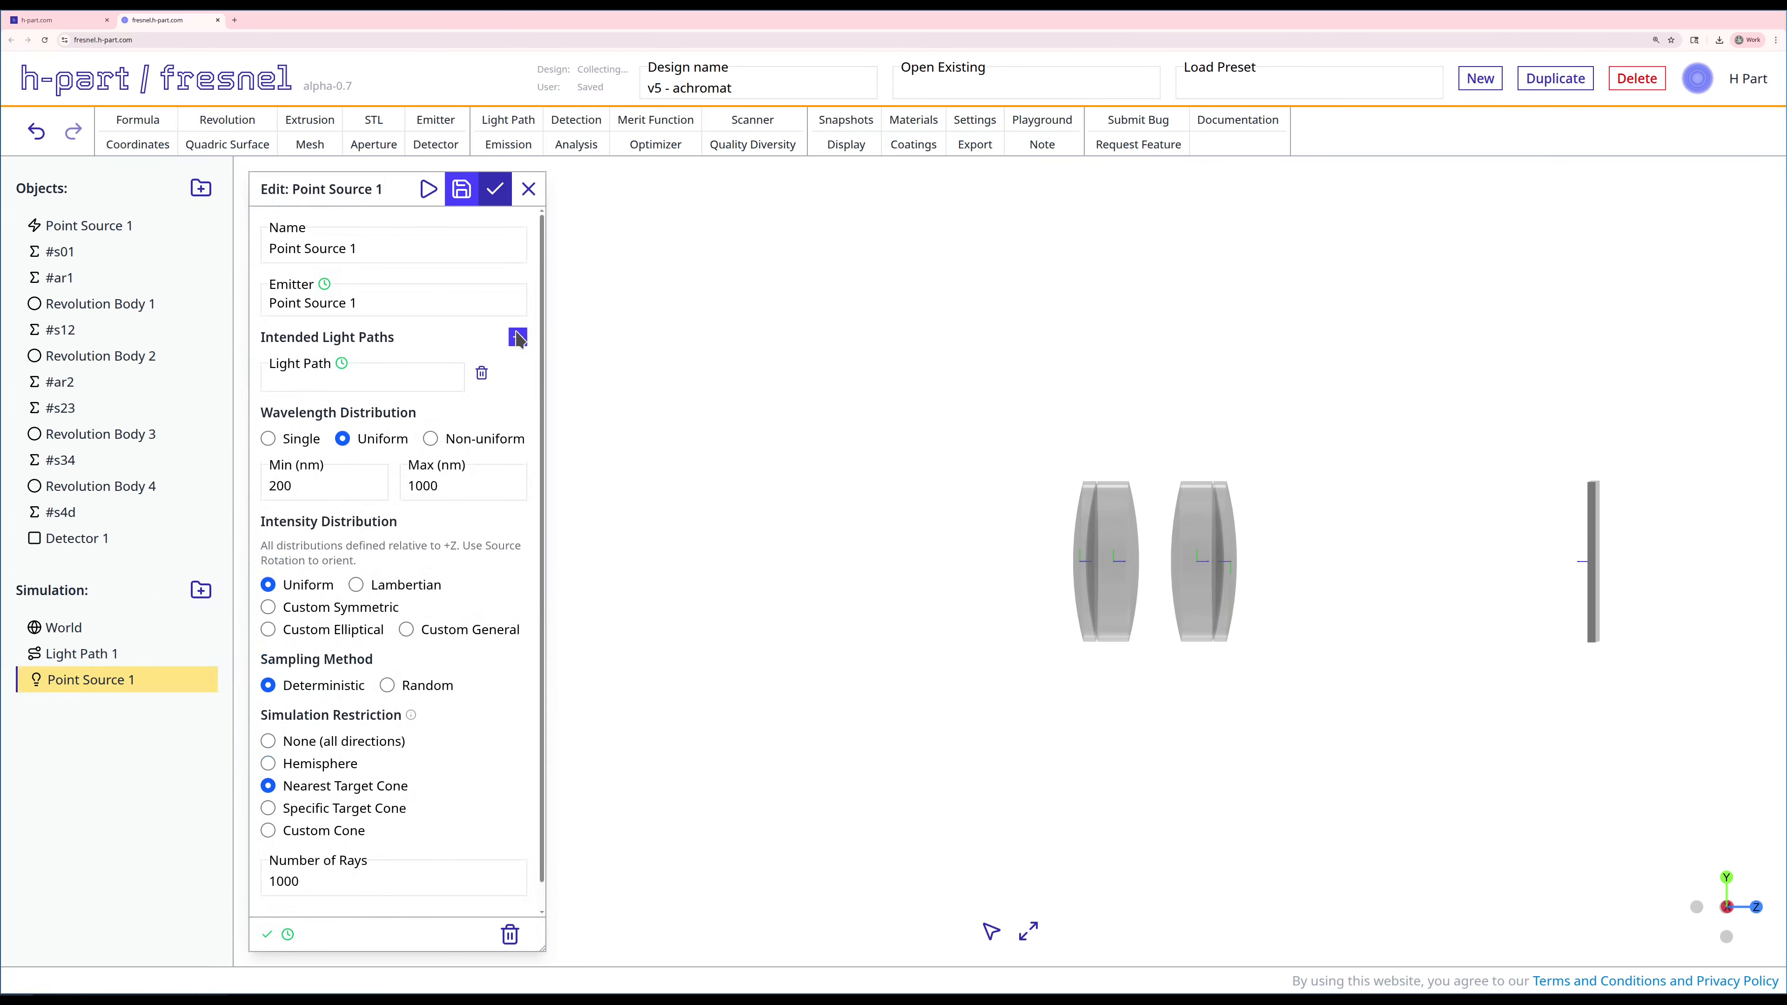
left_click(397, 378)
left_click(291, 412)
left_click(505, 185)
Step: Run the Point Source 1 emission to trace its rays through the four lenses to the detector
scroll(587, 605, "down", 2)
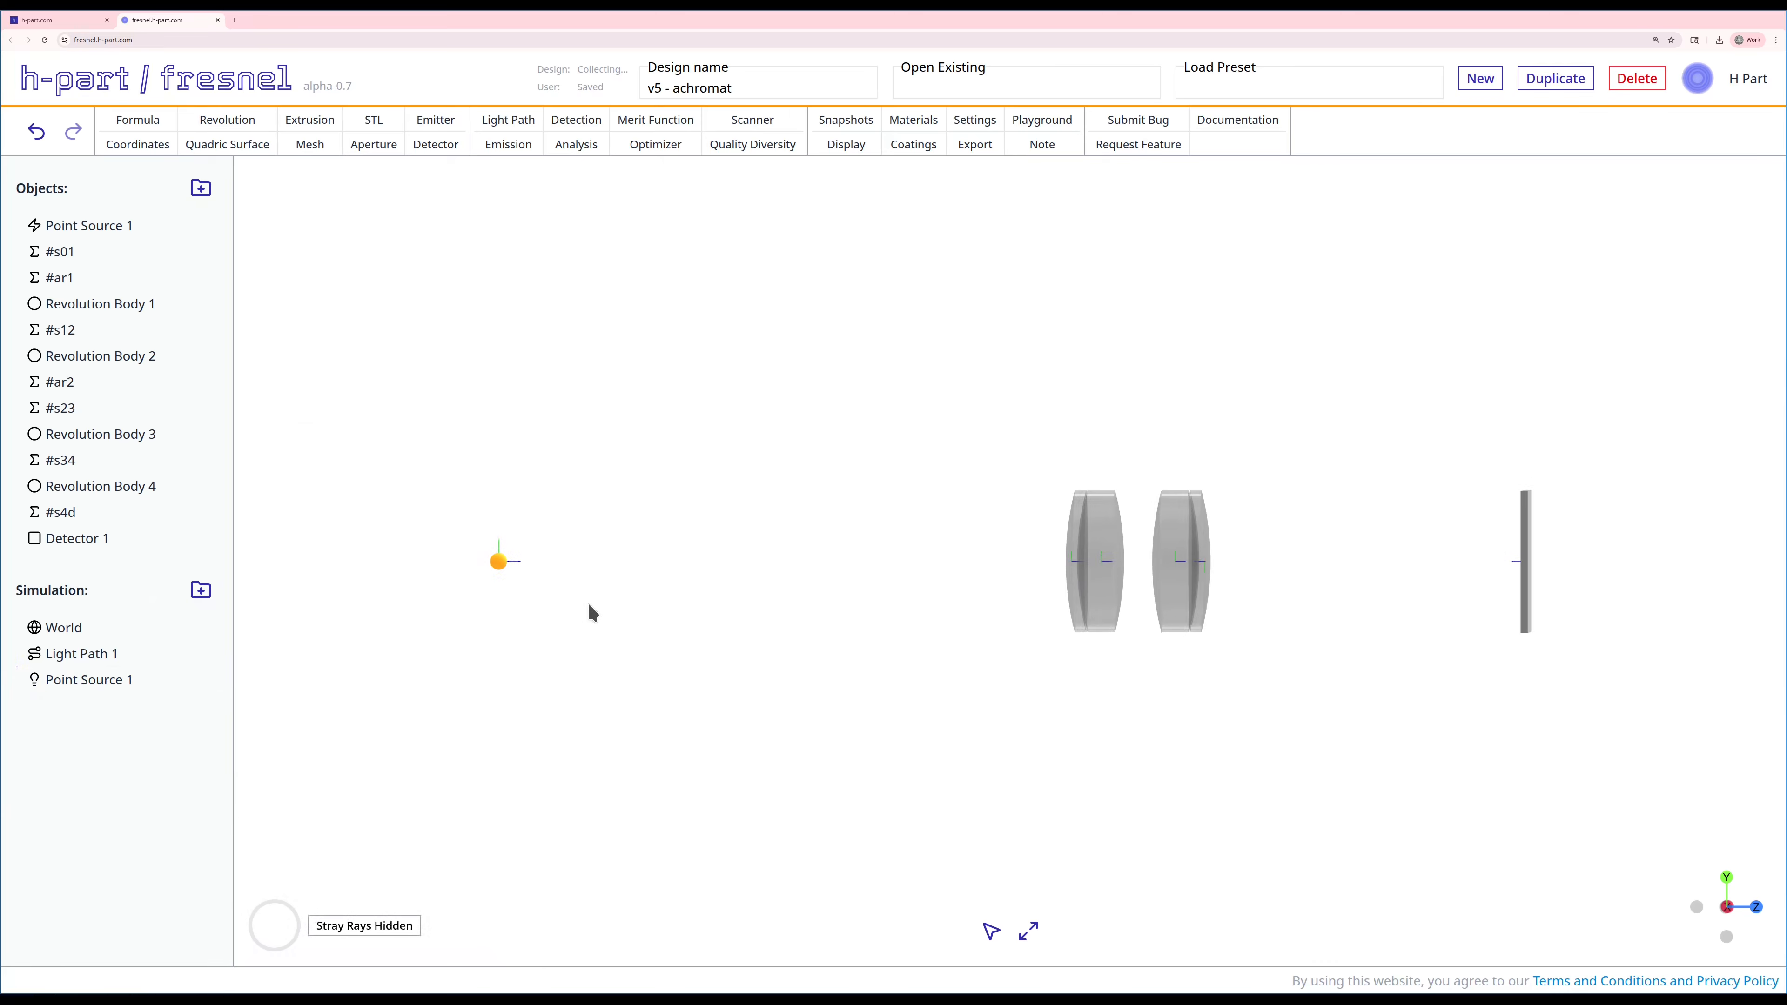
right_click_drag(589, 605, 560, 597)
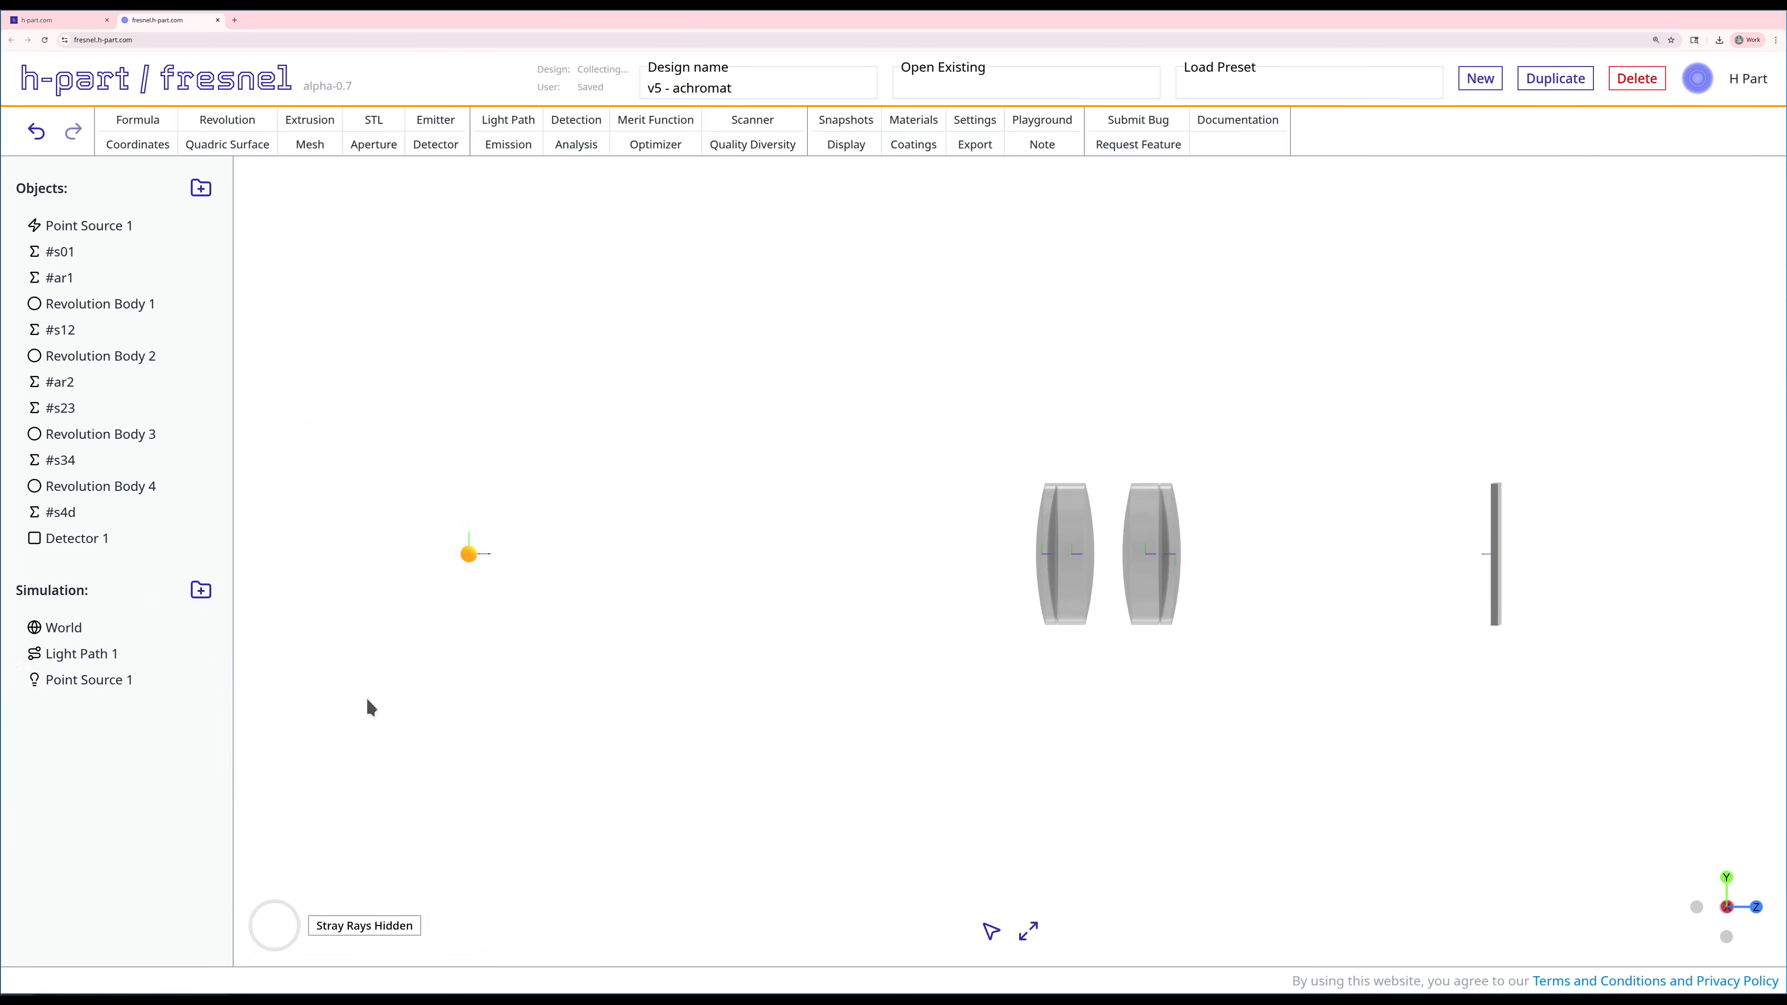
right_click(48, 678)
left_click(96, 749)
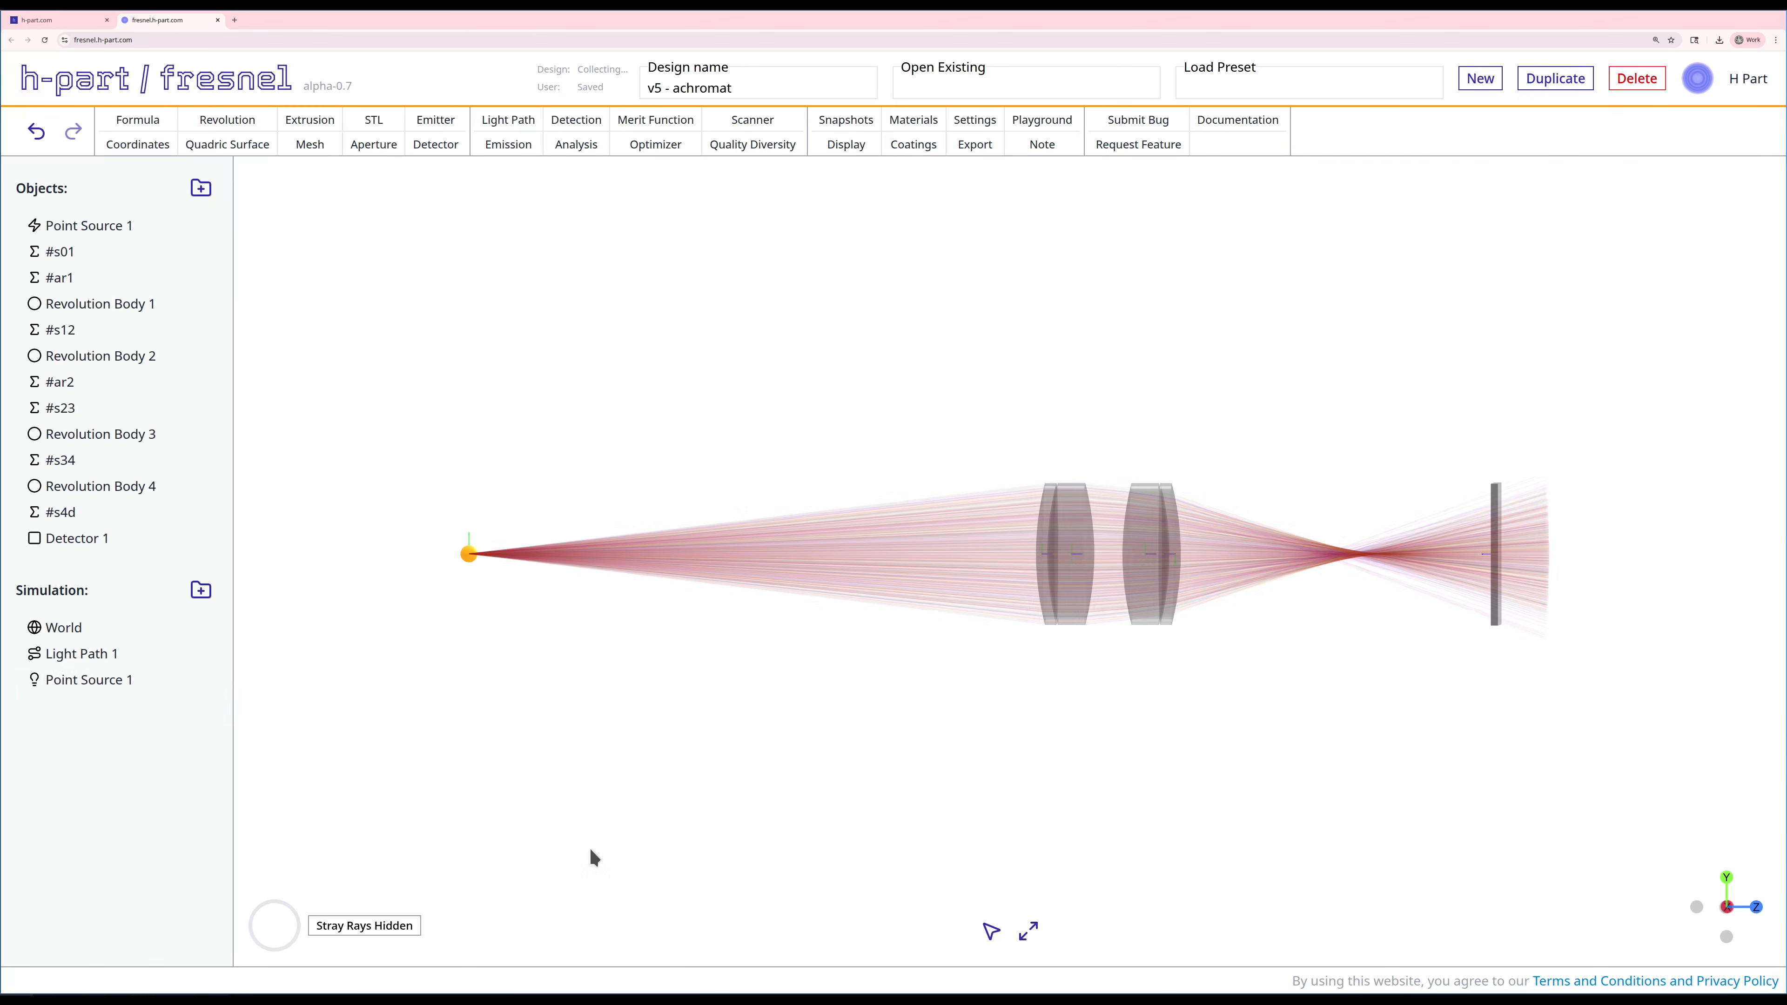
right_click_drag(1408, 605, 1373, 602)
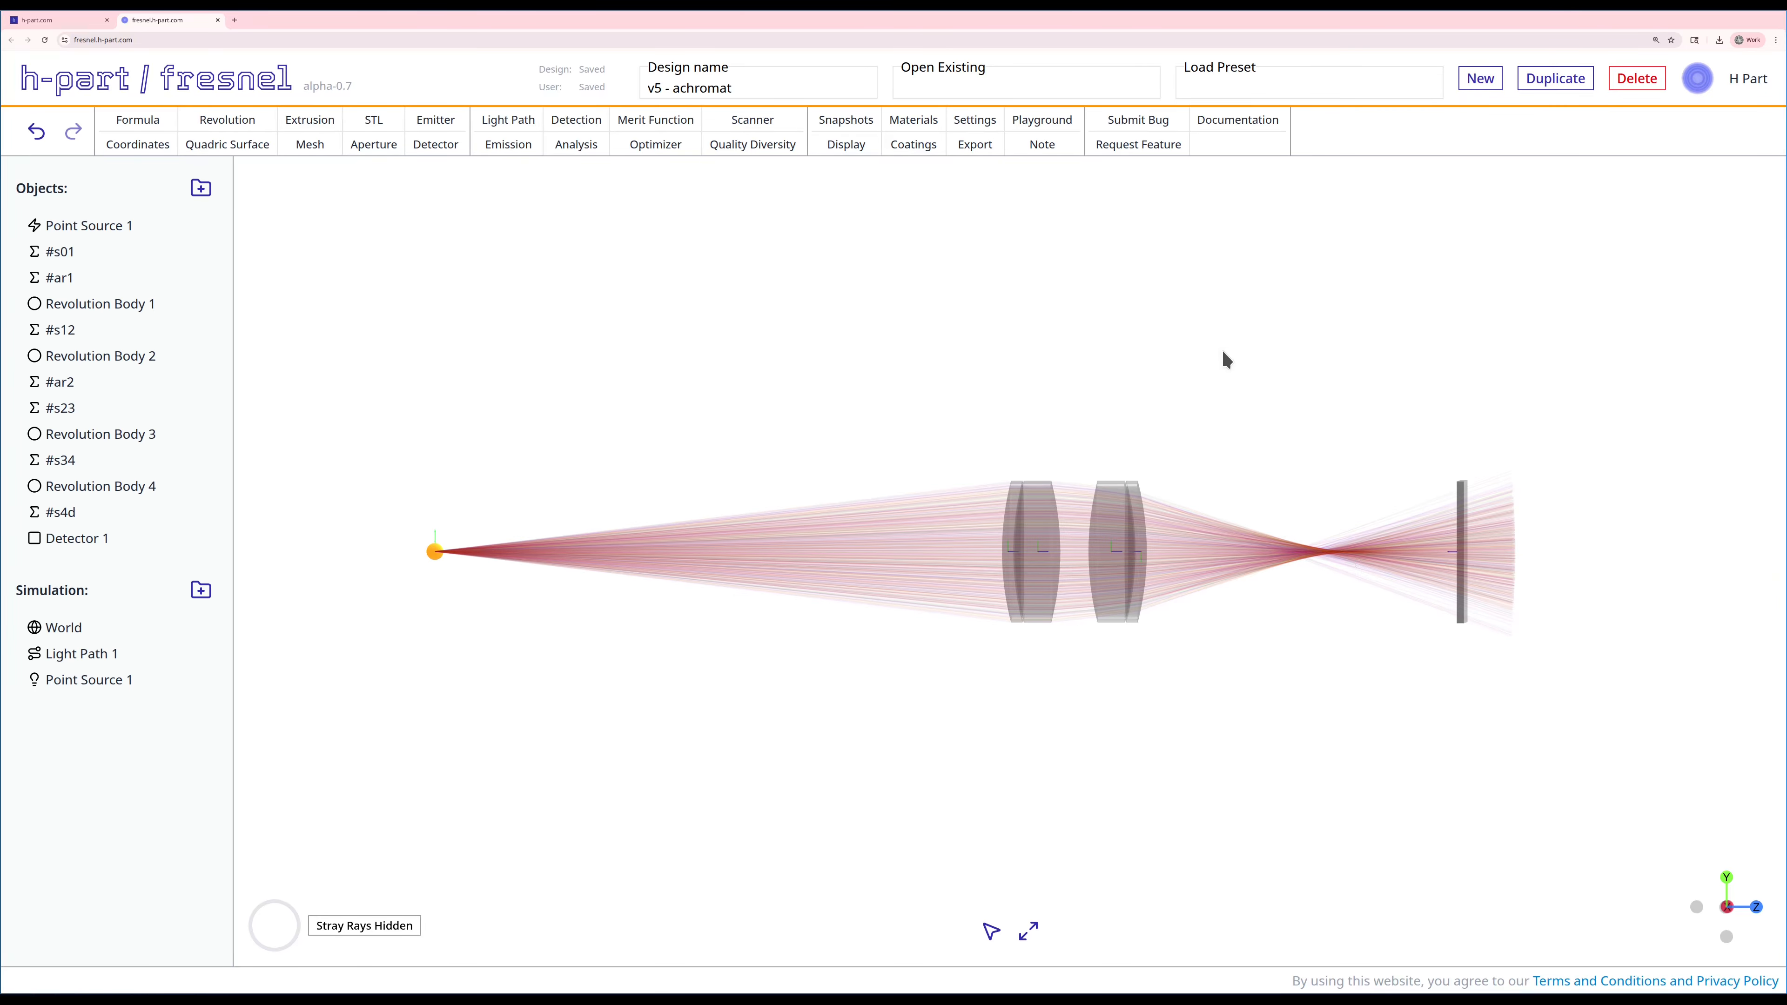
left_click(587, 143)
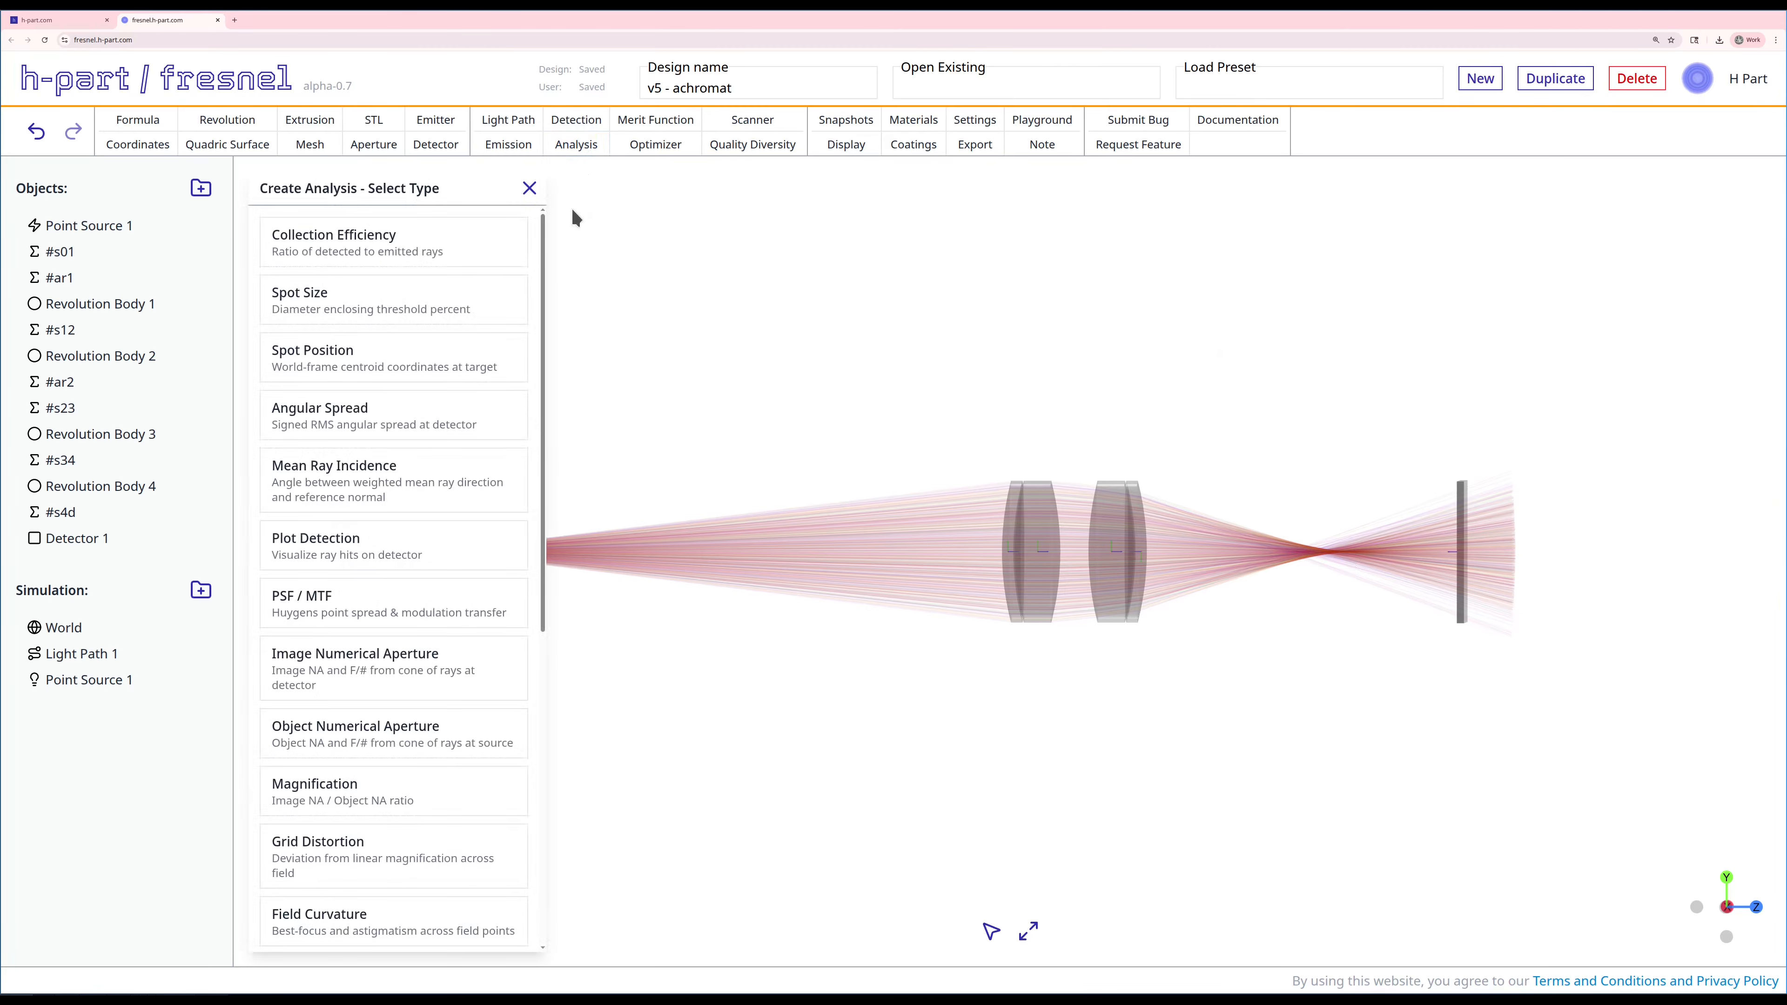
left_click(491, 240)
left_click(334, 404)
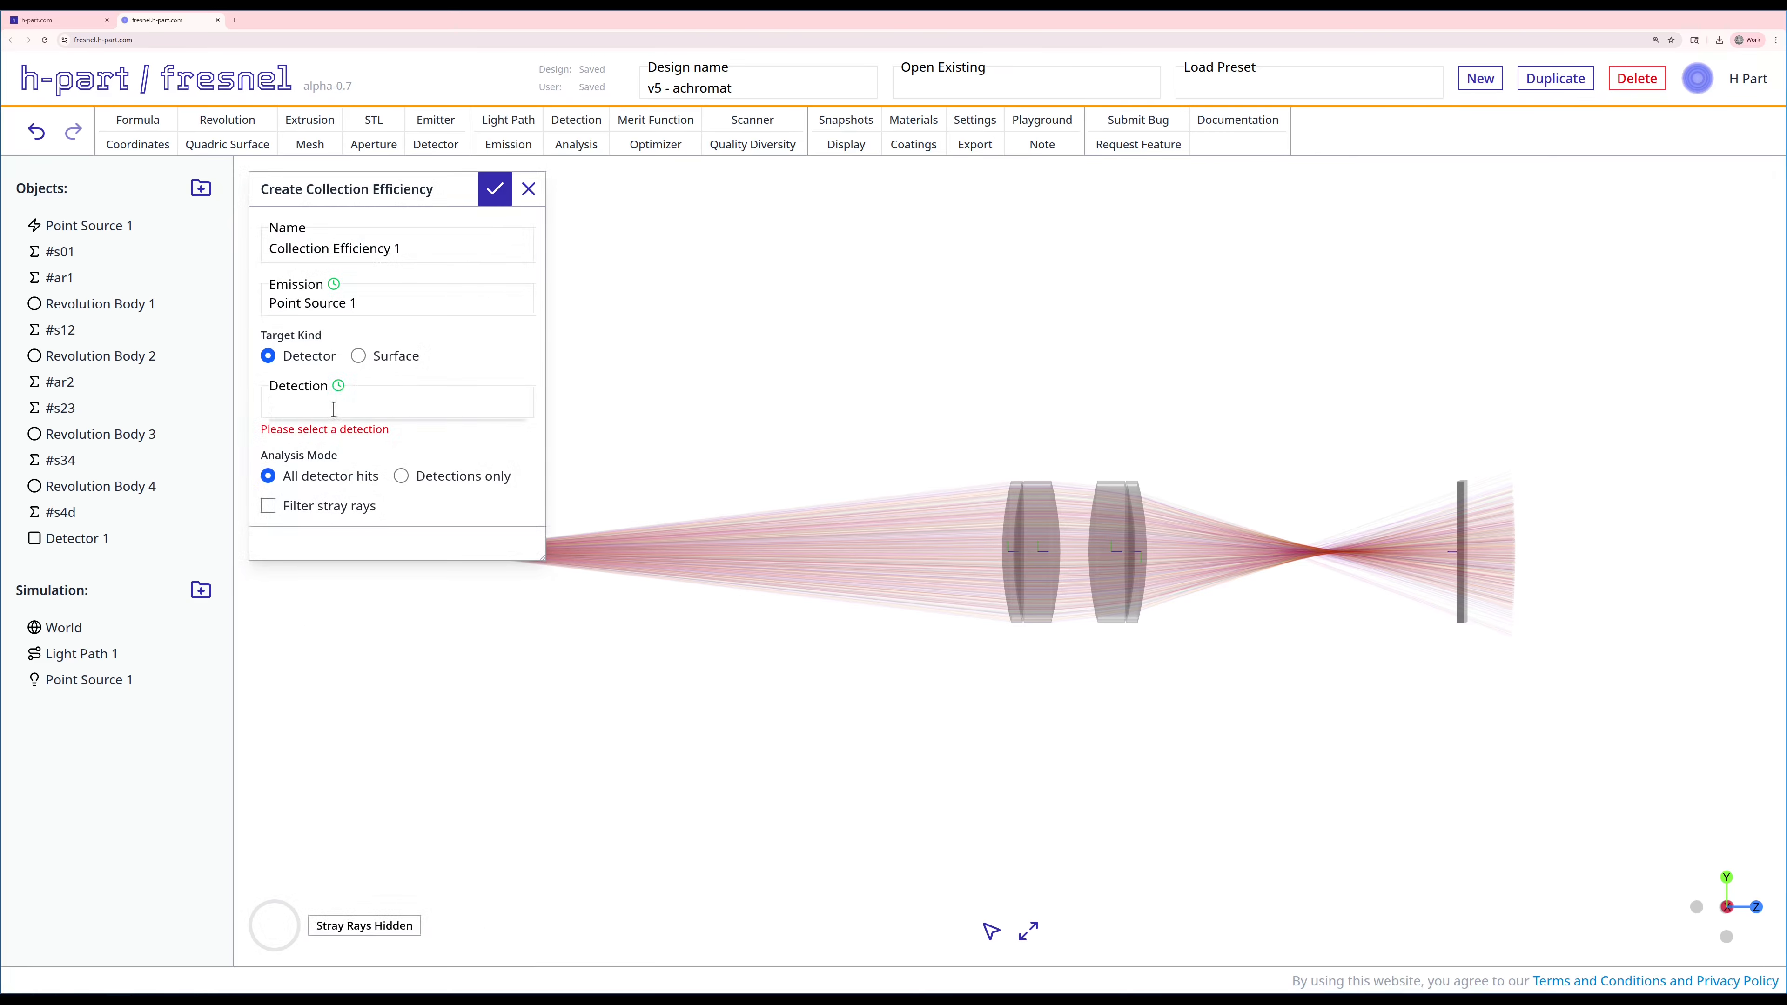
left_click(351, 434)
left_click(529, 188)
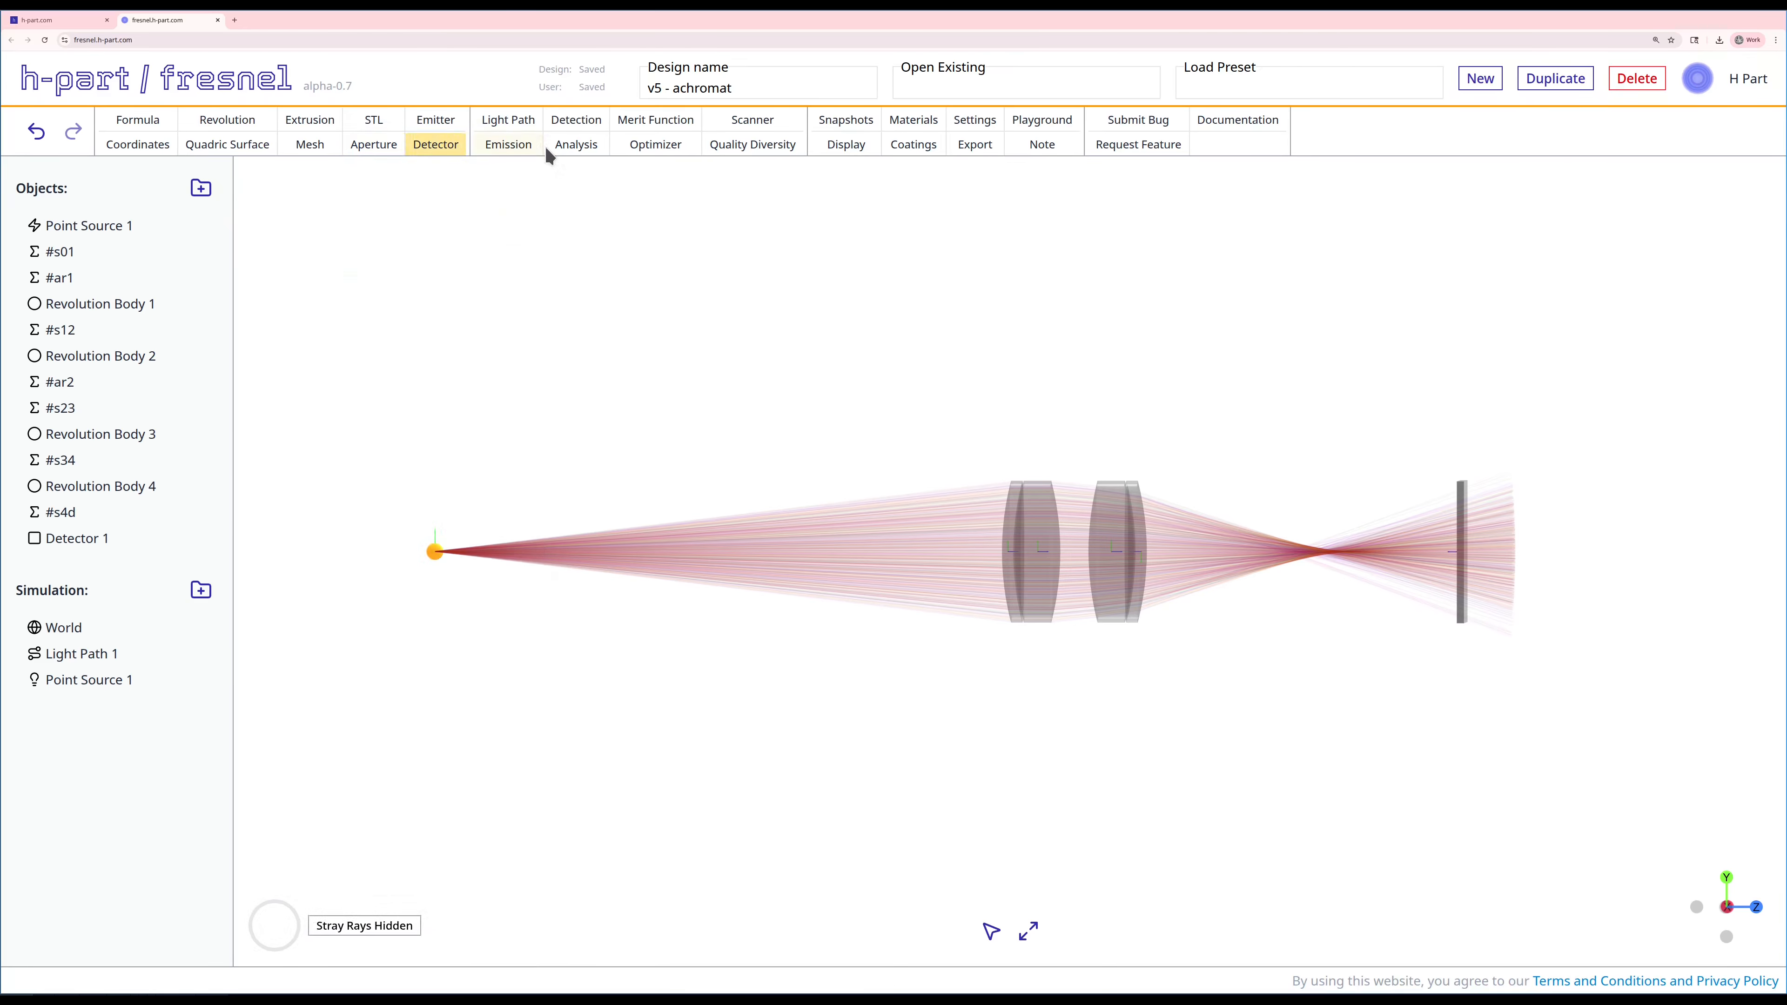
Step: Create a detection on Detector 1 with a numerical aperture gate of 0.22
left_click(549, 133)
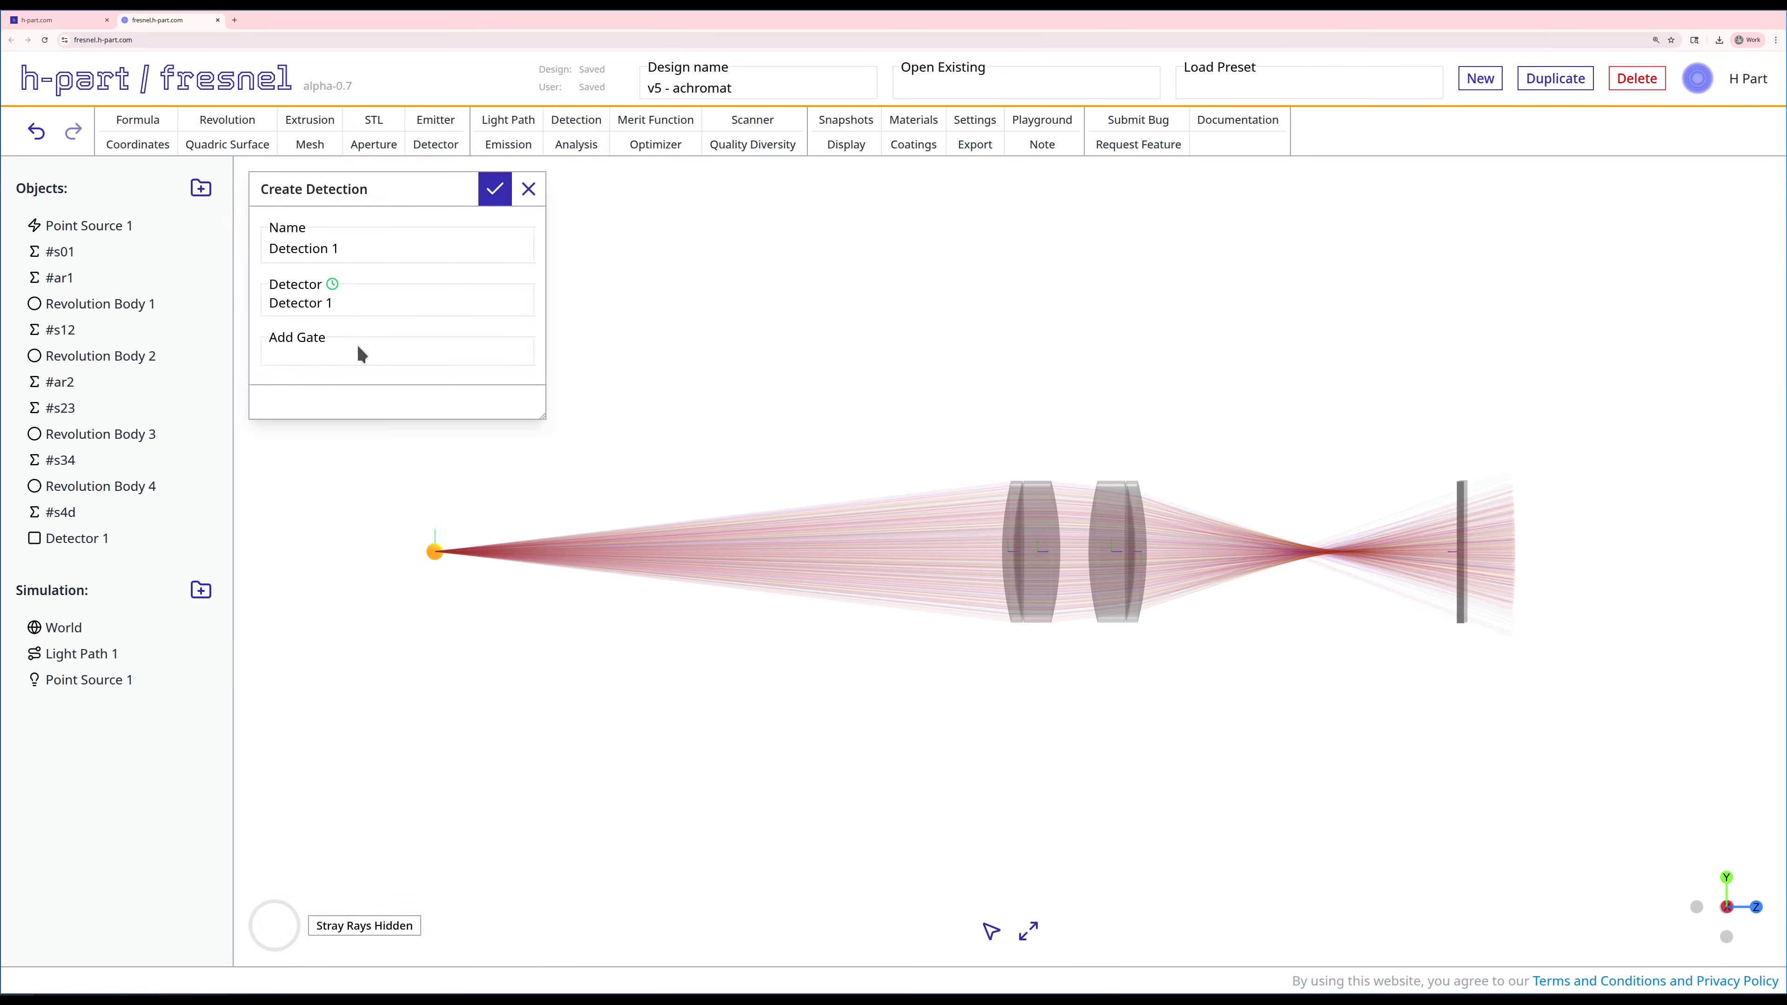
left_click(362, 353)
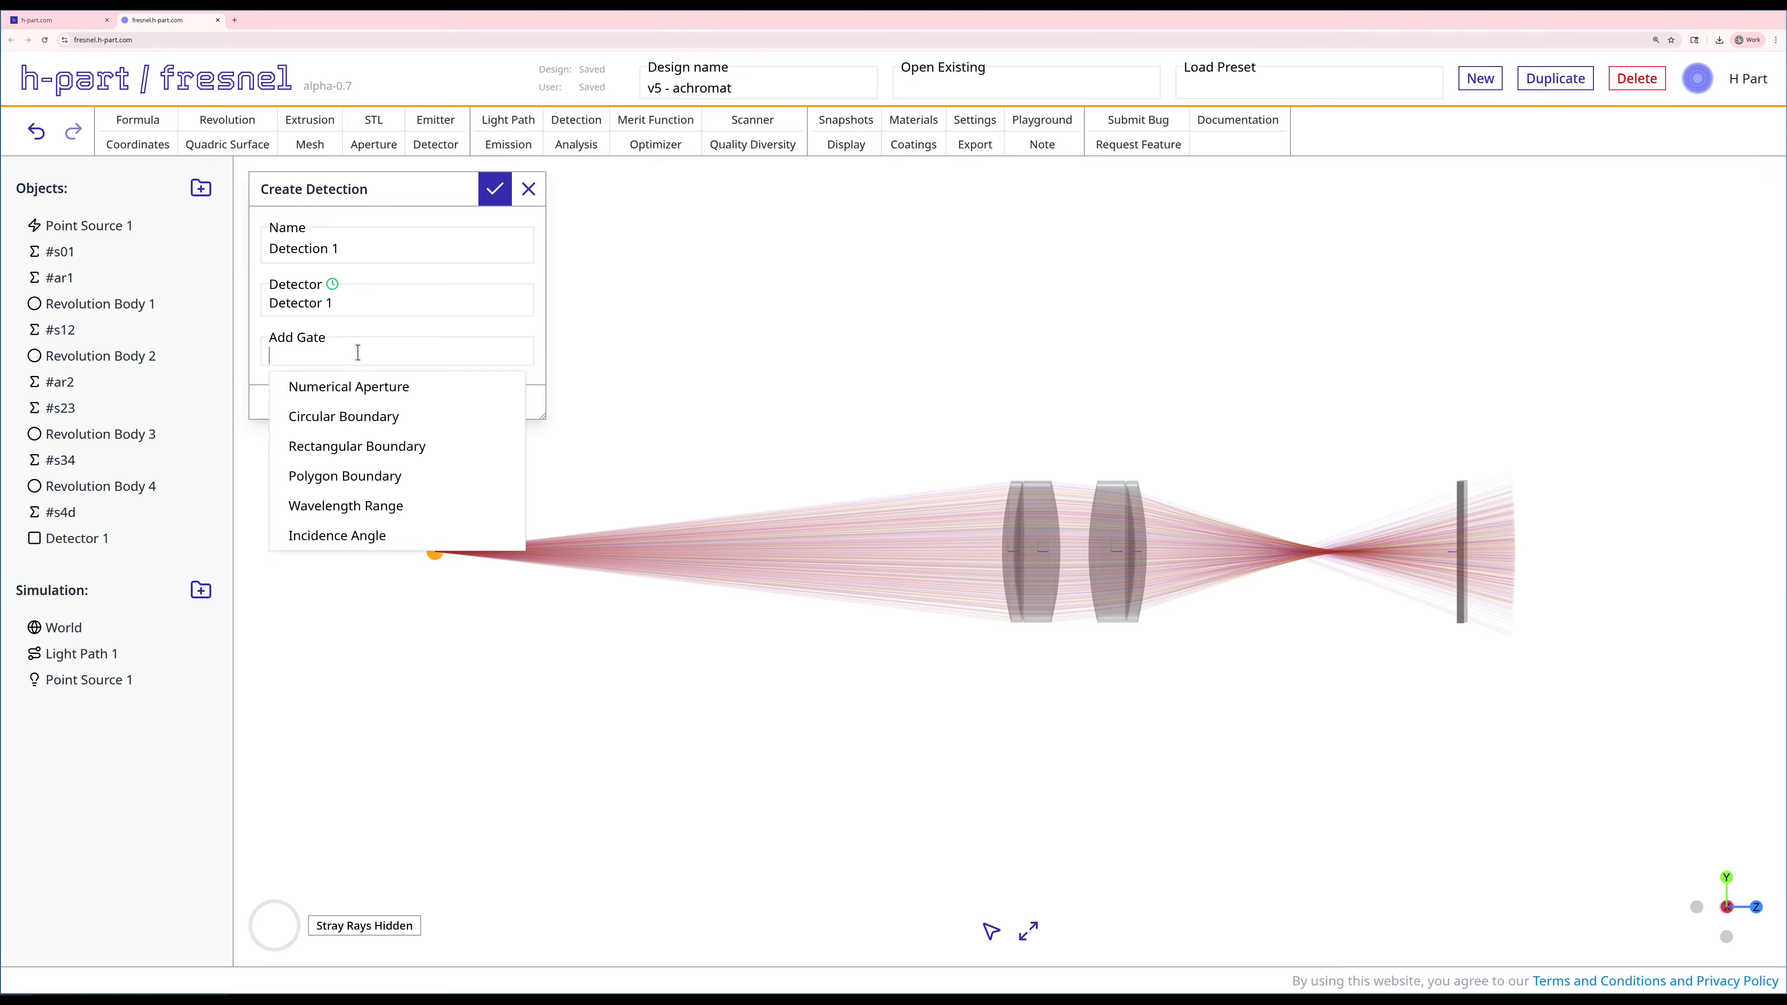
left_click(345, 387)
triple_click(345, 433)
type("0.22")
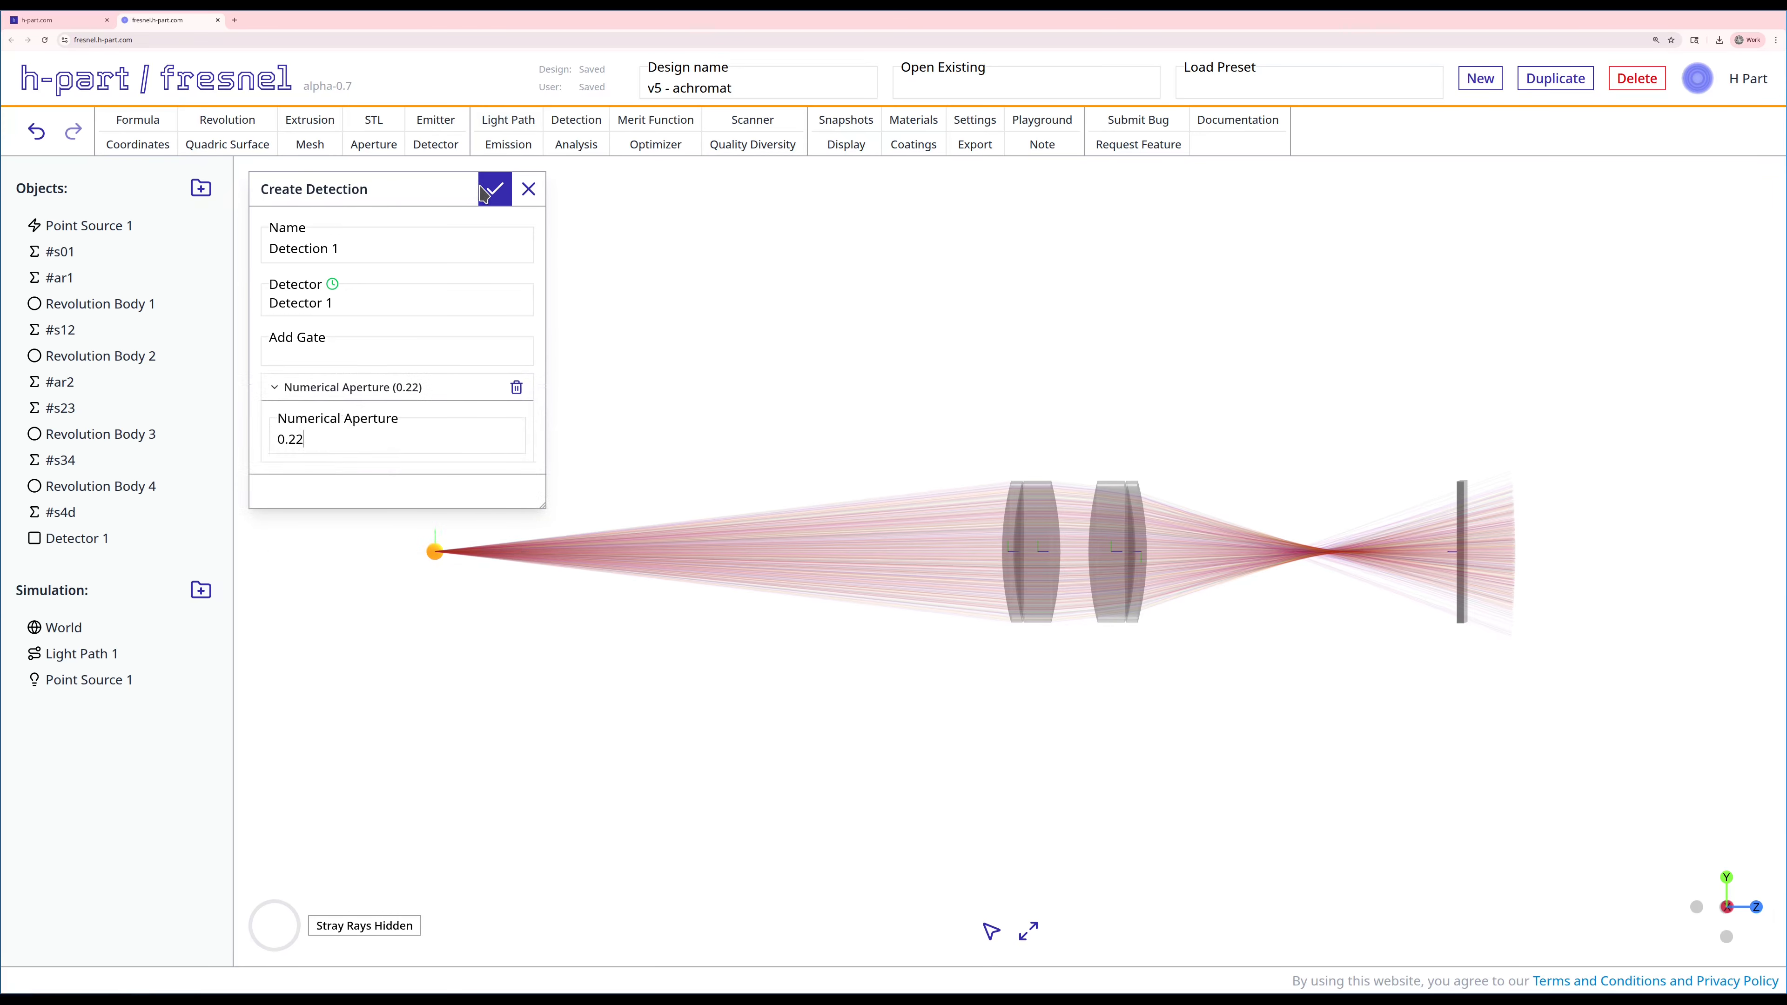
left_click(495, 189)
Step: Add a circular boundary gate of 0.4 mm diameter to Detection 1 and move it above Light Path 1 in the simulation list
right_click(116, 704)
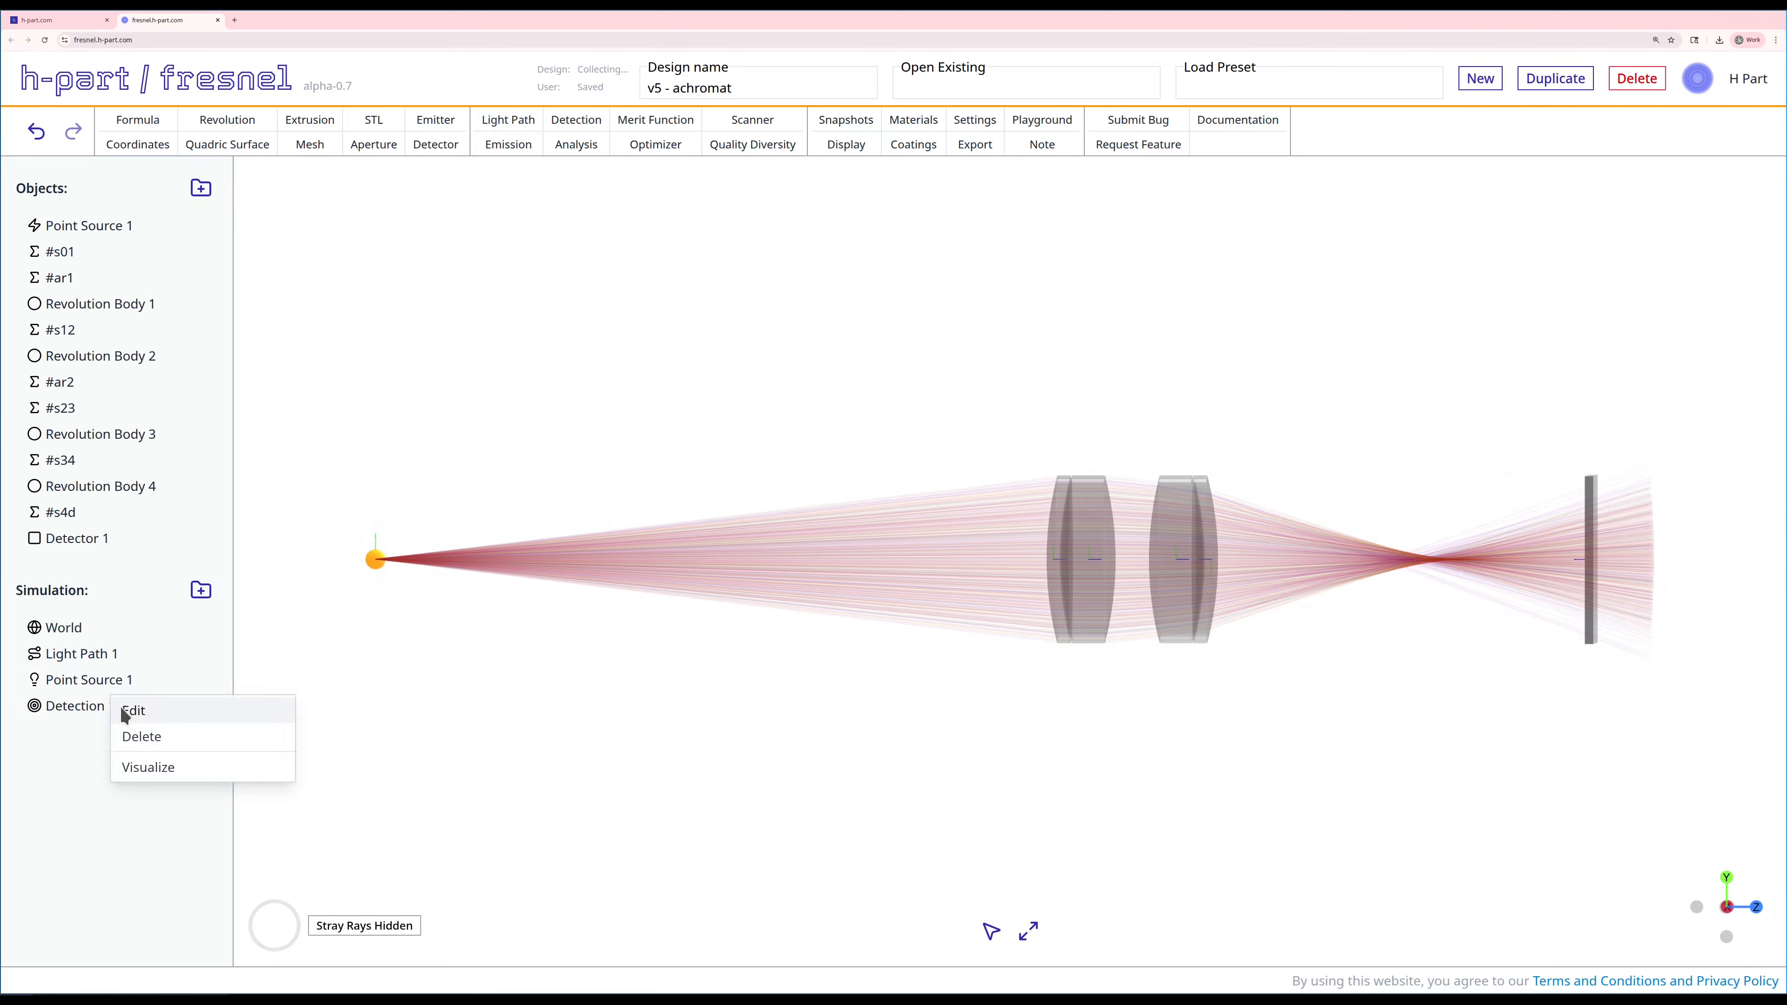
left_click(124, 709)
left_click(424, 349)
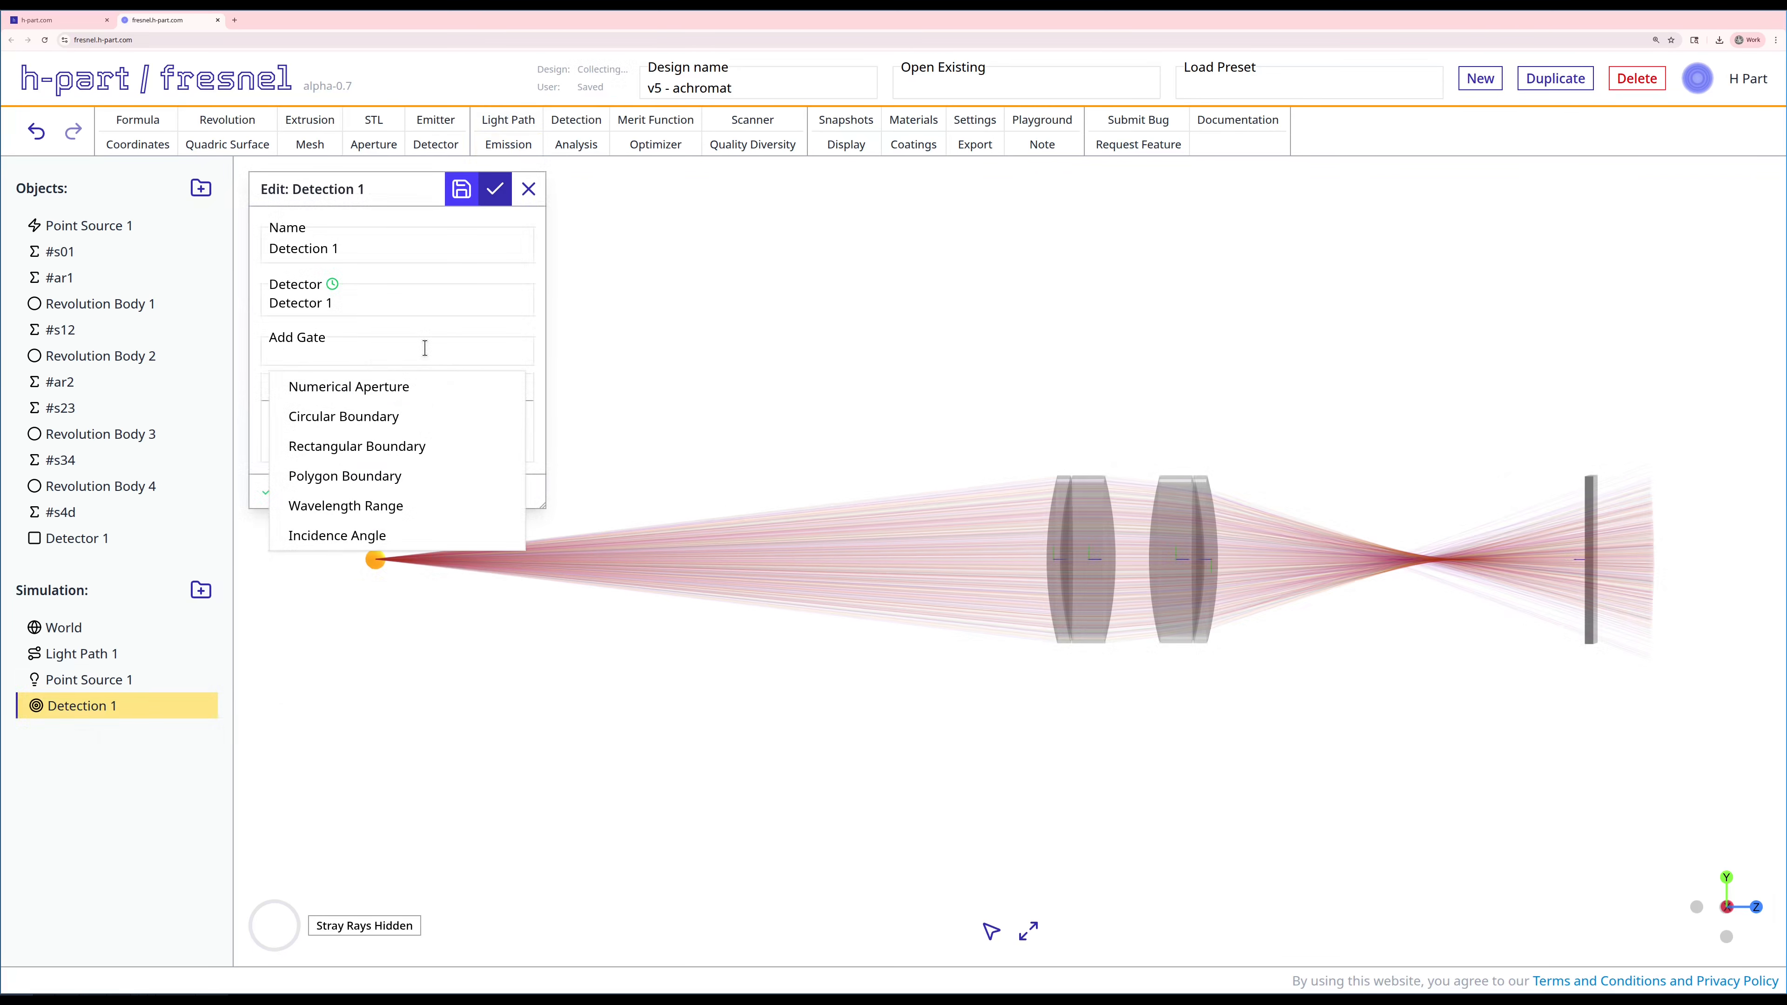
left_click(357, 420)
double_click(327, 529)
type("0.4")
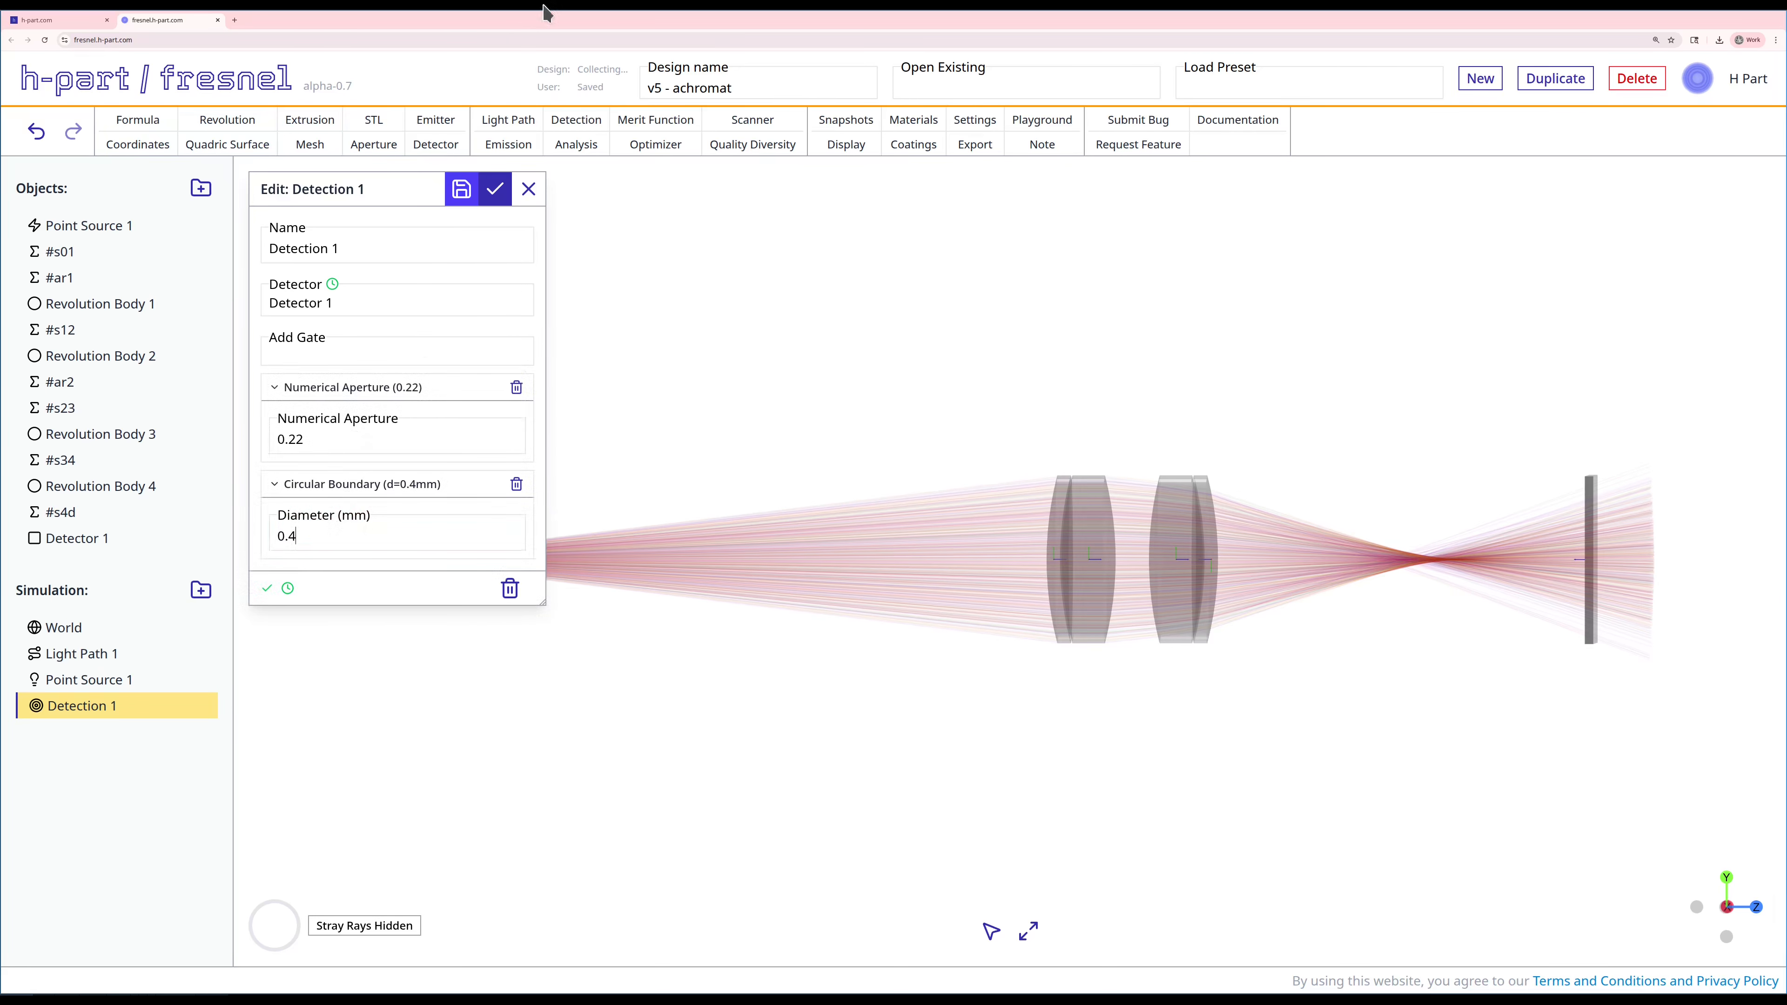
left_click(495, 188)
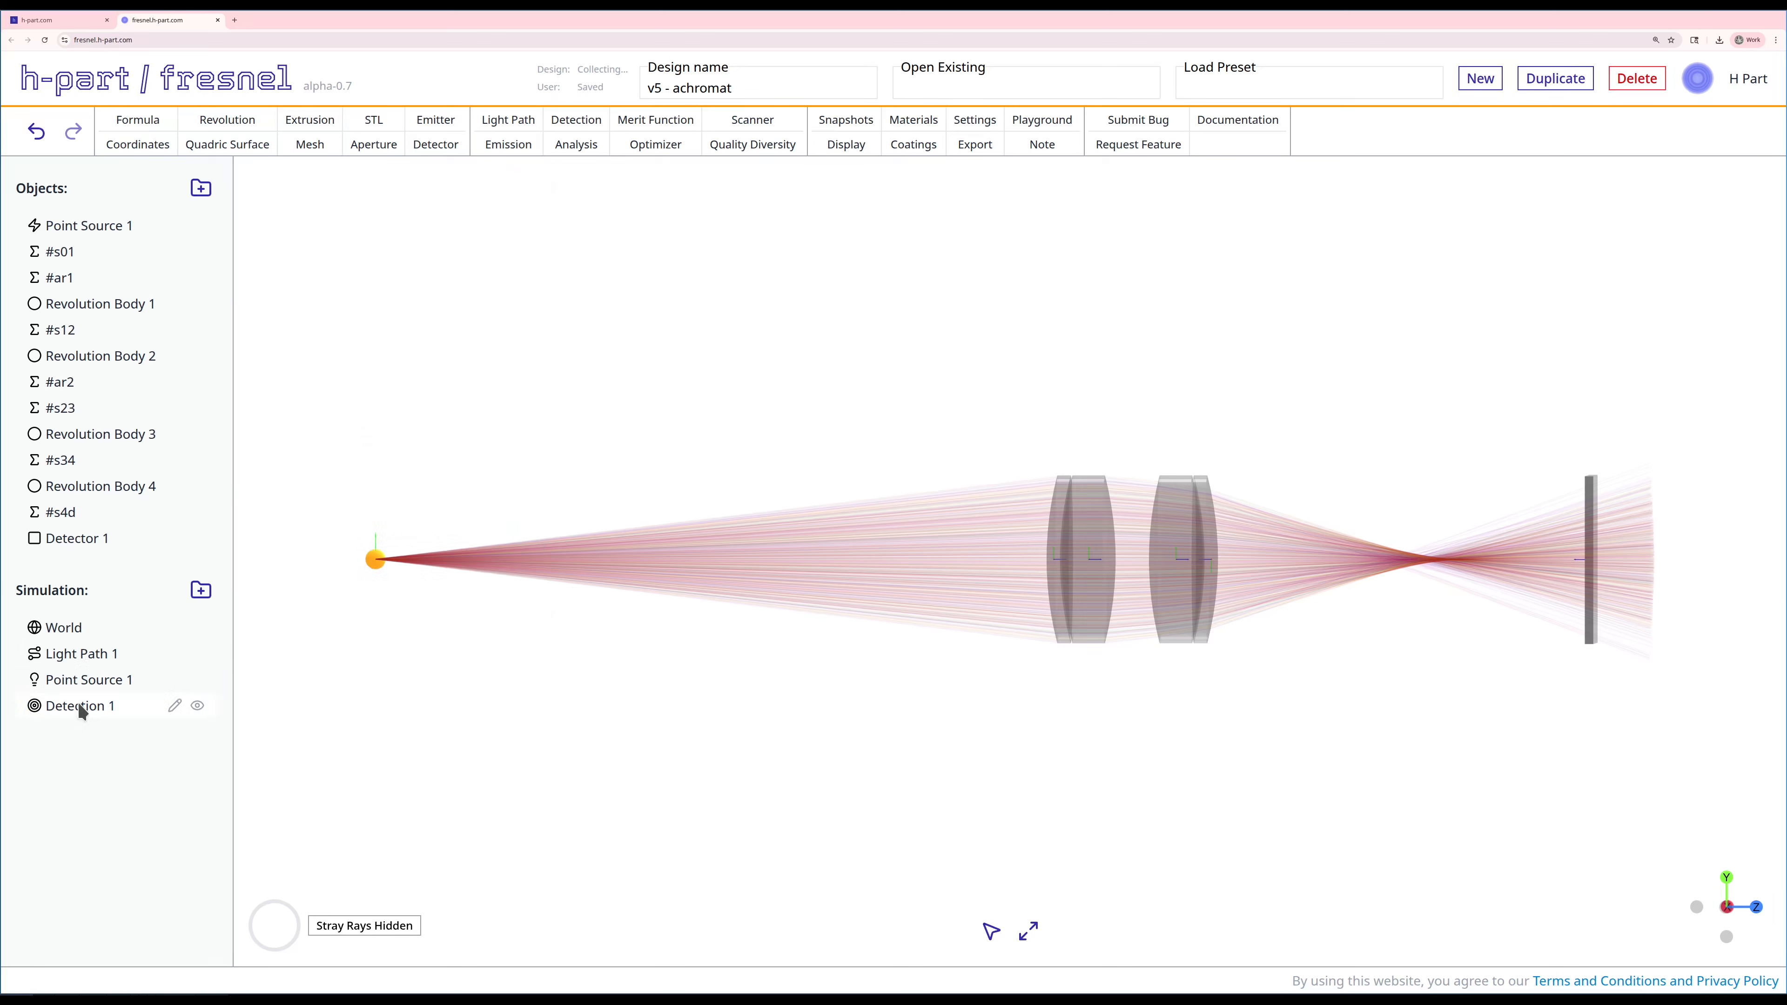
left_click_drag(80, 706, 80, 649)
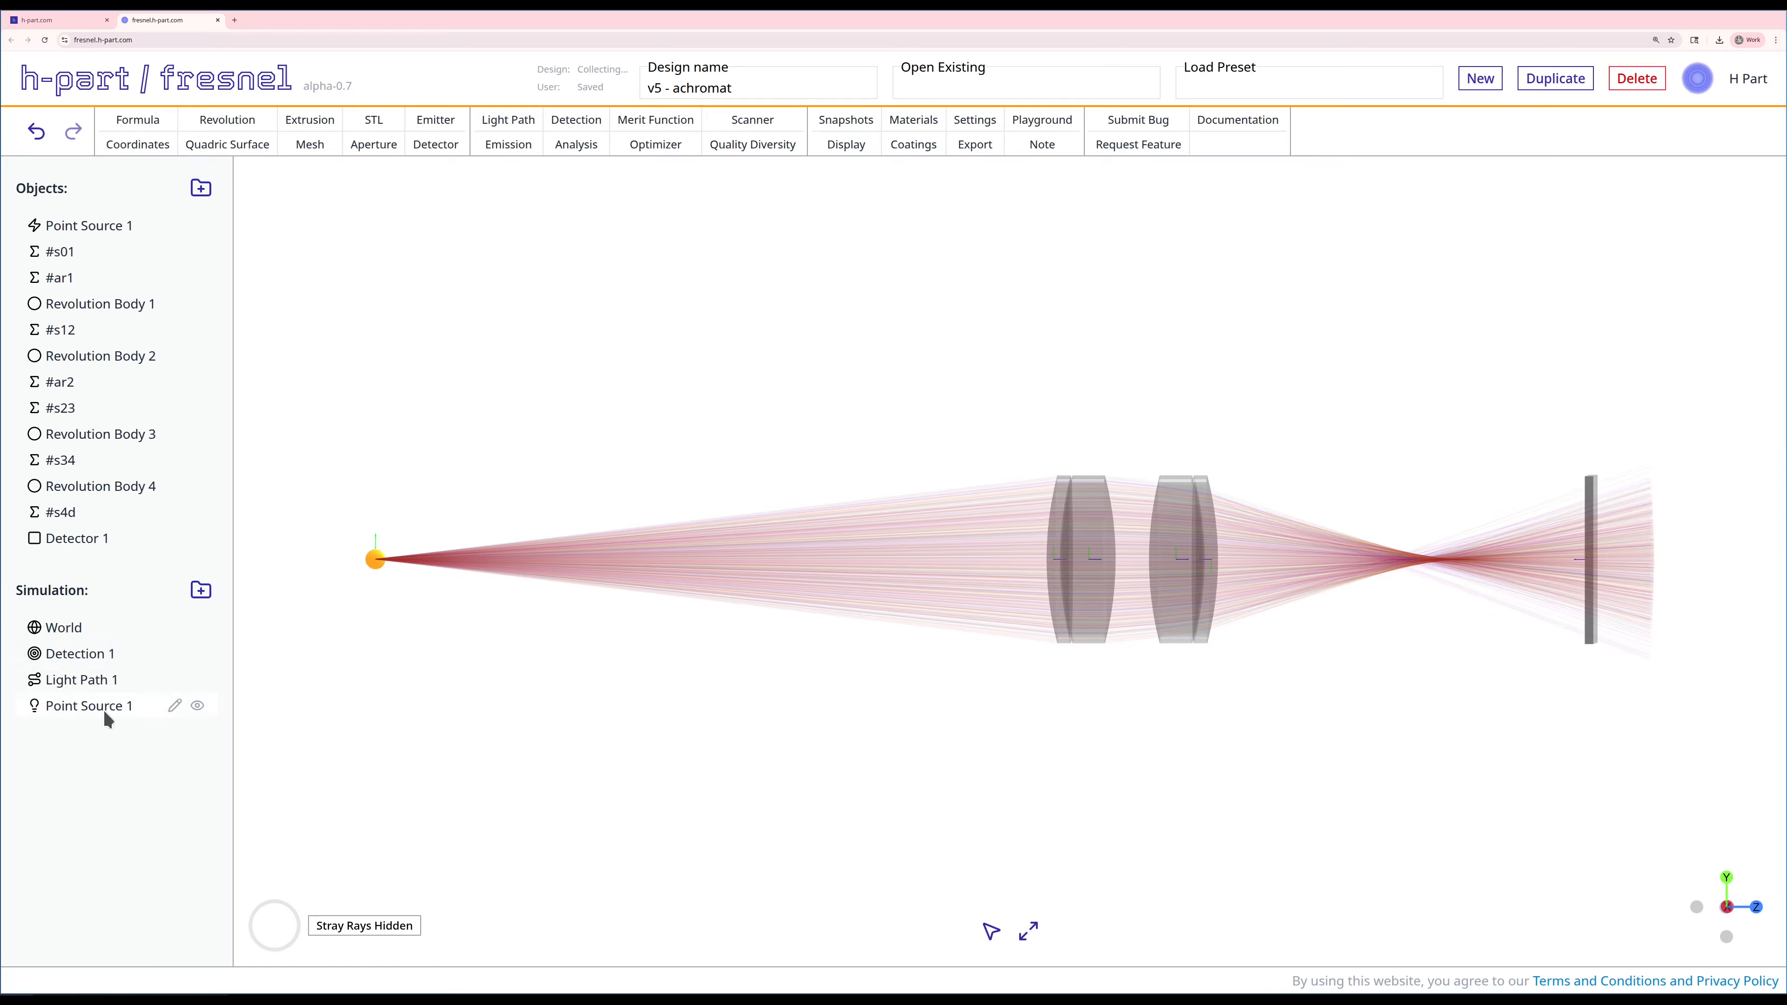
Step: Create a collection efficiency analysis of Point Source 1 on Detection 1, using detections only and filtering stray rays
left_click(578, 144)
left_click(378, 232)
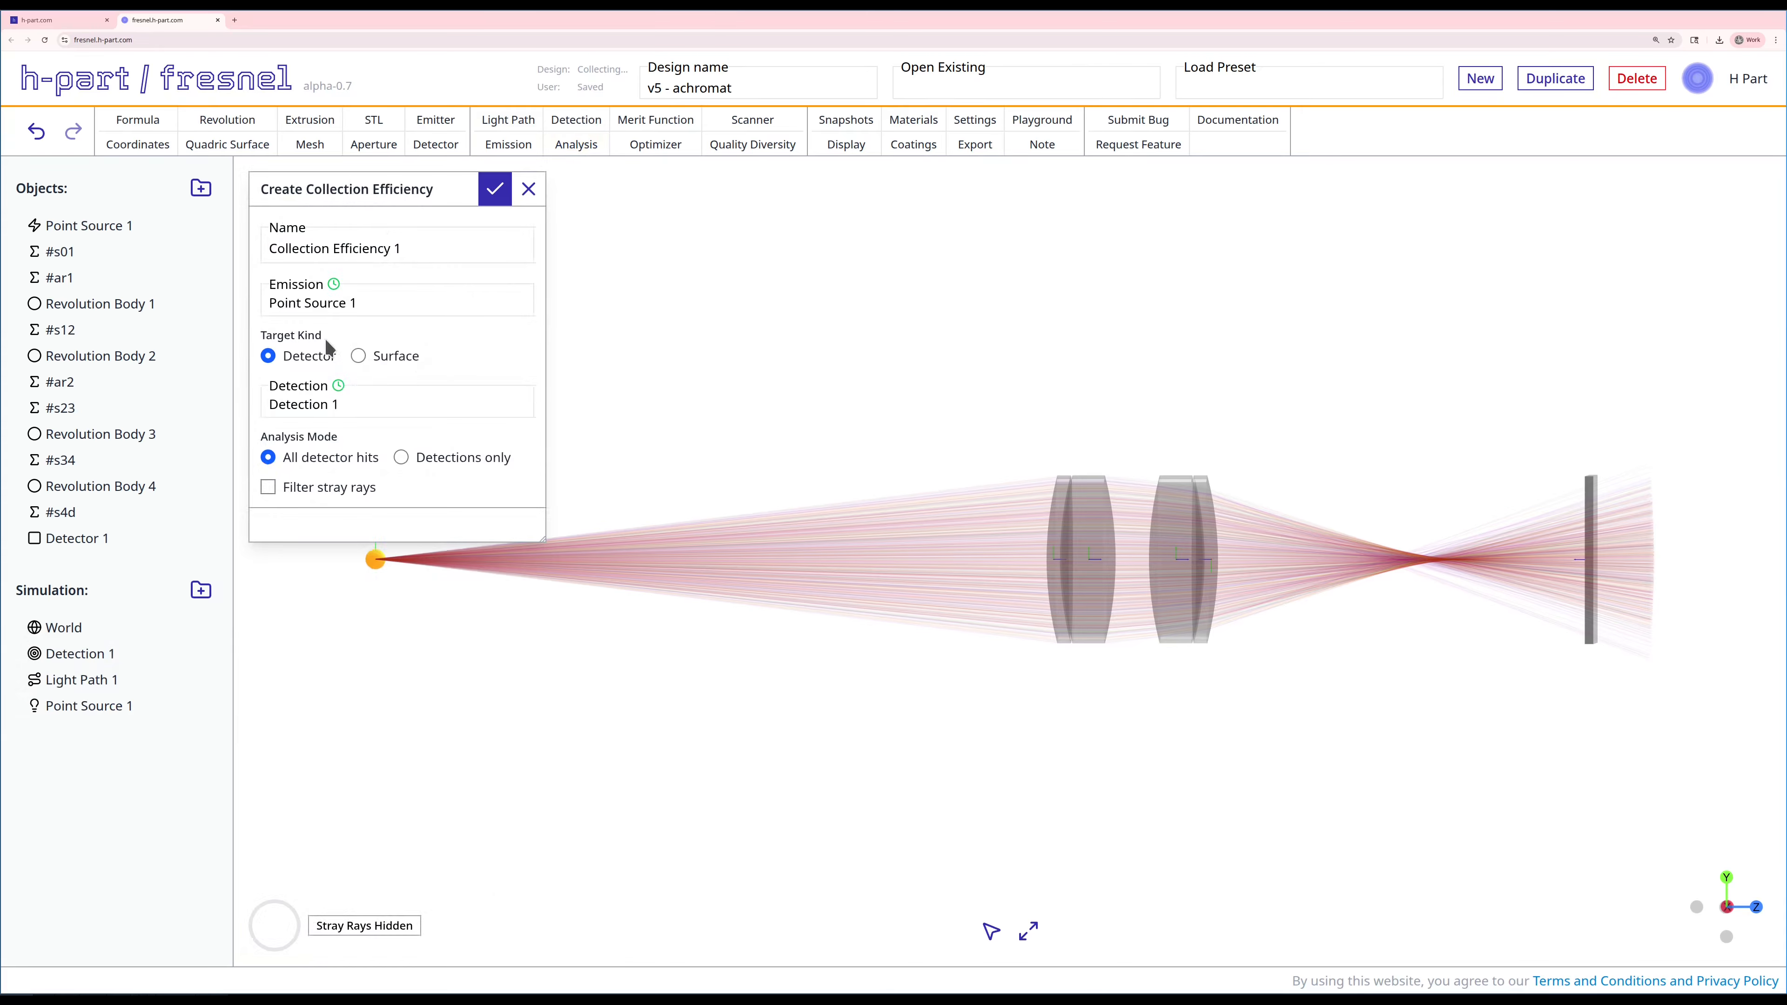
left_click(401, 458)
left_click(301, 490)
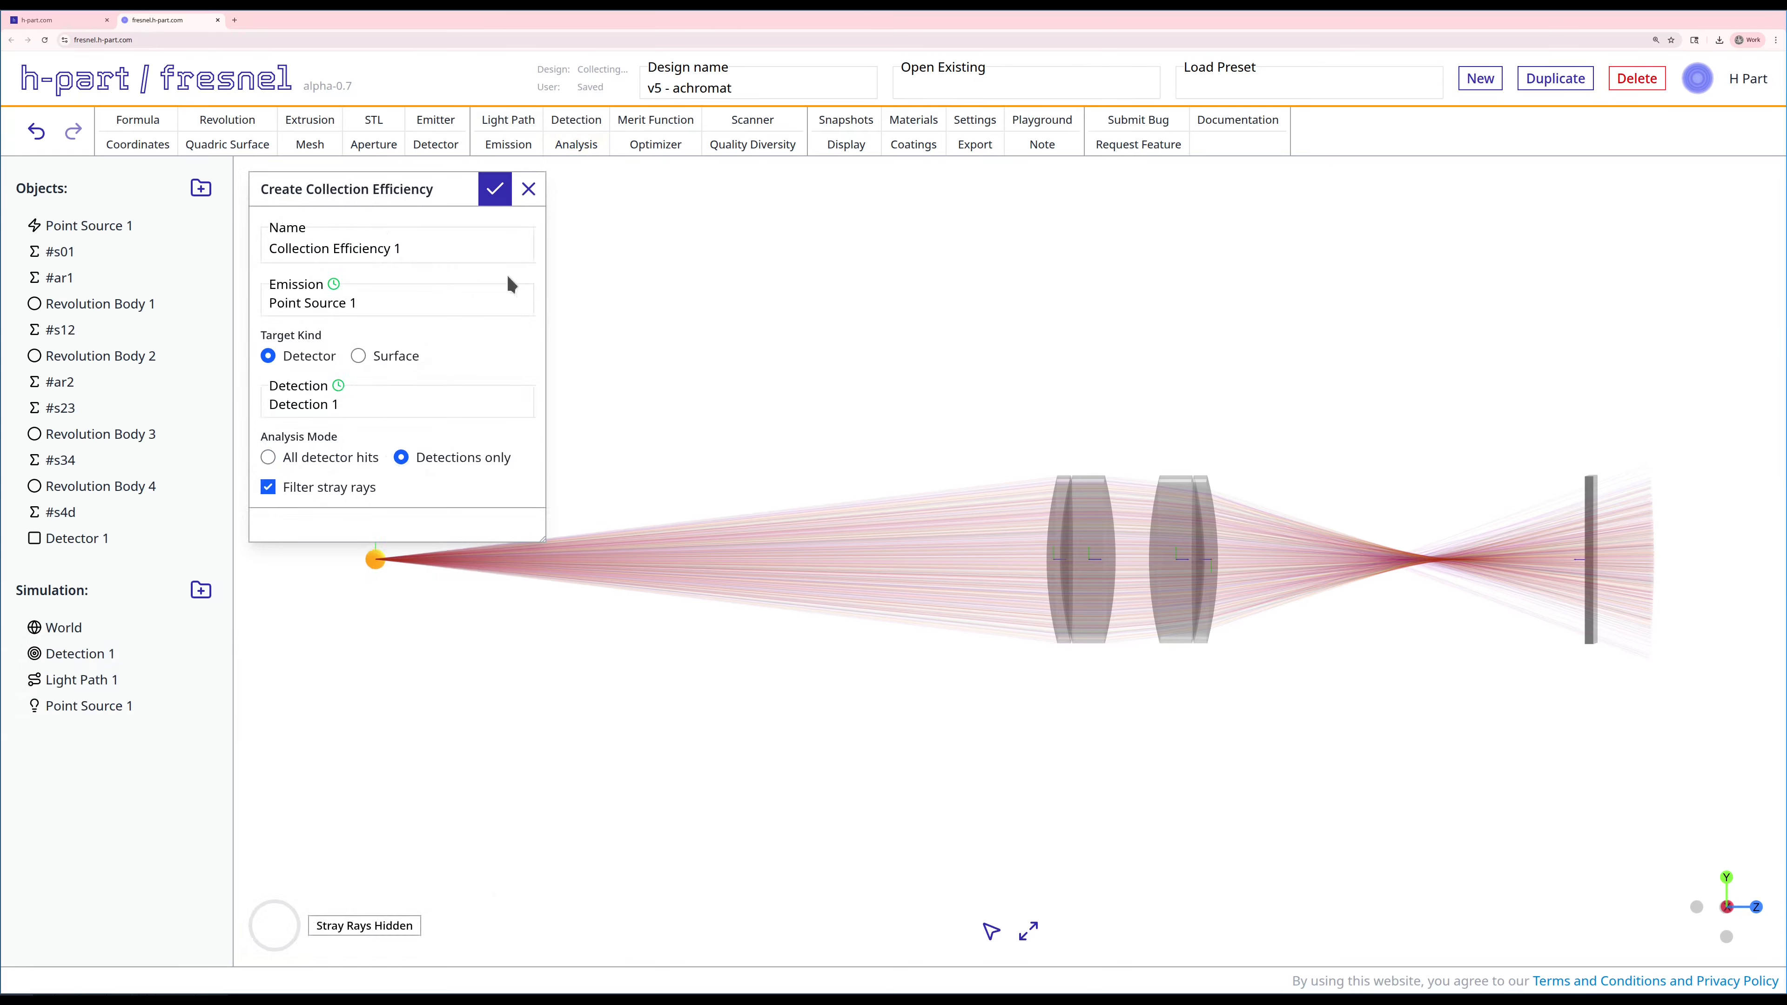
left_click(495, 189)
Step: Examine the efficiency metrics and detector hit pattern of Collection Efficiency 1, and close the results
right_click(82, 732)
left_click(151, 805)
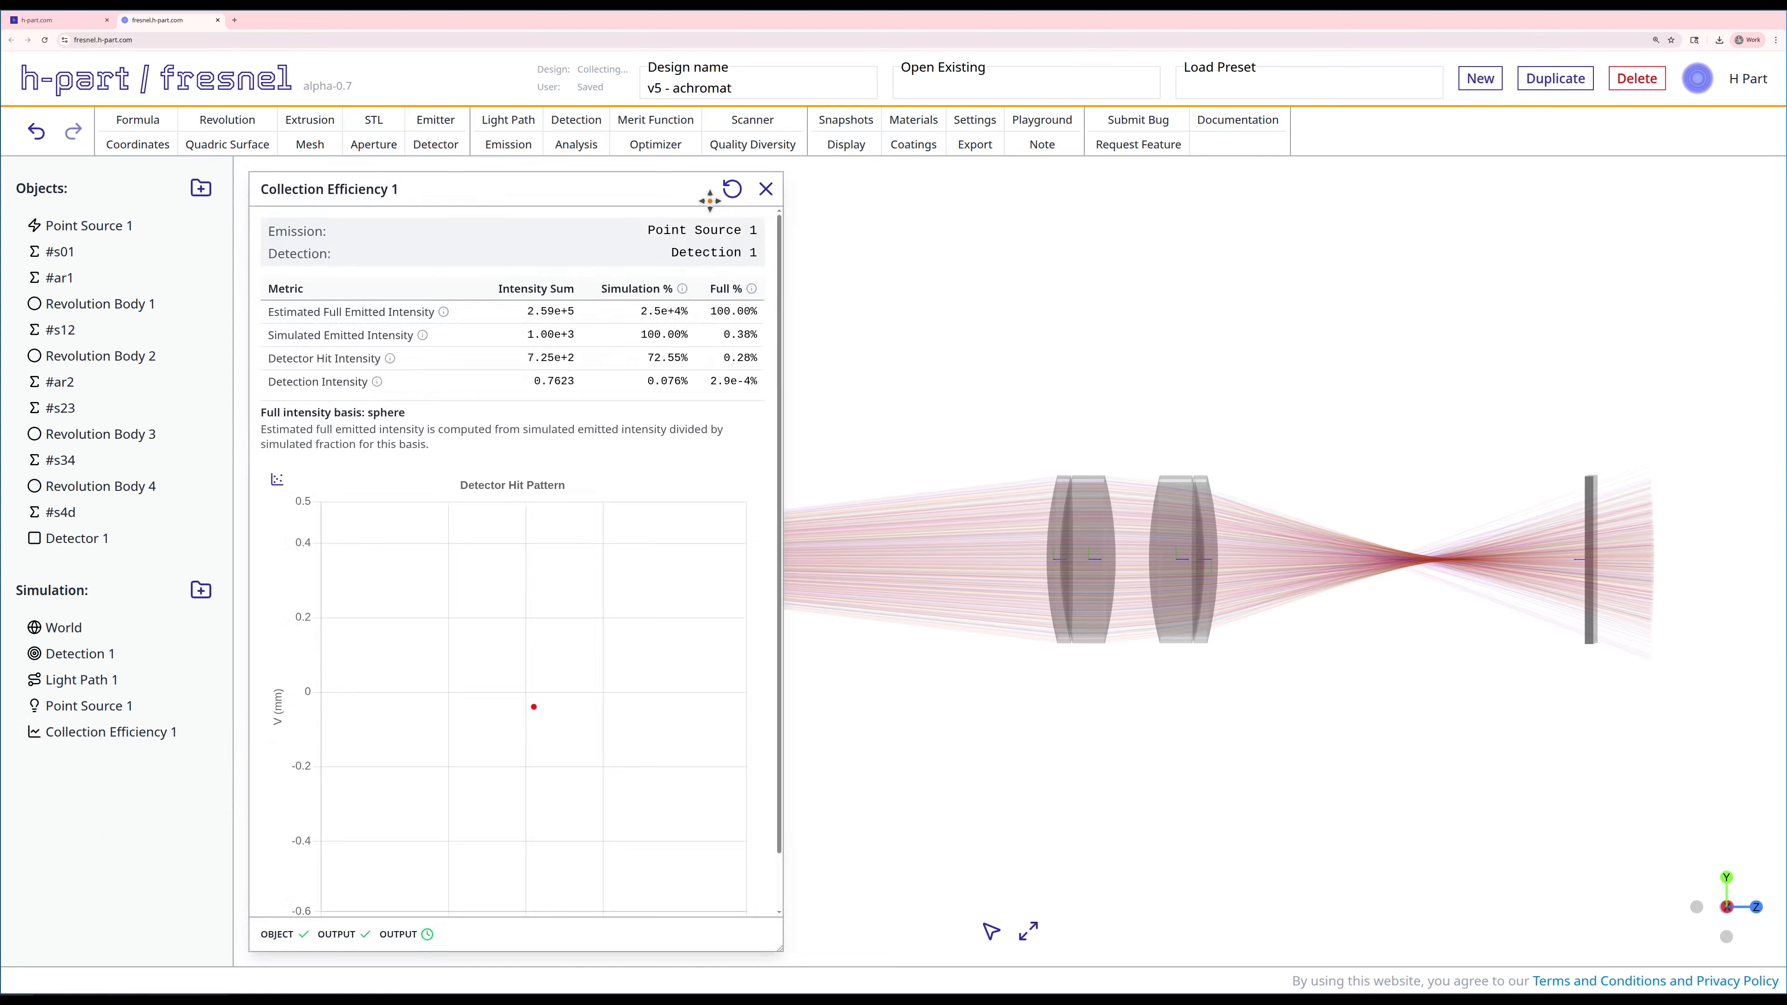
left_click(766, 188)
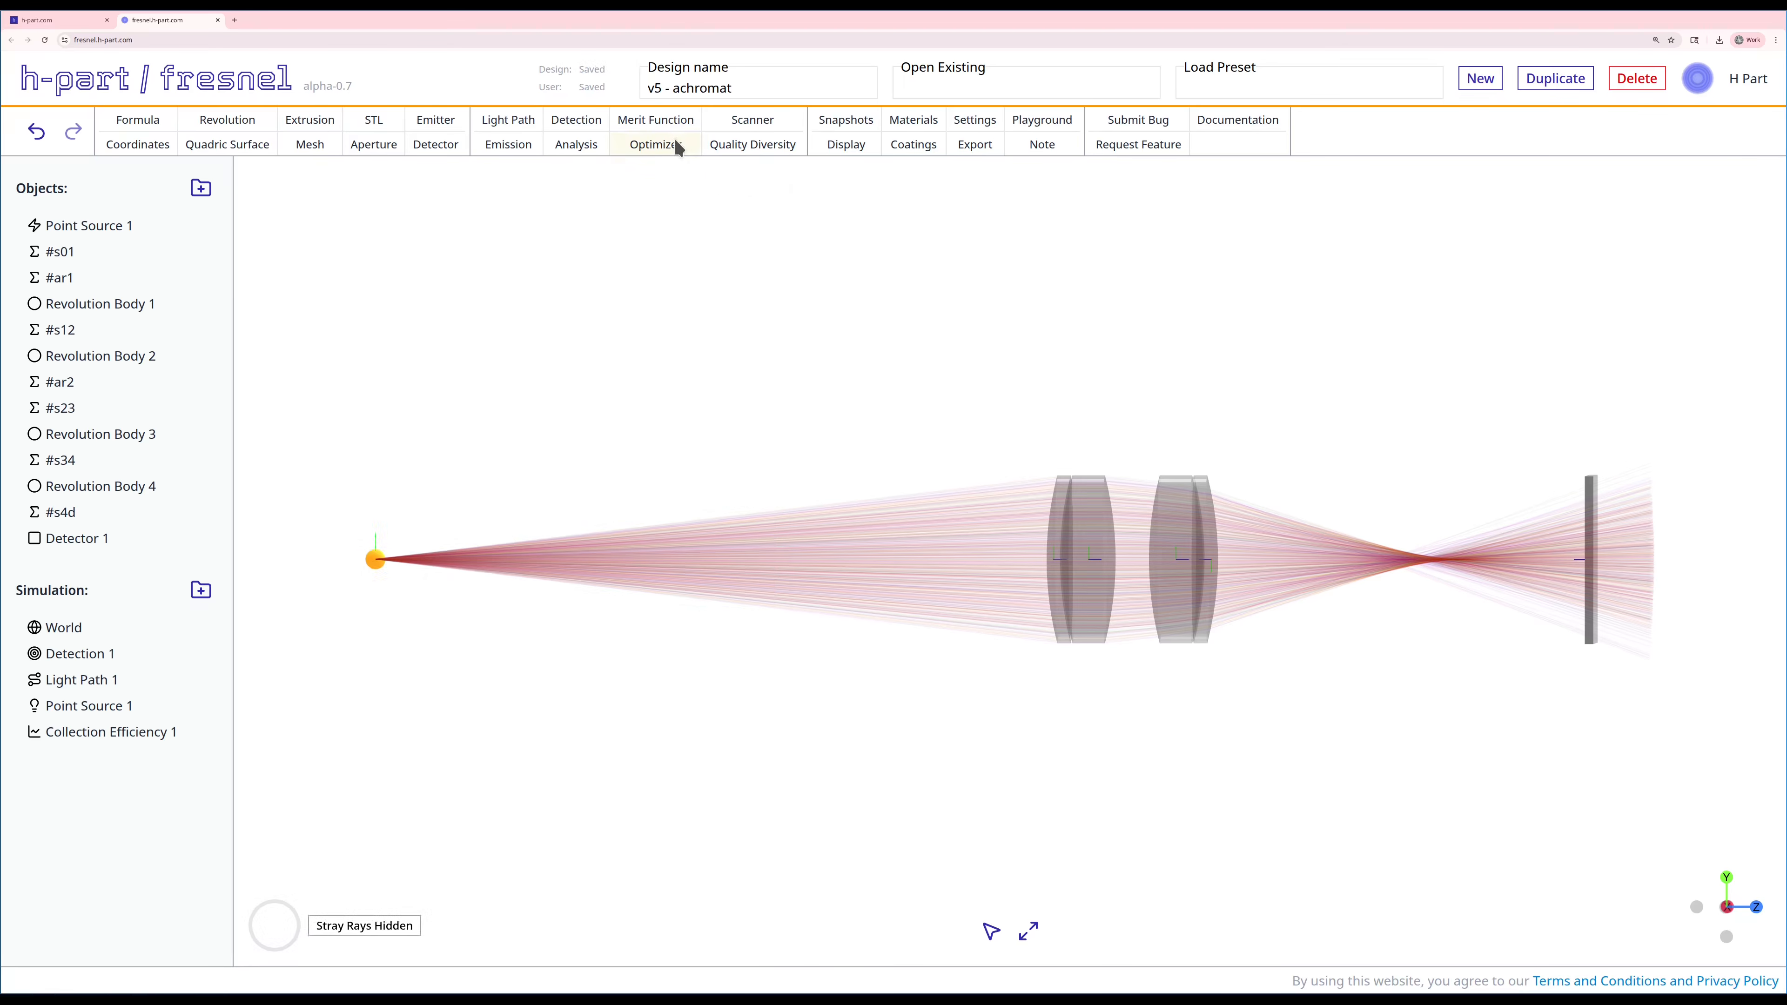
Step: Start a new merit function with Collection Efficiency 1/scaled_efficiency as its target
left_click(661, 121)
left_click(366, 387)
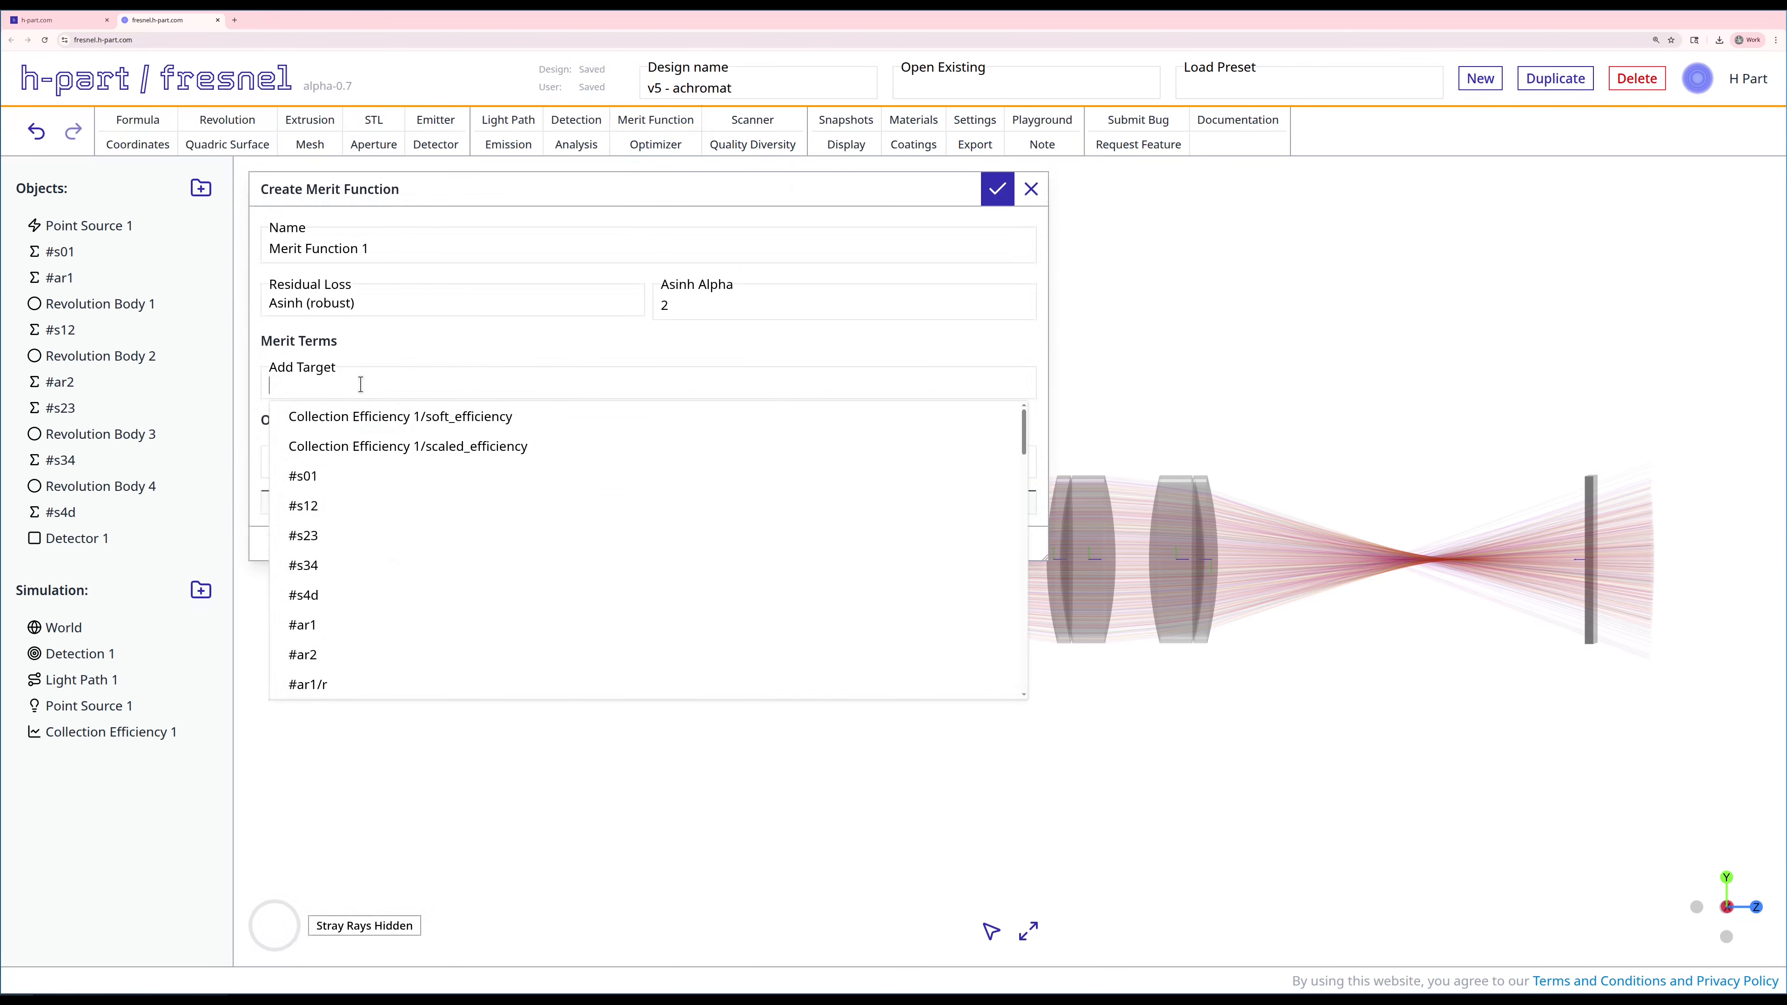
left_click(372, 447)
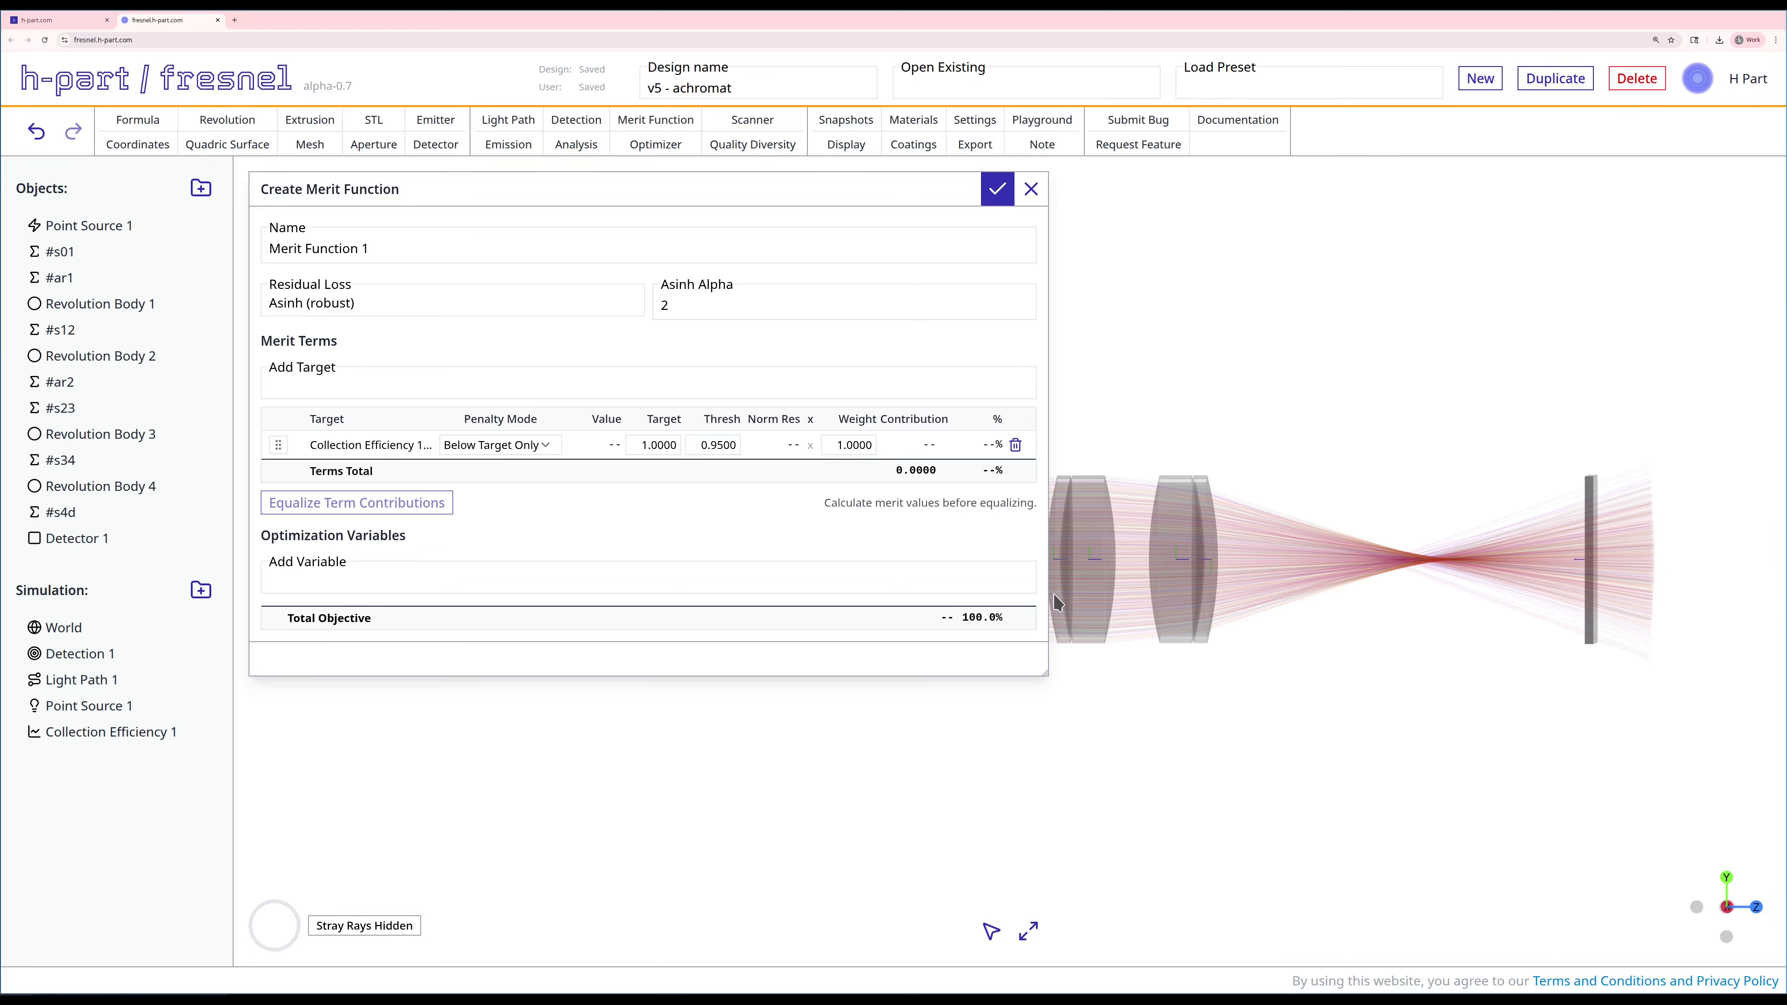
right_click_drag(1092, 753, 1139, 749)
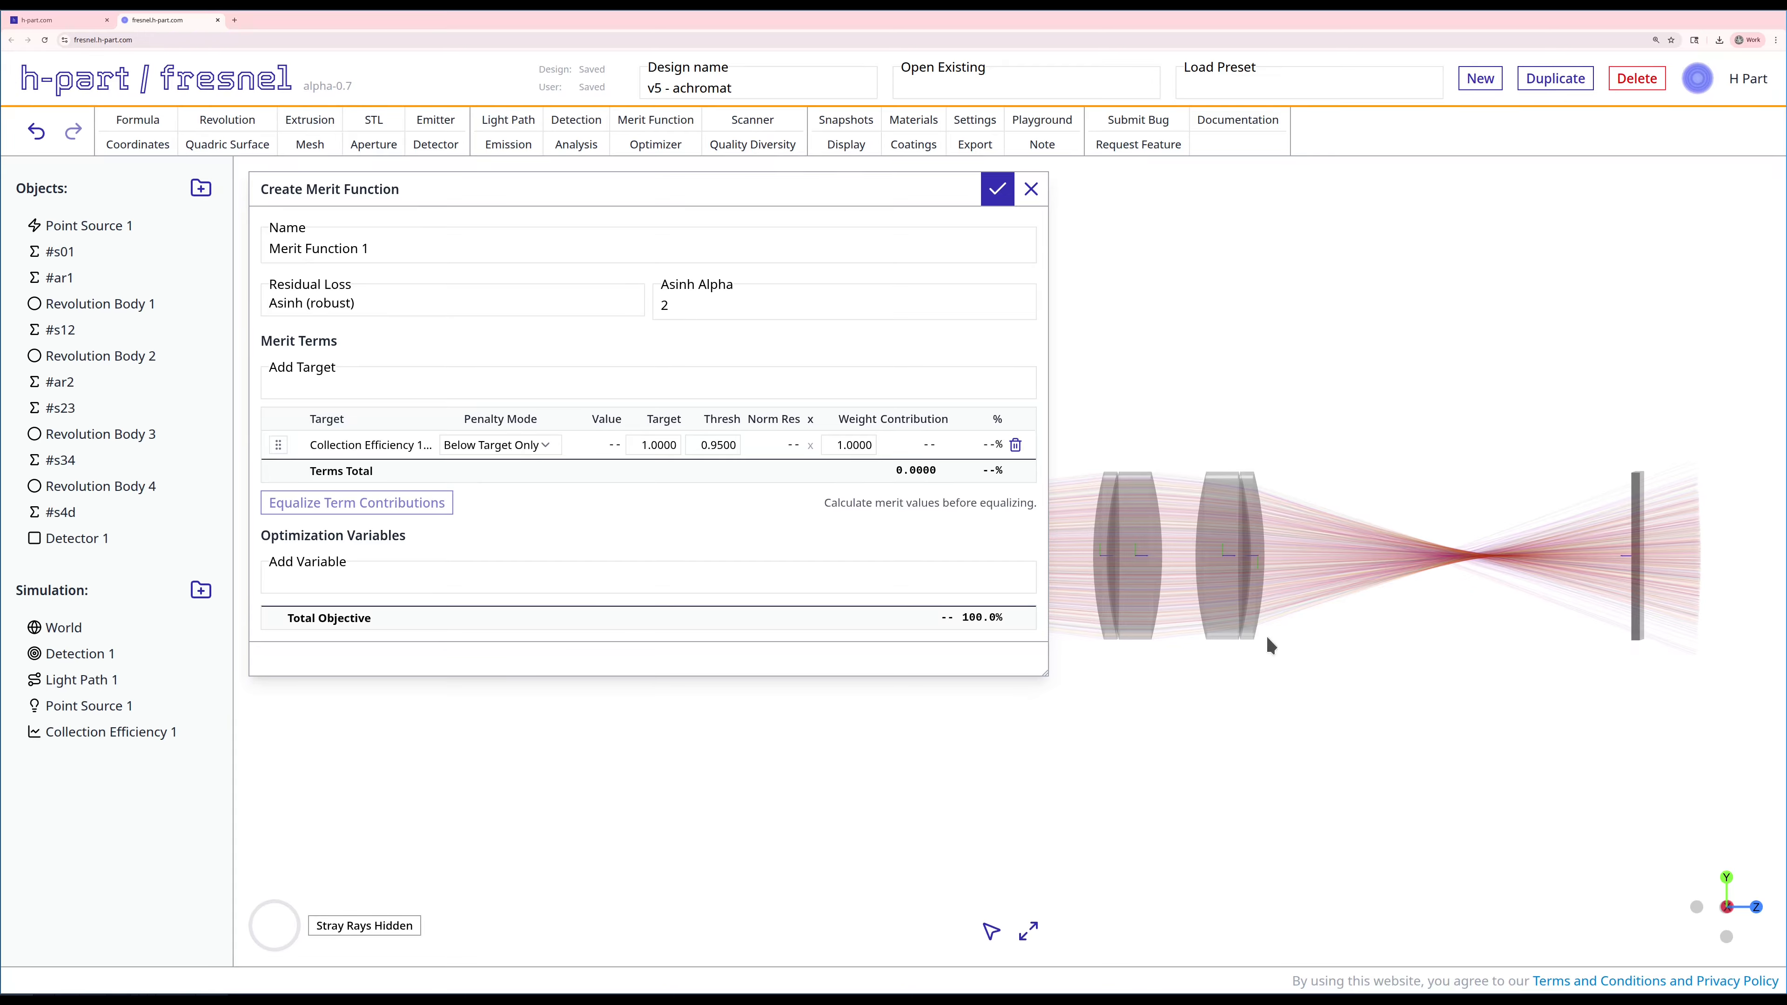
Step: Add Revolution Body 1/input/radius_left_mm and #ar1/r as optimization variables of the merit function
left_click(388, 580)
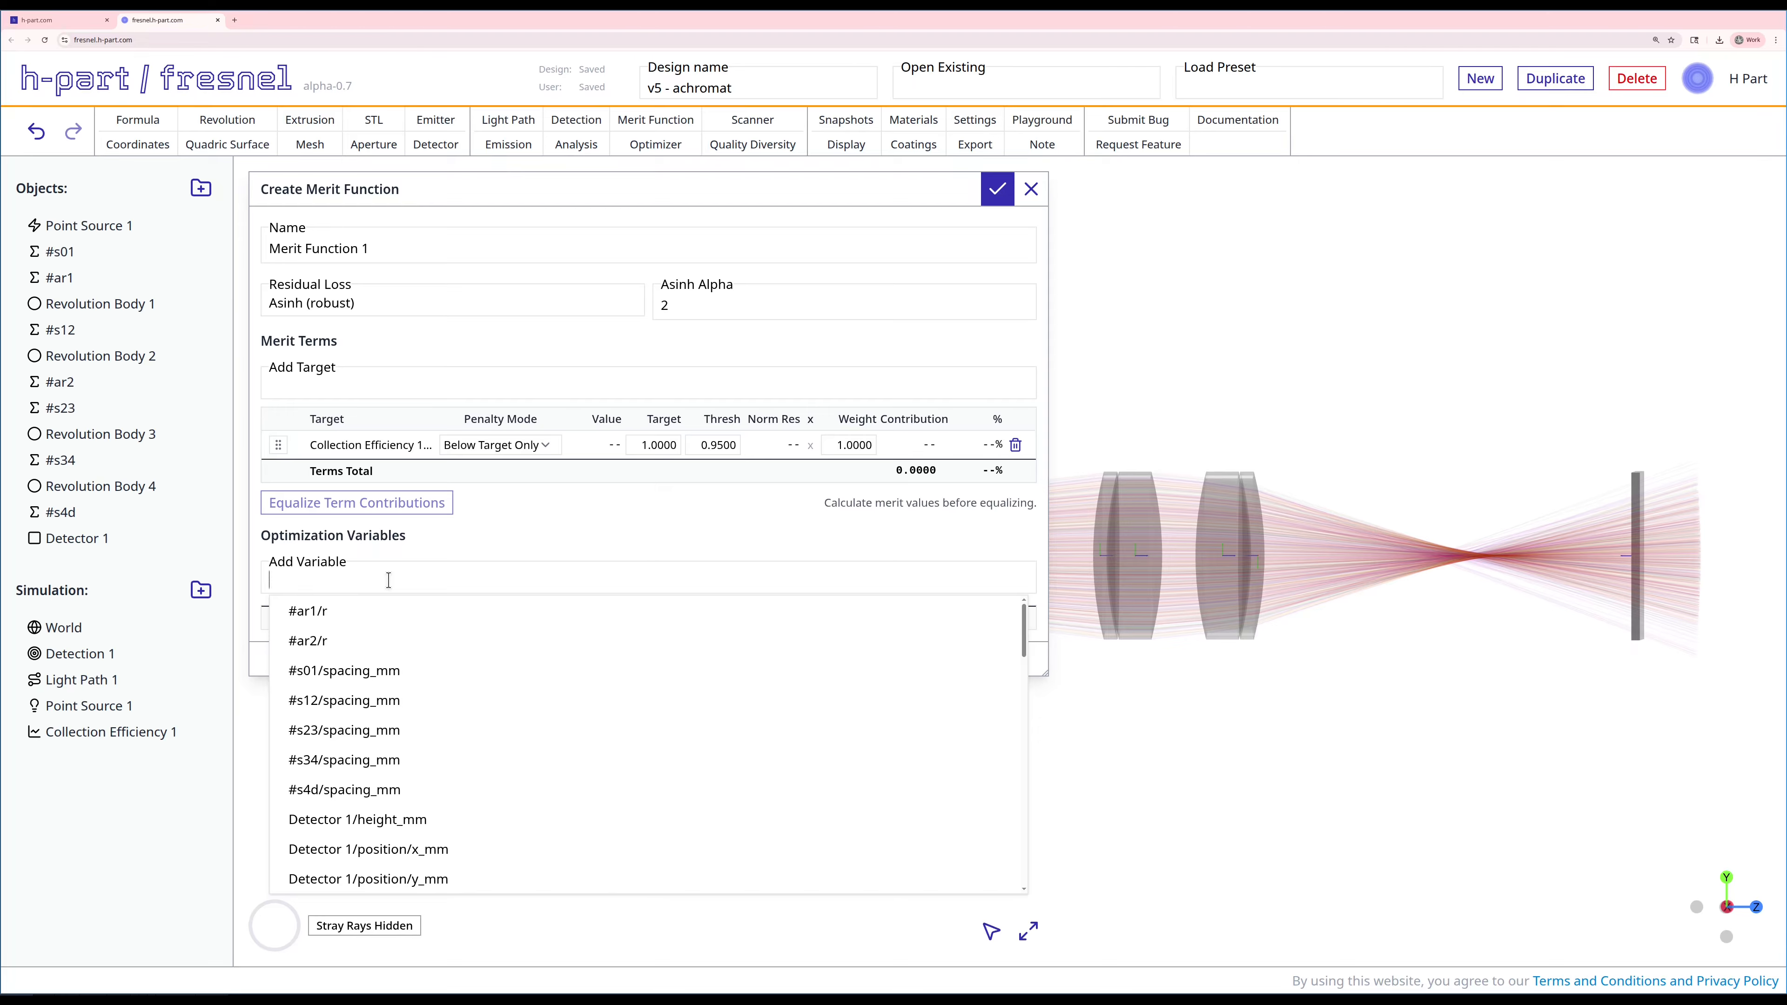
type("body1")
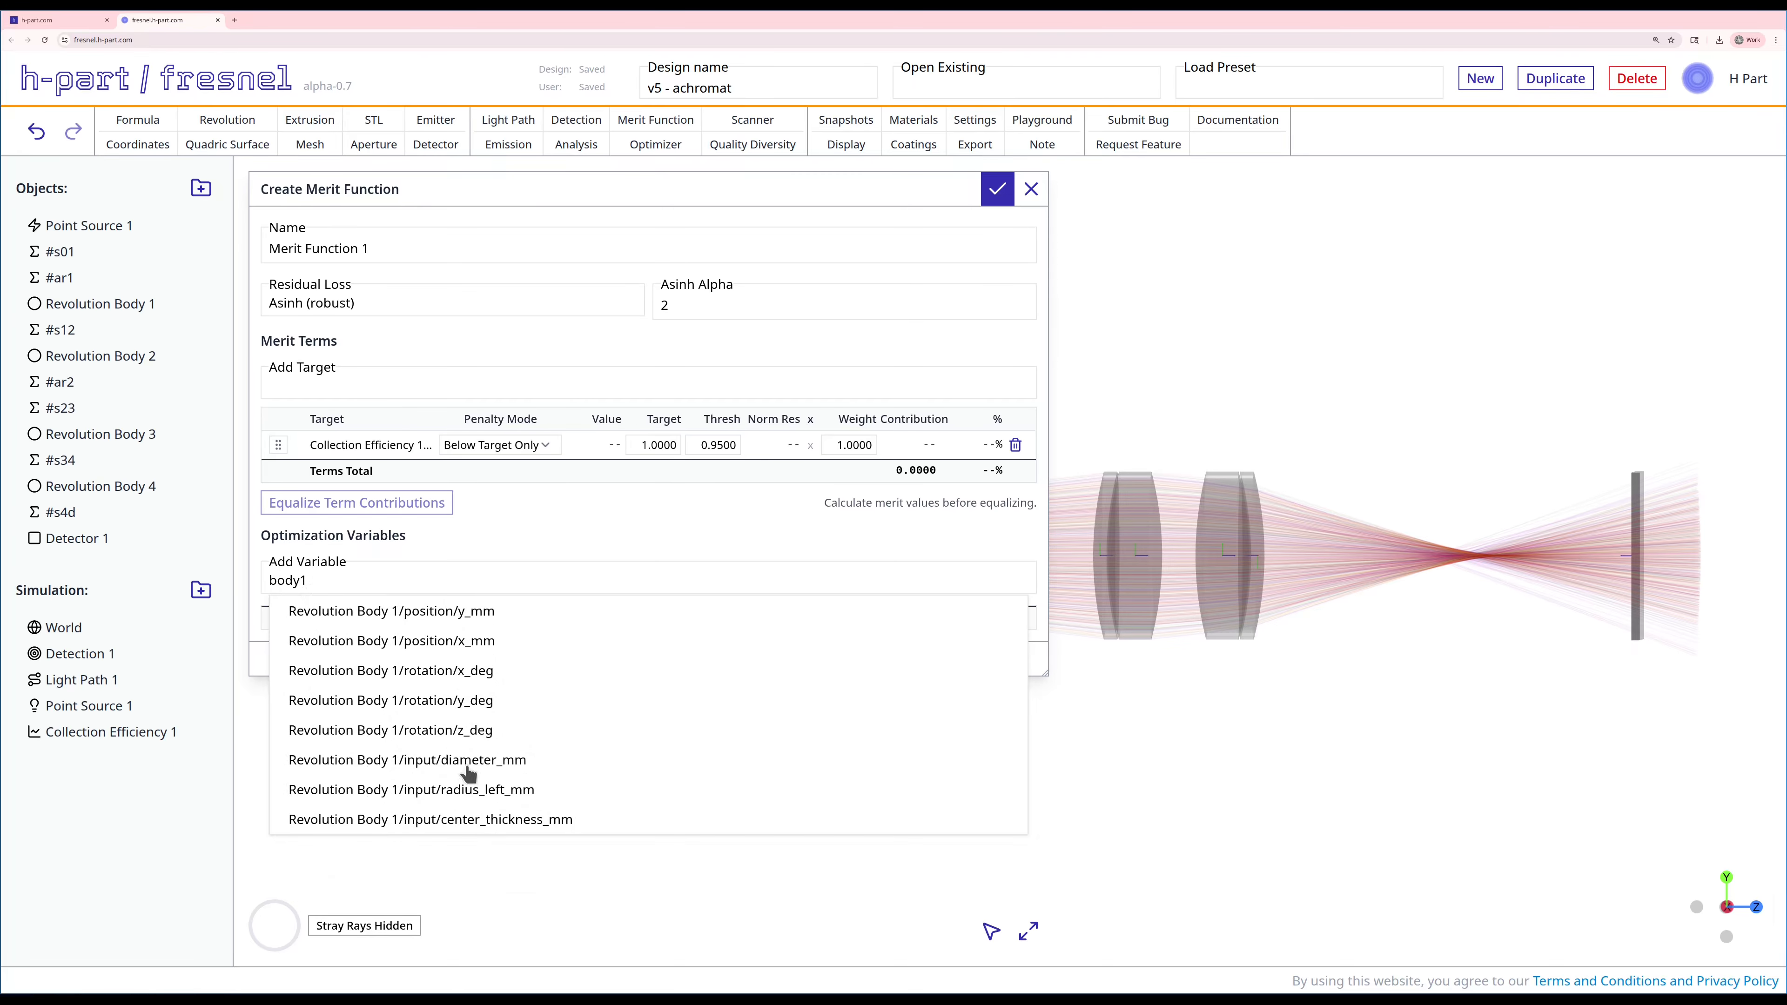
left_click(459, 790)
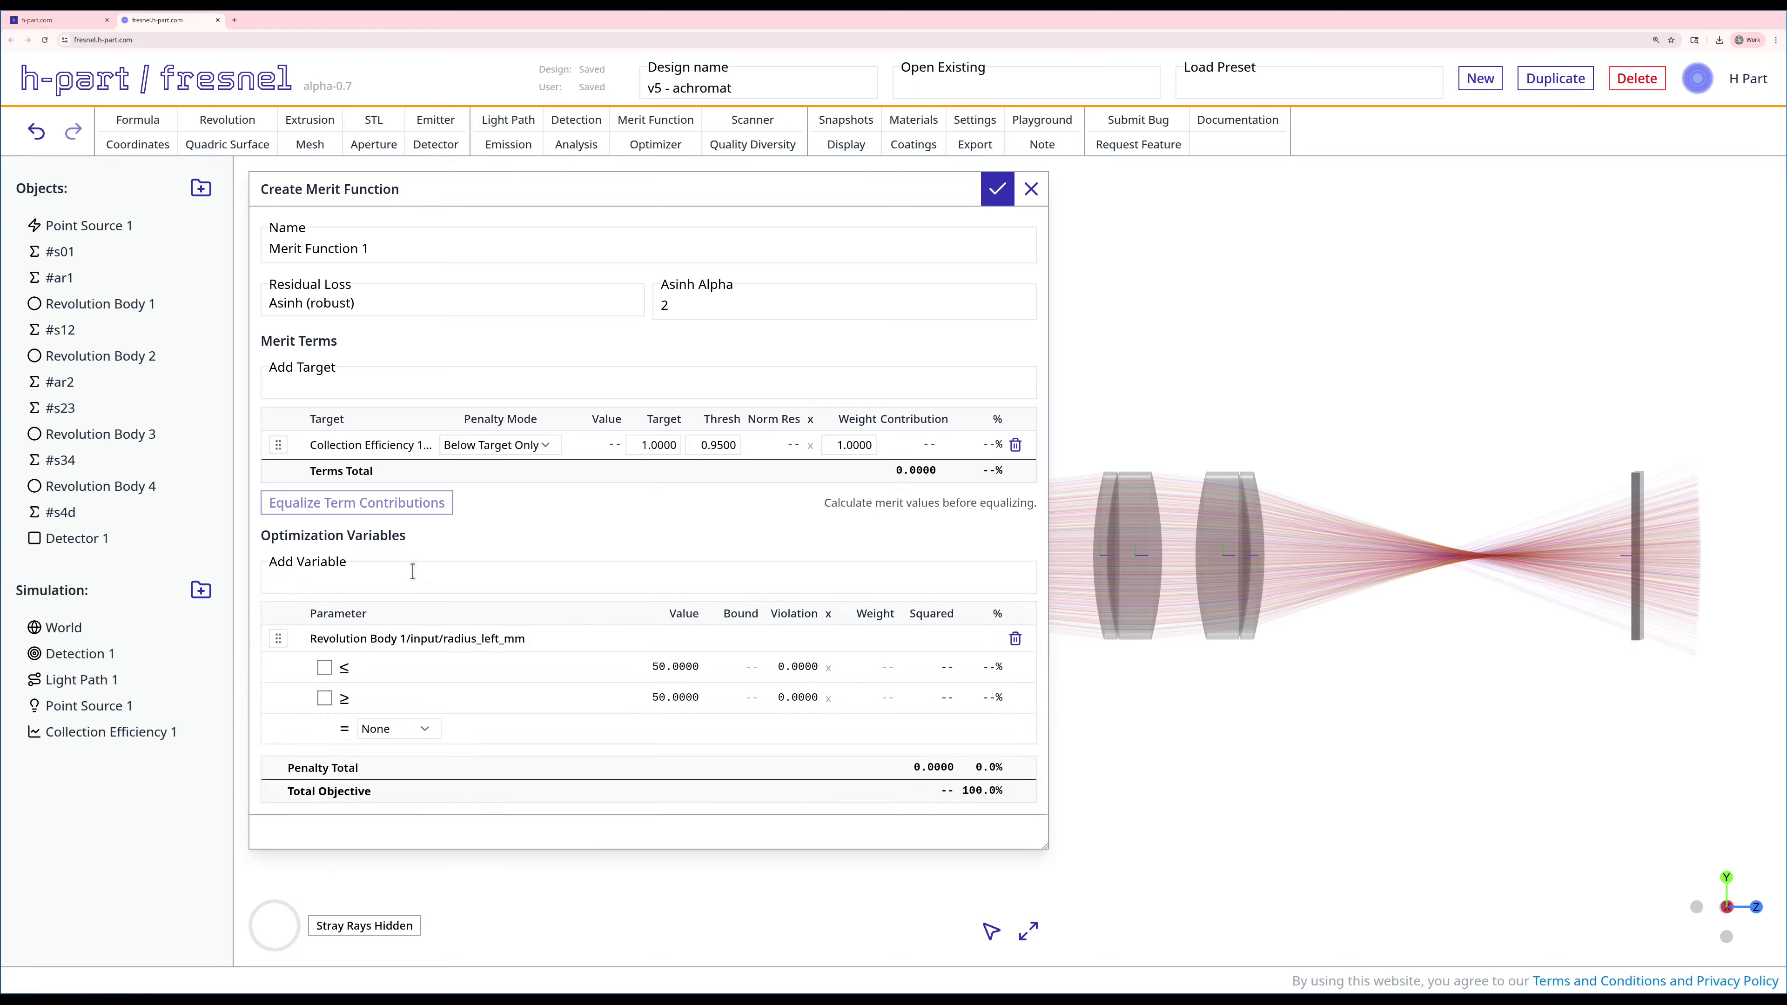
type("body2")
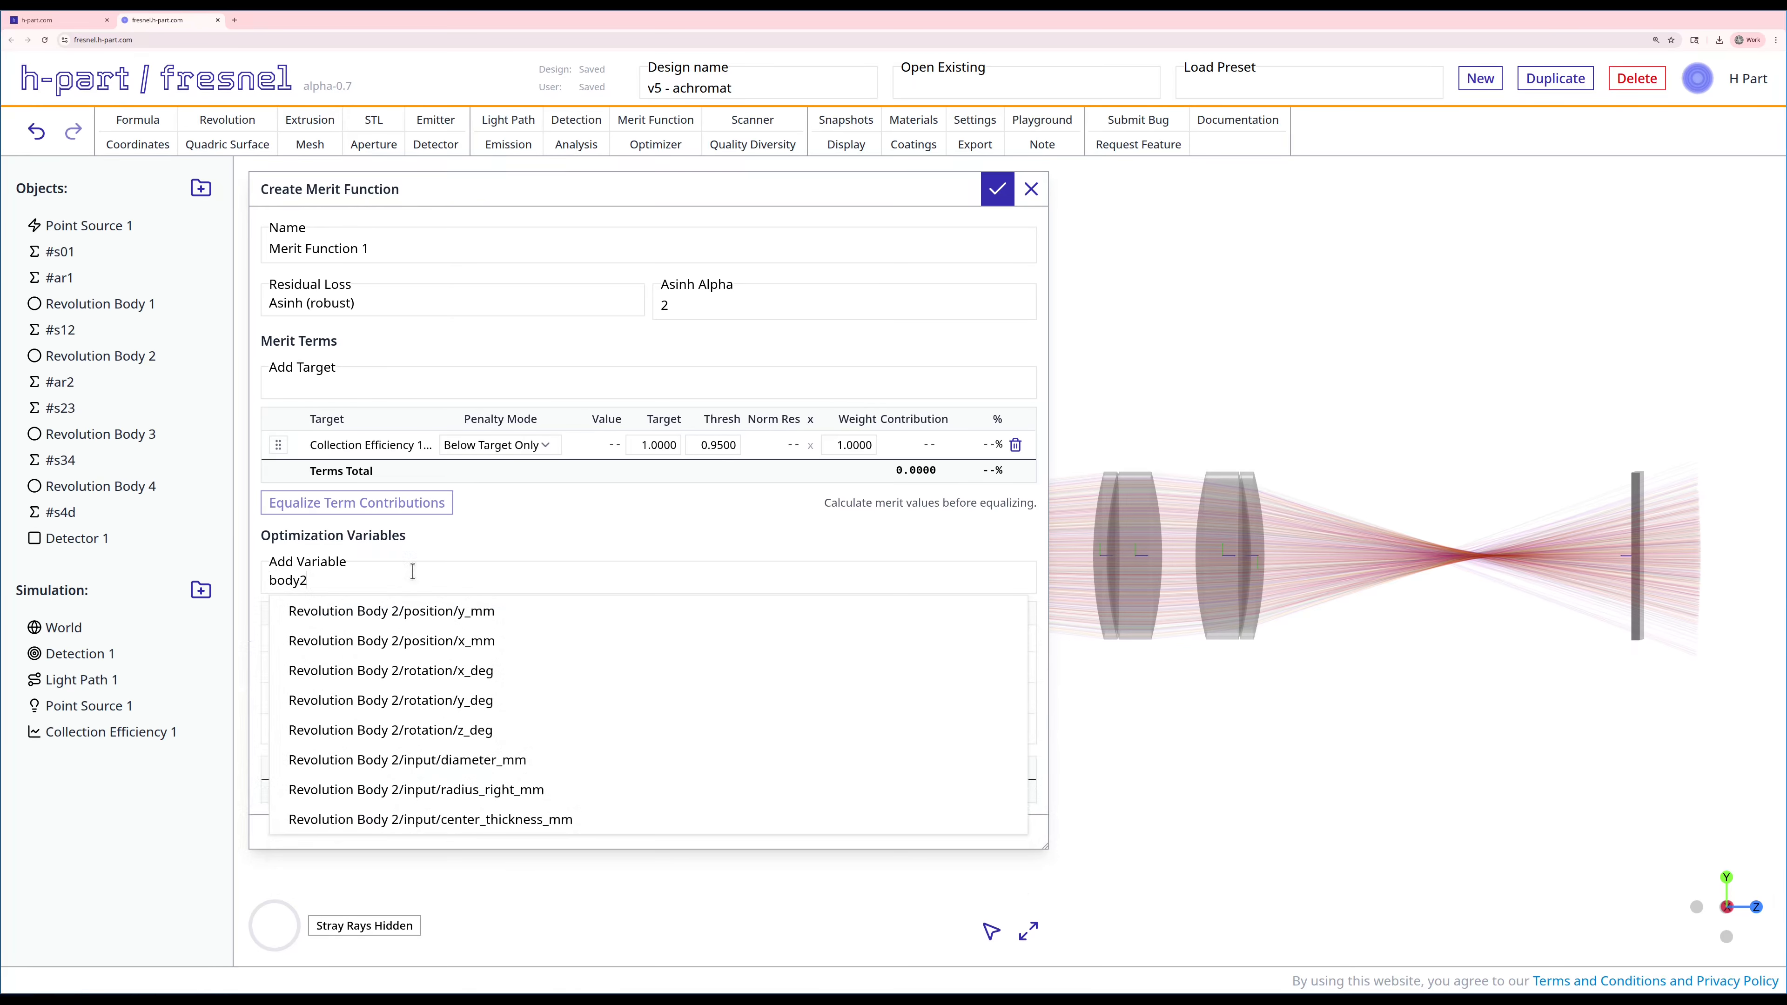
key("BackSpace")
key("BackSpace")
key("BackSpace")
key("BackSpace")
key("BackSpace")
type("ar1")
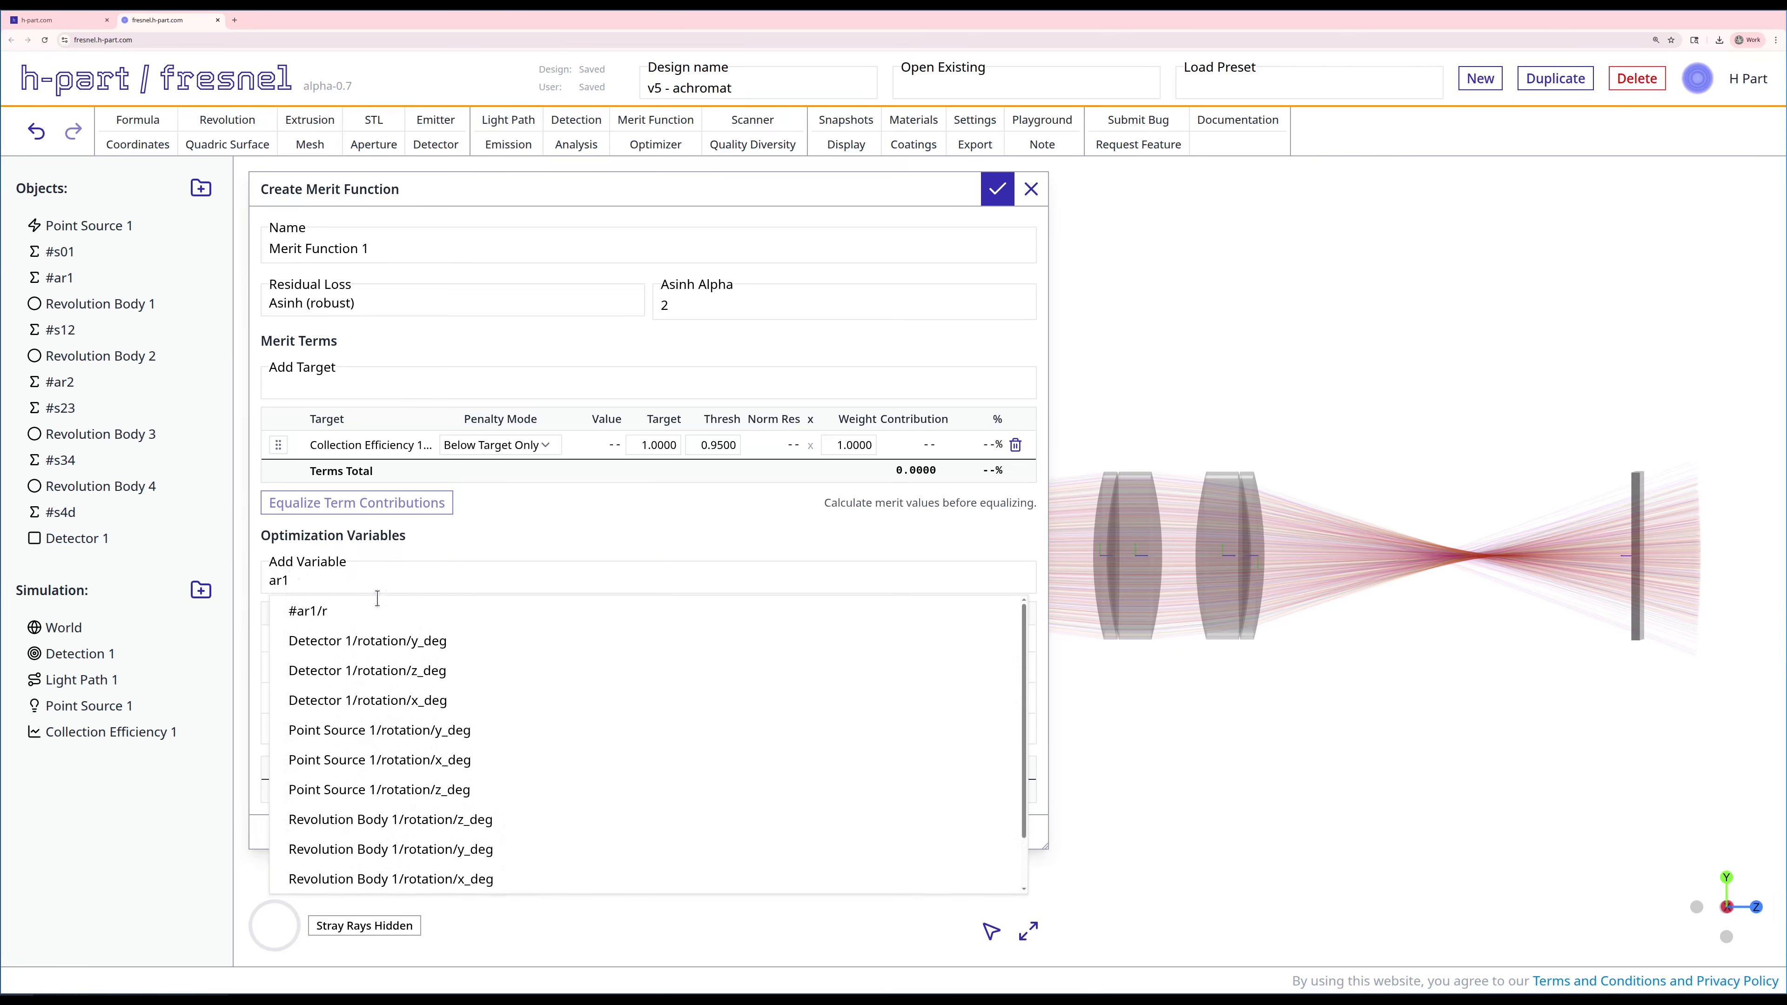
left_click(355, 611)
Step: Add Revolution Body 2/input/radius_right_mm and Revolution Body 3/input/radius_left_mm as optimization variables
left_click(351, 576)
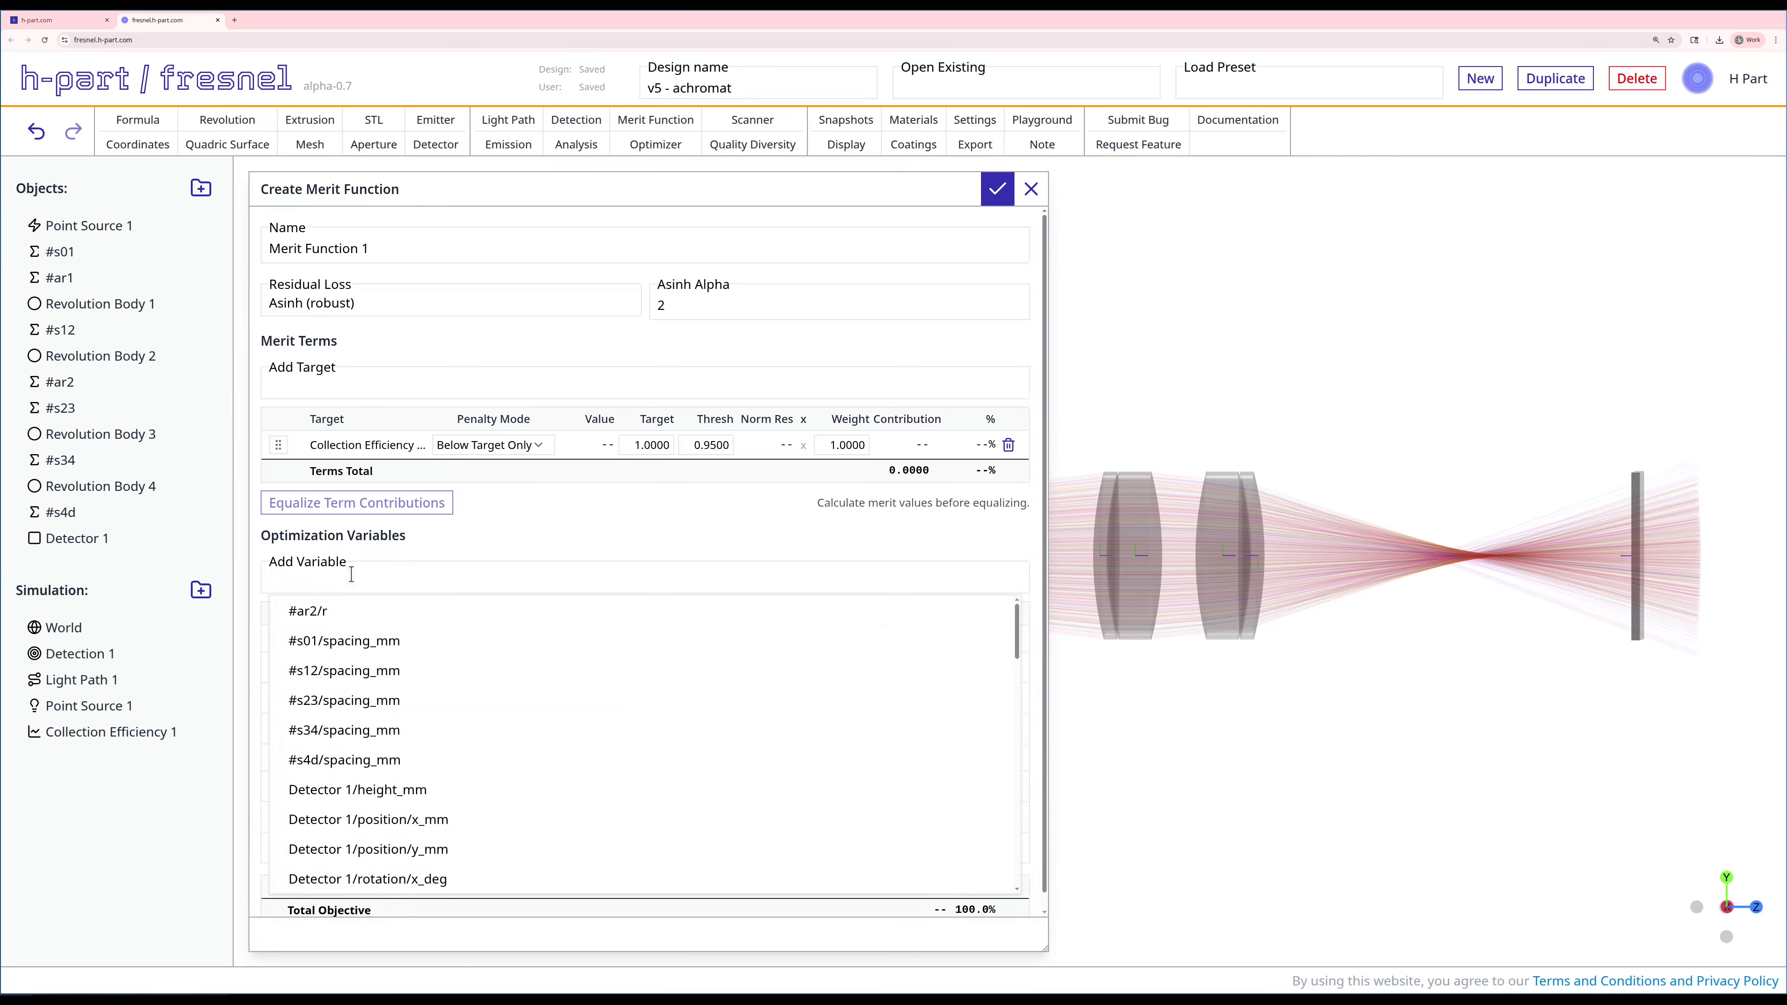
type("body2ra")
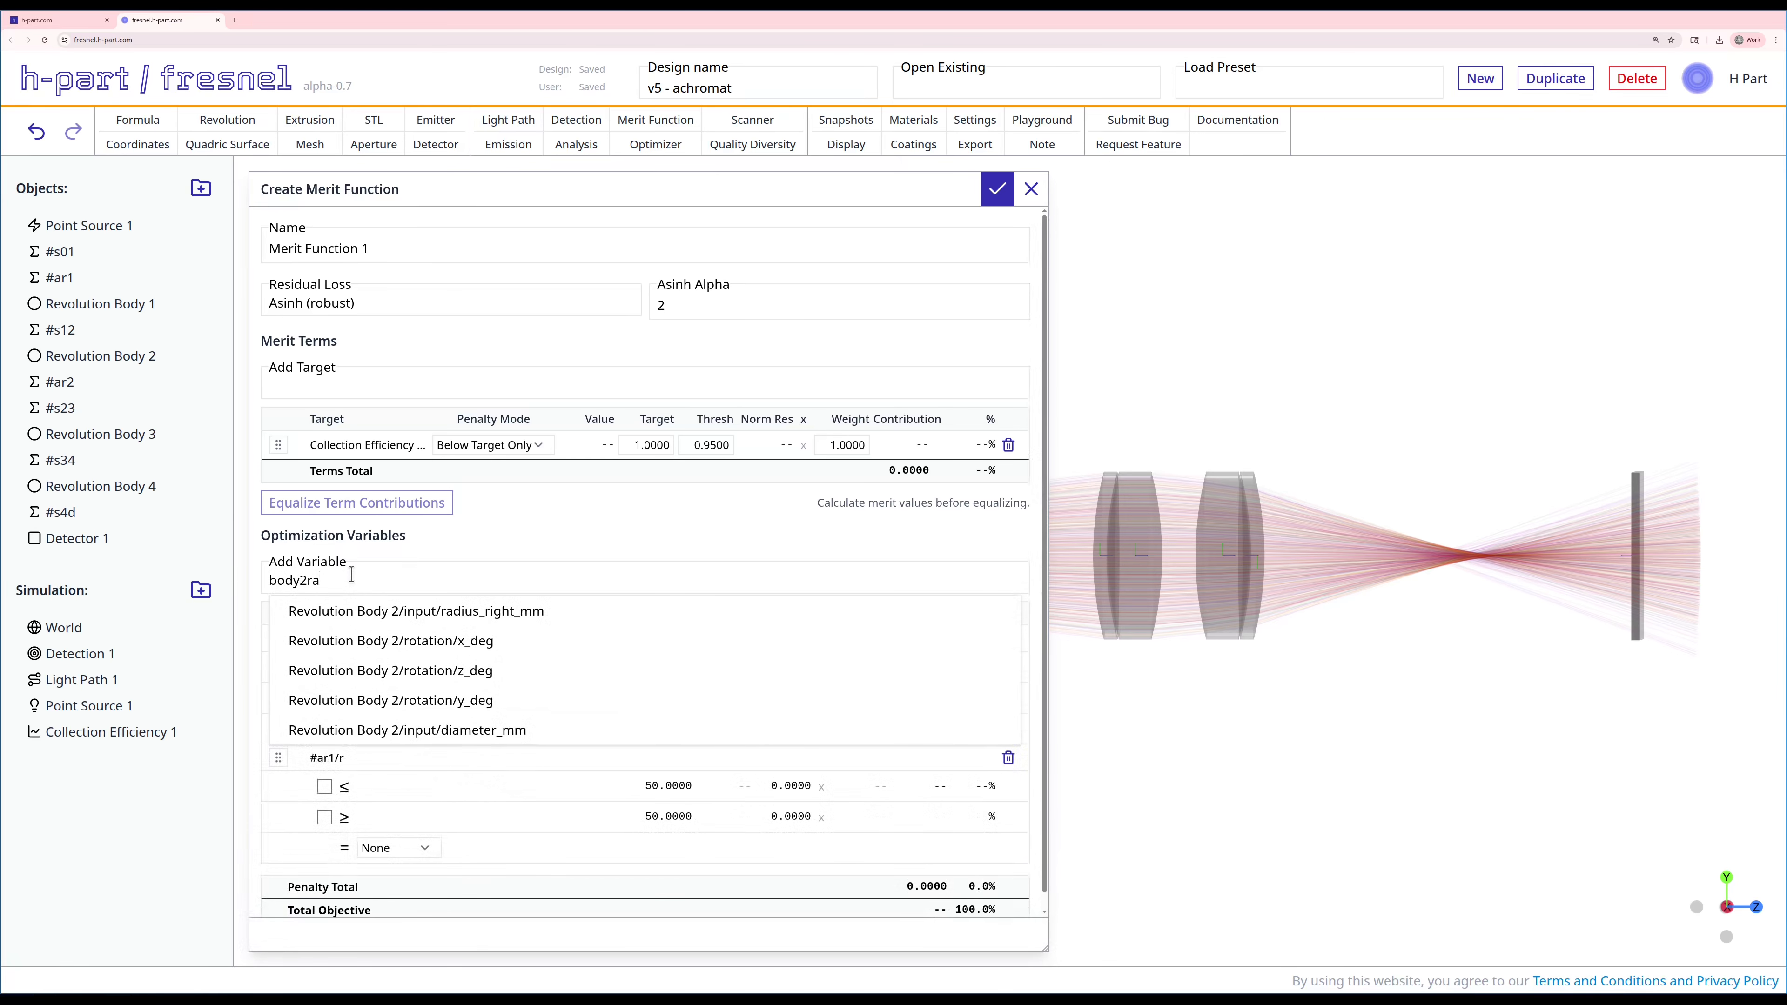
left_click(372, 611)
left_click(351, 579)
type("body3ra")
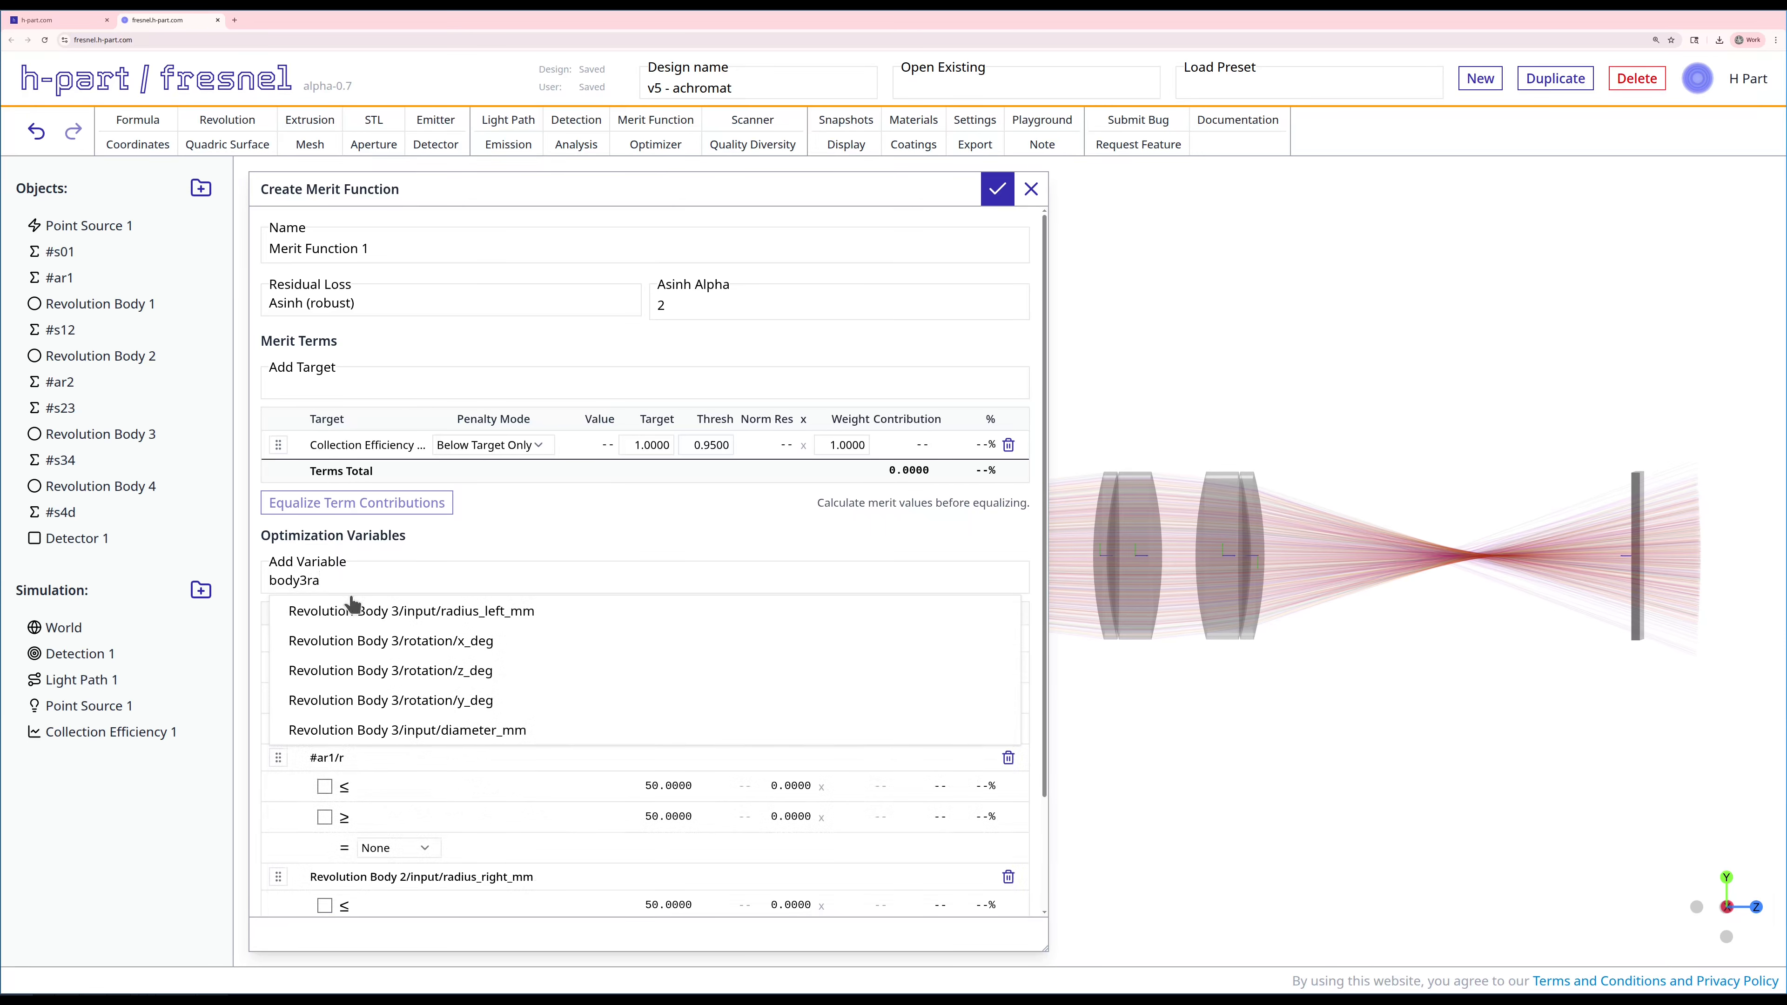
left_click(352, 610)
Step: Add #ar2/r and Revolution Body 4/input/radius_left_mm as optimization variables
left_click(345, 580)
type("ar2")
left_click(323, 611)
left_click(317, 577)
type("body4rad")
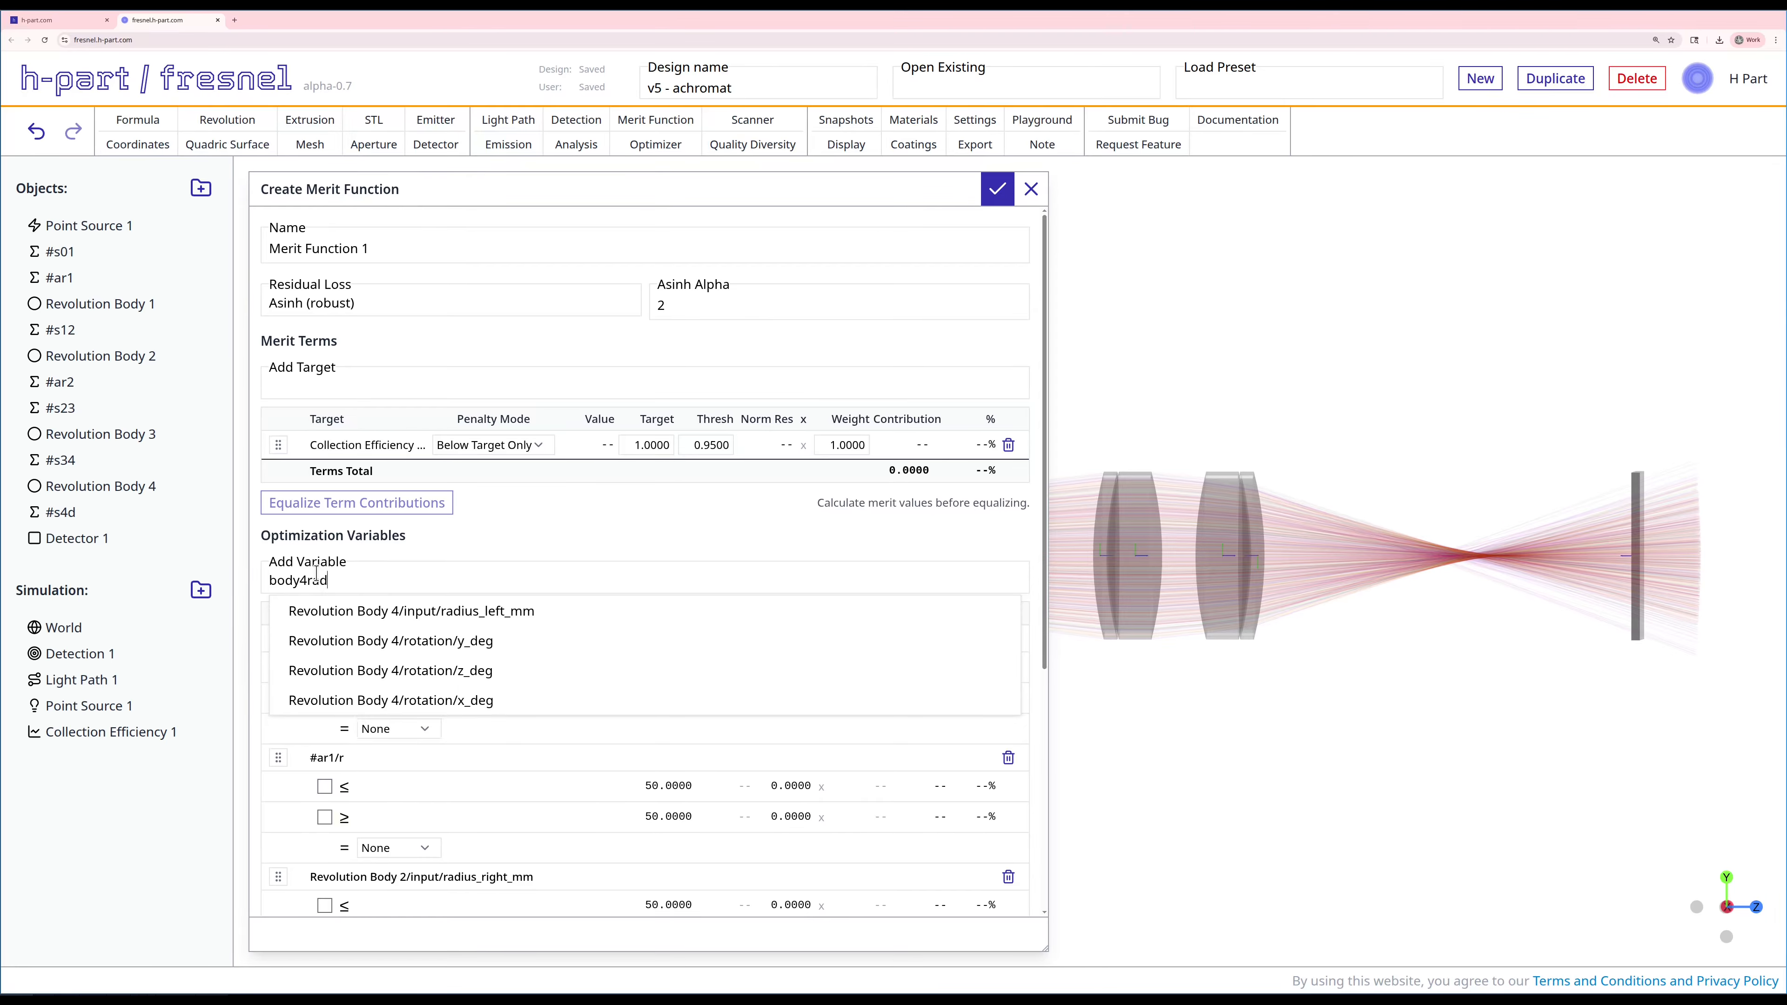
left_click(339, 610)
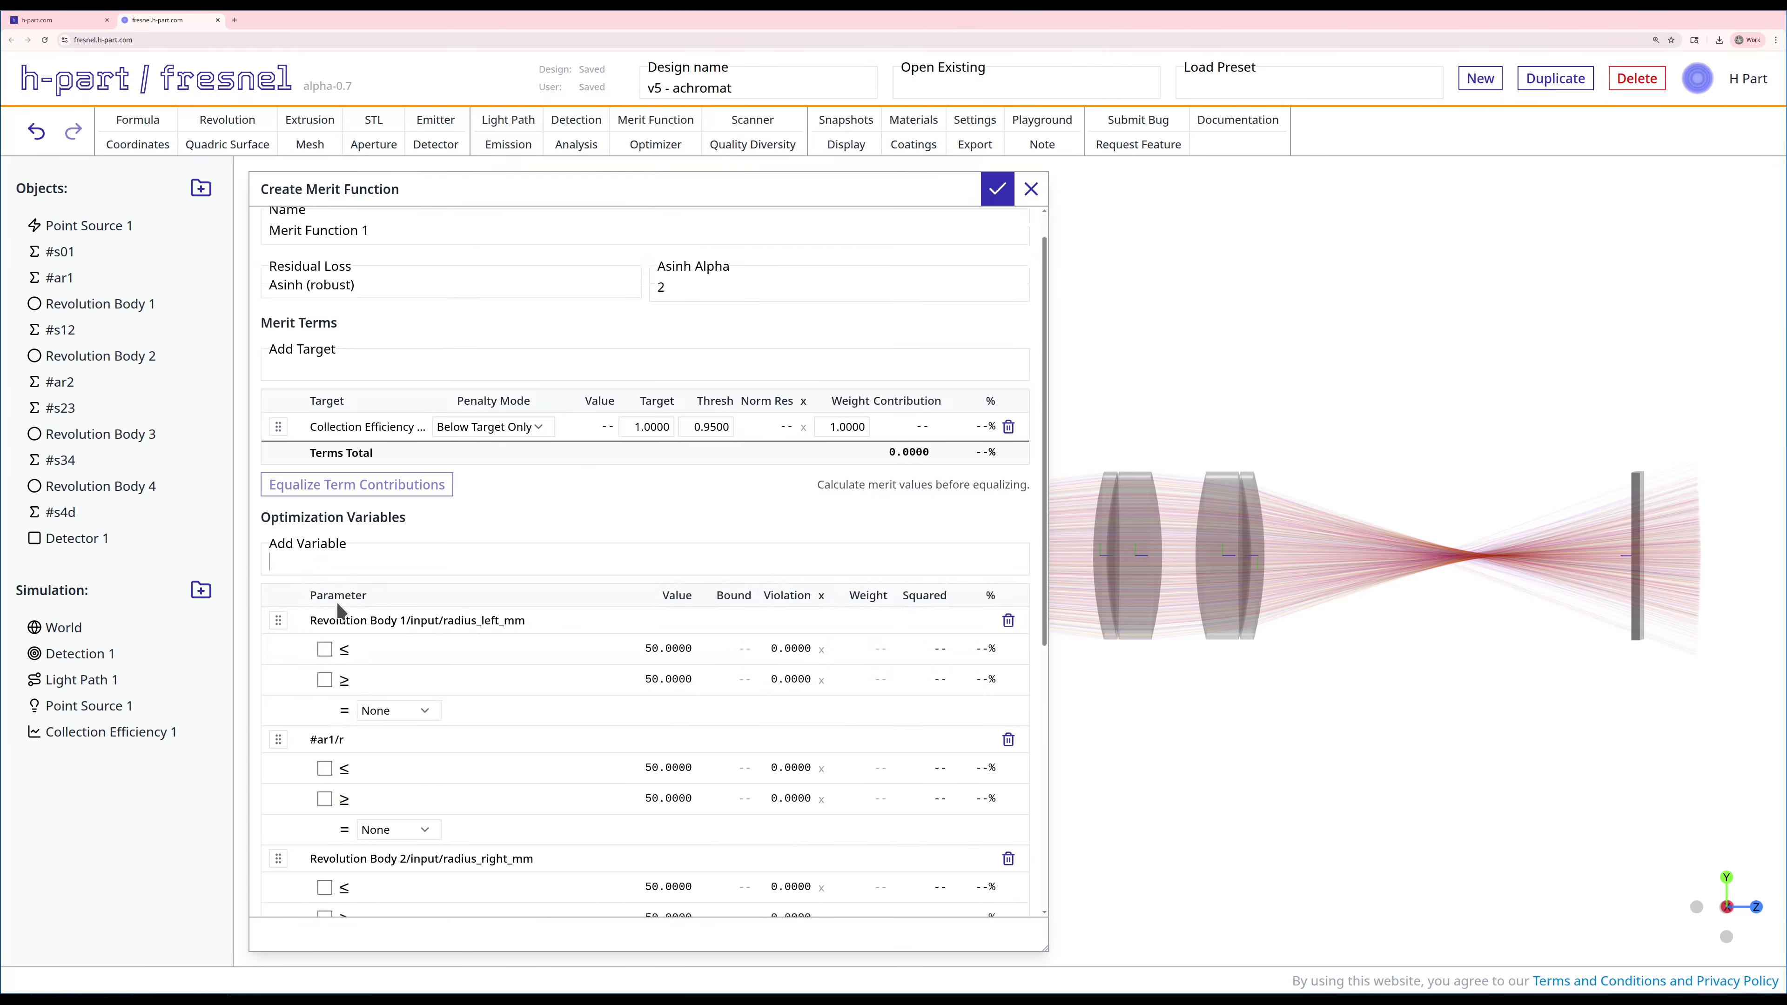
Step: Enable both bounds for the left radius of Revolution Body 1, with a maximum of 1000 and a minimum of 18
scroll(336, 605, "down", 2)
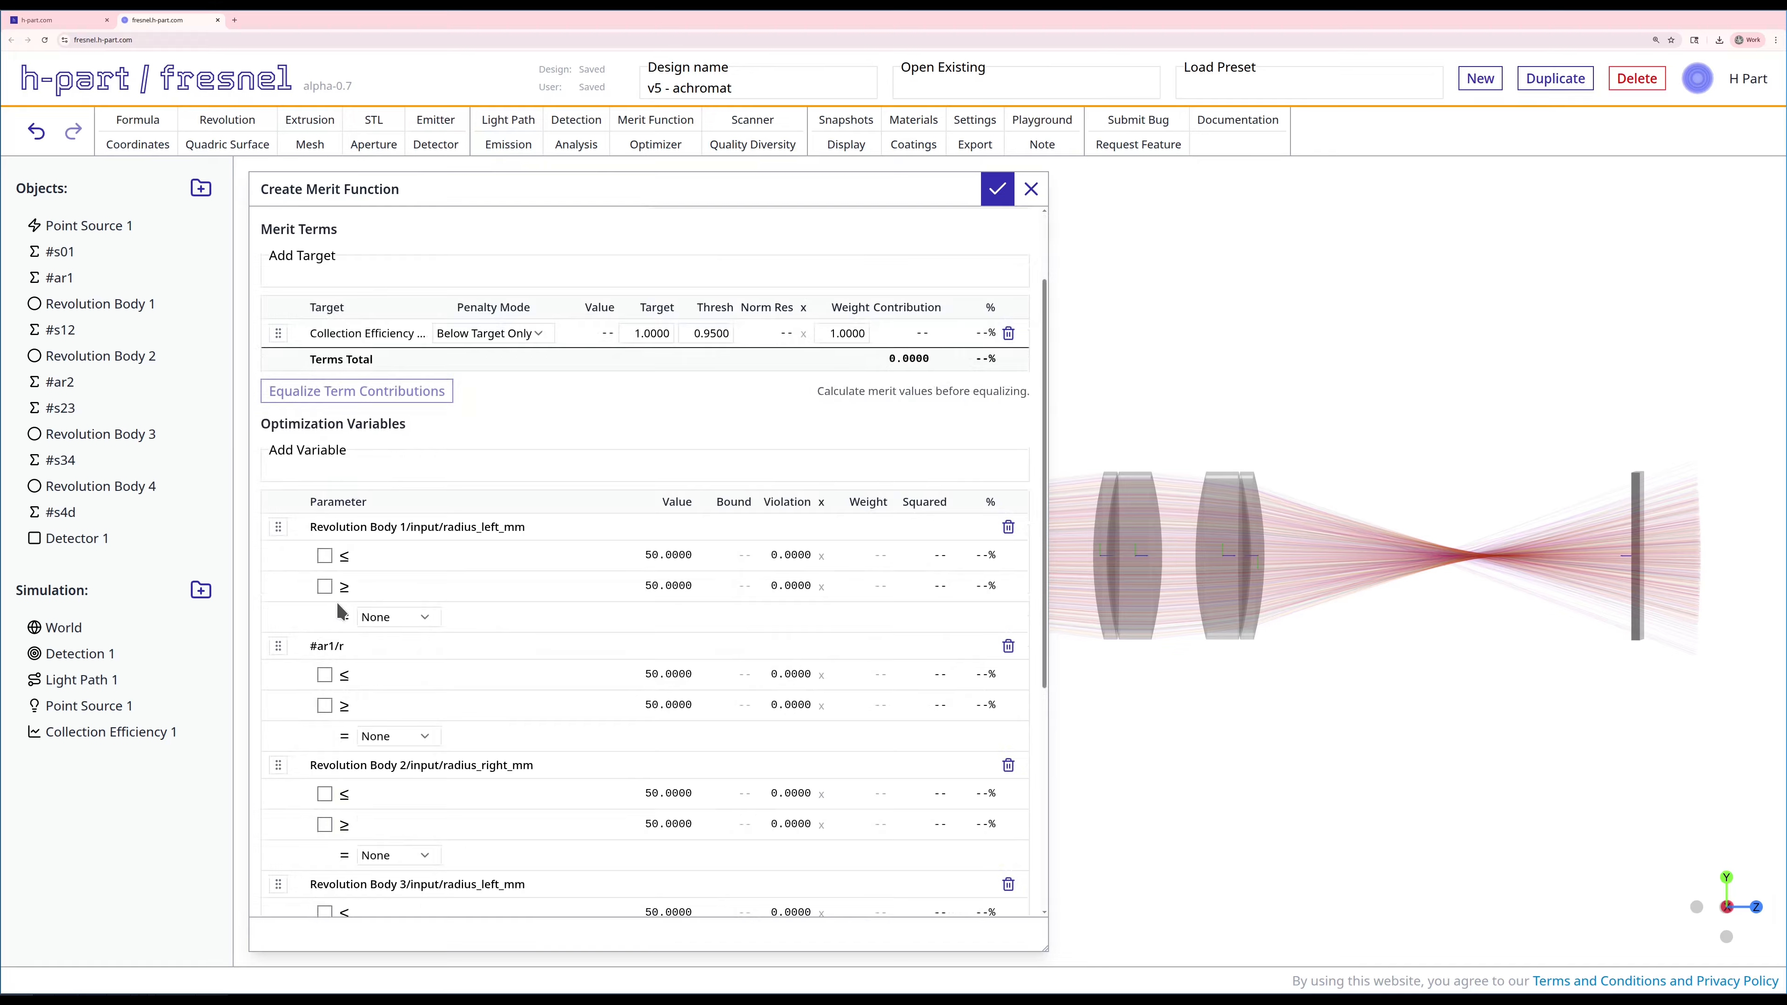
left_click(324, 555)
left_click(325, 585)
double_click(735, 553)
type("1000")
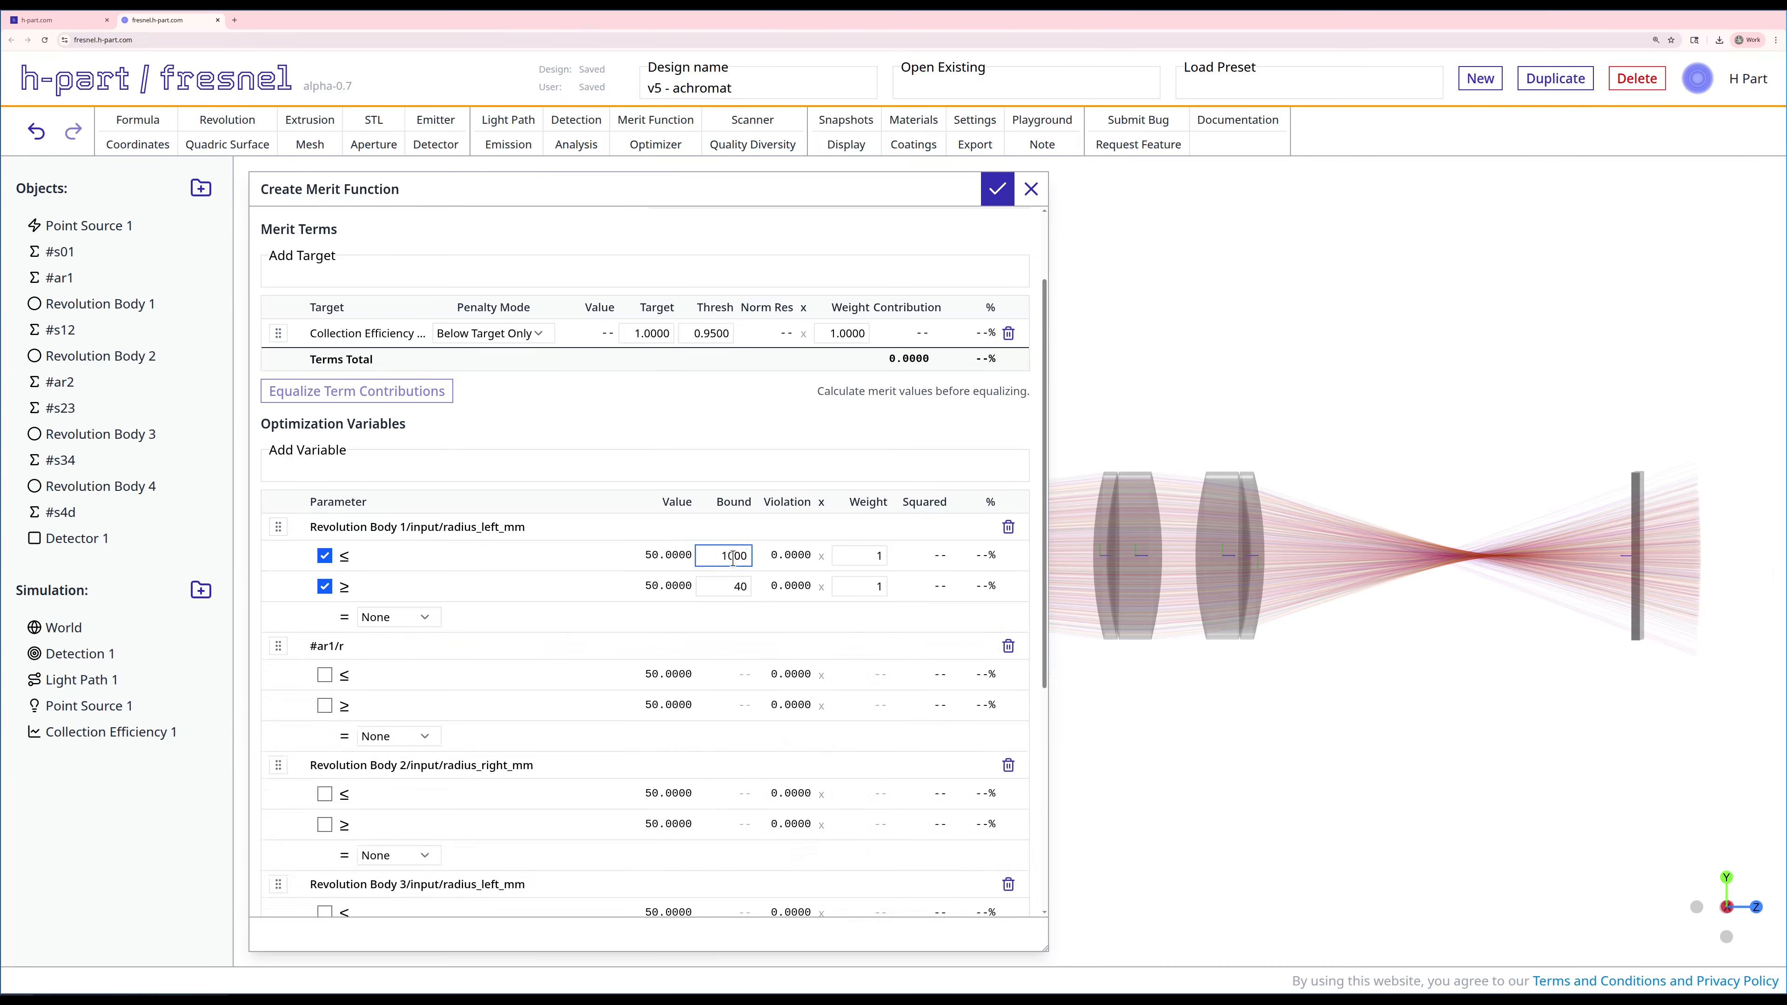
double_click(732, 584)
type("18")
Step: Enable both bounds for #ar1/r, with a maximum of 80 and a minimum of 18
left_click(324, 674)
left_click(324, 705)
double_click(721, 673)
type("80")
double_click(726, 704)
type("18")
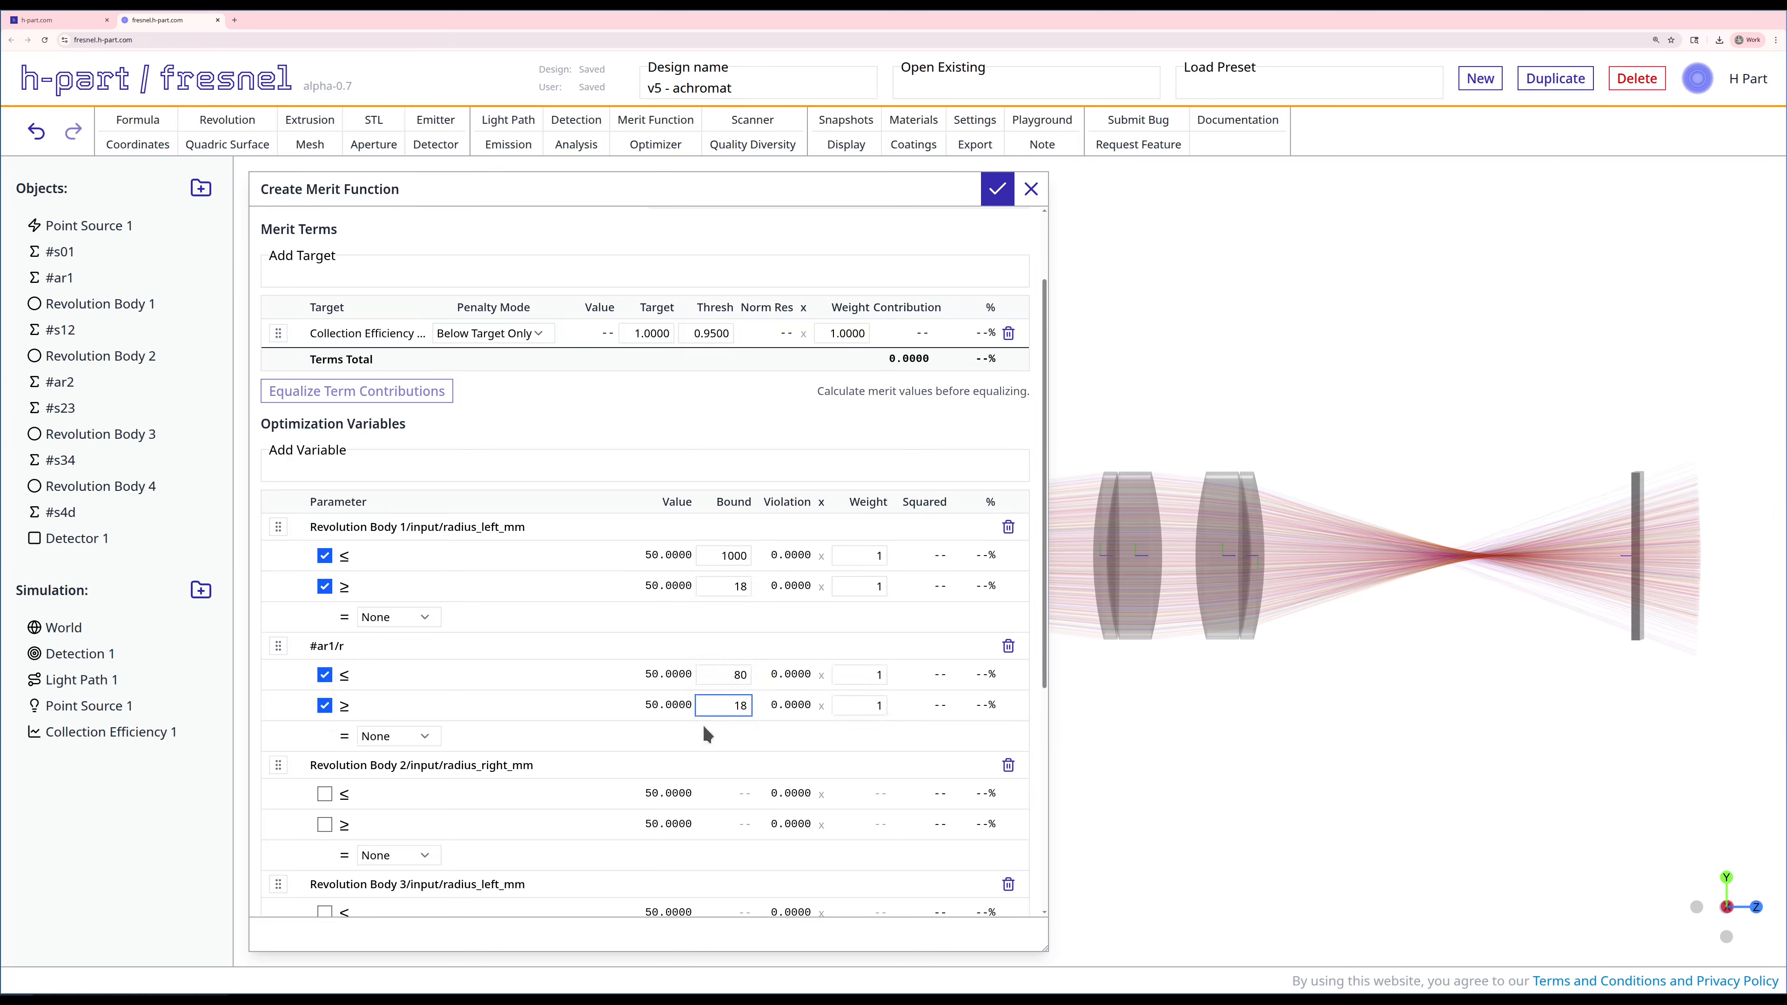
left_click(677, 737)
Step: Enable both bounds for the right radius of Revolution Body 2, with a maximum of 80 and a minimum of 18
scroll(677, 739, "down", 3)
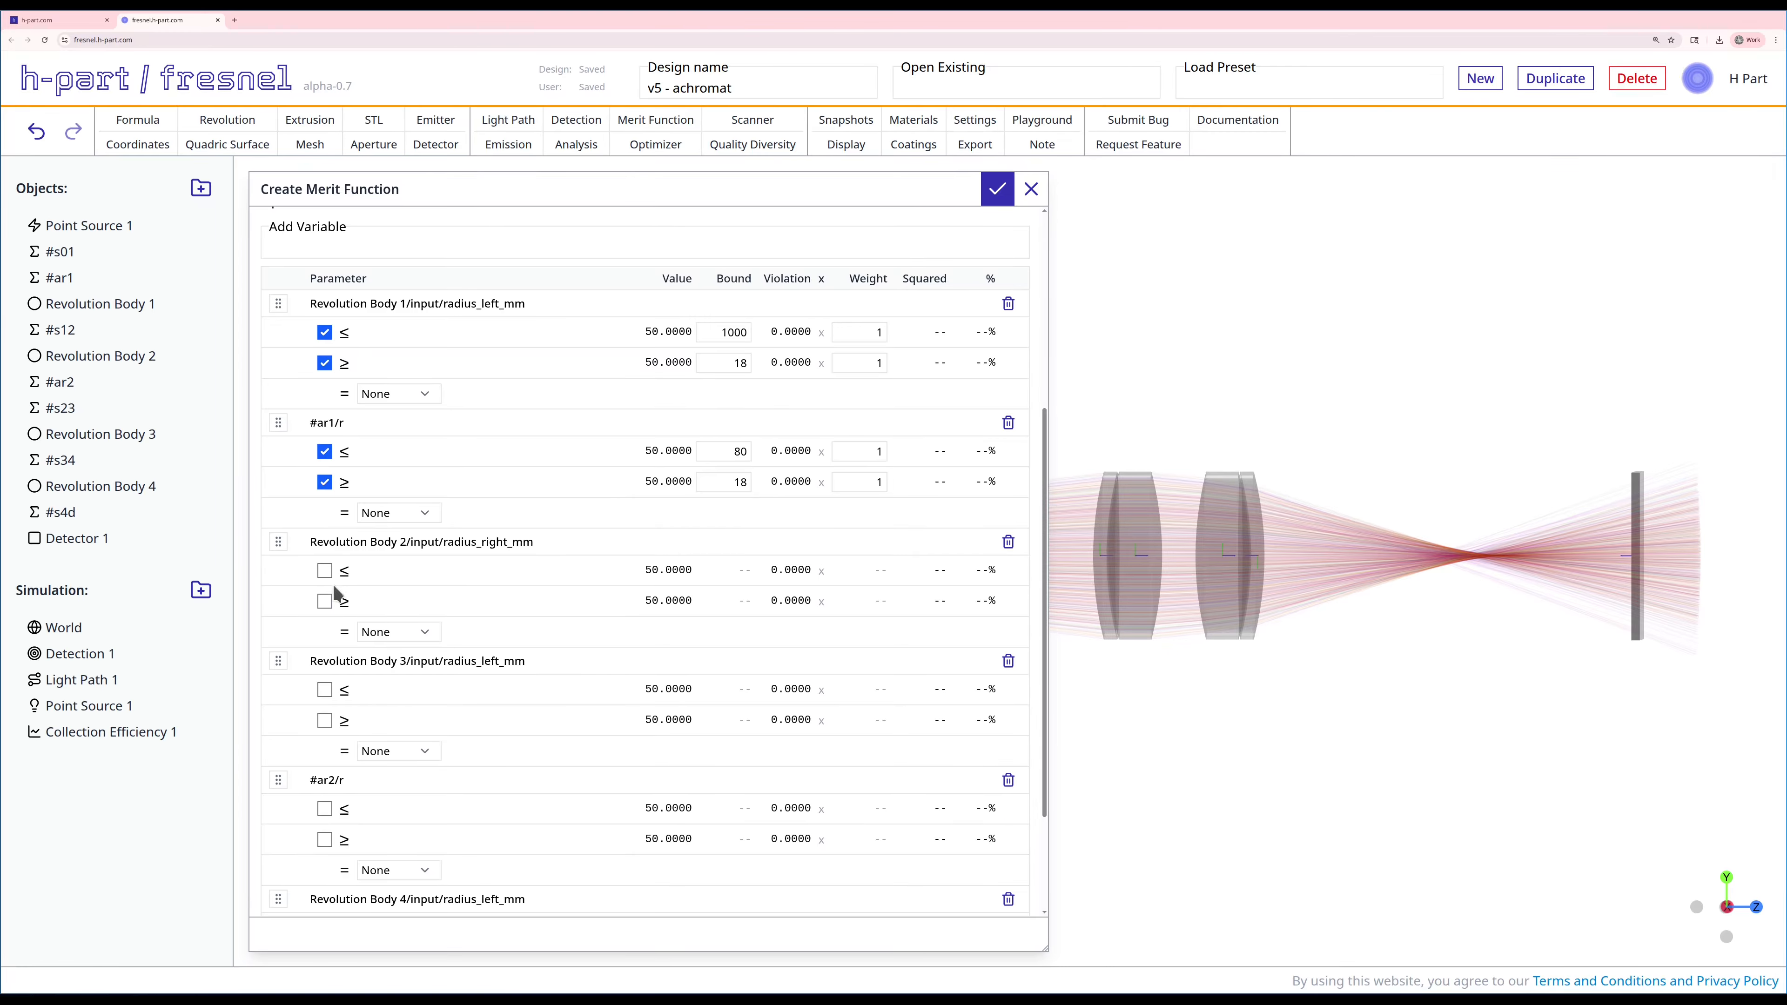
left_click(324, 570)
left_click(324, 601)
left_click(730, 576)
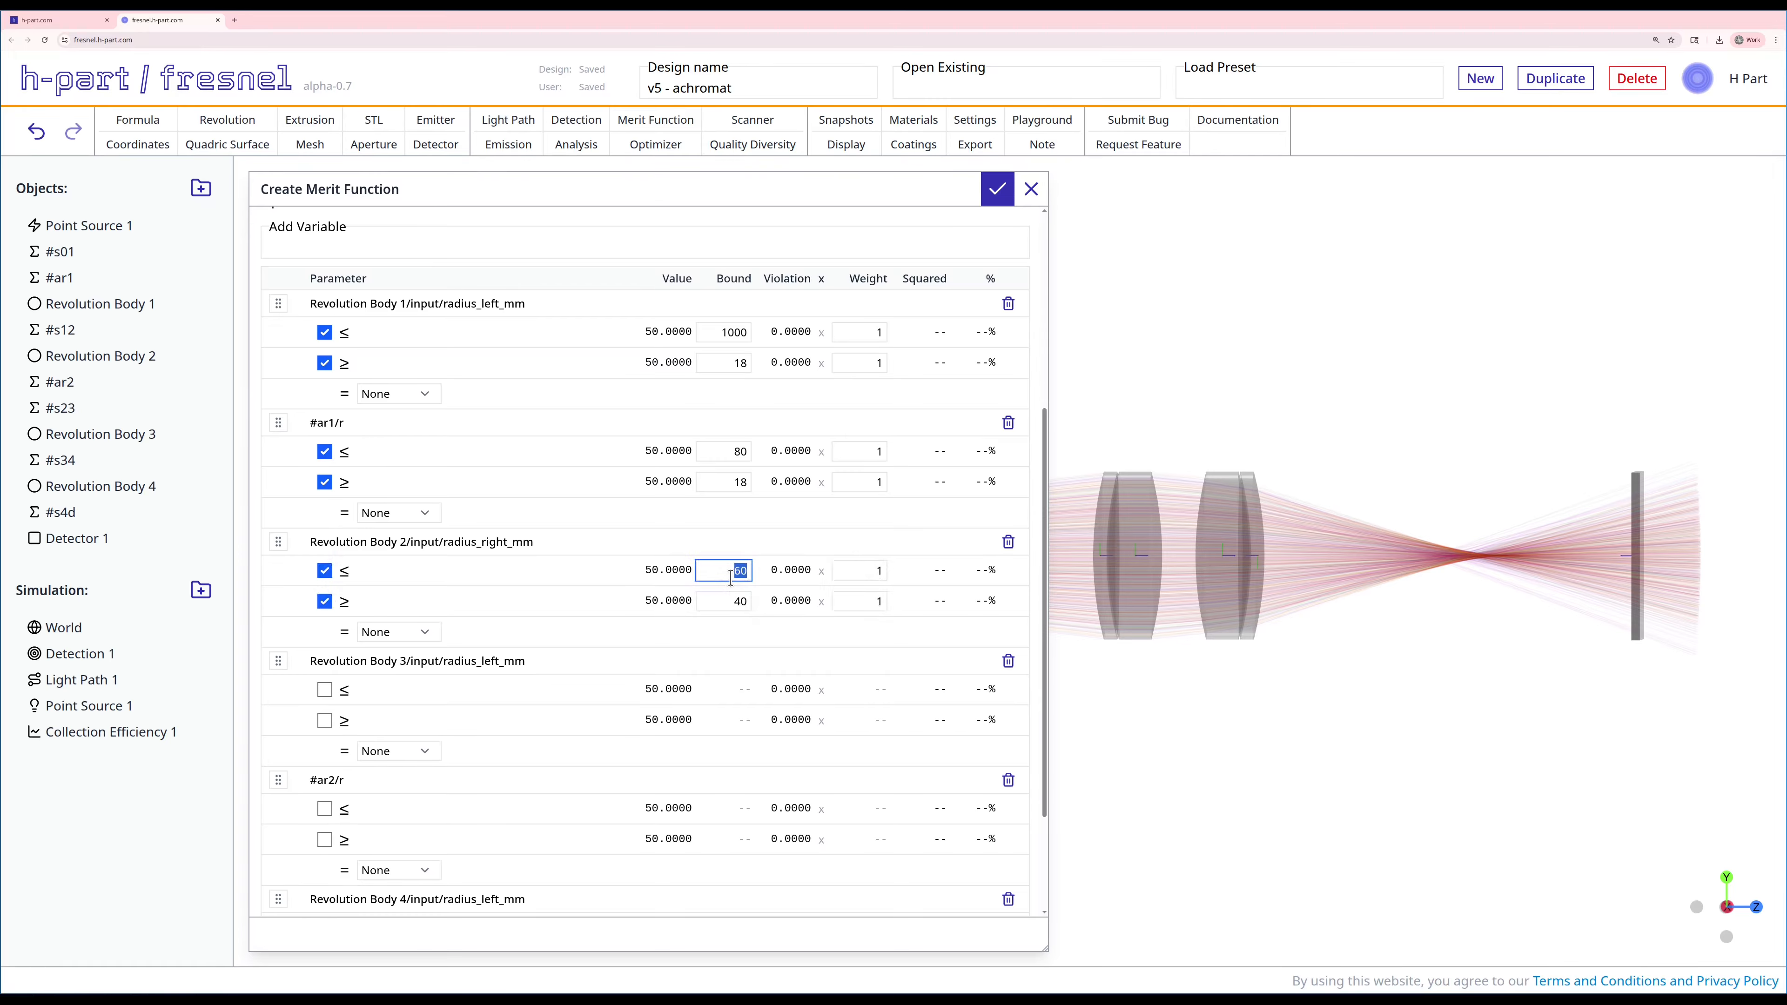
type("80")
left_click(733, 600)
type("18")
Step: Enable both bounds for the left radius of Revolution Body 3, with a maximum of 80 and a minimum of 18
scroll(350, 528, "down", 2)
left_click(324, 531)
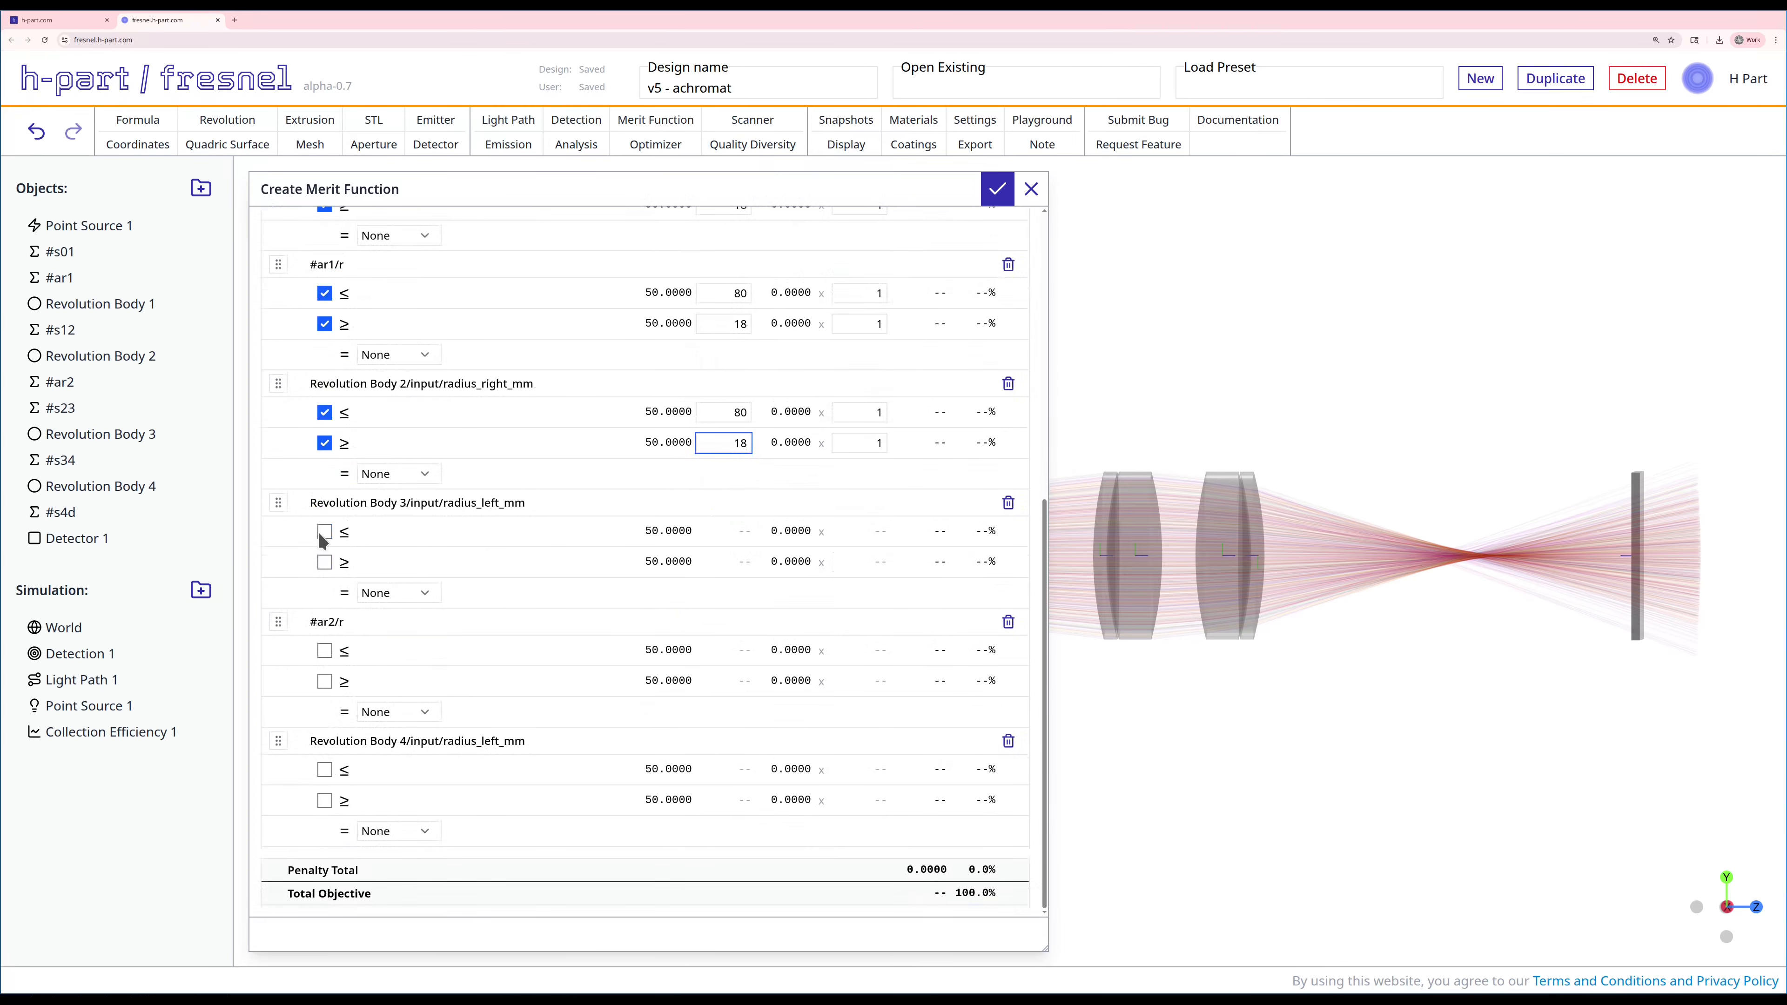
left_click(324, 561)
double_click(731, 533)
type("80")
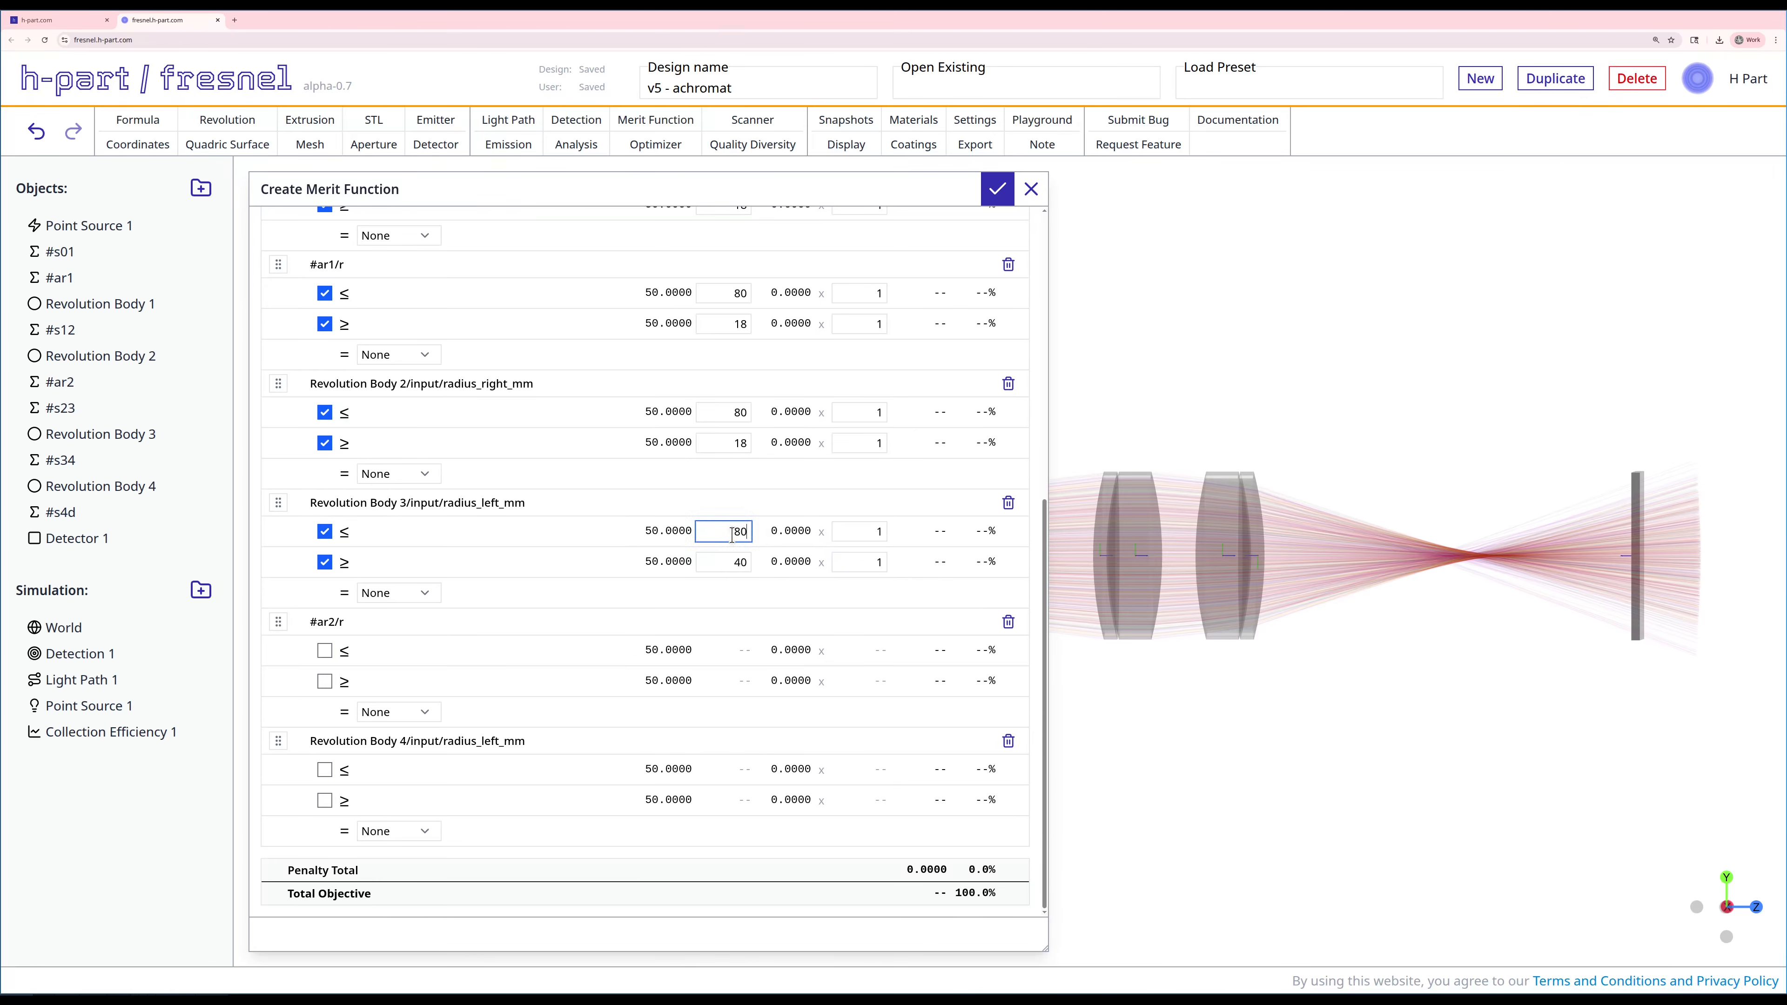
double_click(728, 561)
type("18")
Step: Enable both bounds for #ar2/r, with a maximum of 80 and a minimum of 18
left_click(324, 651)
left_click(324, 681)
left_click(737, 648)
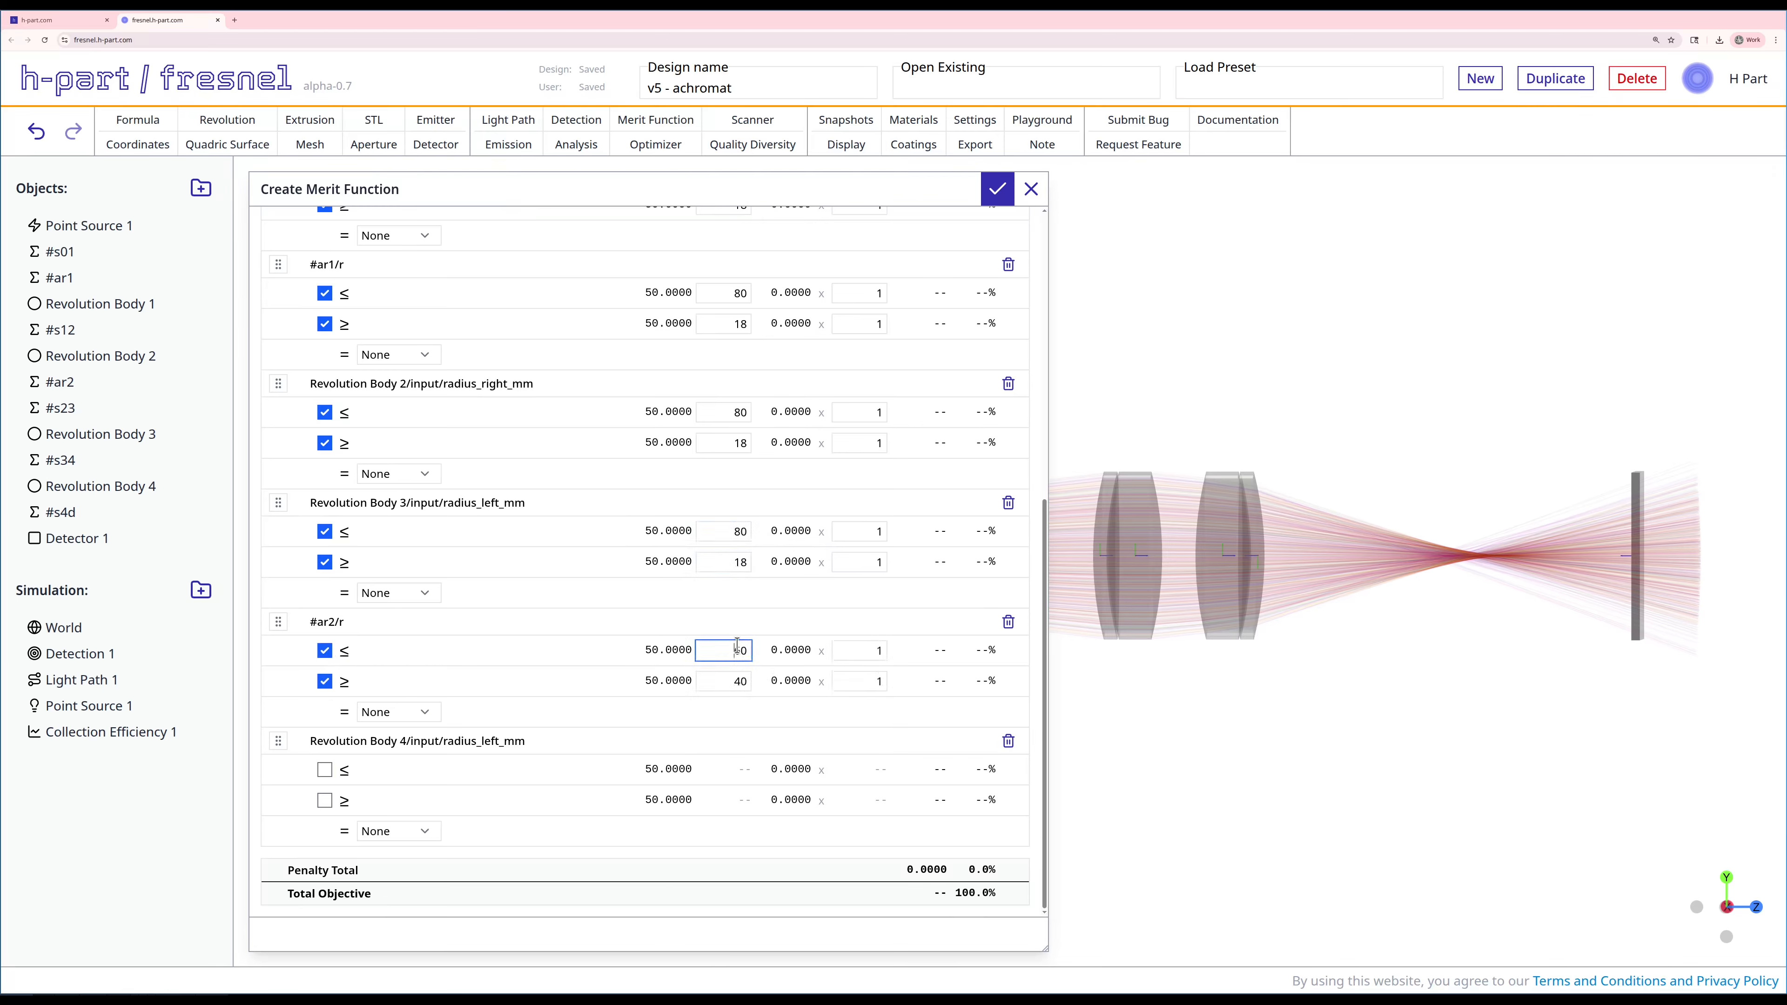
double_click(737, 646)
type("80")
double_click(729, 681)
type("18")
Step: Bound the left radius of Revolution Body 4 between 18 and 1000 and create the merit function
left_click(324, 770)
left_click(324, 801)
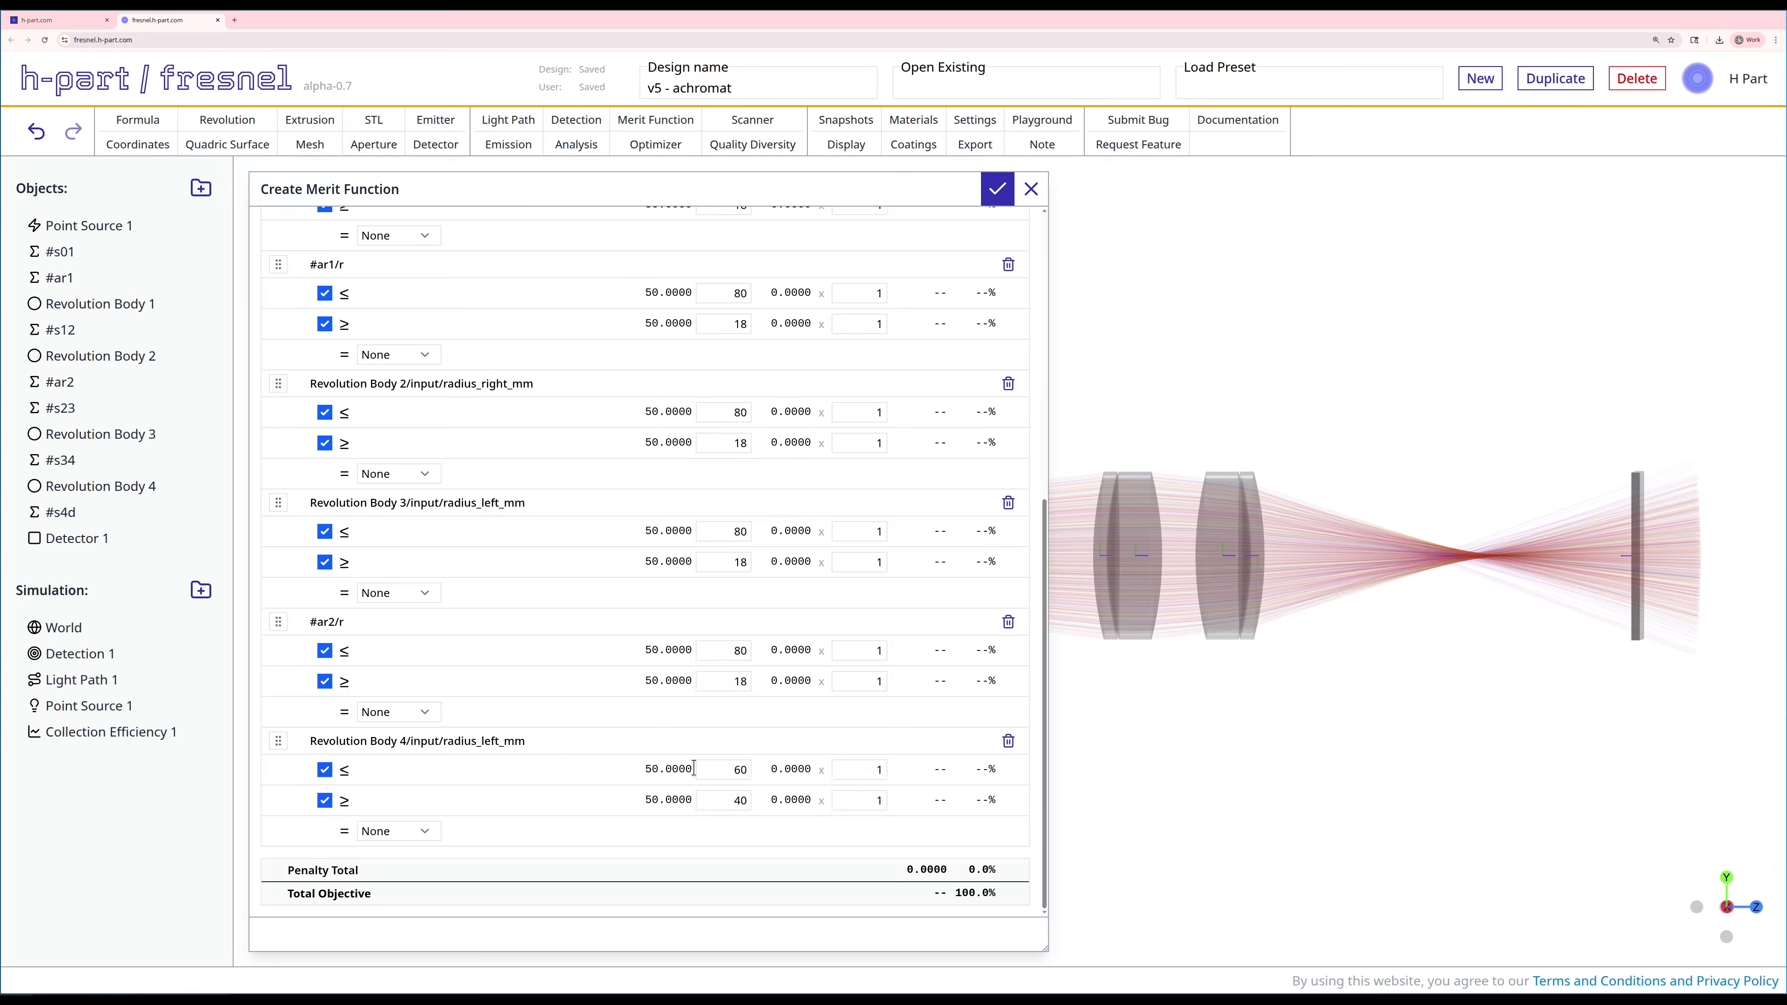
double_click(711, 773)
type("1000")
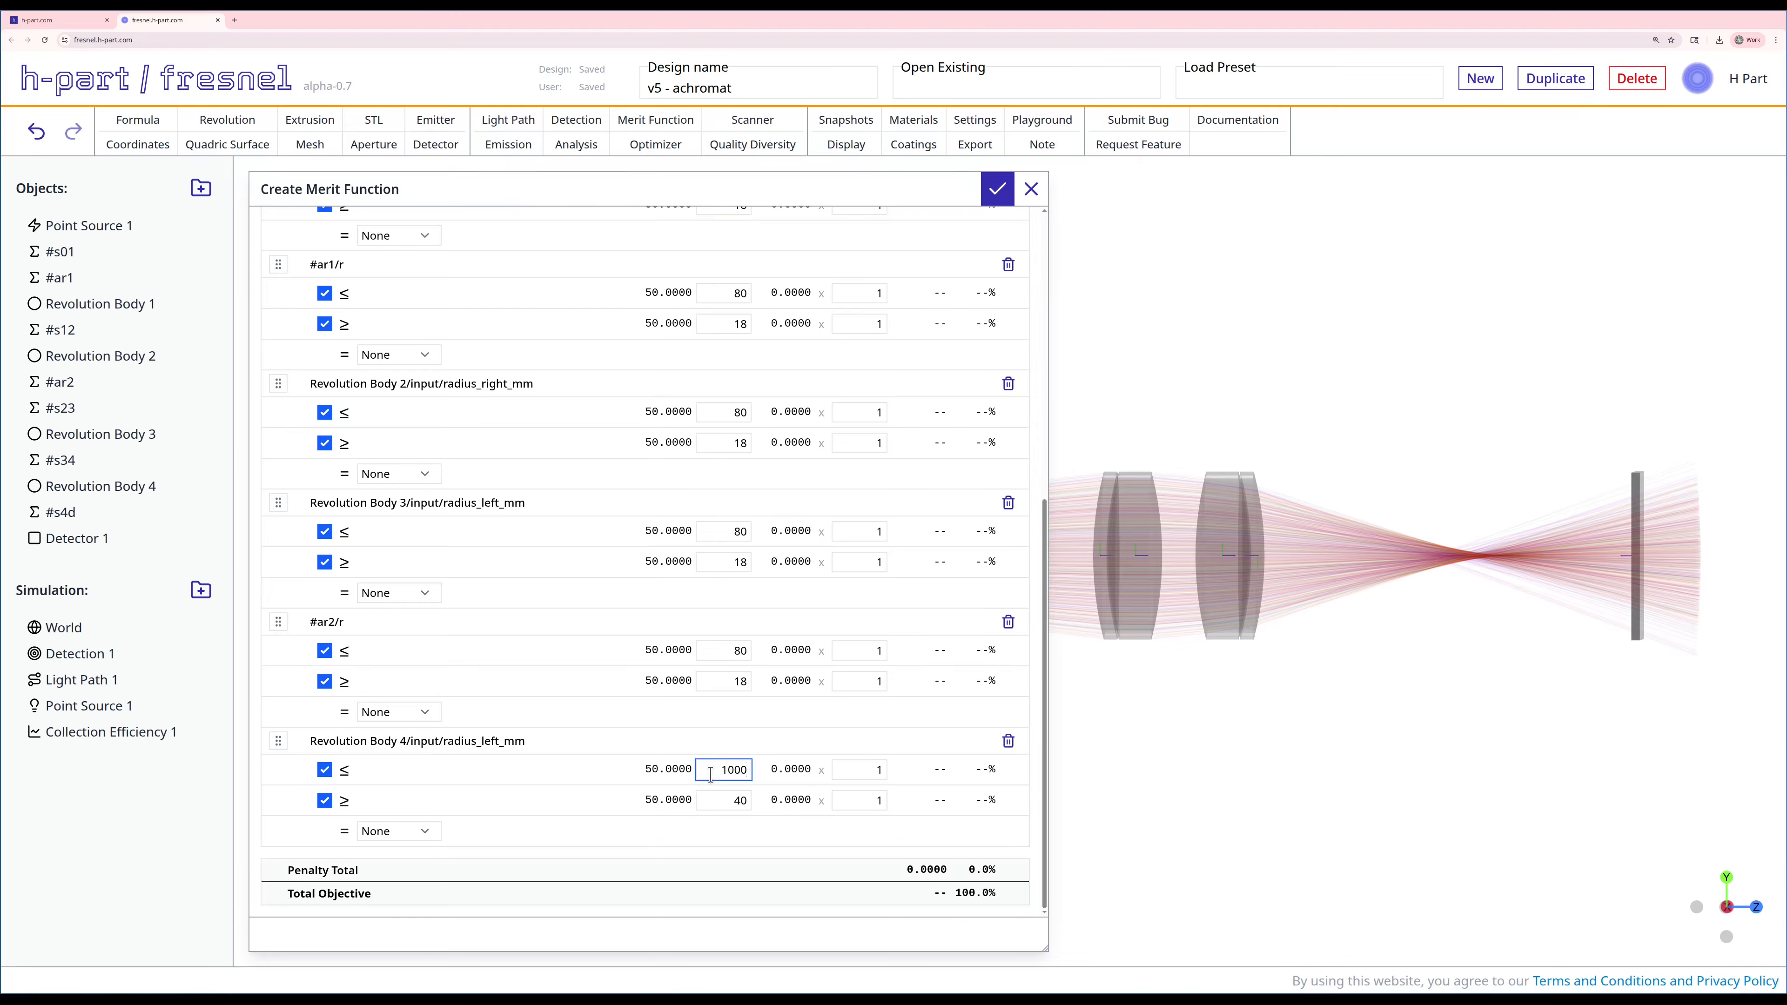
double_click(721, 798)
type("18")
left_click(751, 831)
left_click(997, 189)
Step: Calculate Merit Function 1, and replace its merit term with a new one targeting Collection Efficiency 1/soft_efficiency
right_click(116, 766)
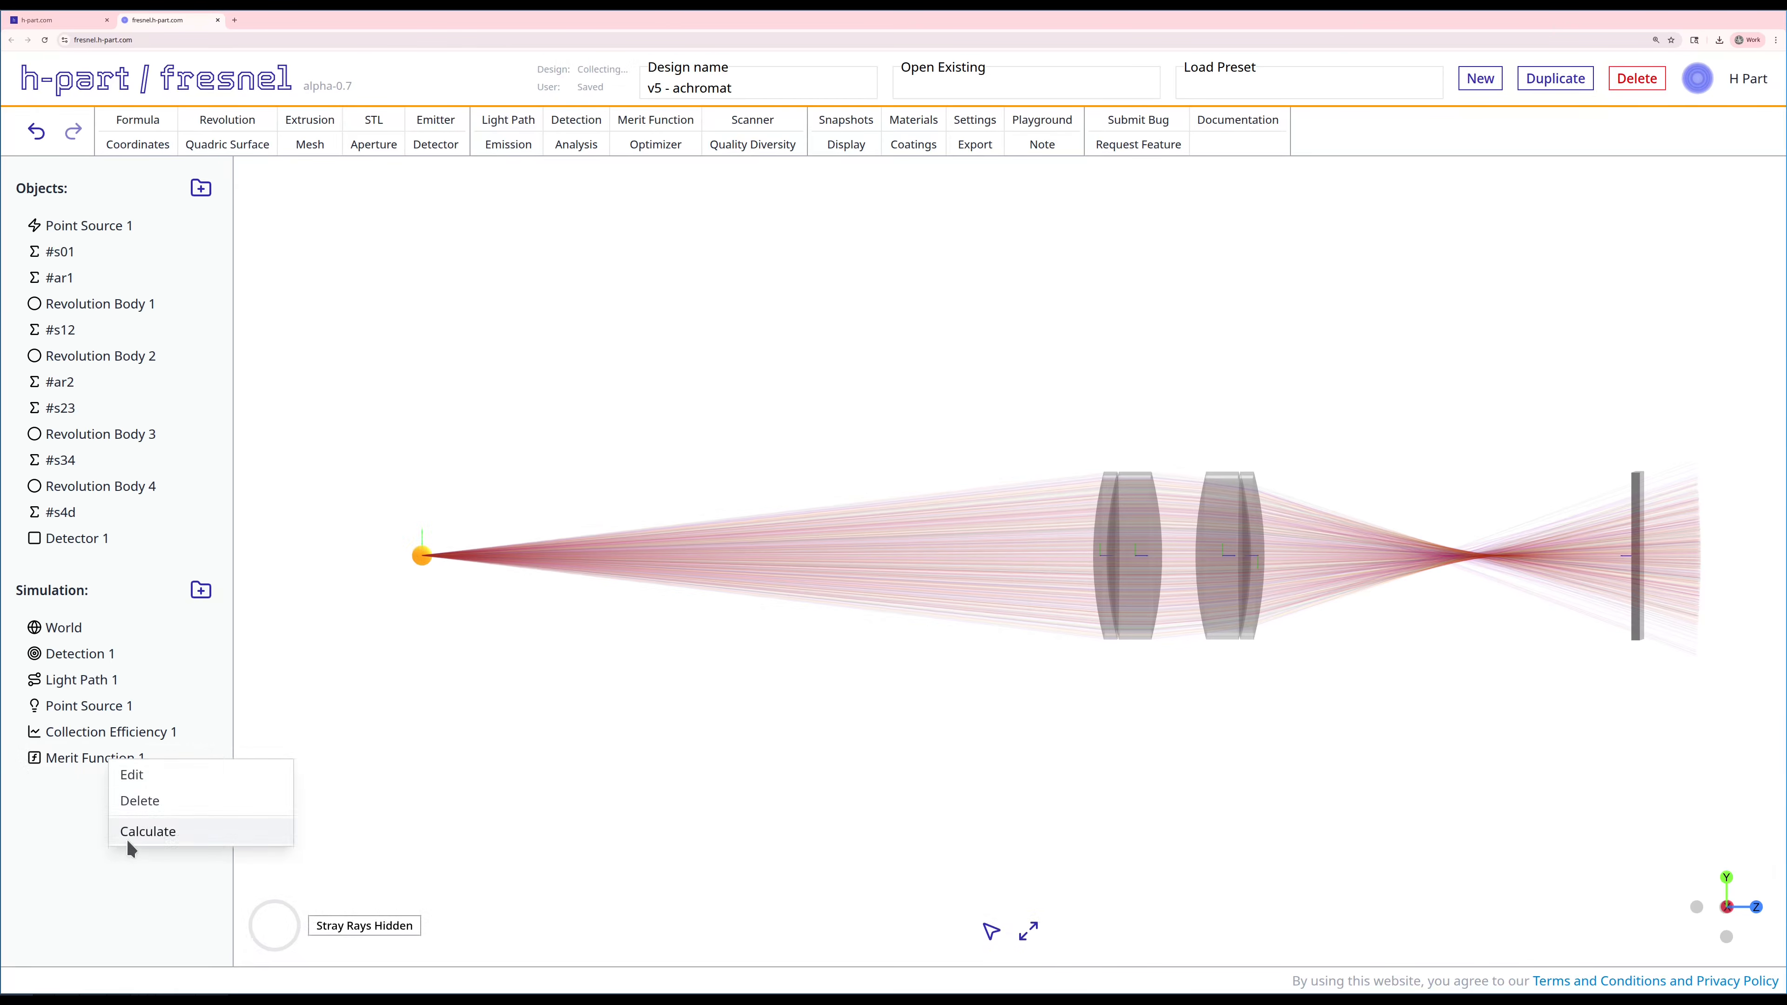
left_click(128, 832)
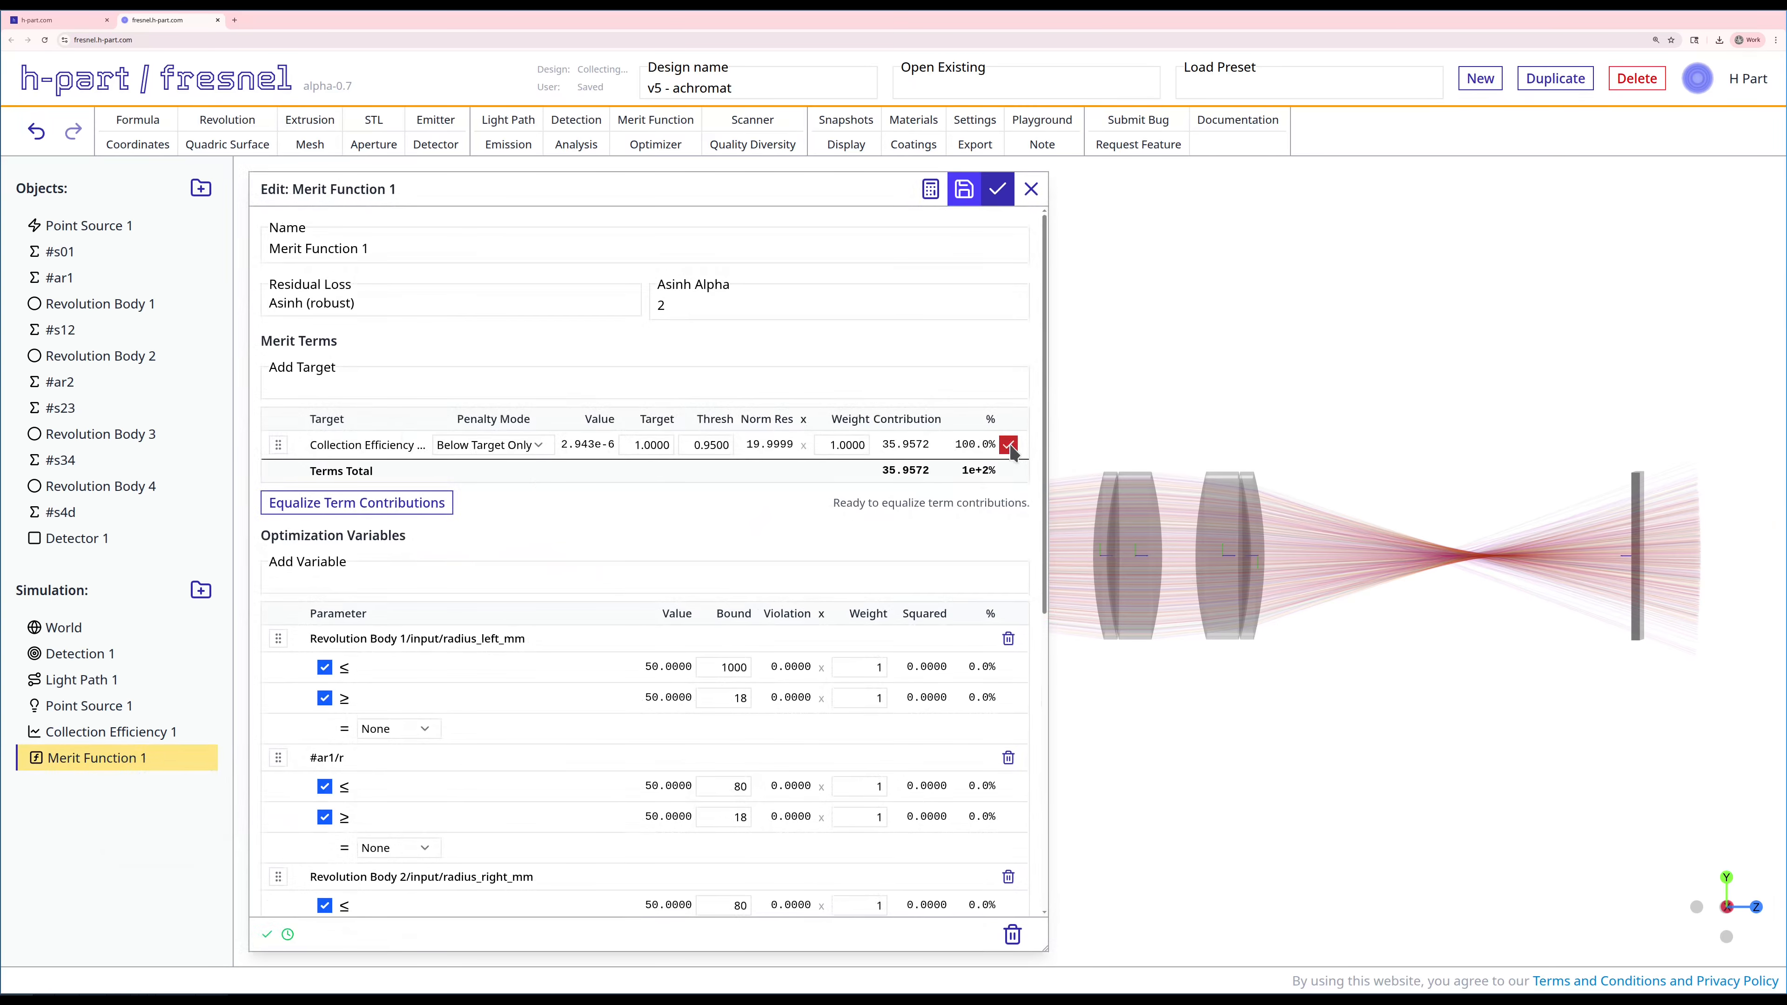
left_click(1008, 444)
left_click(677, 388)
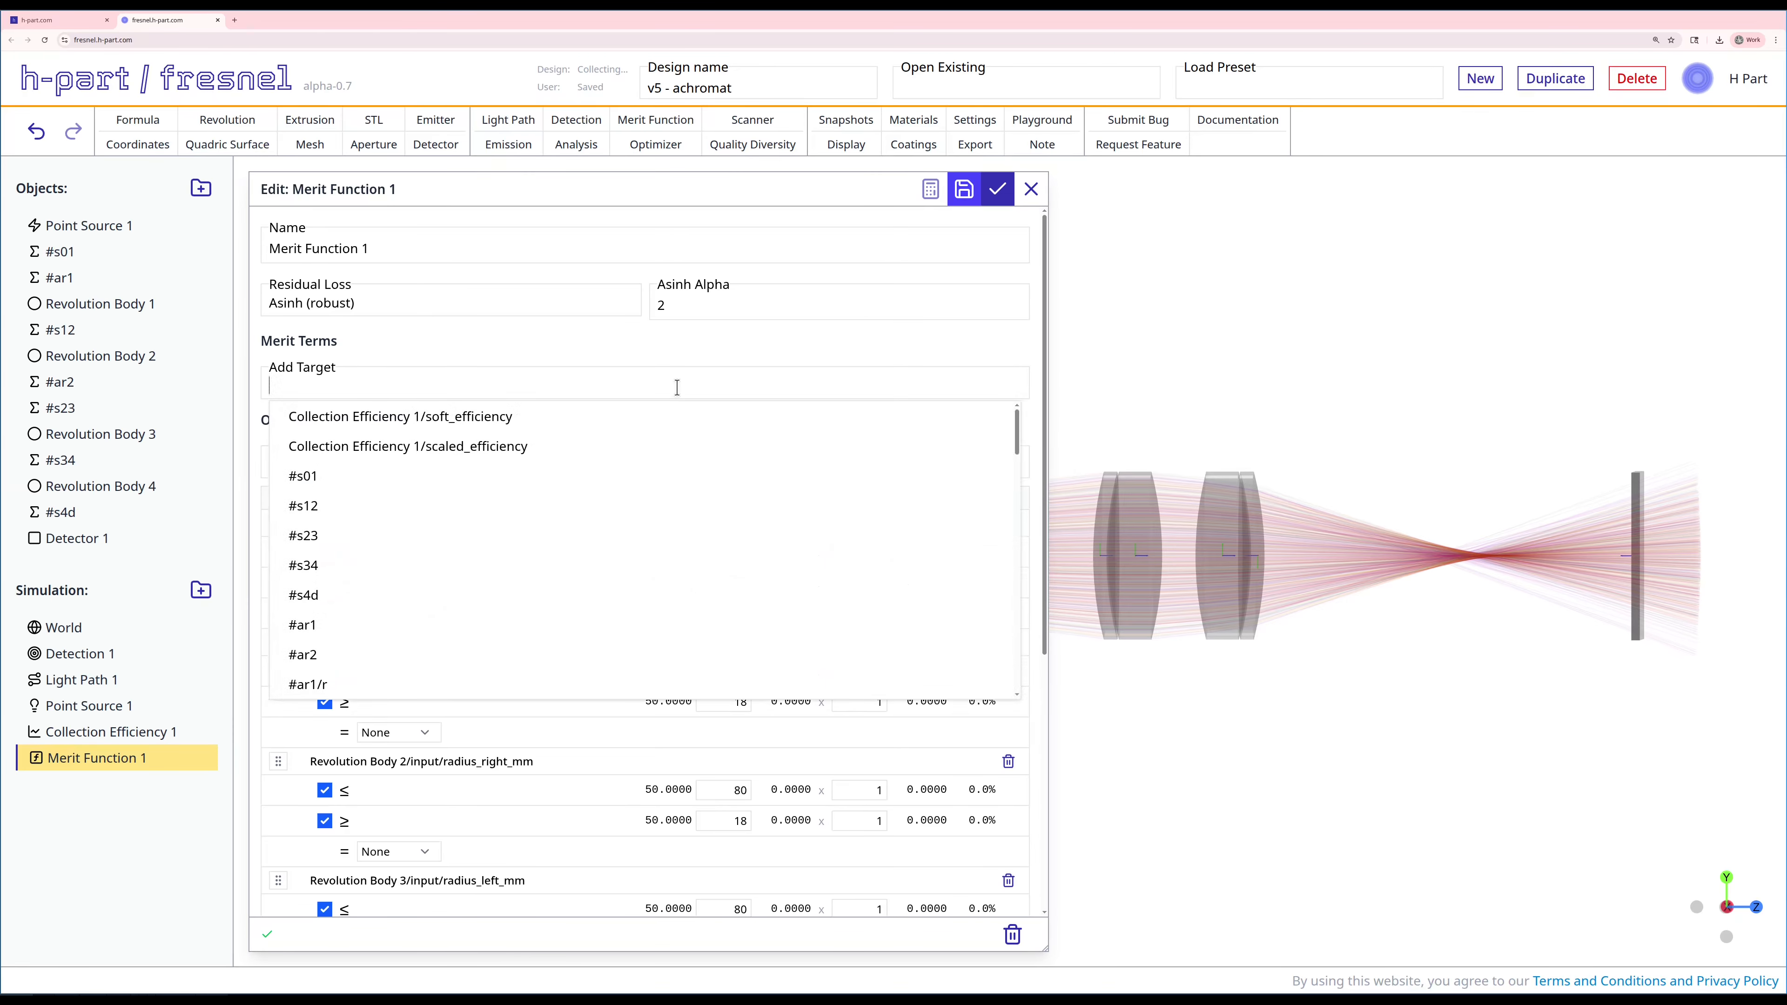
left_click(523, 416)
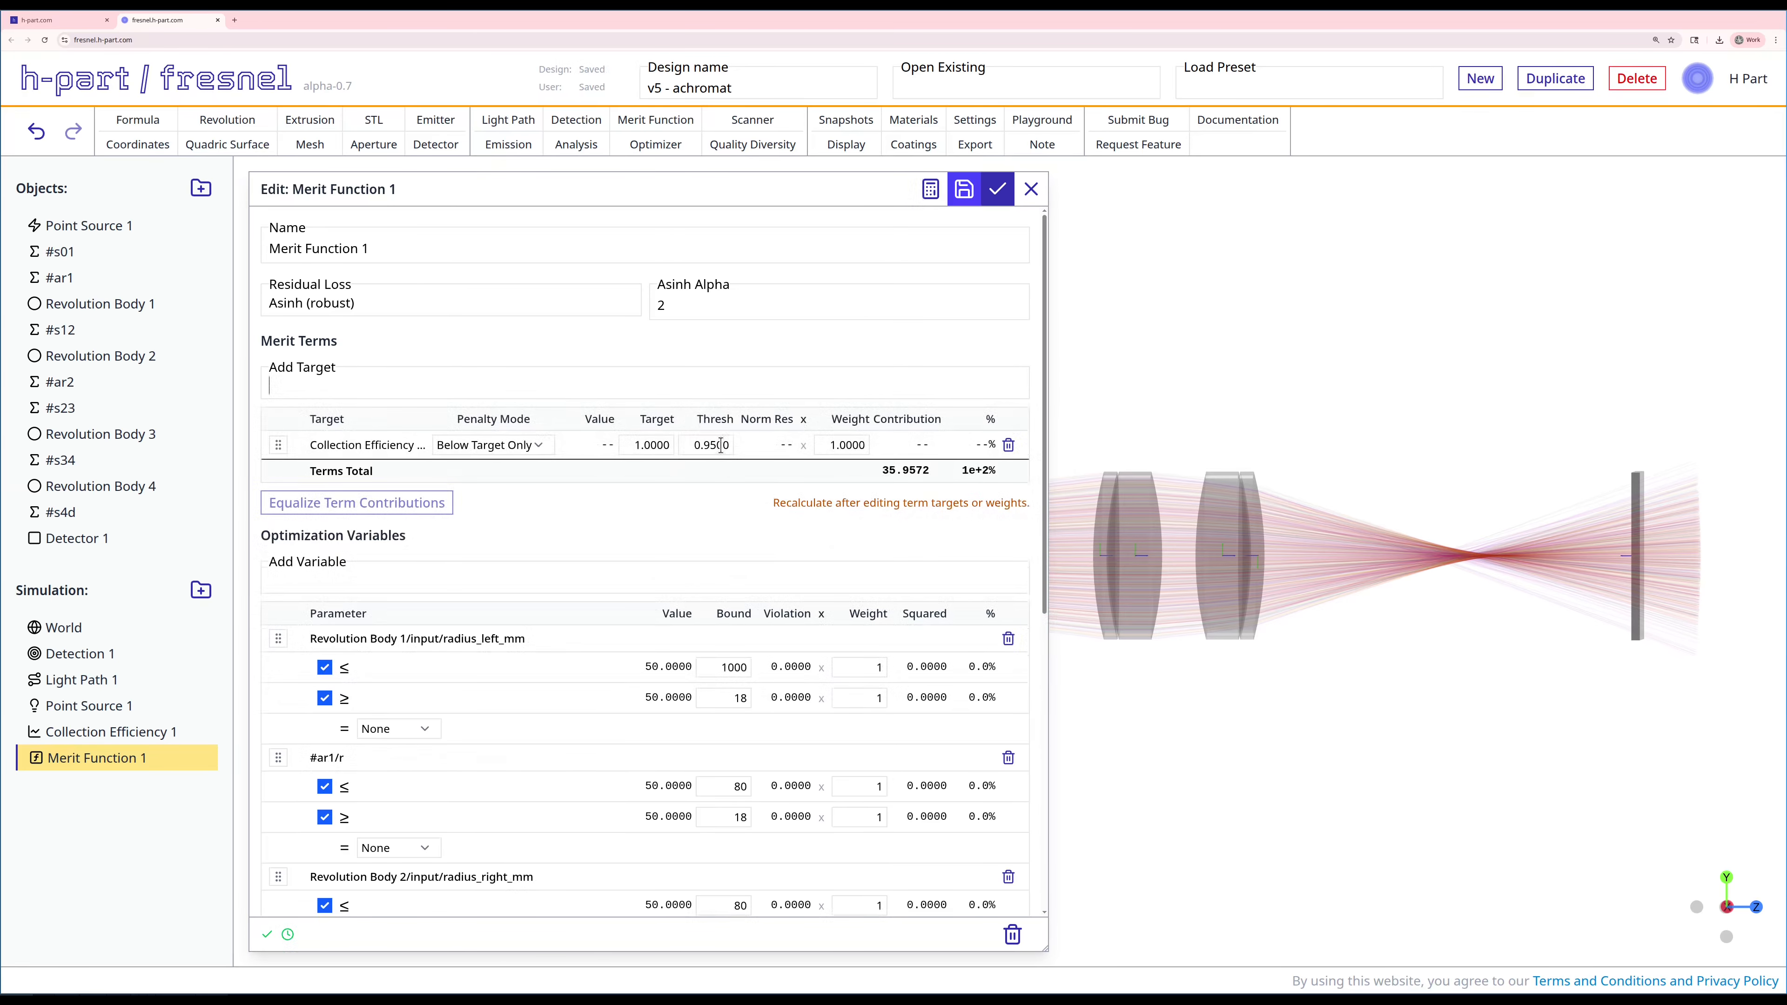
Step: Set the collection efficiency merit term's target to 0.4 and its threshold to 0.3
double_click(662, 444)
type("0.4")
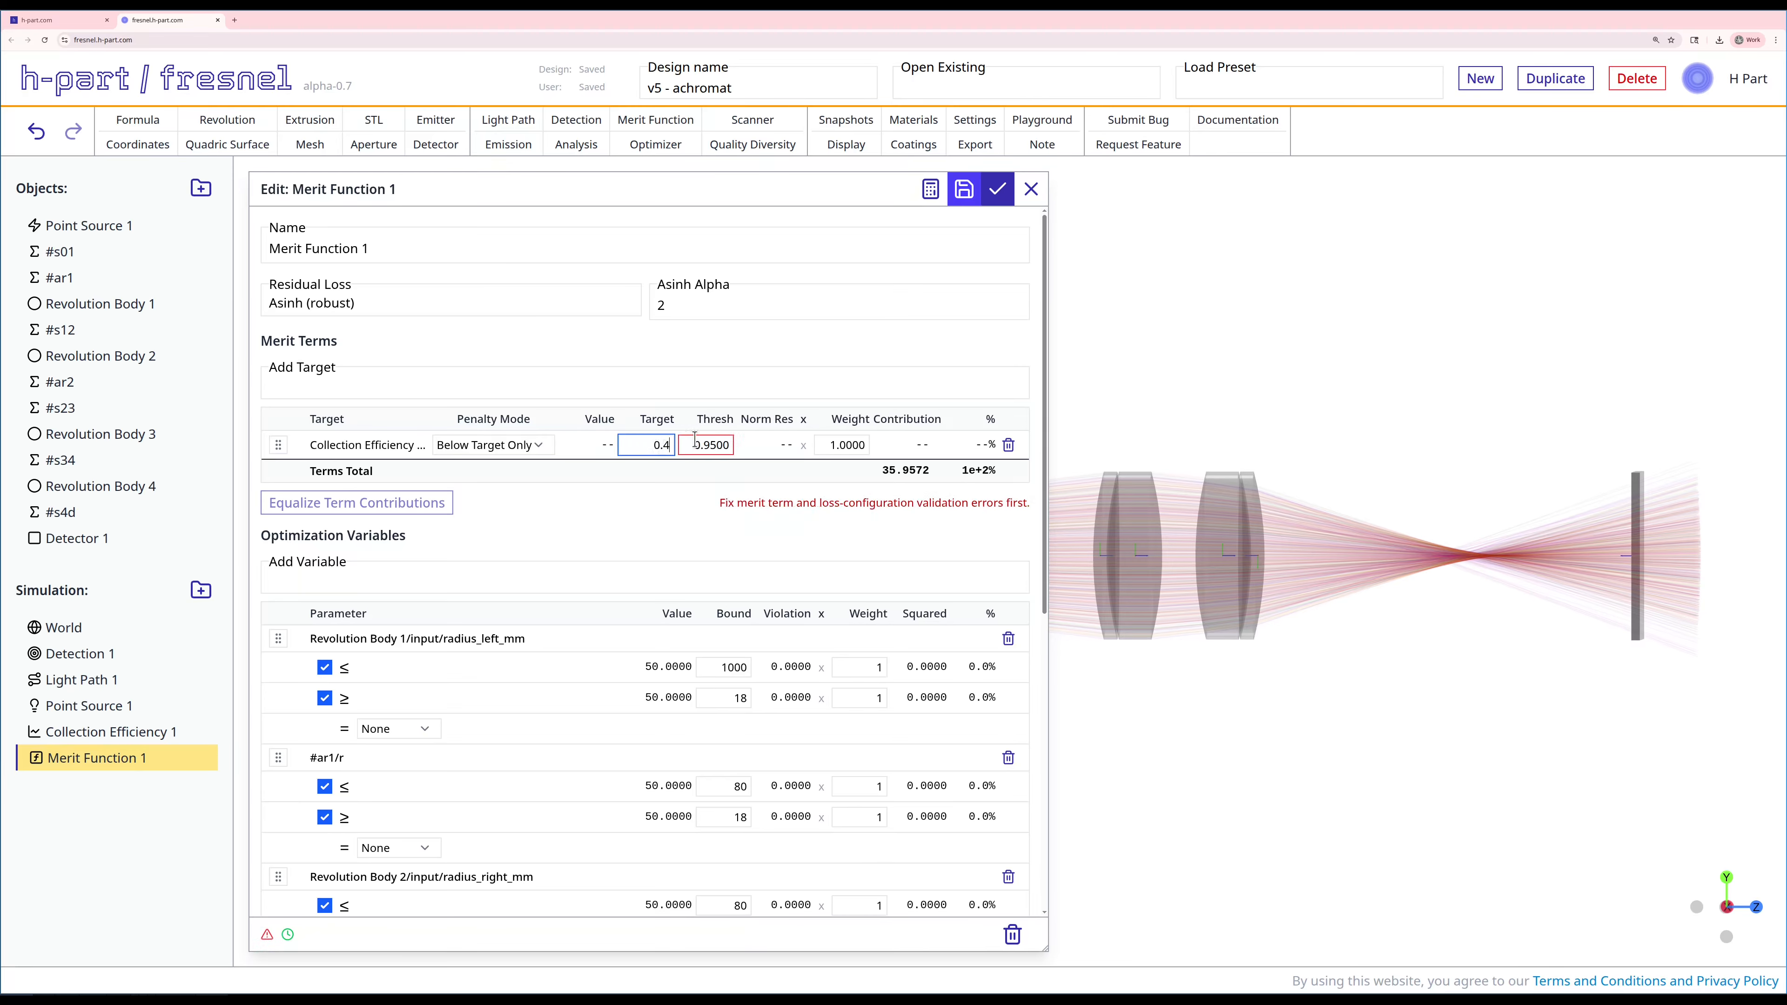
double_click(703, 444)
type("0")
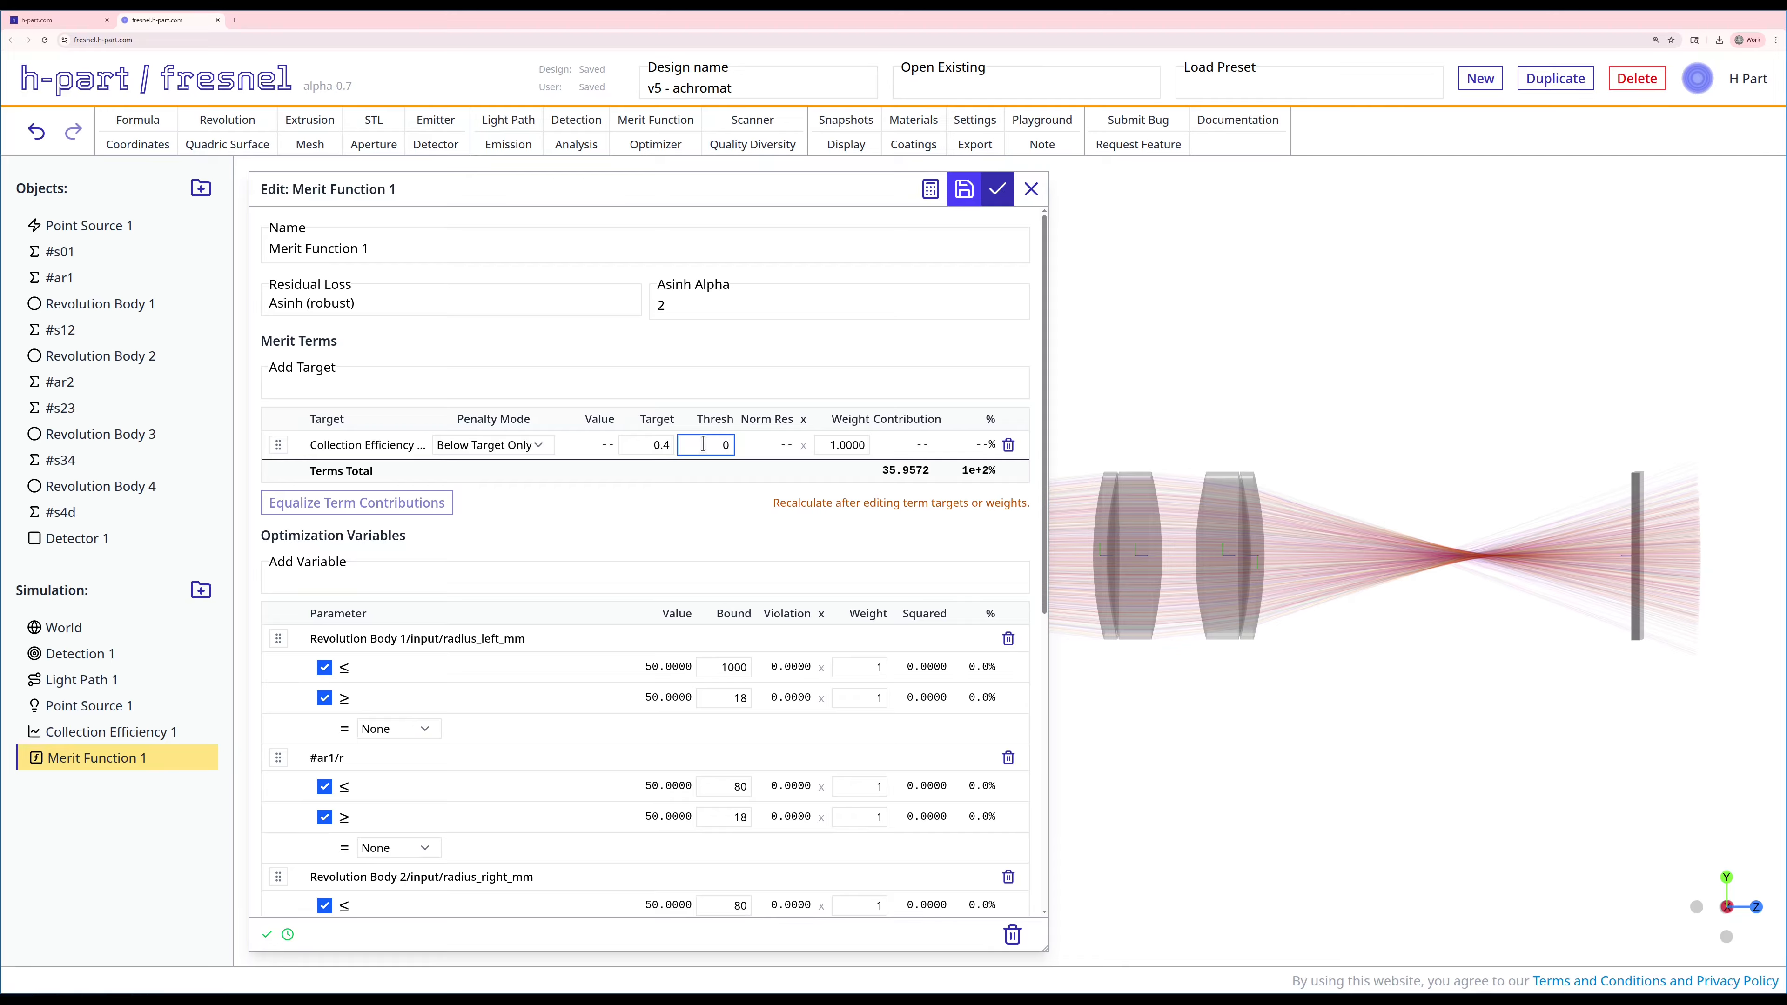
type(".18")
left_click(664, 485)
left_click(661, 444)
type(".4")
left_click(714, 442)
key("BackSpace")
key("BackSpace")
type("3")
left_click(674, 581)
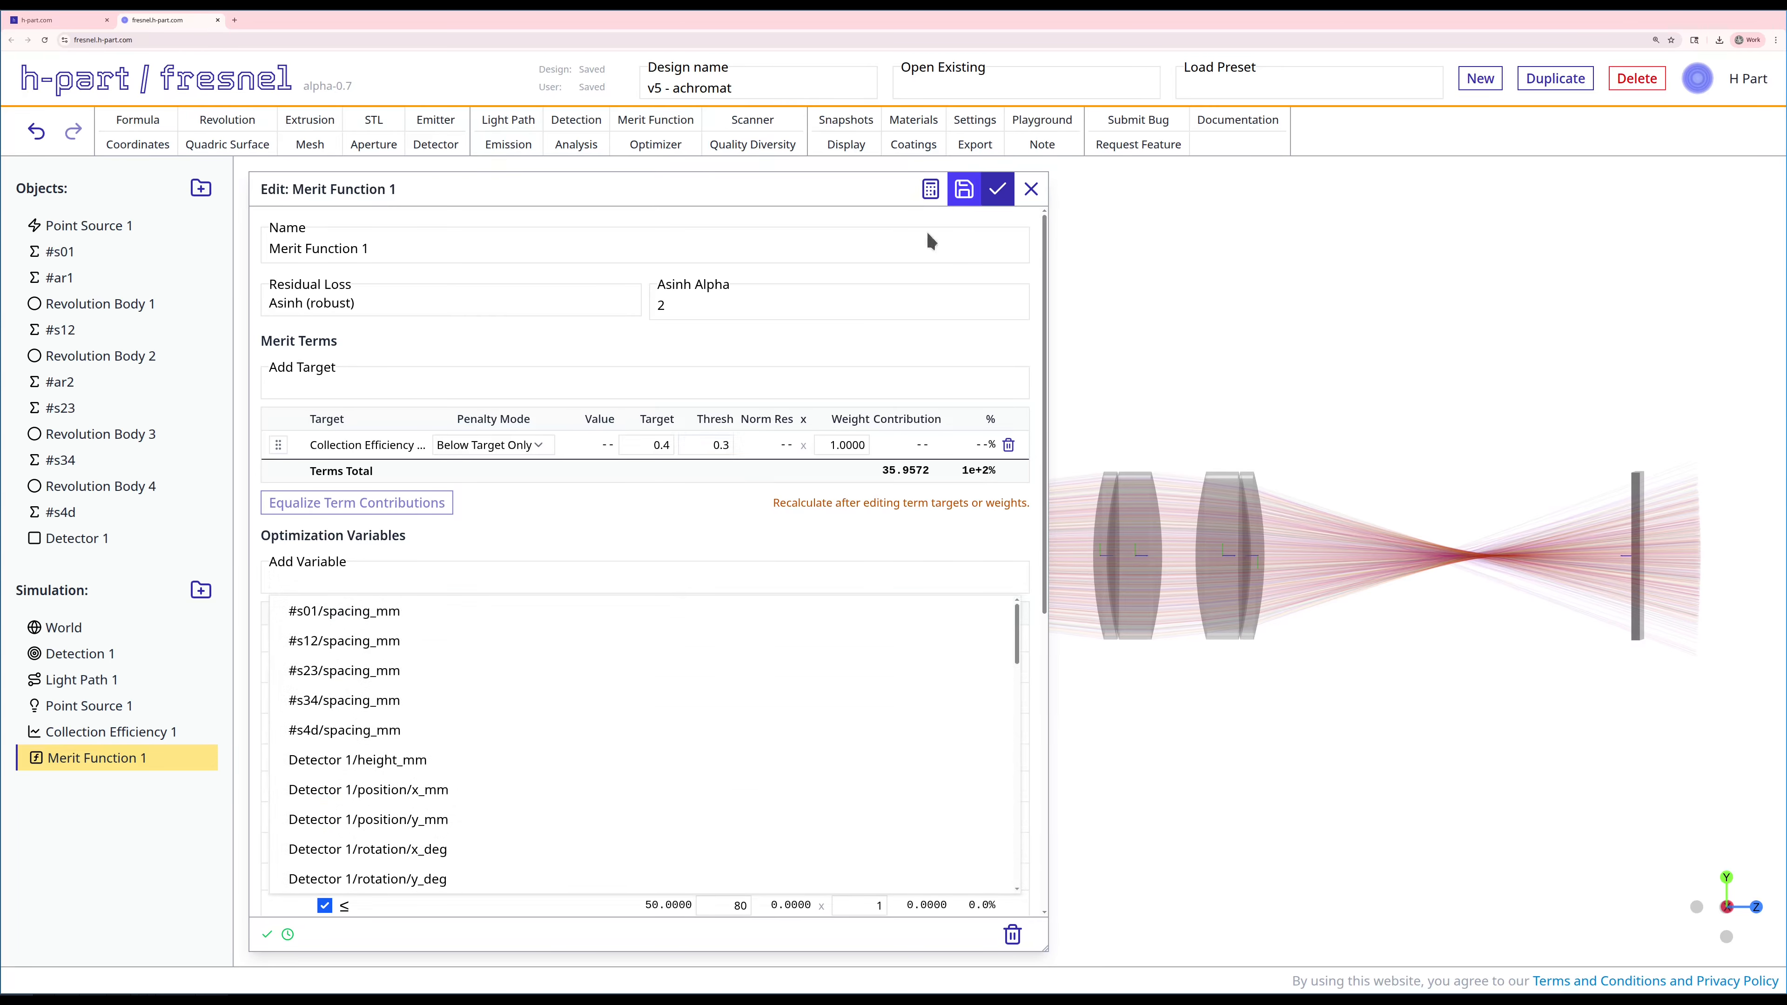
Step: Save the edited merit function, recalculate it and close its editor
left_click(963, 188)
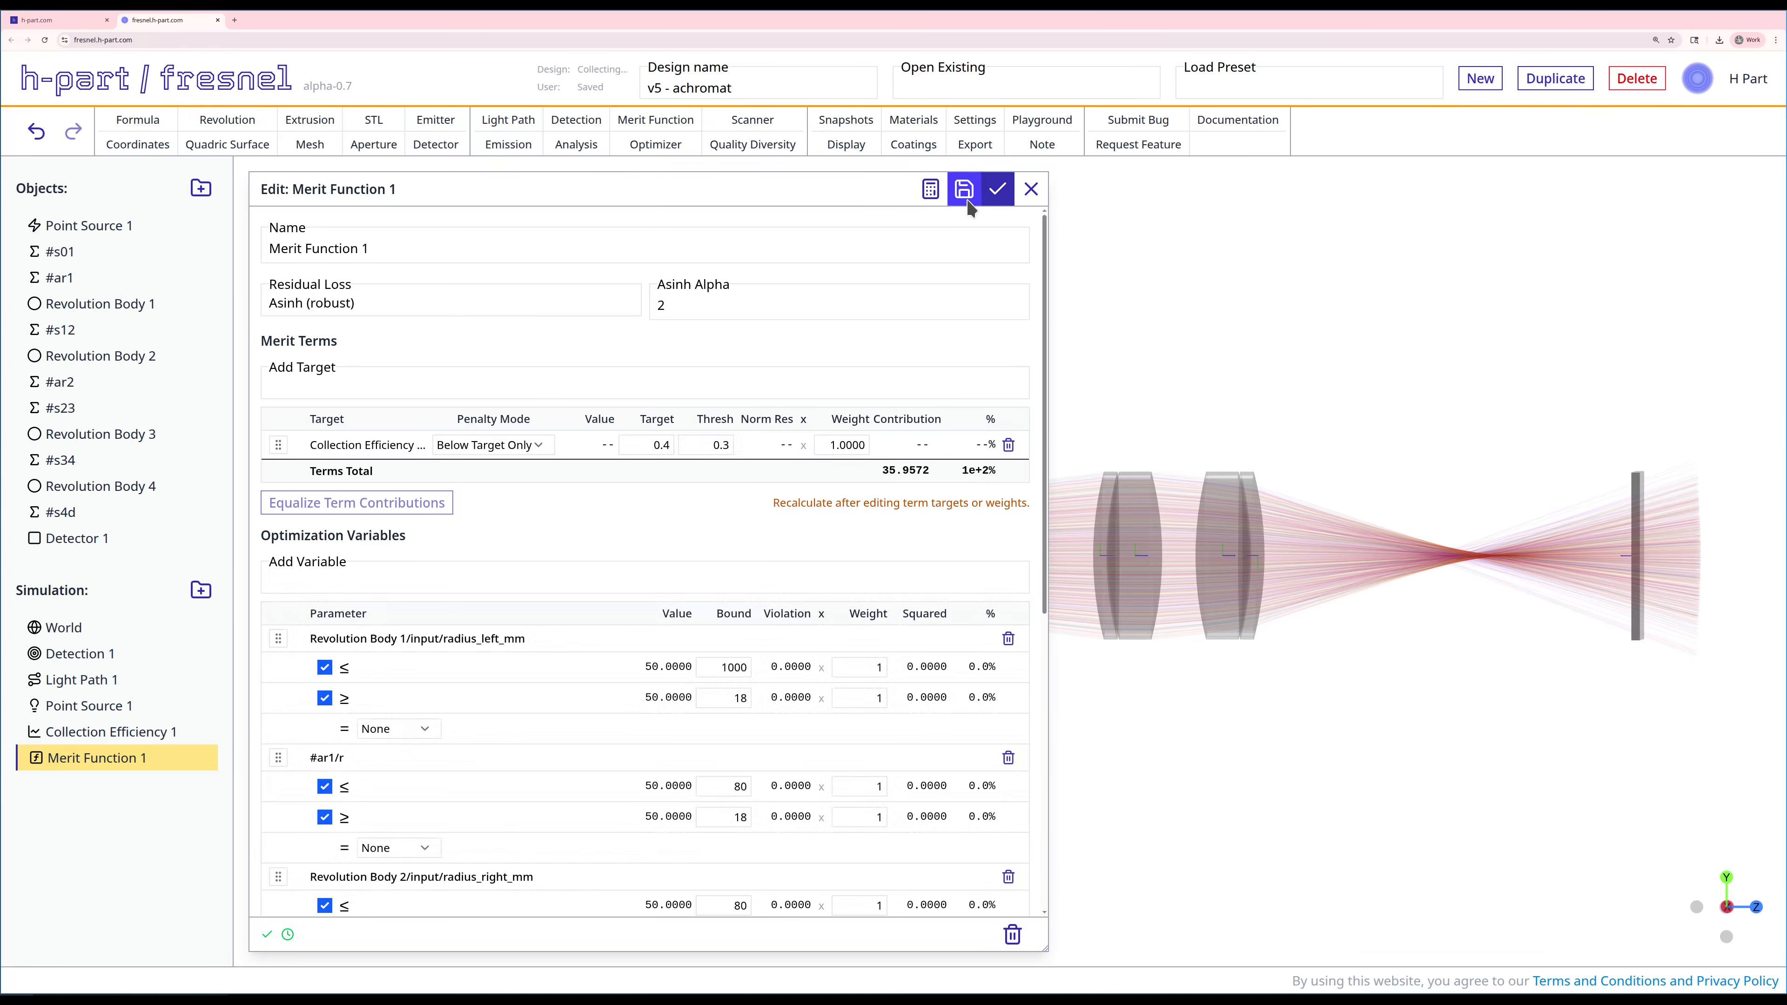
left_click(931, 190)
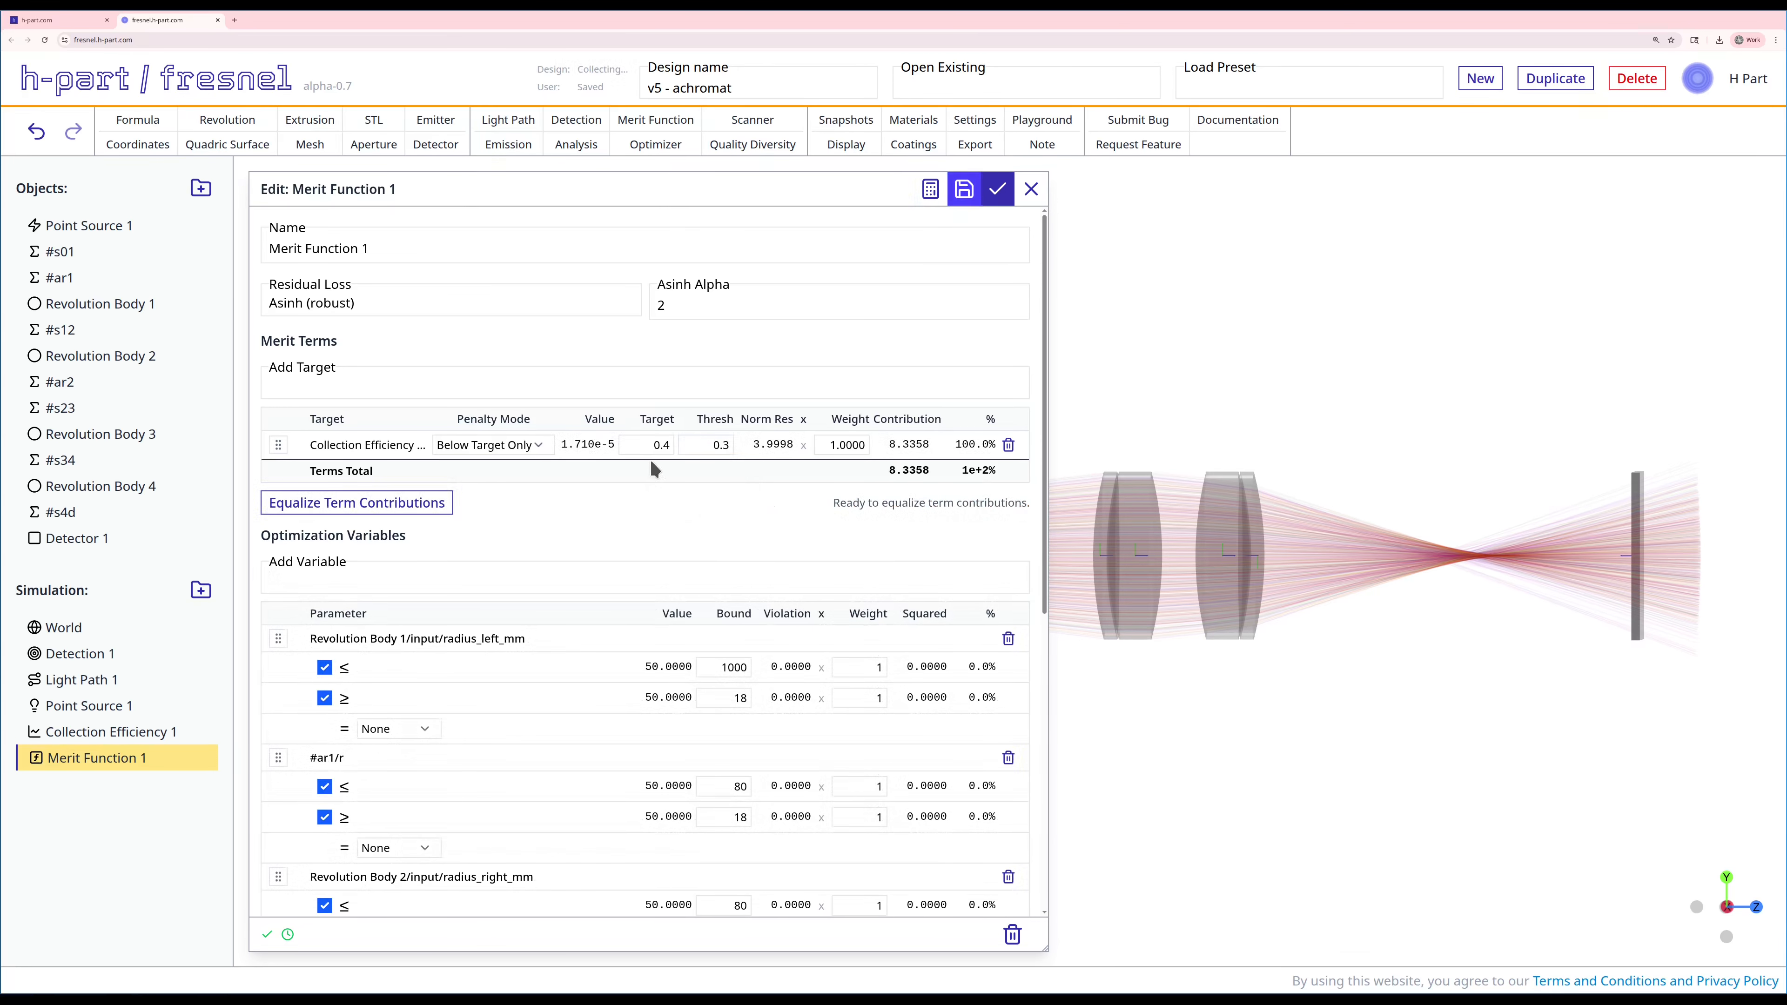
left_click(992, 188)
Step: Create a CMA-ES optimizer for Merit Function 1 with sequential tracing and 50000 maximum evaluations
scroll(662, 364, "down", 2)
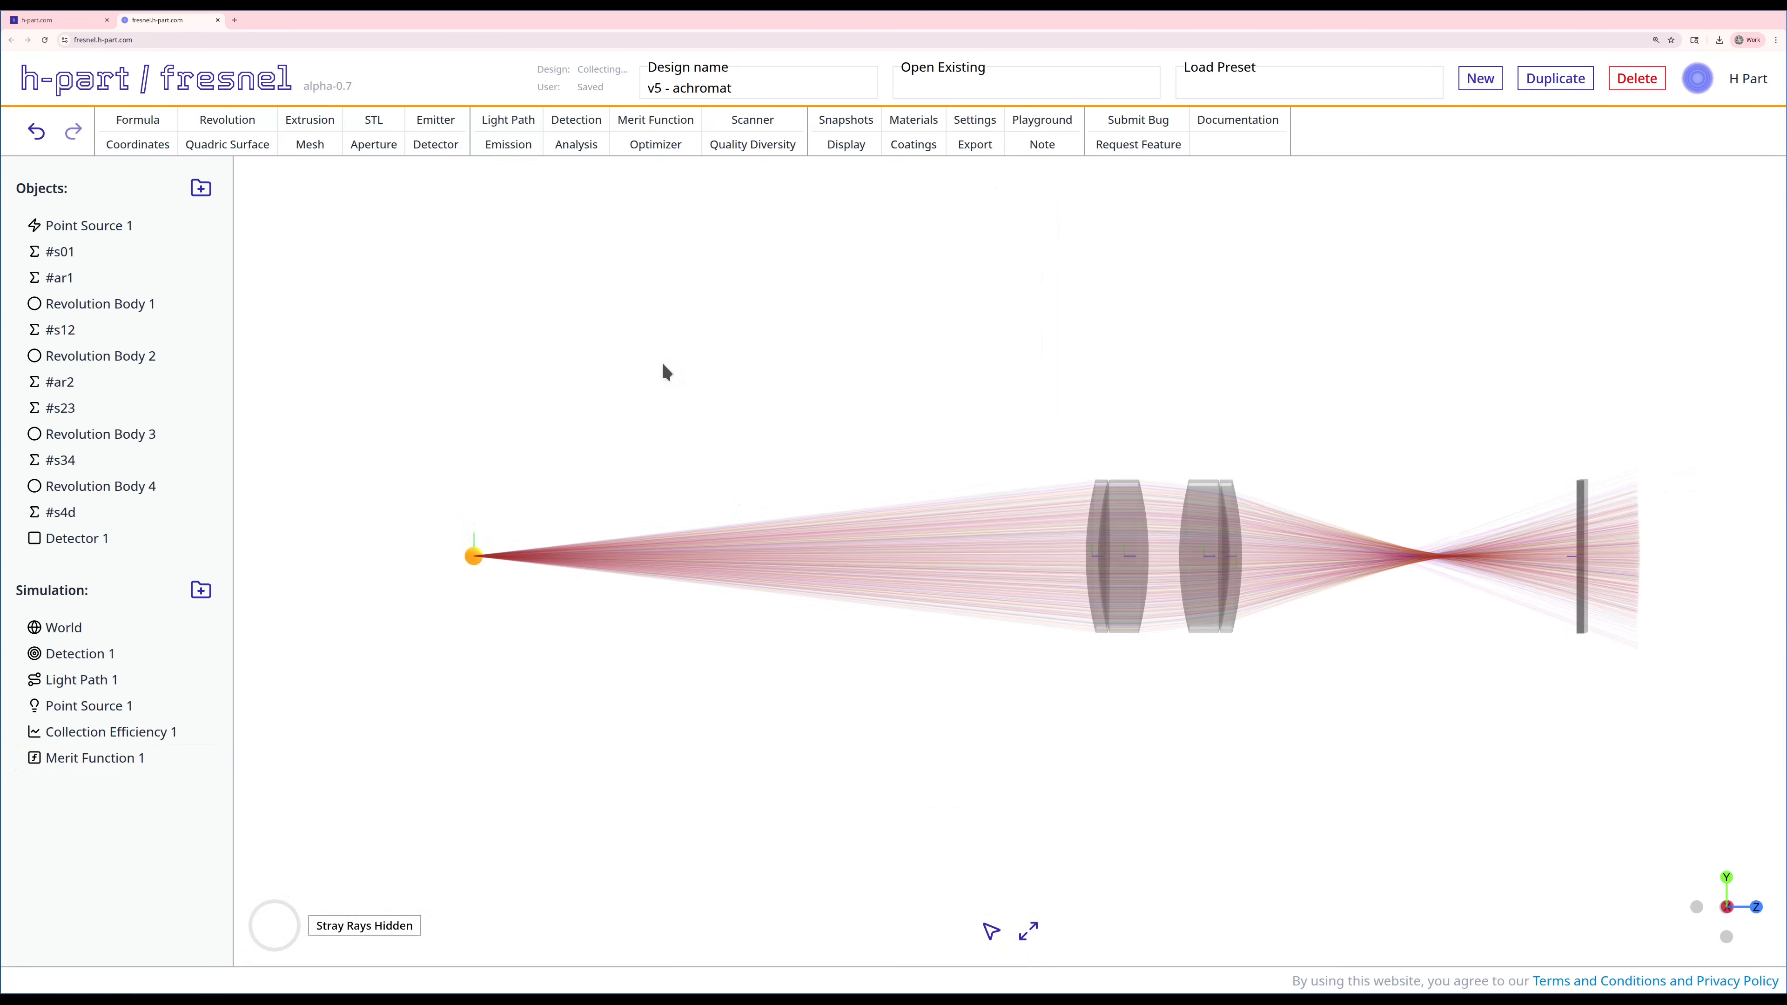
right_click_drag(663, 364, 720, 398)
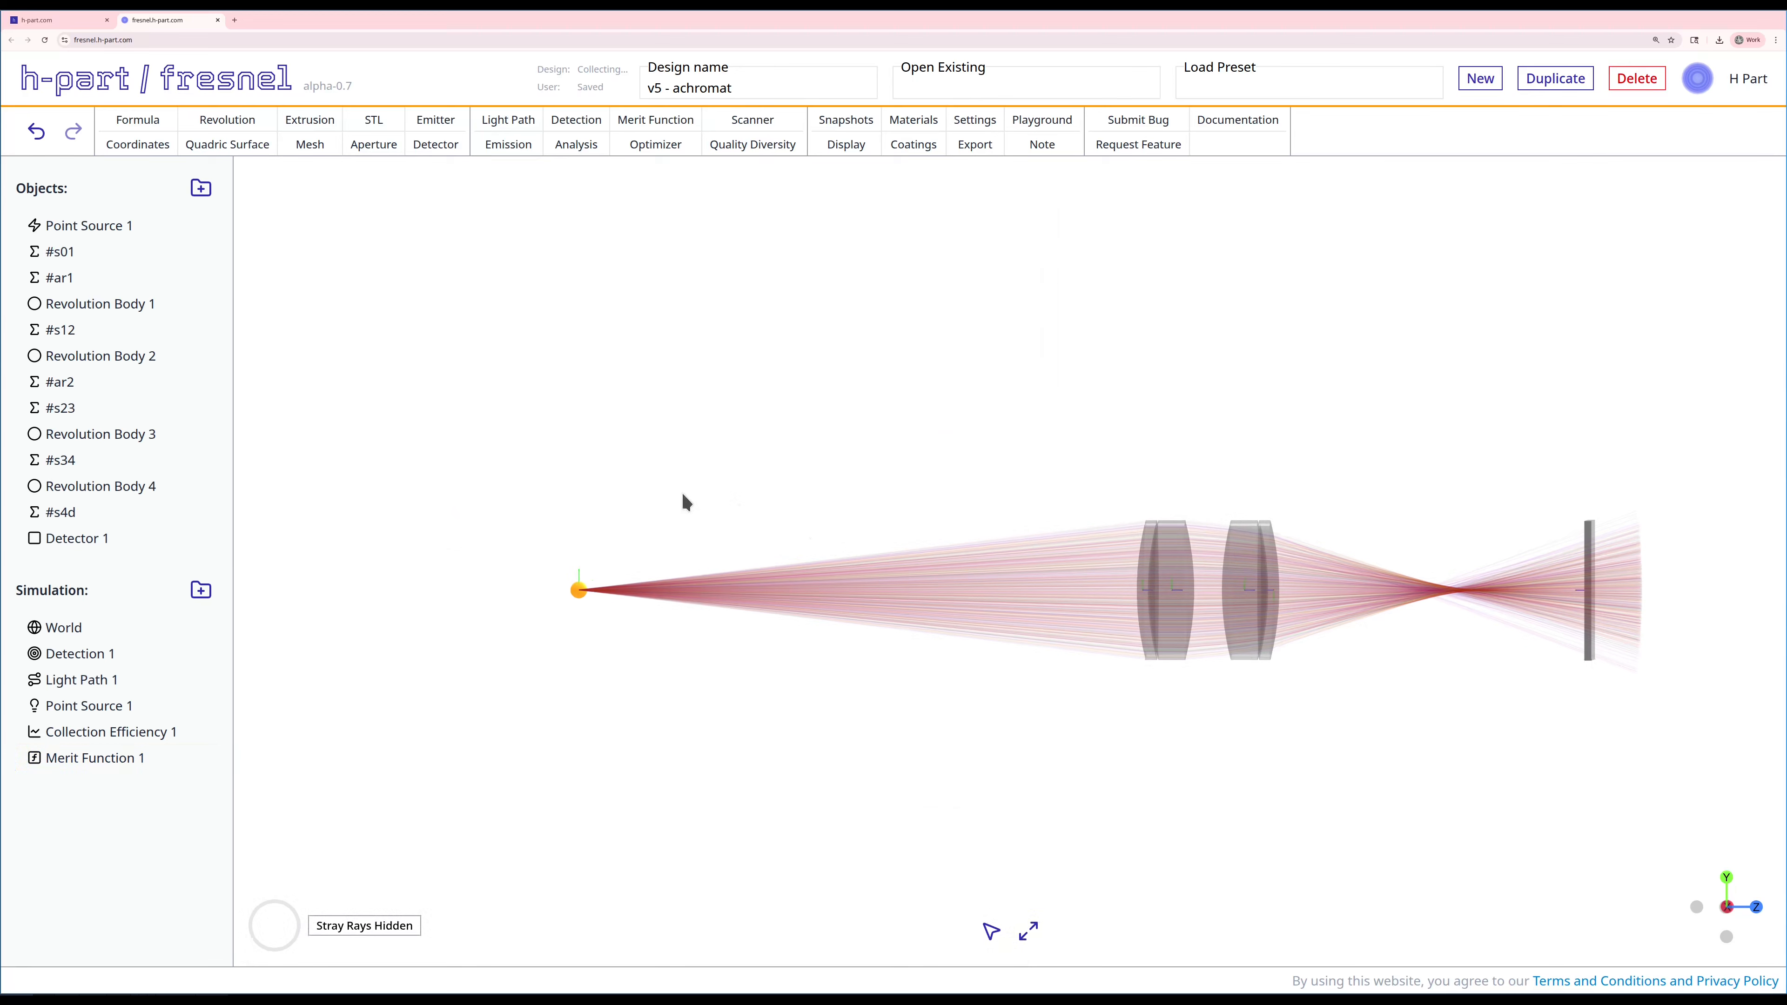
left_click(638, 144)
left_click(394, 384)
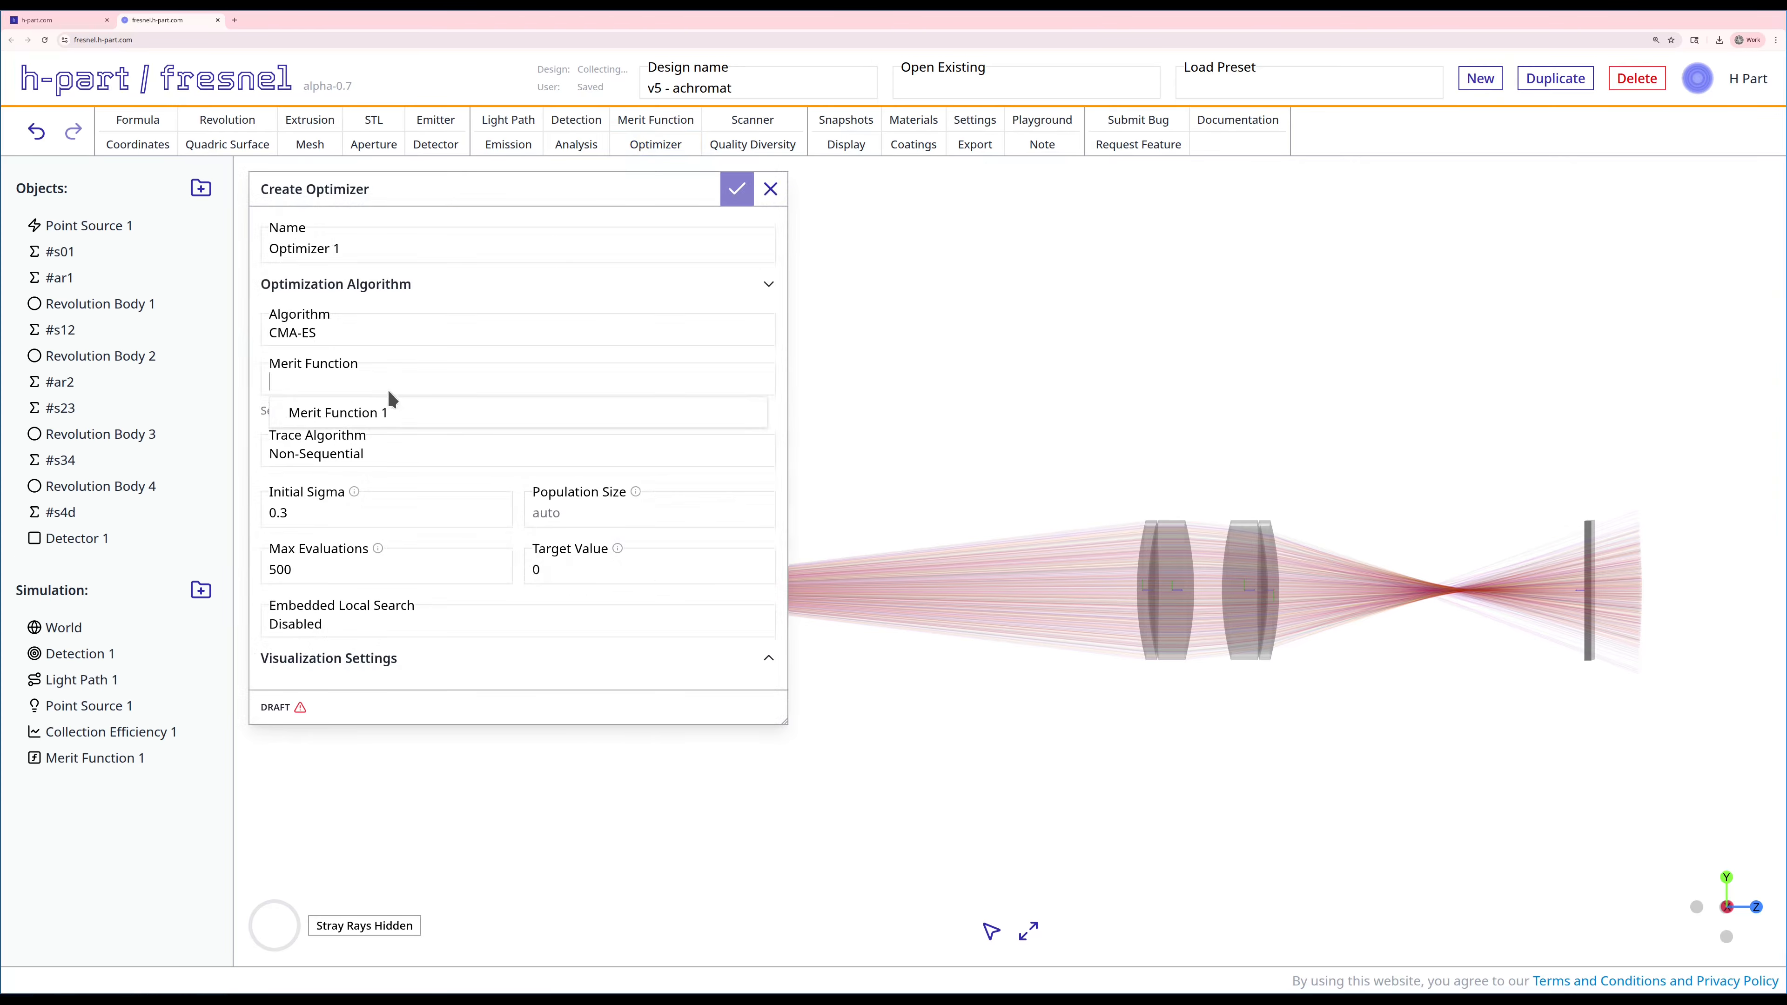
left_click(345, 416)
left_click(345, 432)
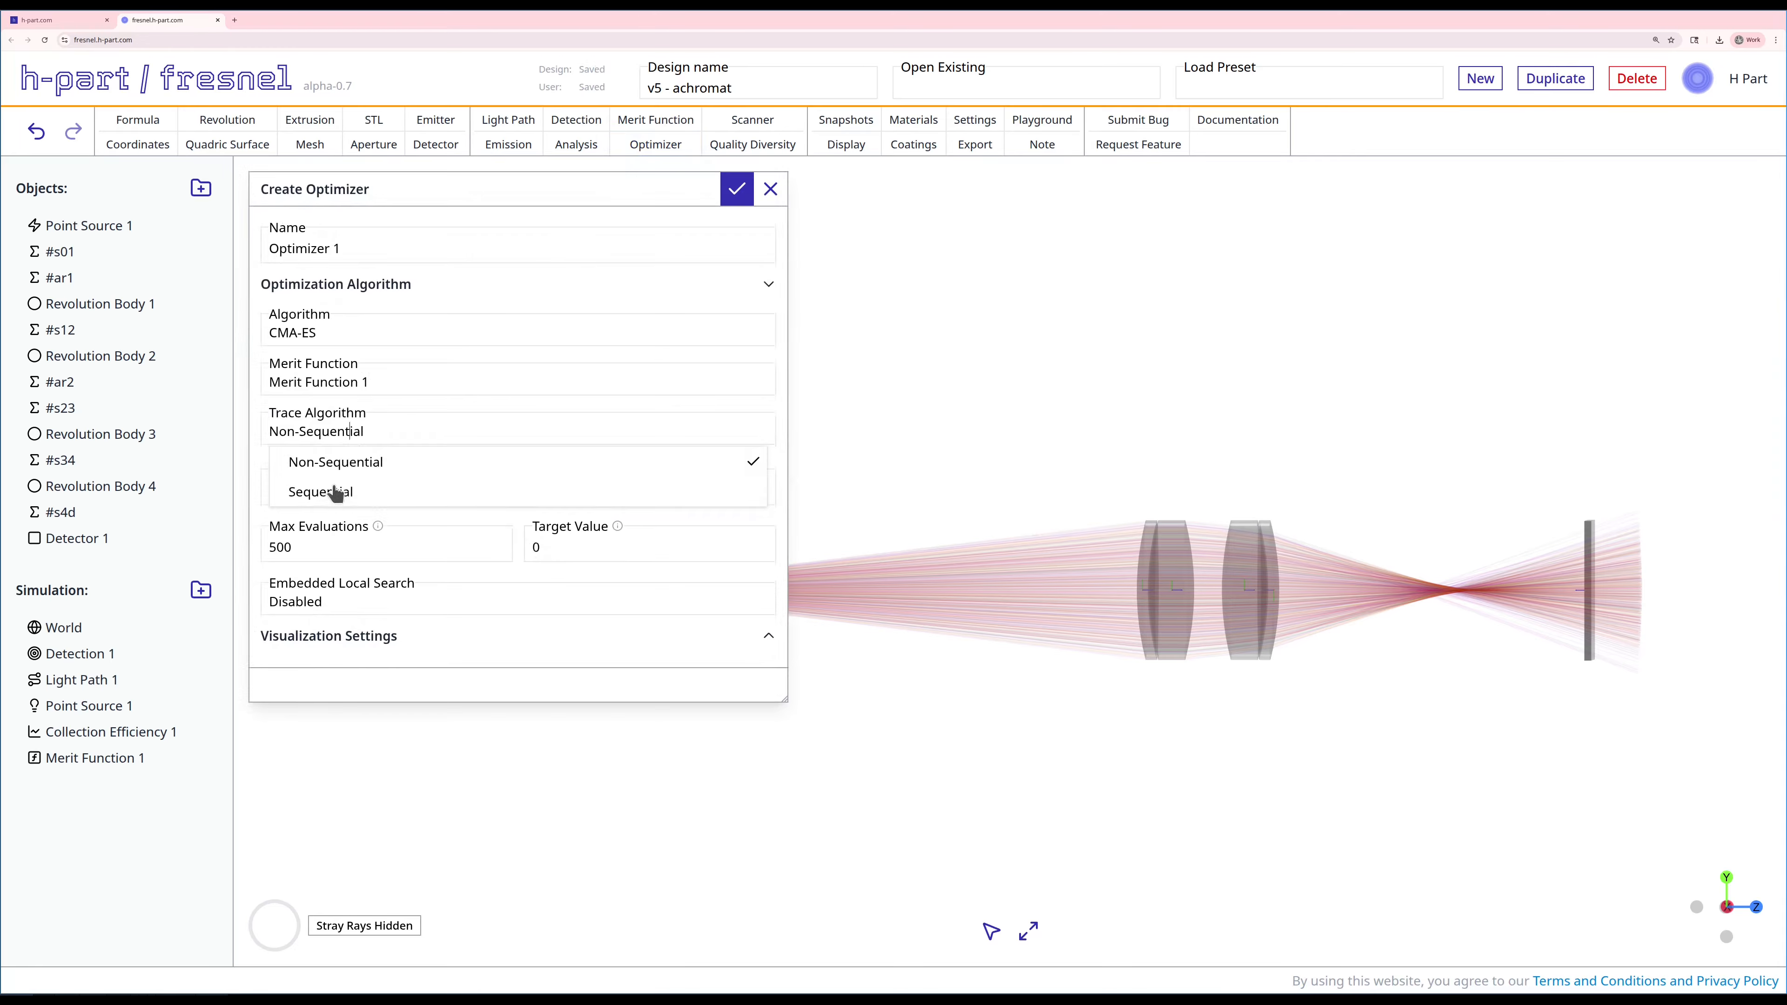
left_click(337, 492)
left_click(340, 540)
type("00")
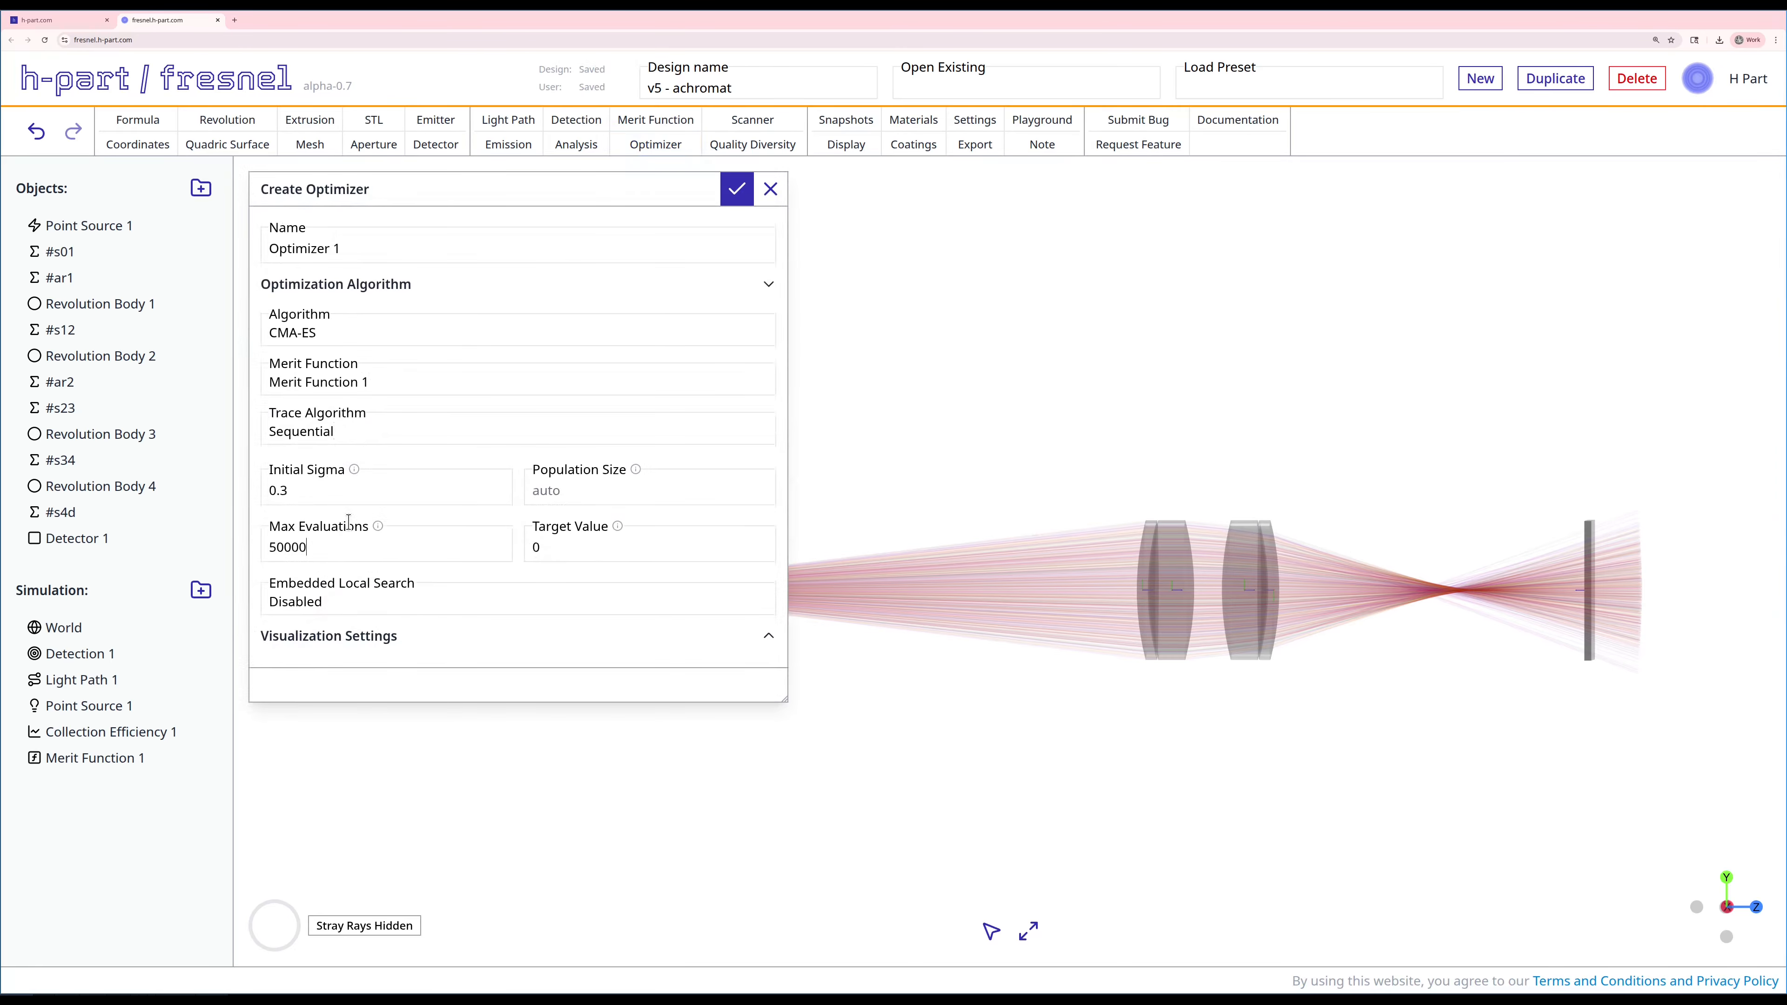
left_click(735, 190)
Step: Run Optimizer 1 until the merit curve levels off, then cancel the optimization and close its results
scroll(578, 718, "down", 7)
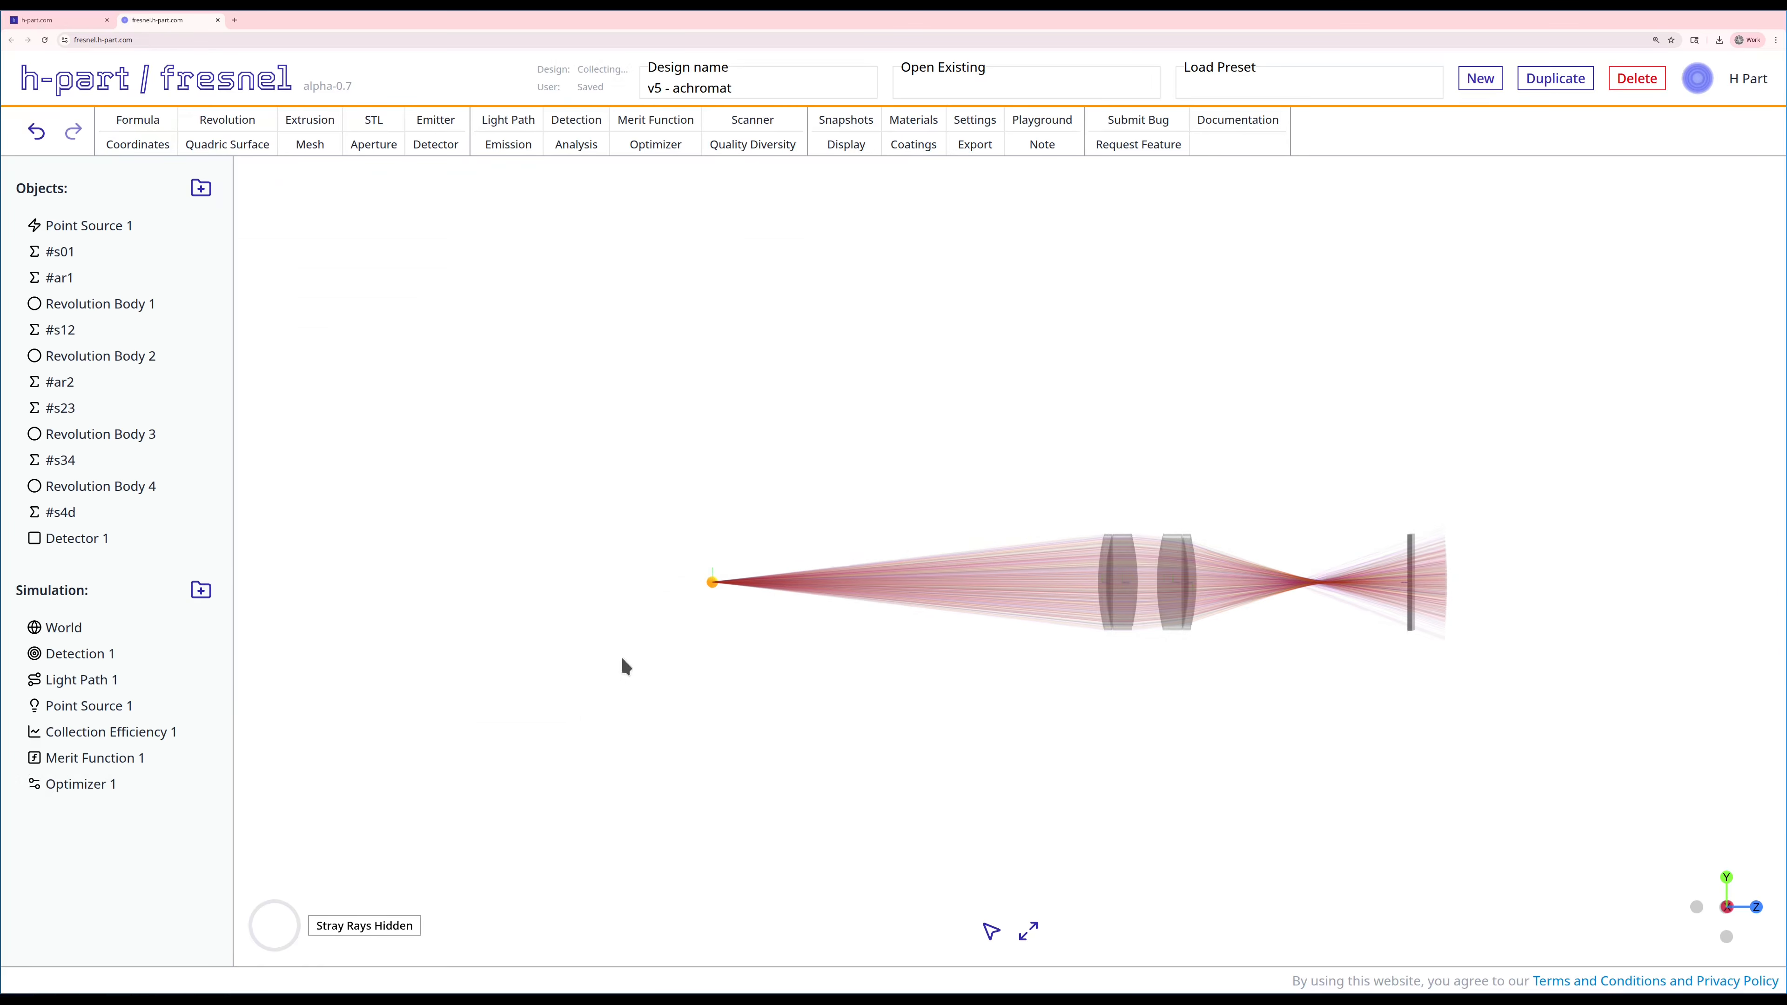
right_click_drag(620, 660, 873, 761)
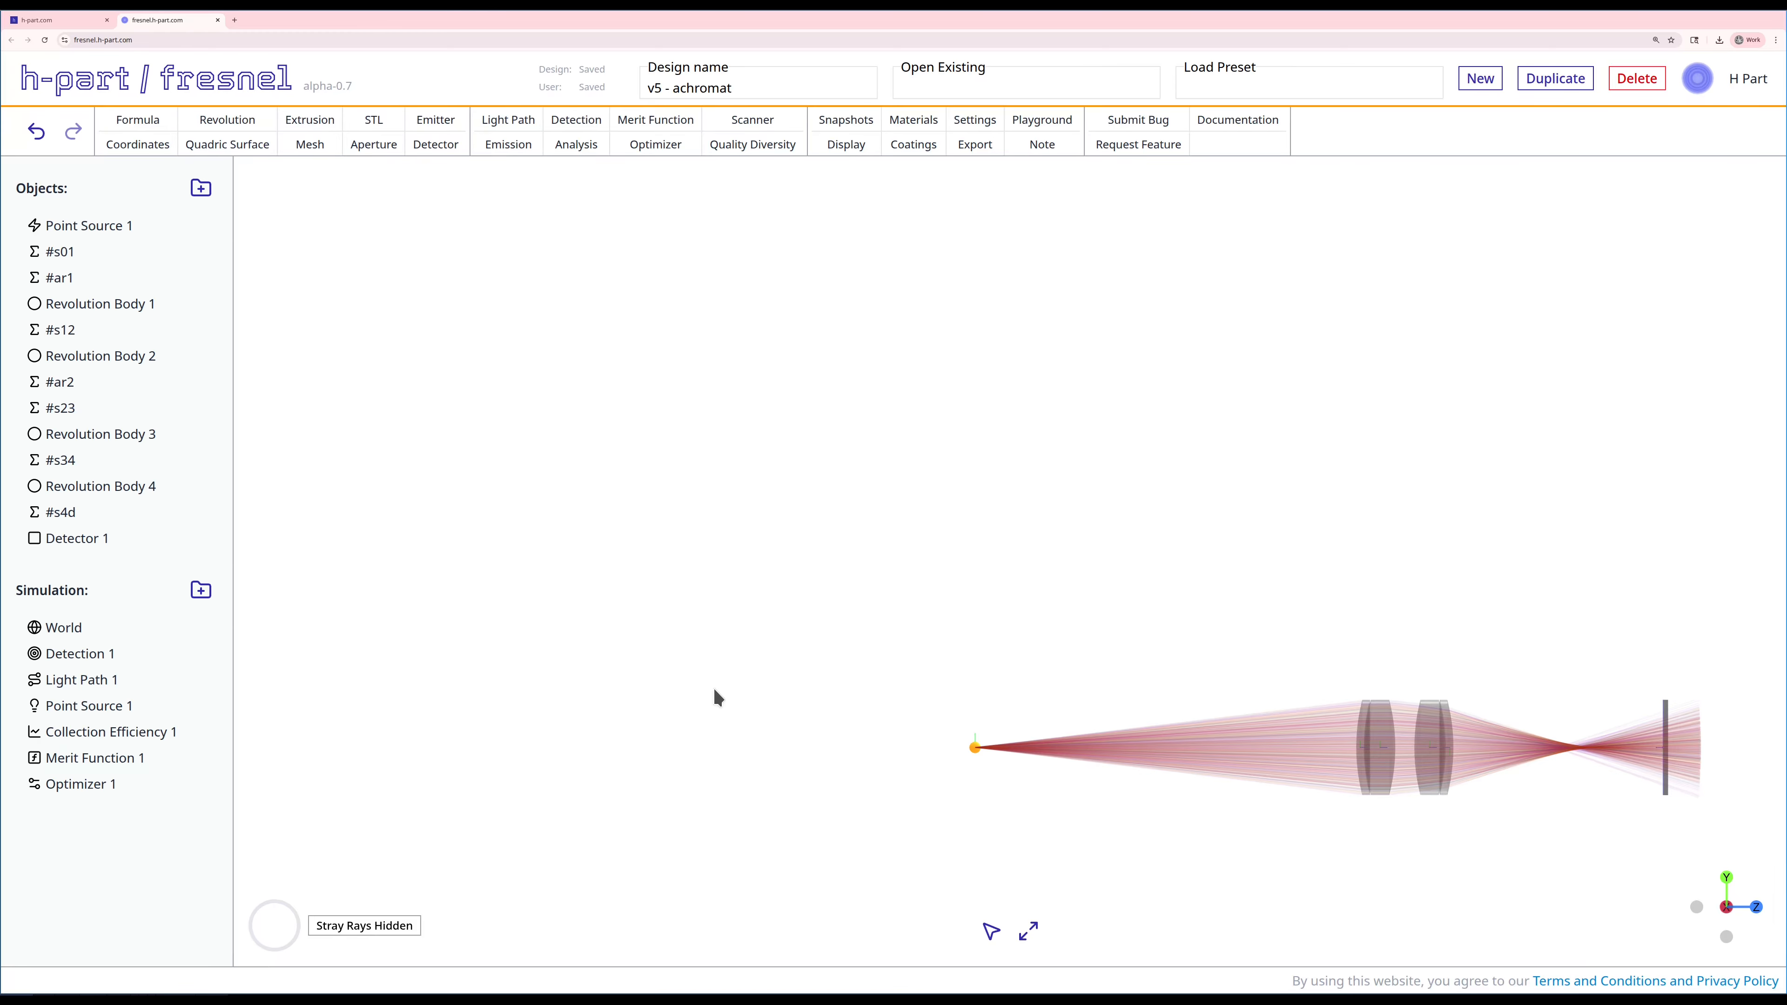
right_click(82, 780)
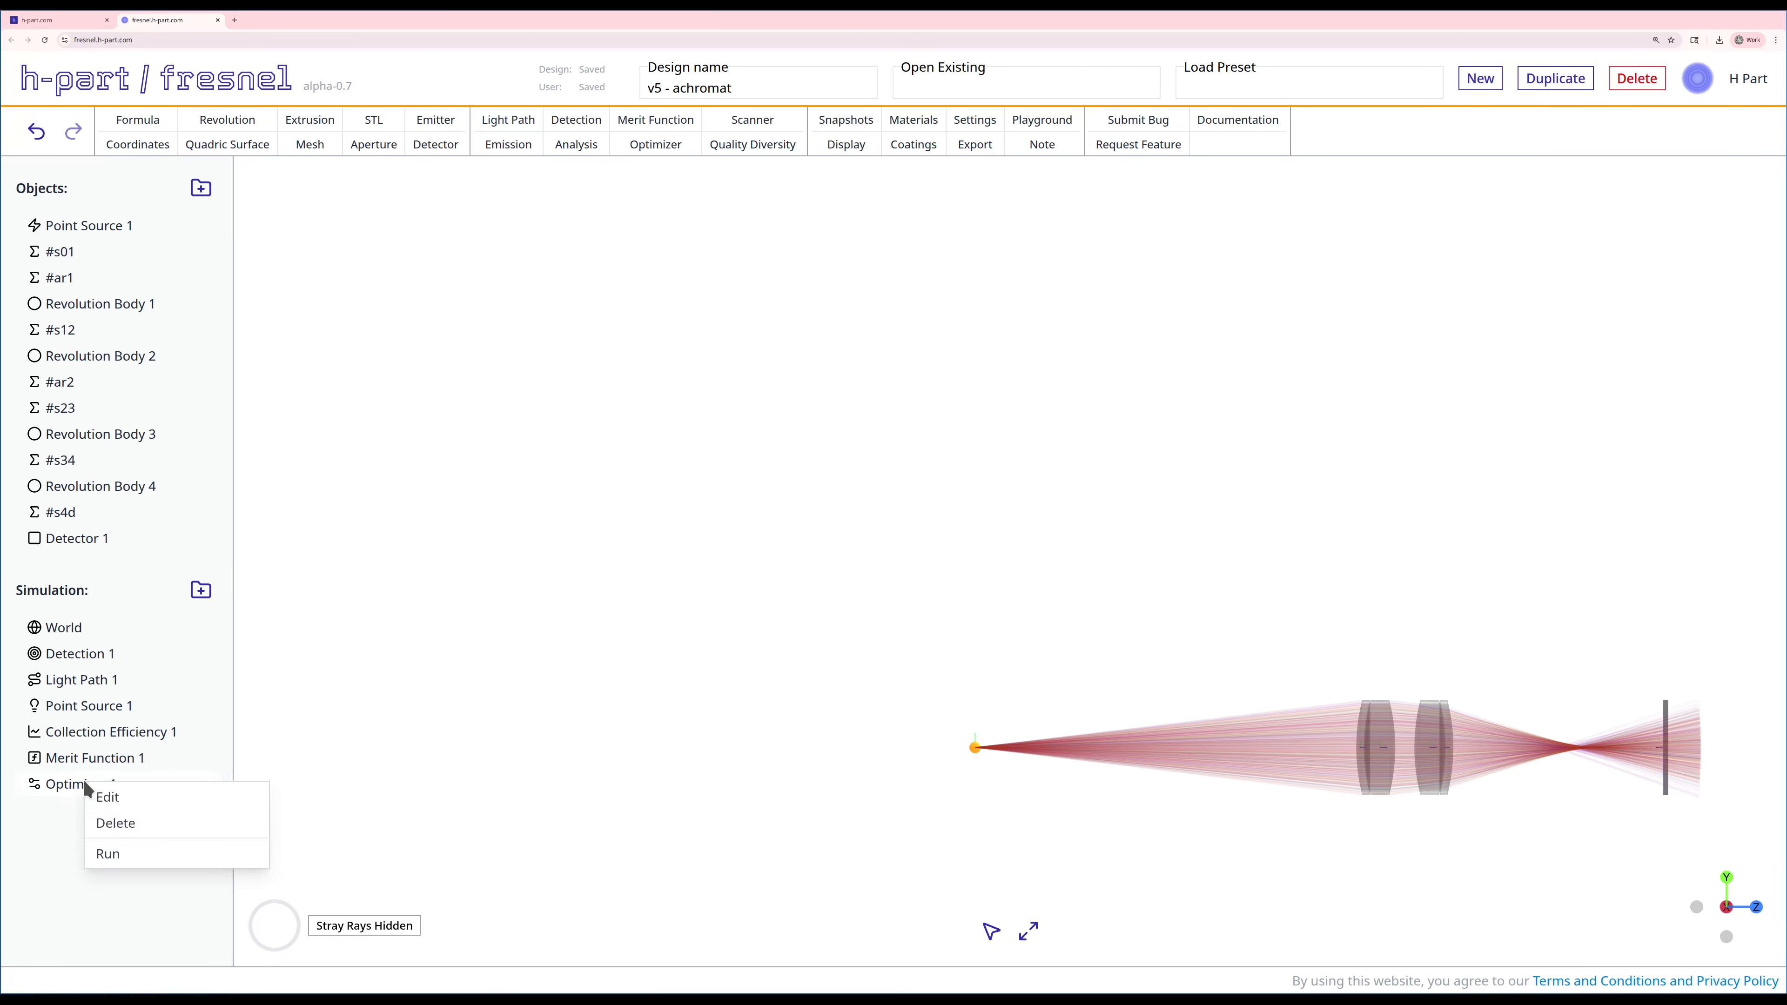
left_click(115, 854)
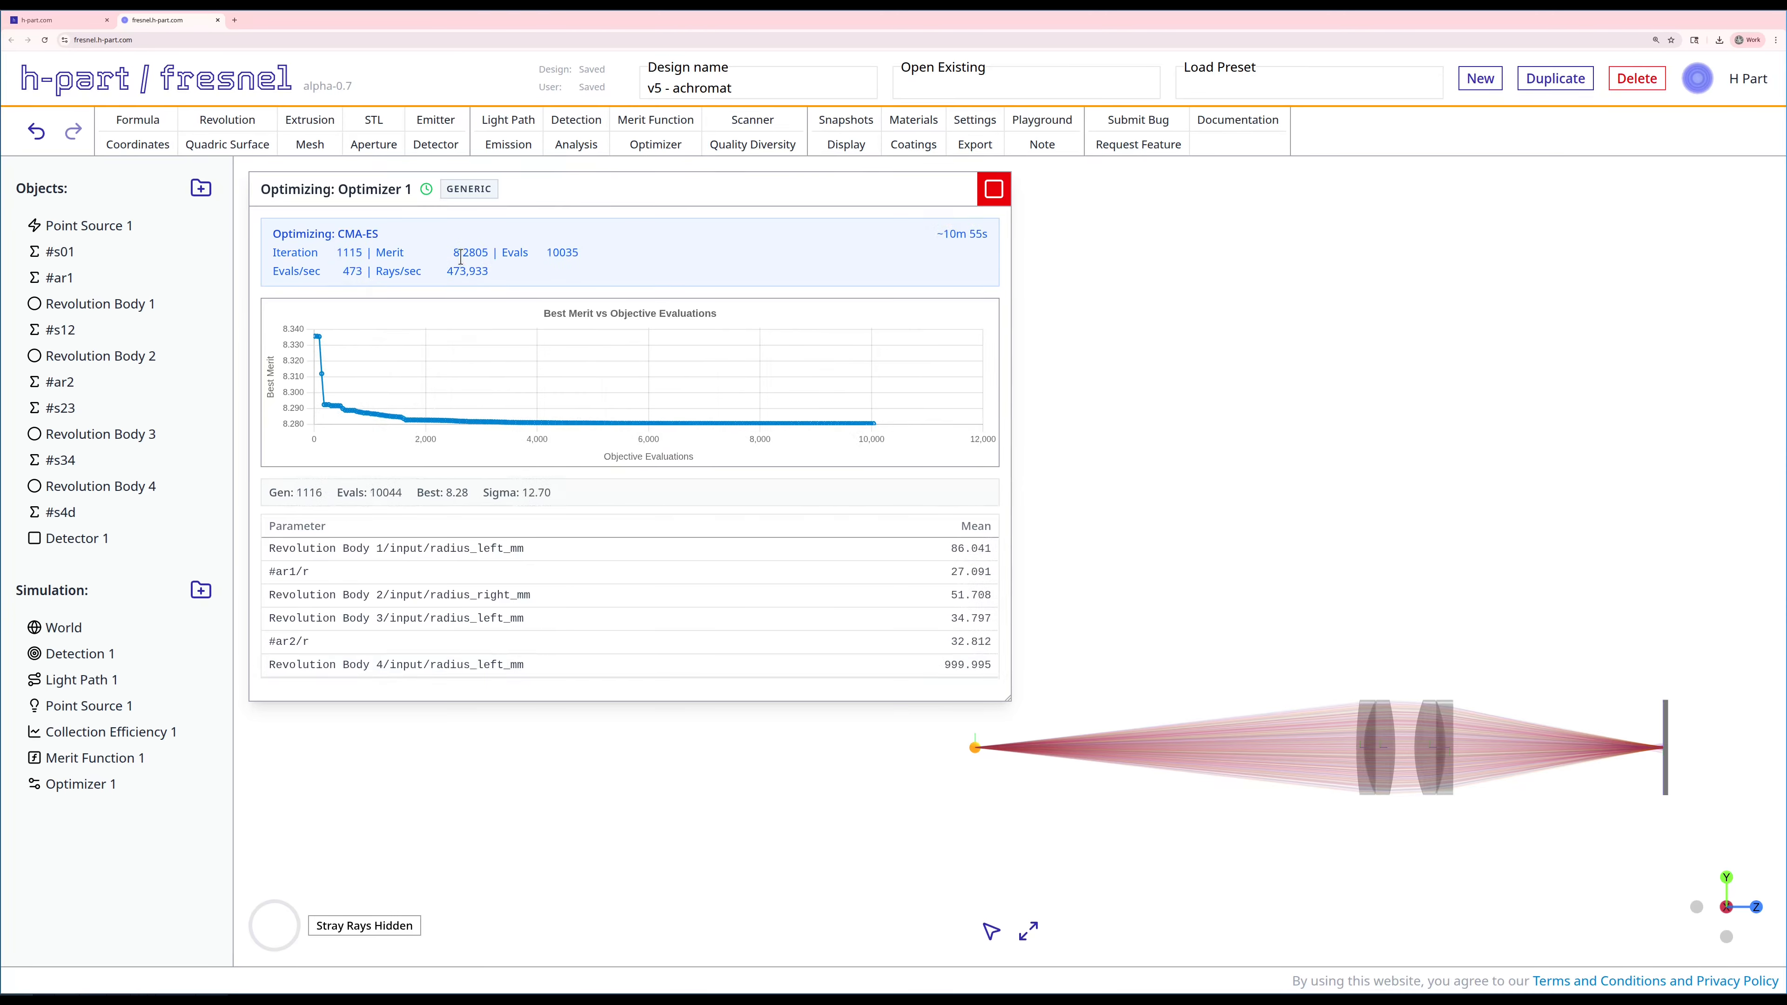
left_click(993, 190)
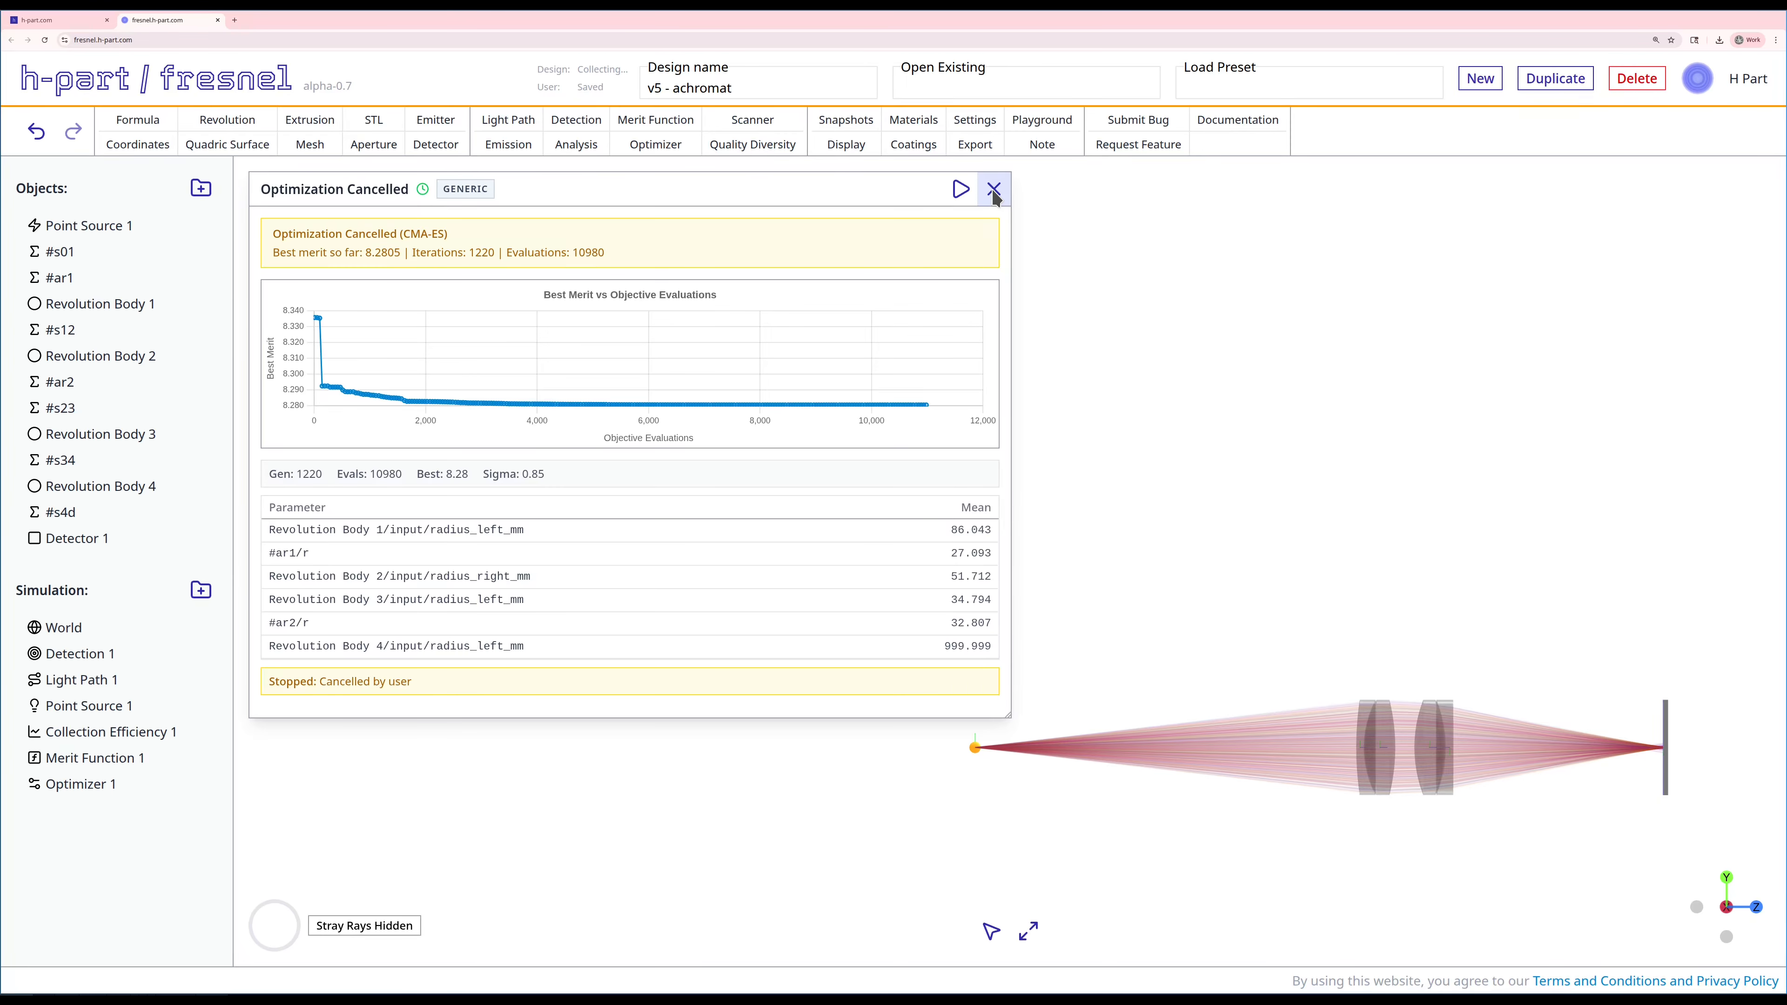
left_click(994, 190)
Step: Inspect the optimized ray focus at the detector, and run Collection Efficiency 1 to examine its metrics and hit pattern
right_click_drag(1292, 592, 916, 372)
scroll(1076, 479, "up", 6)
scroll(1076, 478, "up", 2)
right_click_drag(1076, 478, 1077, 503)
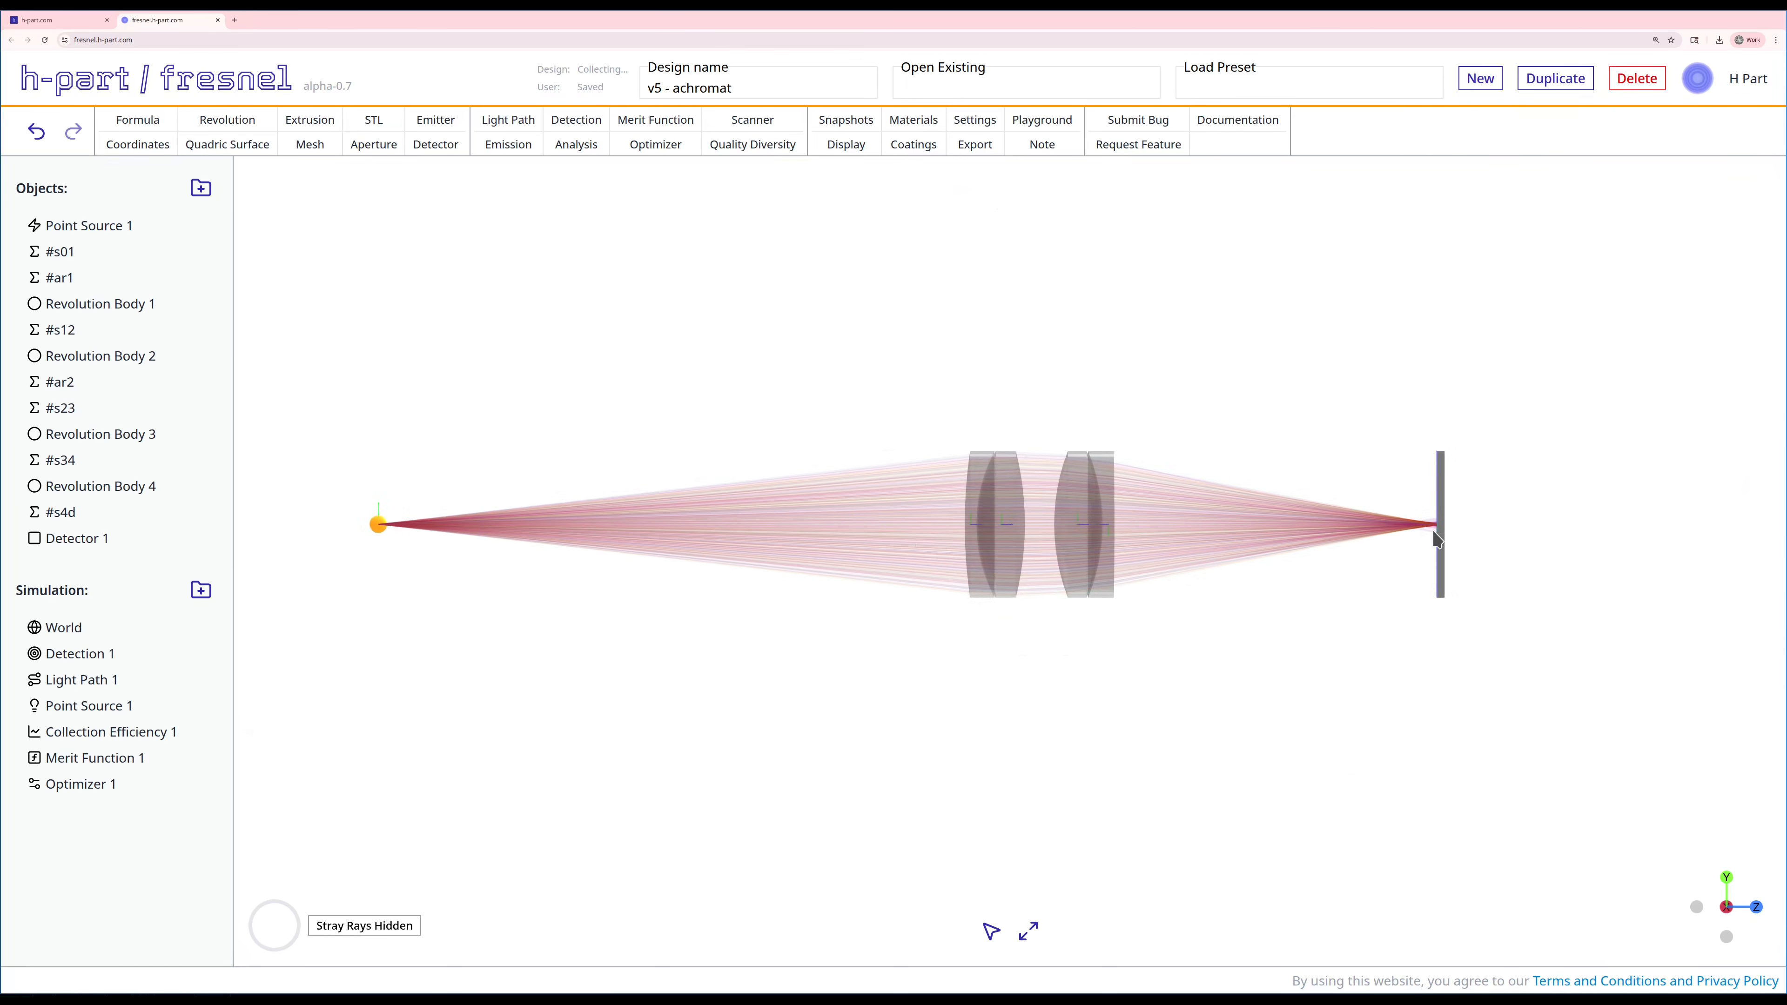
scroll(1435, 529, "up", 2)
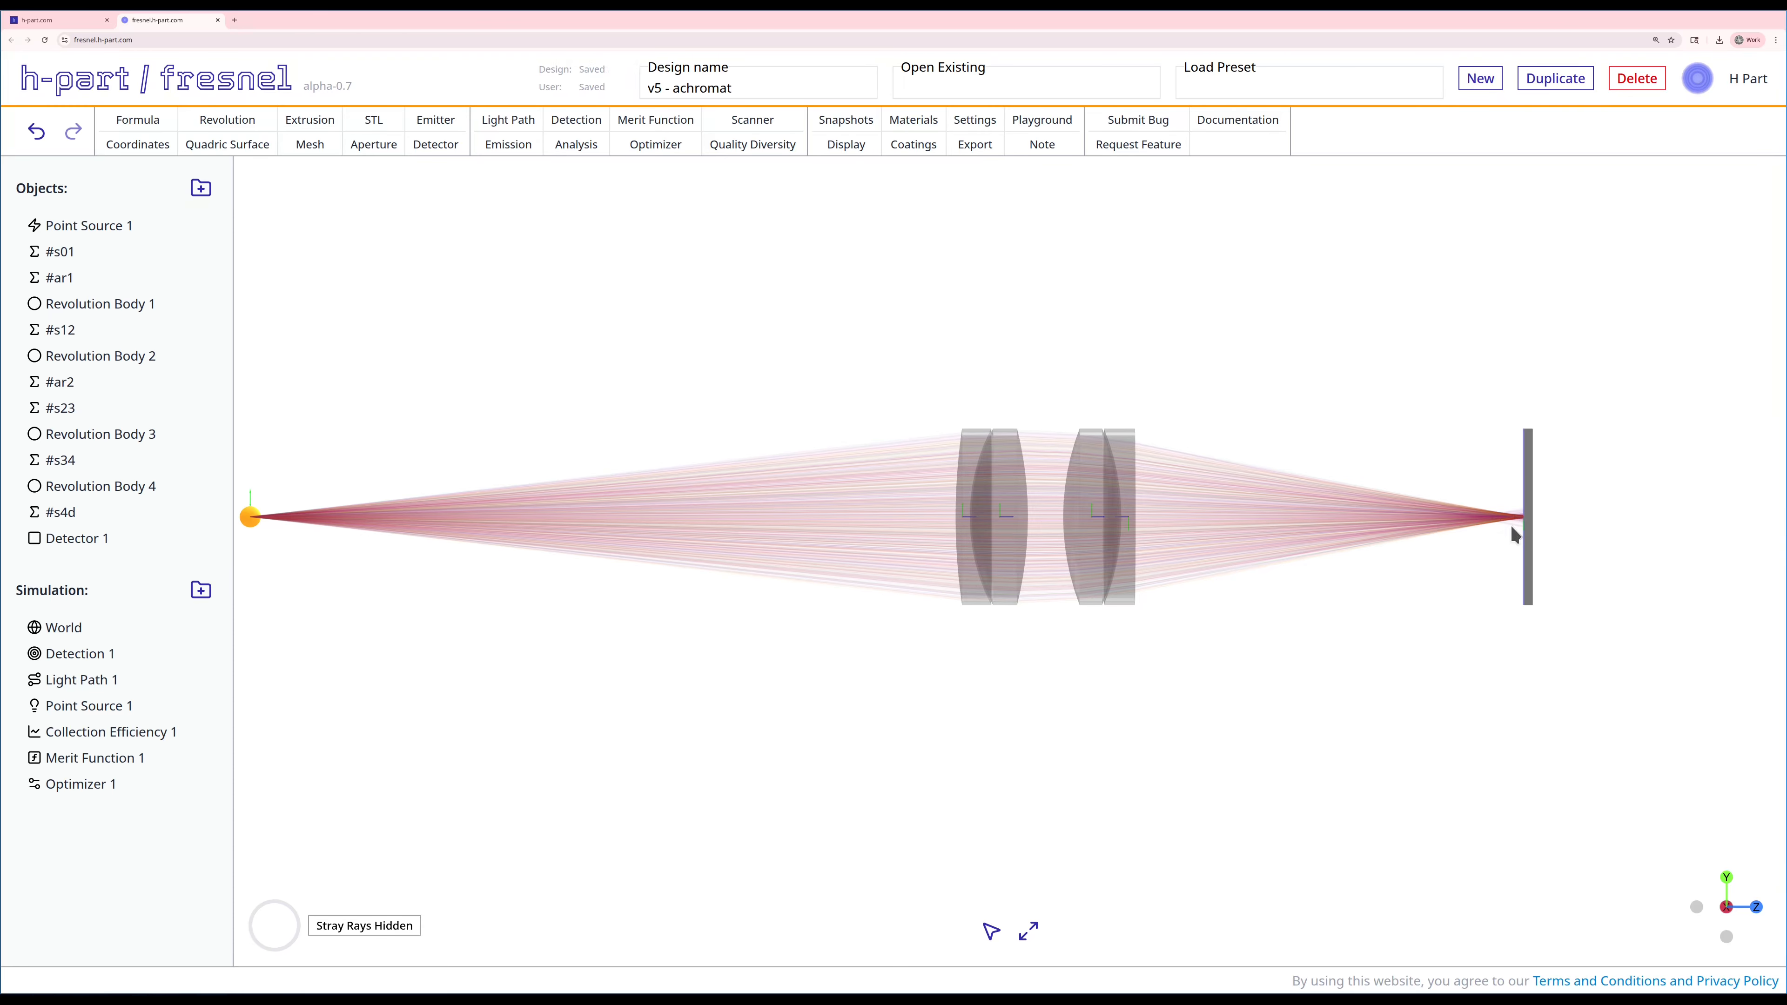
scroll(1516, 527, "down", 1)
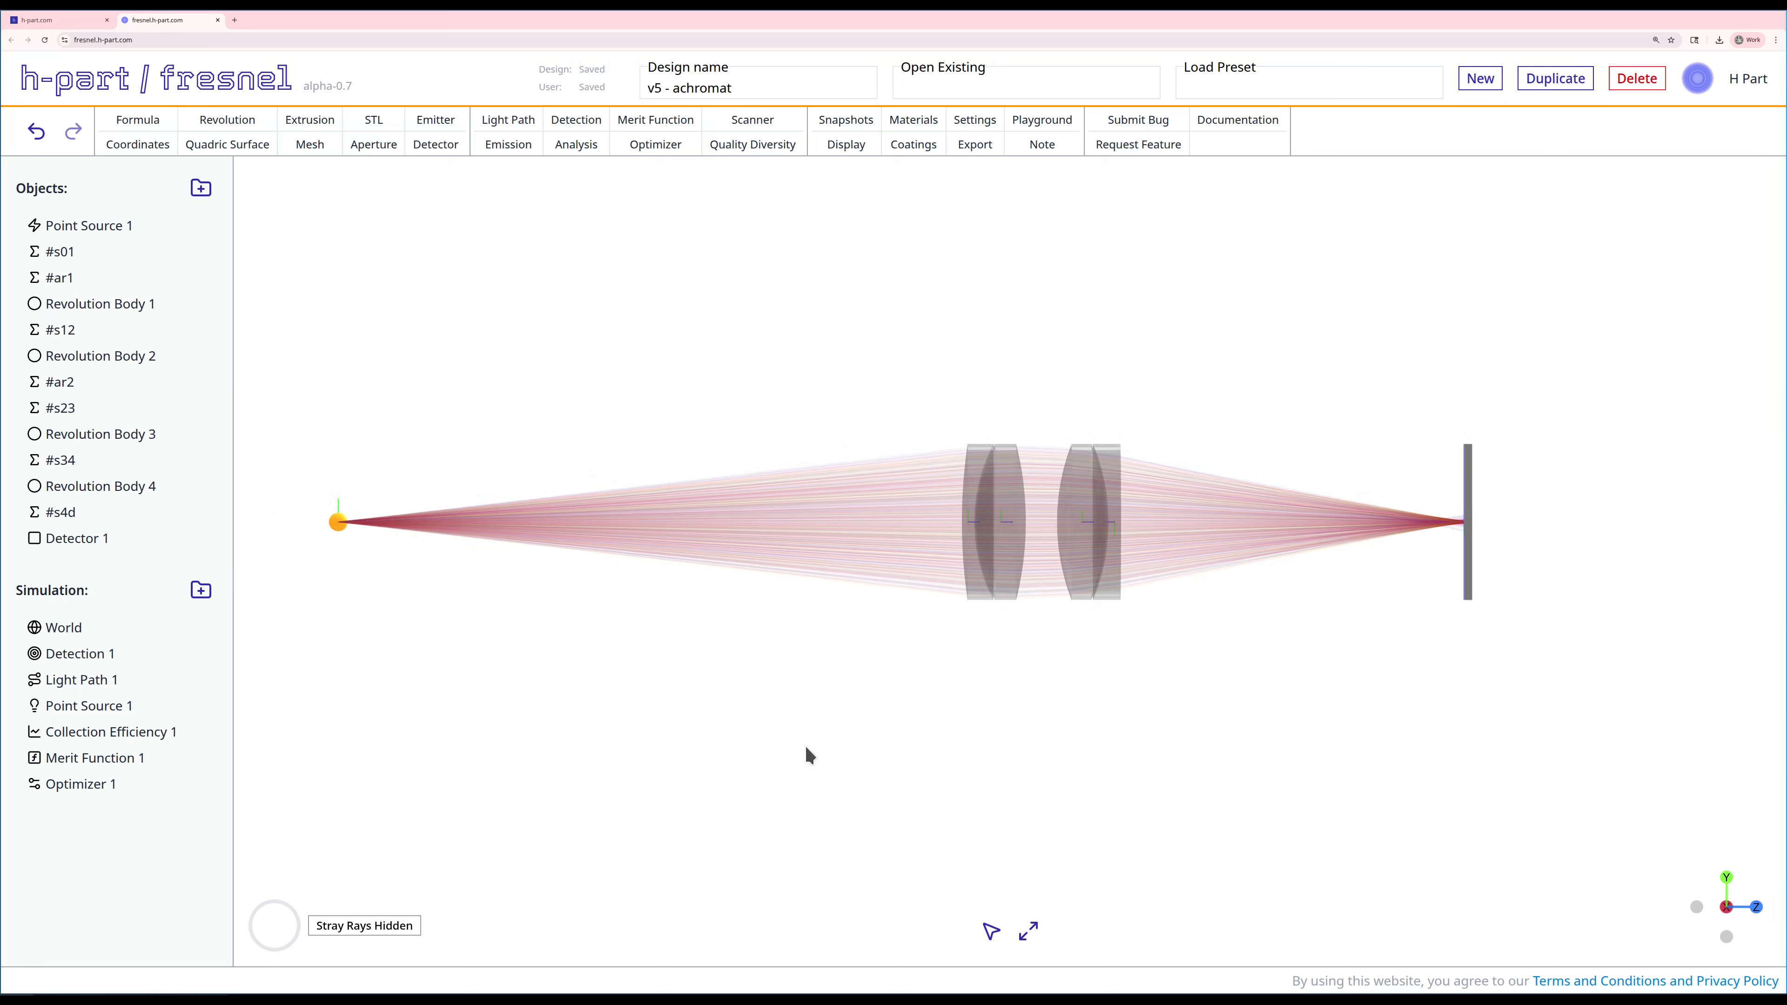
right_click(87, 733)
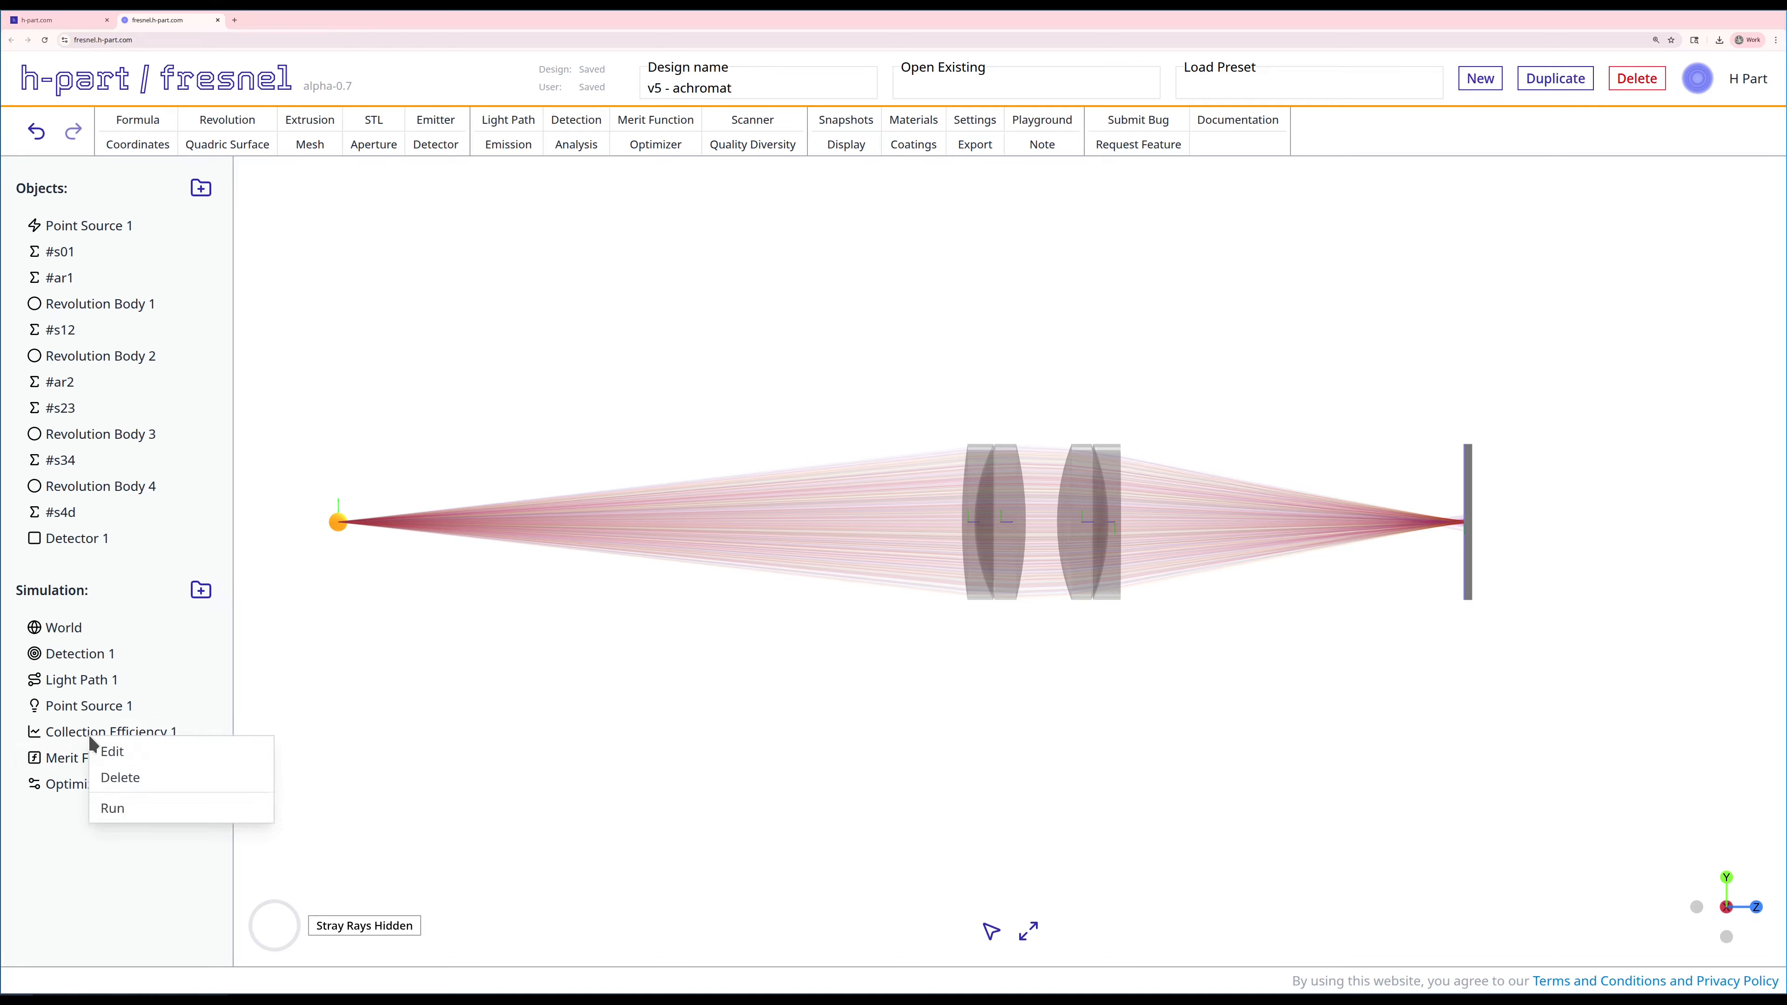
left_click(126, 812)
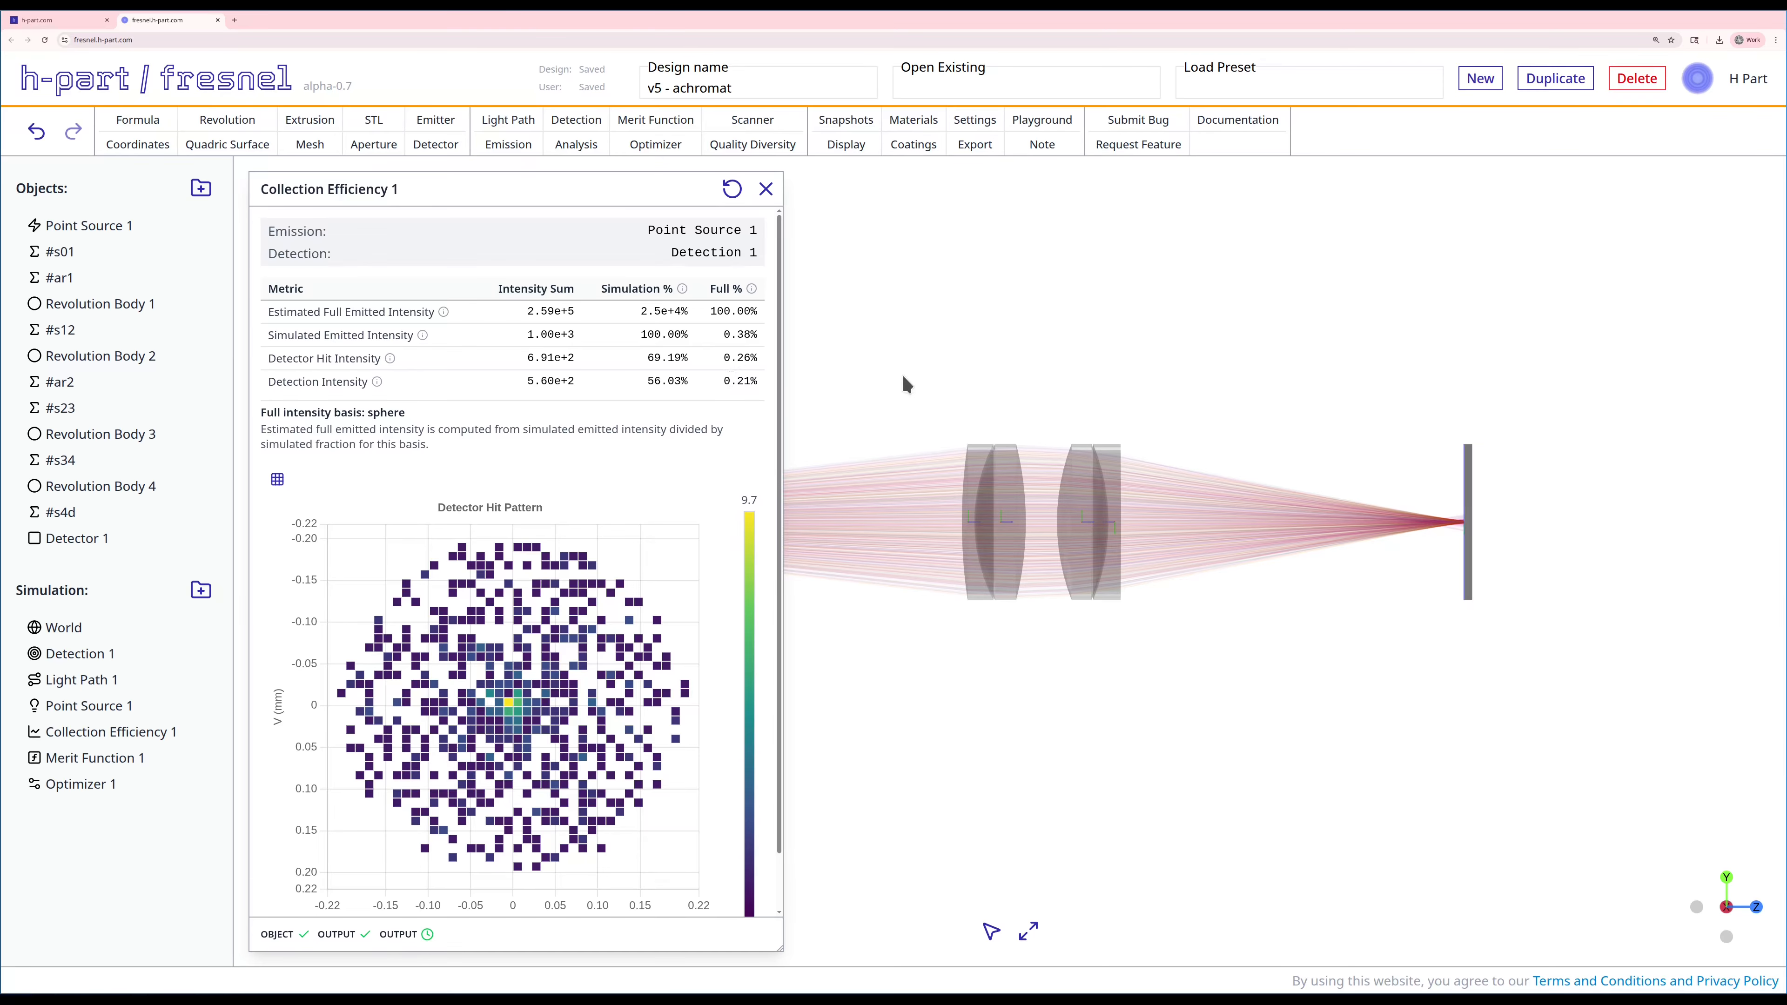
left_click(765, 189)
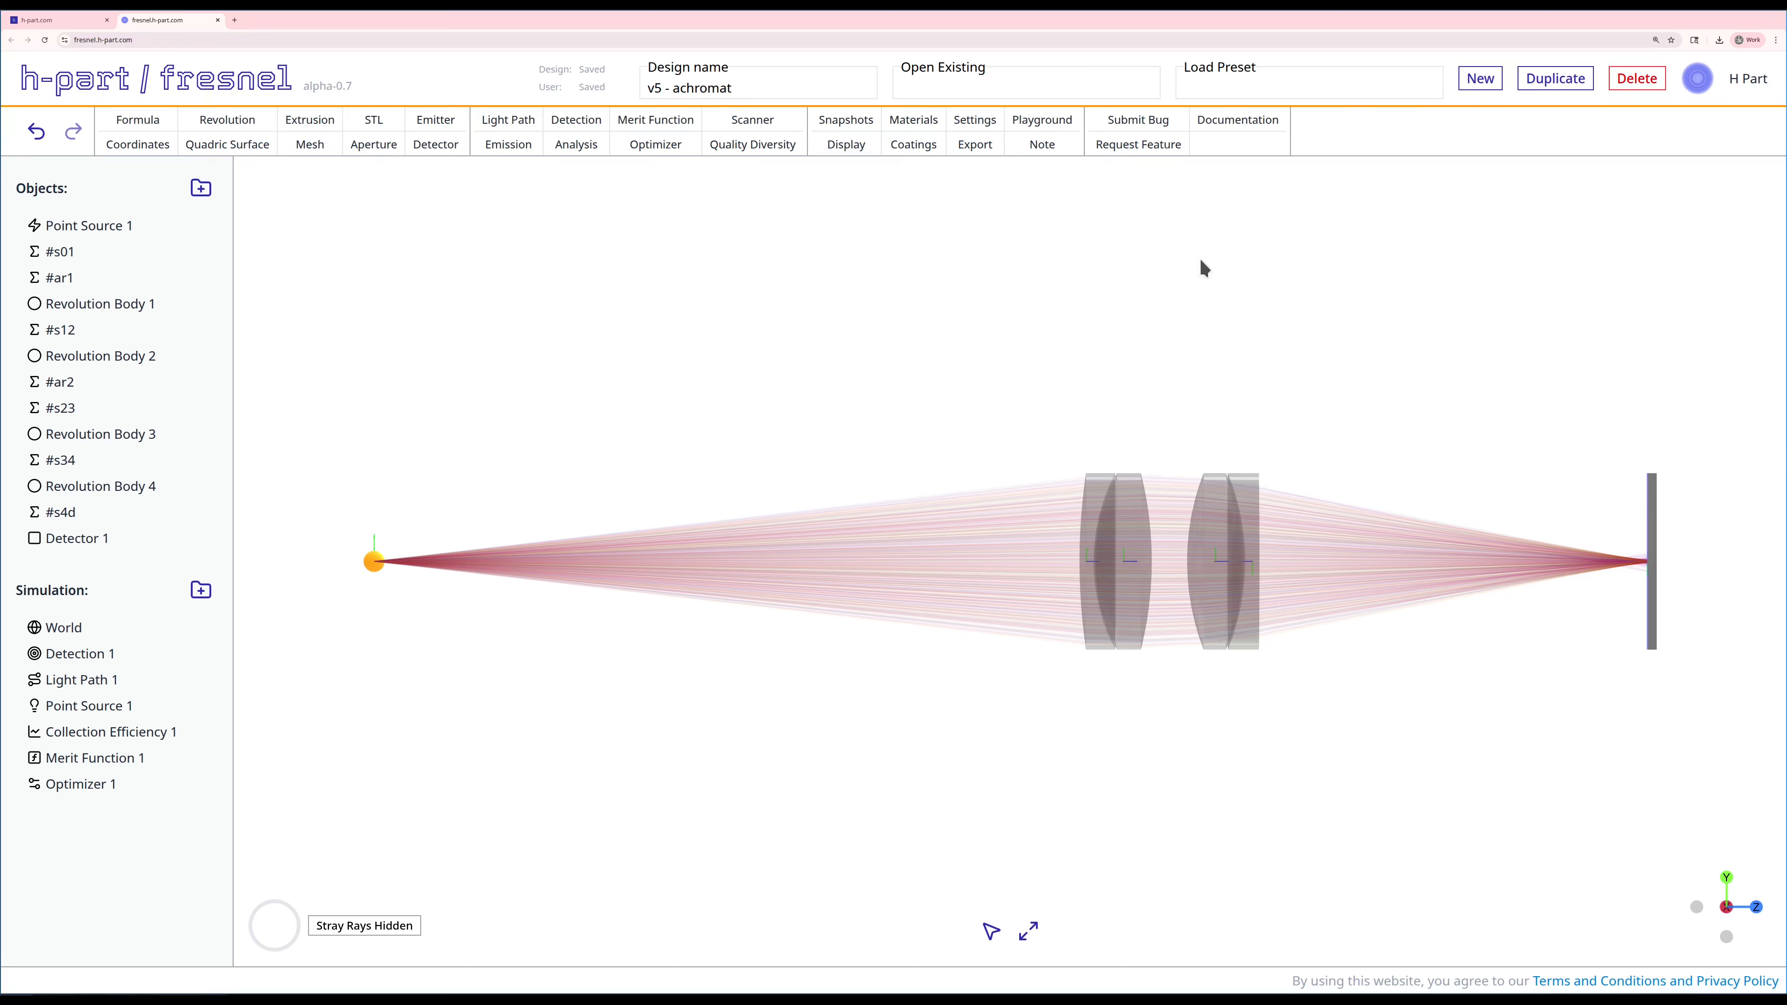
Step: Create a second point source emission with a single wavelength of 200 nm
left_click(524, 149)
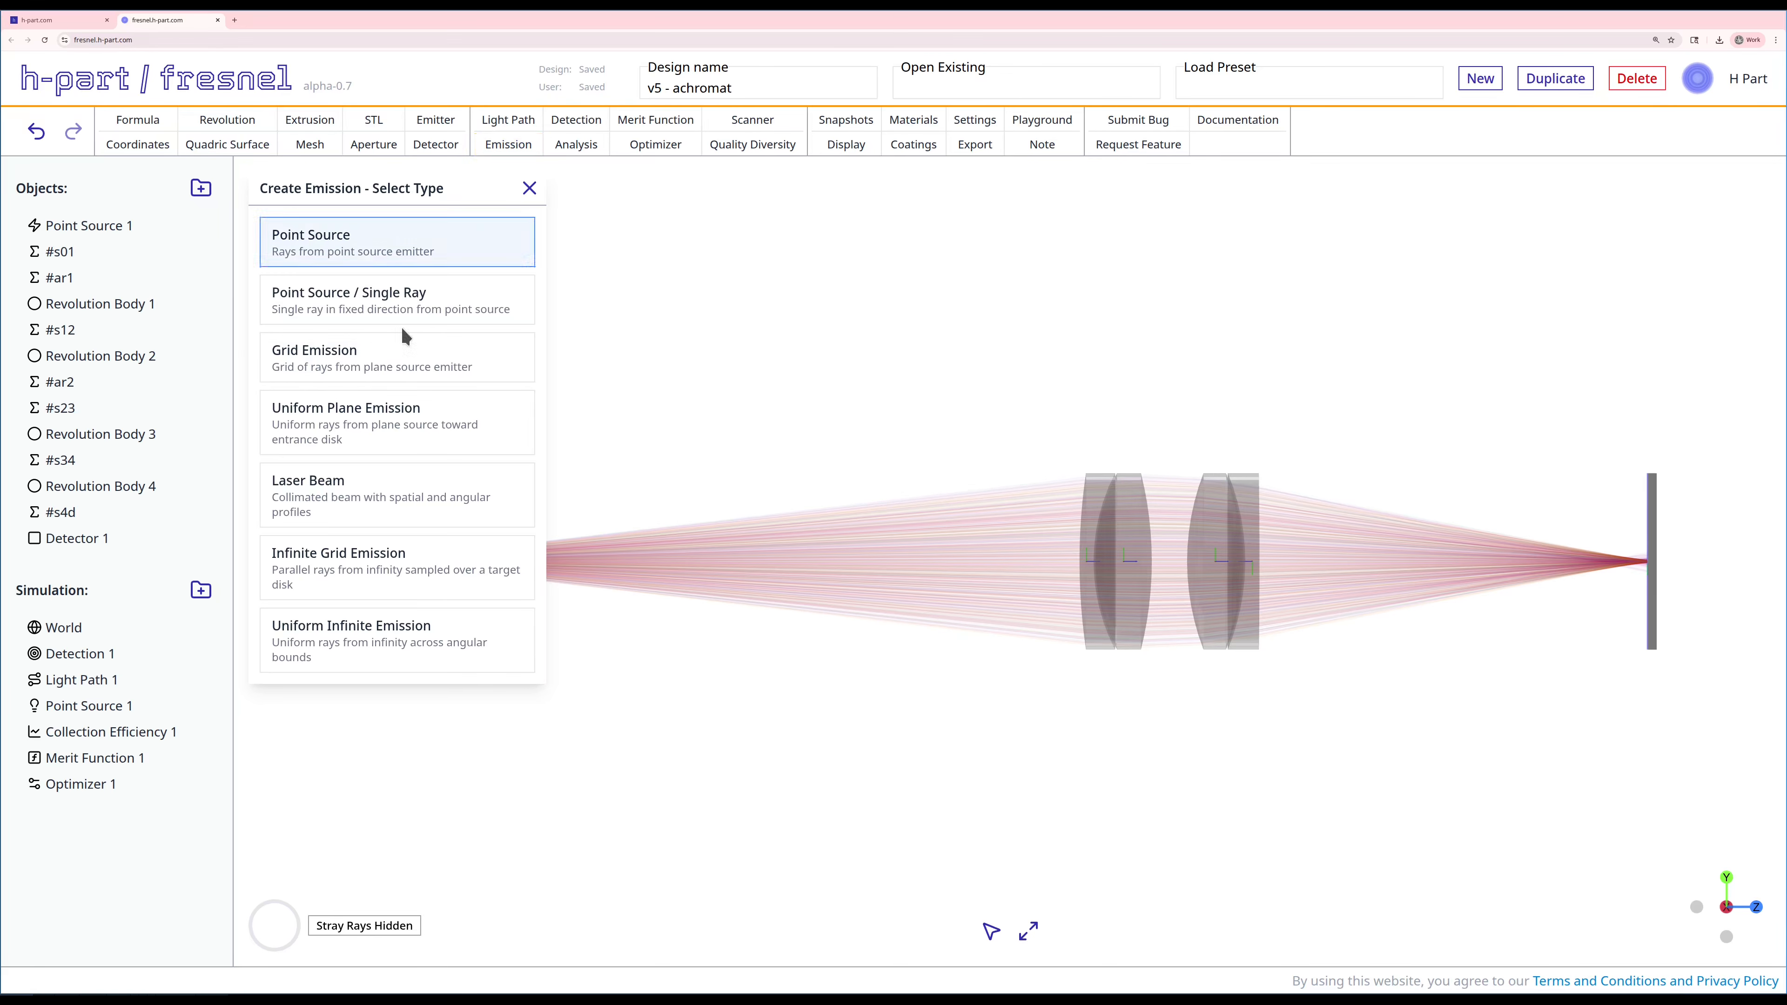
left_click(380, 243)
left_click(314, 417)
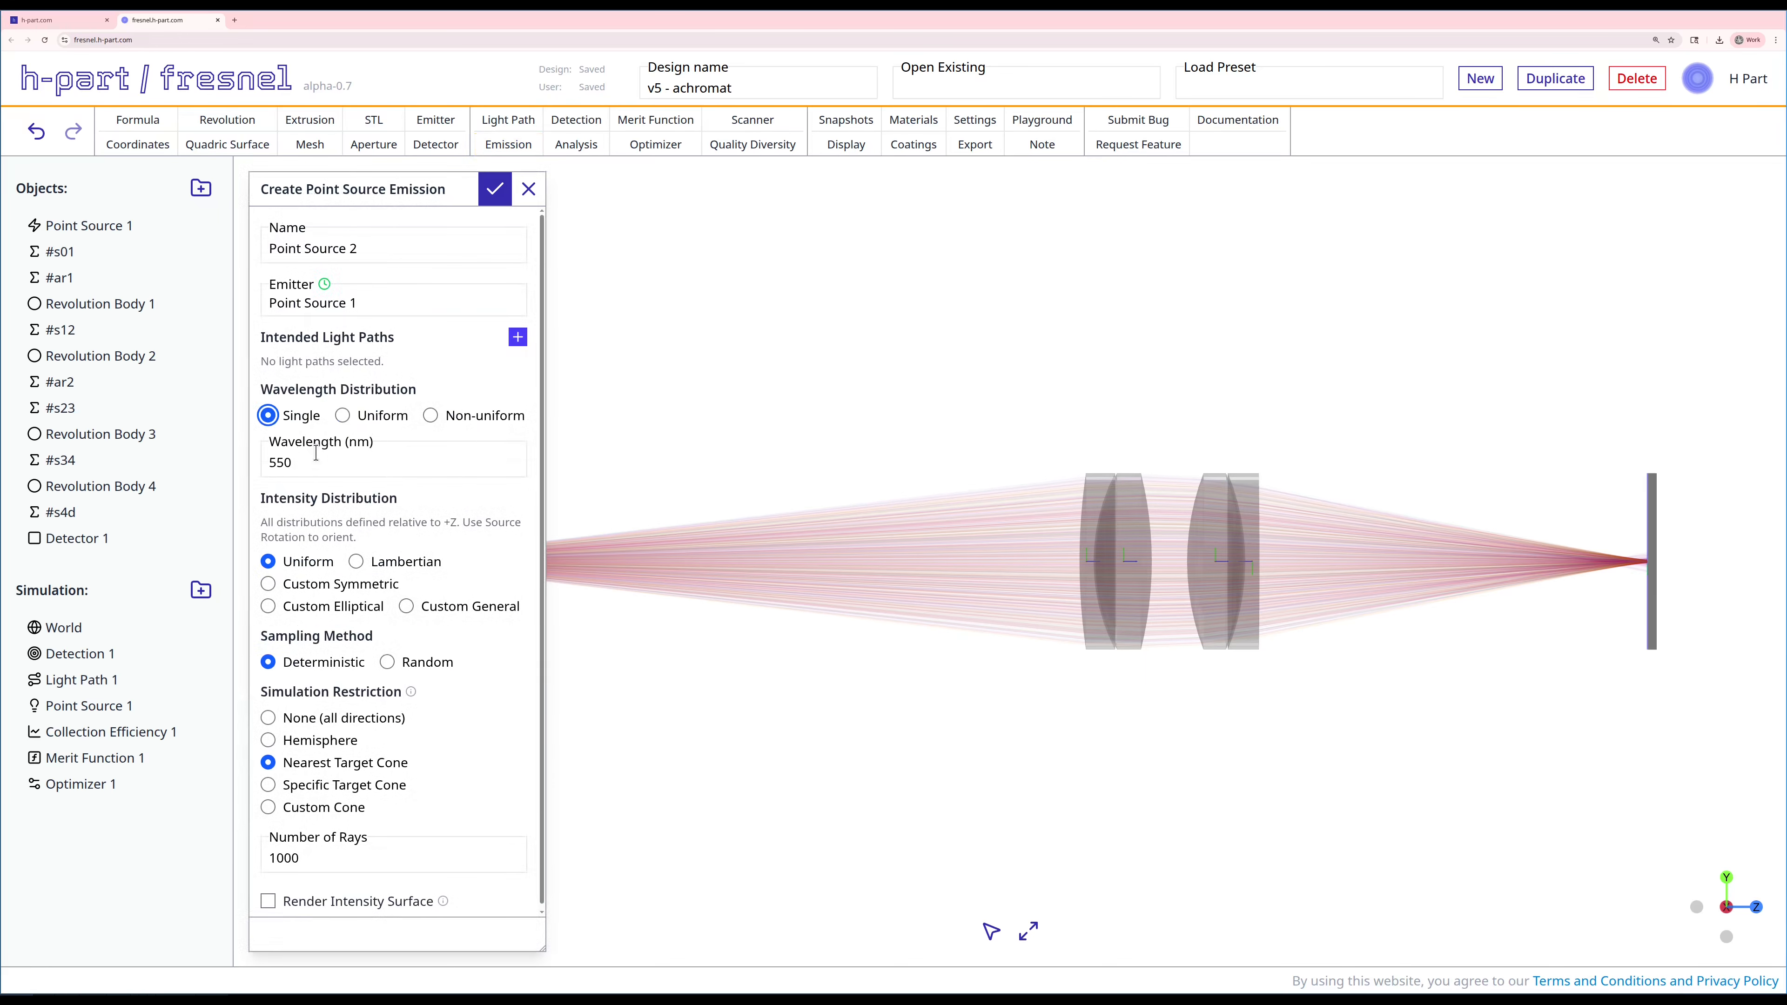
double_click(317, 457)
type("200")
left_click(494, 190)
Step: Add Light Path 1 as an intended light path of the Point Source 2 emission
right_click(90, 809)
left_click(169, 826)
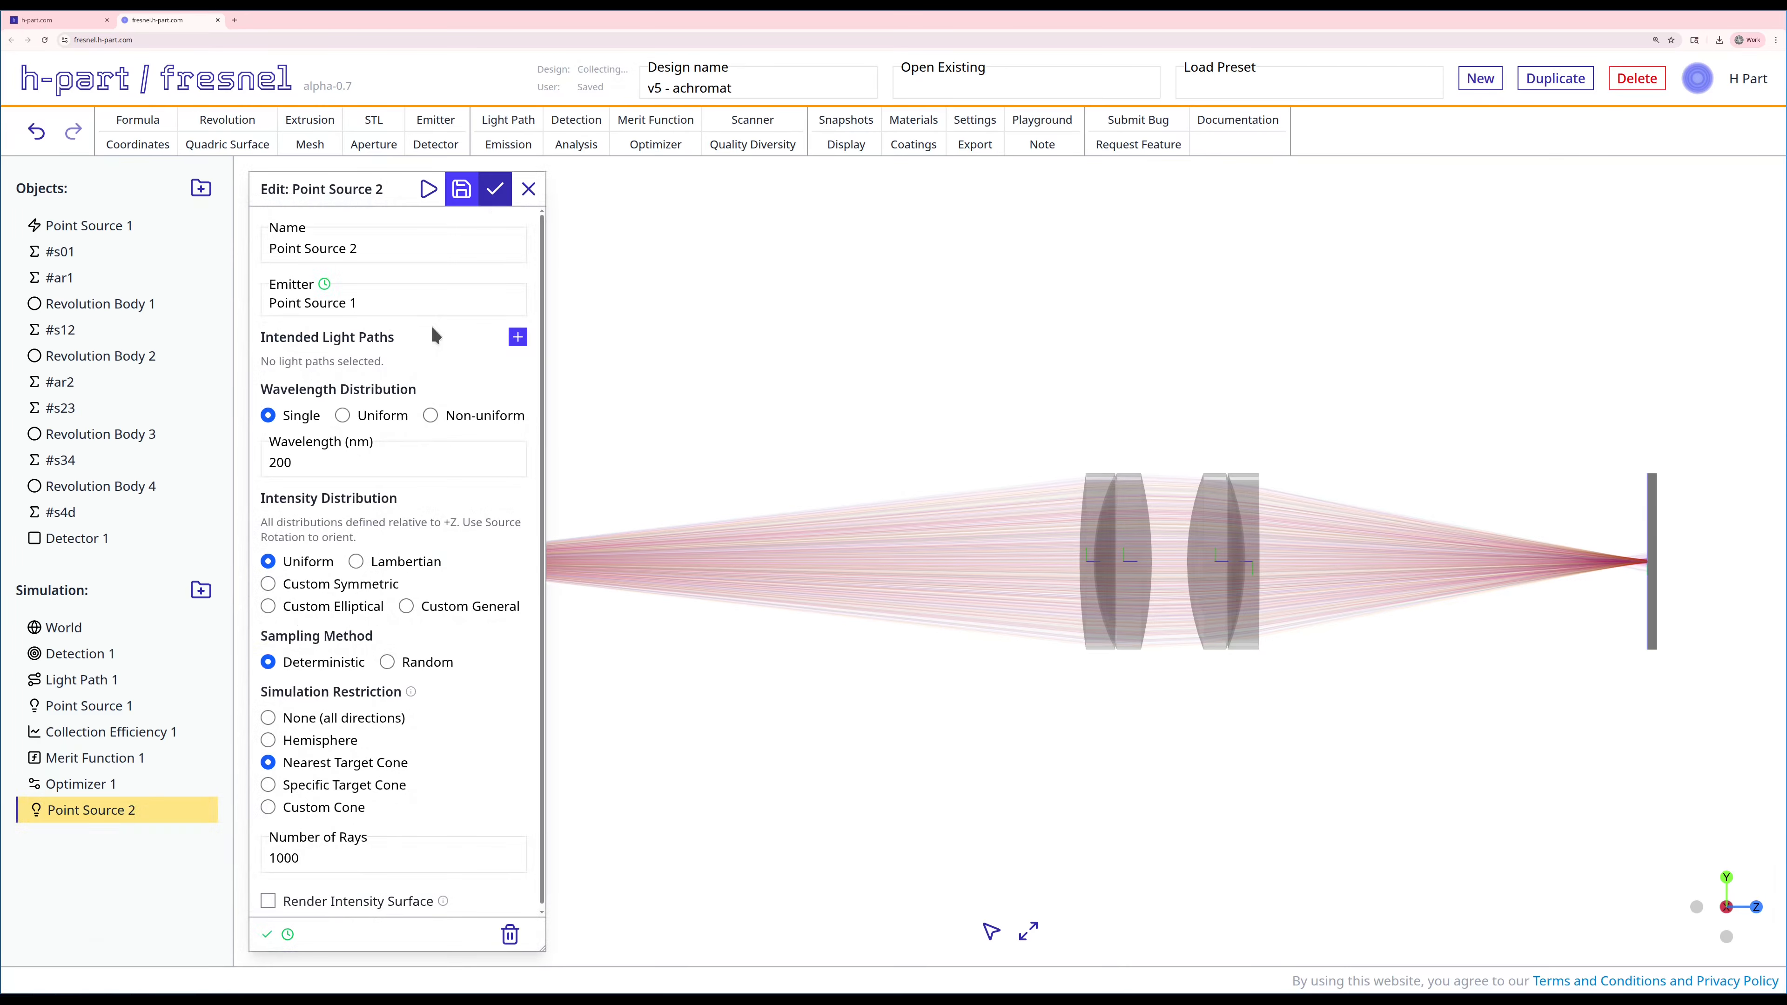
left_click(517, 338)
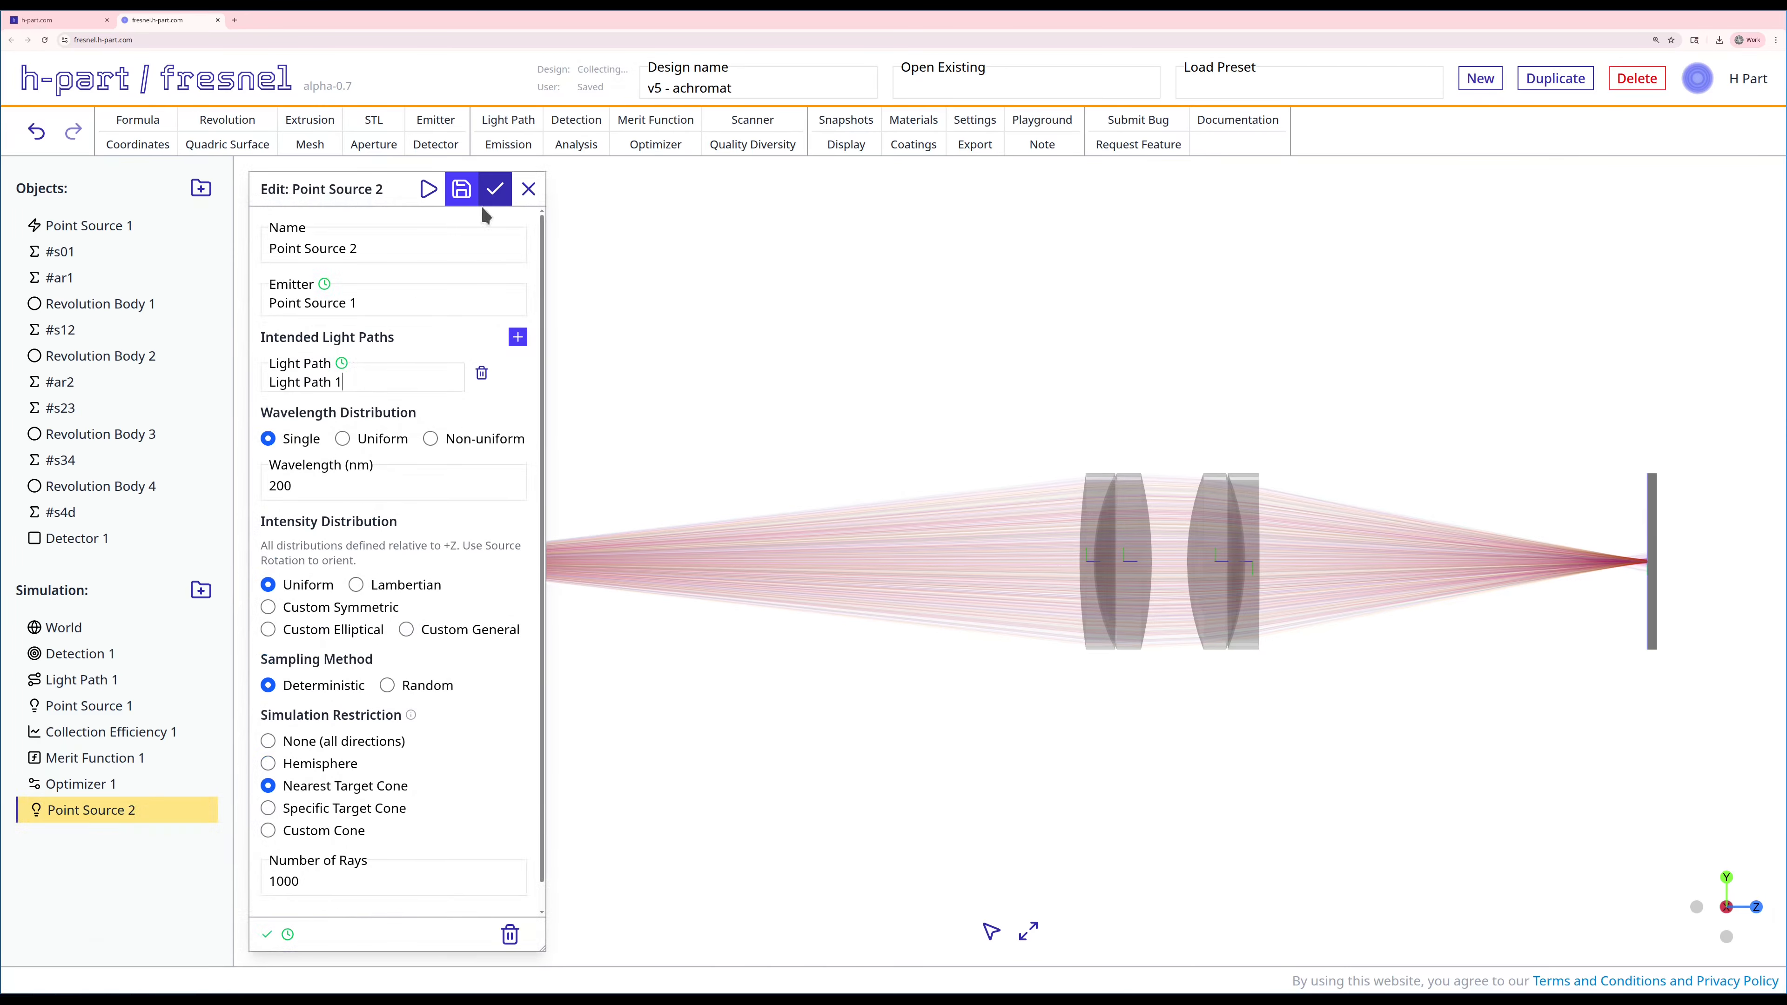
left_click(494, 188)
Step: Create a second collection efficiency analysis for Detection 1 that uses detections only and filters stray rays
left_click(576, 141)
left_click(372, 236)
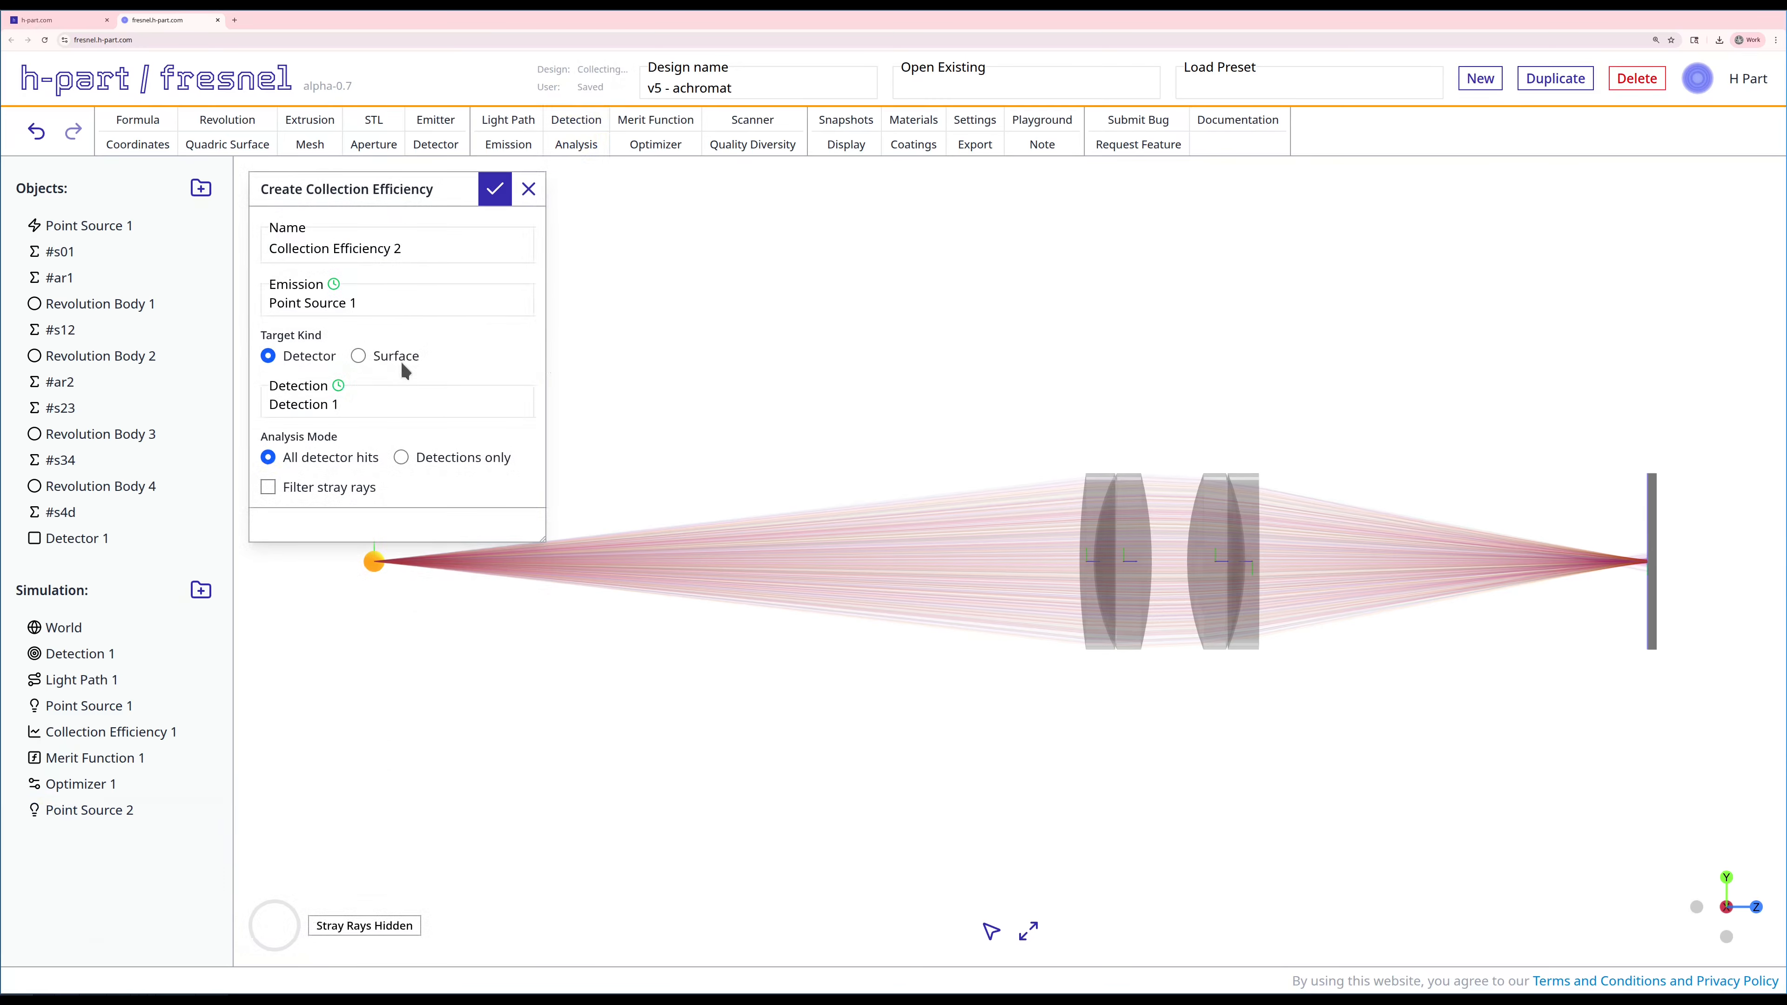
left_click(444, 461)
left_click(309, 484)
left_click(495, 198)
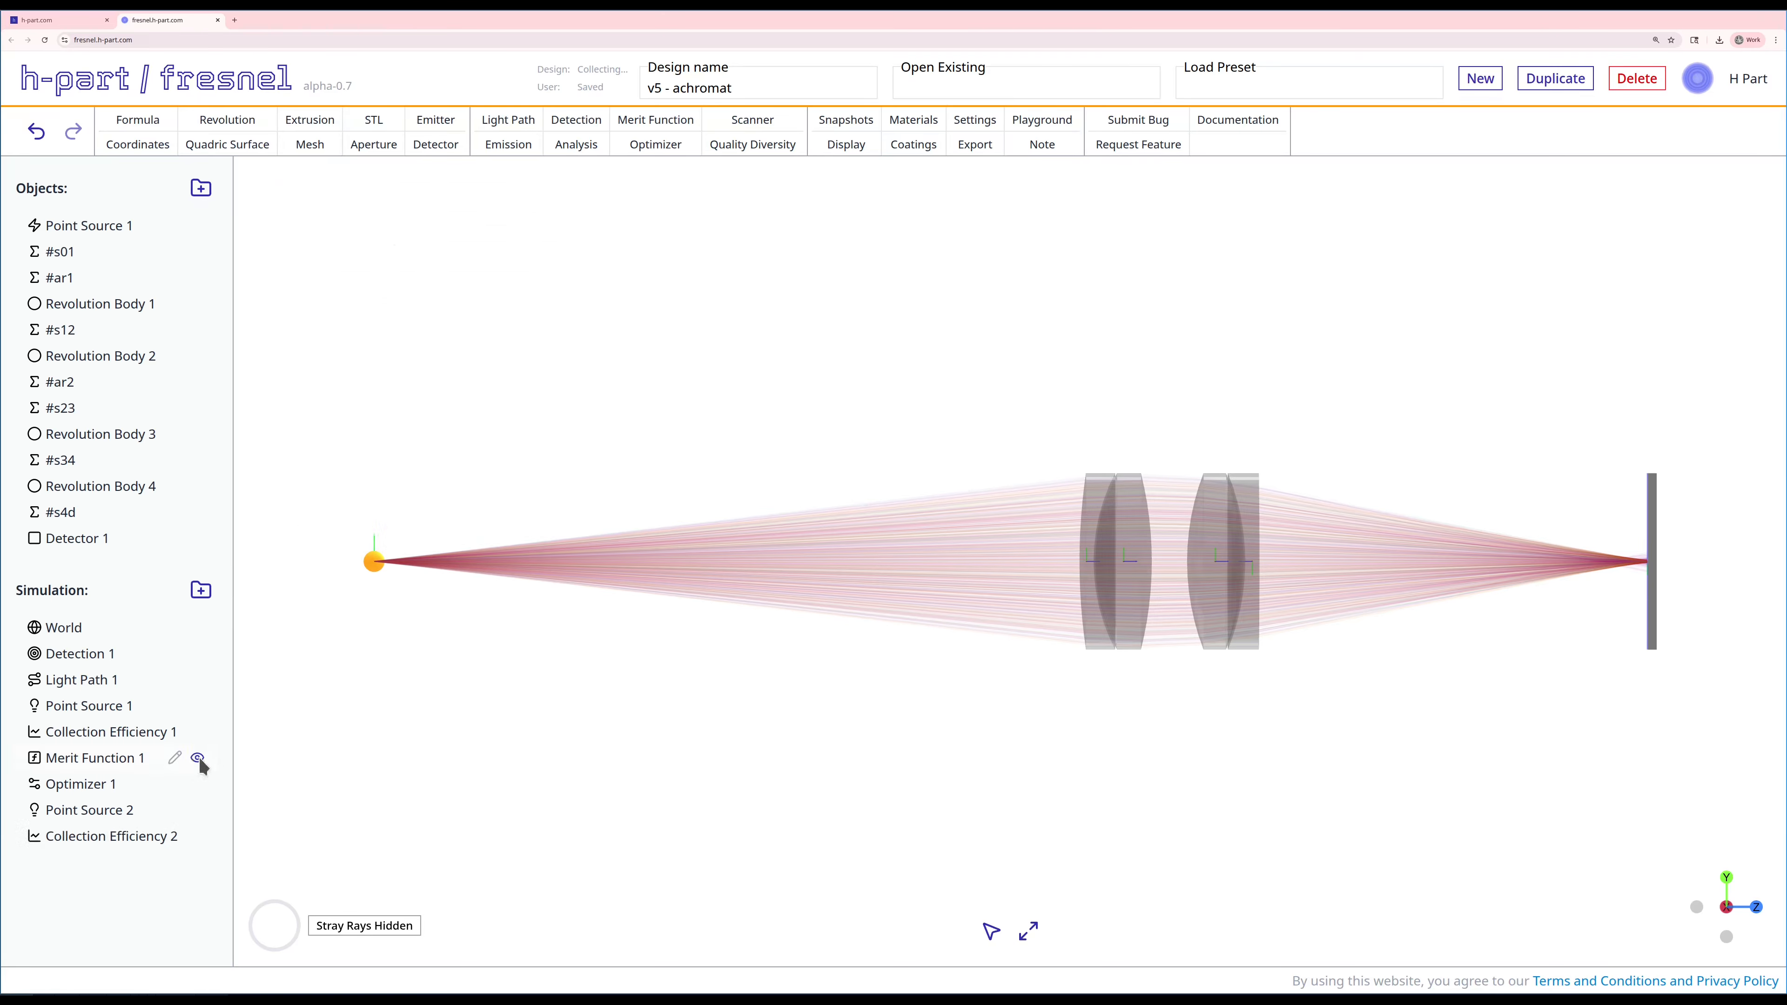
Step: Change the emission of Collection Efficiency 2 to Point Source 2
right_click(151, 844)
left_click(212, 851)
left_click(372, 305)
left_click(351, 363)
left_click(495, 191)
Step: Set up a 1D scanner over the Point Source 2 wavelength from 200 to 1000 nm in 50 steps
left_click(752, 127)
left_click(325, 382)
type("wave")
left_click(344, 412)
double_click(333, 434)
type("200")
key("Tab")
type("1000")
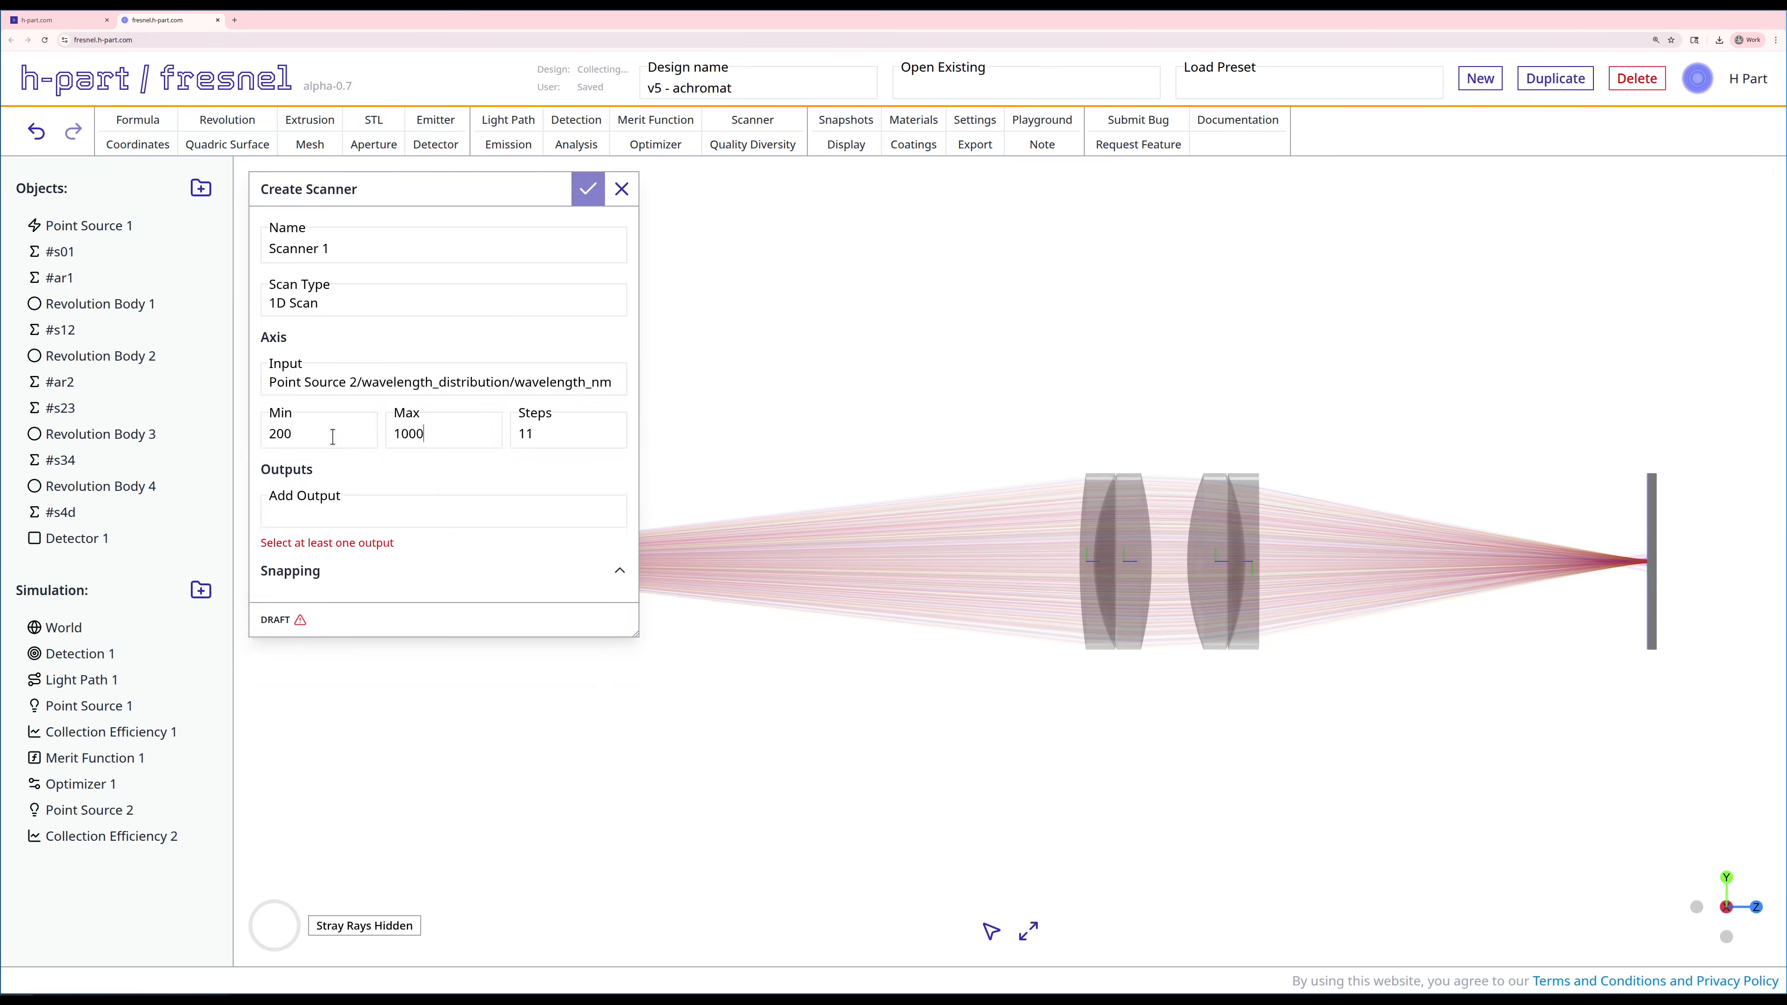
key("Tab")
type("50")
Step: Create the scanner with Collection Efficiency 2/scaled_efficiency as its output and run the scan
left_click(308, 513)
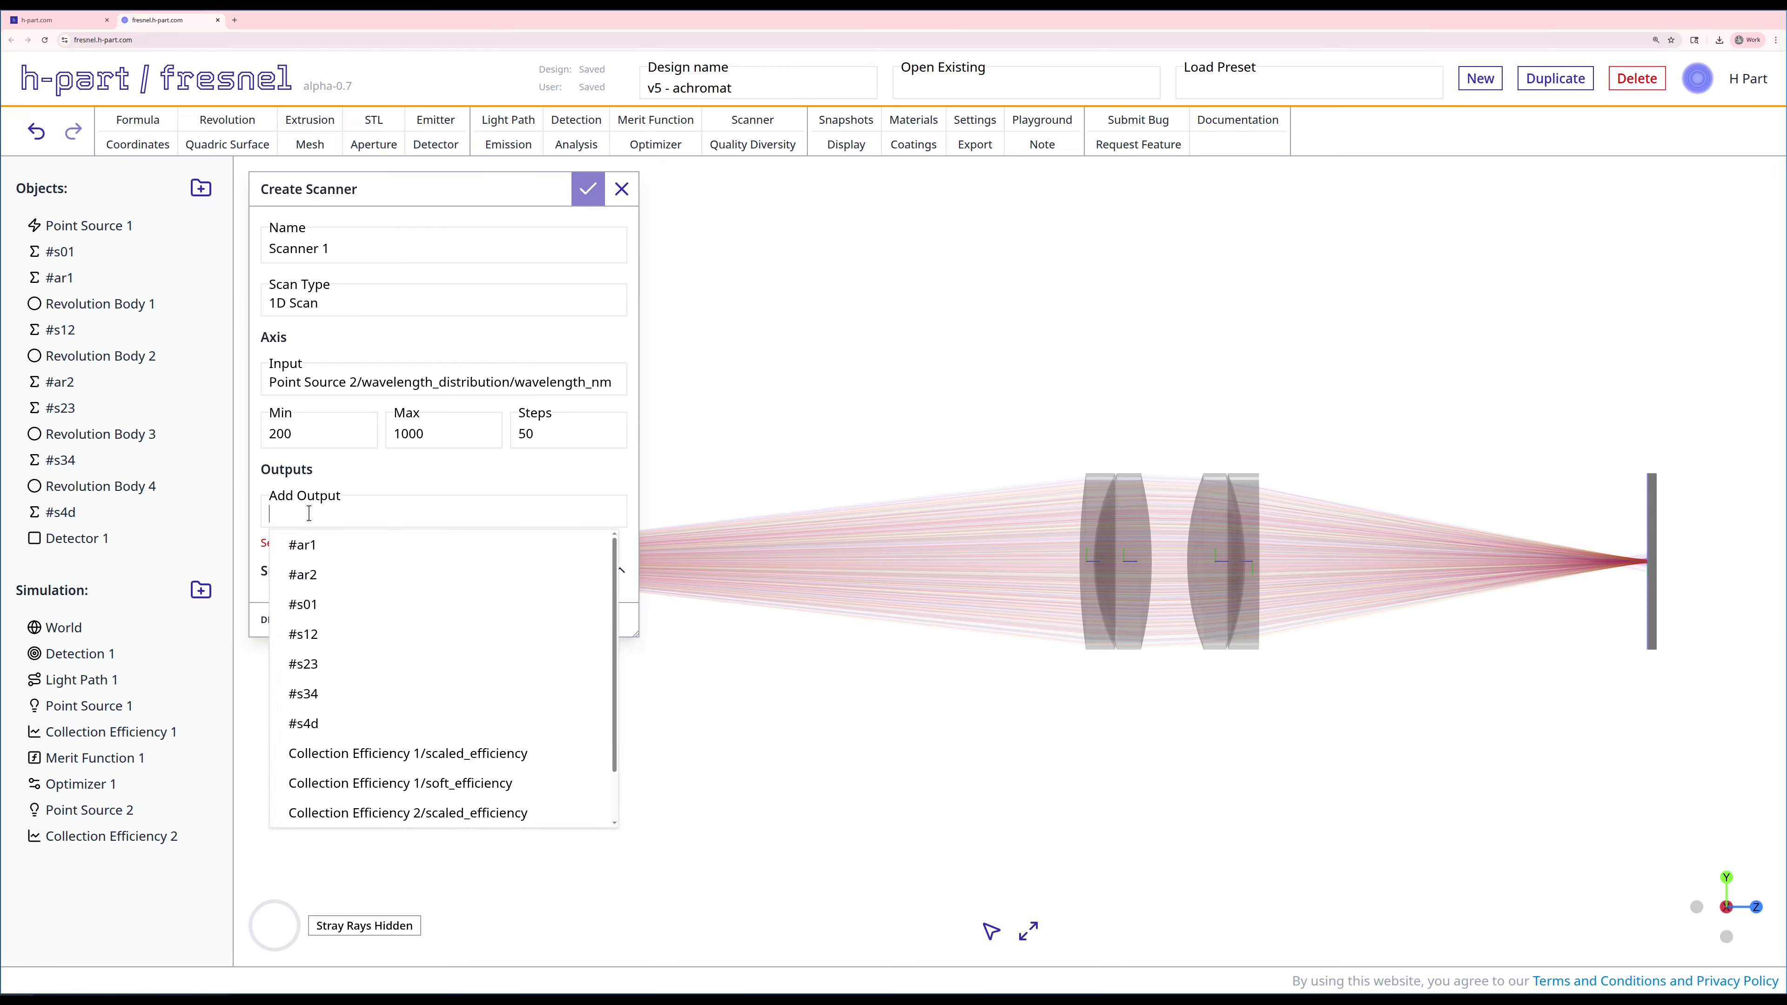
left_click(382, 814)
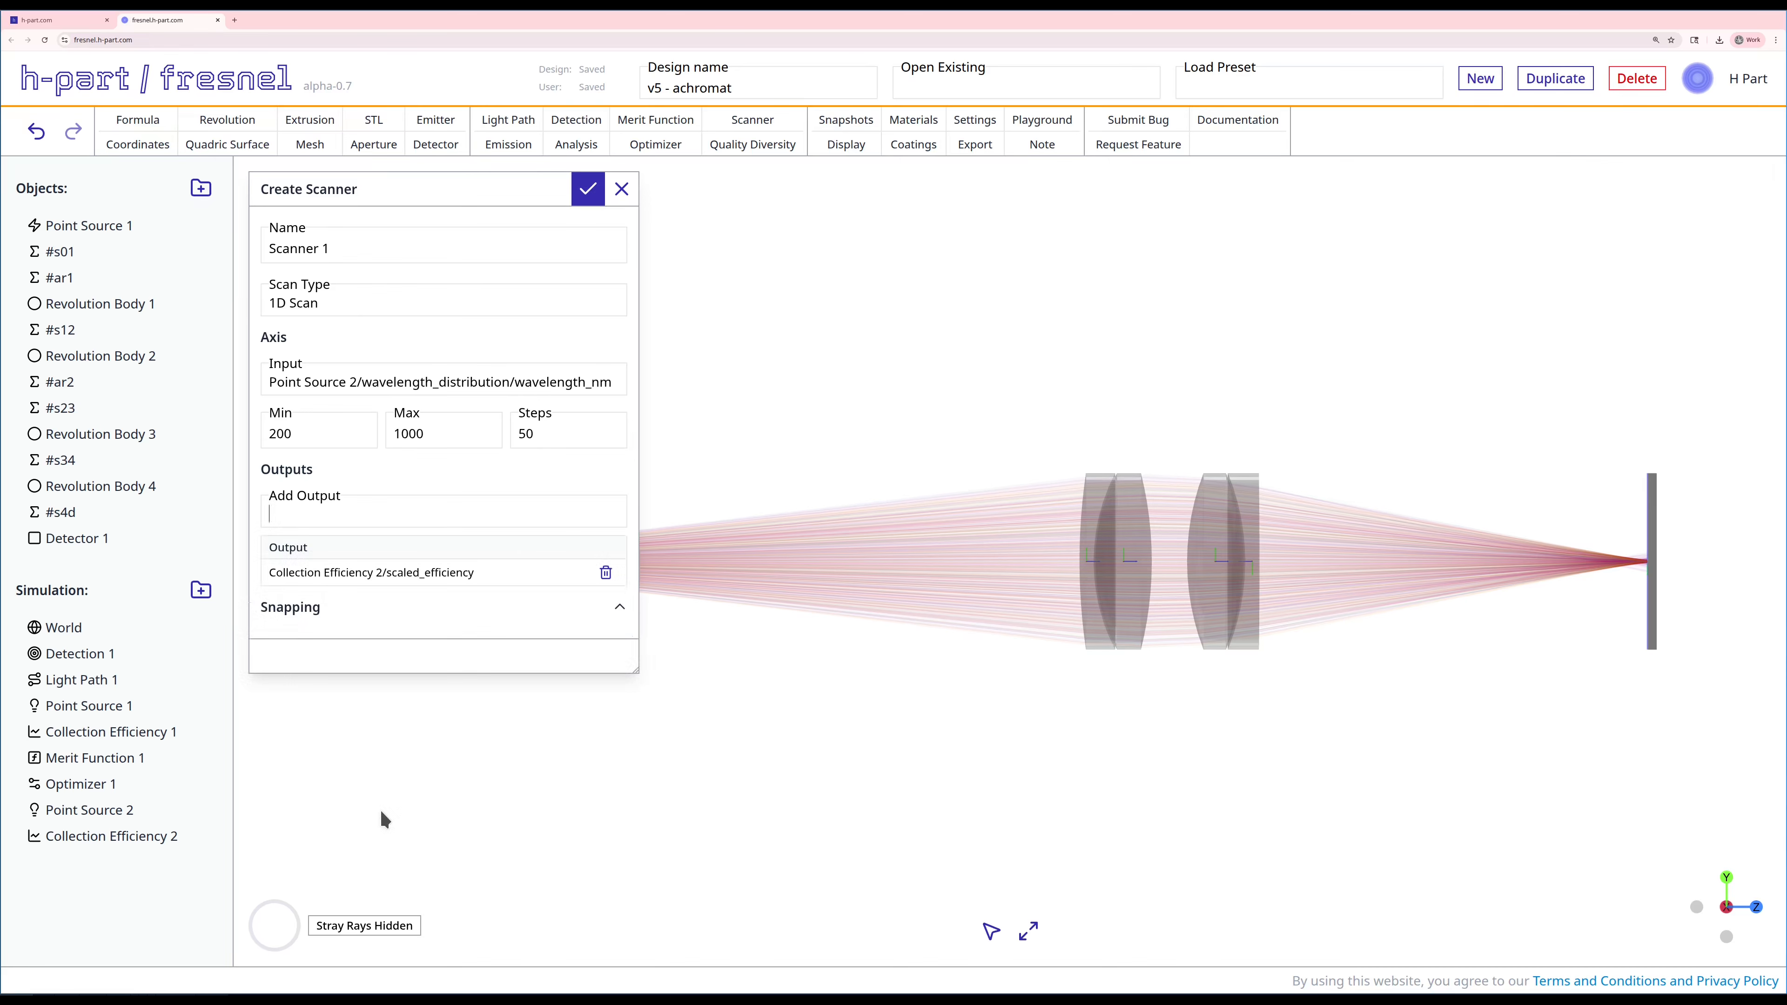
left_click(588, 190)
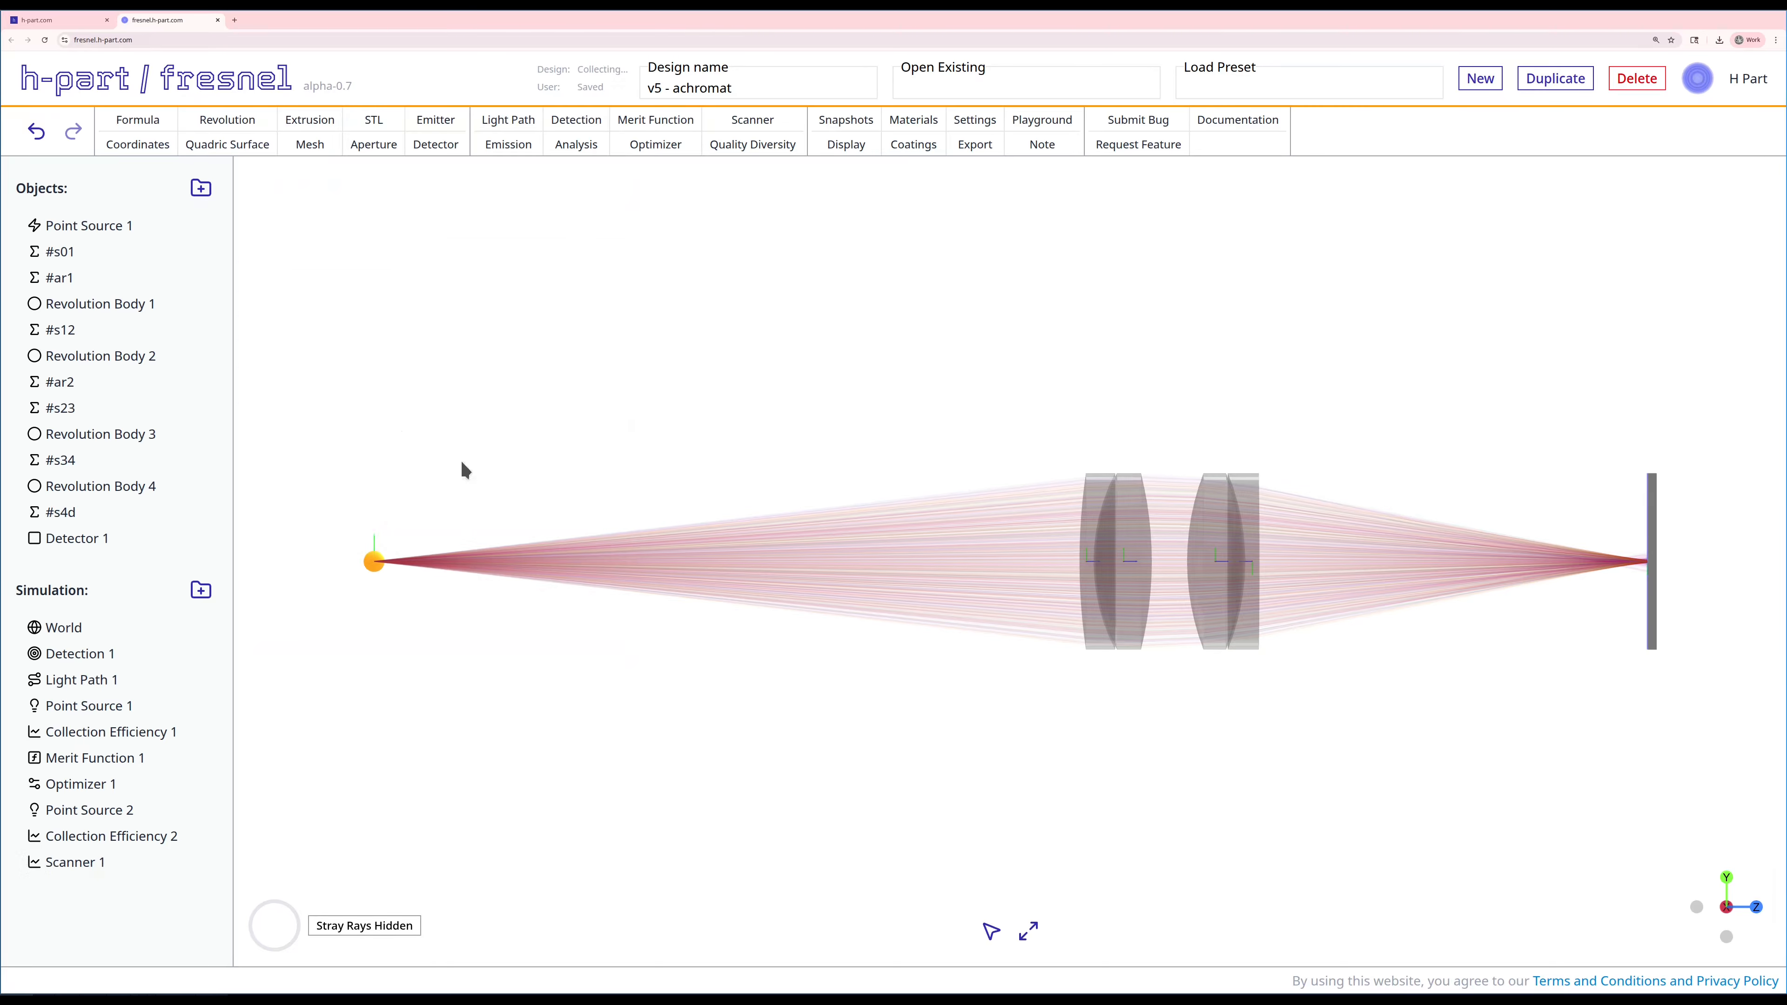
right_click(62, 862)
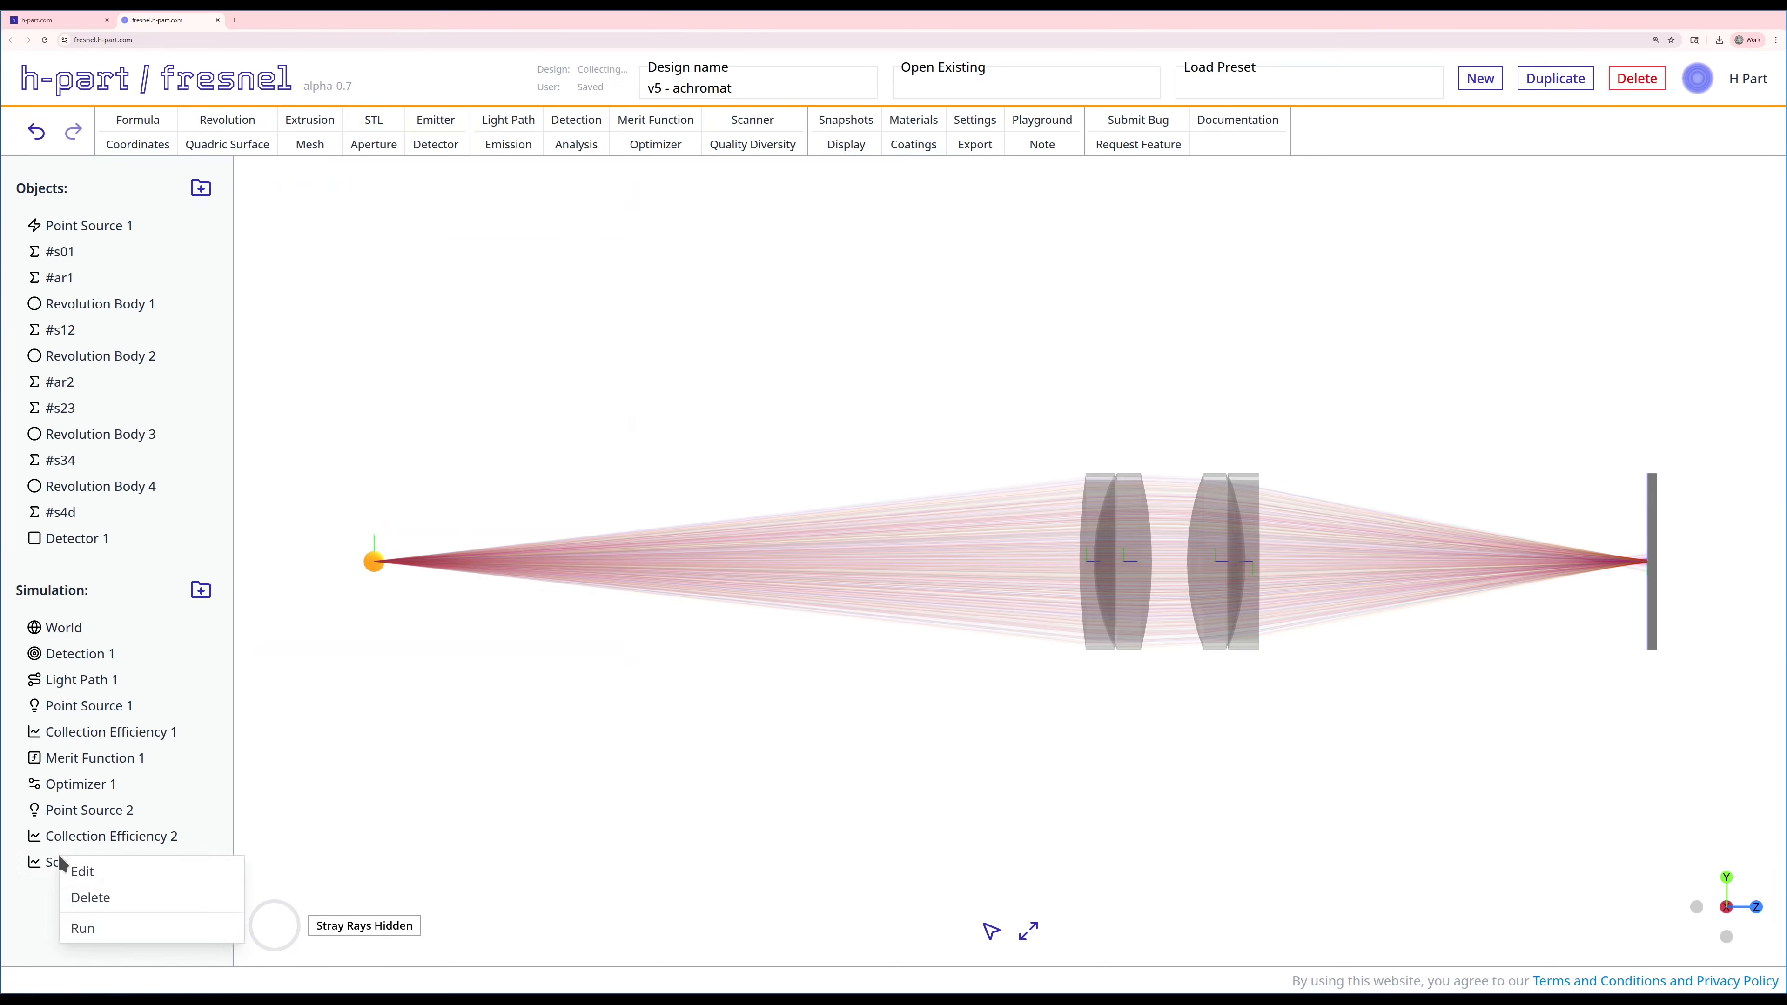
left_click(87, 930)
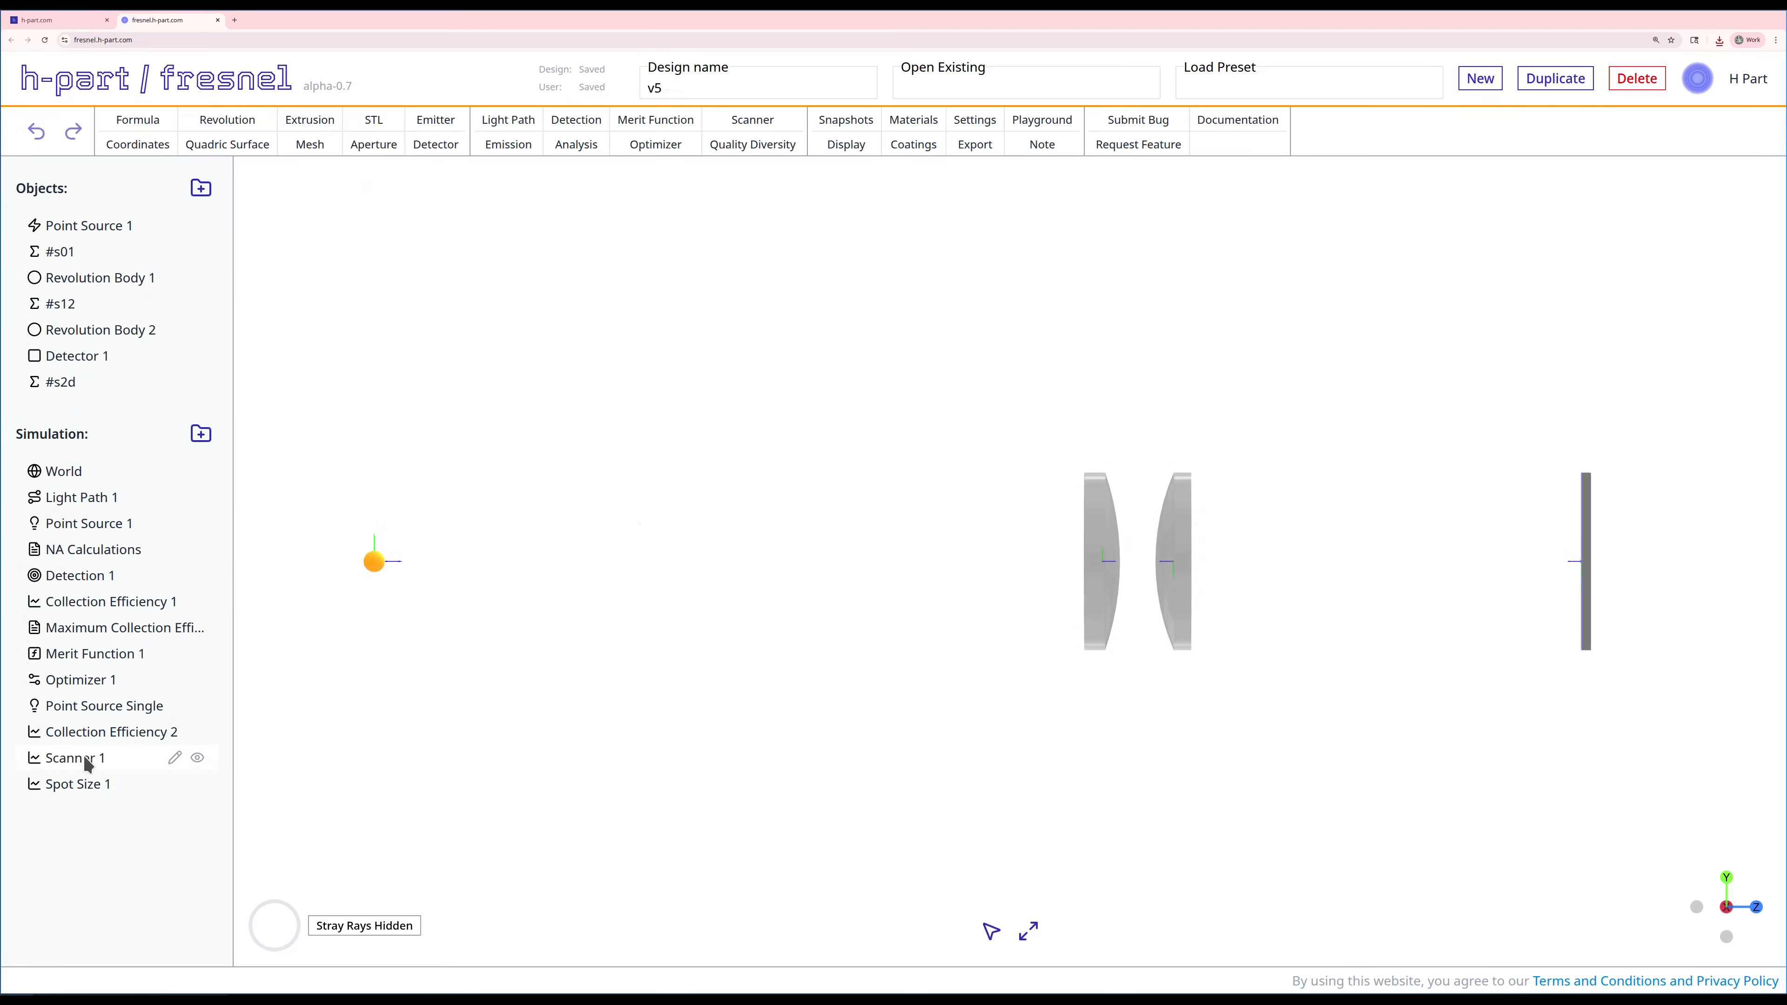
Step: Run Scanner 1 in the v5 design and examine its collection efficiency curve over wavelength
right_click(85, 757)
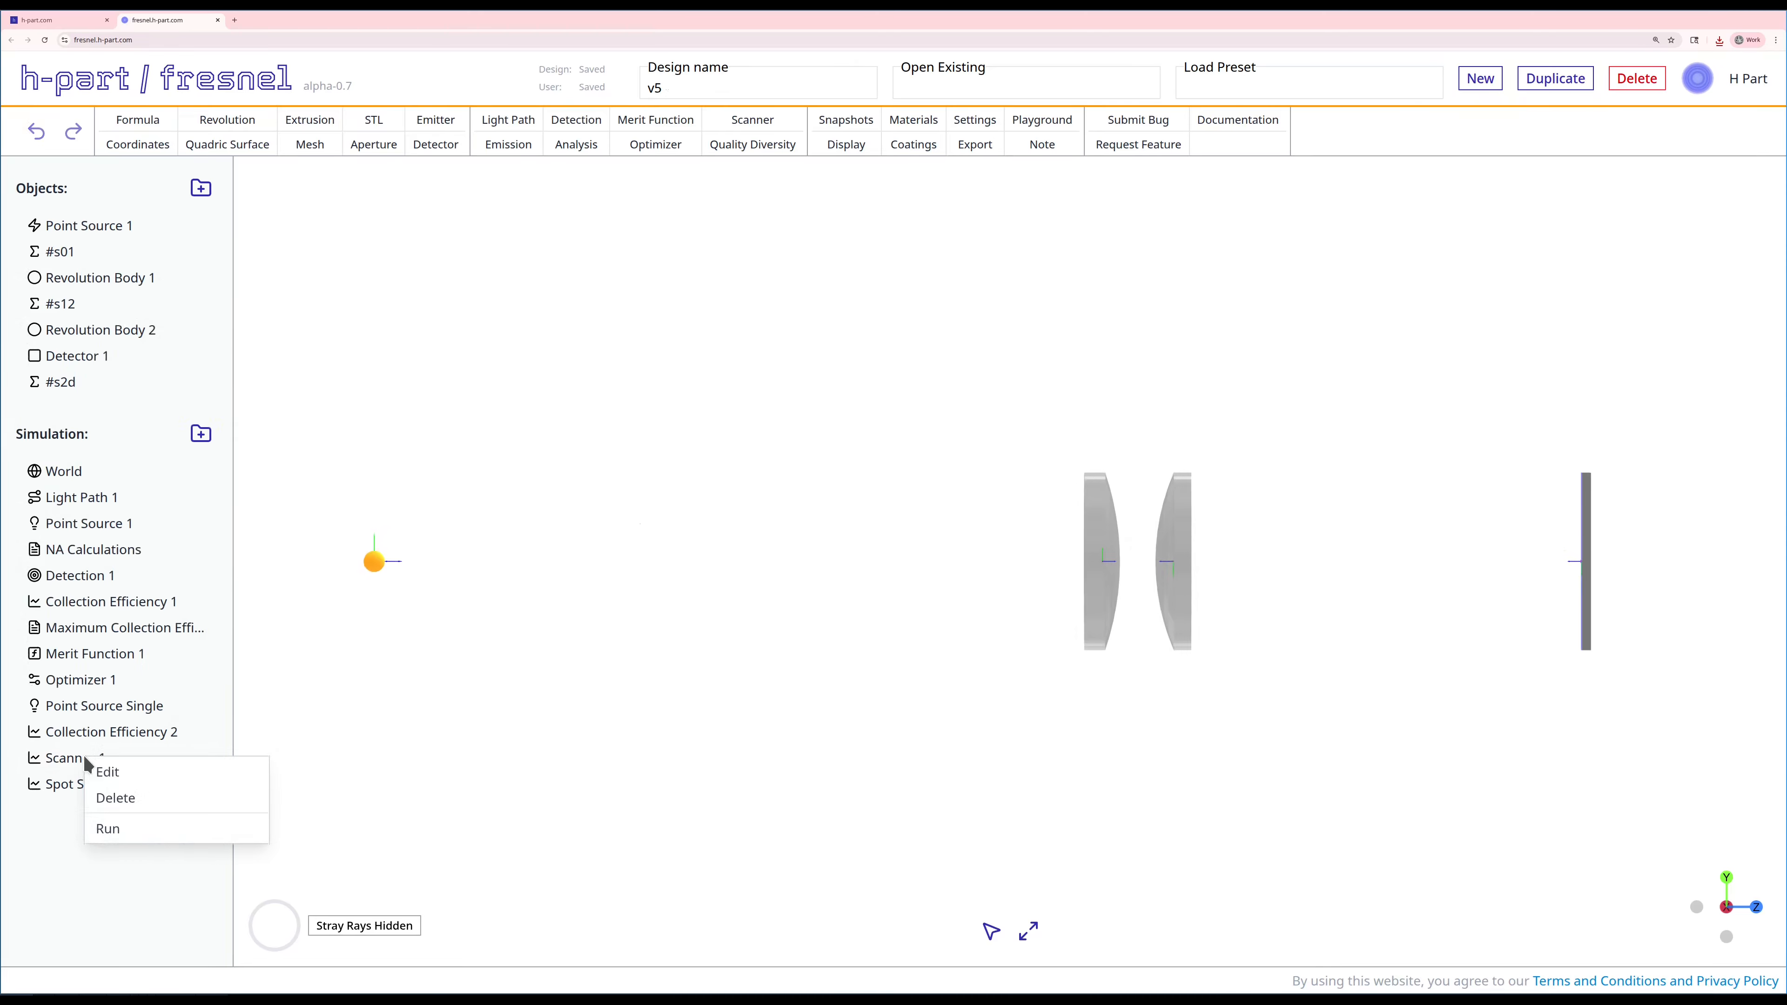
left_click(116, 828)
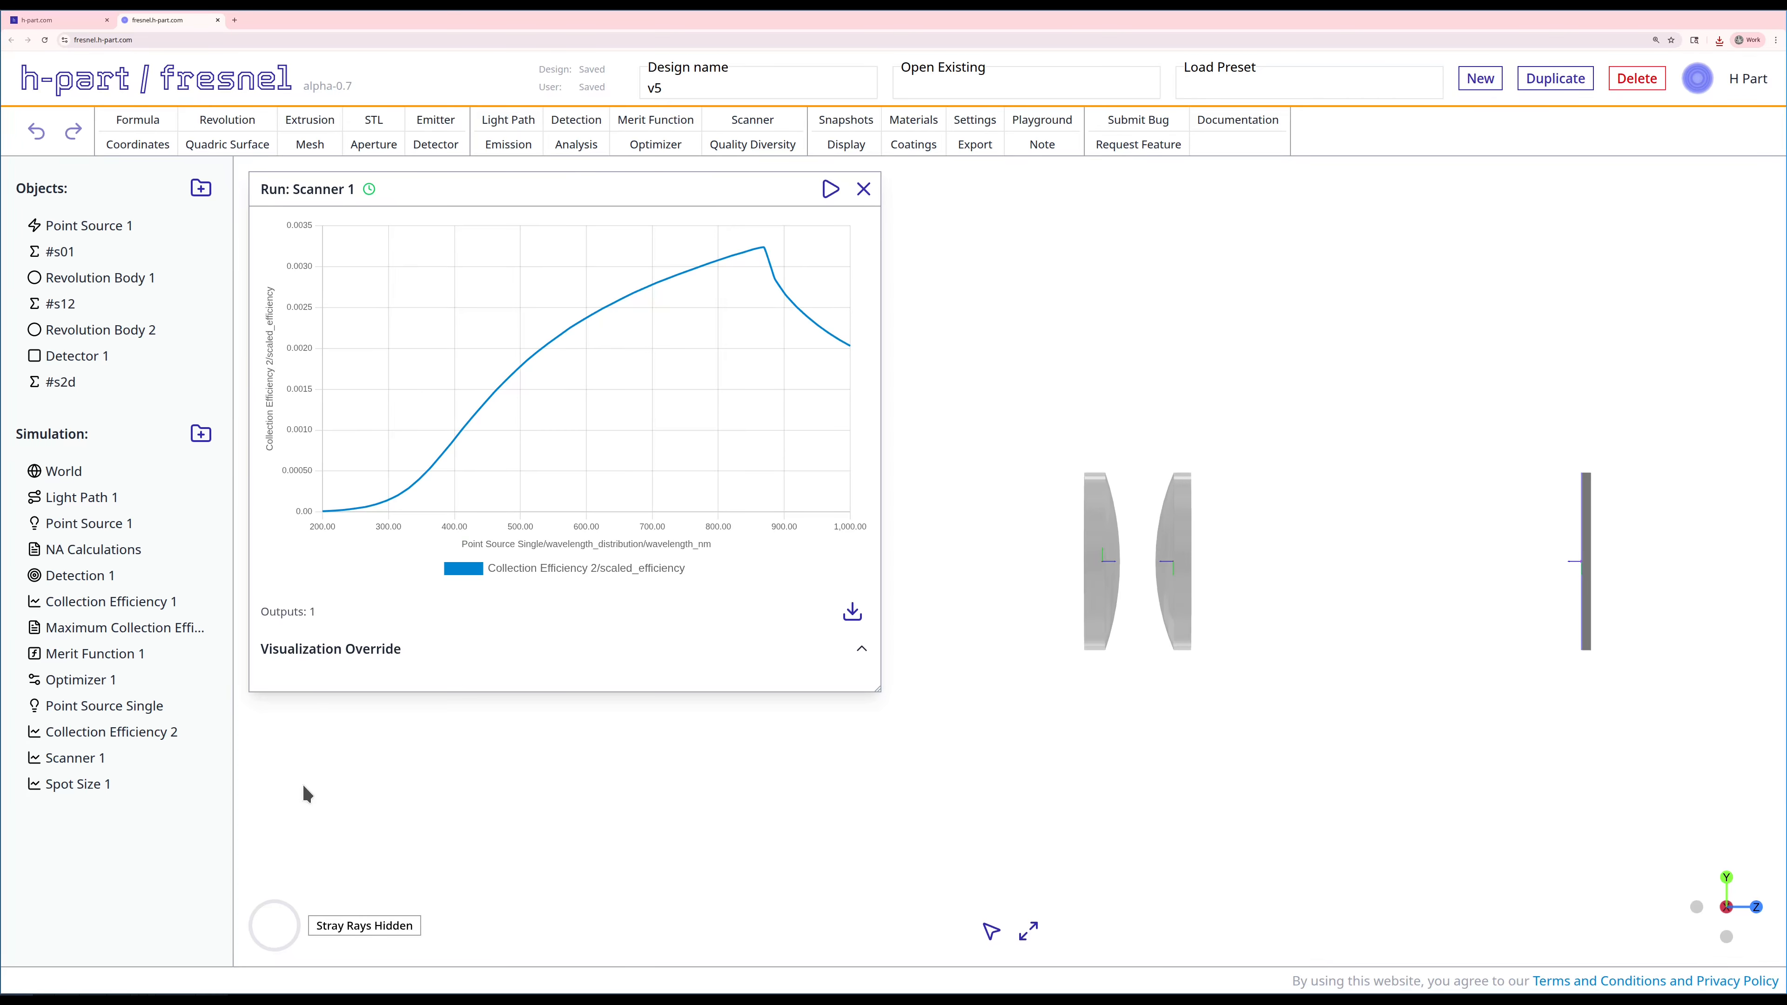
mouse_move(755, 264)
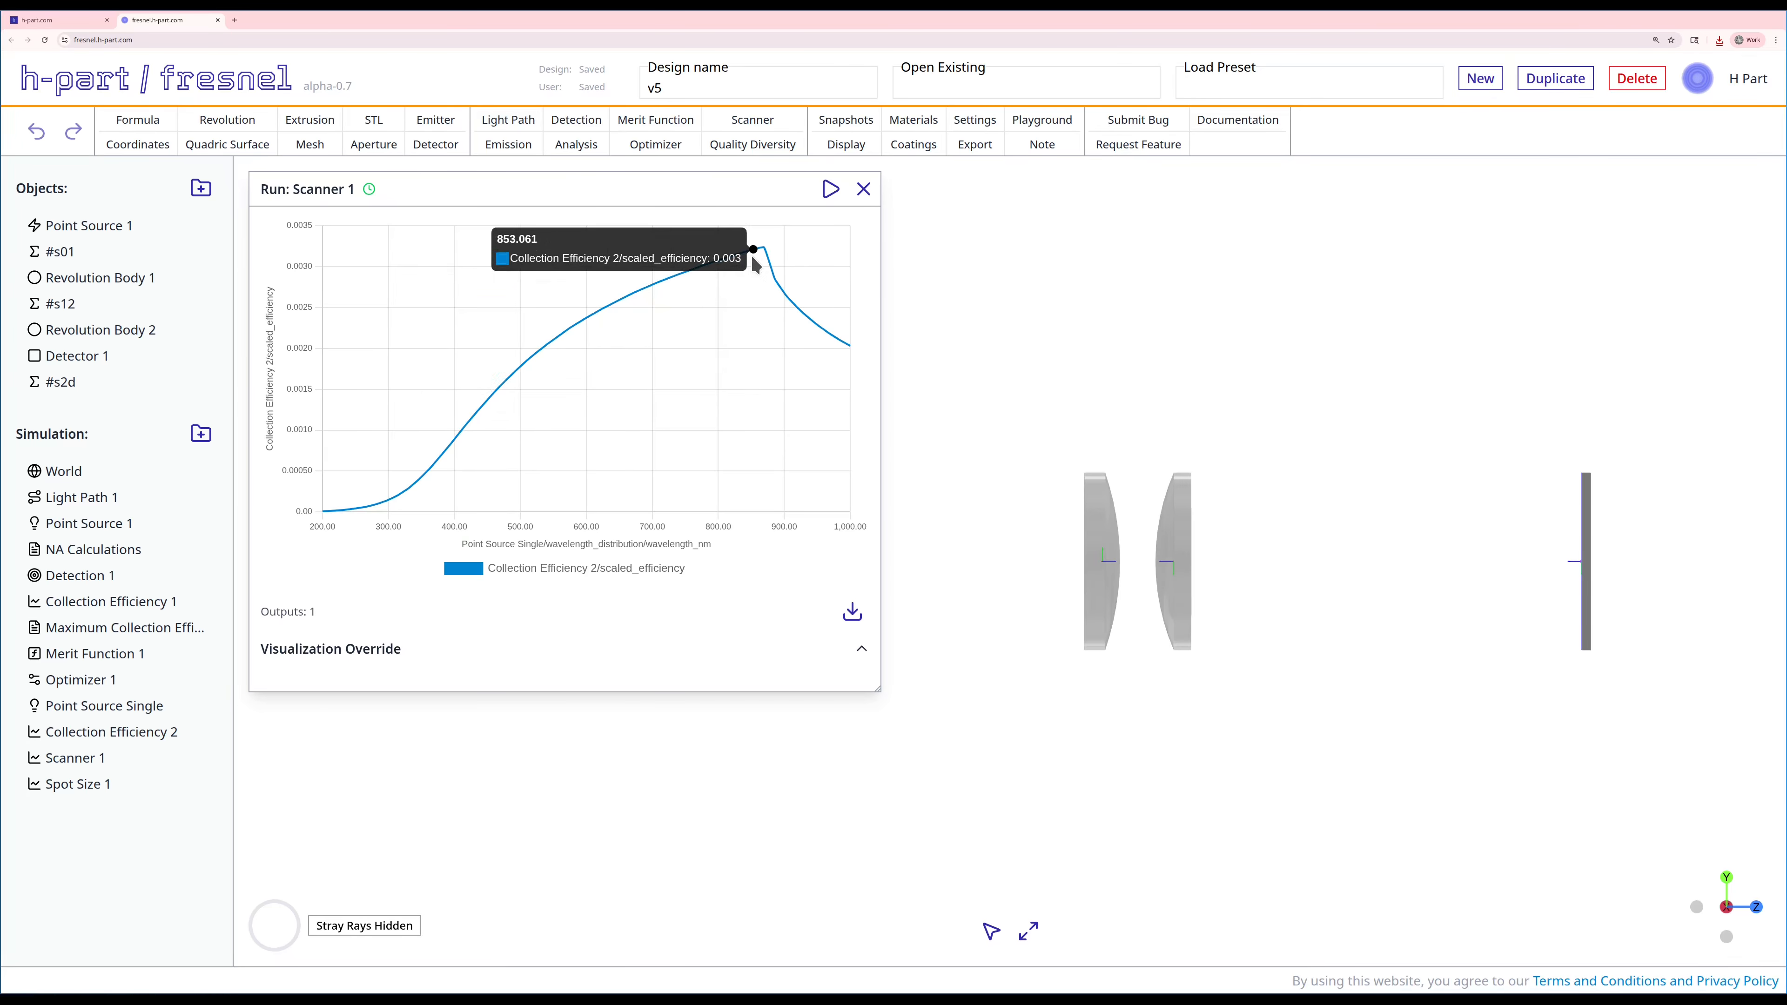
mouse_move(355, 516)
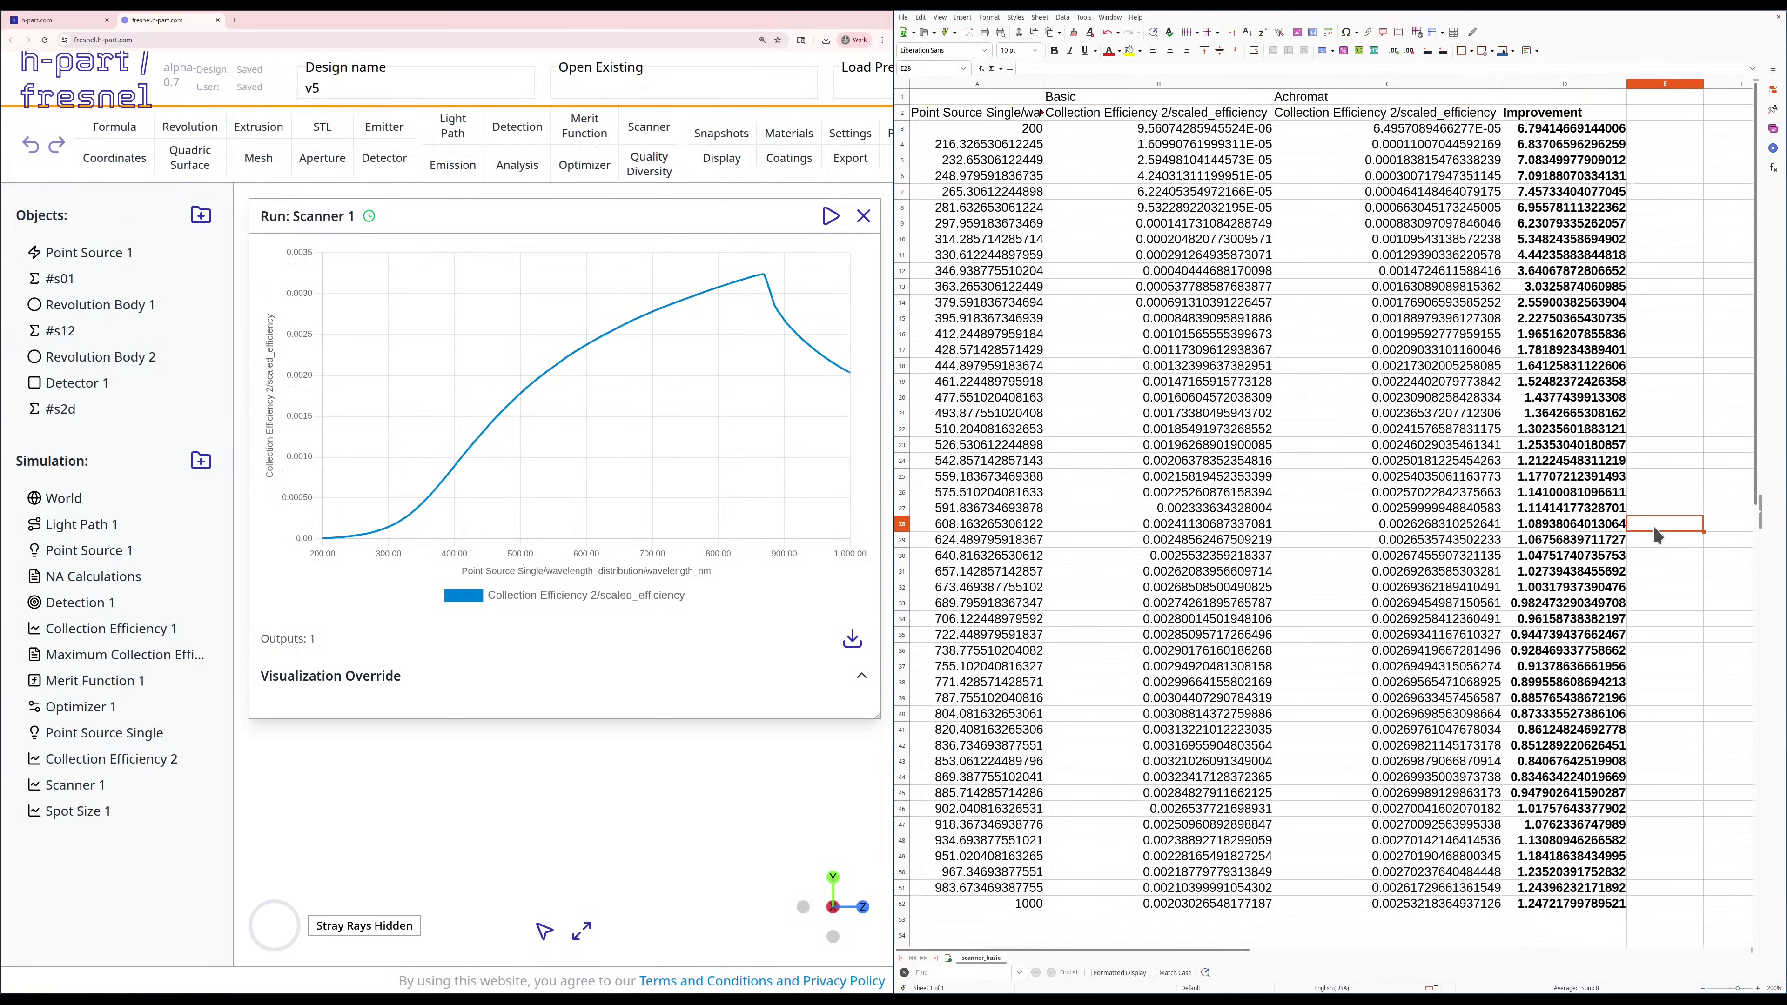
Step: Switch to the spreadsheet, review the wavelength, Basic and Achromat efficiency columns, and close the scan chart
left_click_drag(988, 114, 984, 912)
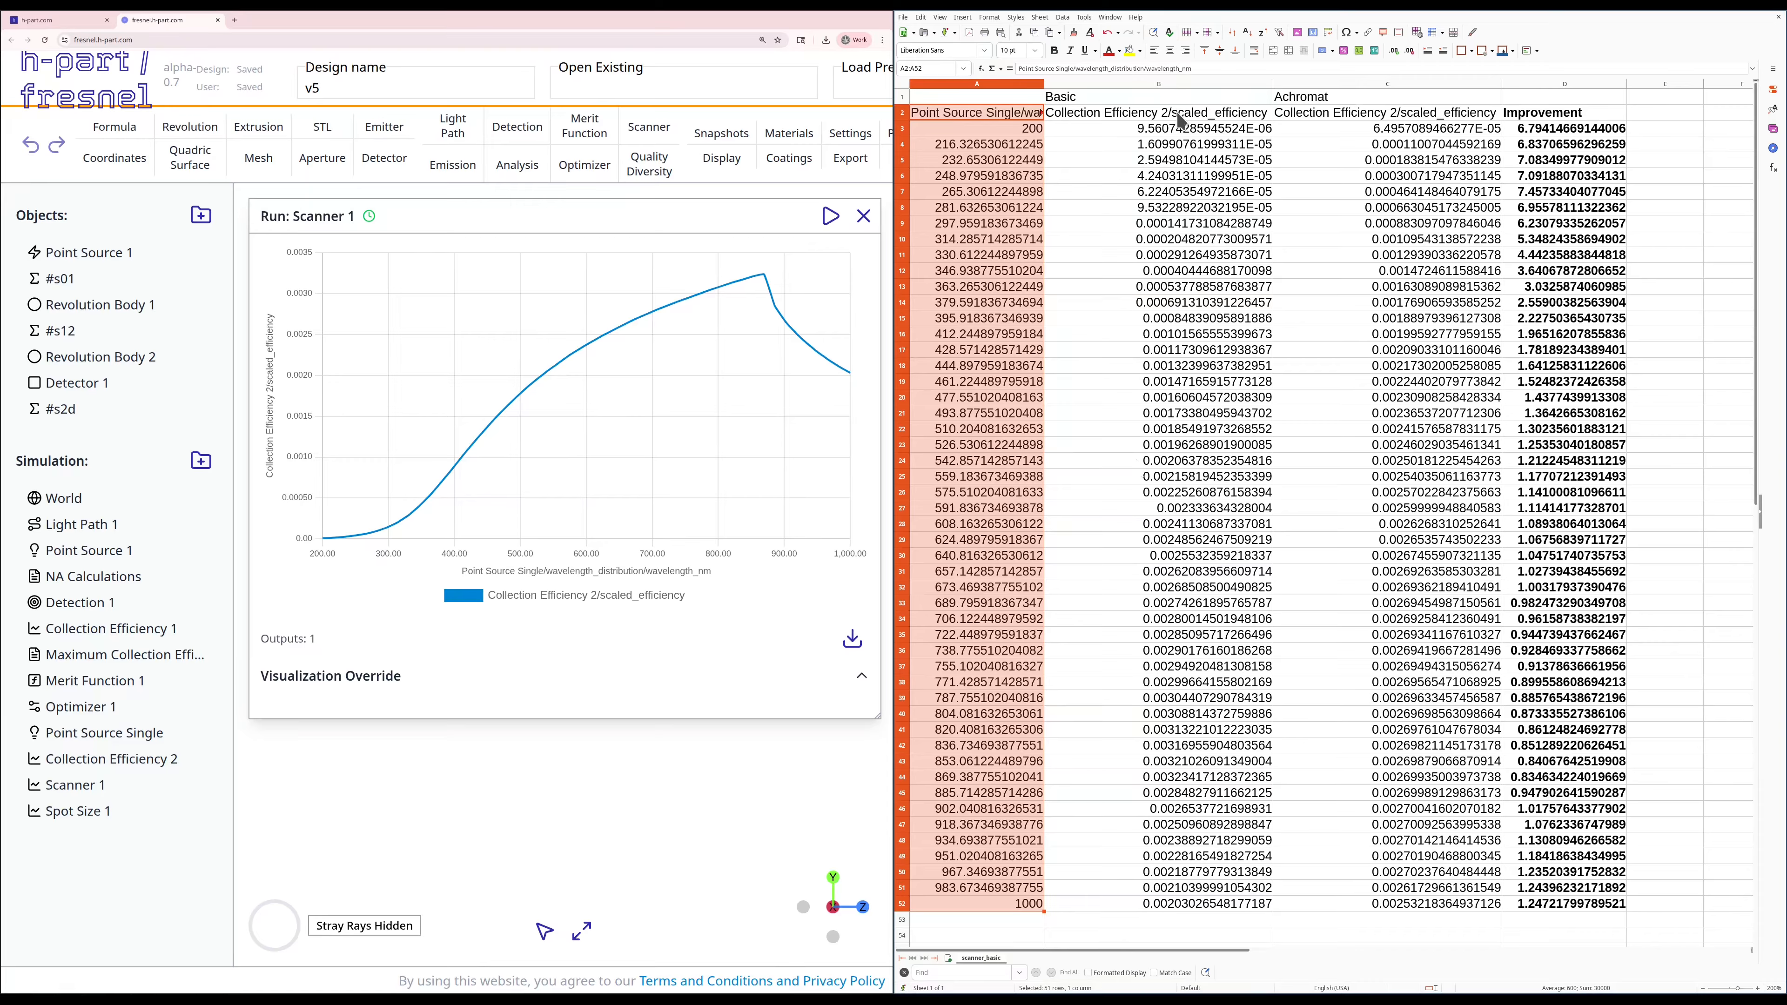
left_click_drag(1179, 118, 1168, 913)
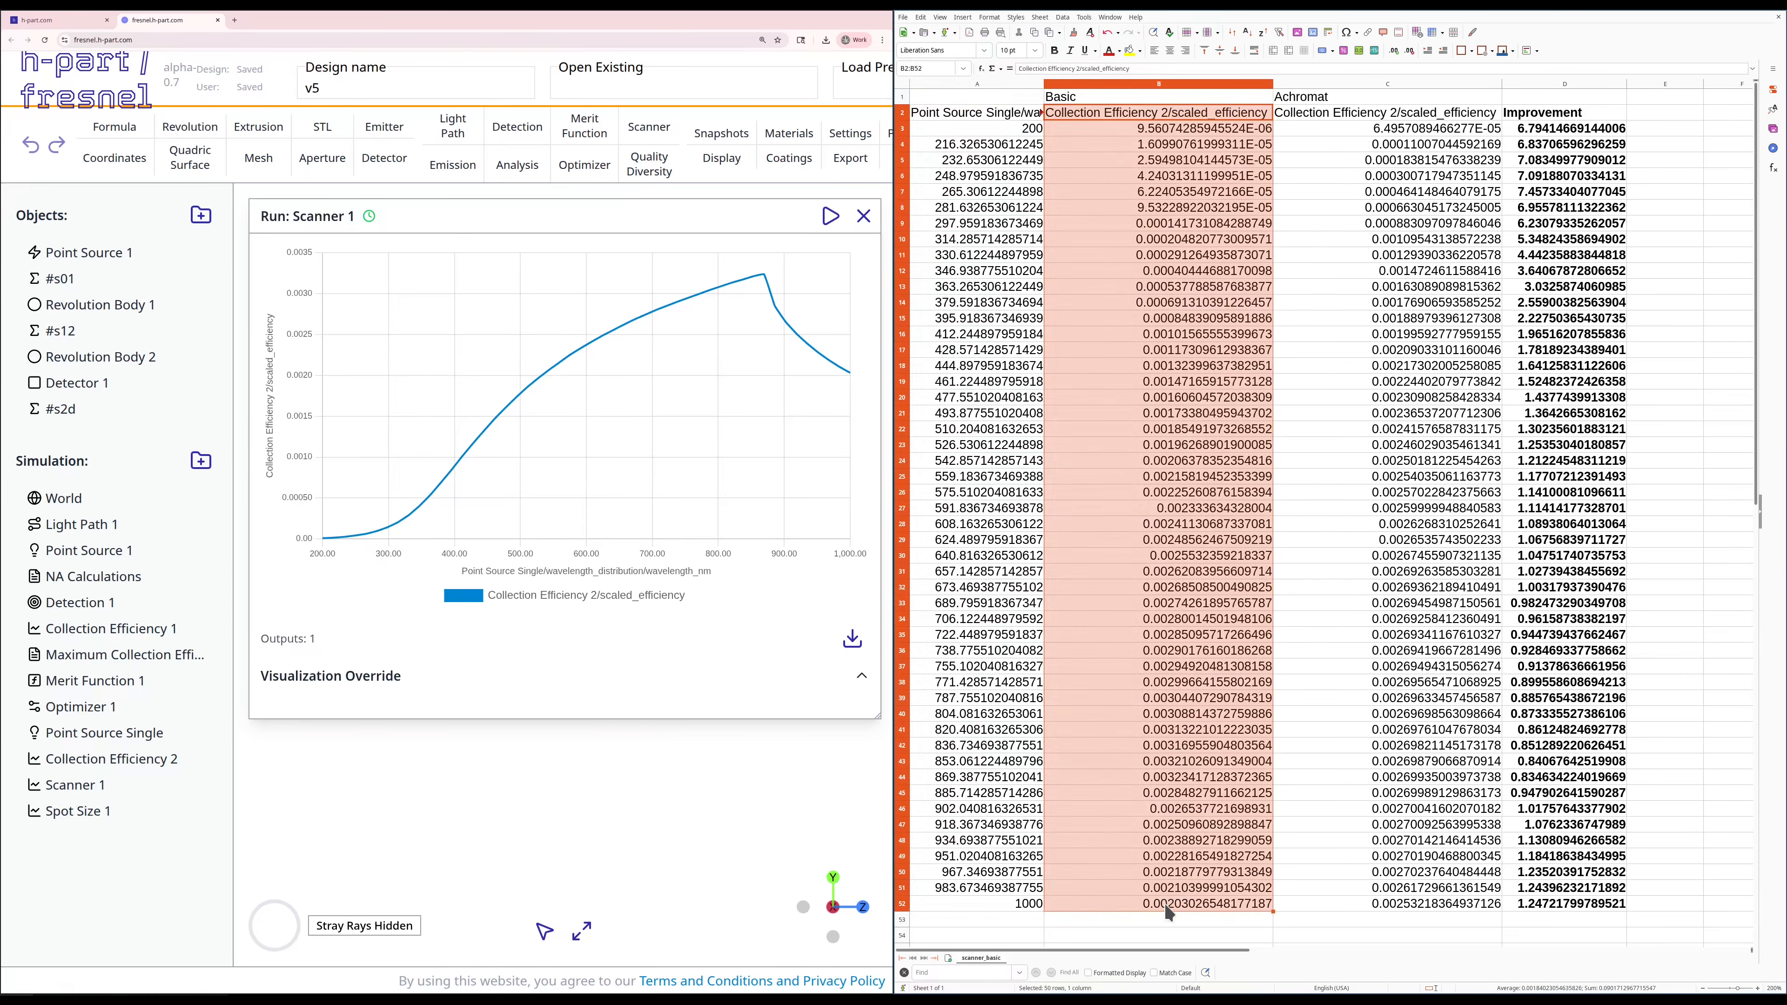
left_click(864, 216)
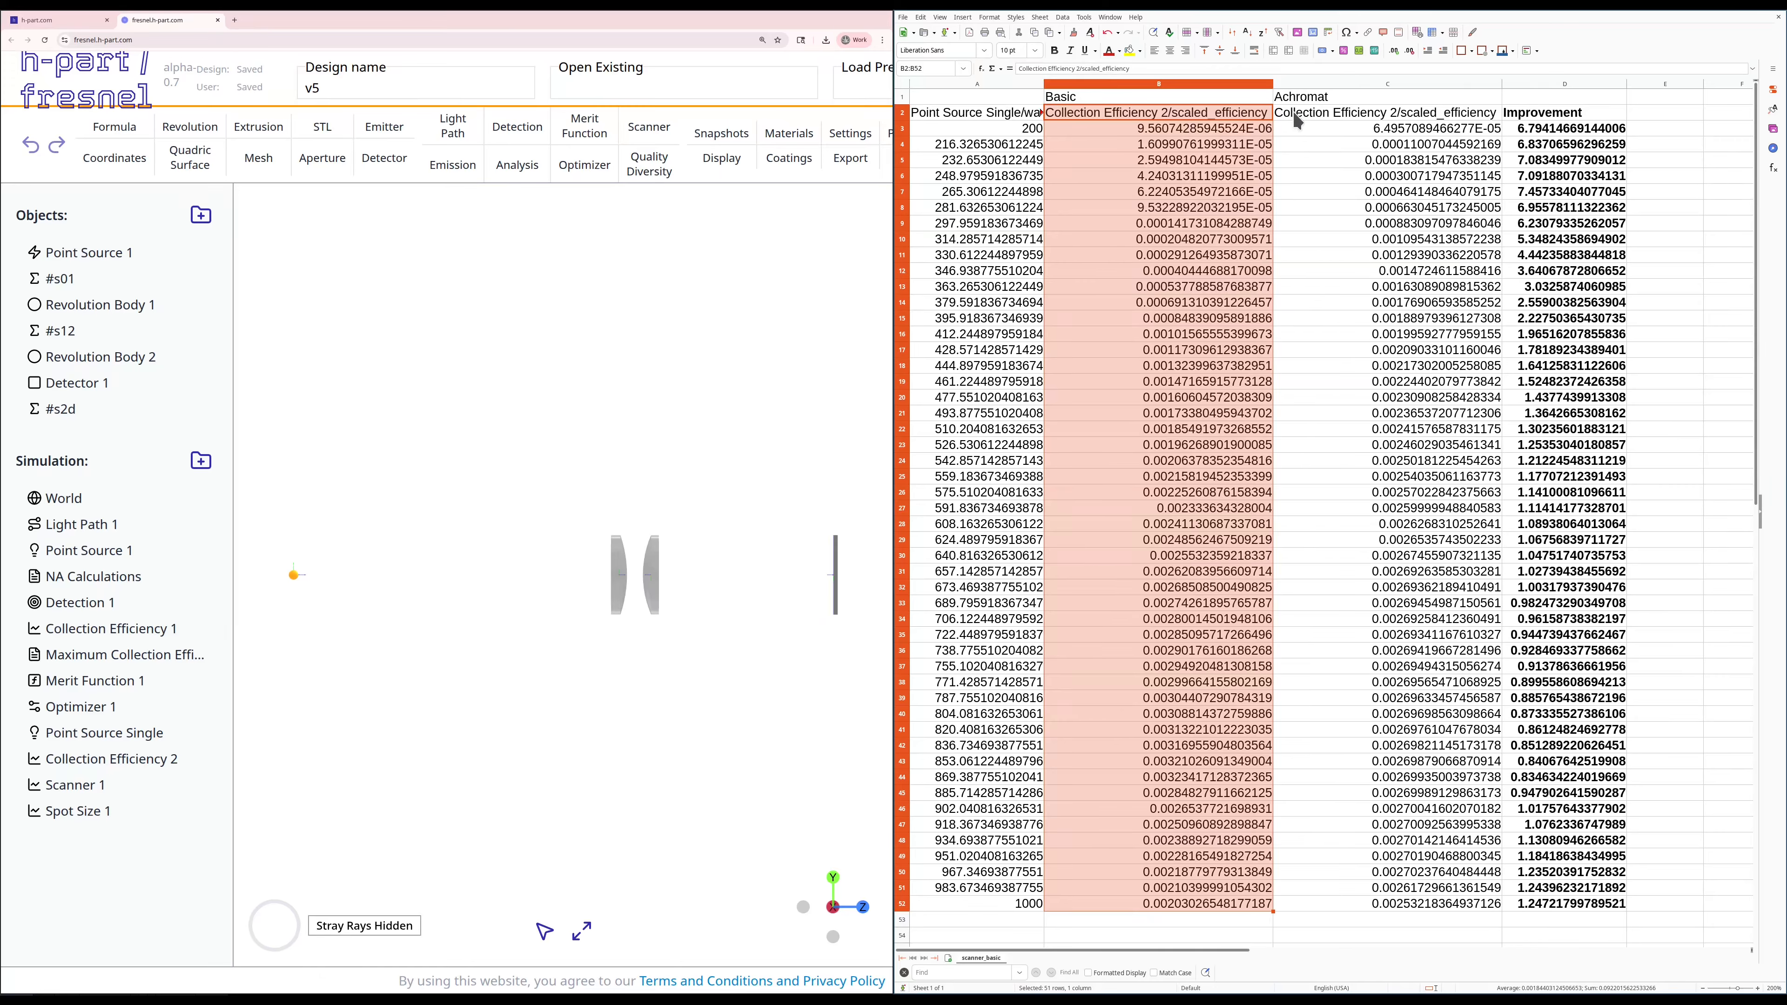
left_click_drag(1297, 121, 1335, 906)
Step: Examine the Improvement column by wavelength range, highlighting rows 3 to 12, 13 to 32 and 33 to 45 in turn
left_click_drag(1553, 114, 1545, 136)
left_click(1546, 136)
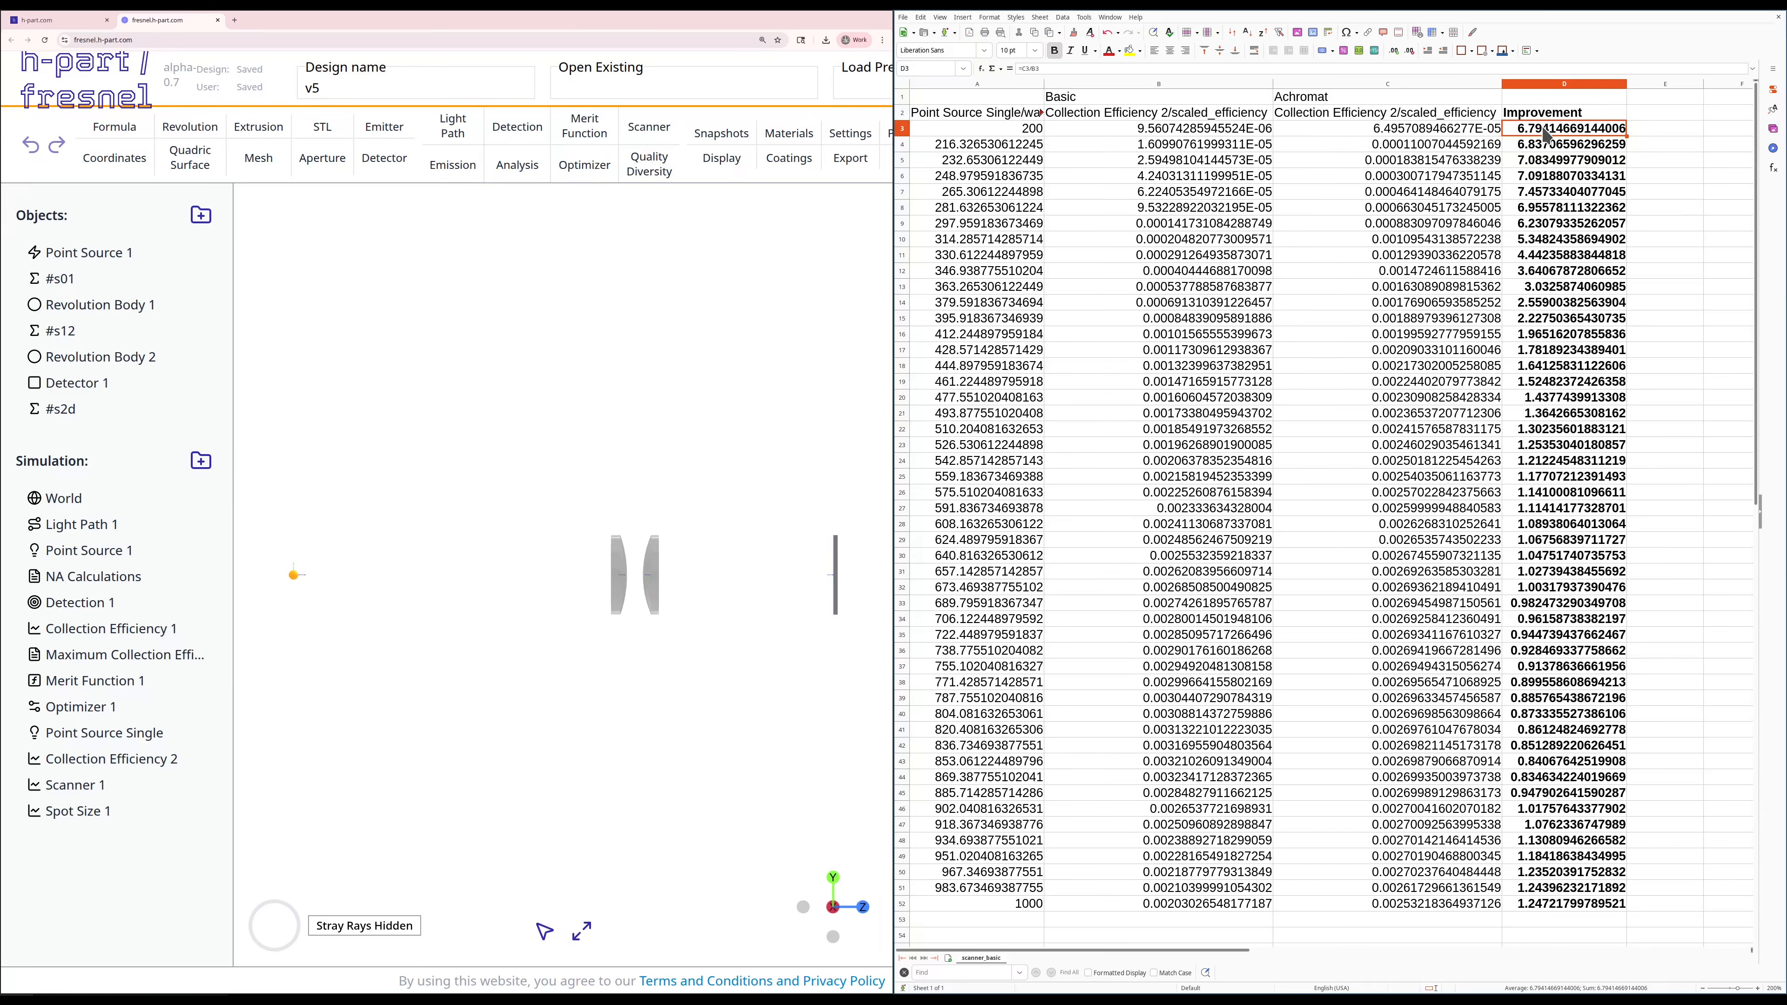
left_click(1552, 270, "shift")
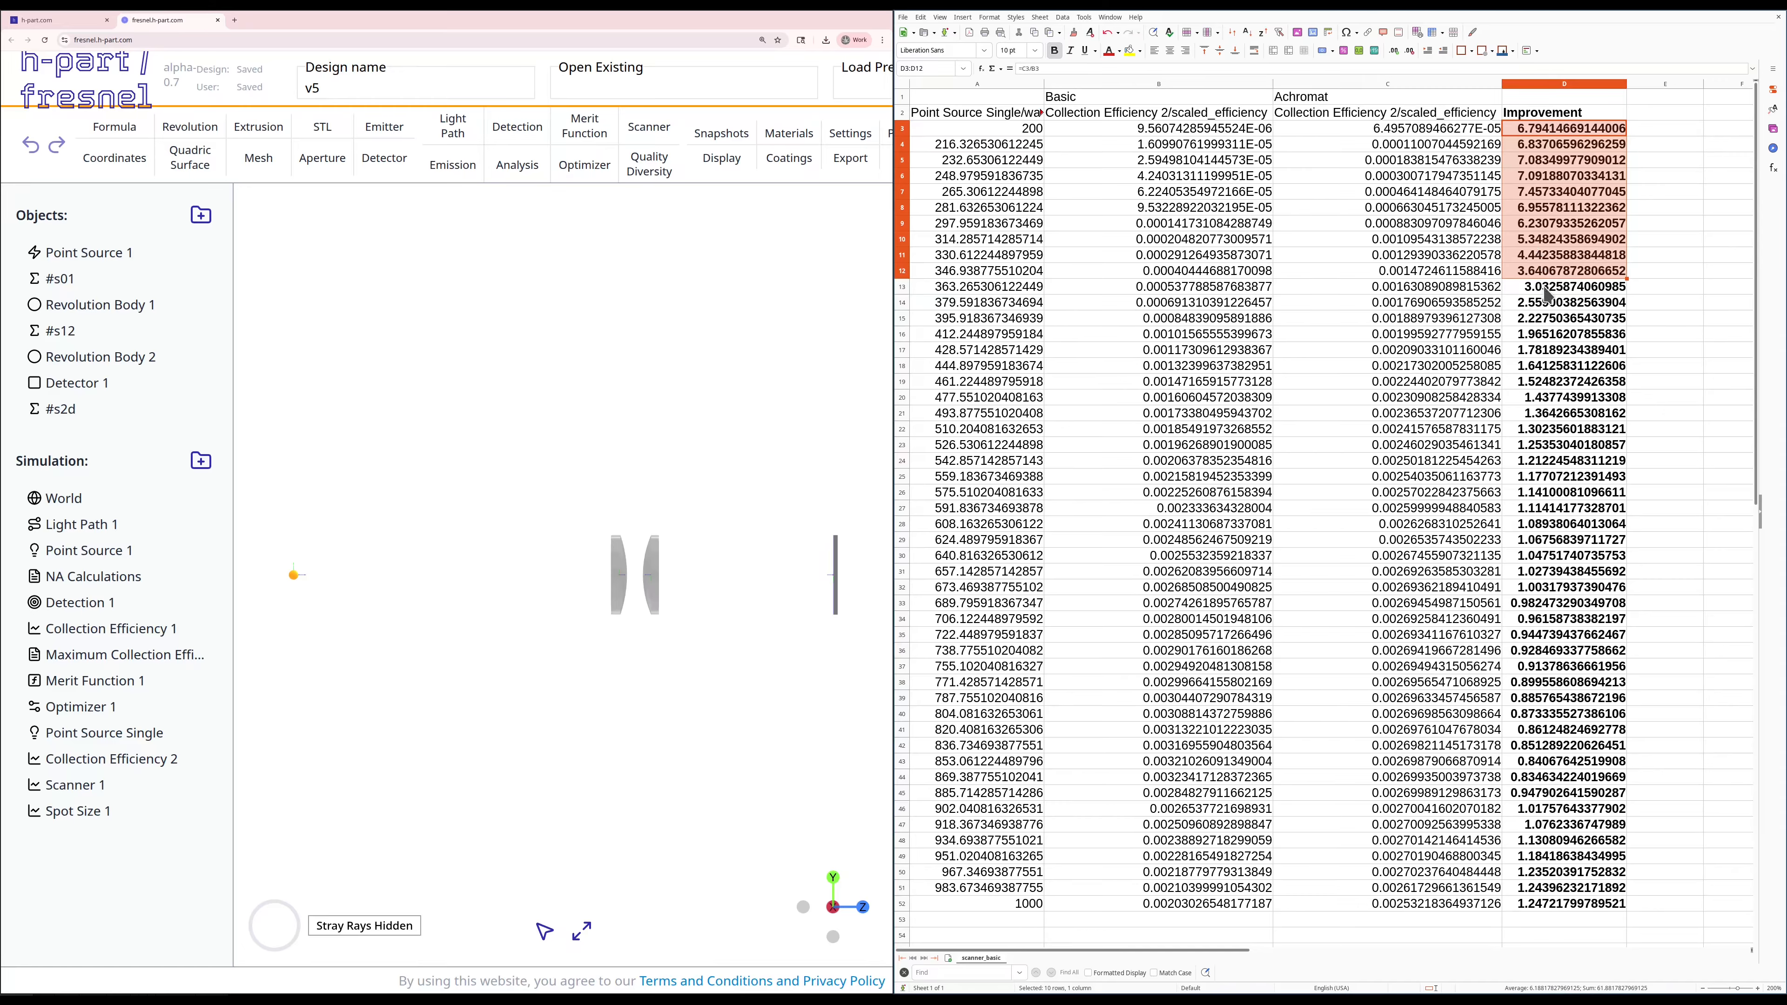
left_click_drag(1545, 289, 1552, 598)
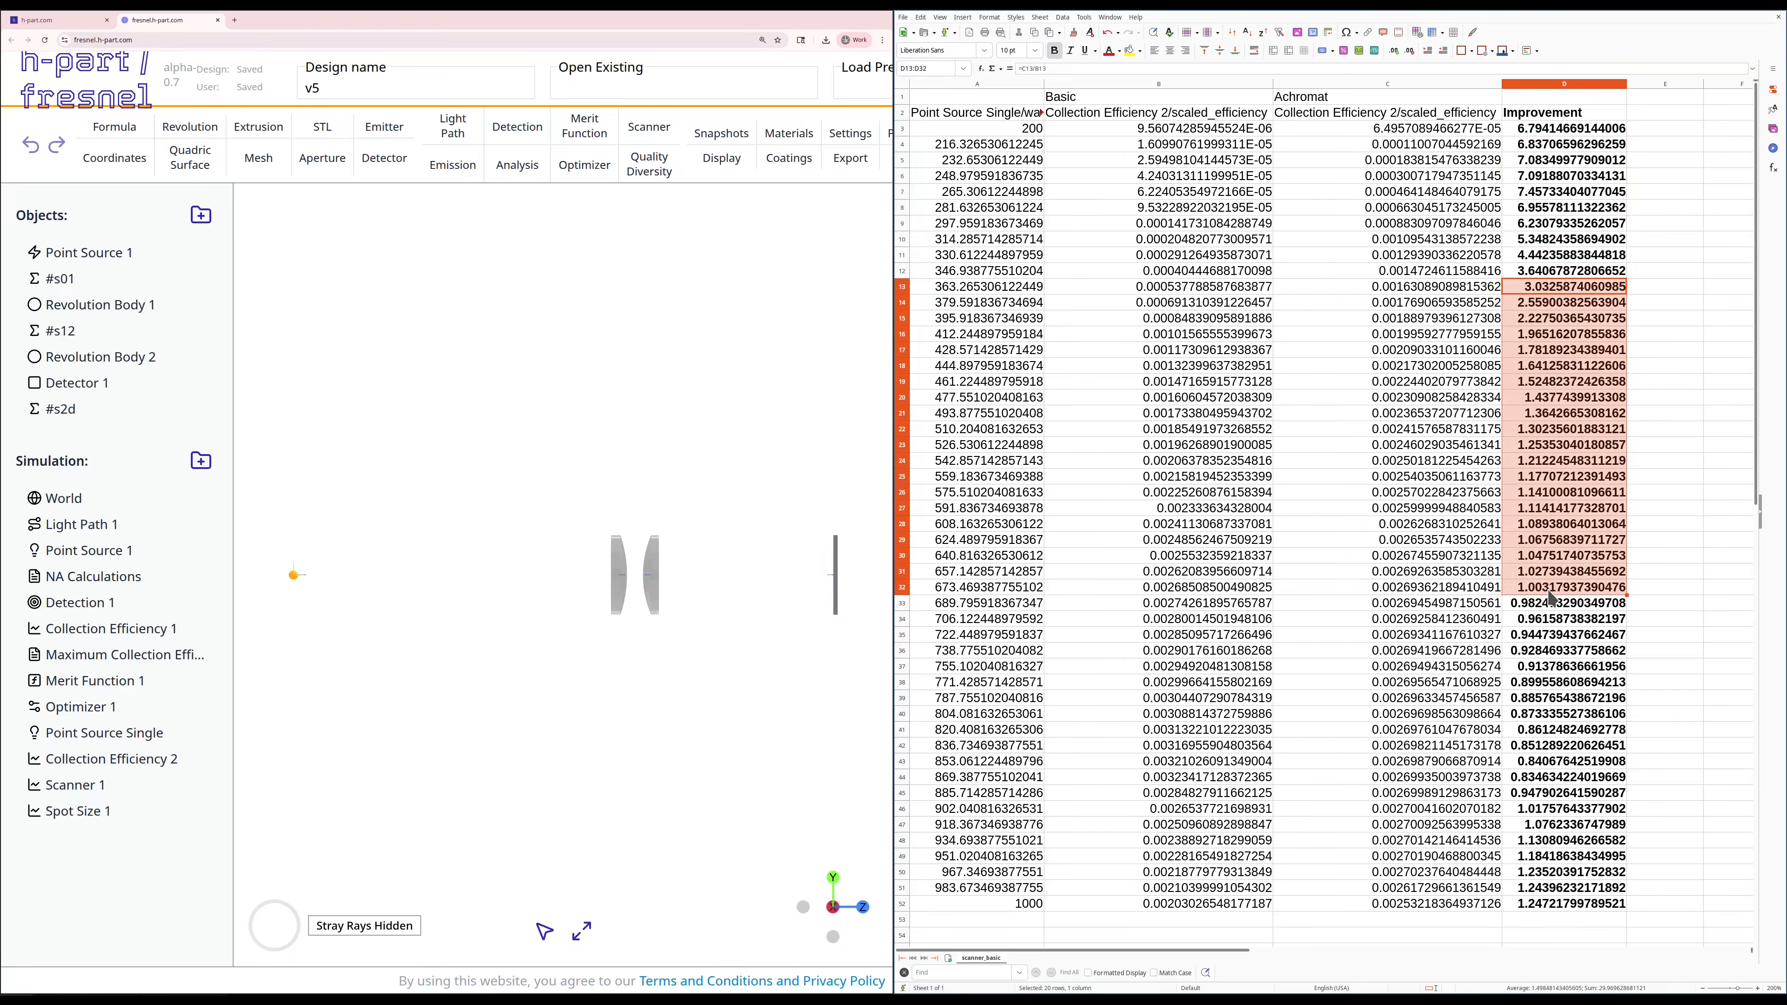
left_click_drag(1550, 604, 1563, 795)
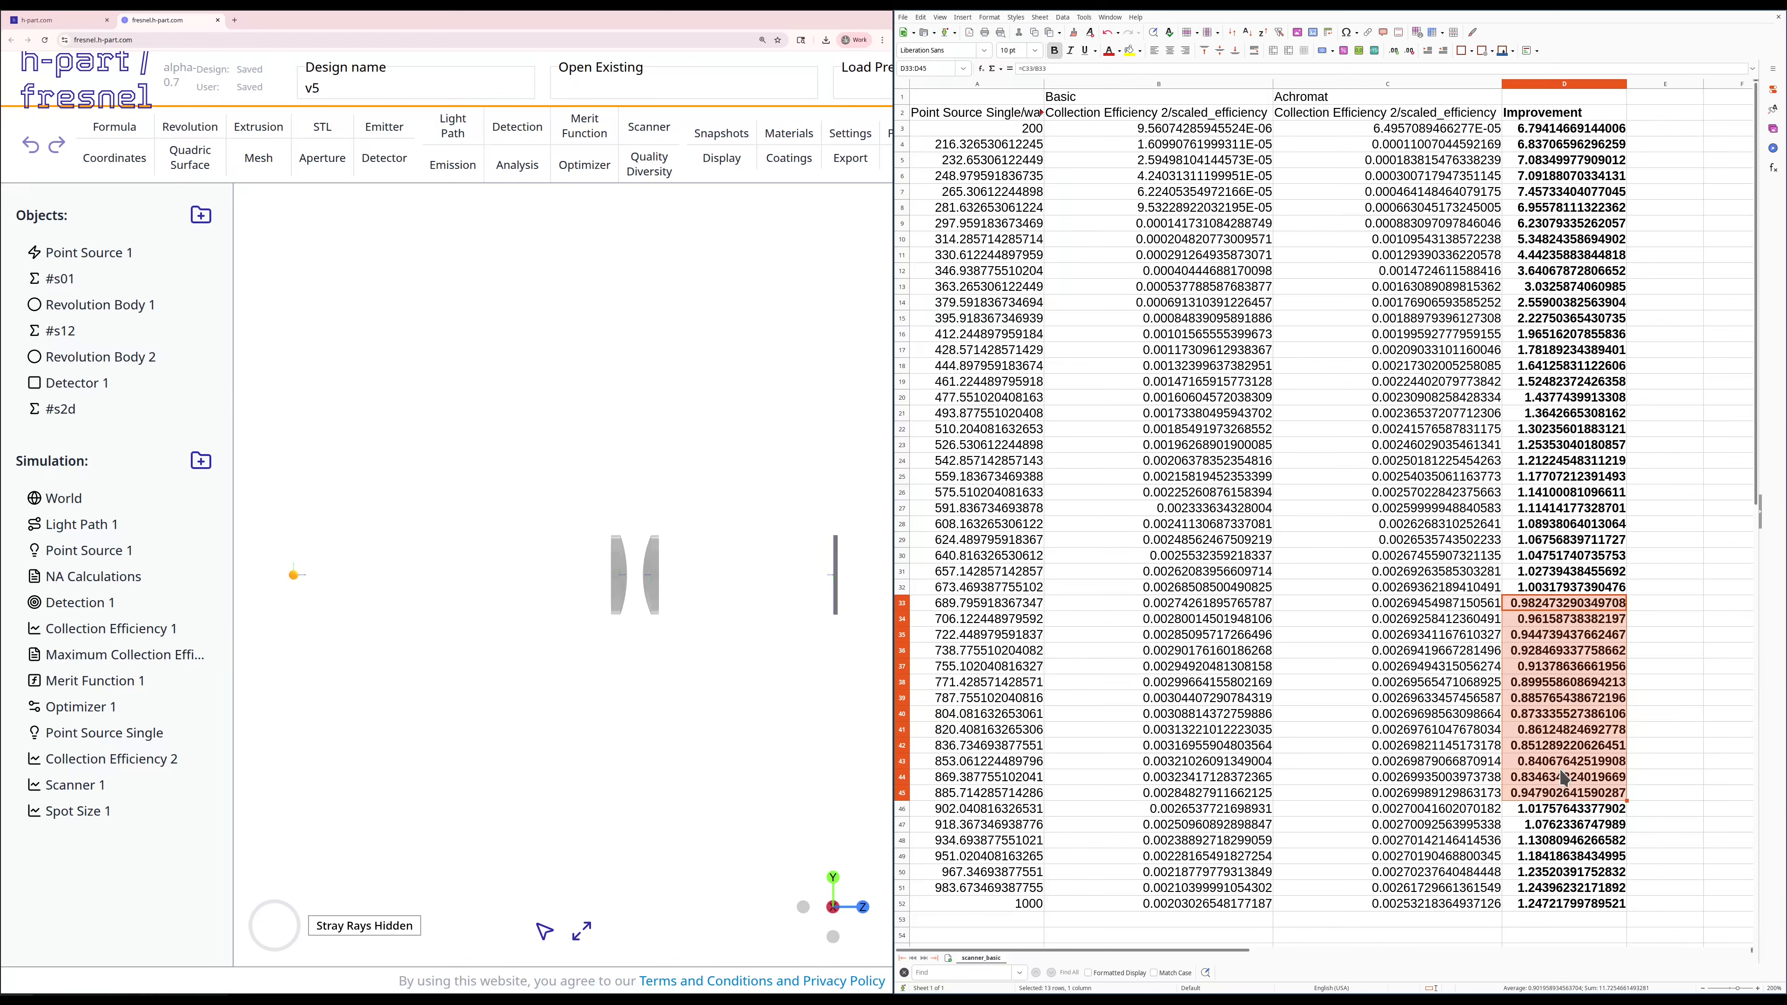
Step: Reopen the Scanner 1 results of the v5 design to review the efficiency curve, and close them
right_click(59, 782)
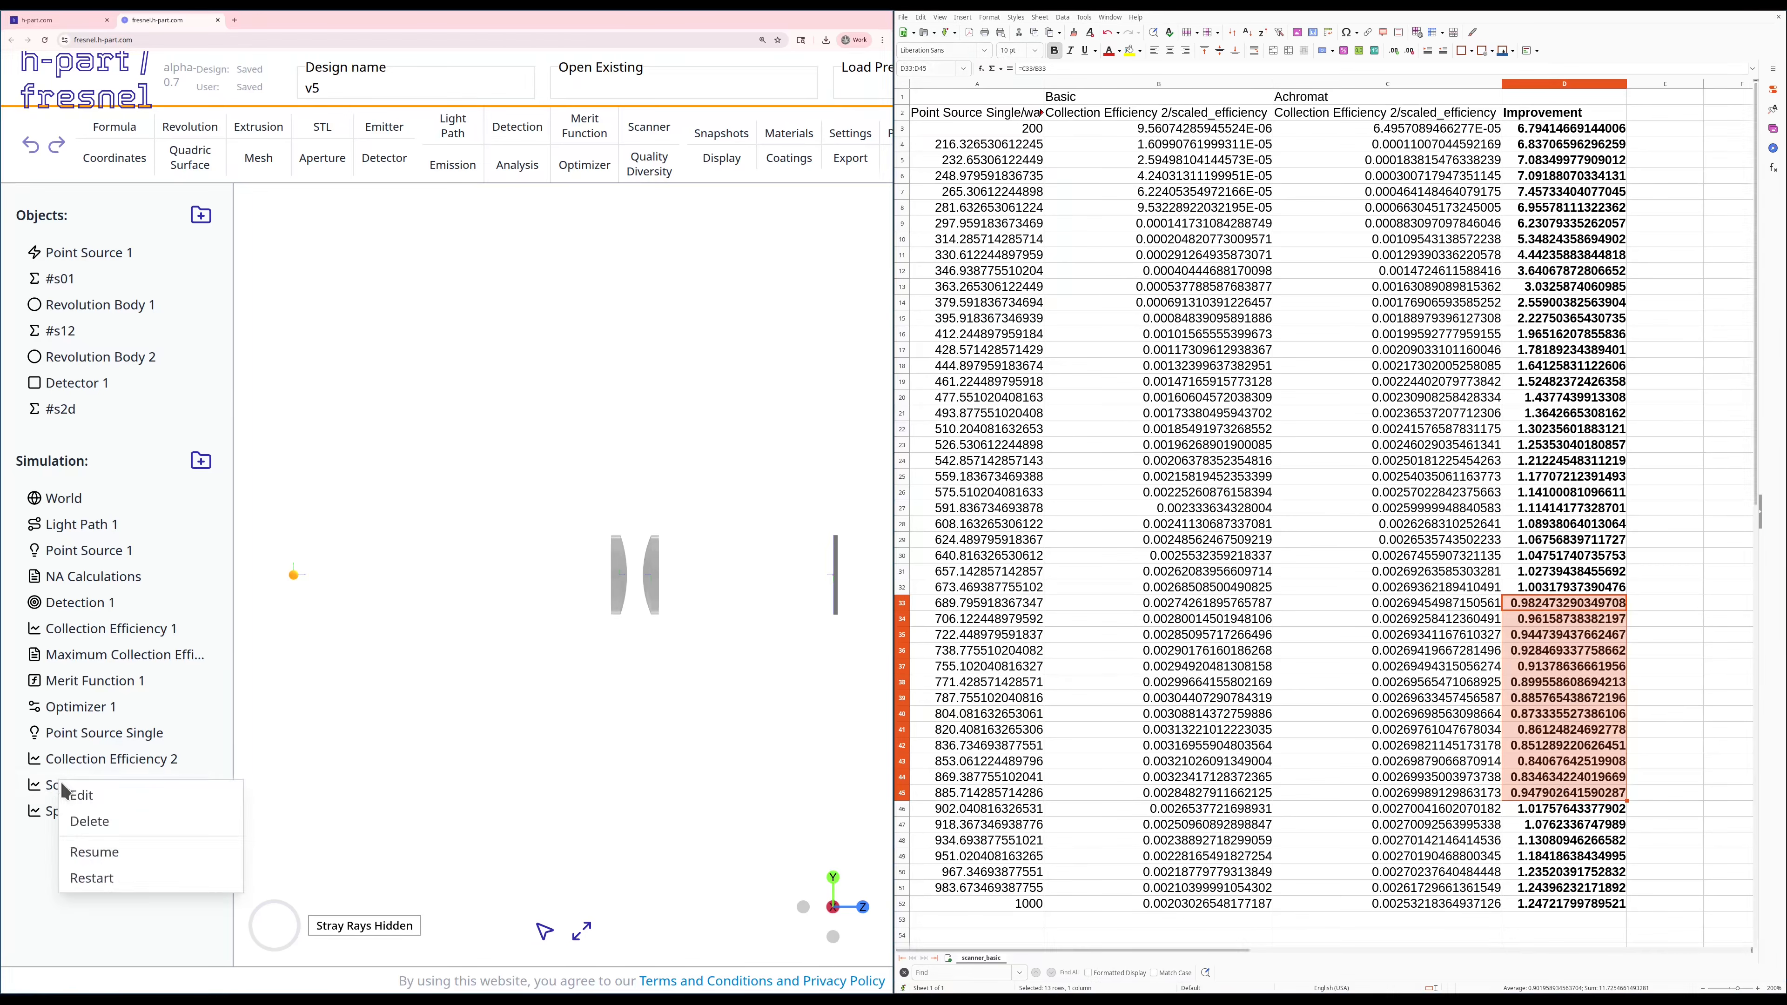
left_click(88, 852)
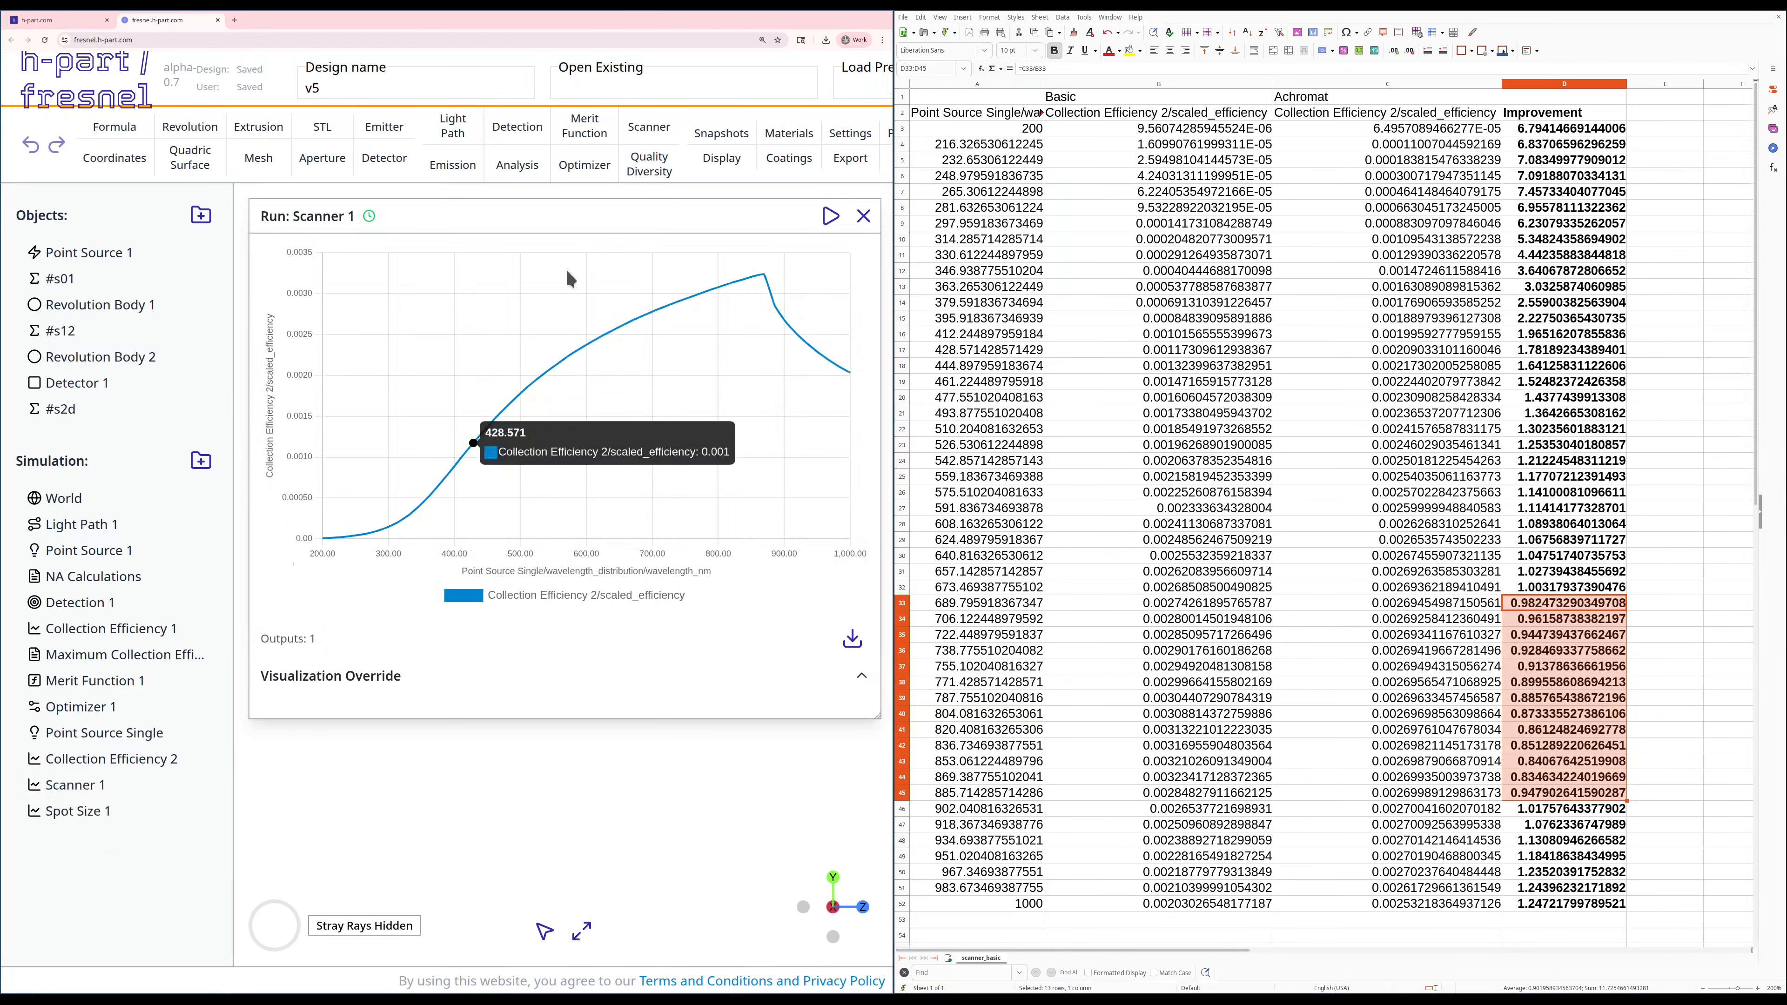
left_click(855, 218)
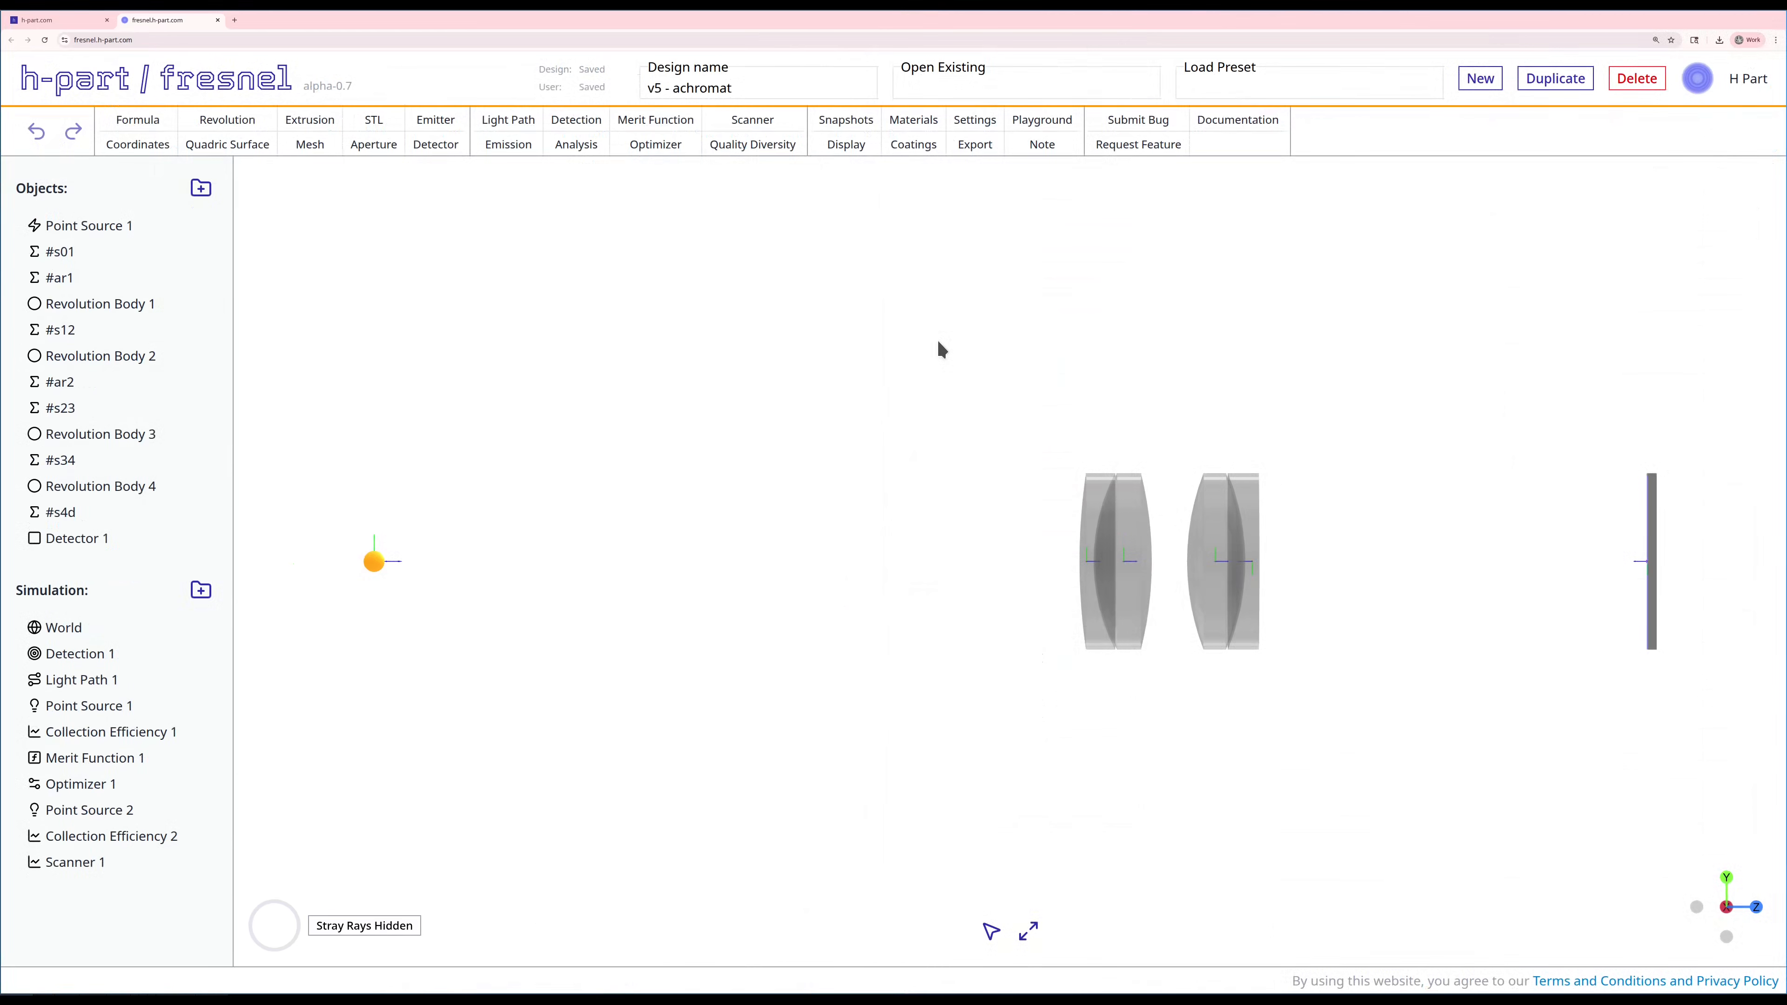
Step: Run the Point Source 1 emission in the v5 - achromat design to display its rays through the four lenses
right_click(75, 706)
left_click(99, 778)
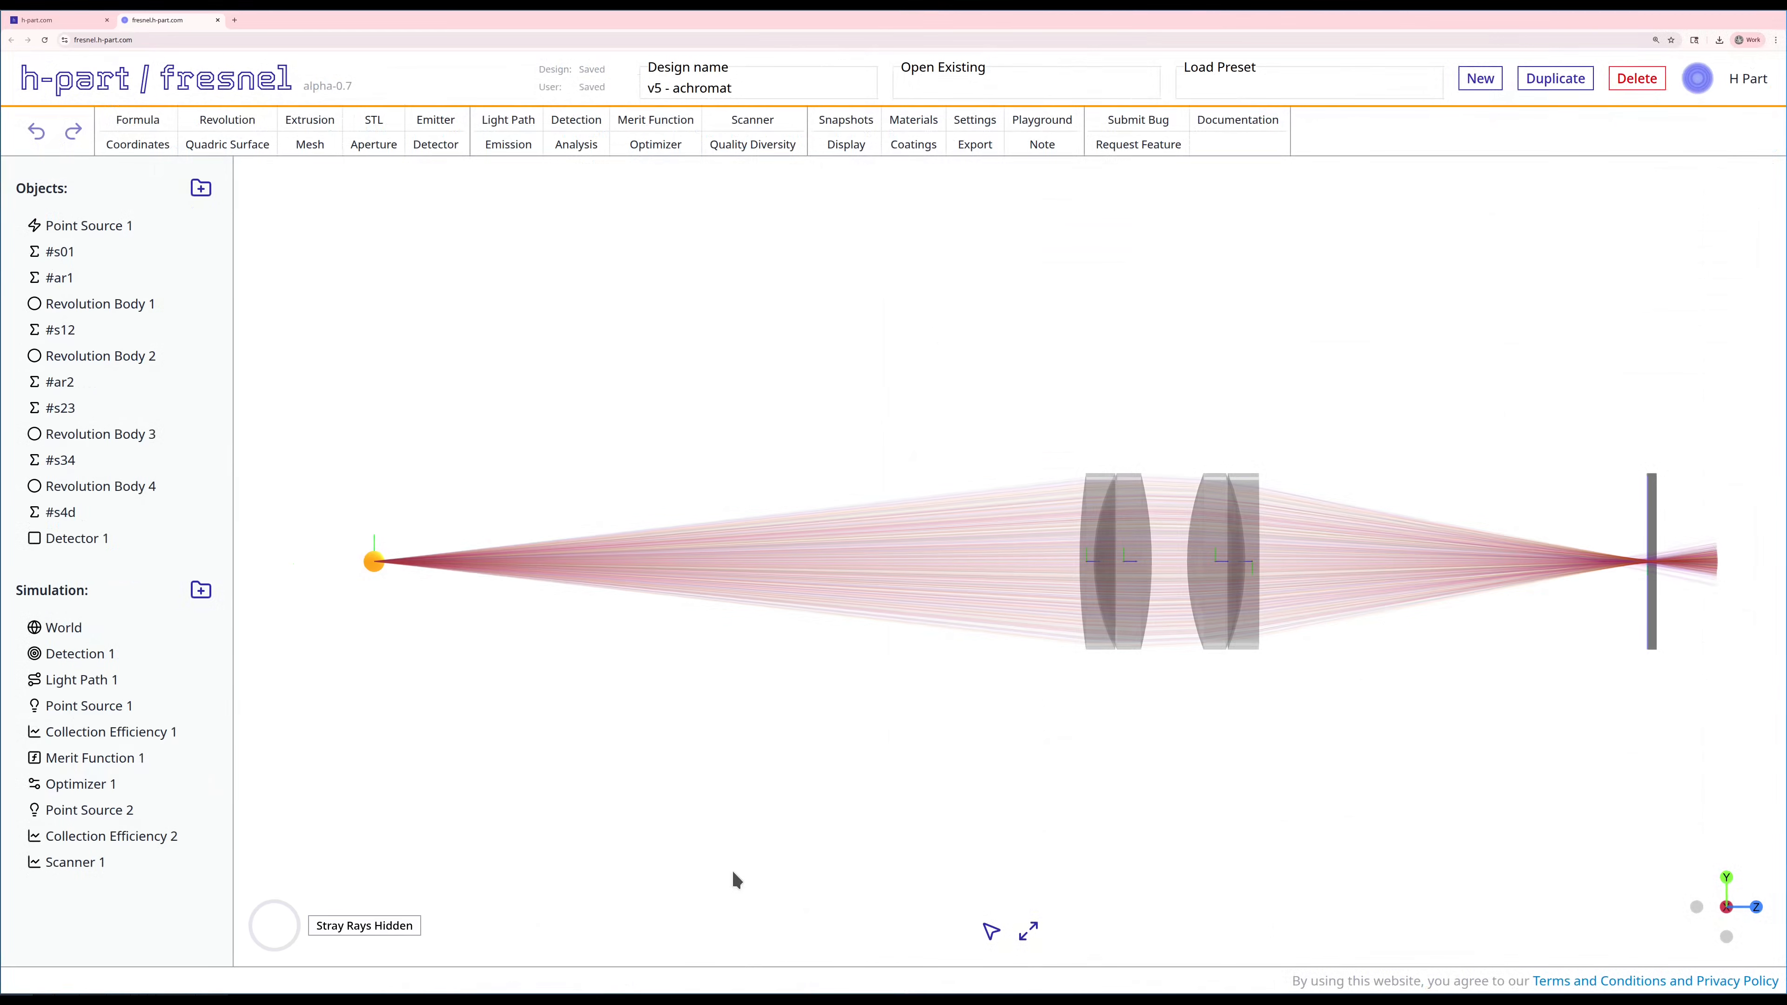